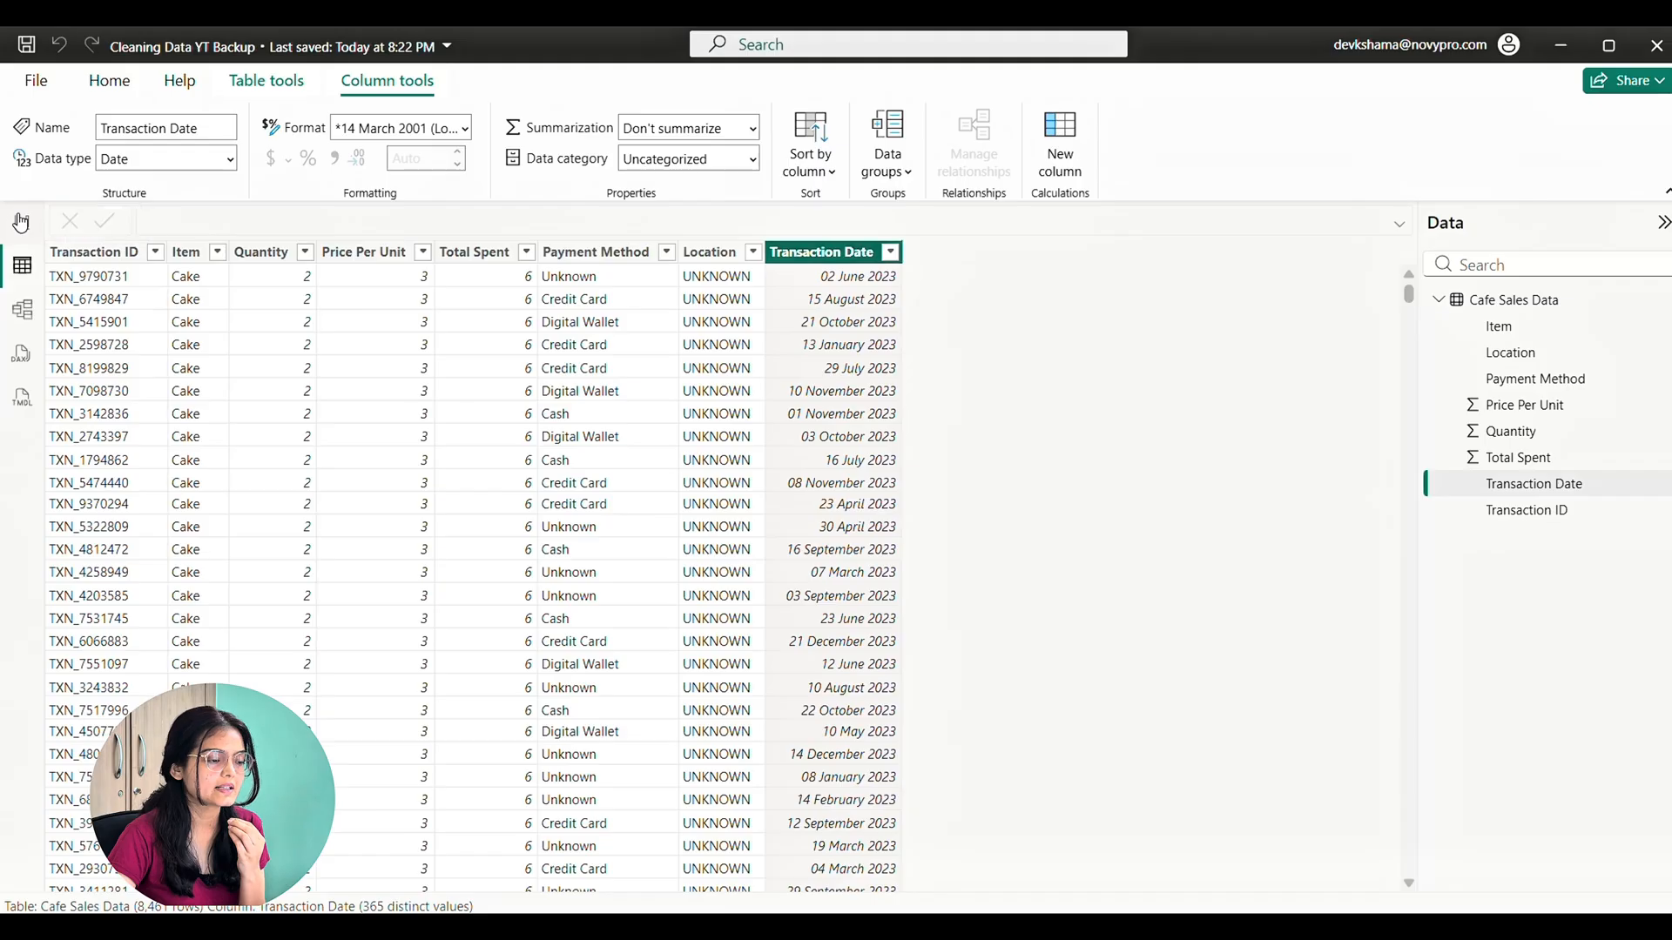
Go to the report view and open the Cafe Sales Data query for transformation in the Power Query Editor
click(22, 222)
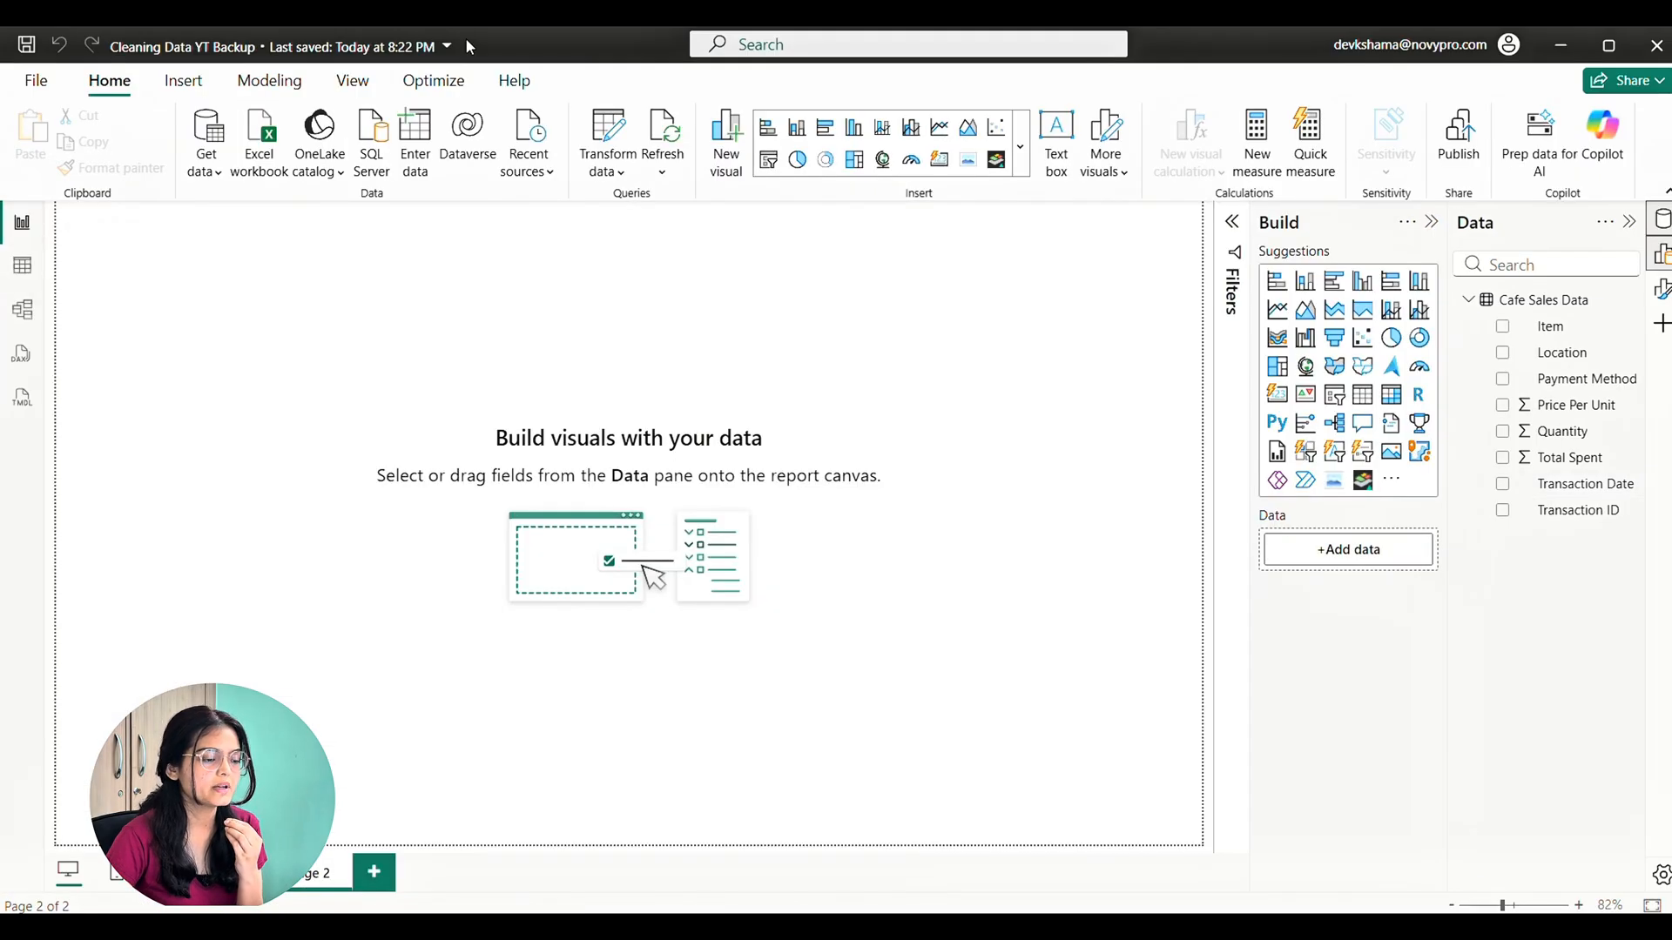
click(600, 174)
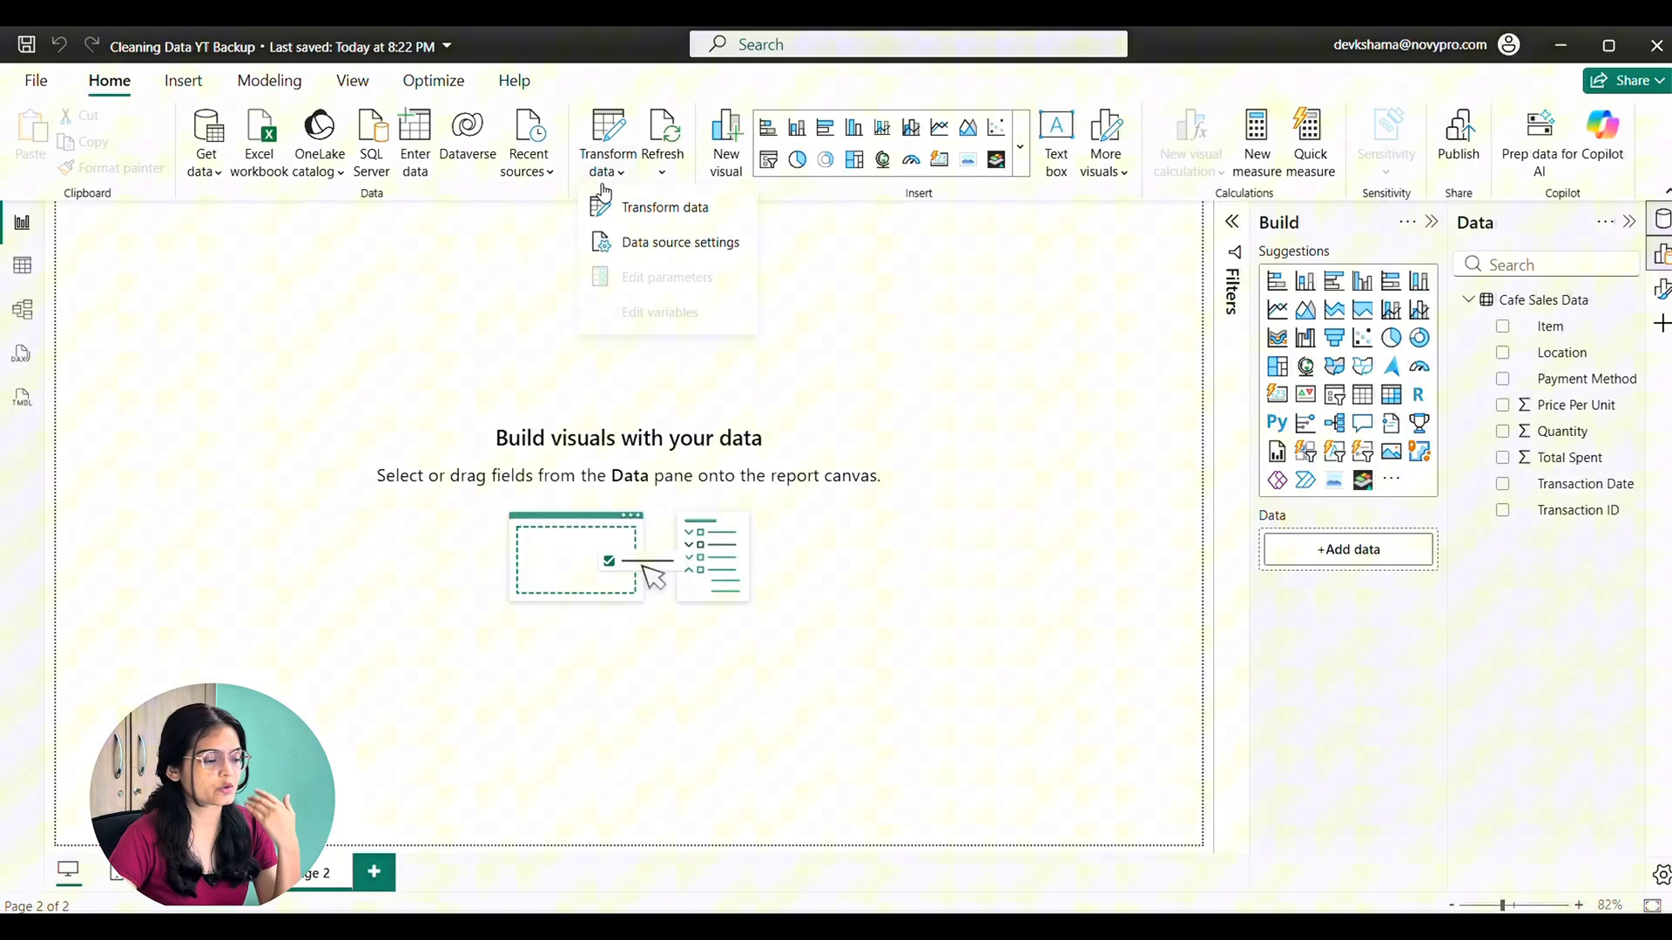
click(650, 208)
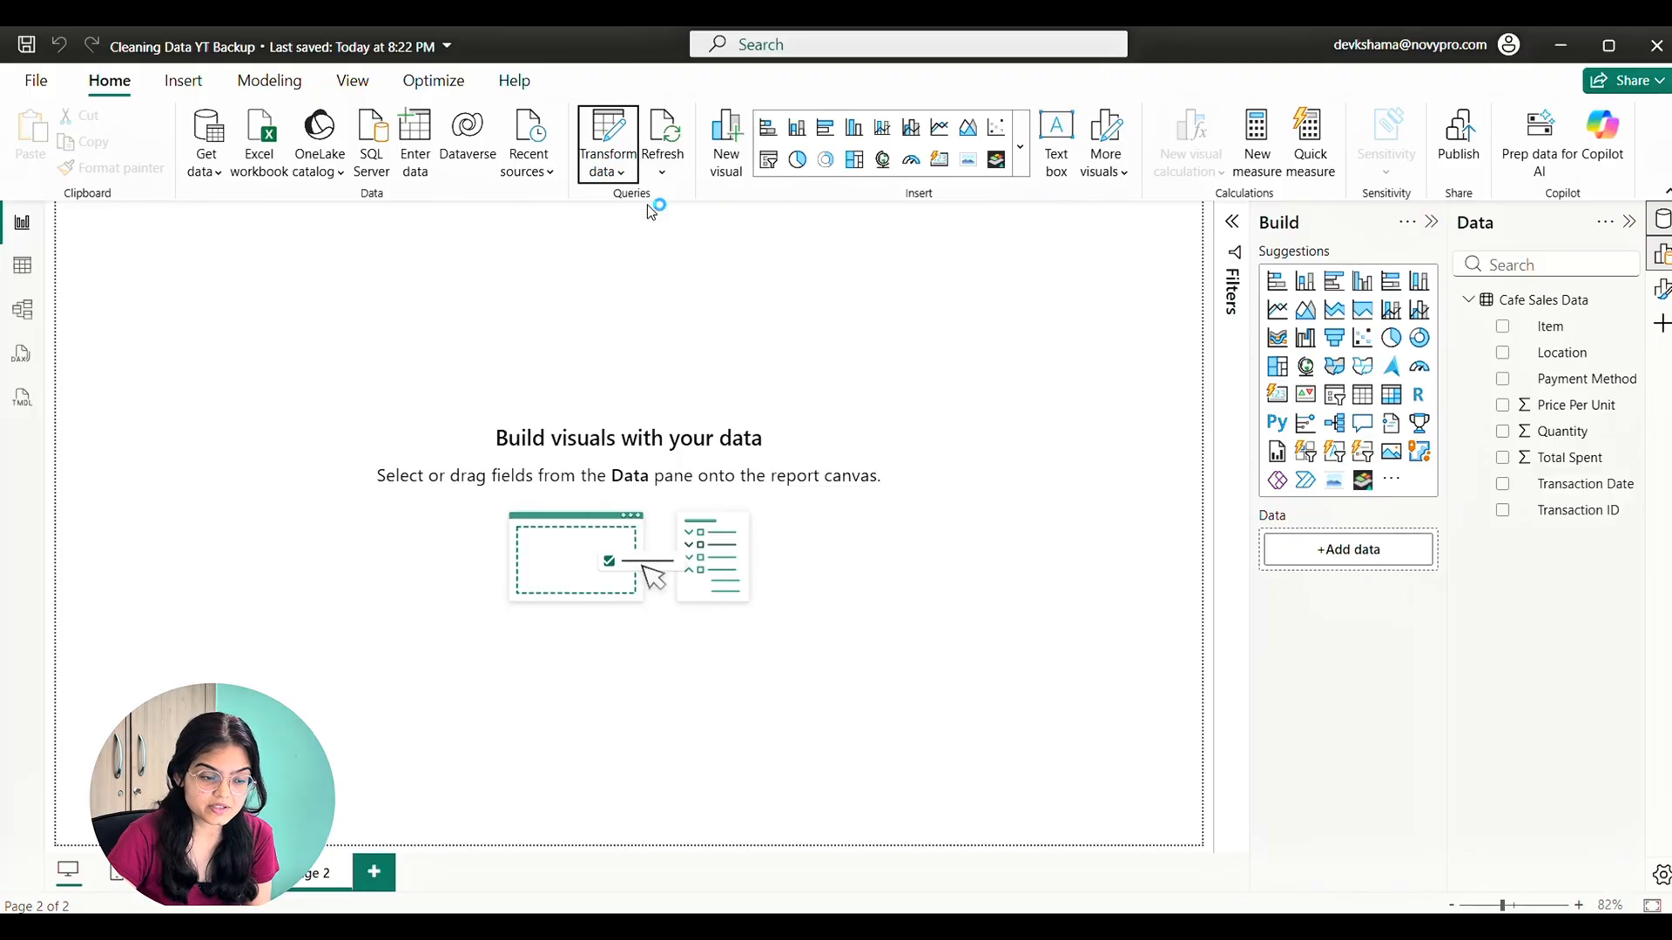
Add a month number column derived from the Transaction Date column of Cafe Sales Data
click(1245, 246)
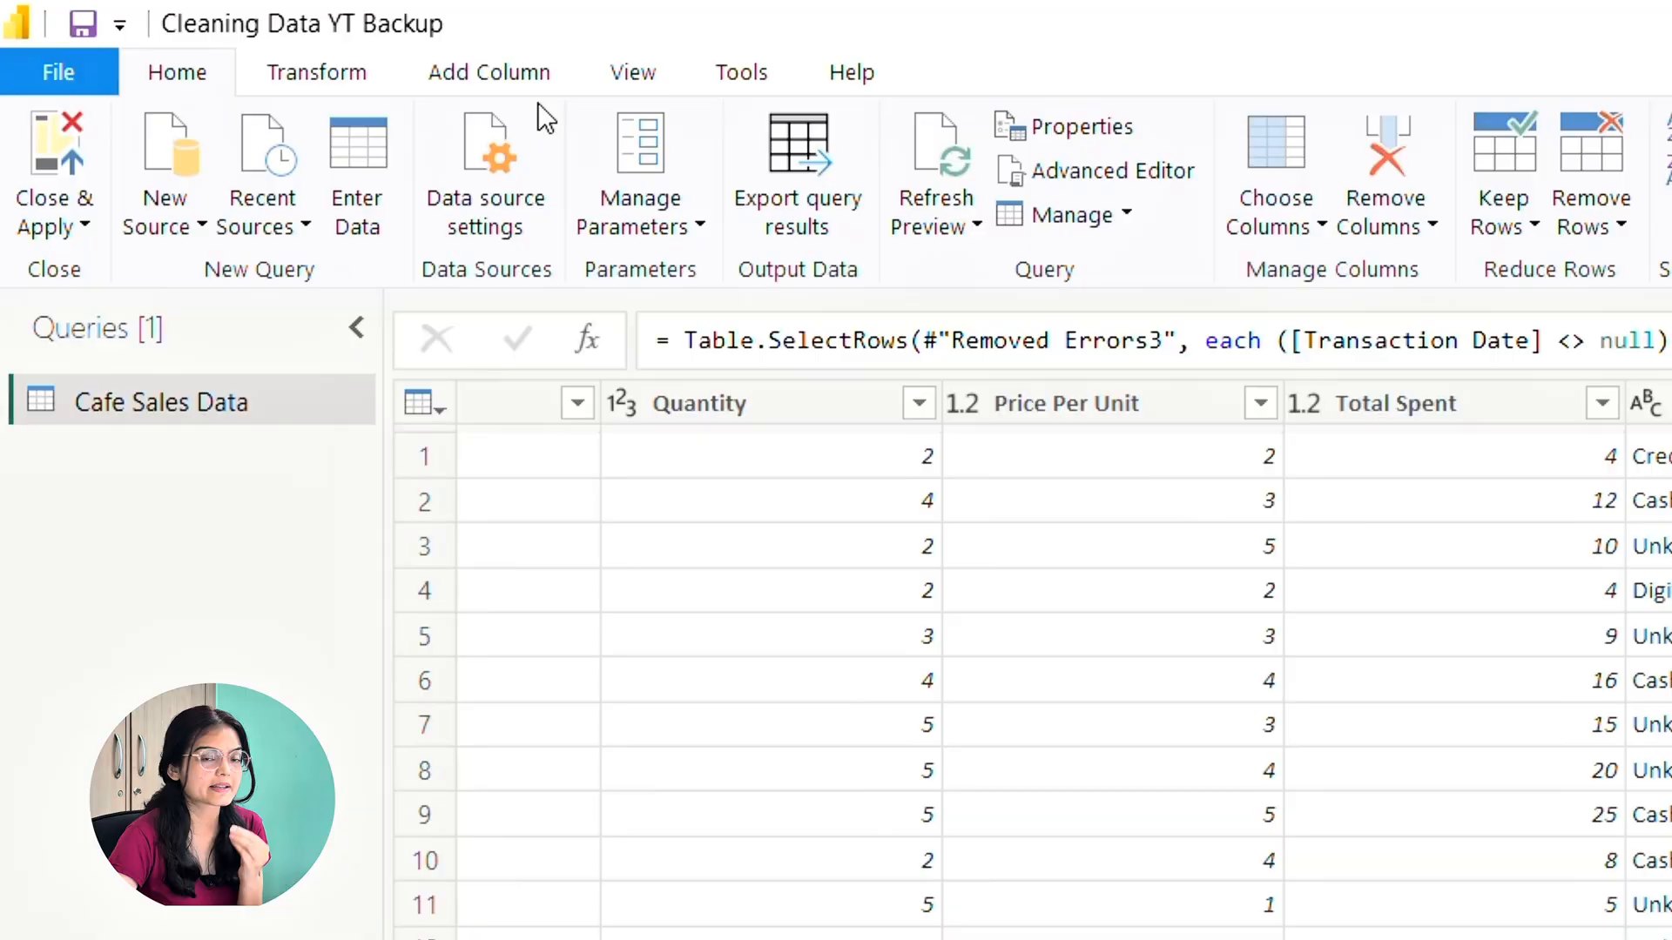
click(265, 73)
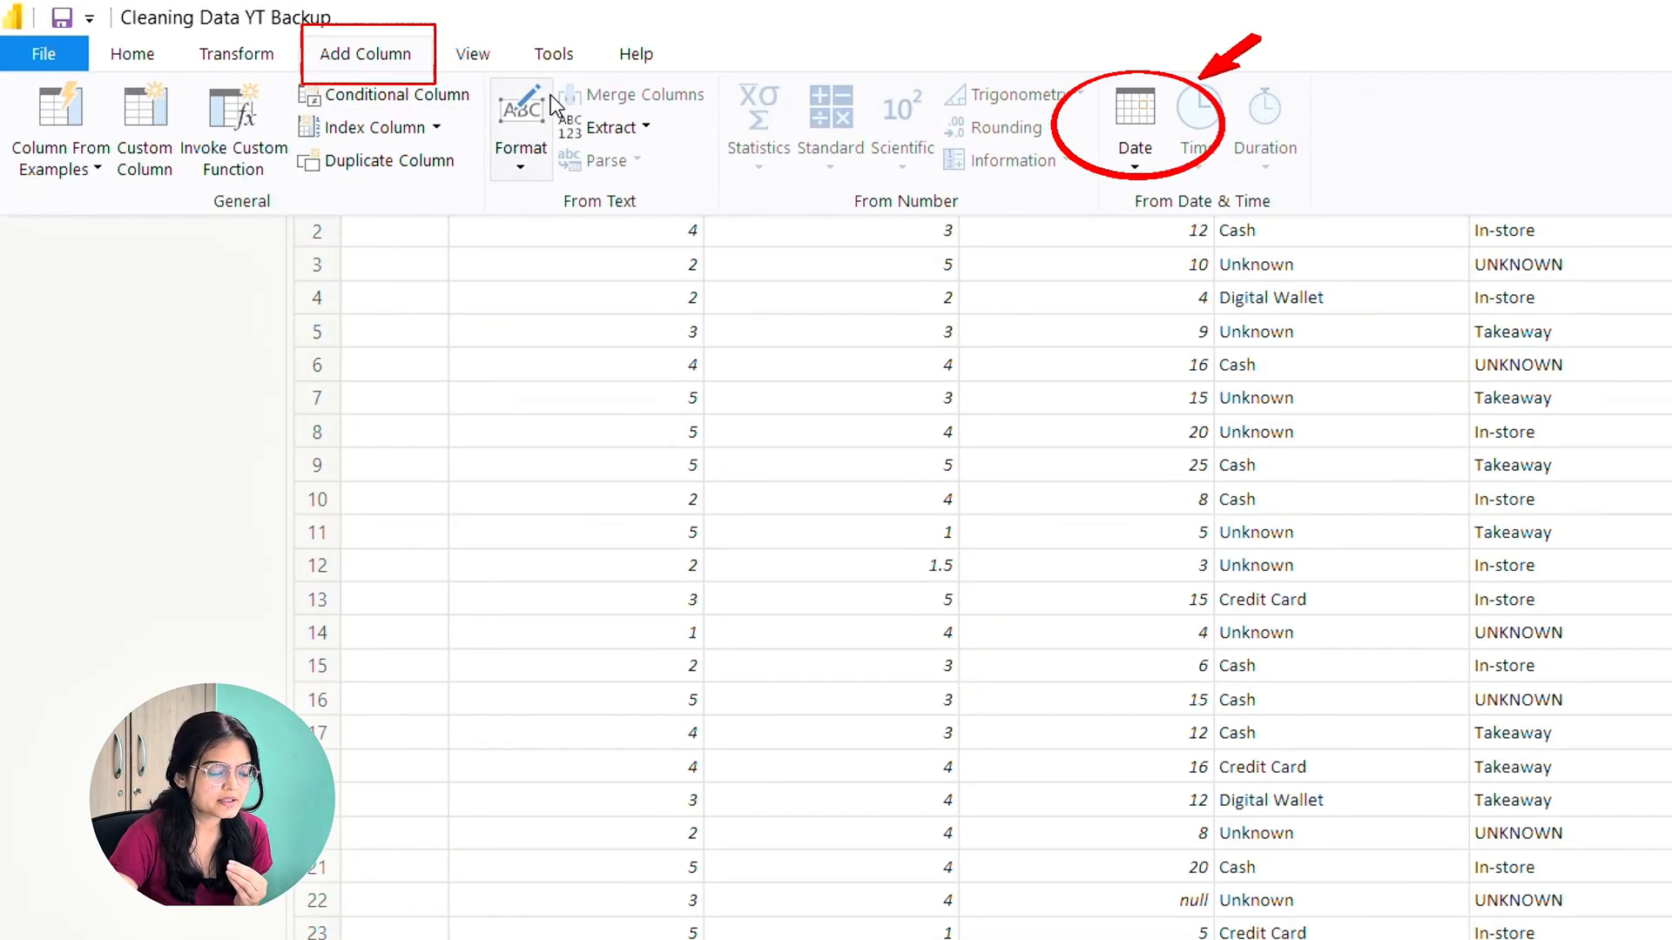
click(1136, 161)
mouse_move(1185, 349)
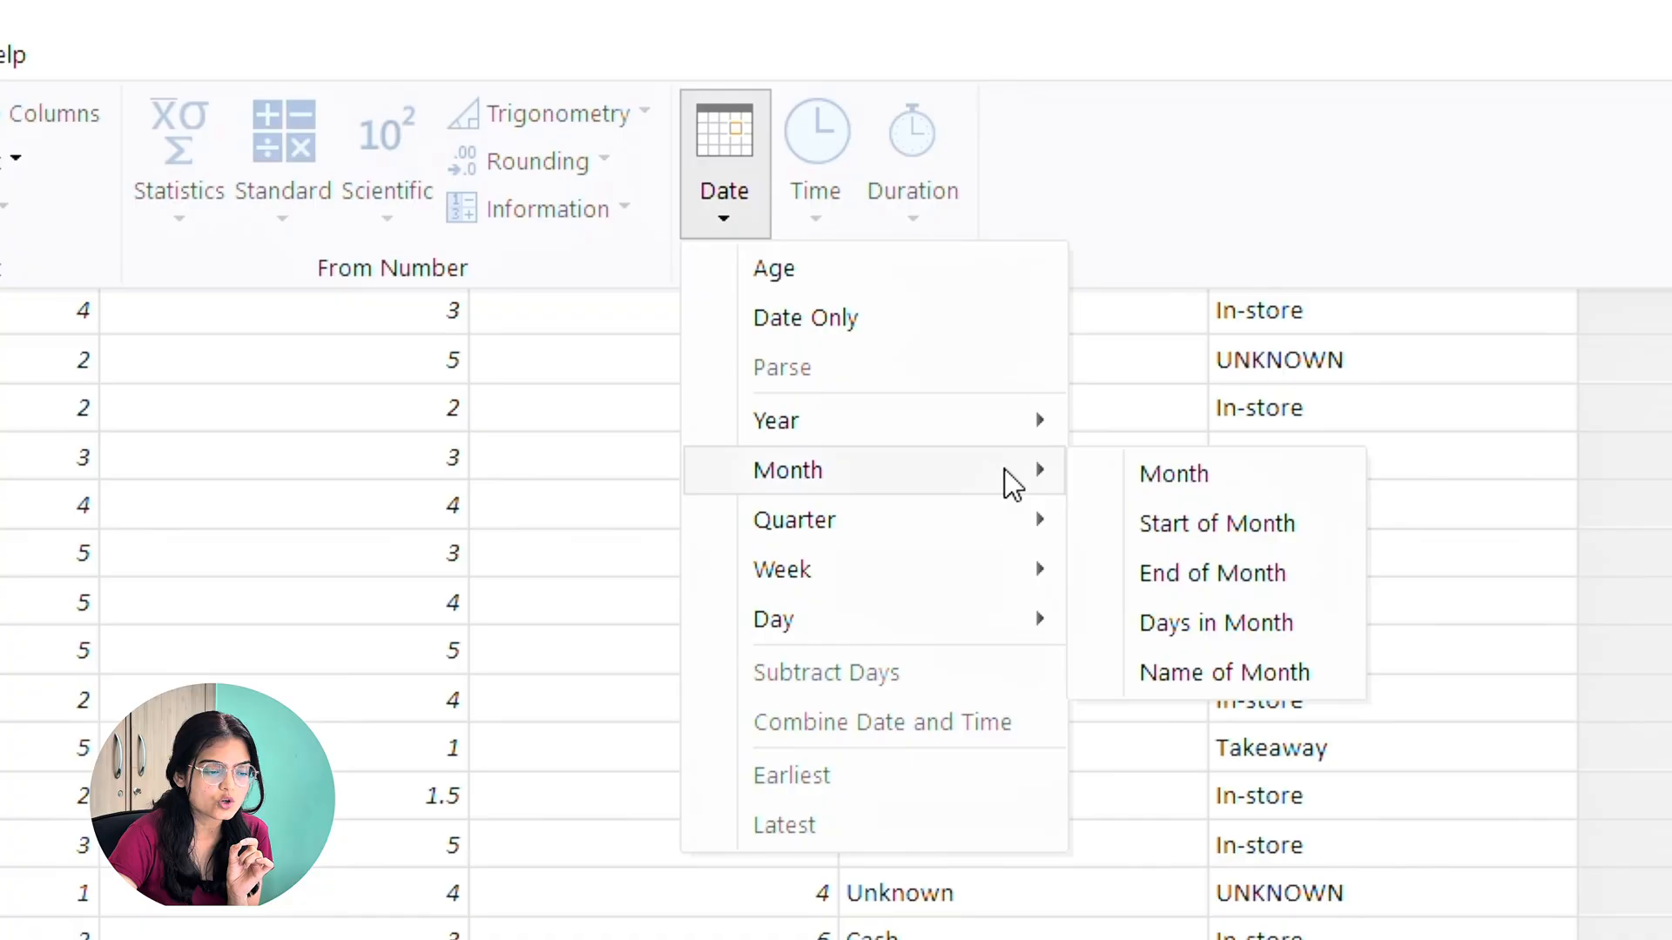
click(1174, 477)
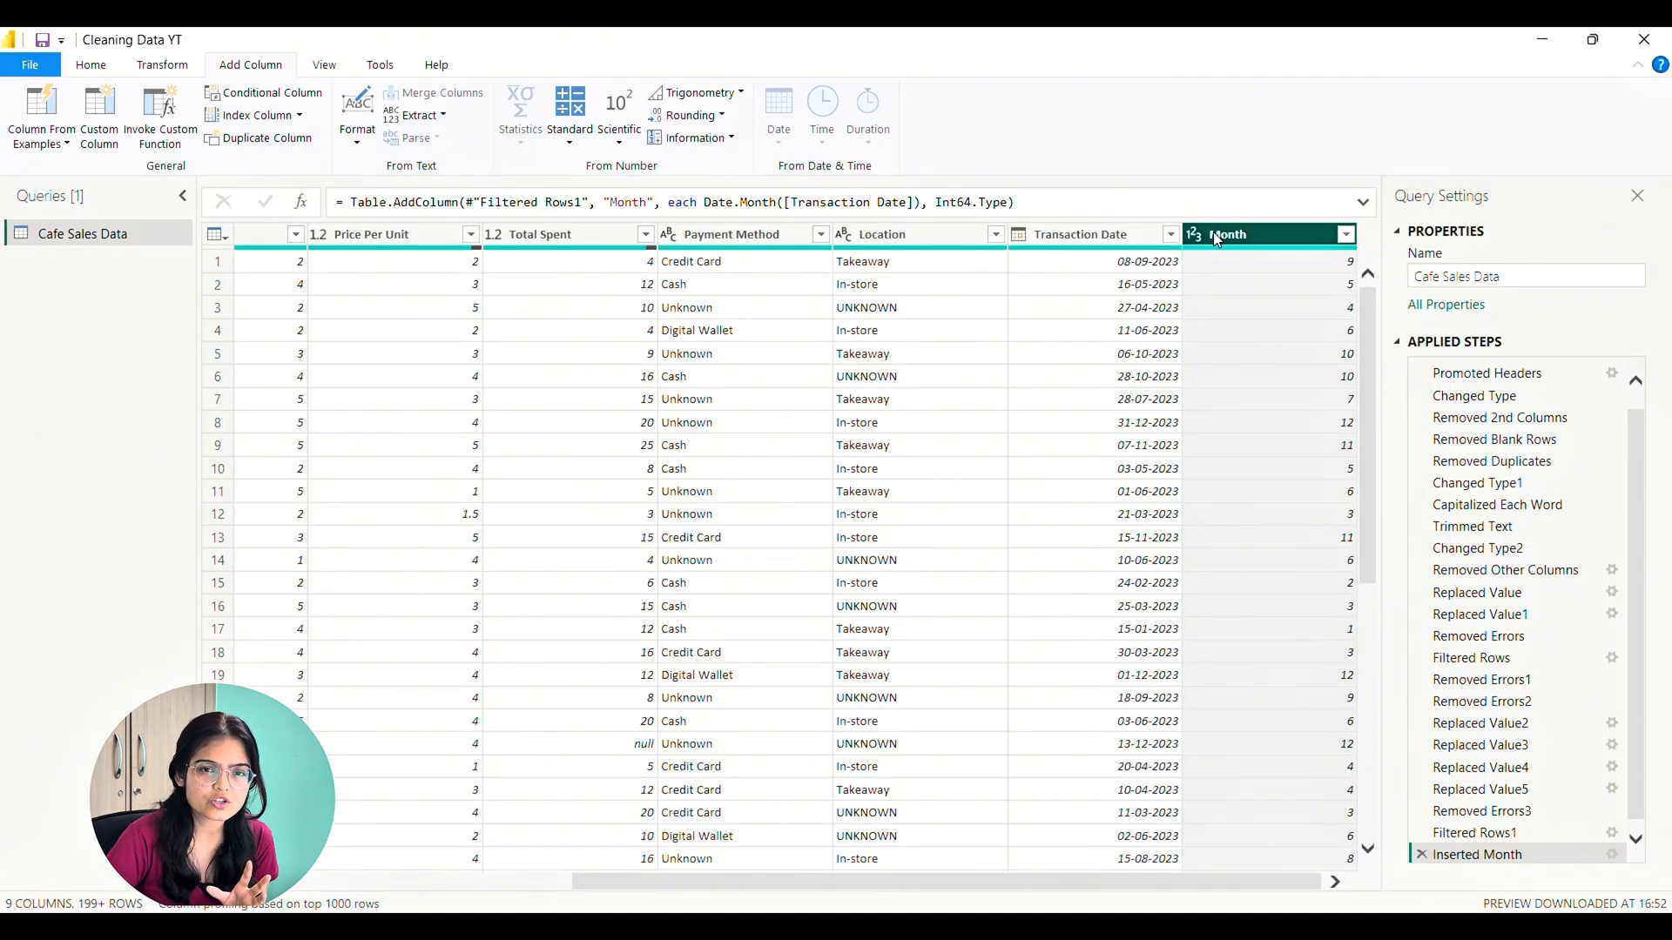
Add a custom column named Month Name with the formula Date.MonthName(#date(2023,[Month],1))
click(157, 69)
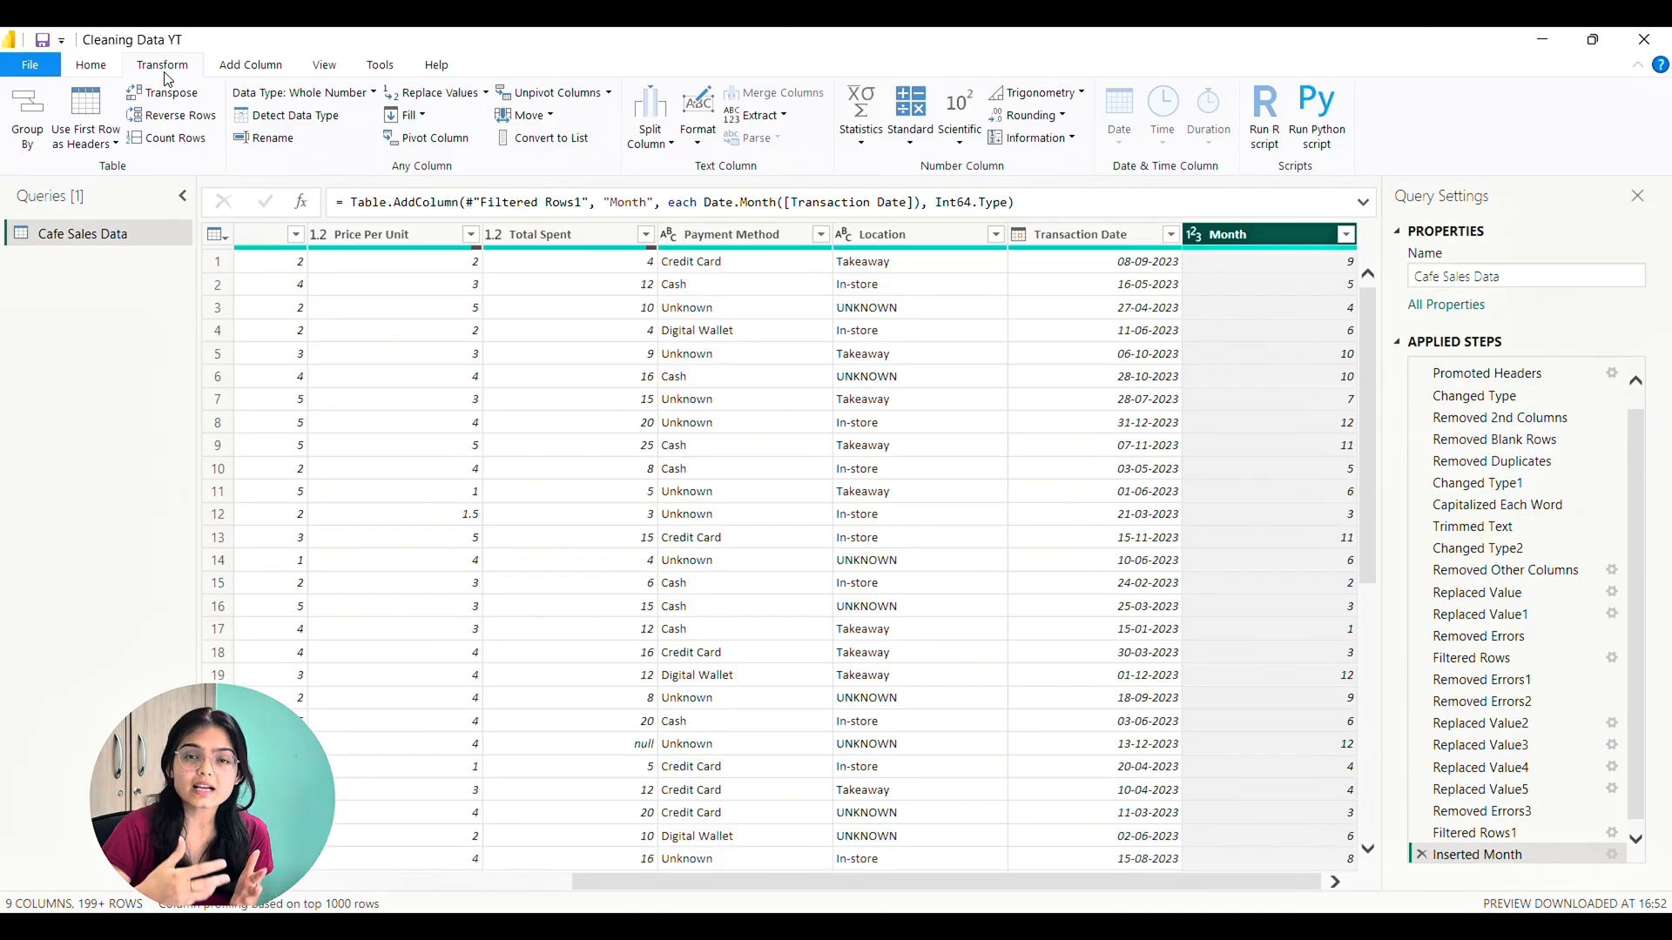
click(251, 65)
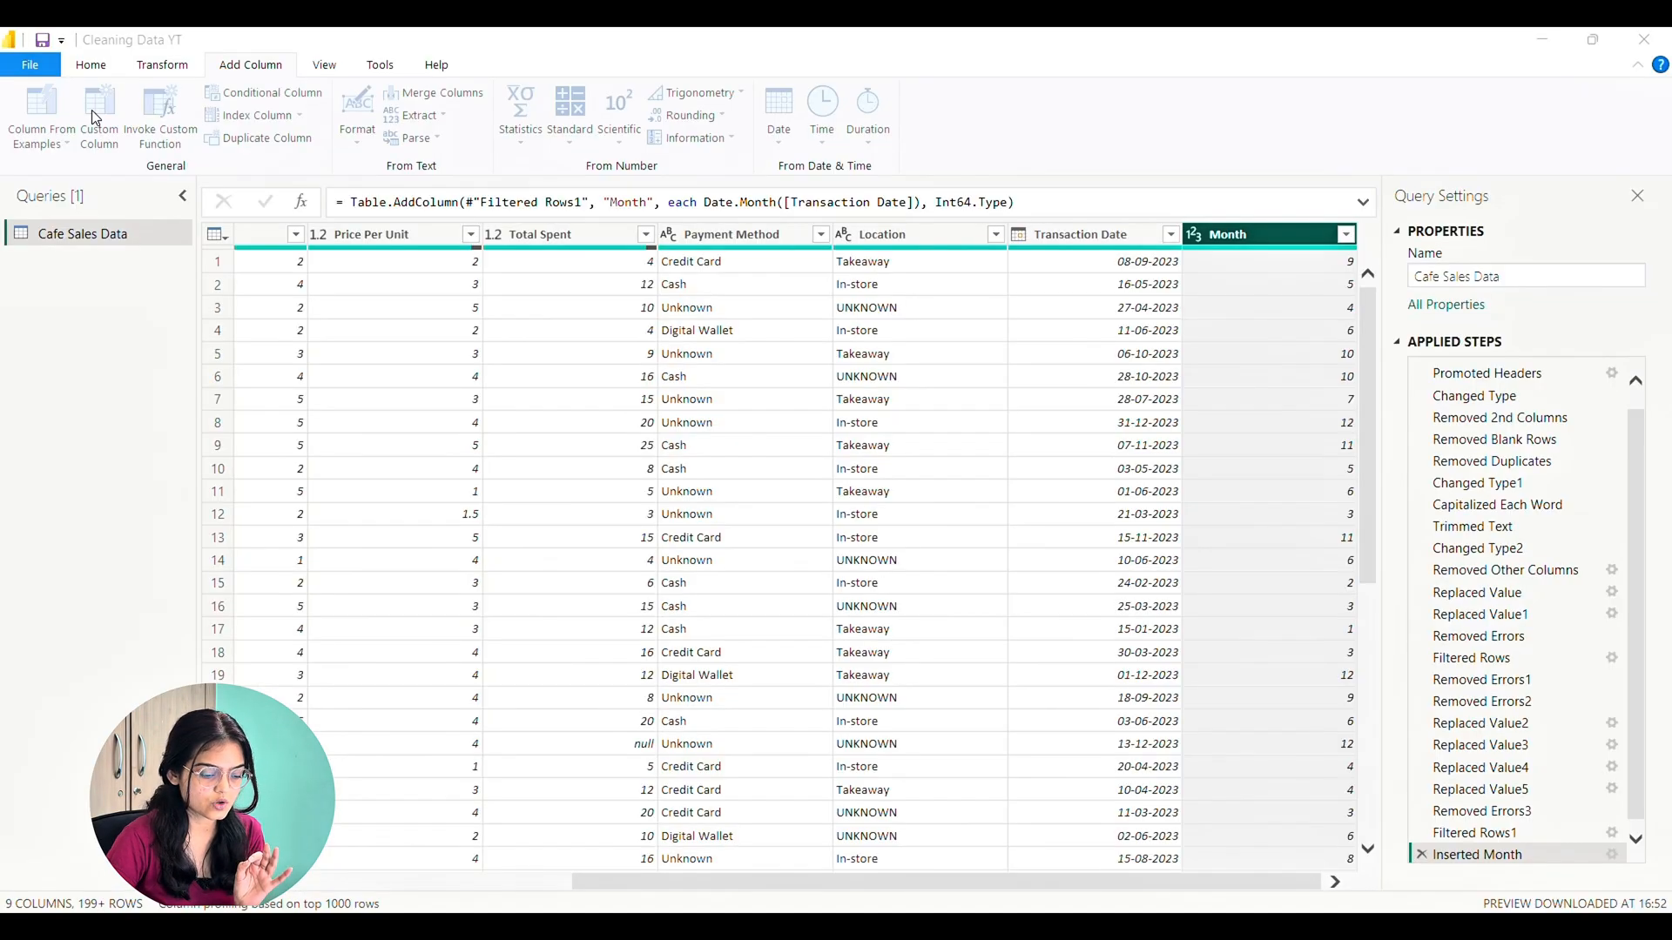
click(91, 110)
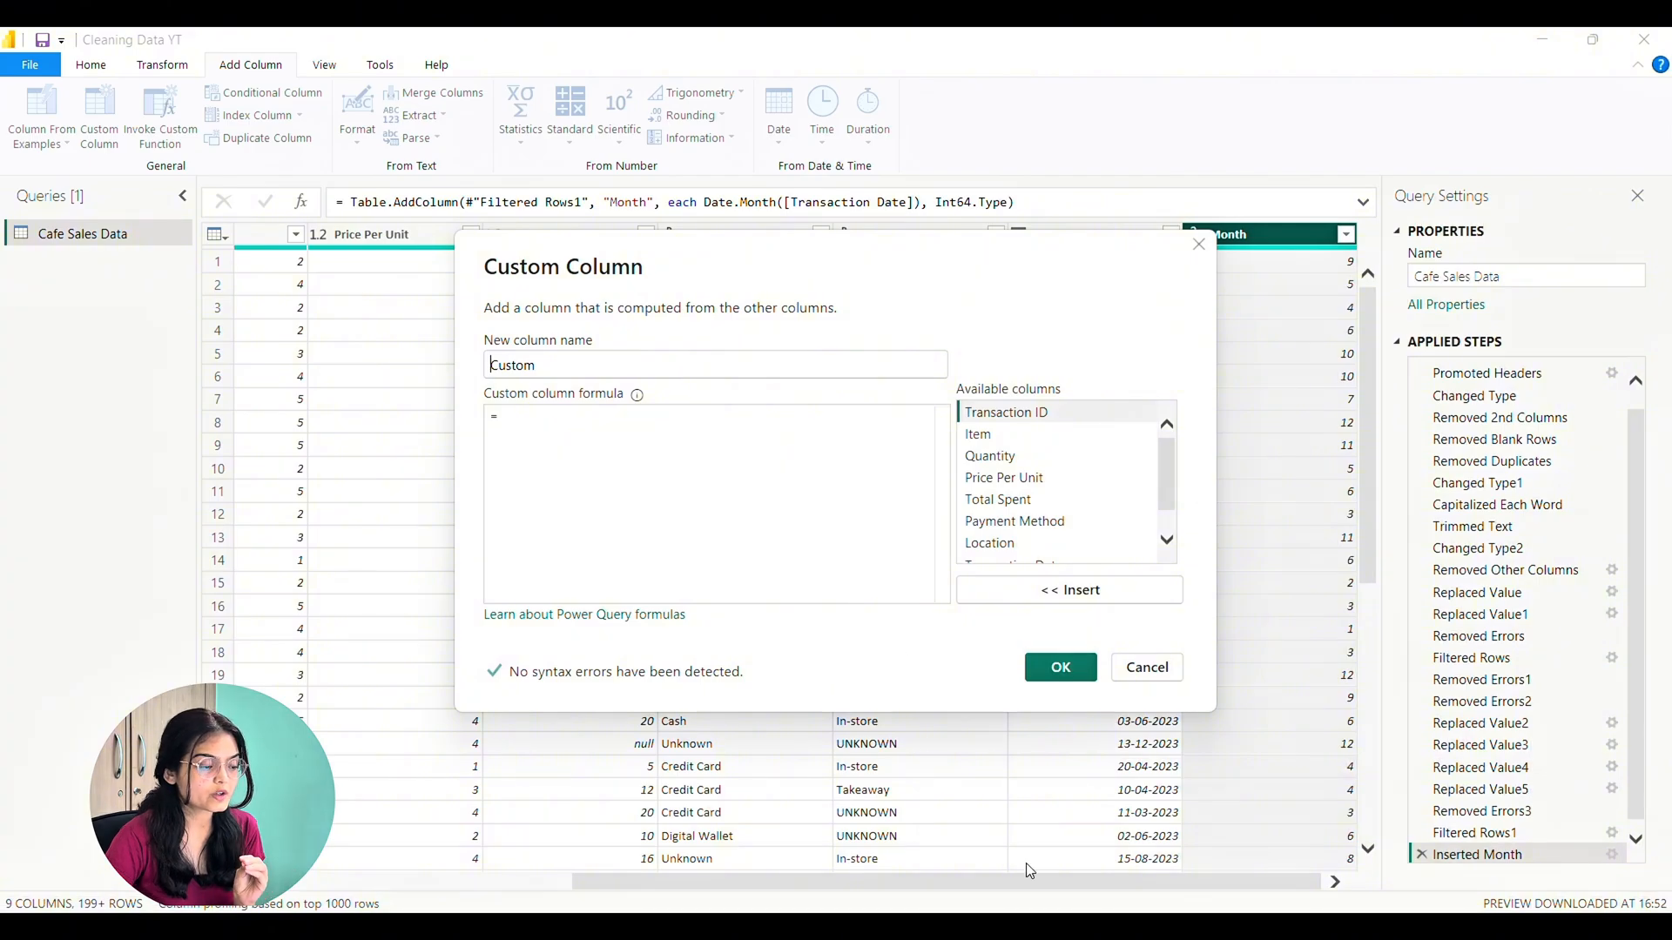
drag(846, 245, 798, 222)
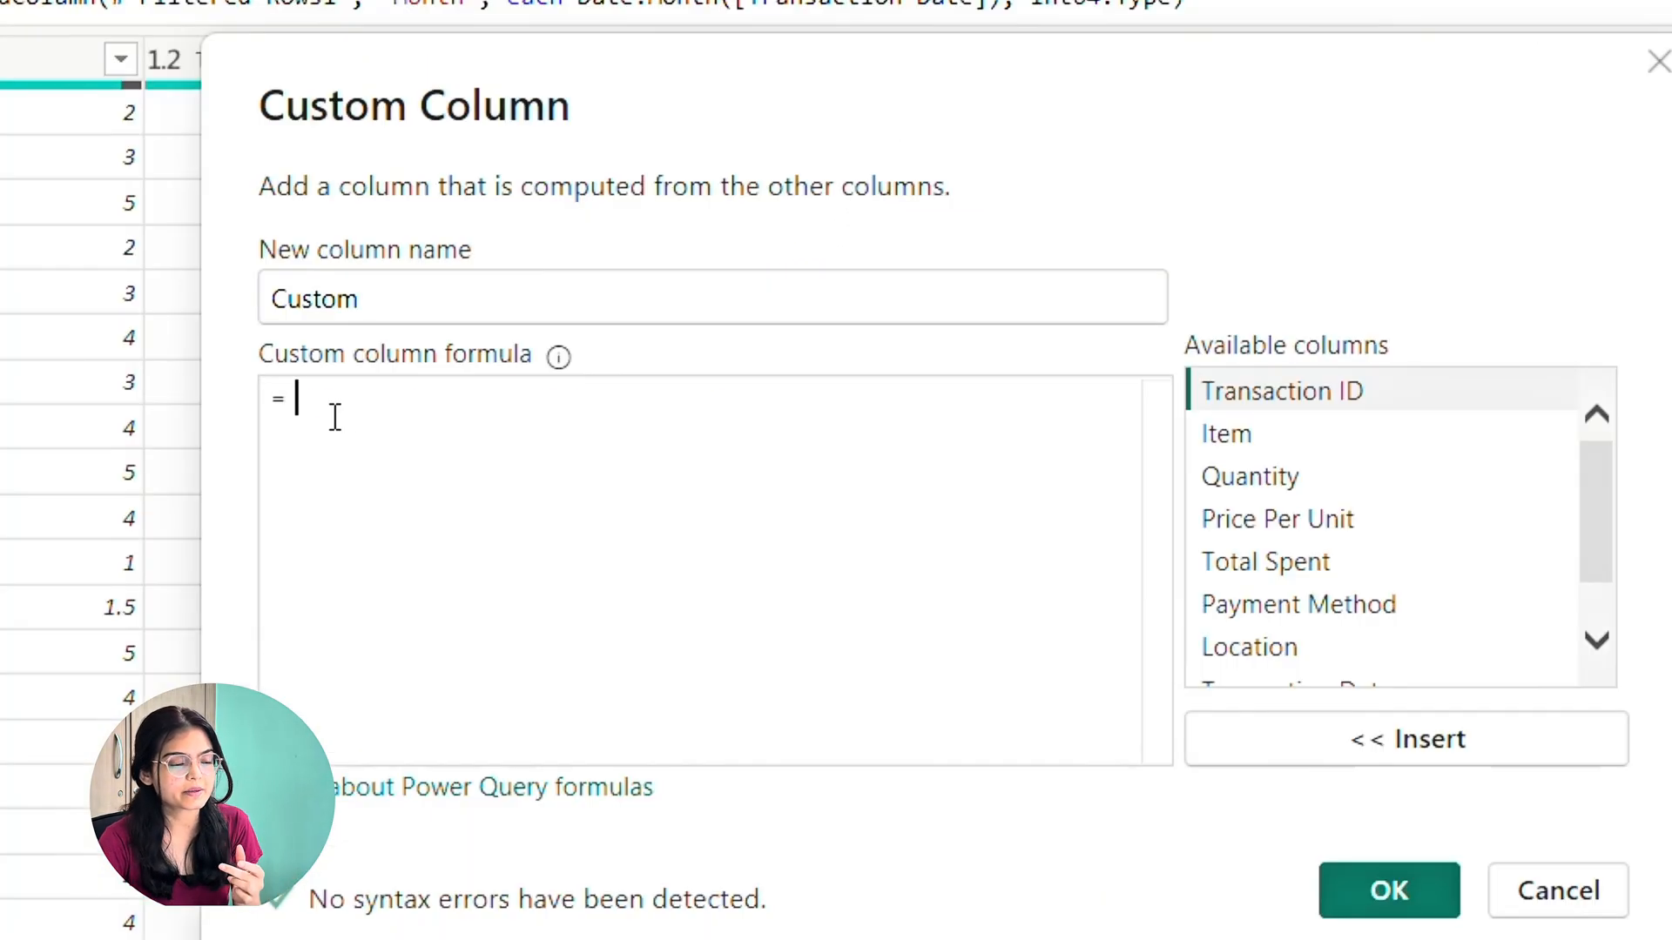
text(Date.MonthName(#date(2023,[Month],1)))
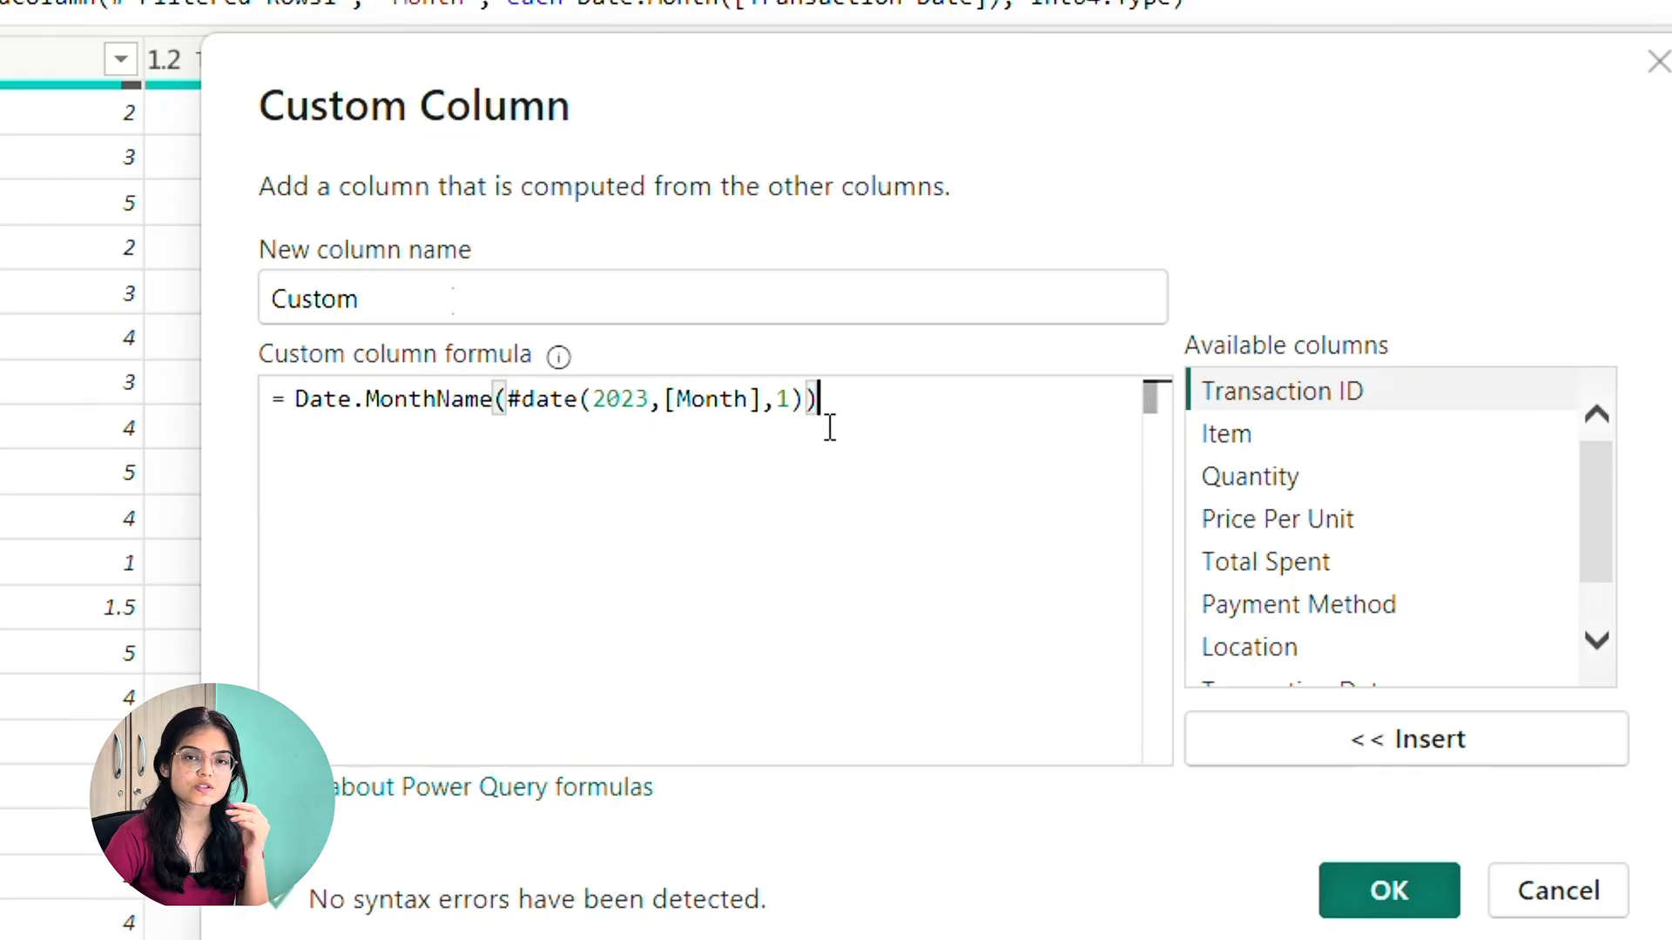
double_click(332, 305)
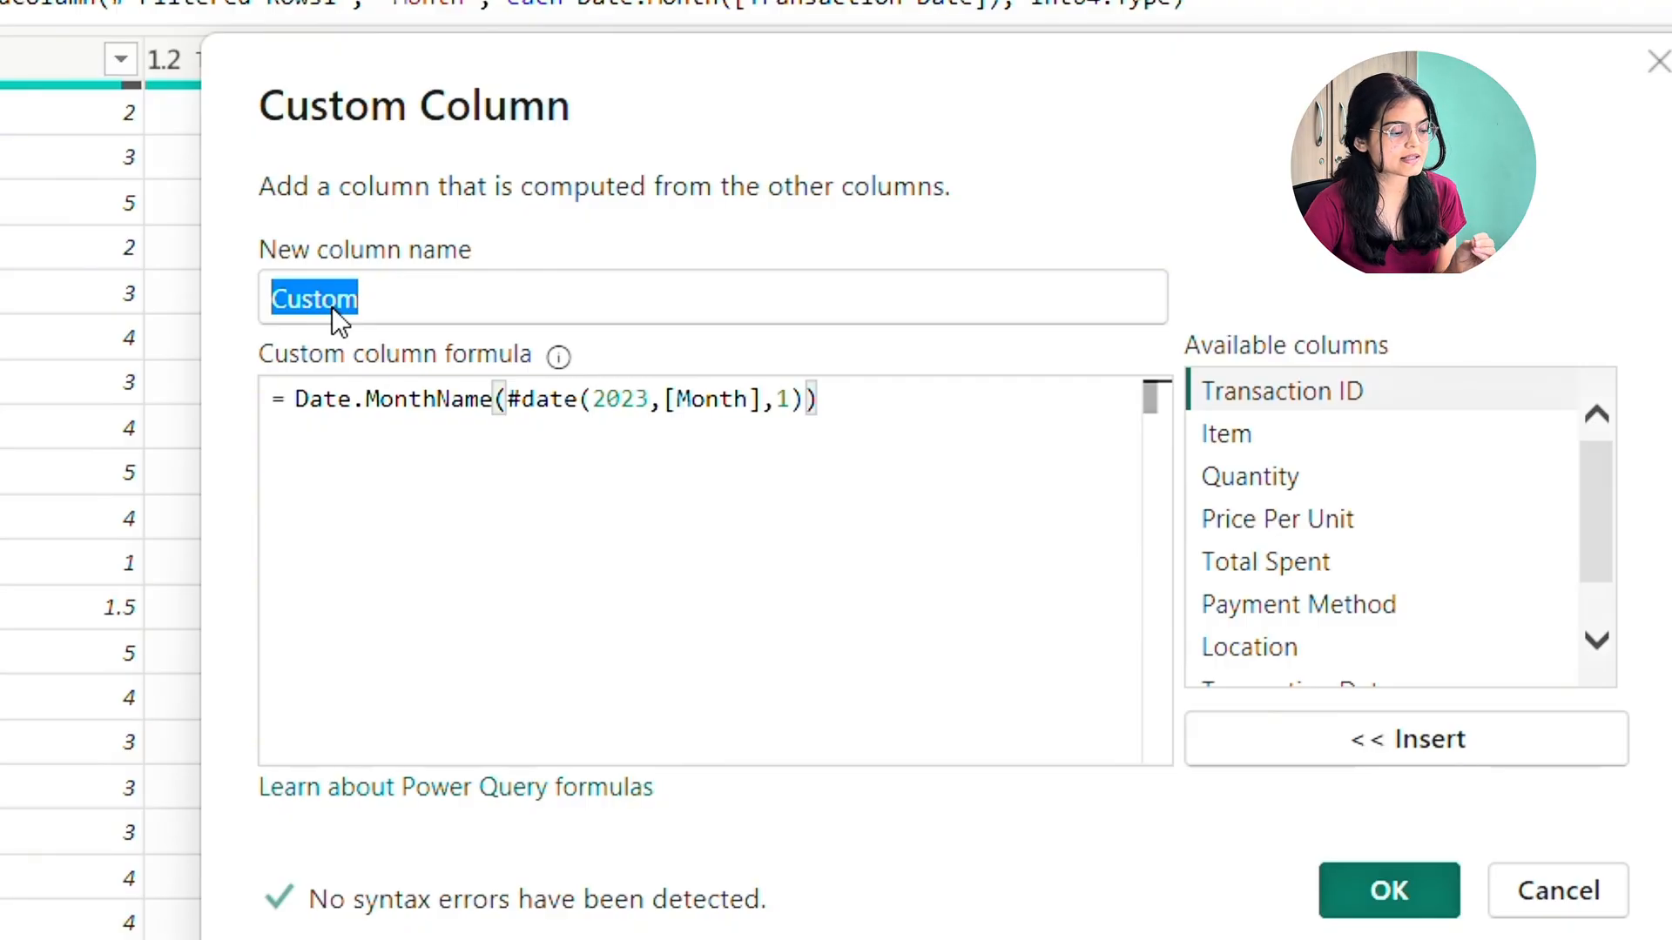
text(Month Name)
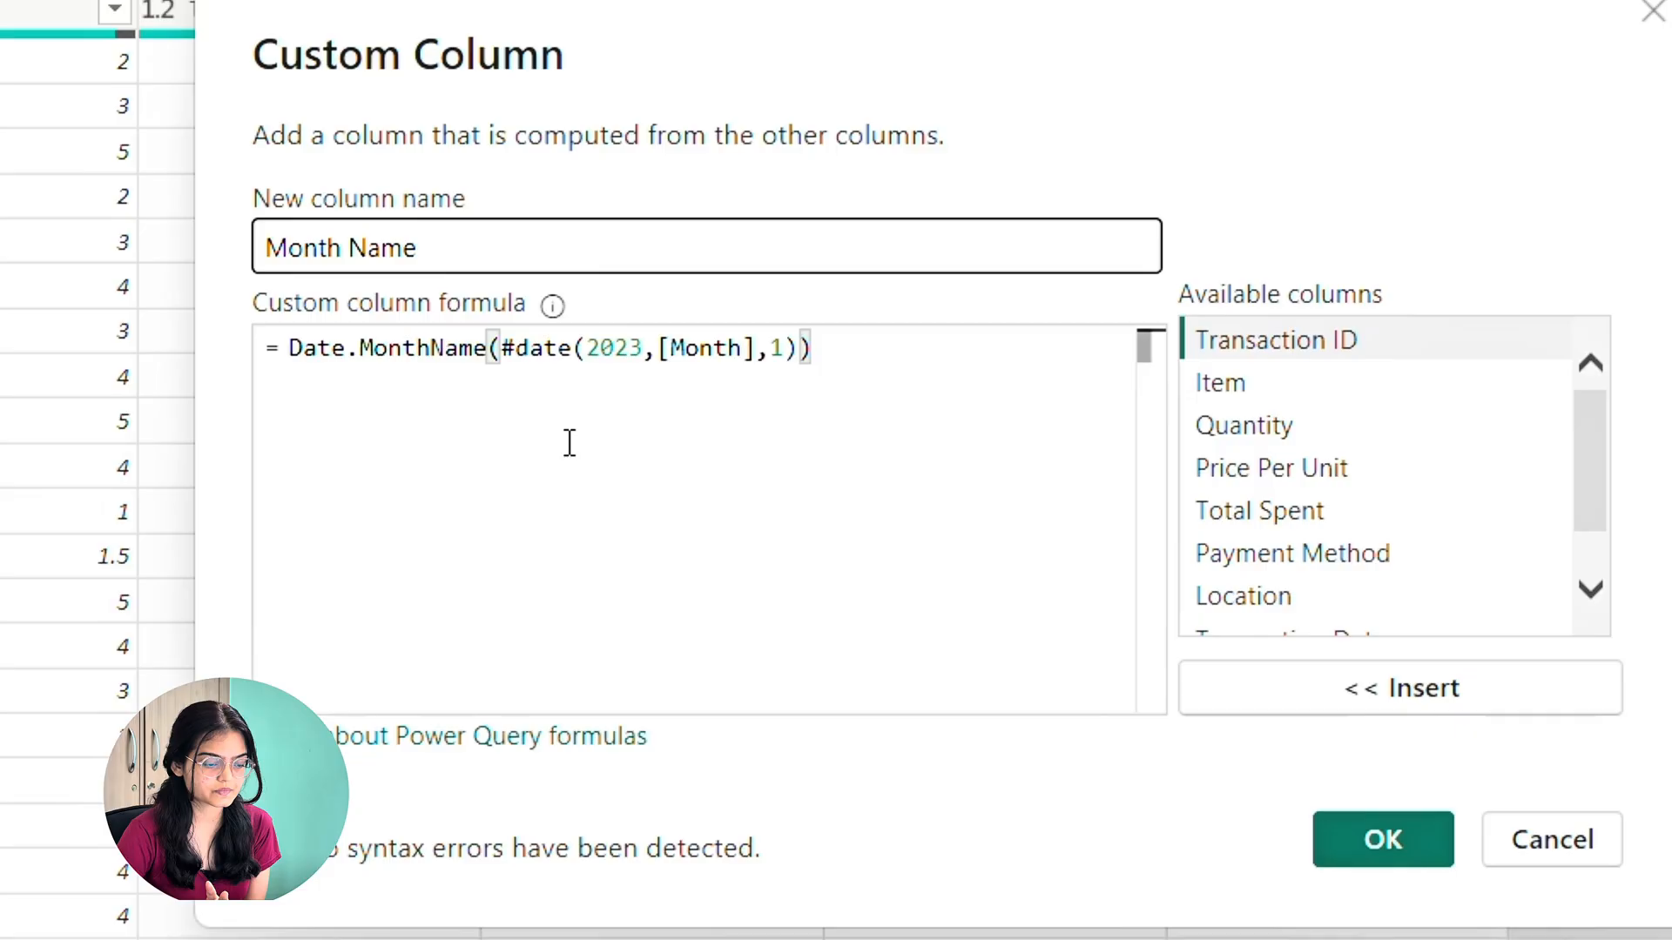
click(1355, 832)
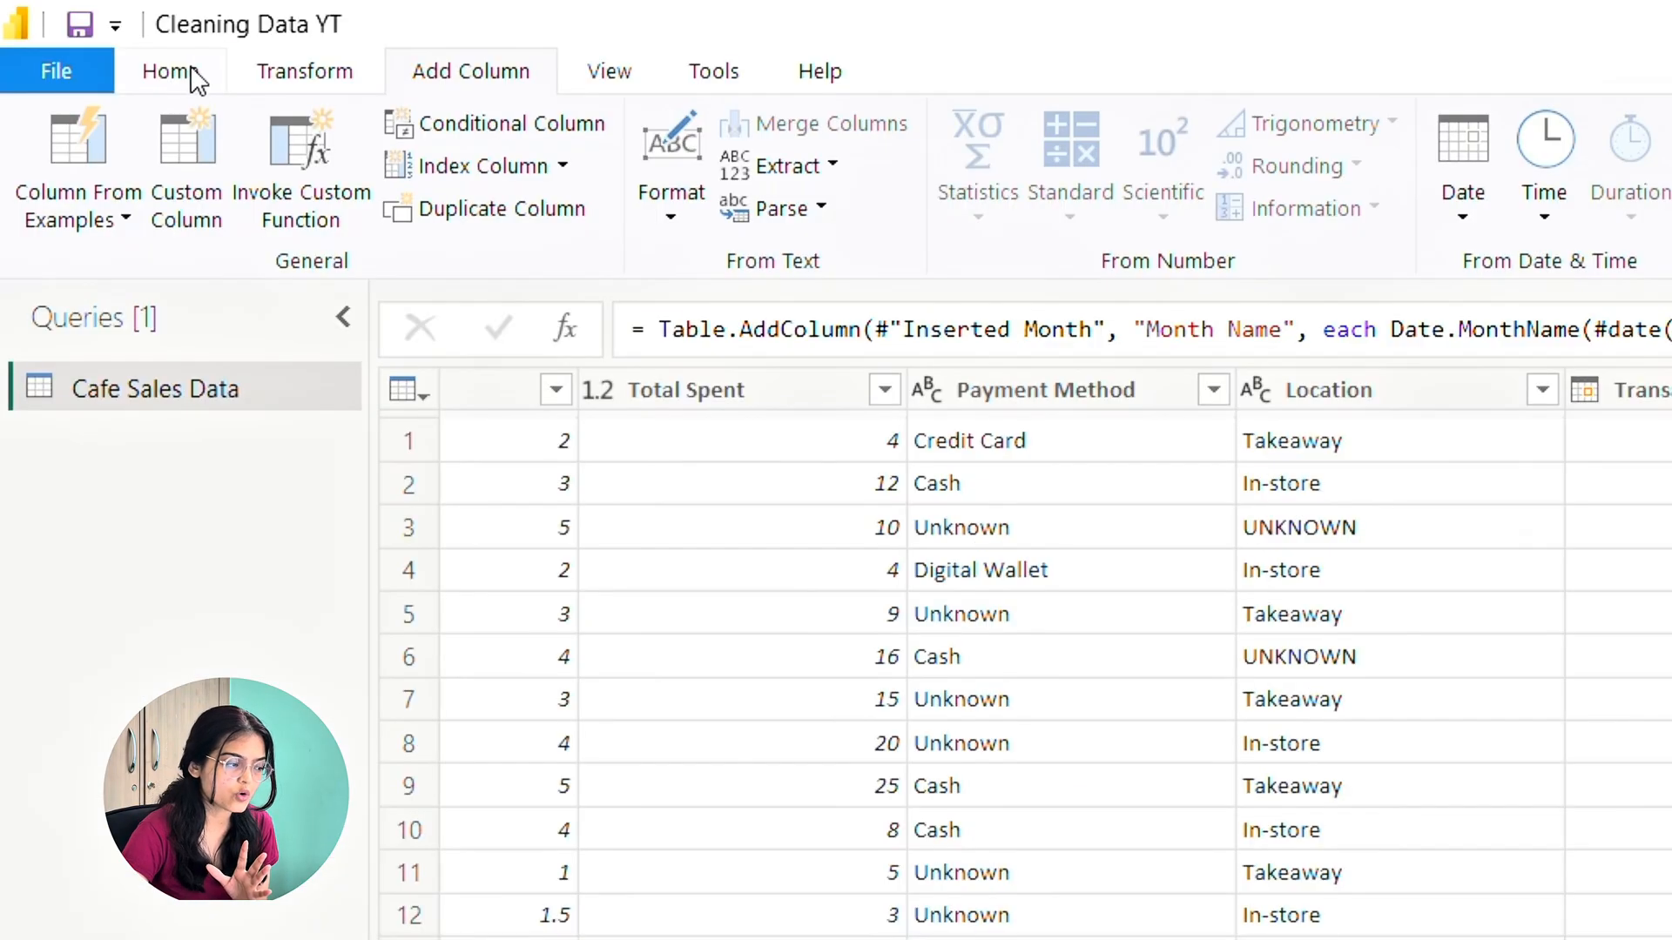
Apply the query changes to the data model and return to the report
click(184, 70)
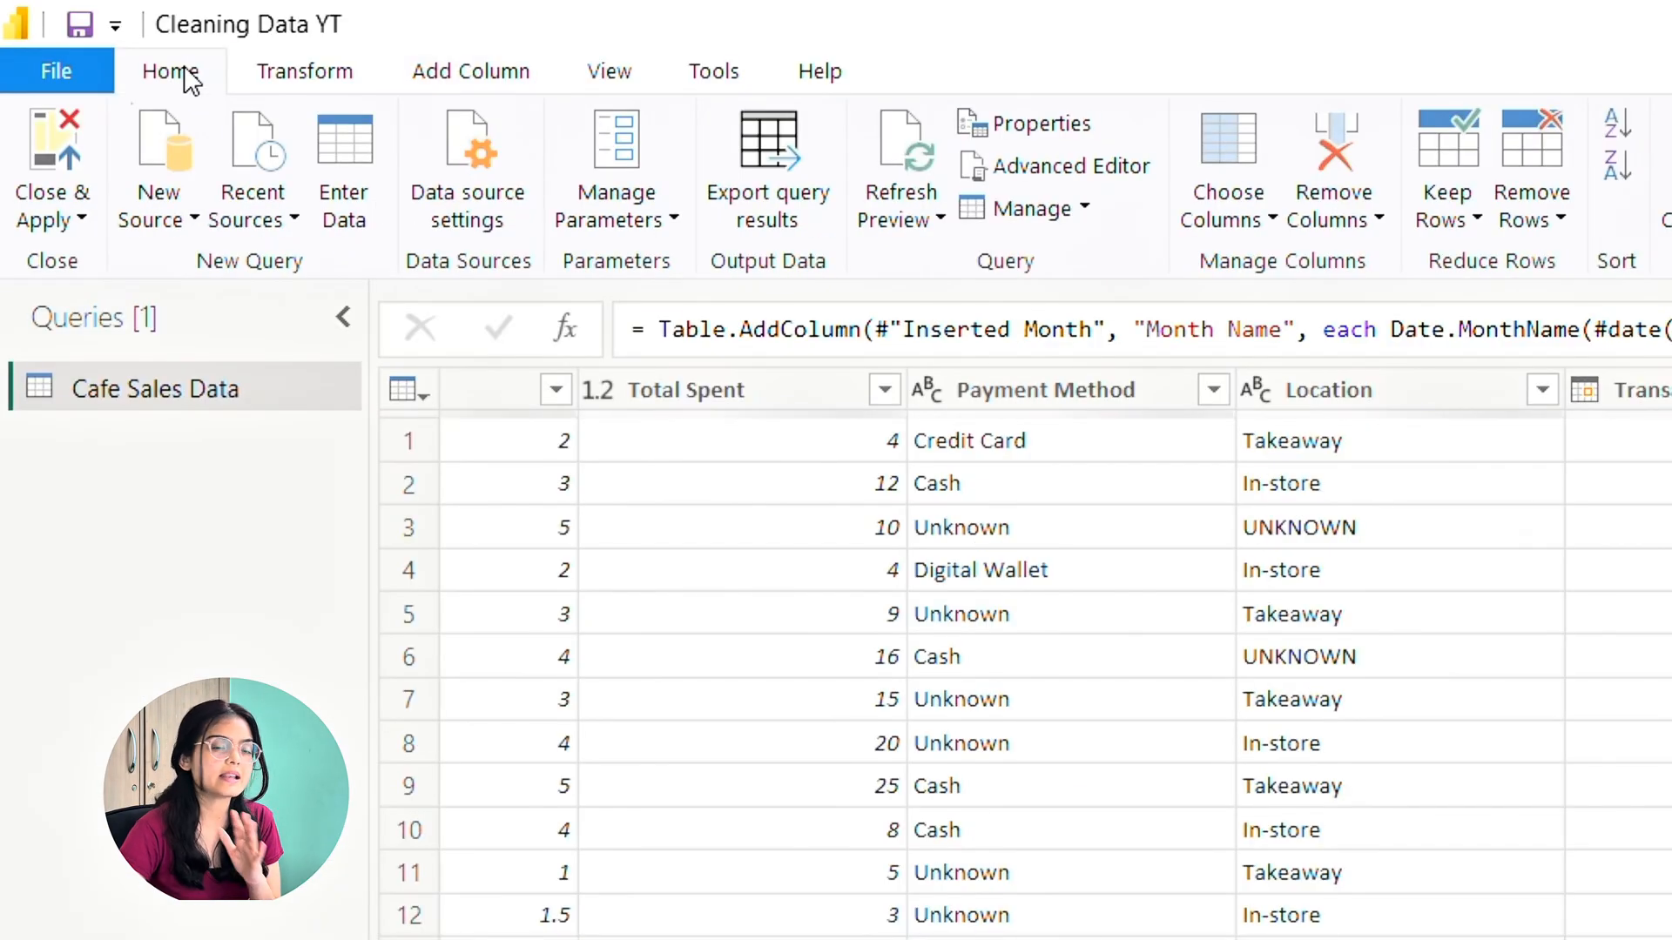
click(49, 129)
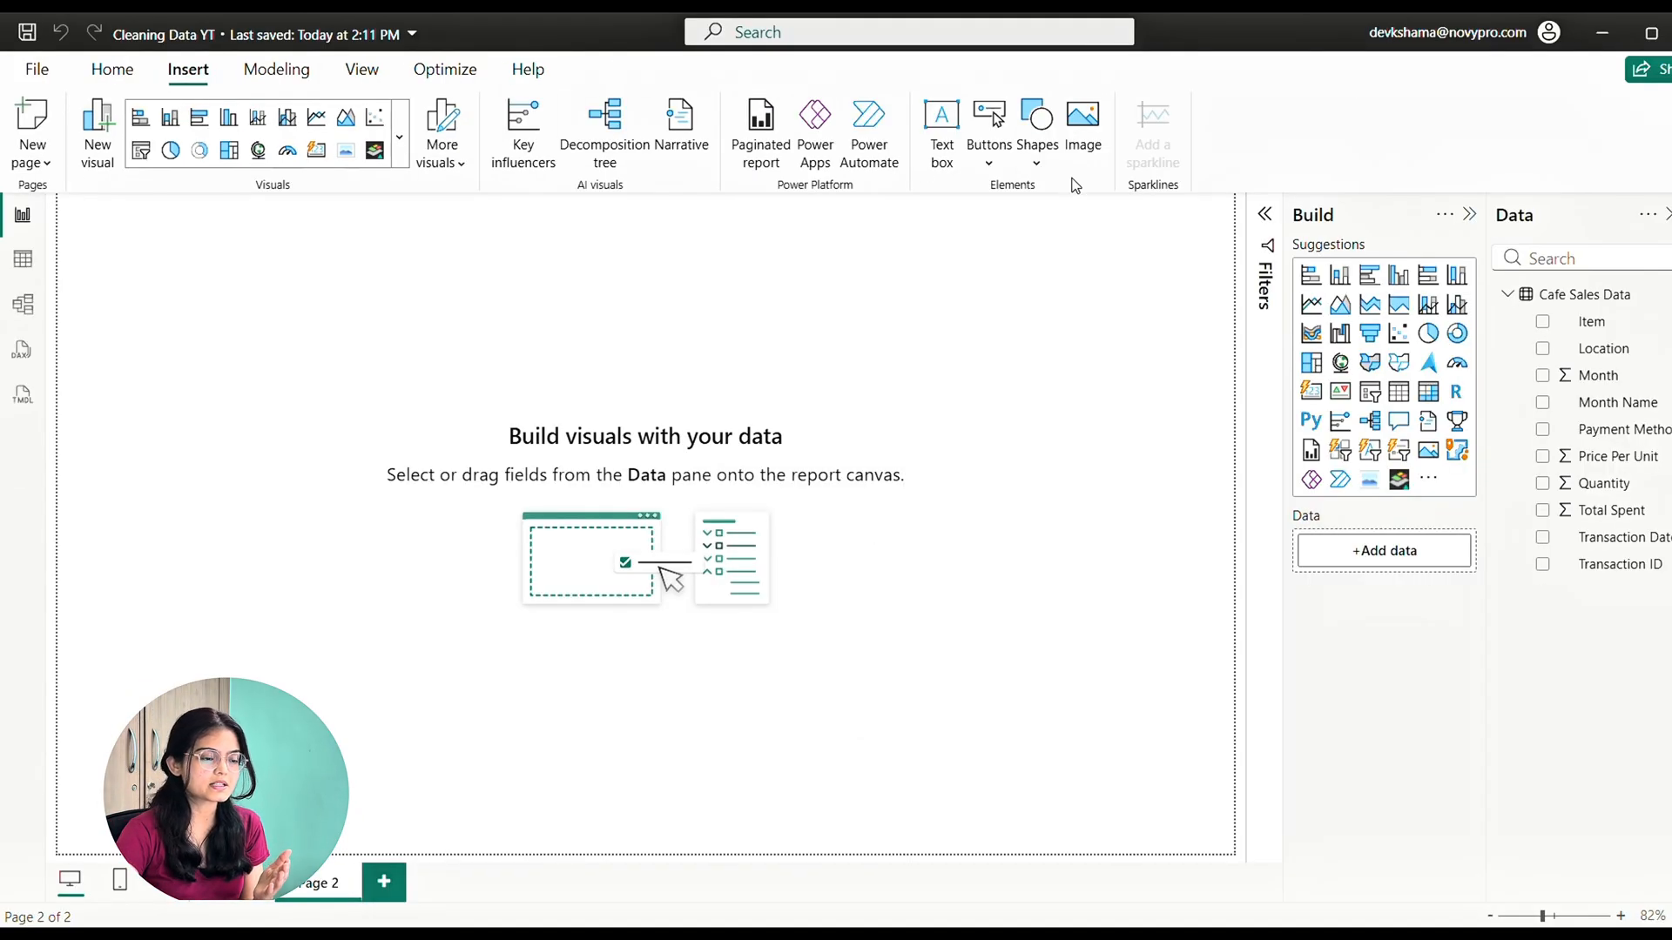
Insert a rectangle and resize it into a narrow full-height sidebar along the left edge of the report canvas
click(1034, 163)
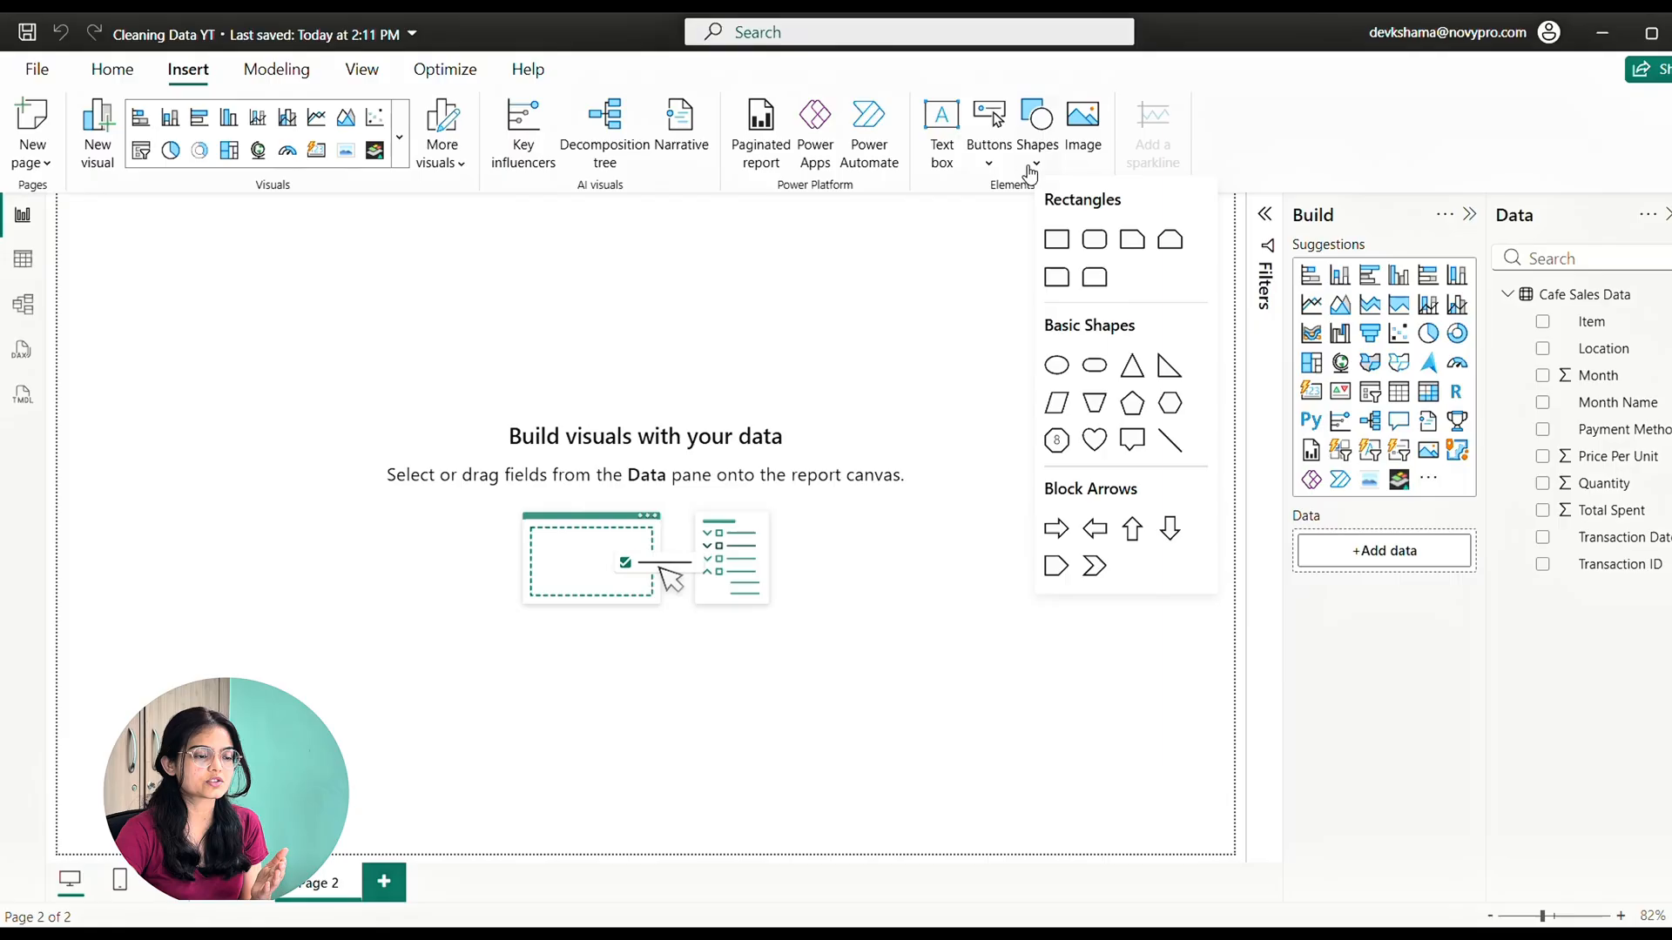
click(1056, 240)
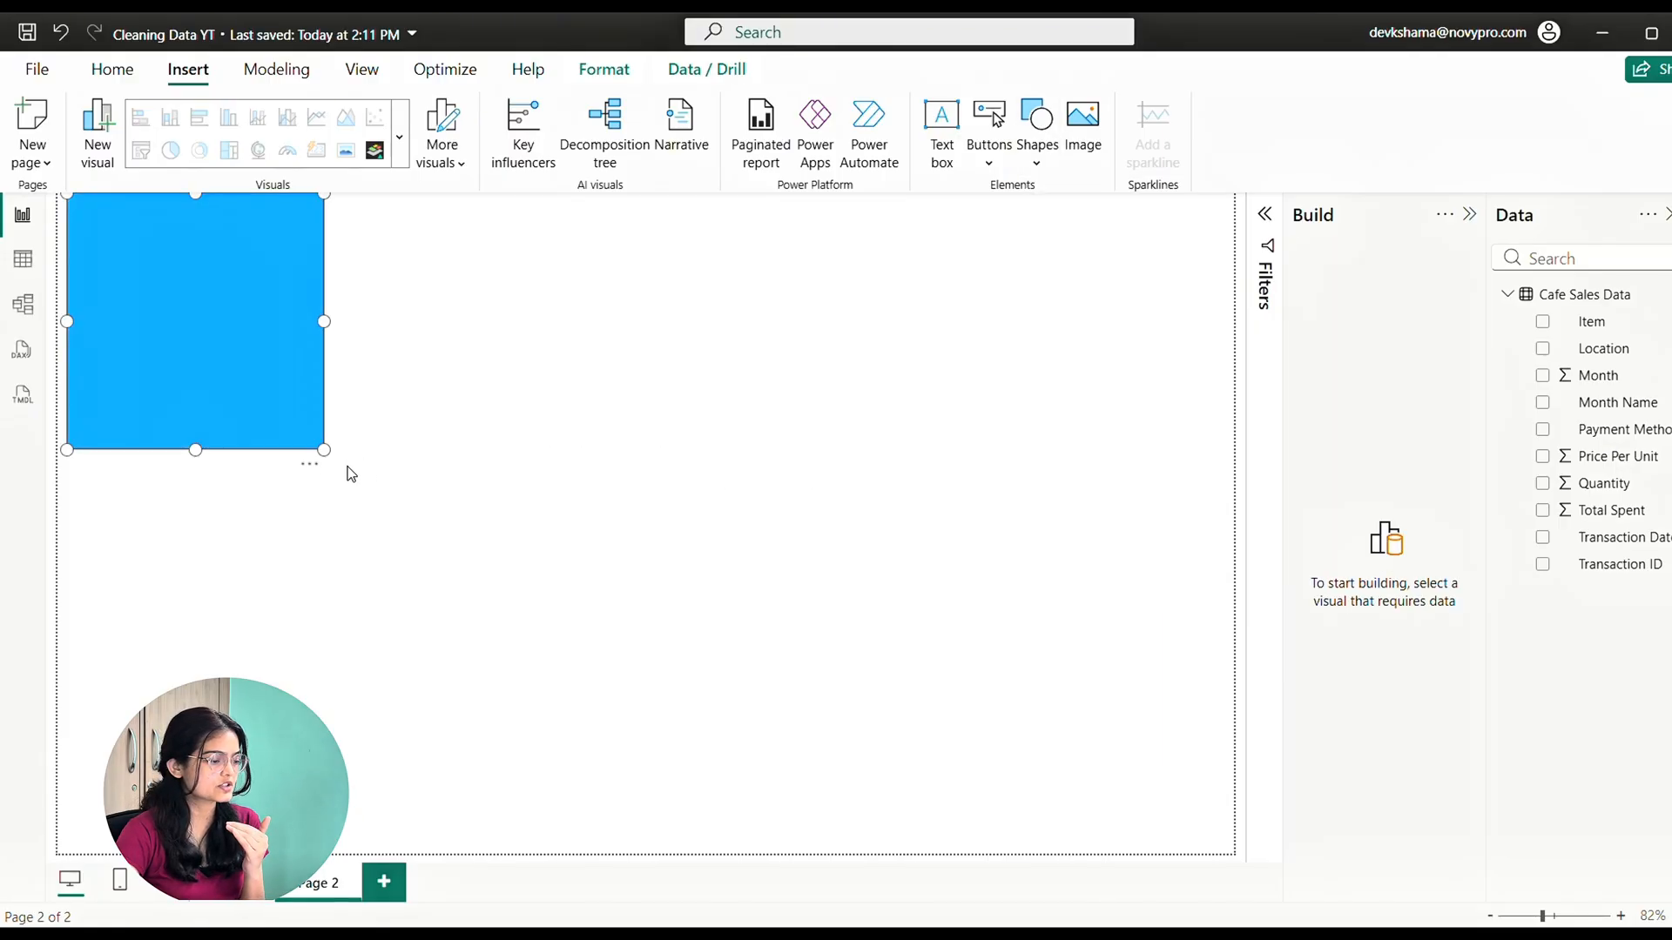
drag(324, 450, 194, 854)
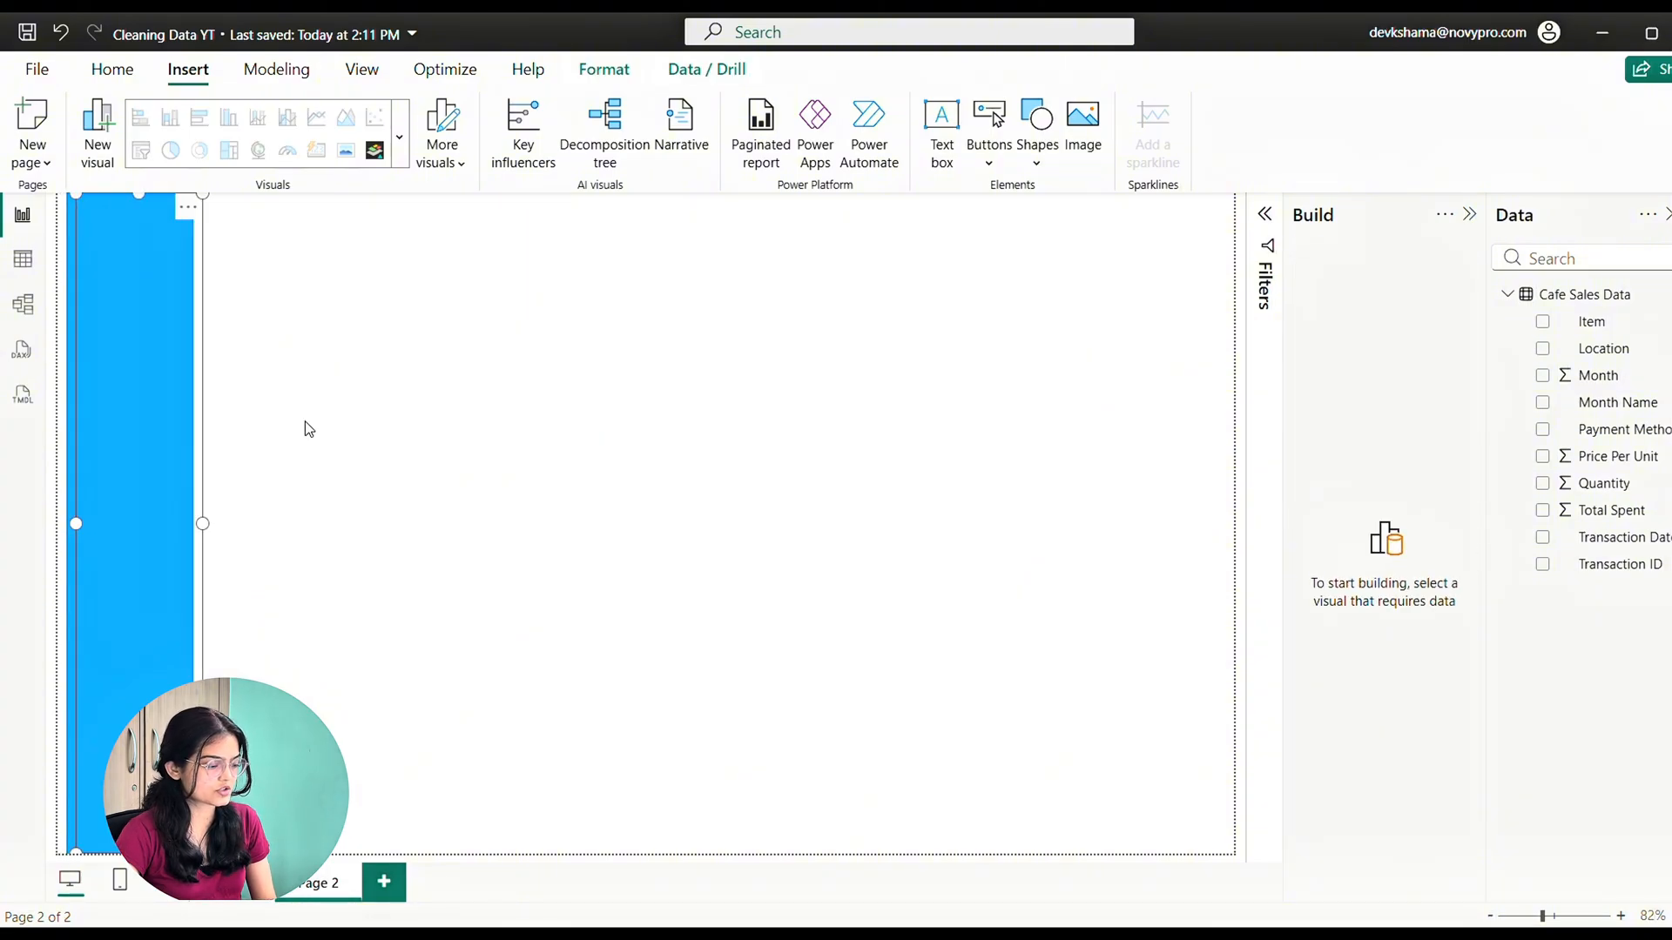
Duplicate the sidebar rectangle and reshape the copy into a header band spanning the canvas top from the sidebar to the right edge
key(ctrl+v)
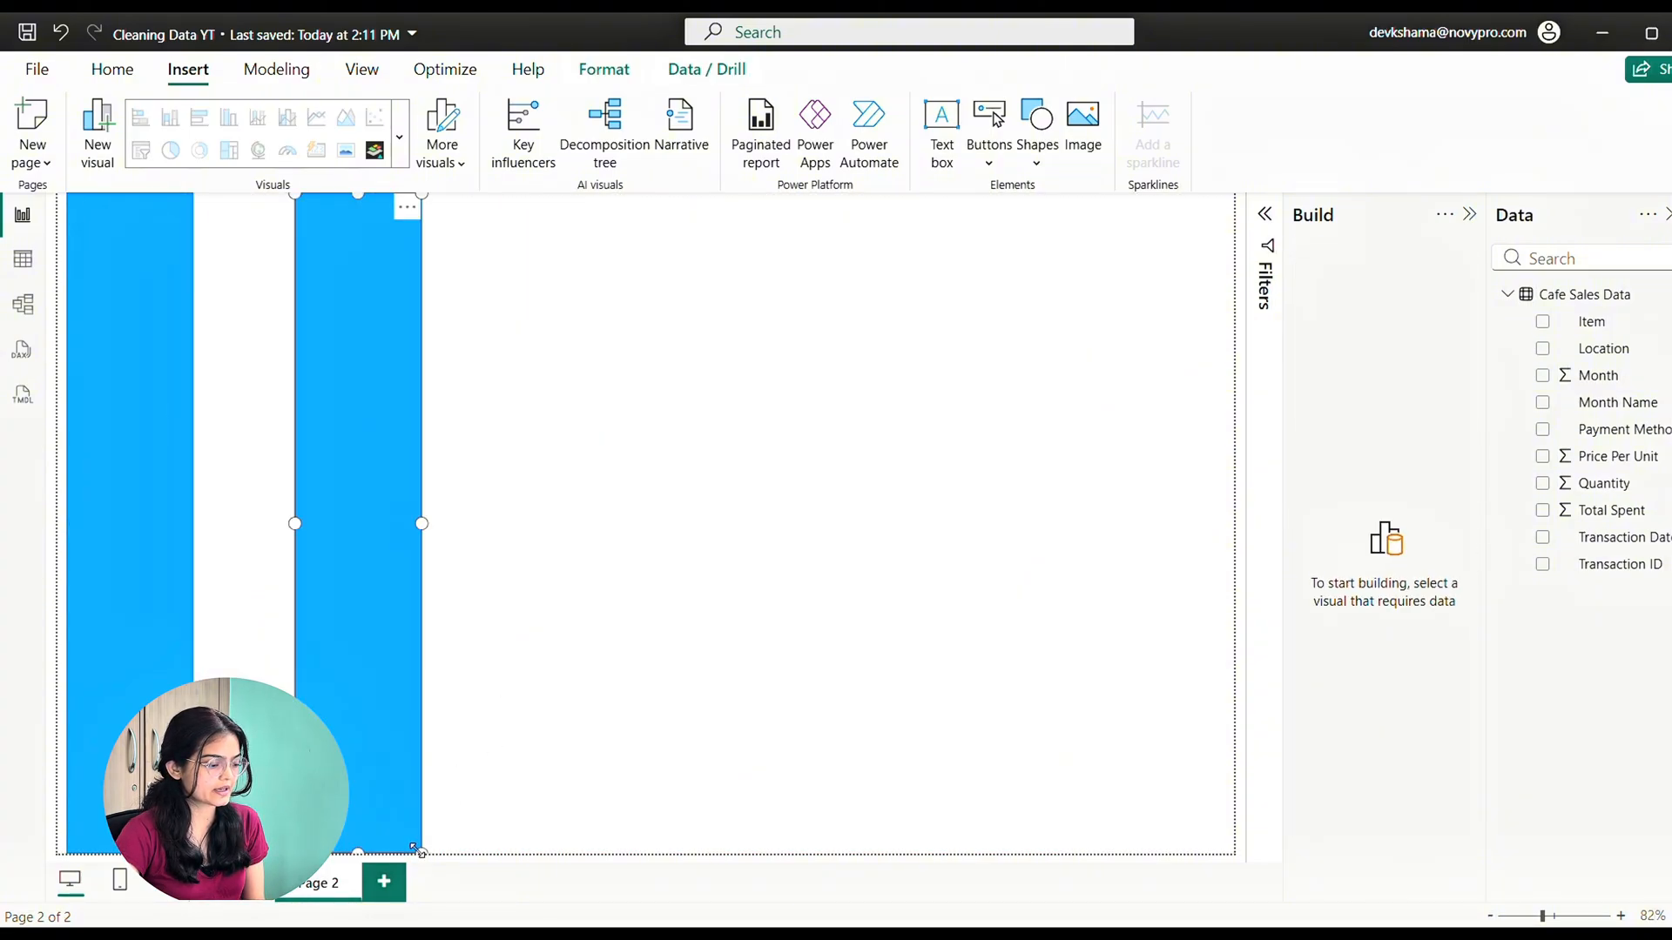
drag(417, 851, 1232, 277)
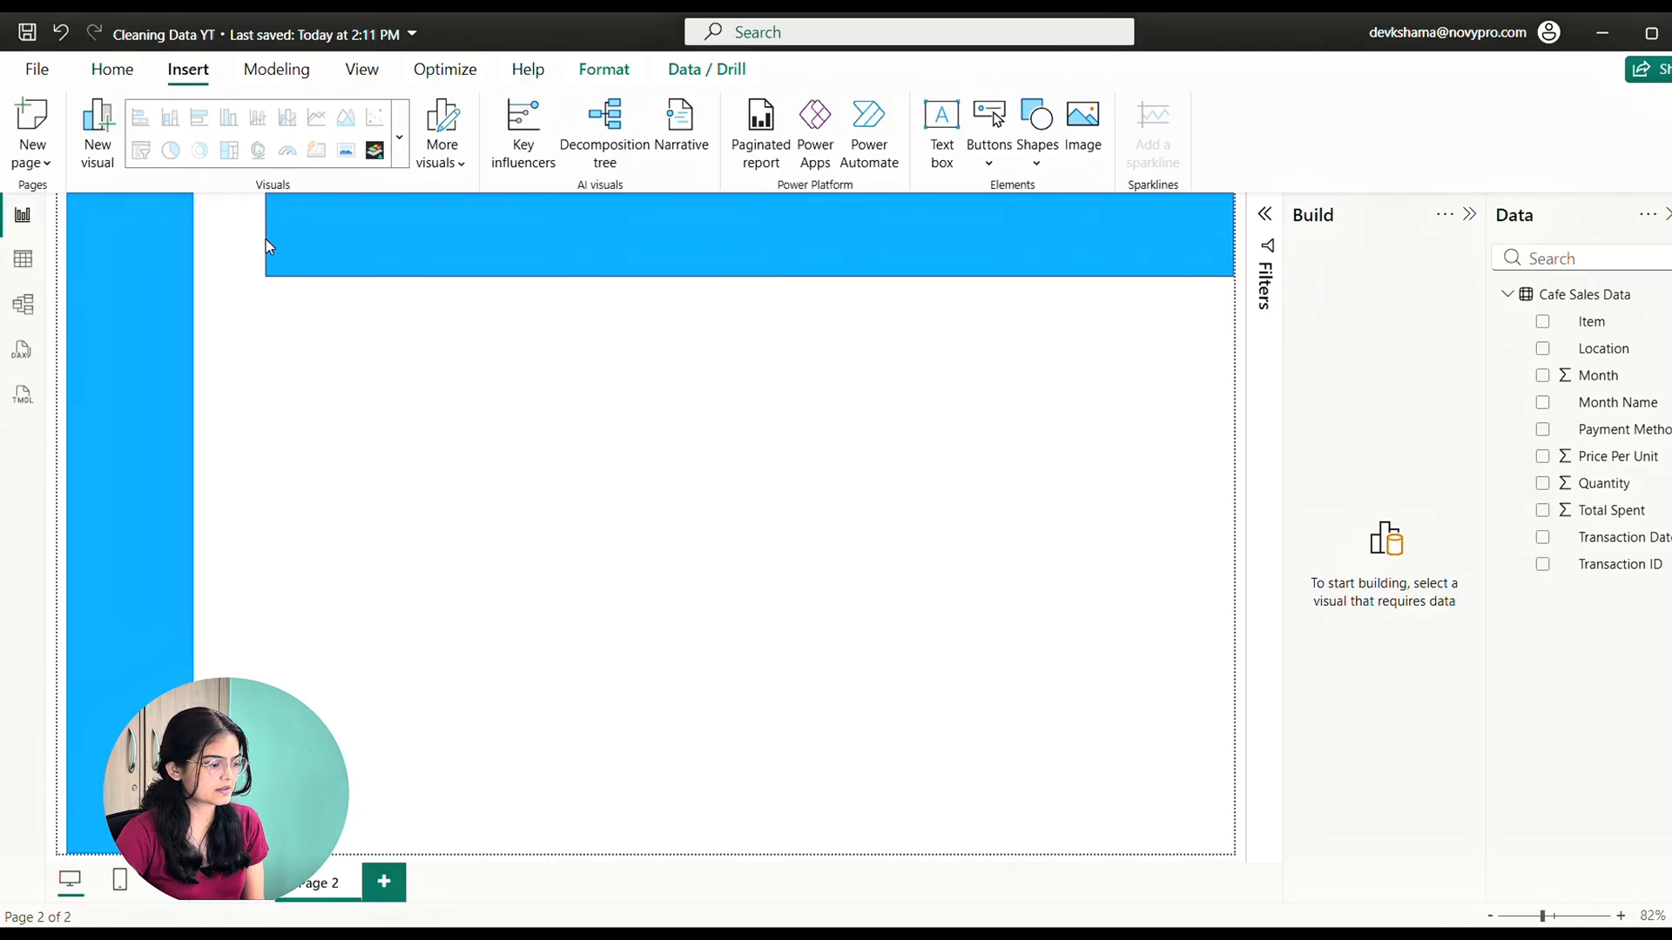
drag(269, 247, 195, 247)
Fill the vertical sidebar rectangle with the dark blue colour #12239E
click(118, 479)
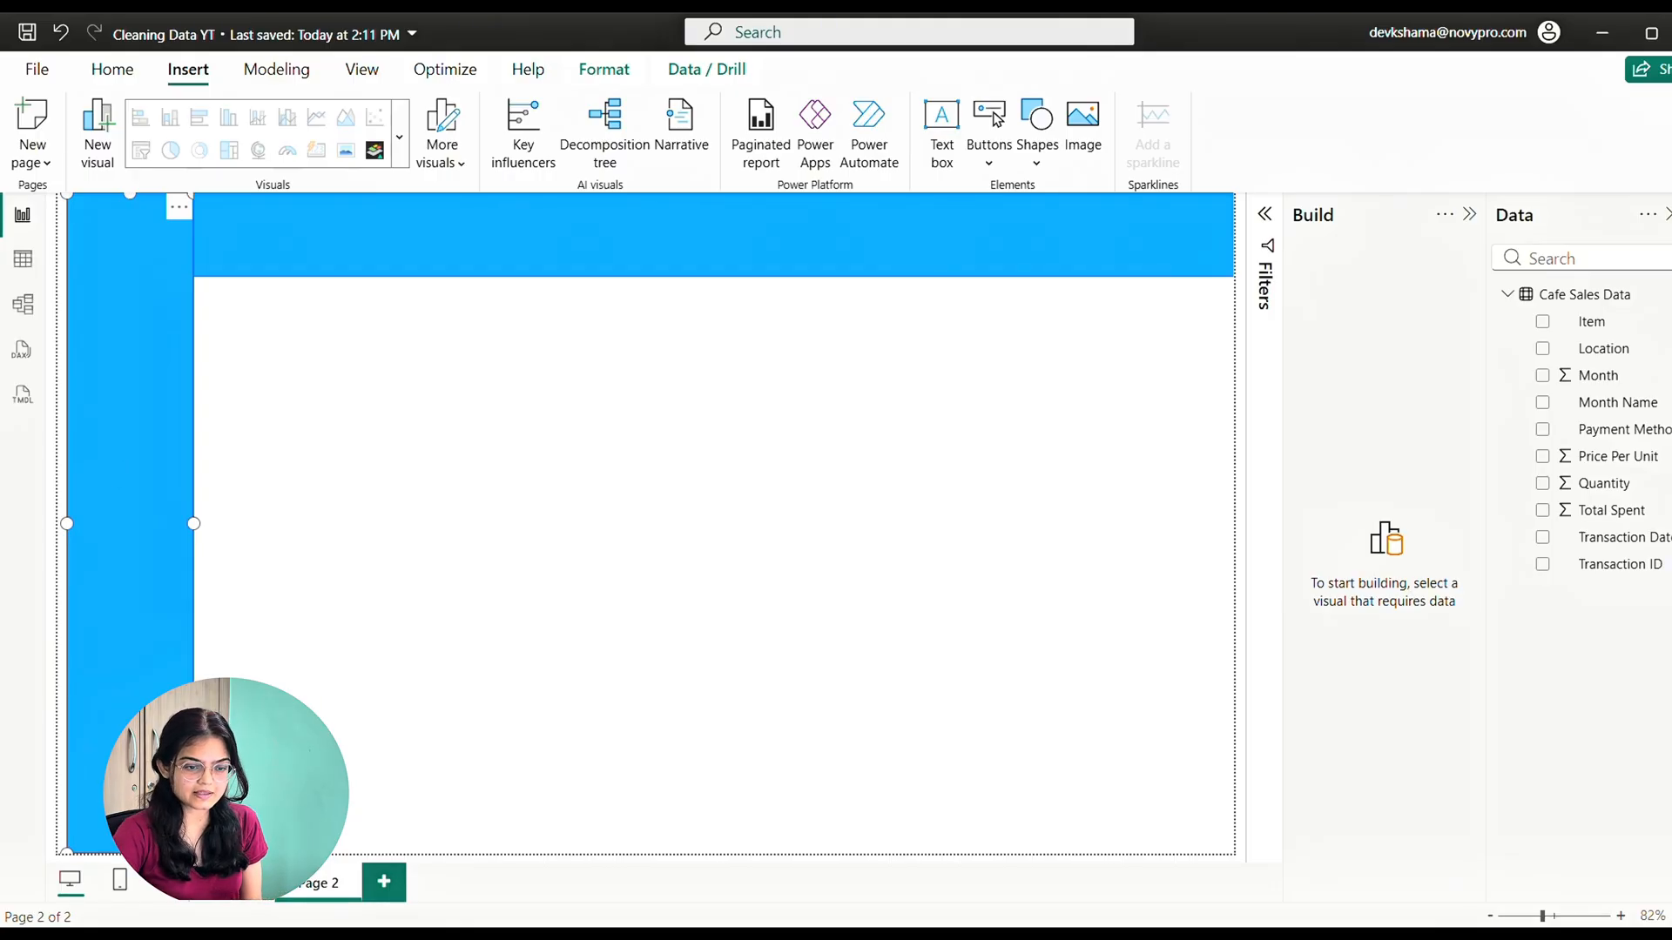
click(1671, 261)
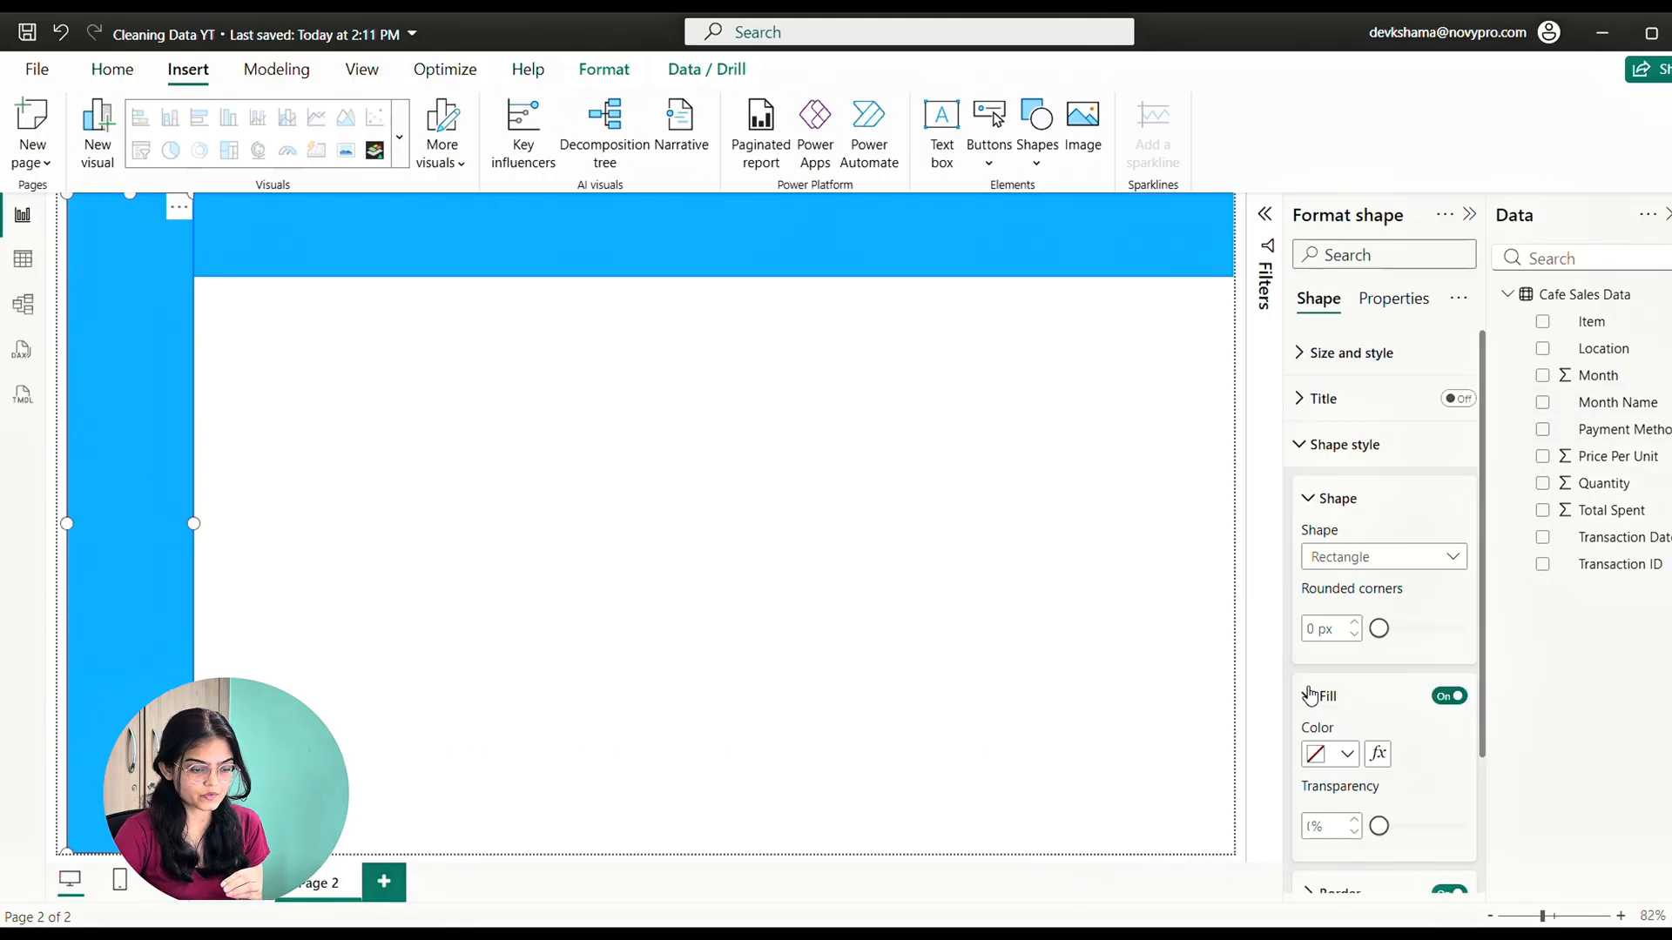
scroll(1311, 694, down, 1)
click(1347, 642)
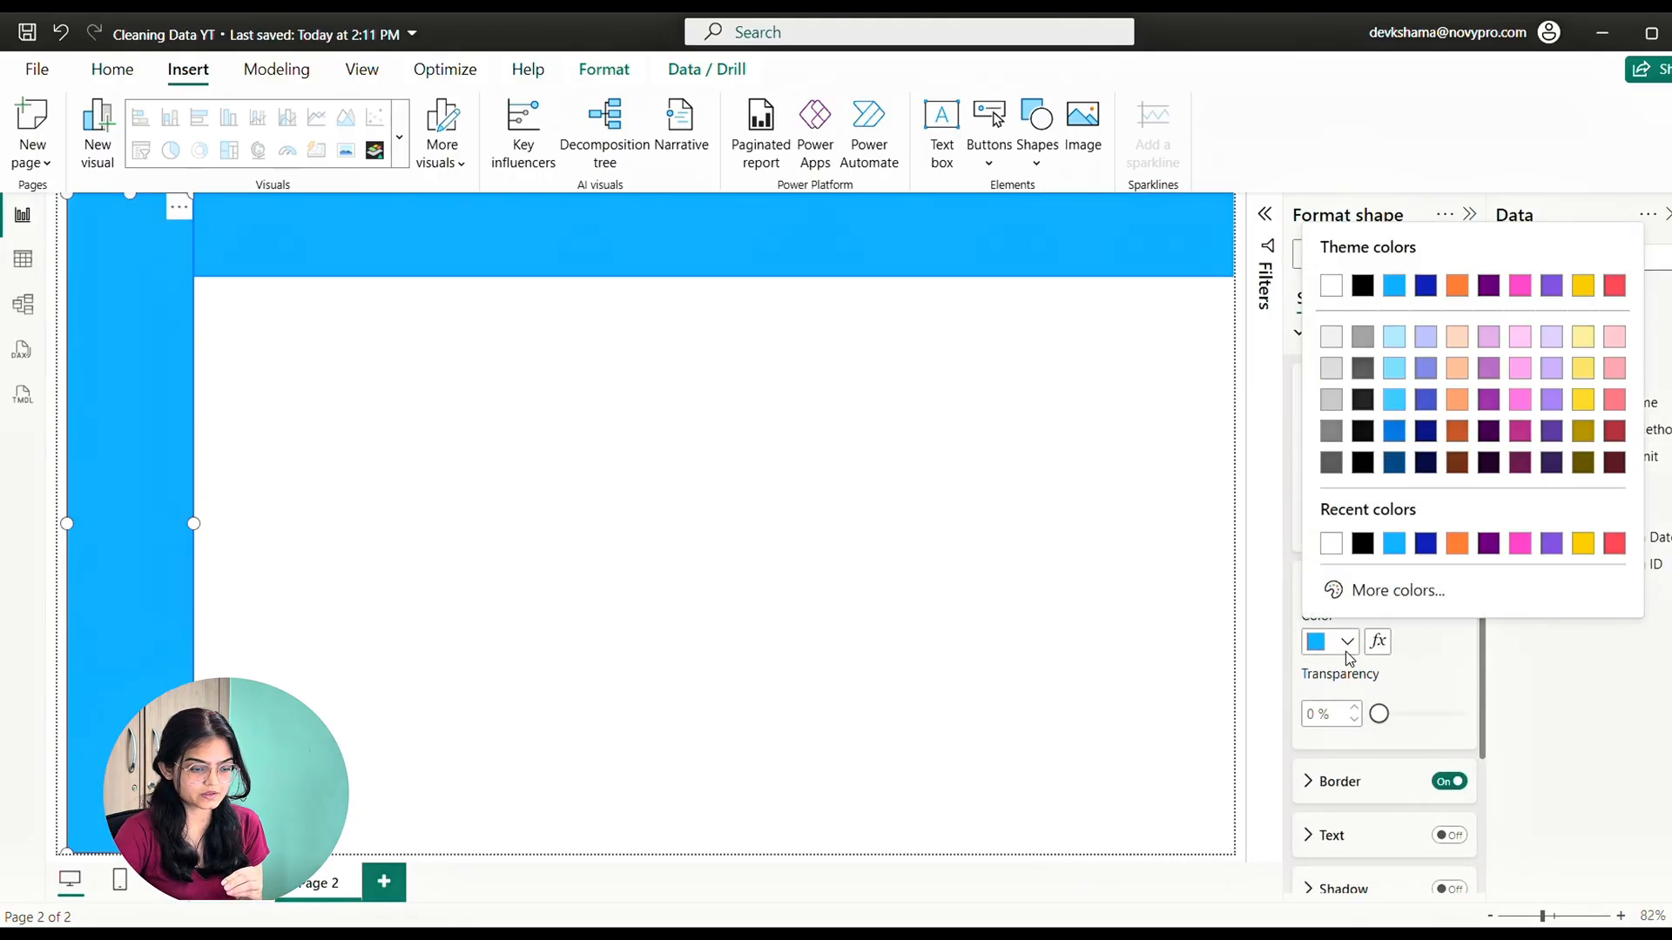
click(1426, 546)
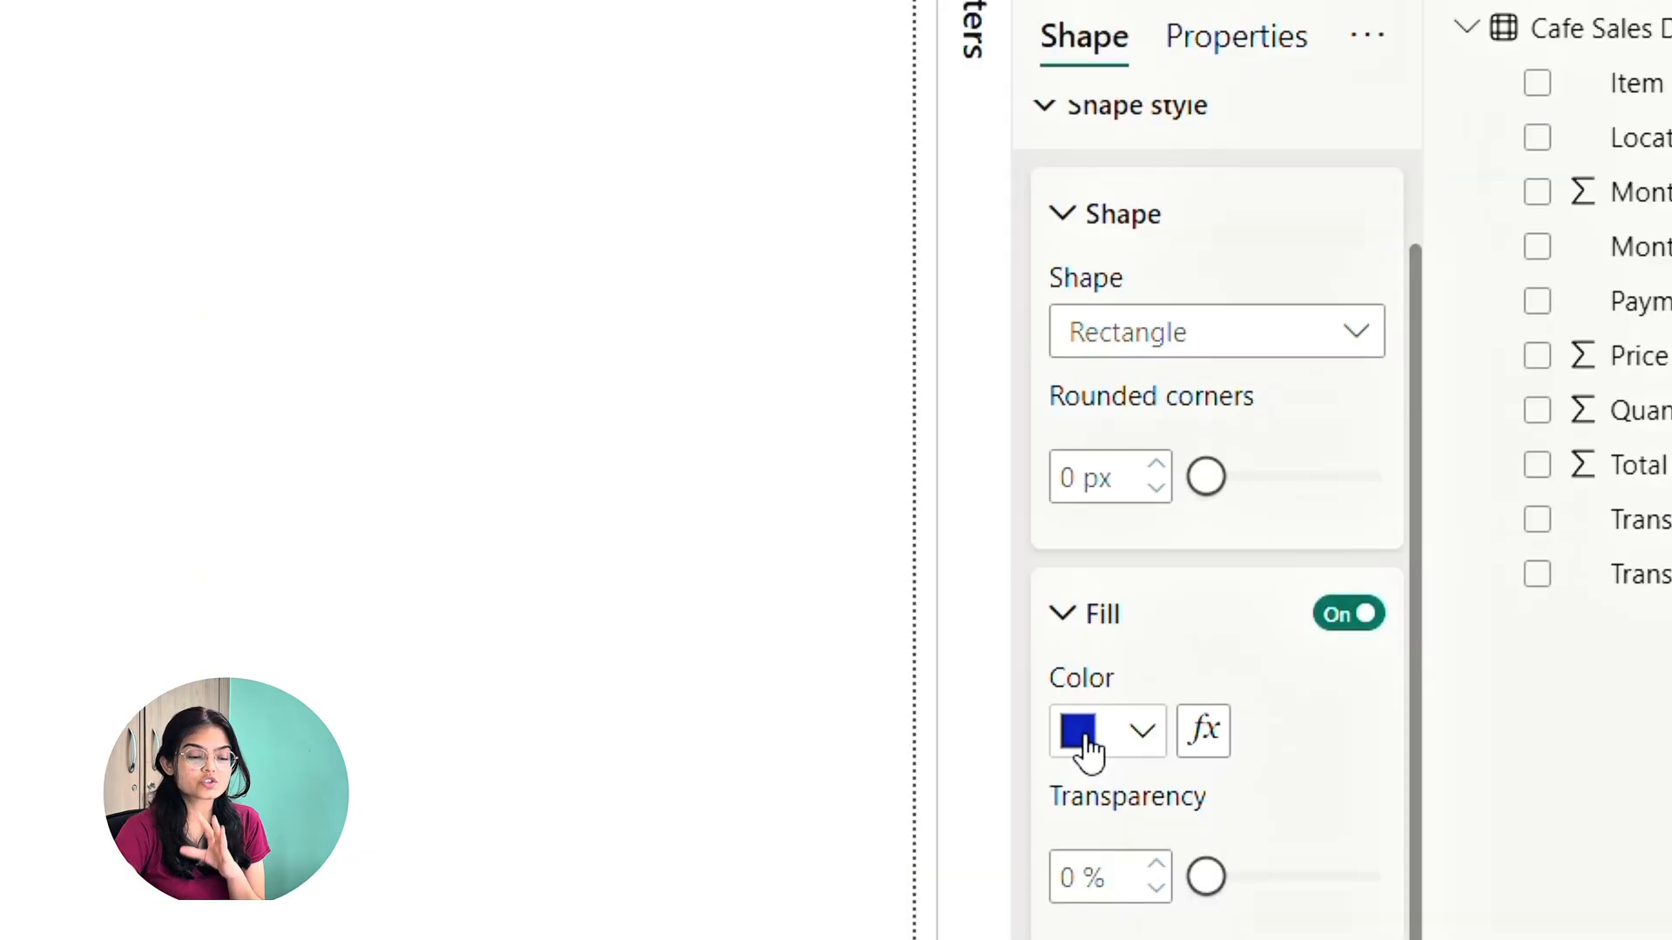
click(1086, 740)
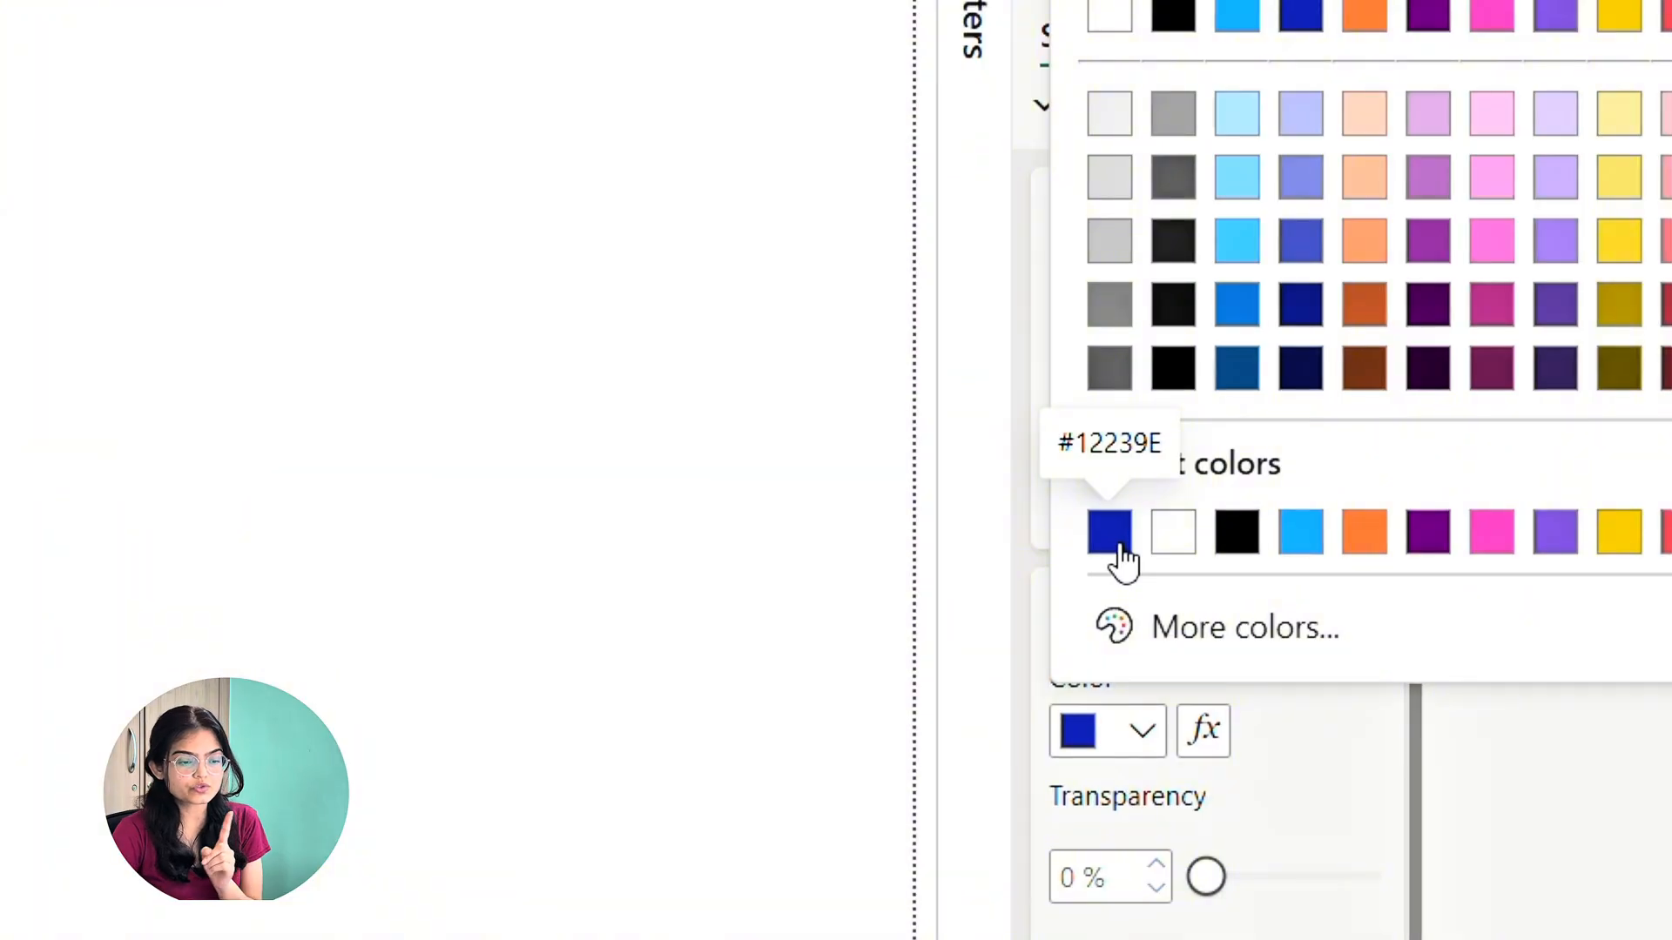
Fill the header band with the custom light grey colour #EAECF1
click(686, 237)
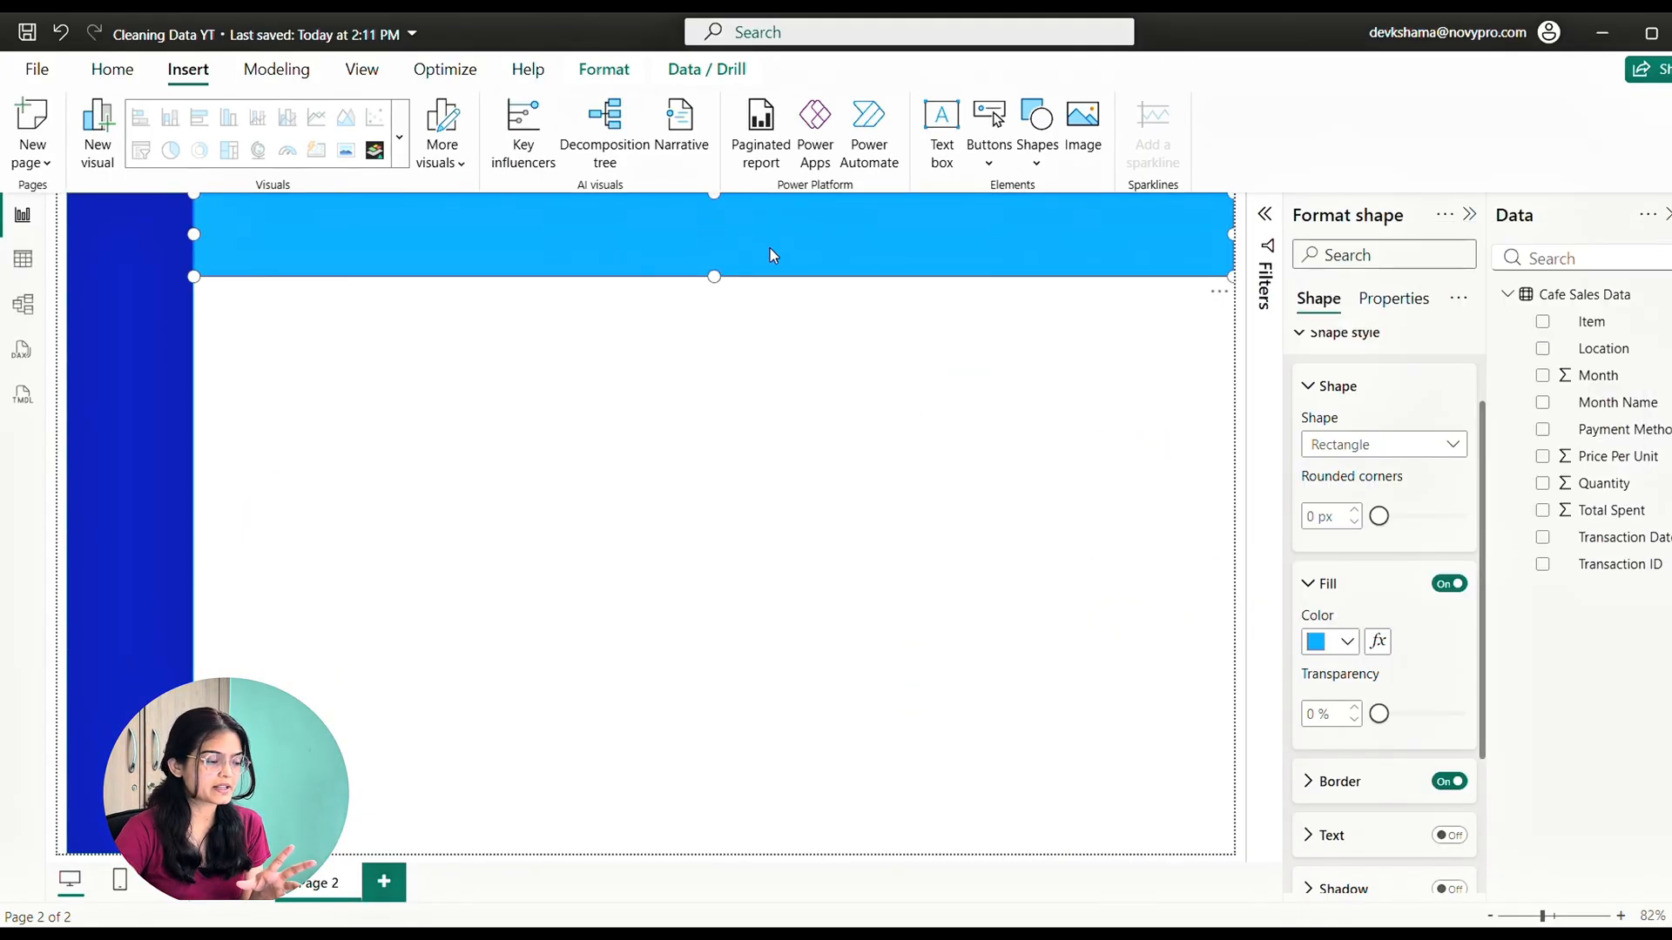
click(1340, 641)
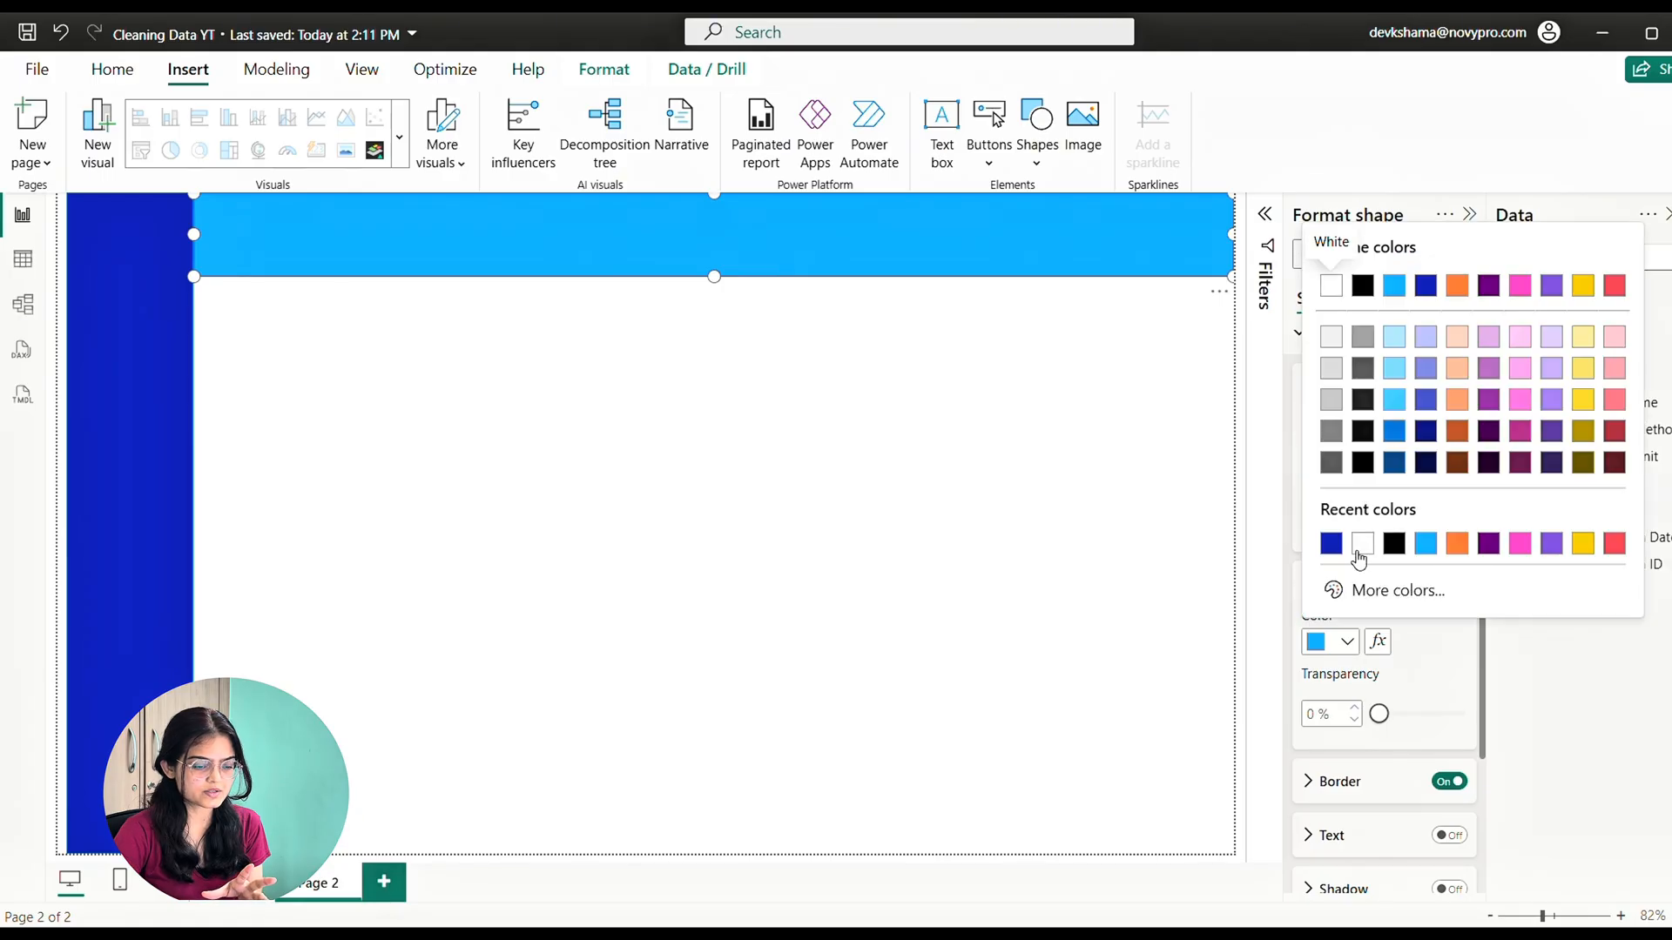
click(1345, 586)
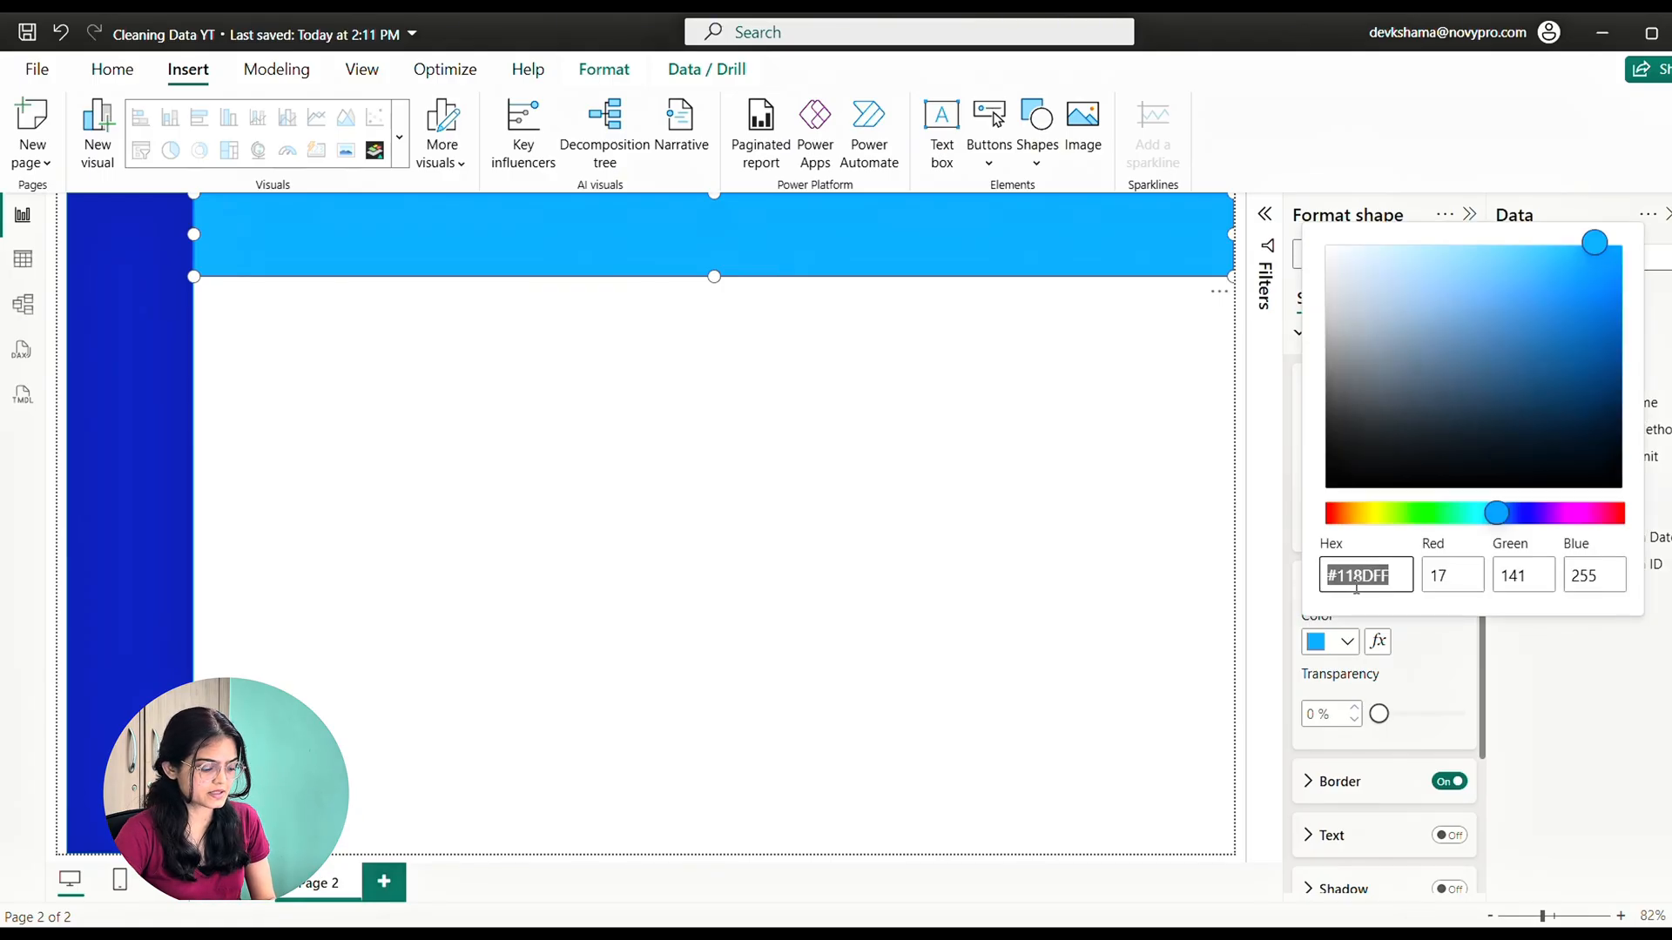
text(#EAECF1)
click(917, 498)
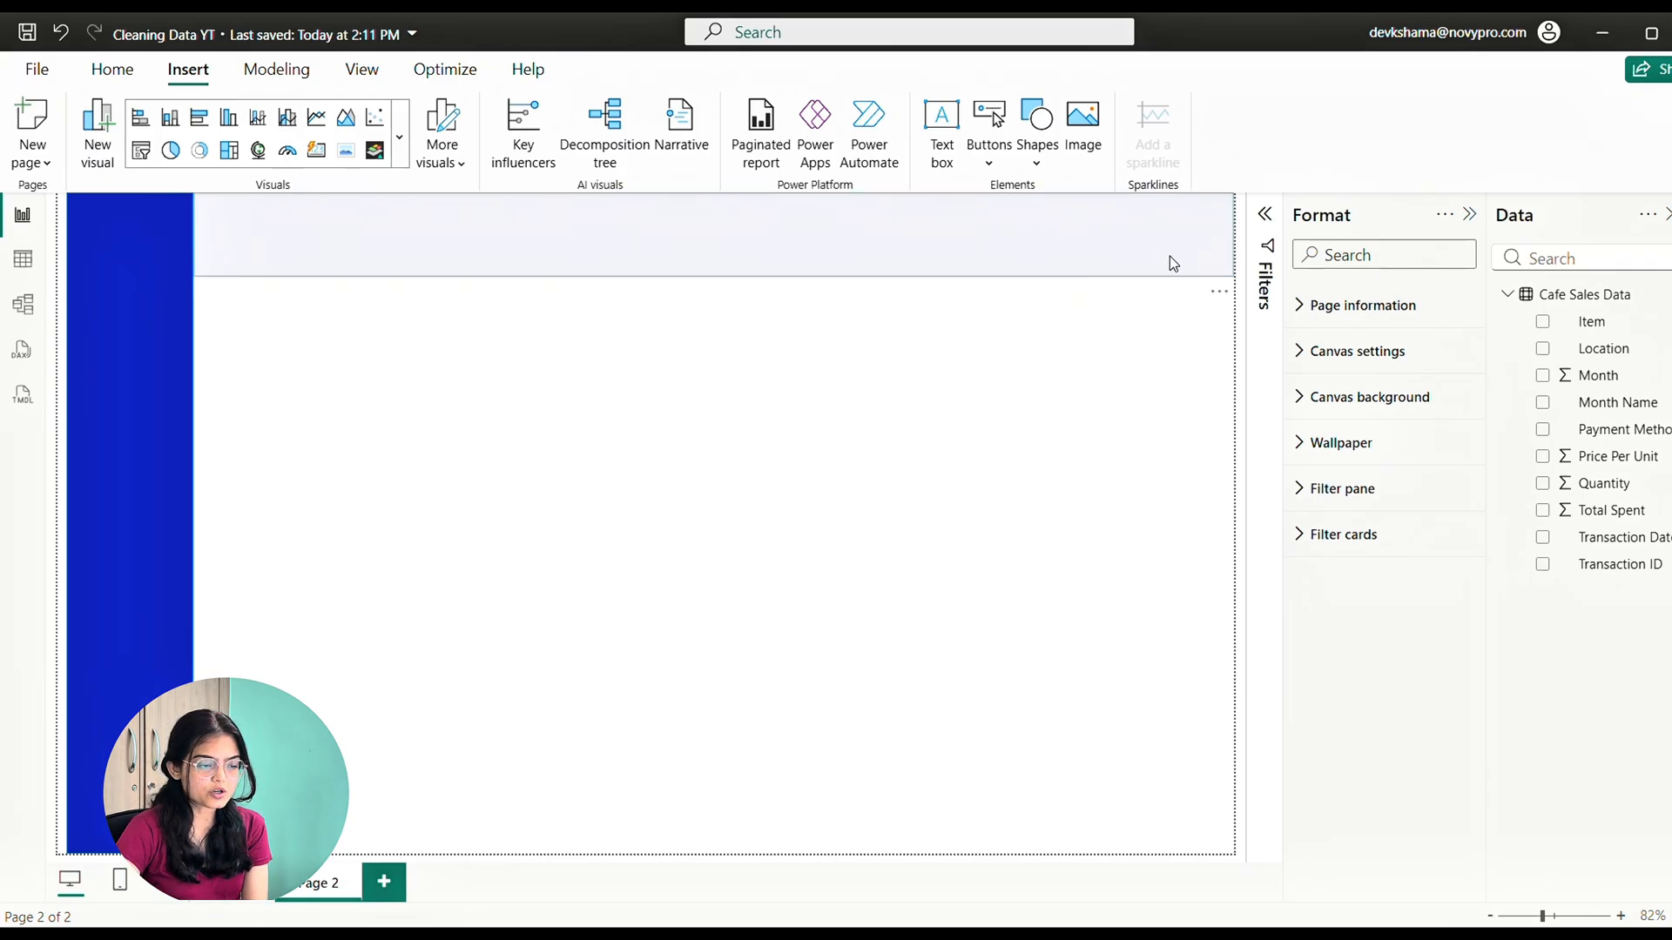
Turn off the border of the header band
click(878, 255)
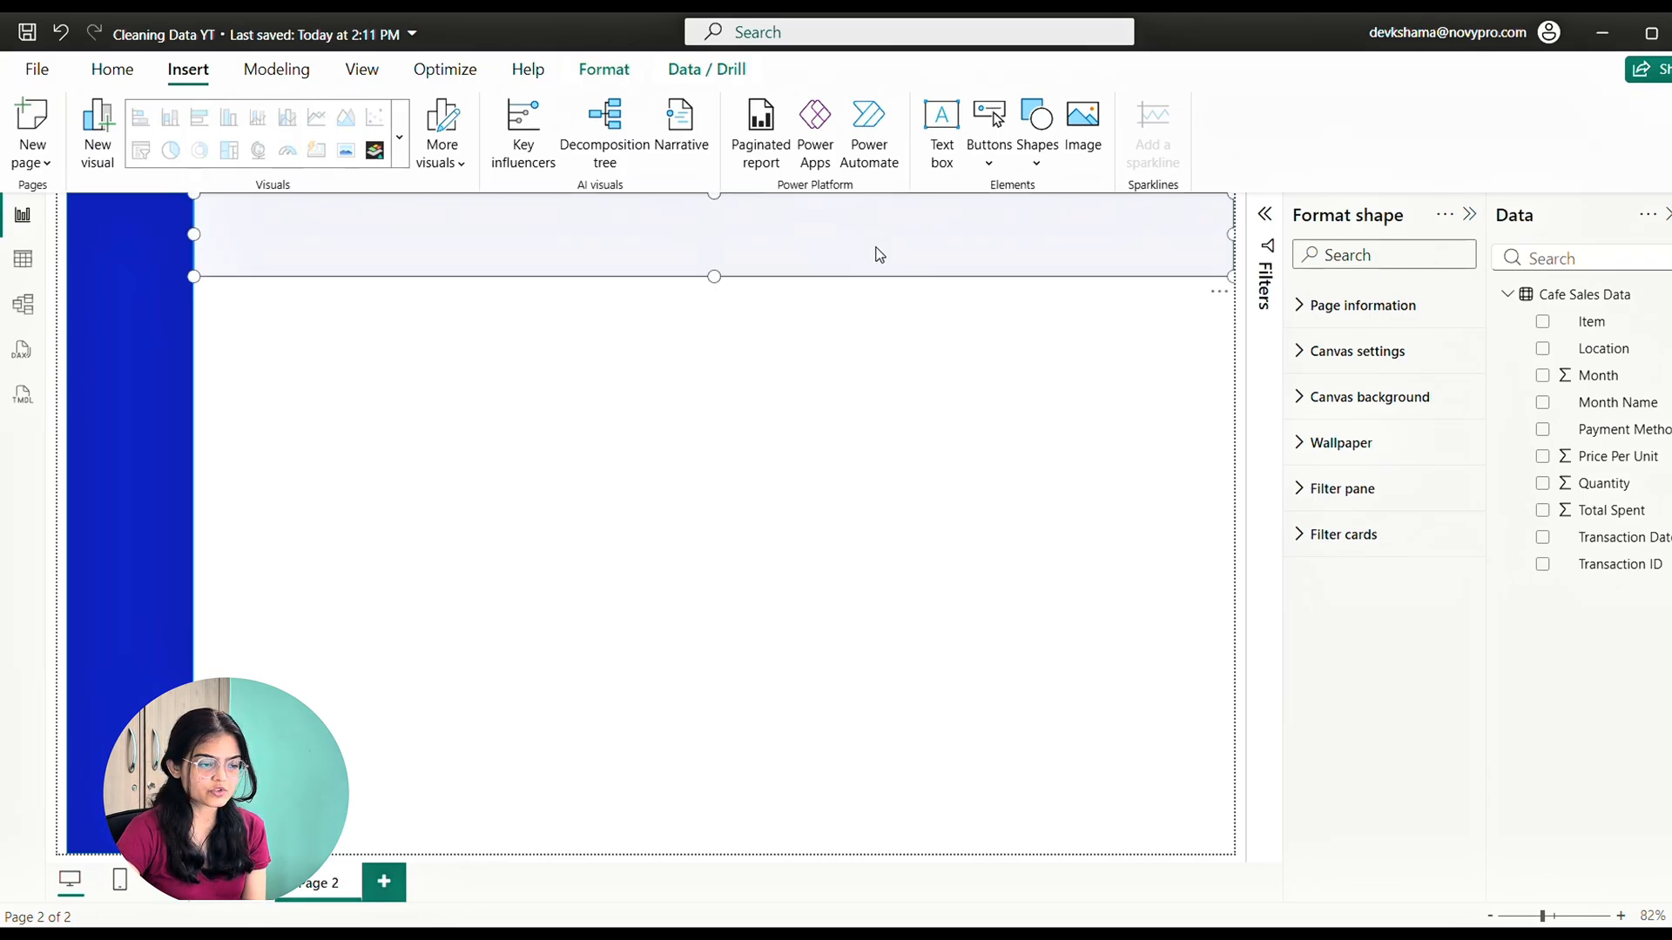
scroll(1332, 575, down, 5)
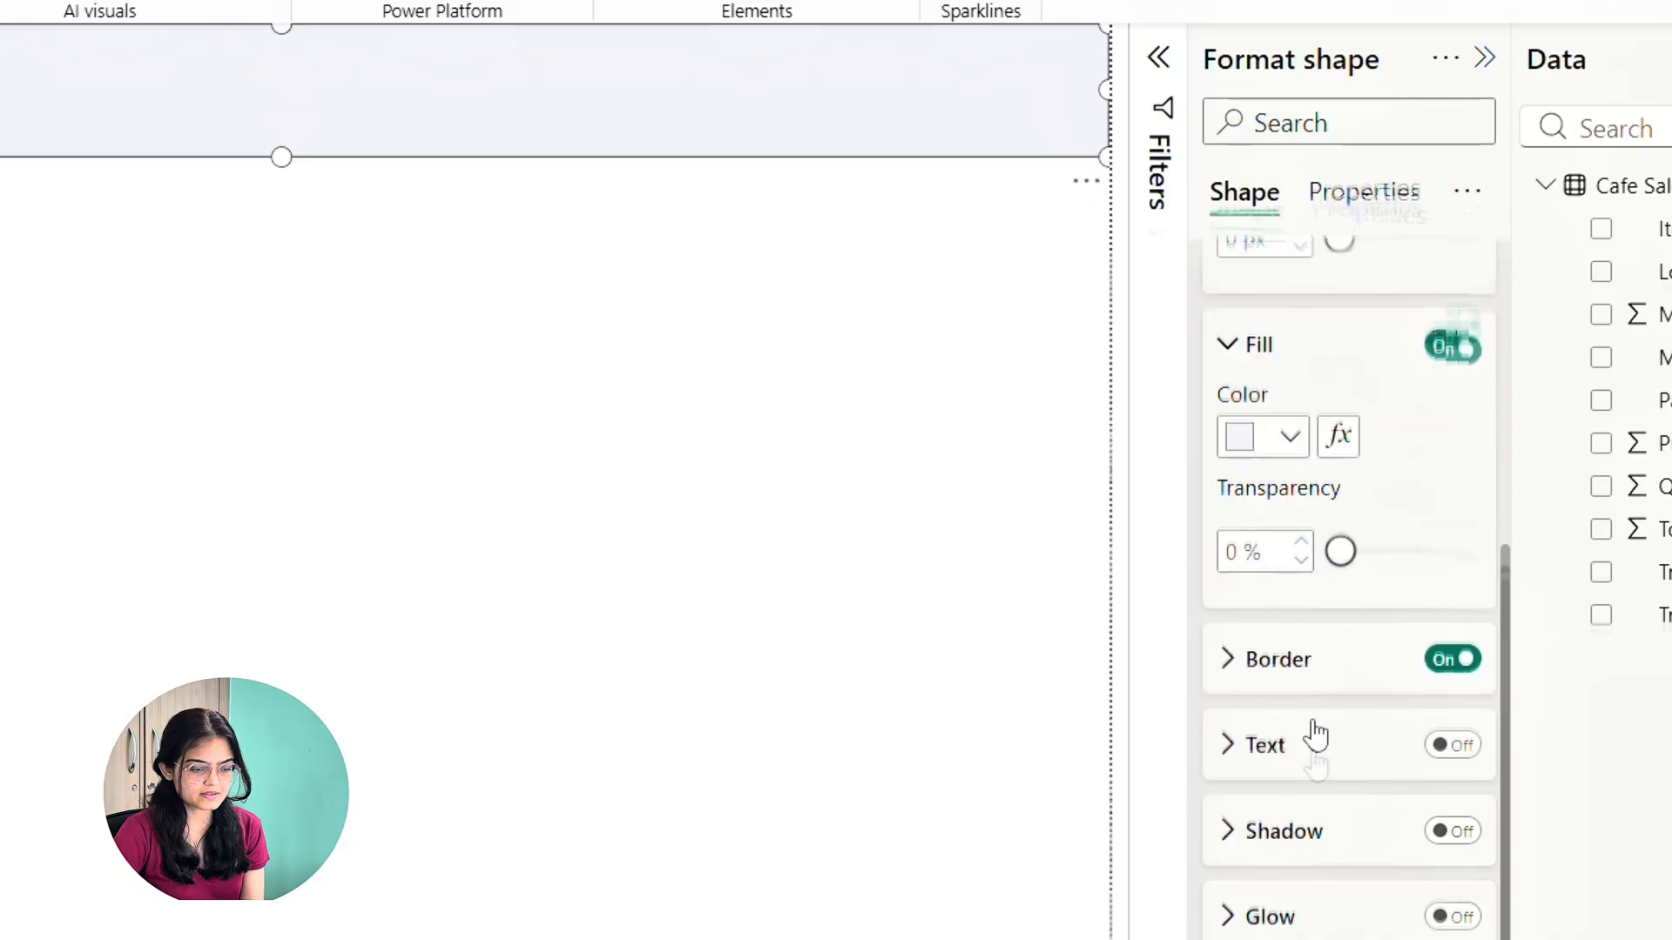
click(1447, 634)
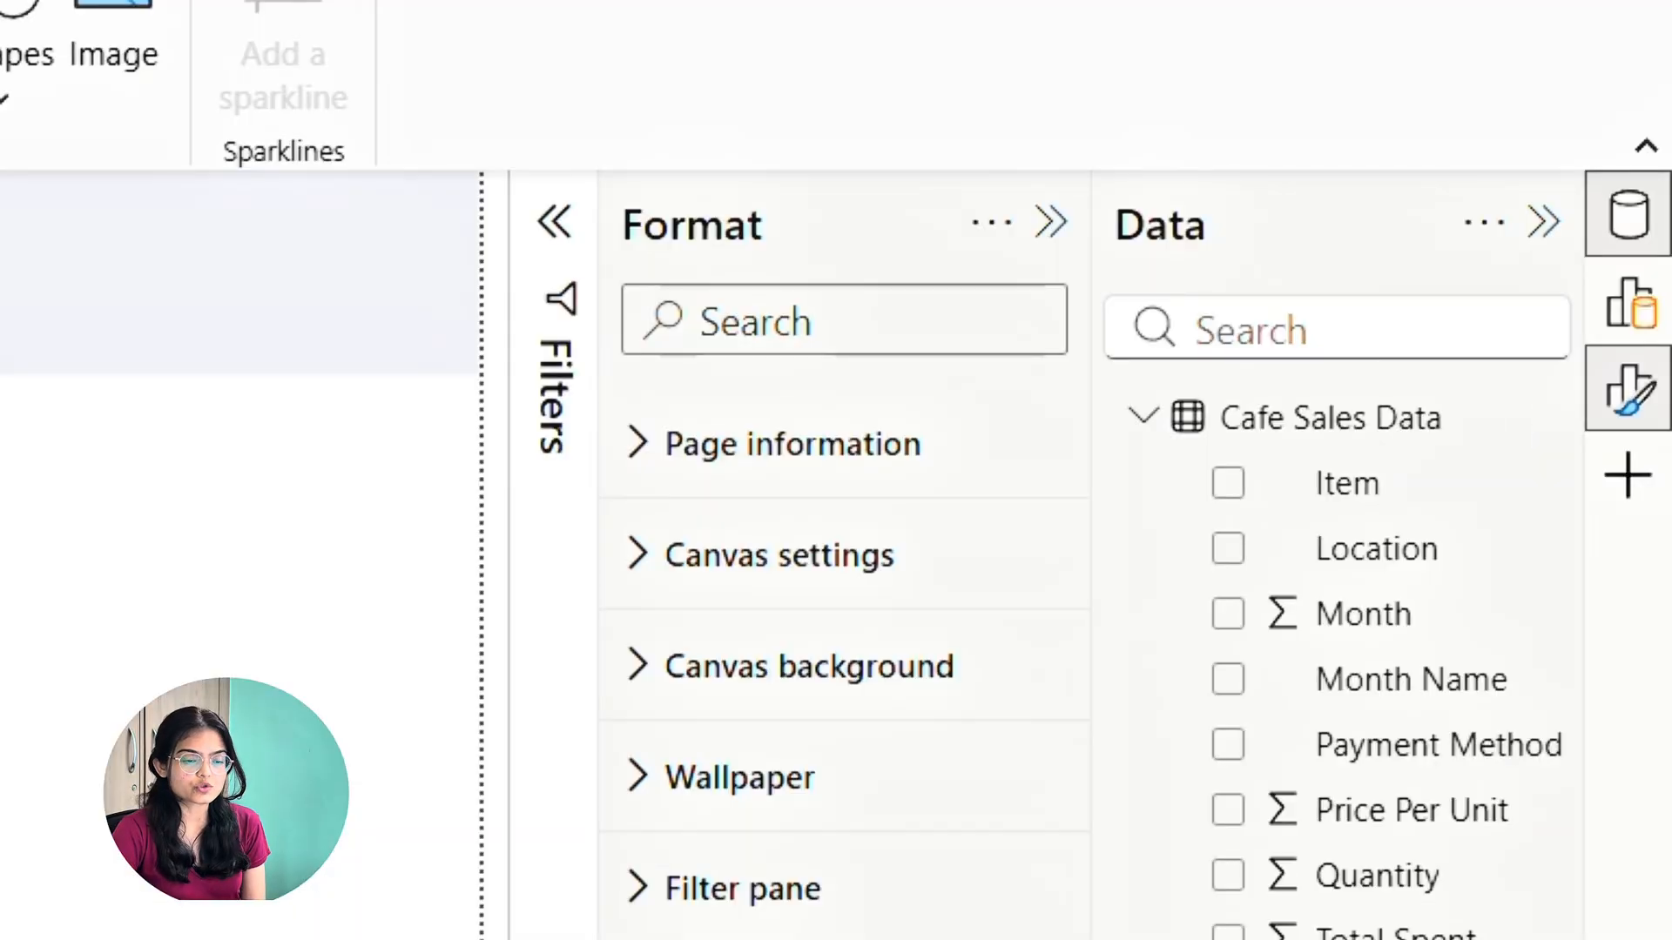
Insert a card visual and shrink it to a shallow strip spanning the canvas below the header band
click(1644, 314)
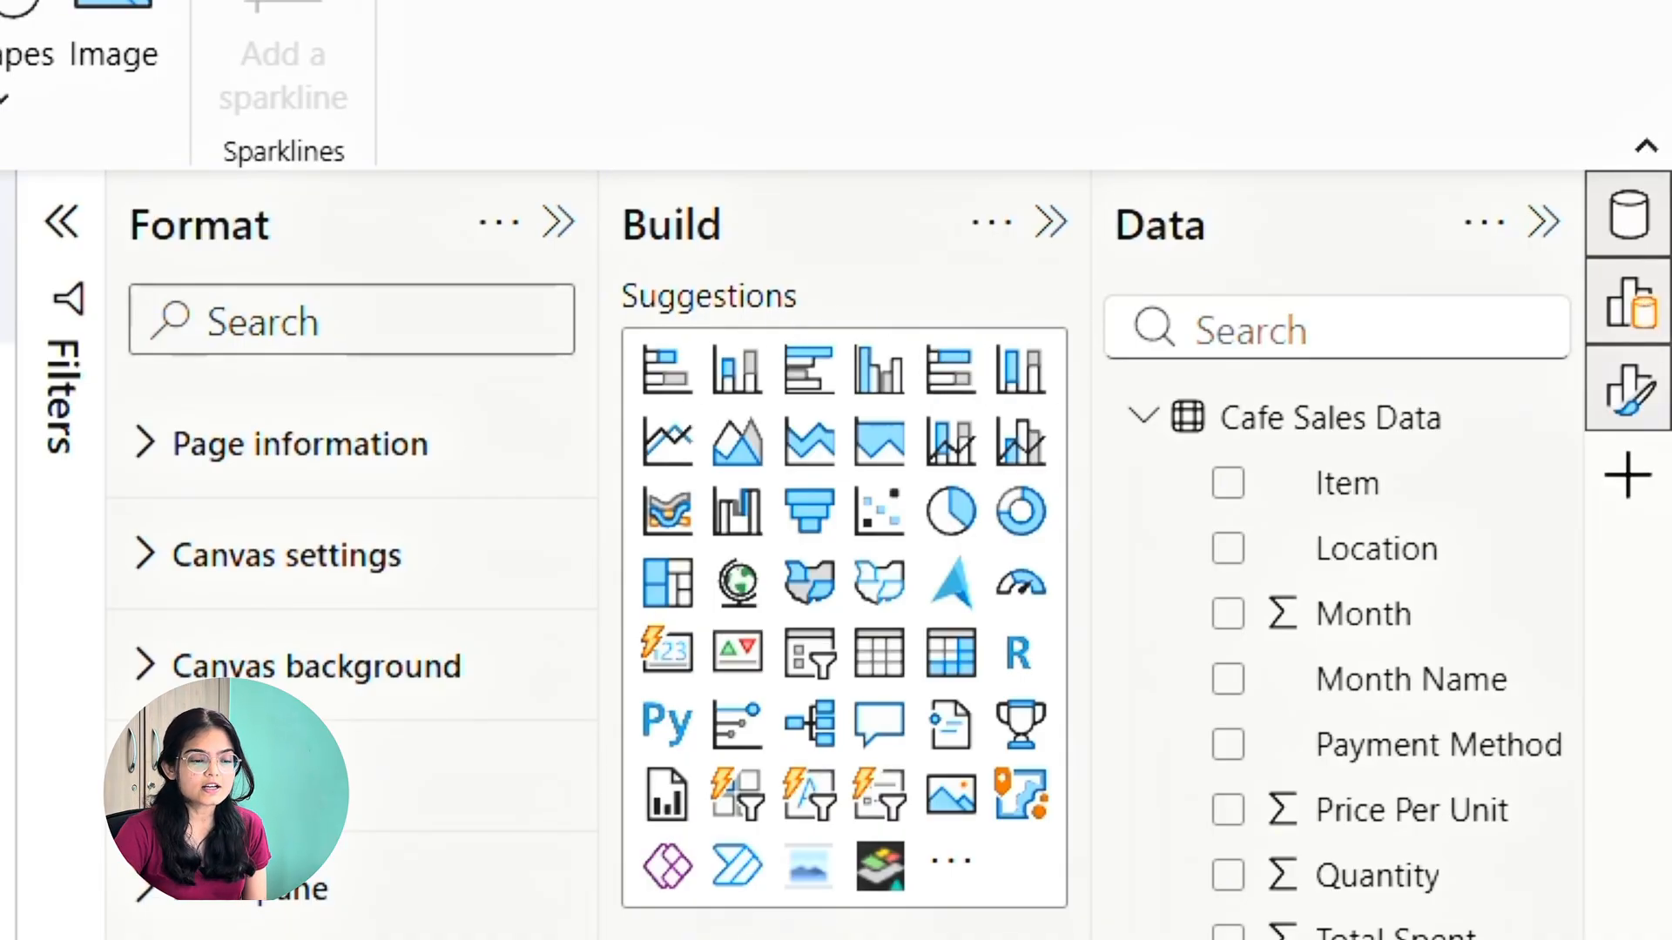
click(669, 655)
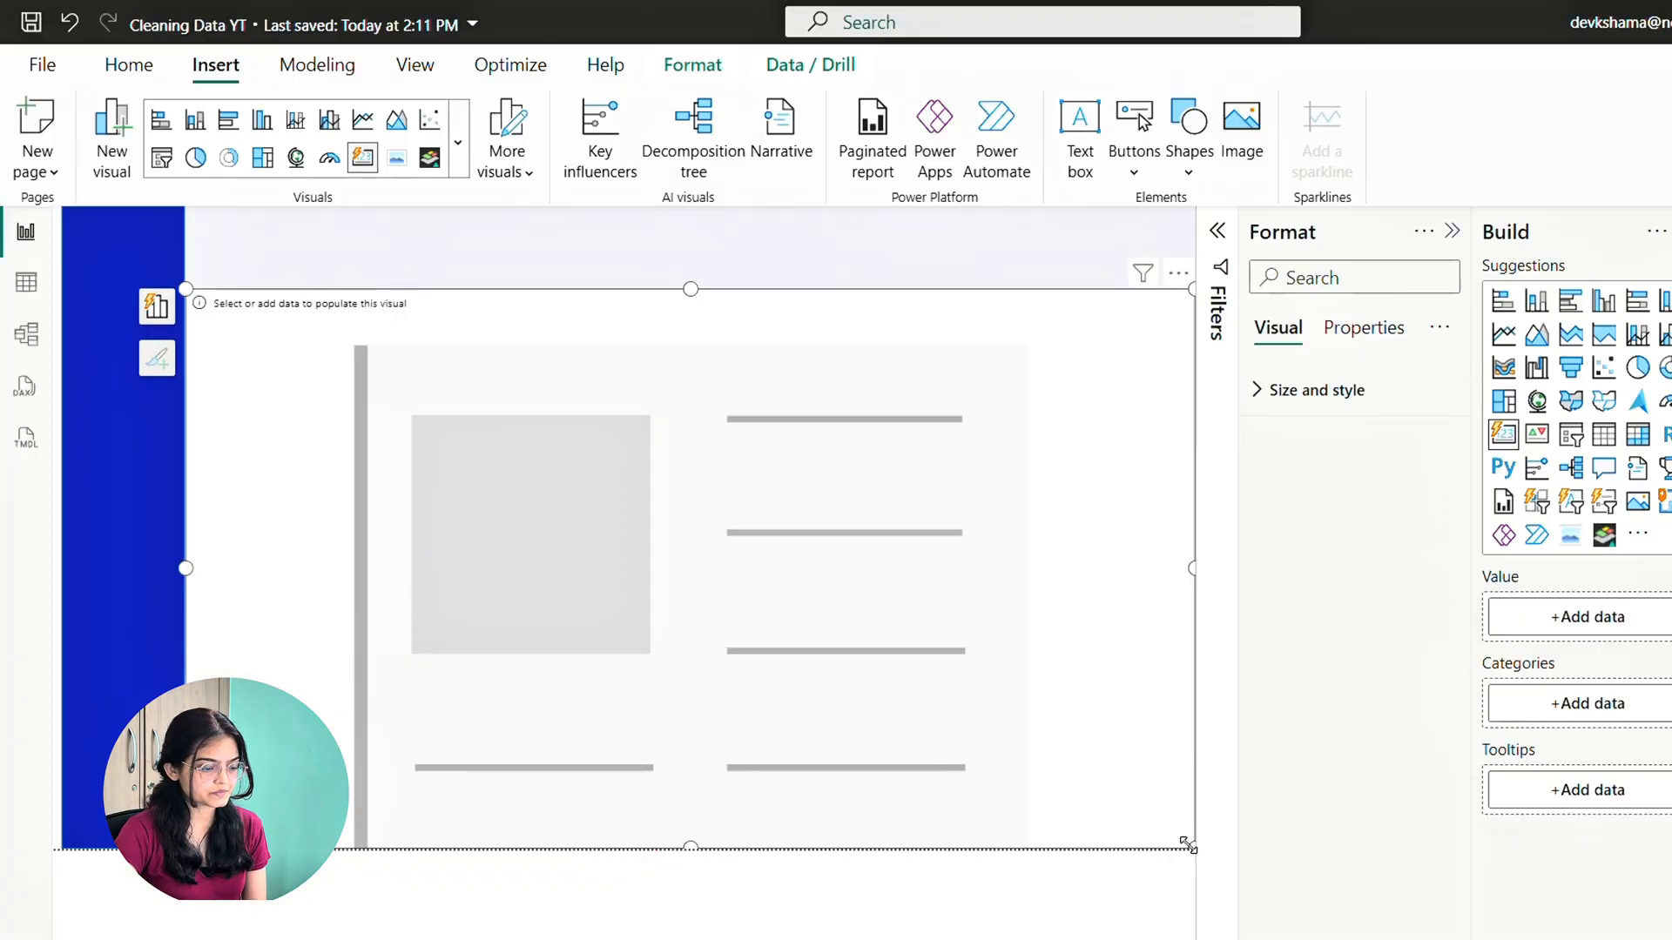
drag(1188, 843, 1186, 449)
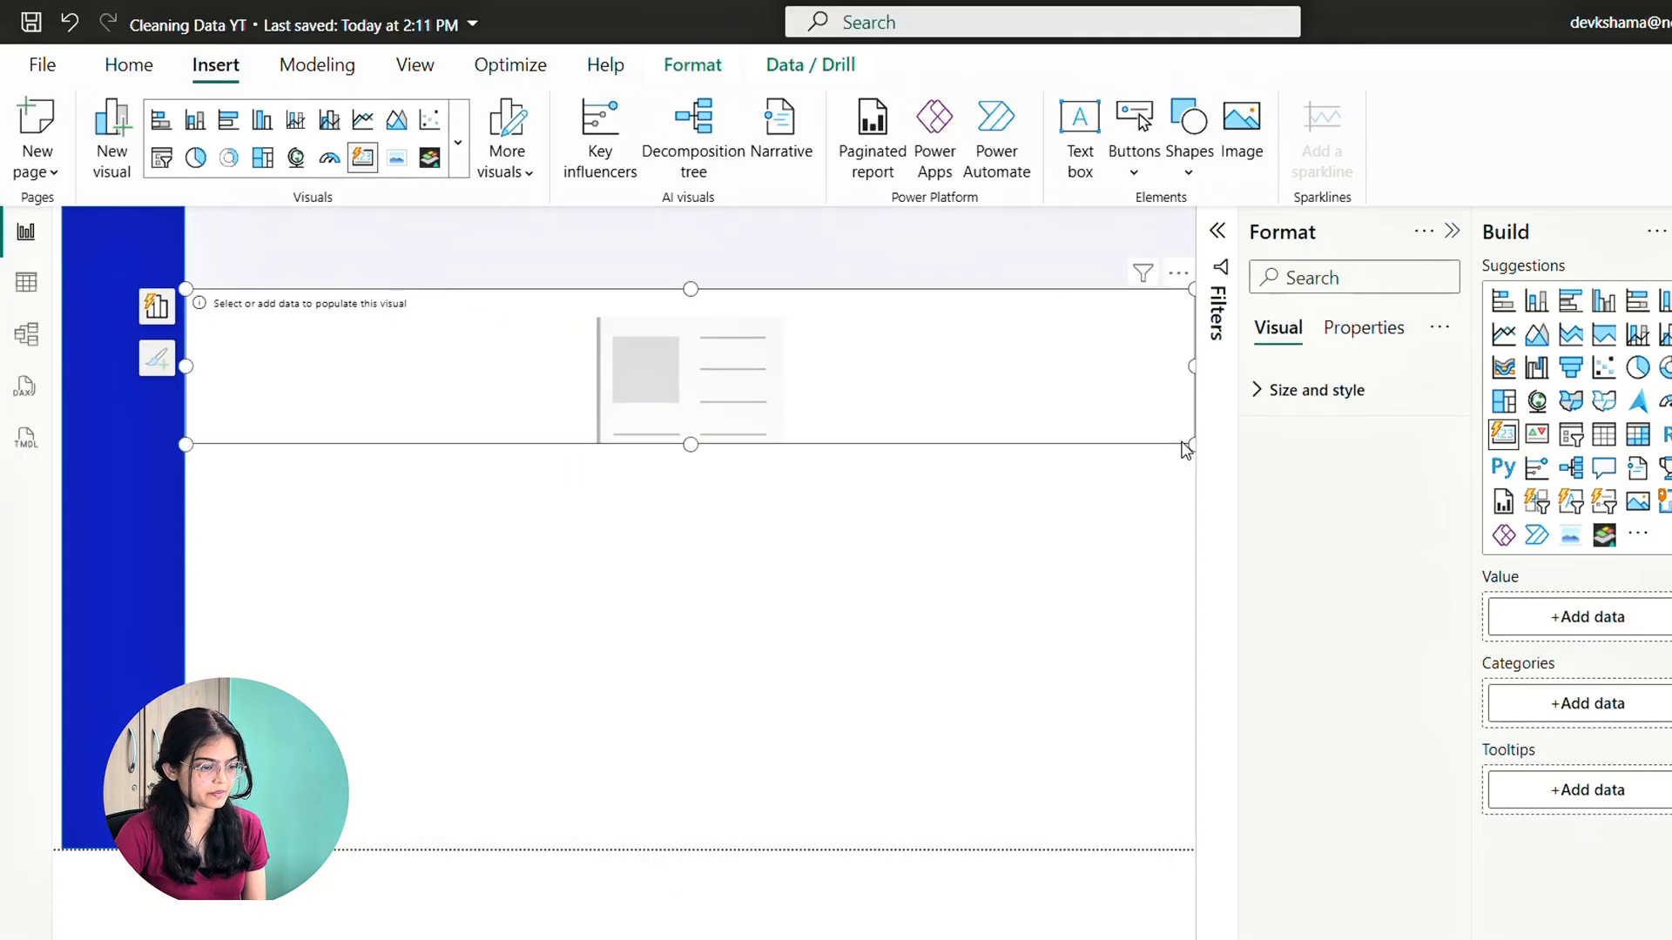
drag(689, 442, 697, 424)
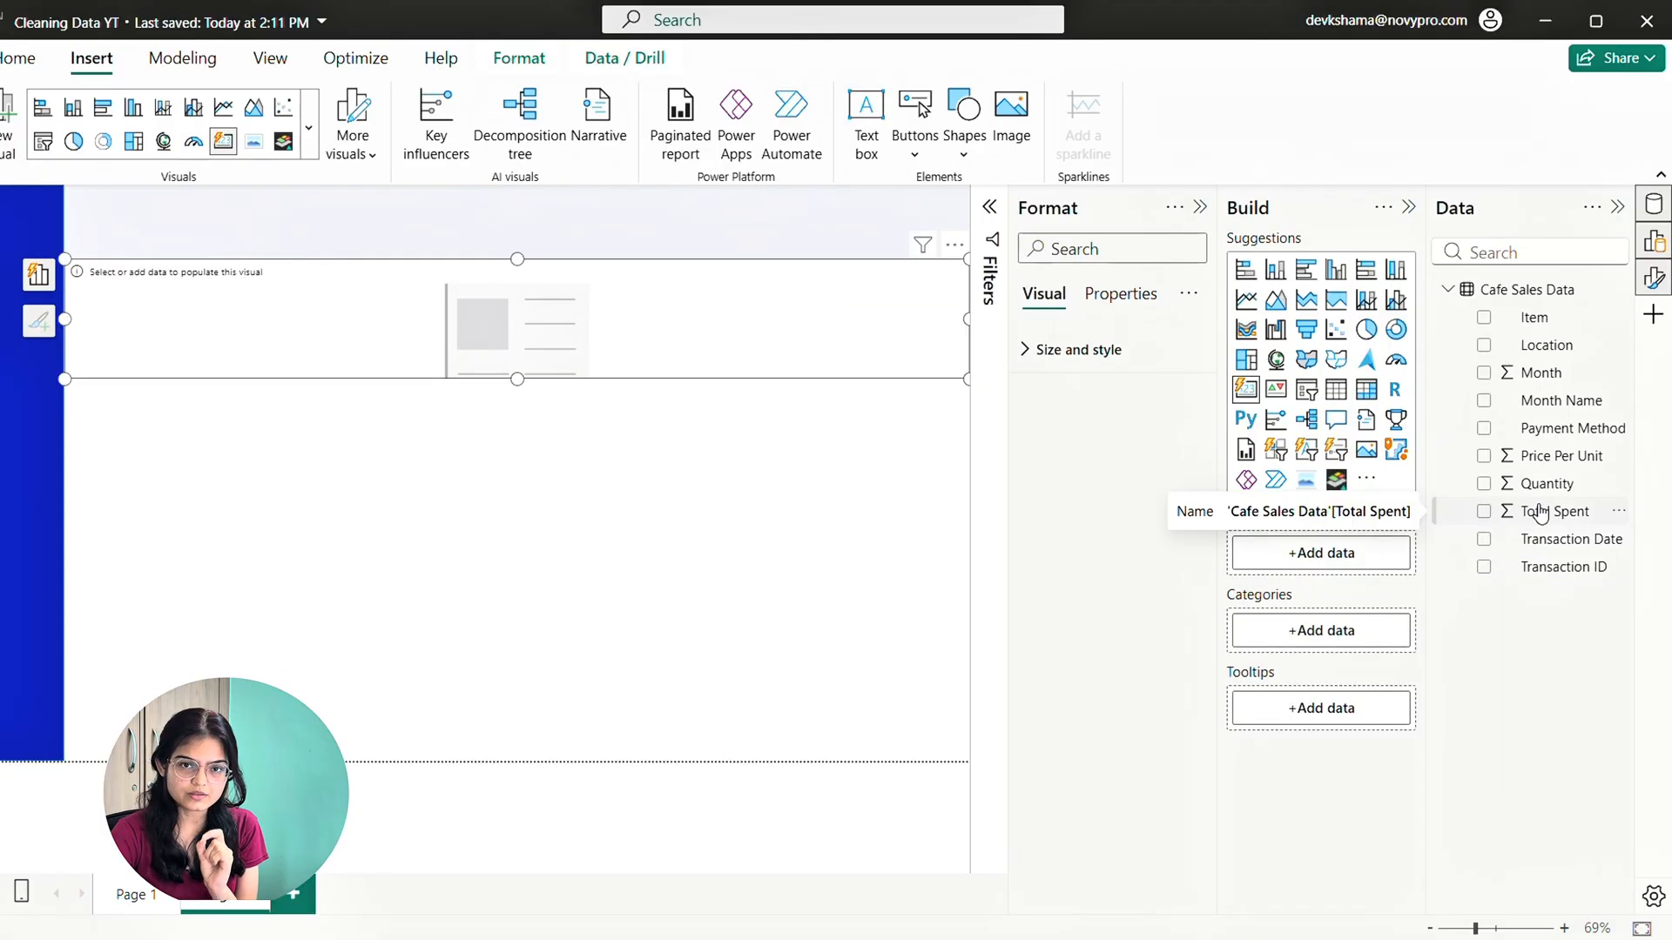
Add Total Spent, Transaction ID, Quantity and Price Per Unit as the card visual's values
drag(1541, 514, 1312, 554)
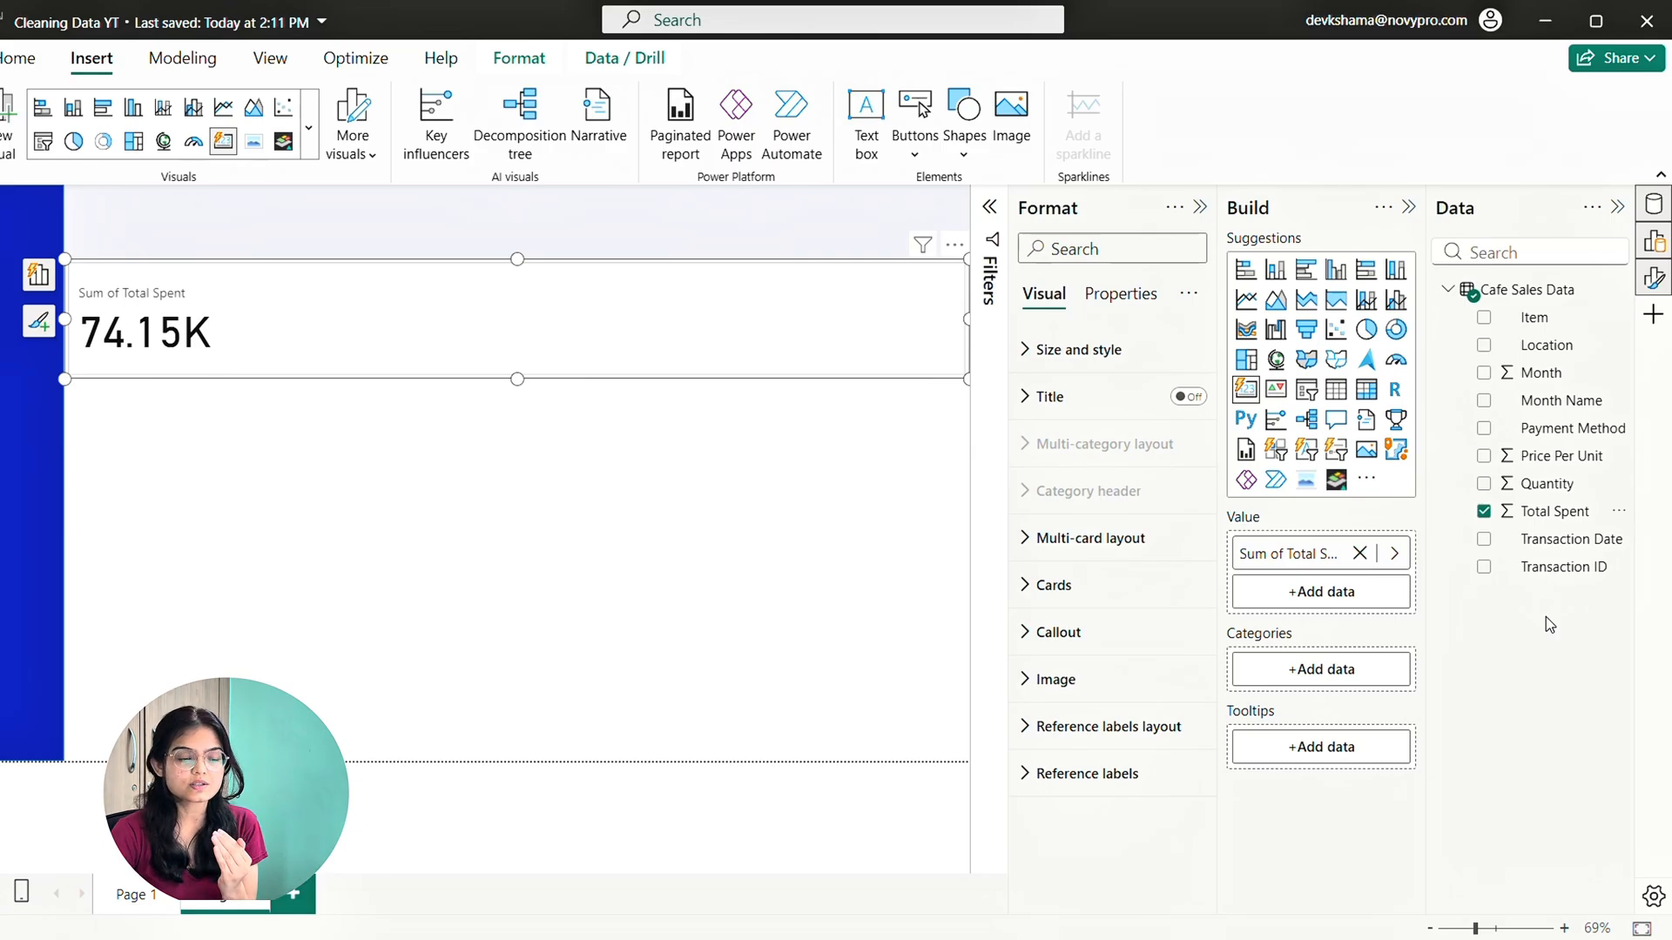
drag(1558, 567, 1341, 603)
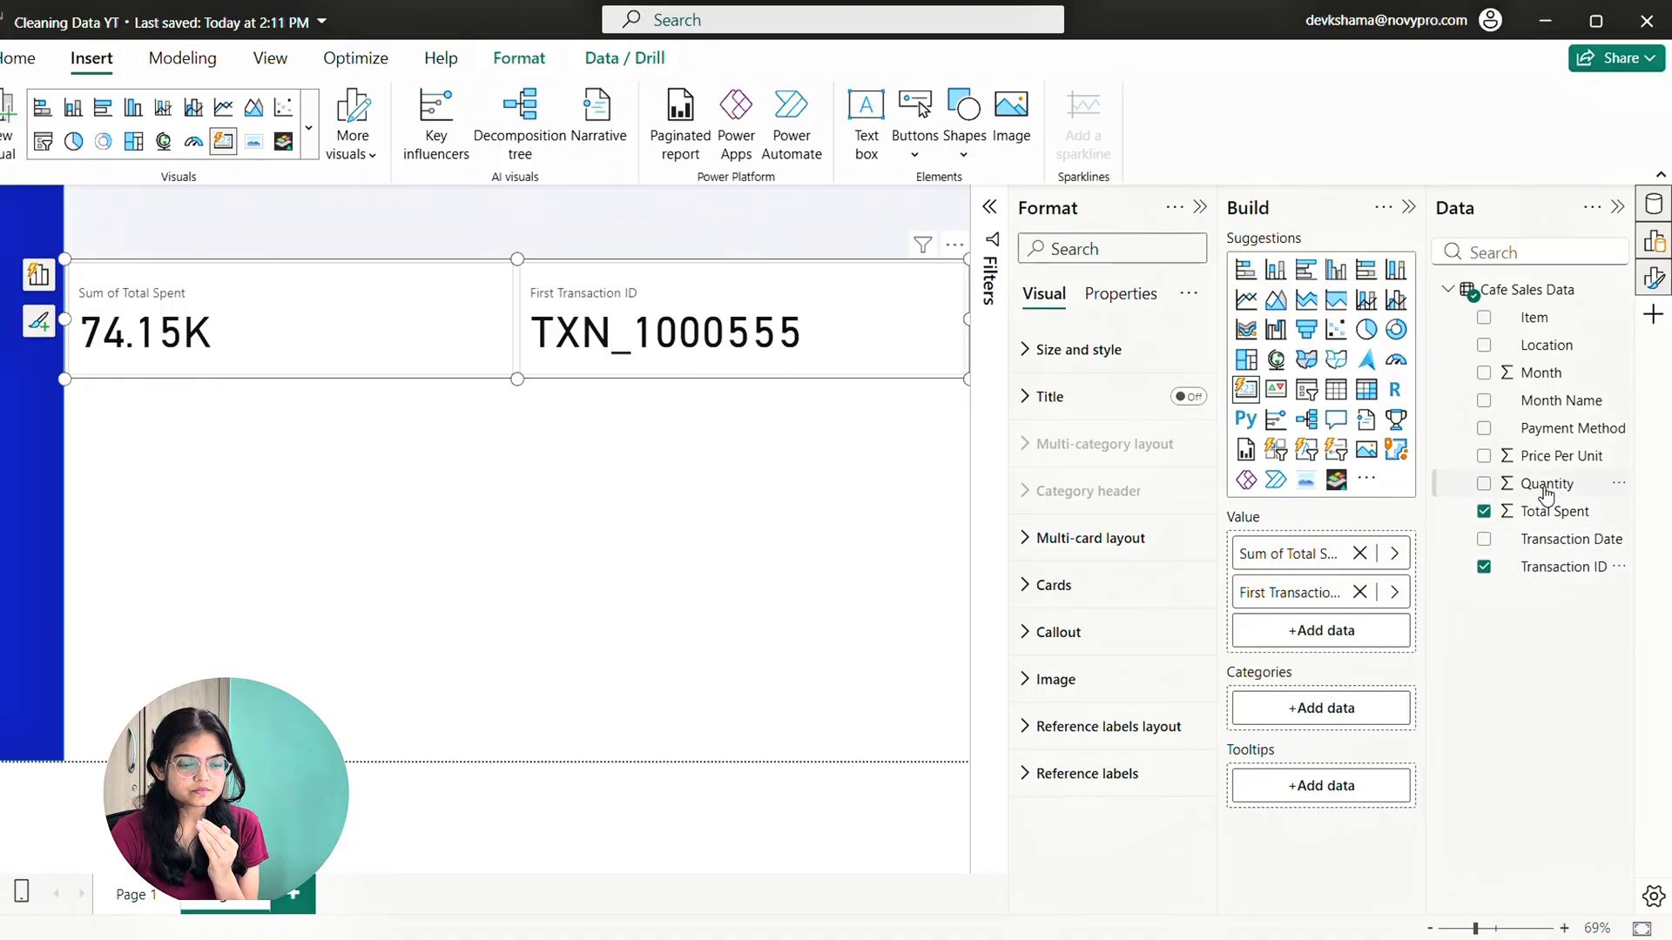
drag(1546, 489, 1348, 632)
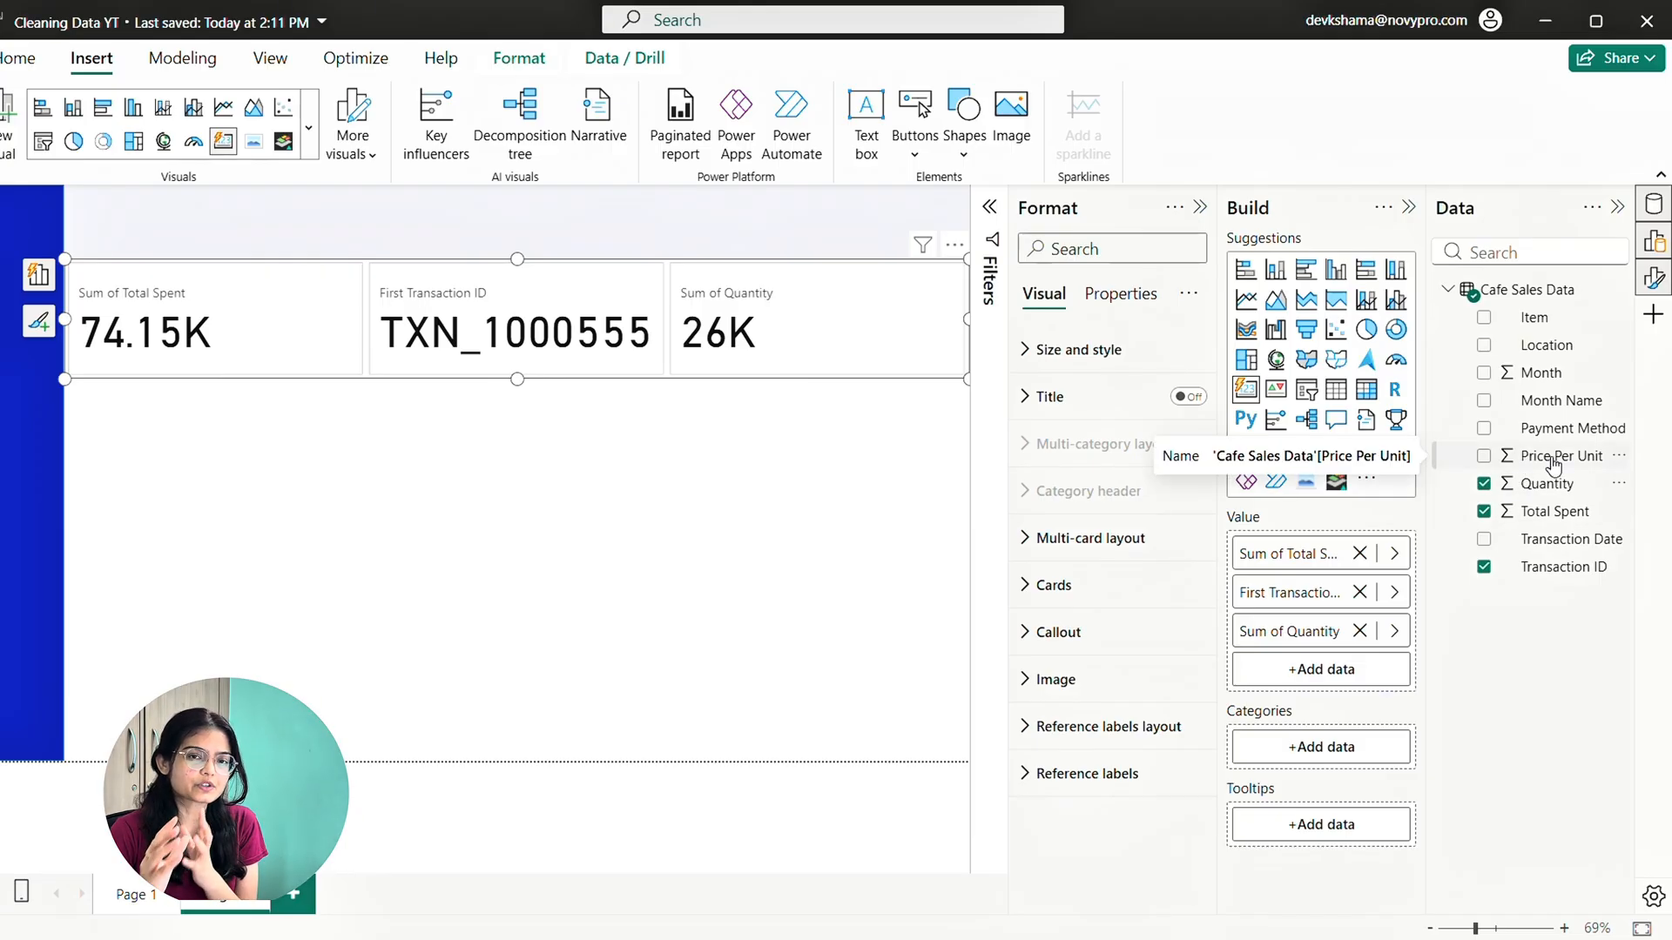
drag(1554, 464, 1306, 670)
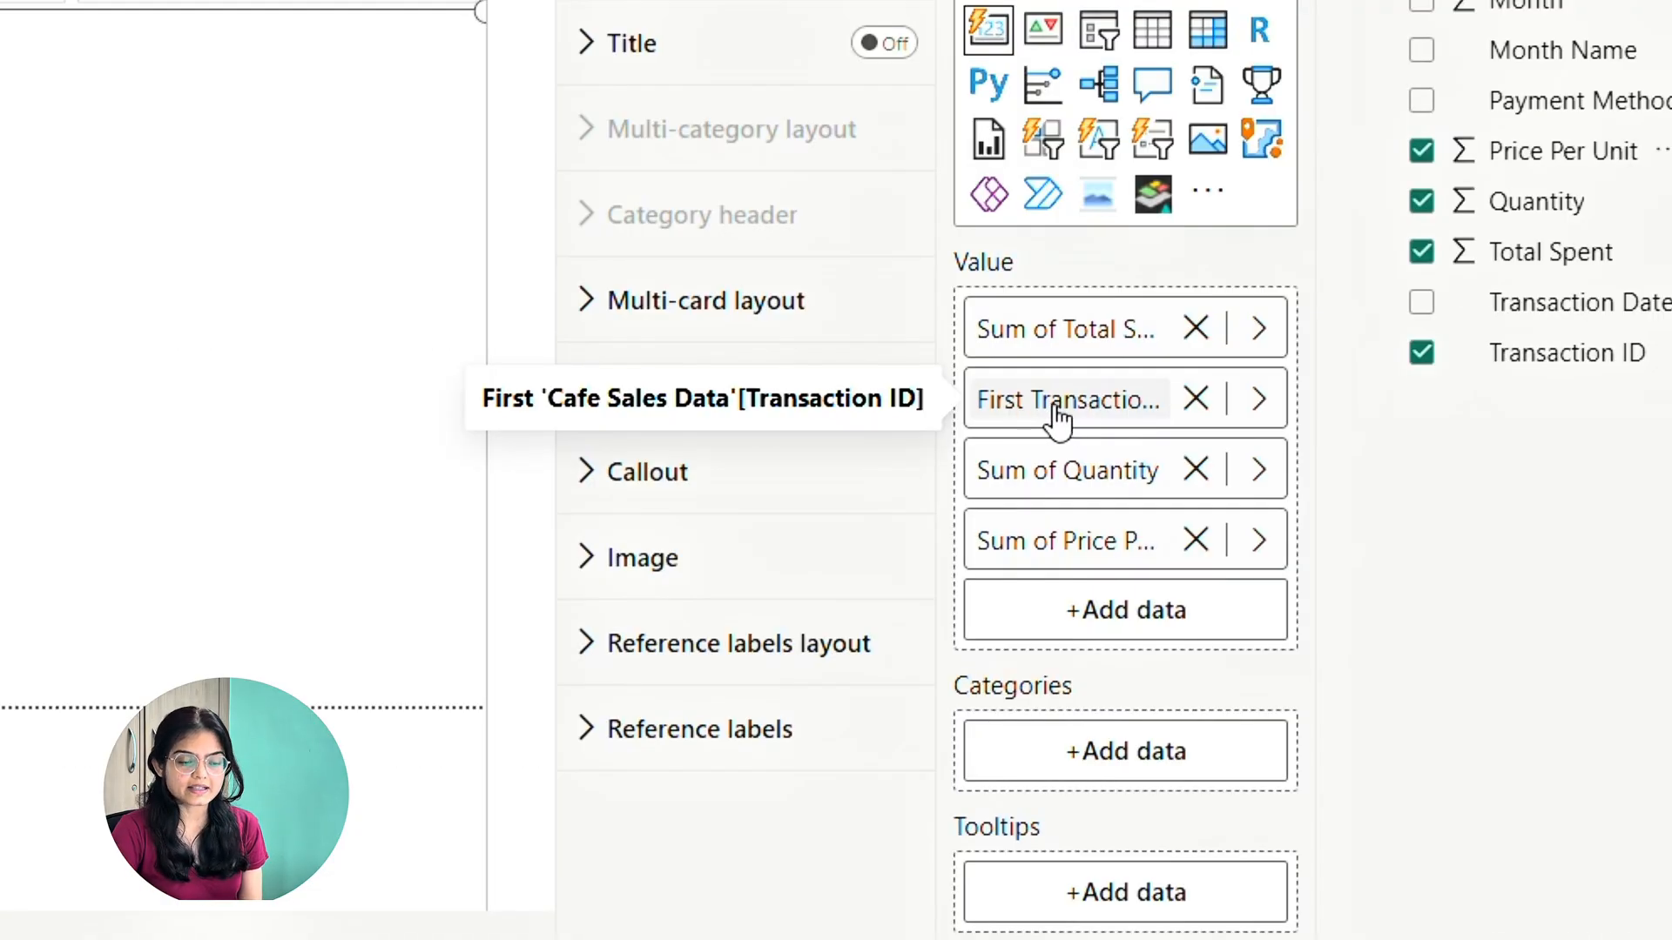
Summarize the card's Transaction ID by Count (Distinct) and its Price Per Unit by Average
click(1258, 400)
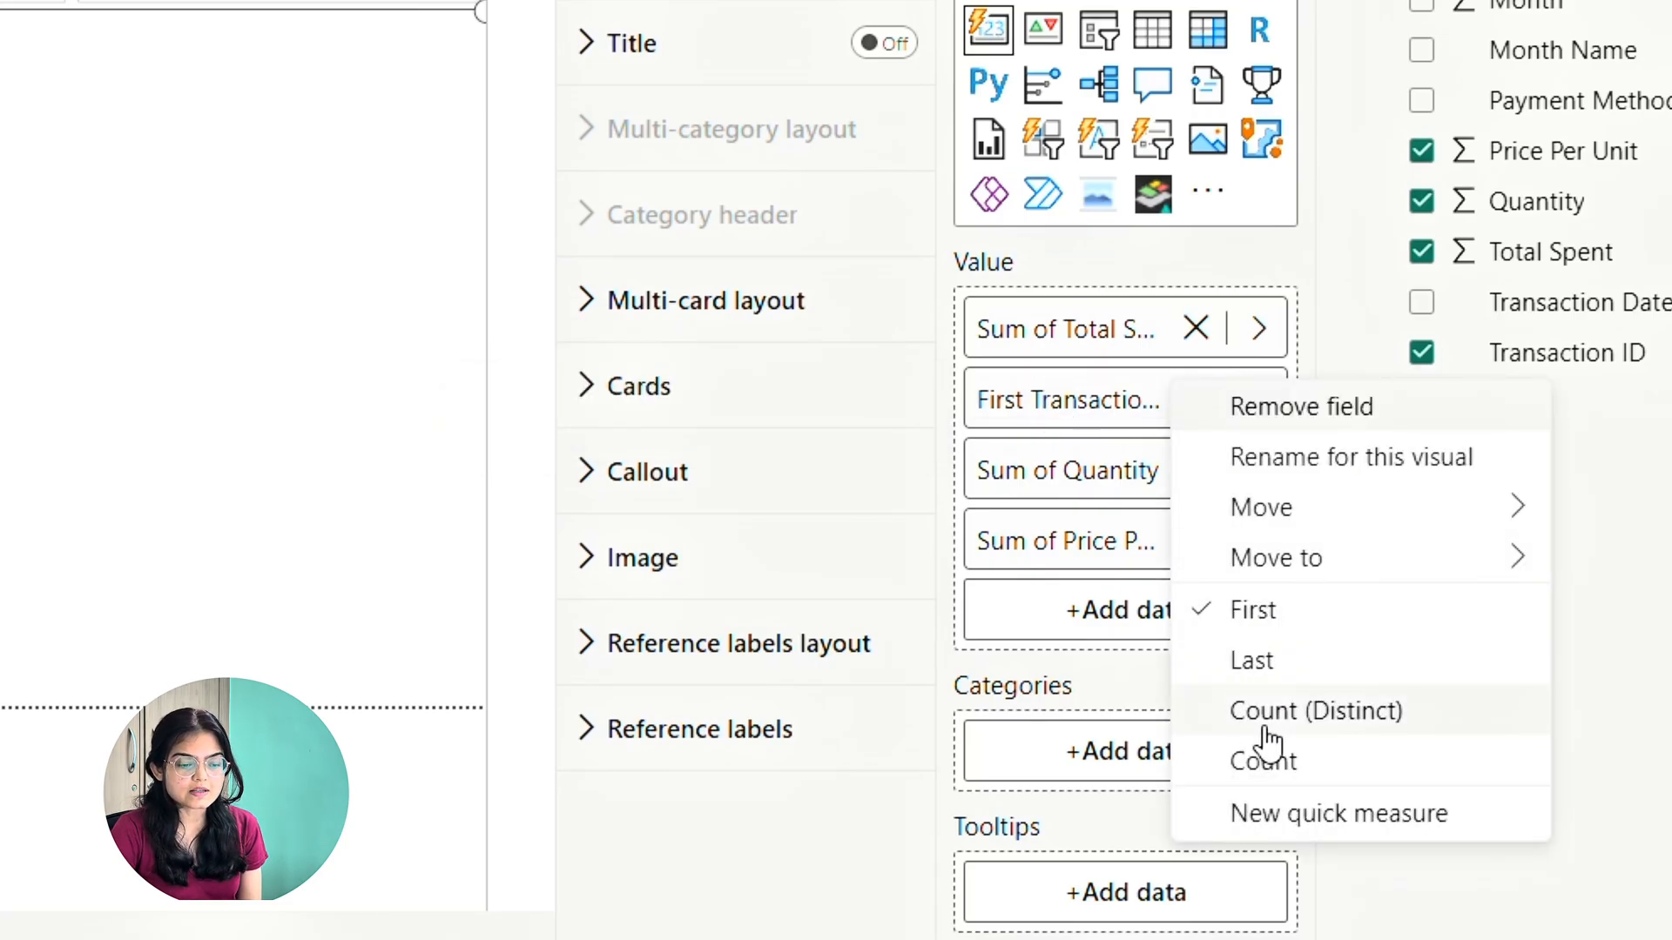
click(1328, 715)
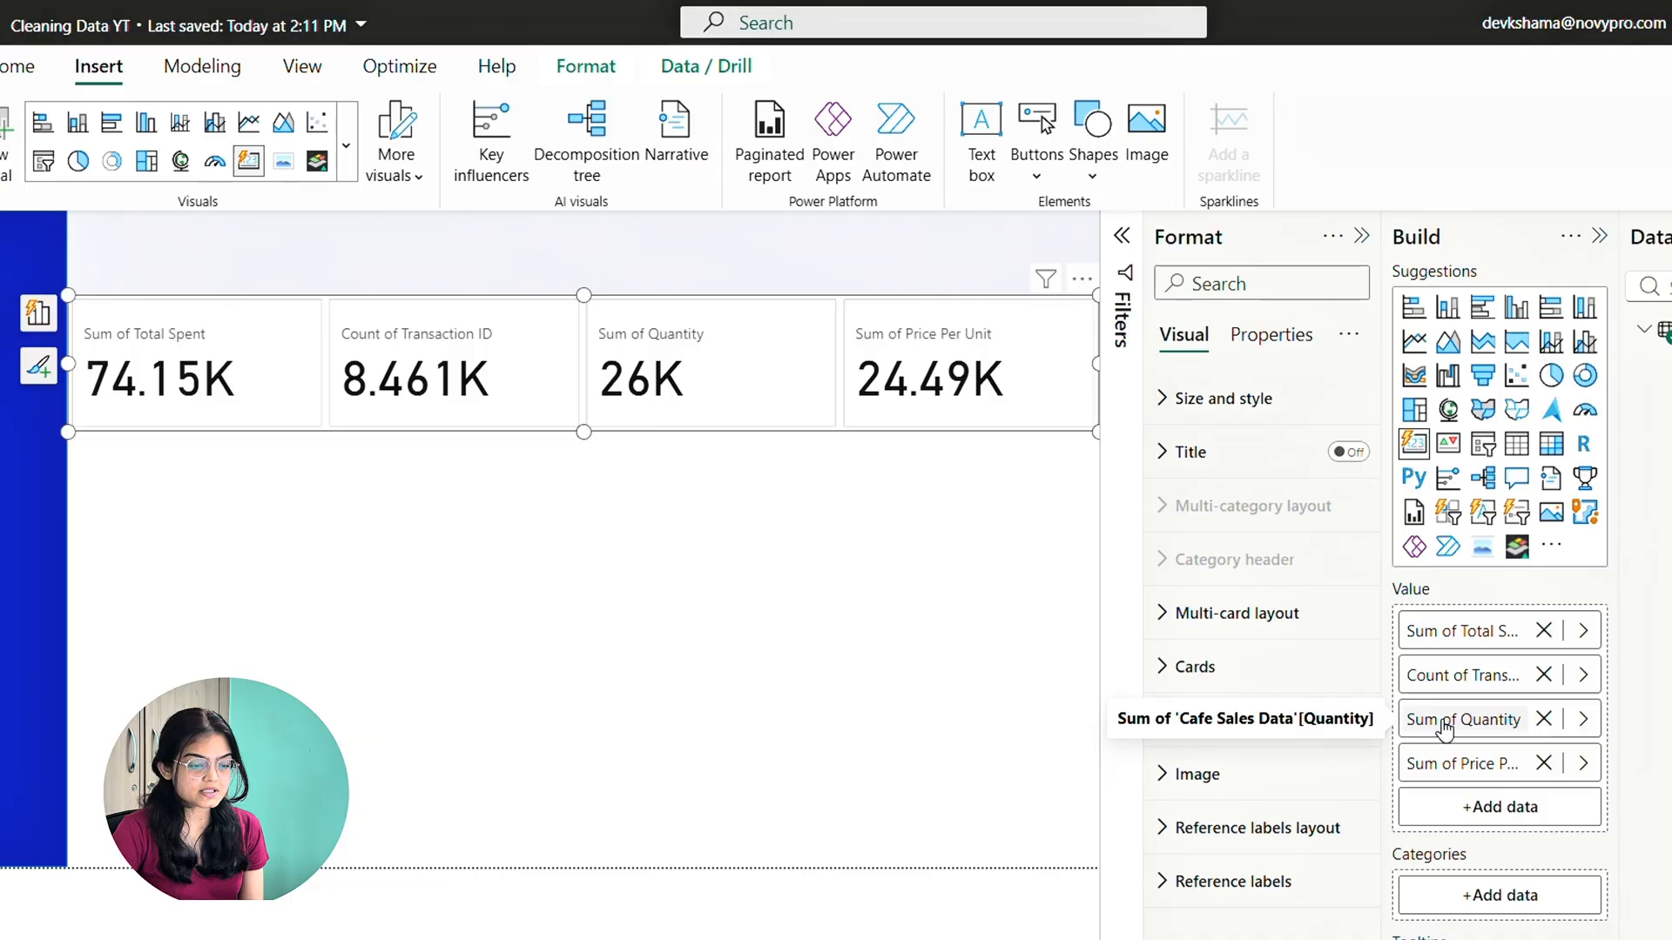
click(1444, 721)
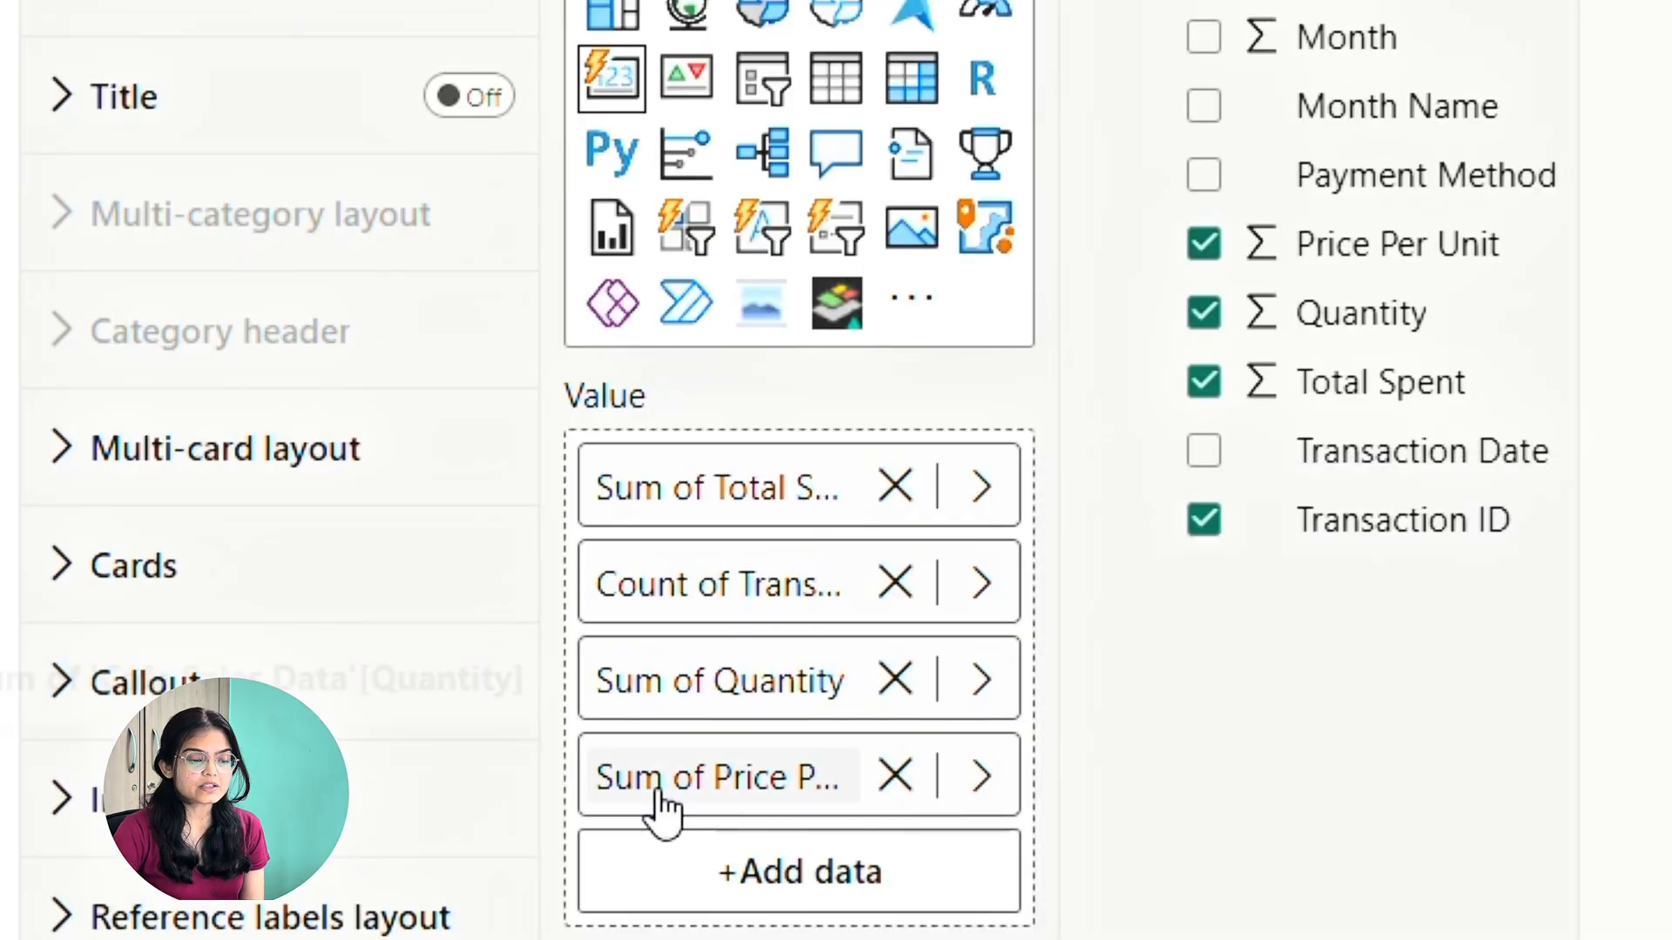
click(1435, 771)
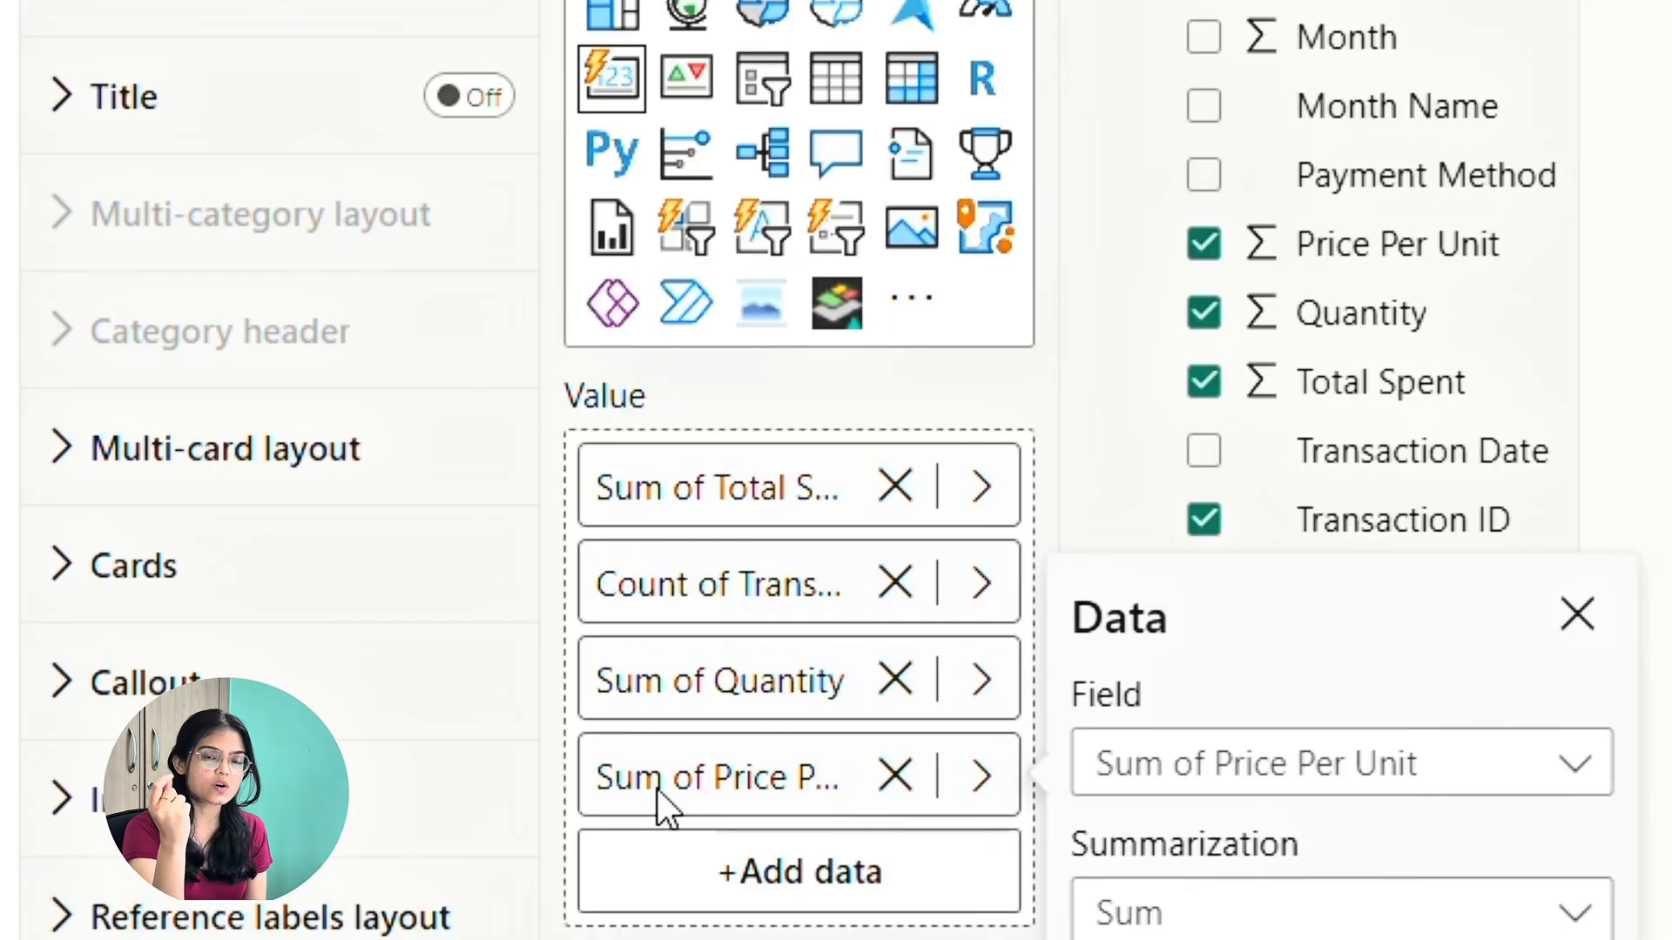
right_click(657, 790)
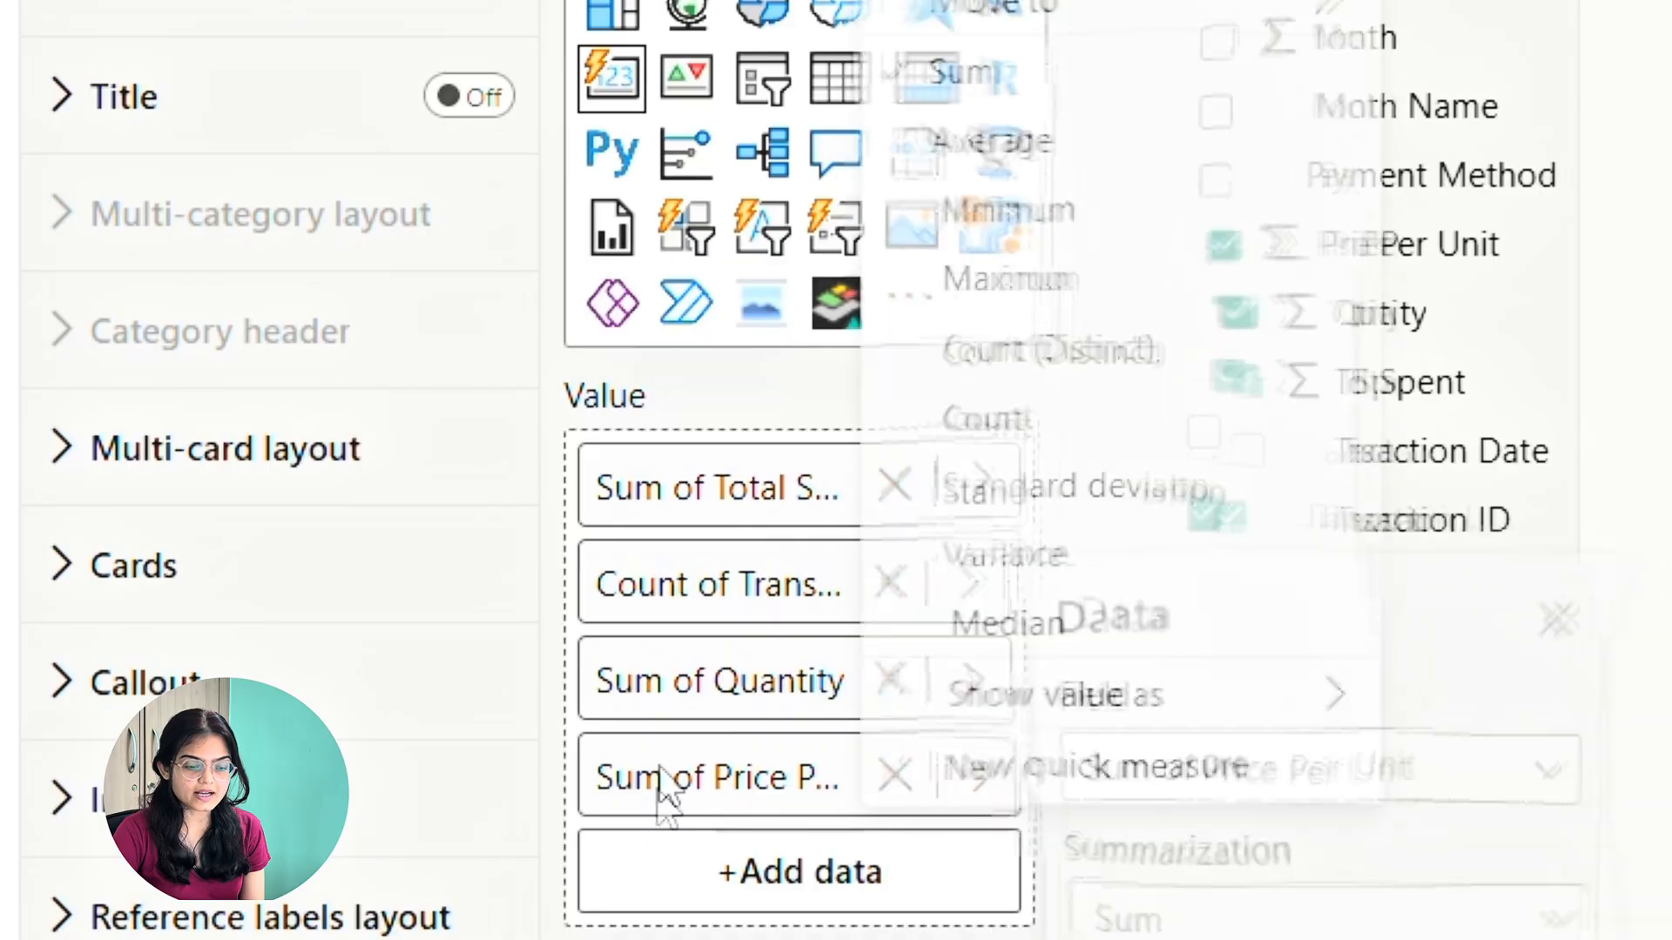
click(977, 163)
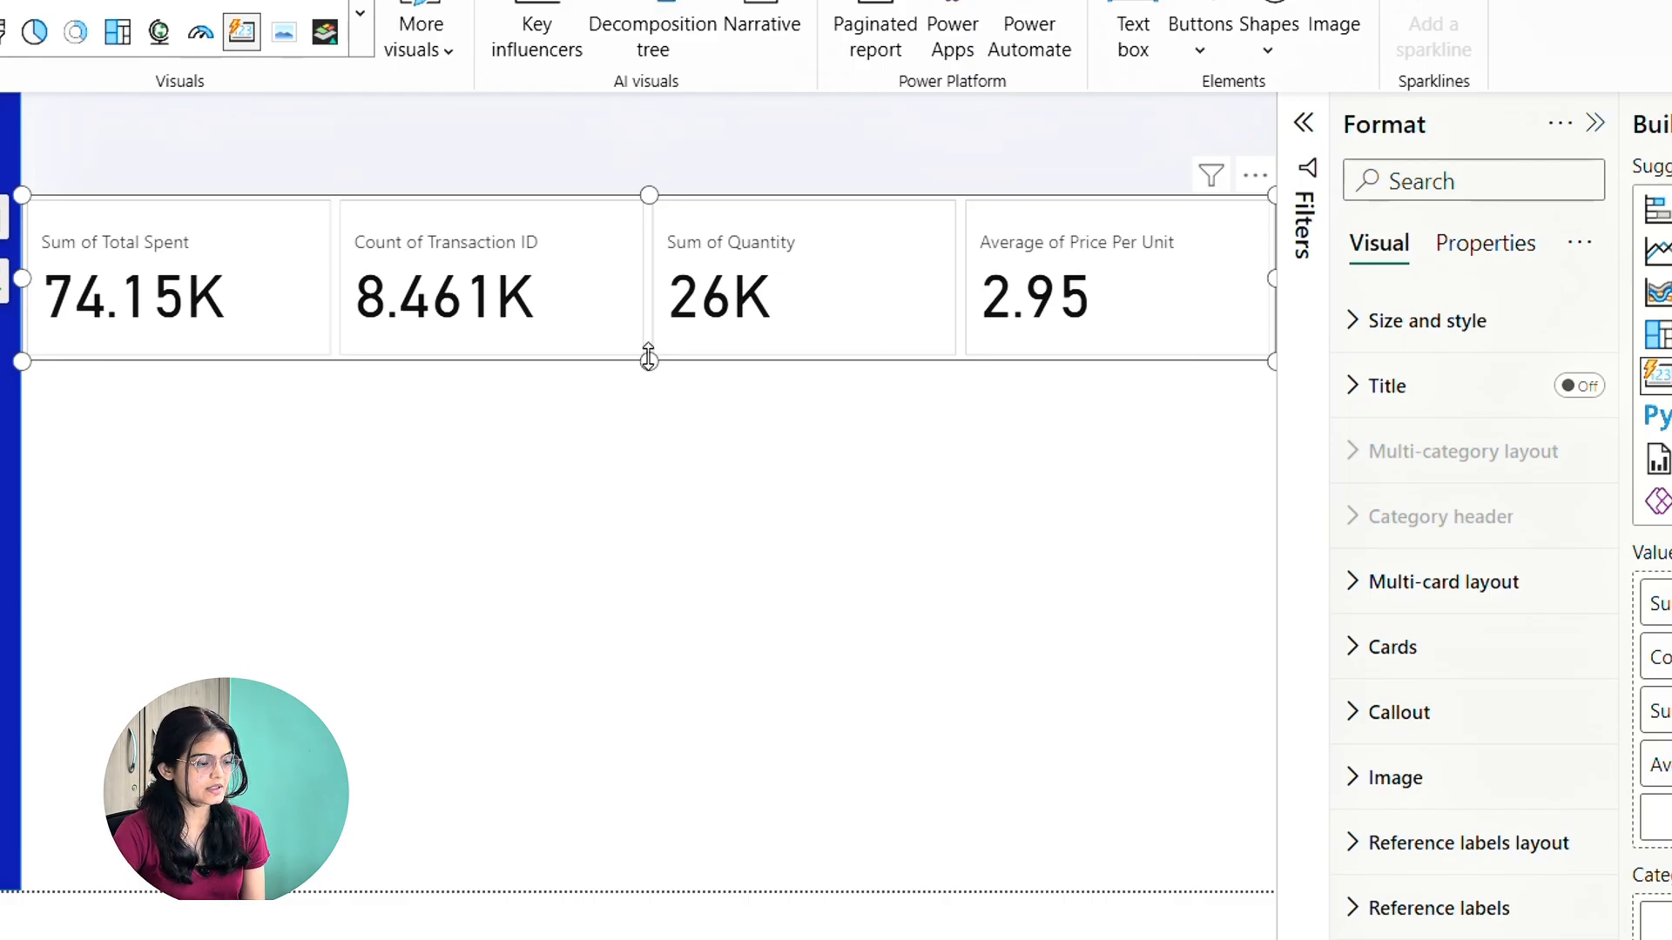
Shorten the card visual further and move it down slightly to leave a gap below the header band
drag(649, 361, 681, 317)
drag(849, 227, 928, 289)
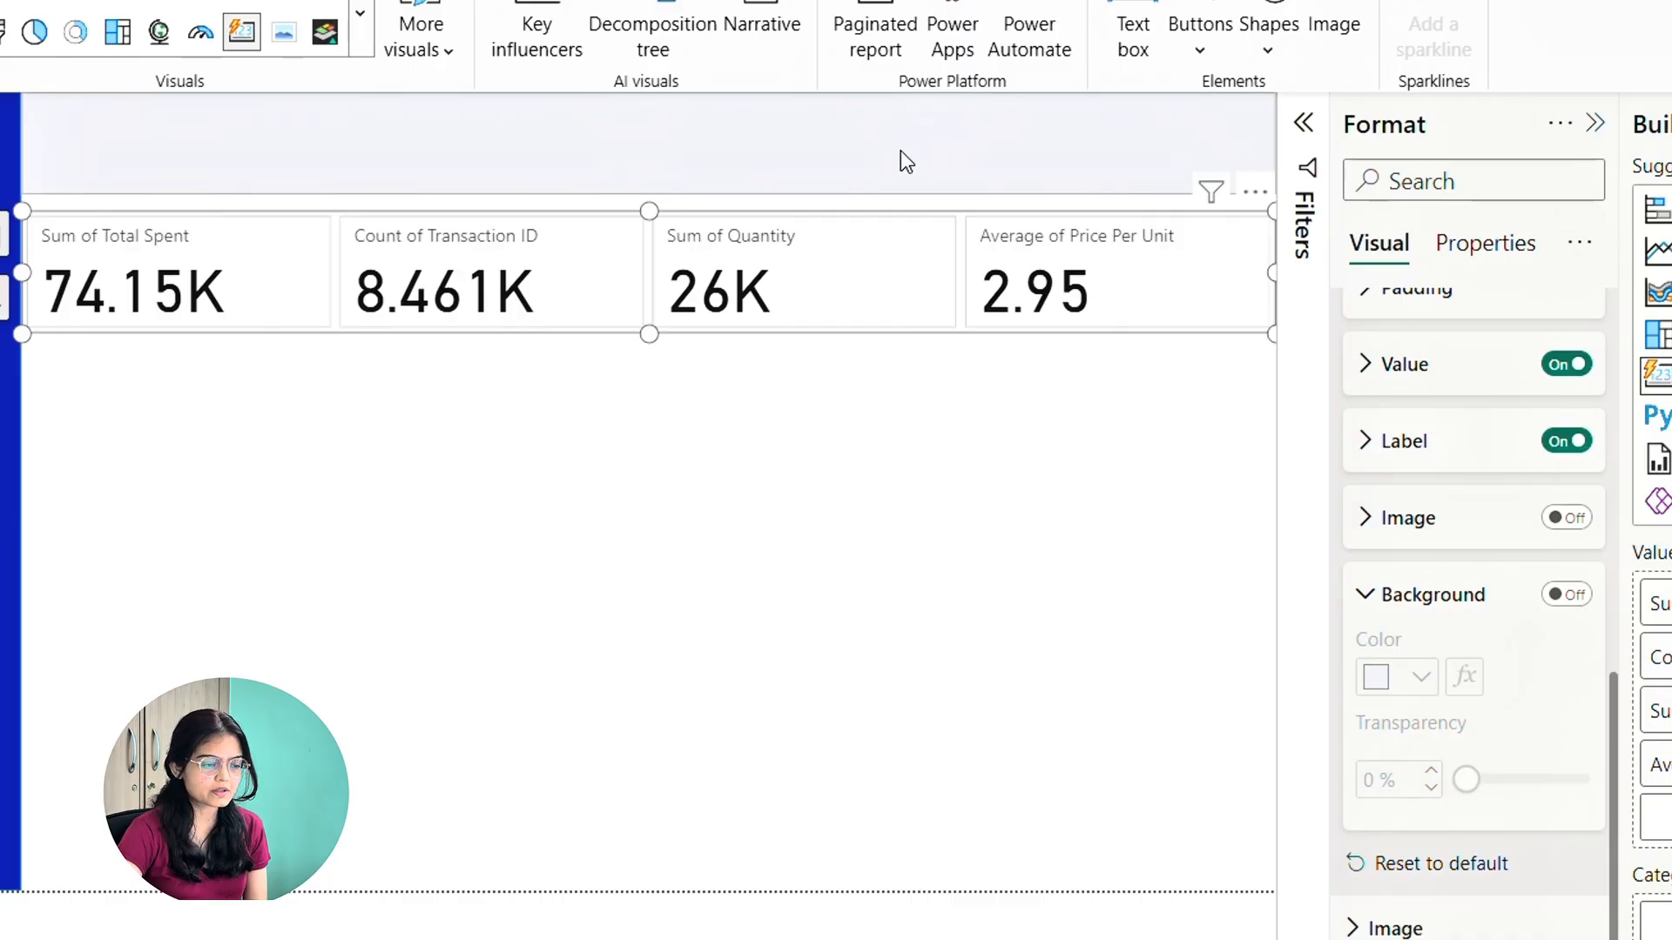
Turn on the light grey callout background for all cards and colour the callout values dark blue
click(1569, 597)
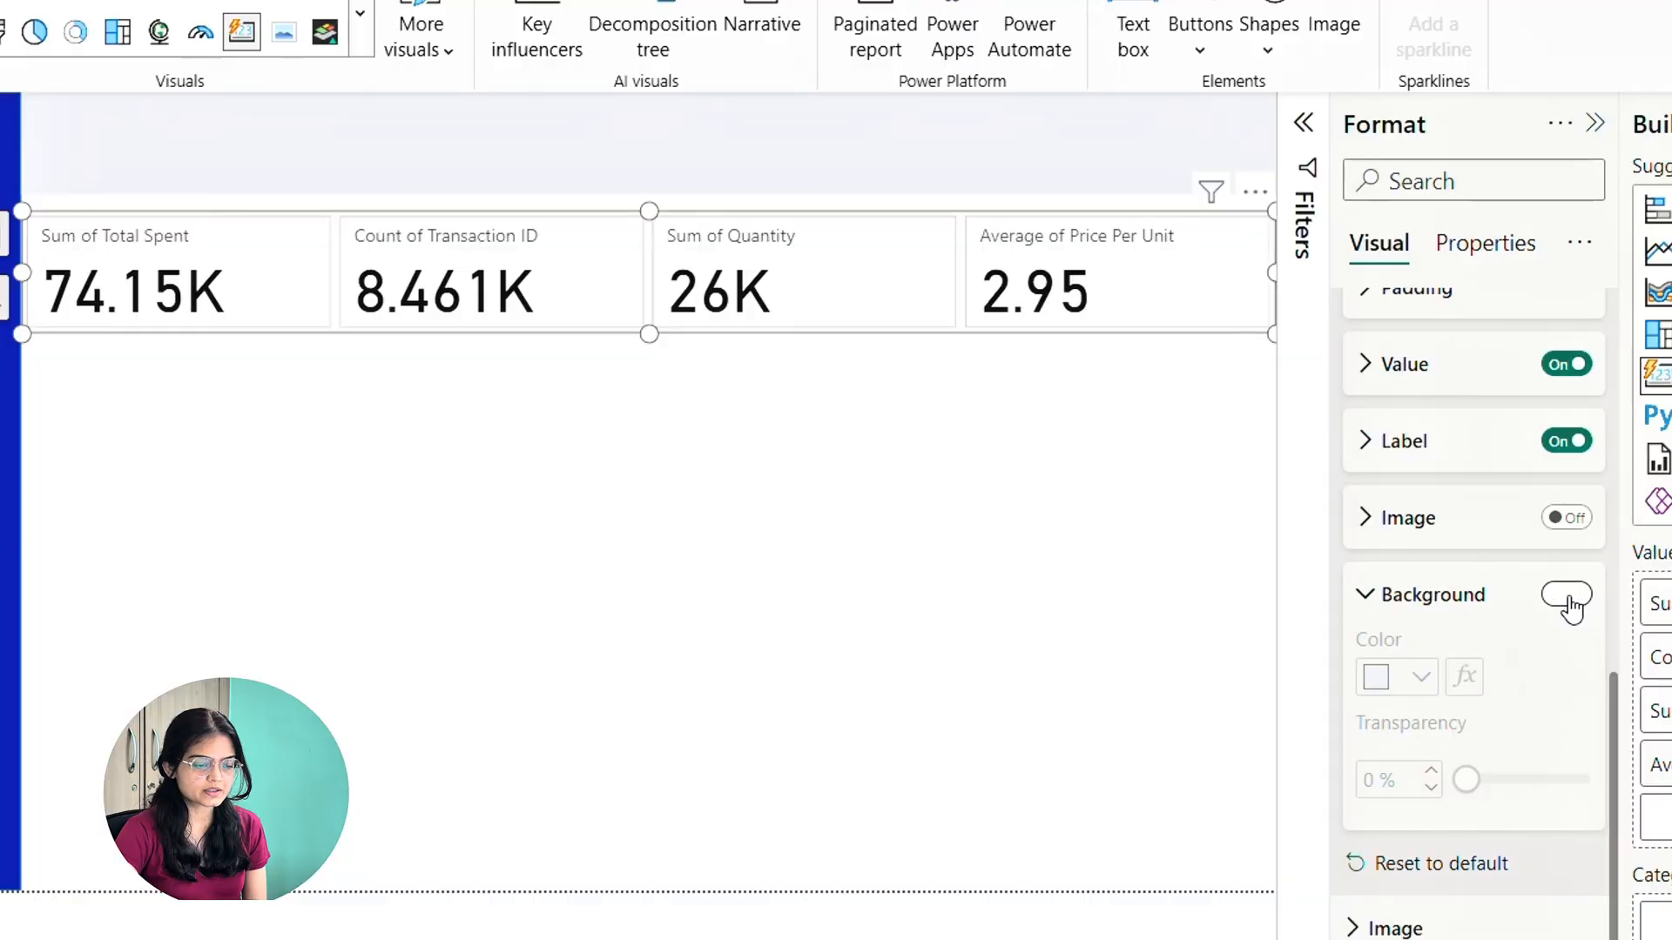
click(1421, 677)
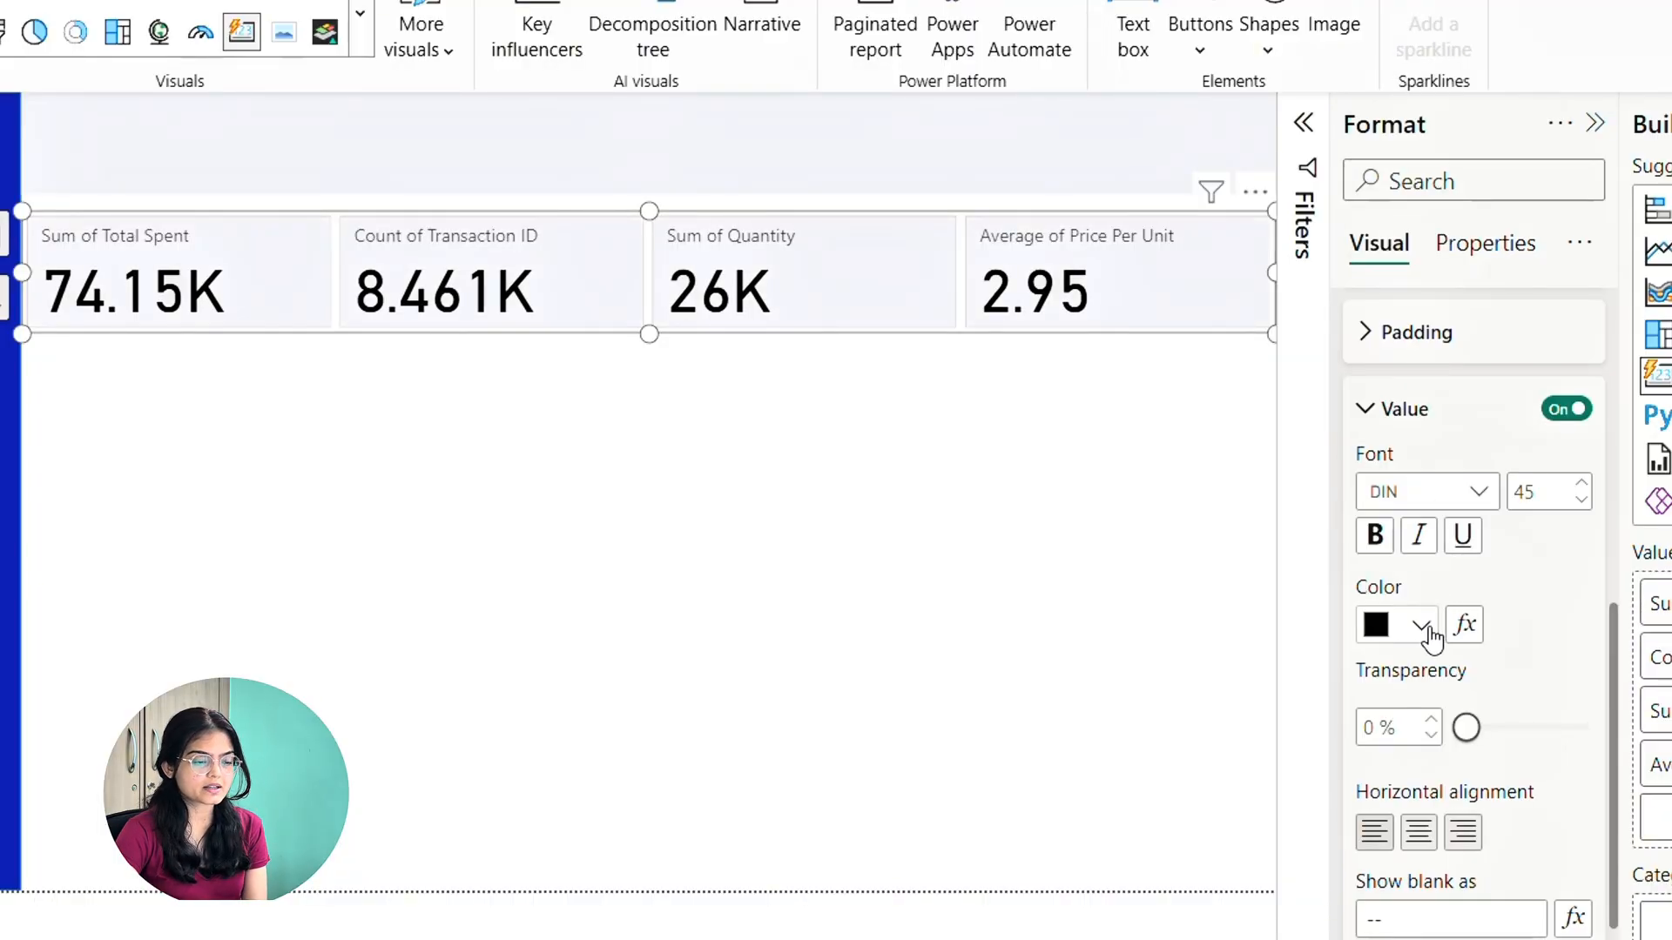
click(1421, 625)
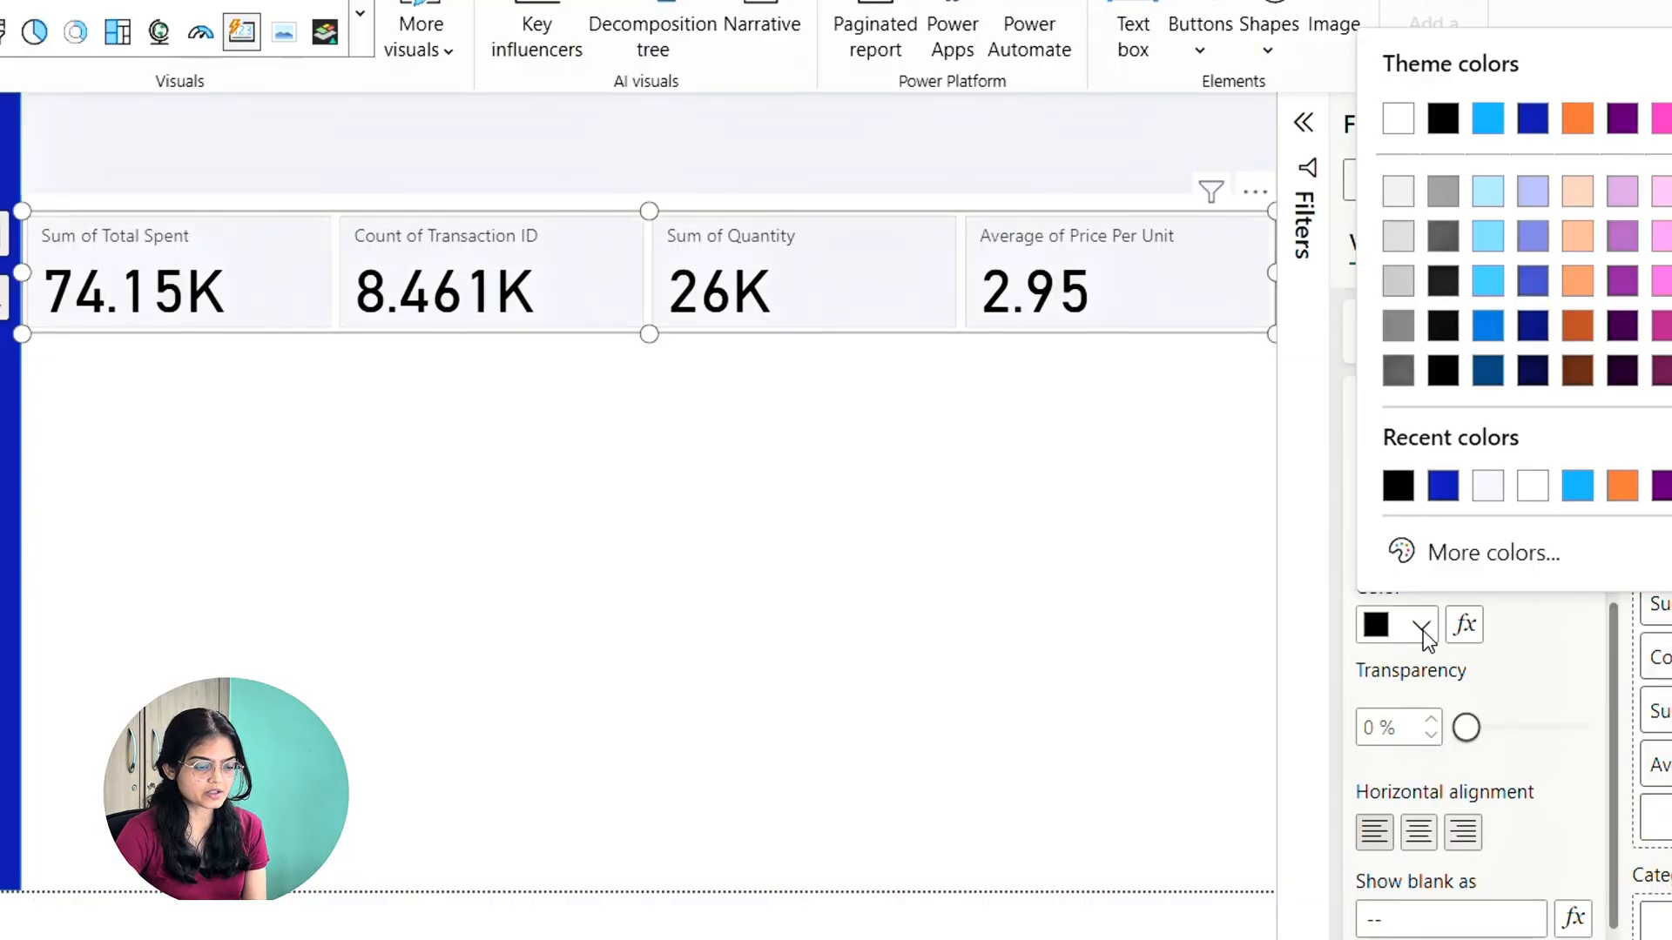
click(1442, 485)
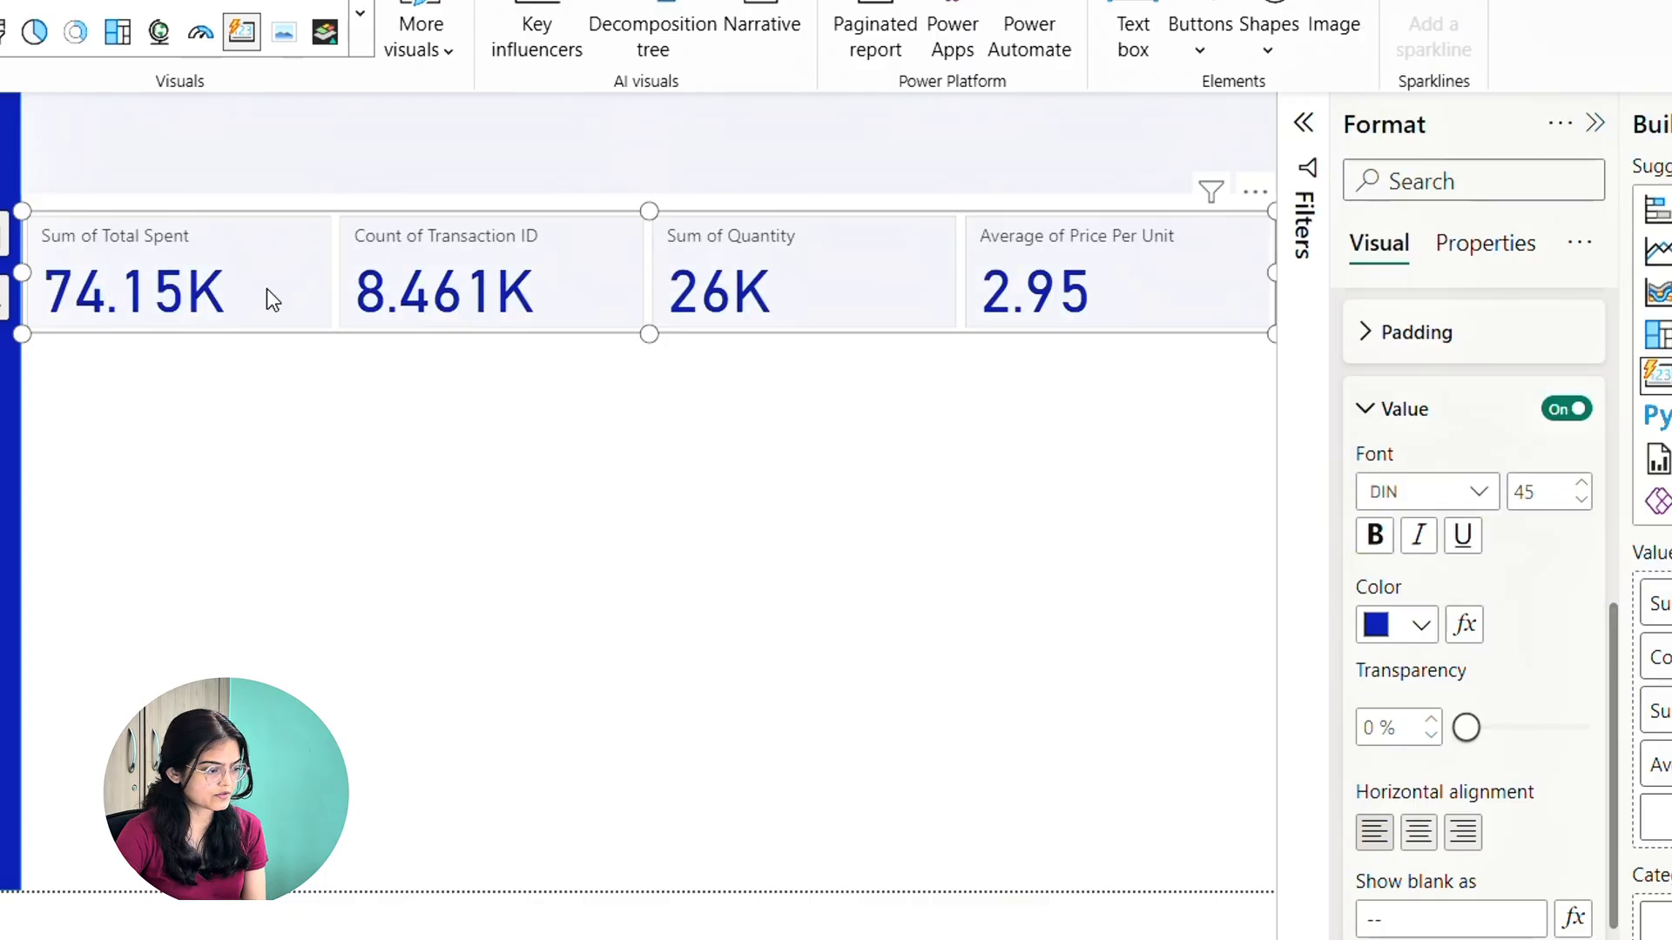
click(1366, 416)
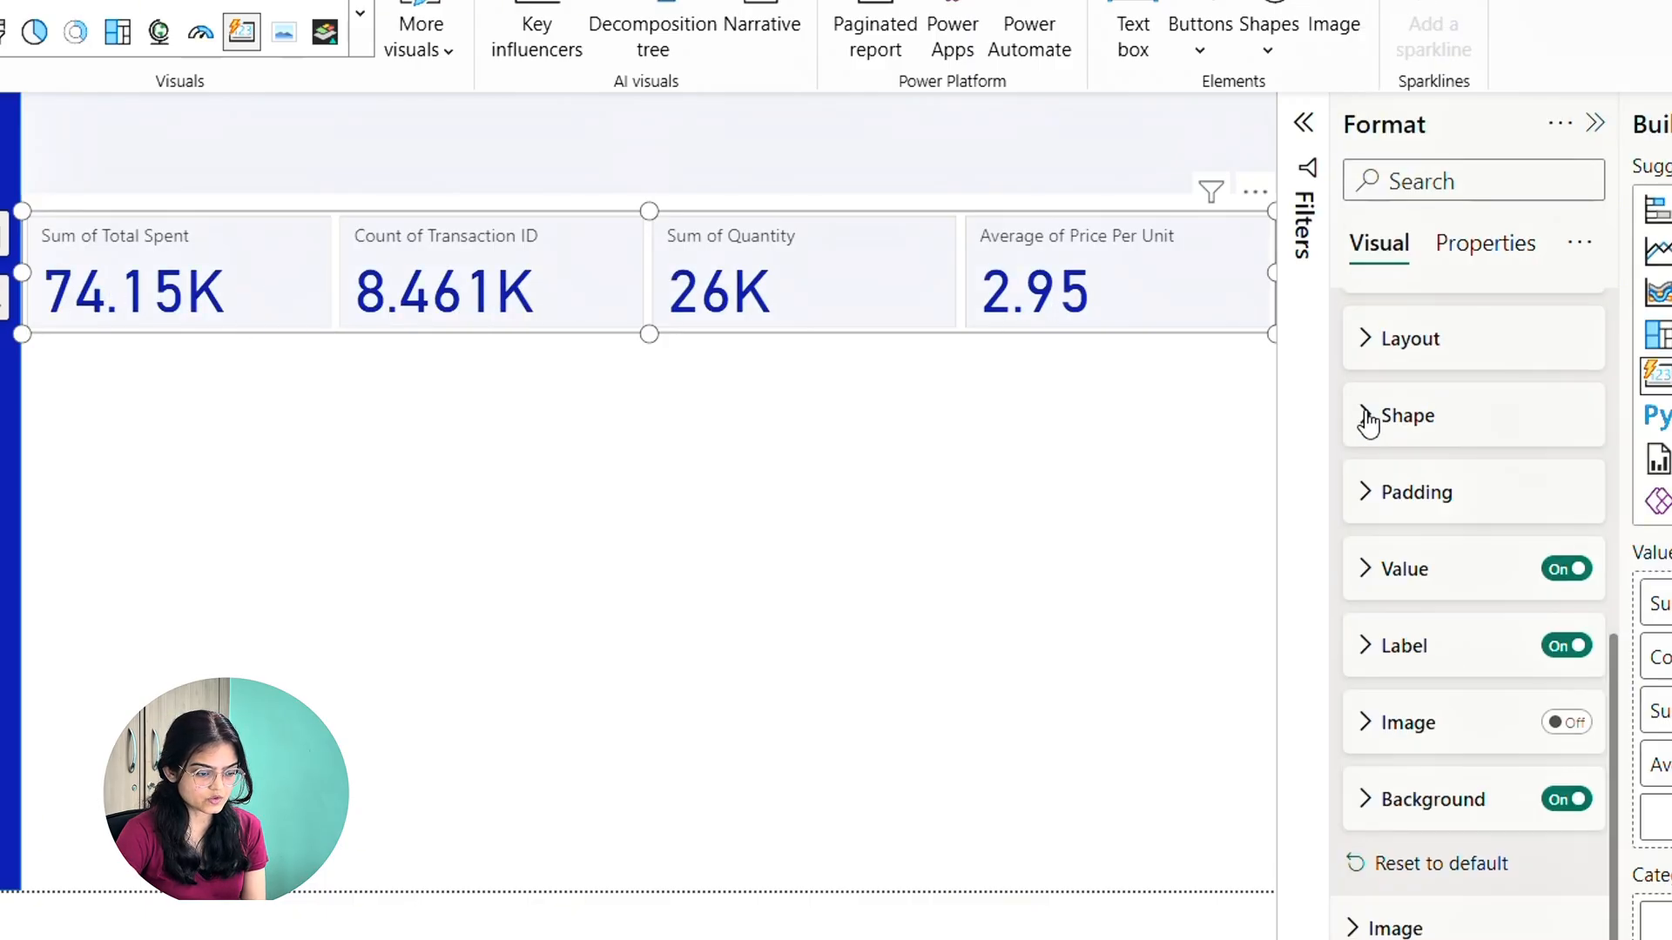
Colour the callout labels of all cards the same dark blue as the sidebar
click(1404, 643)
scroll(1373, 644, down, 3)
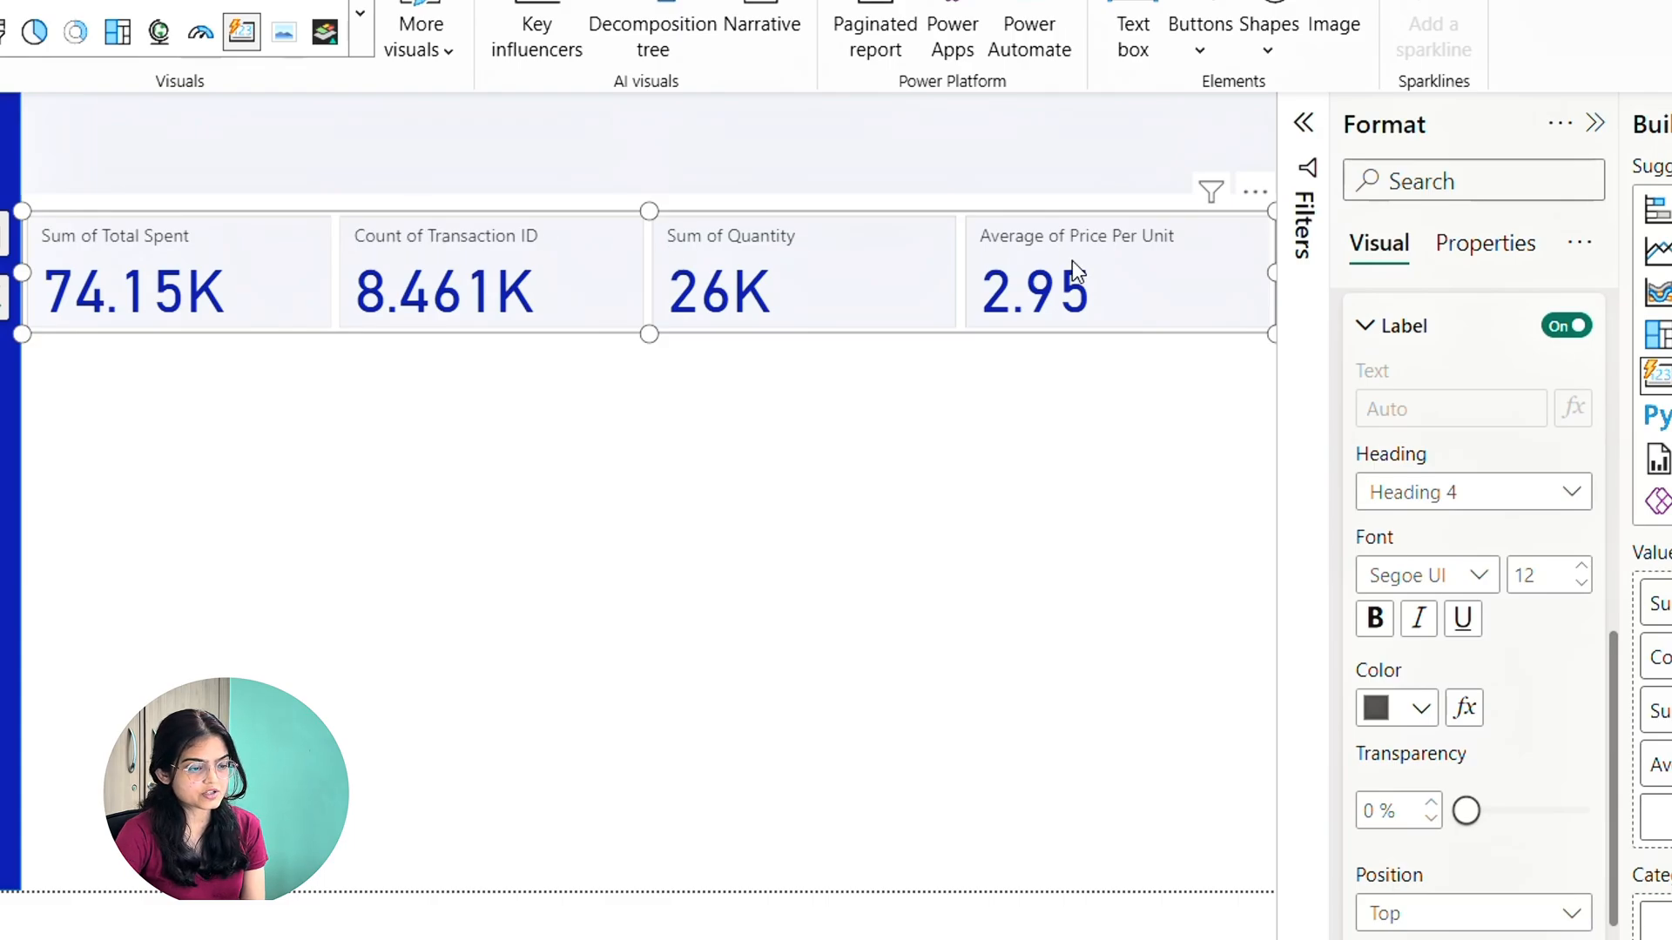
scroll(1441, 754, down, 2)
click(1421, 549)
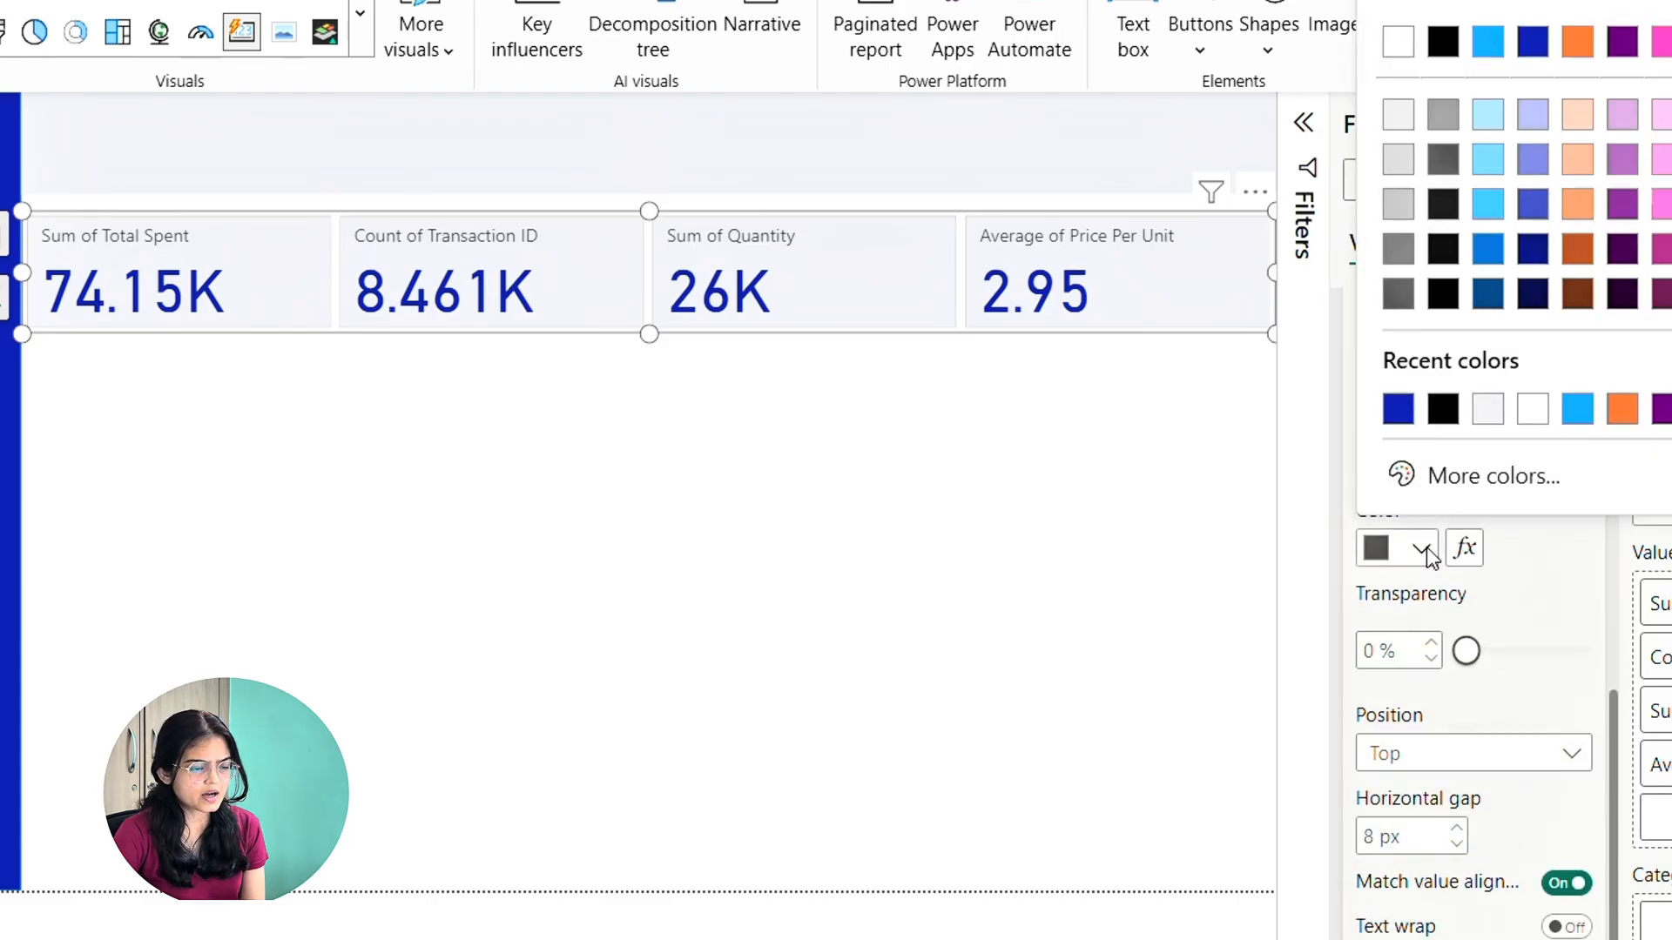
click(1398, 409)
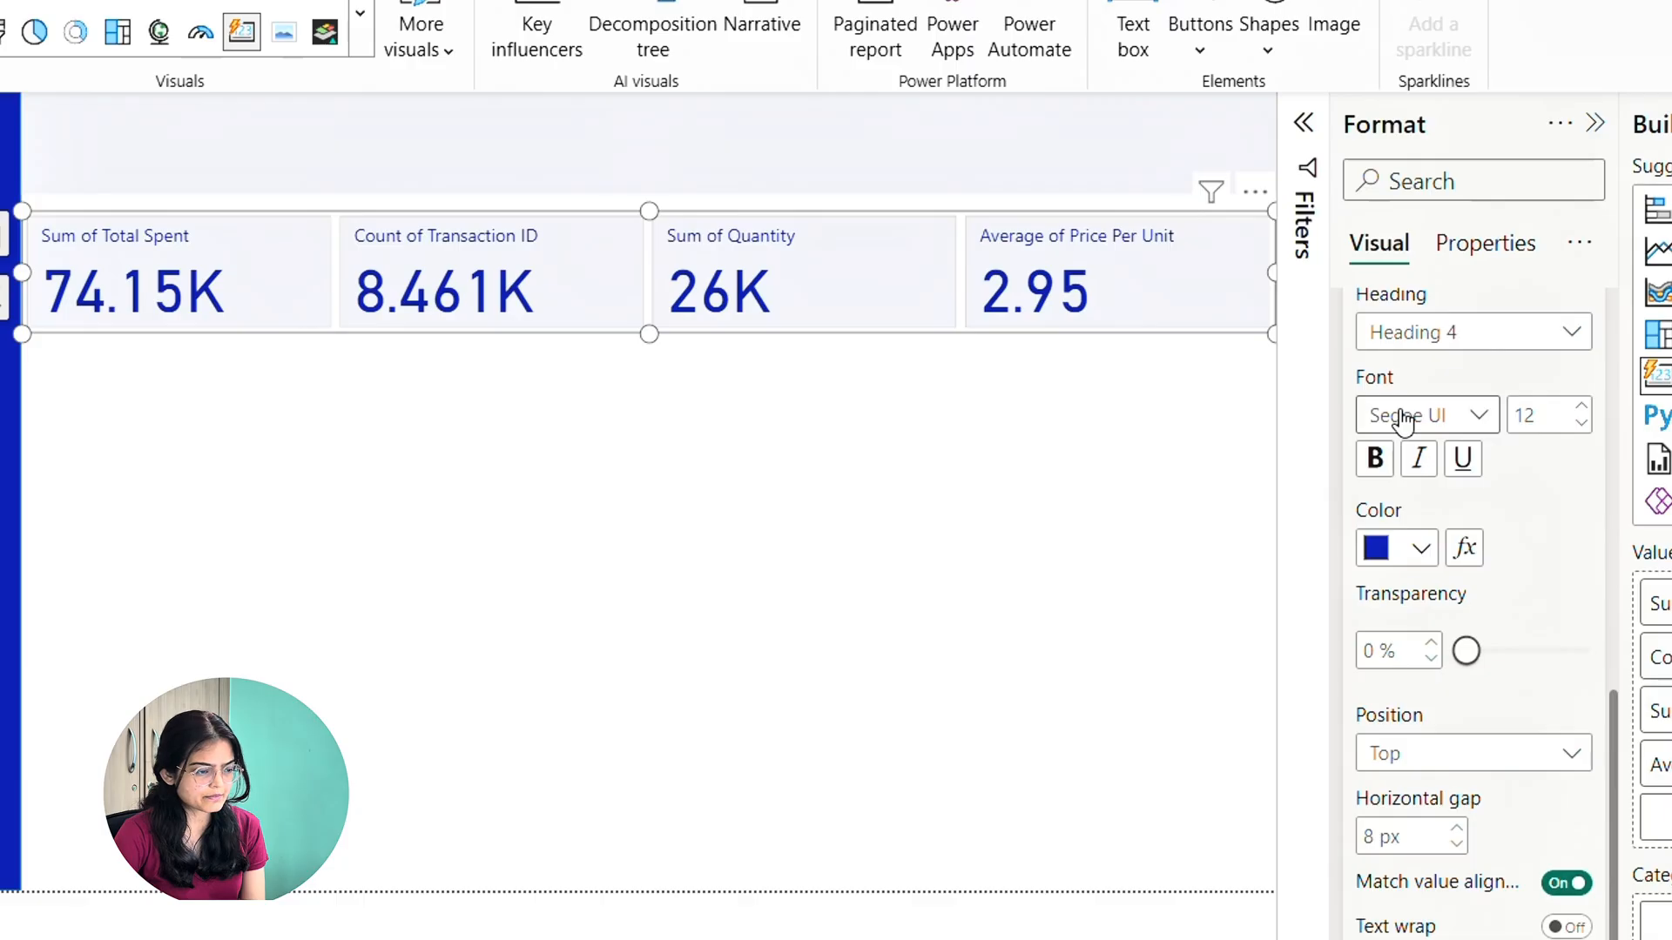
click(322, 314)
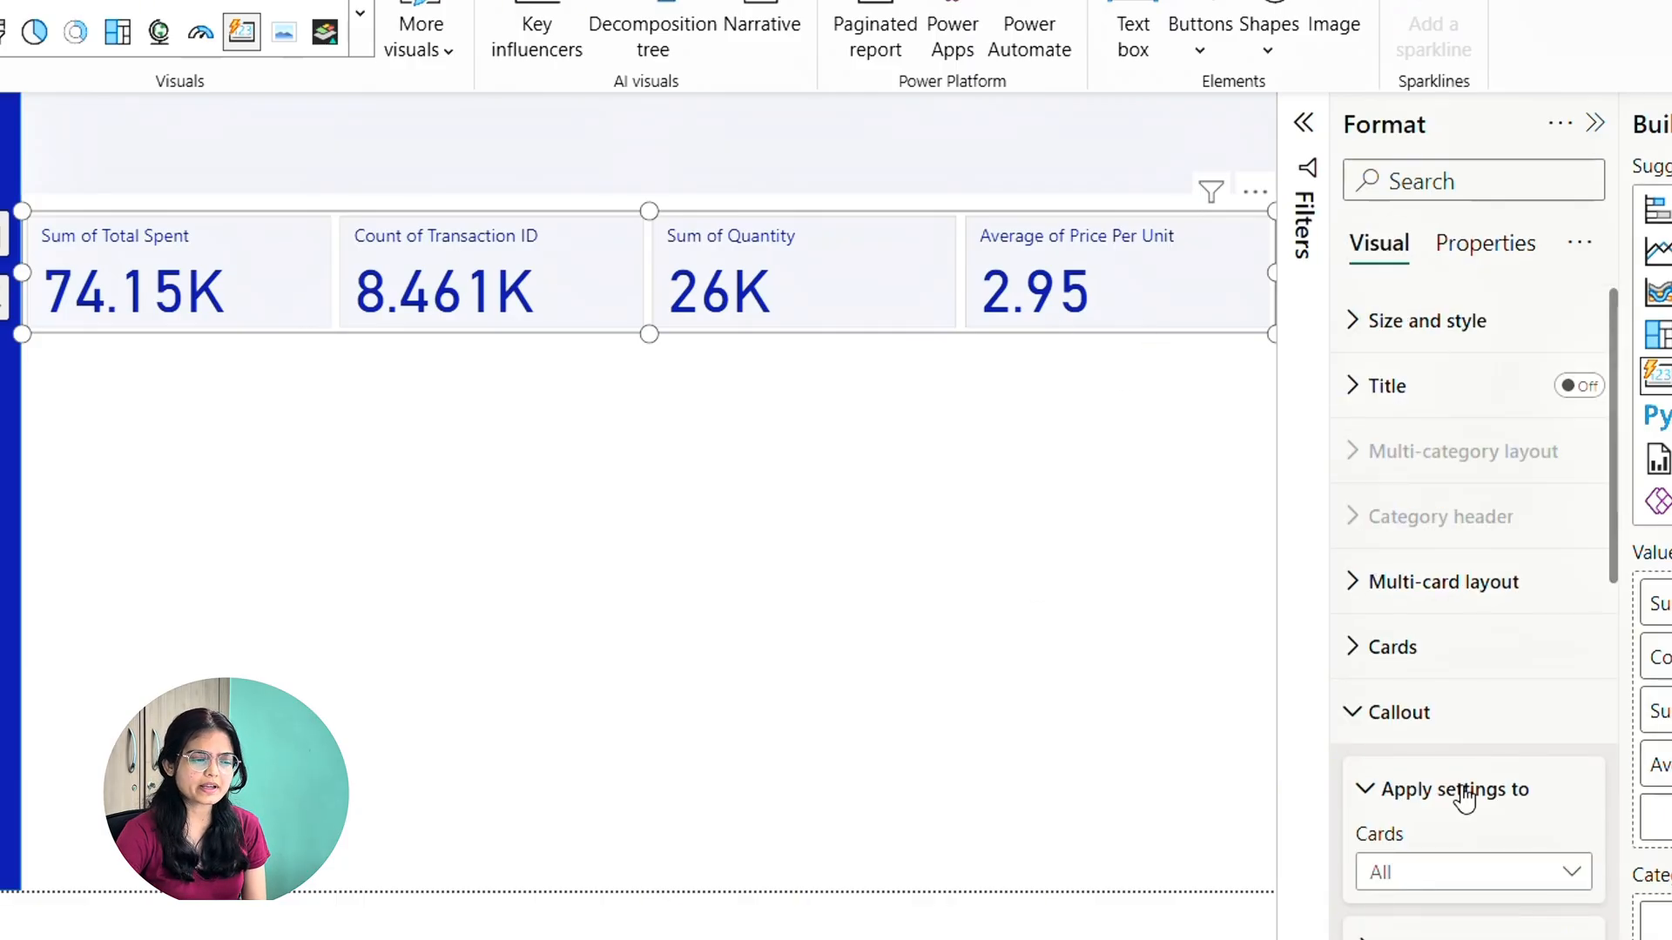
Turn on the accent bar for all cards and colour it dark blue
click(1361, 662)
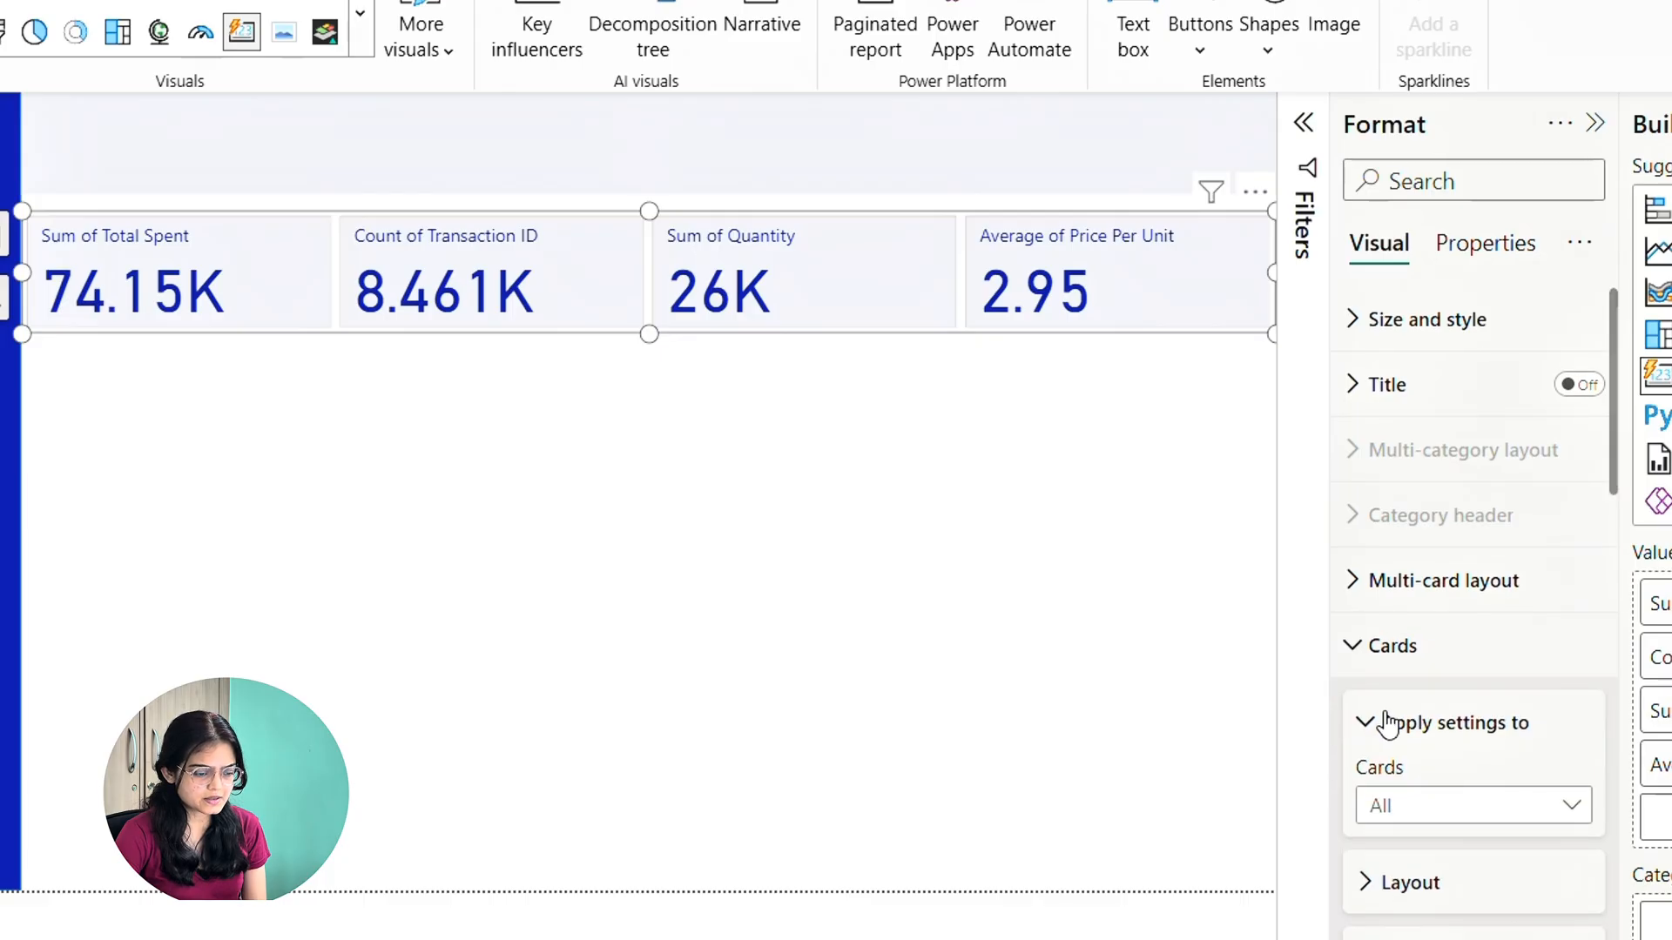
scroll(1388, 720, down, 5)
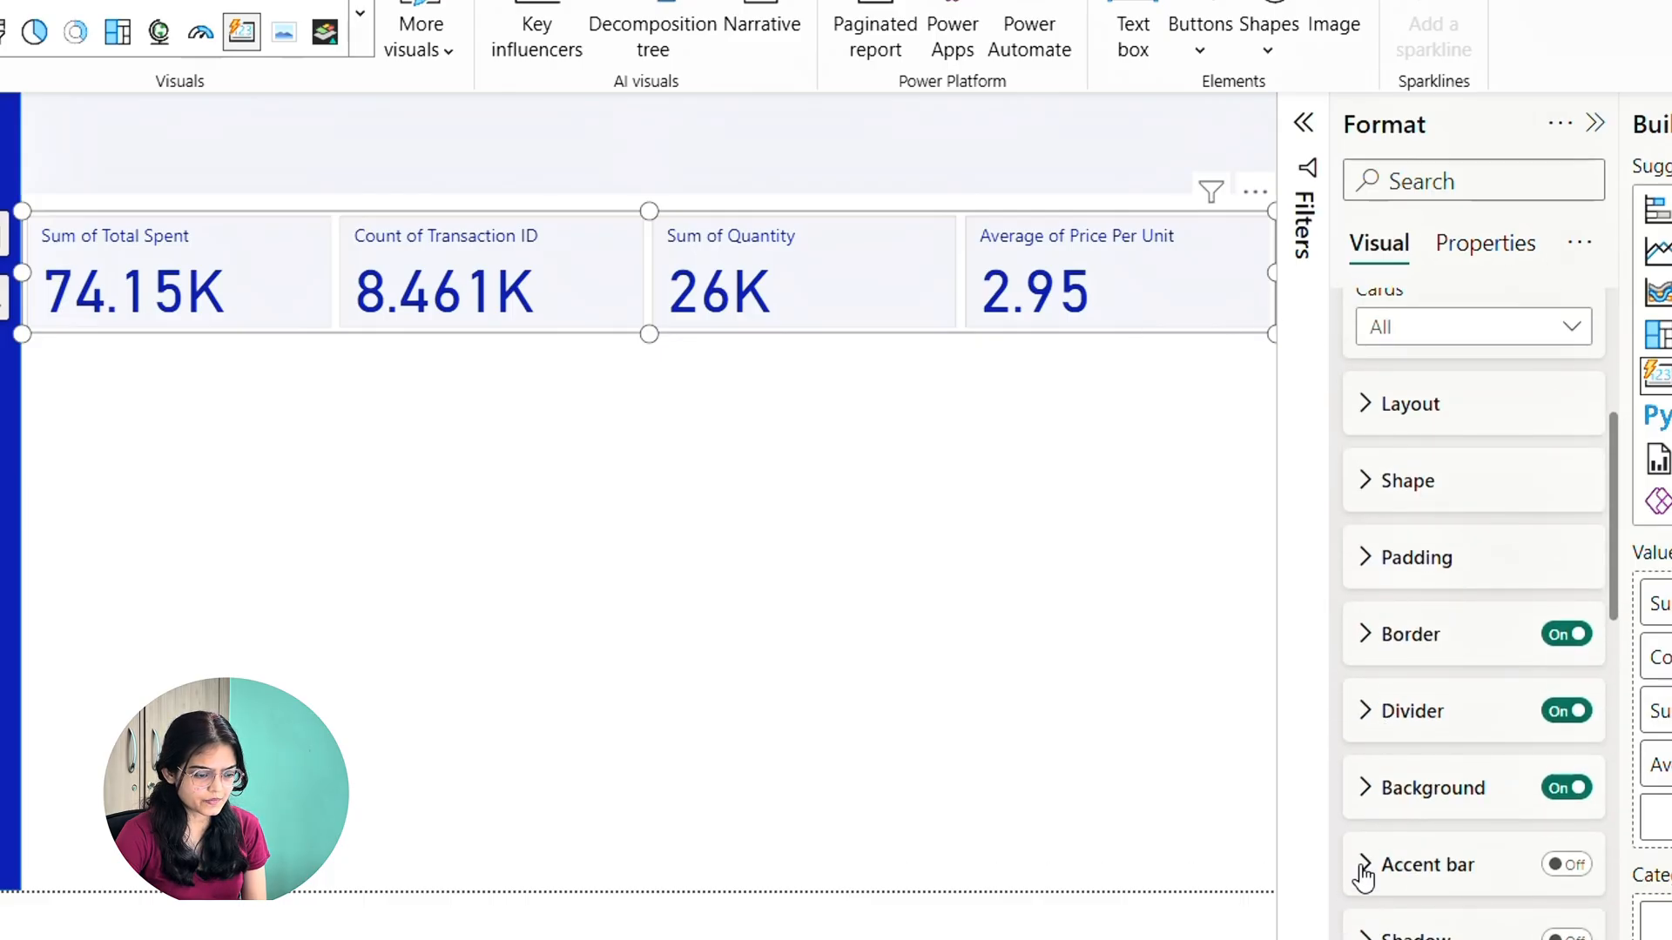
scroll(1431, 879, down, 2)
scroll(1431, 880, down, 4)
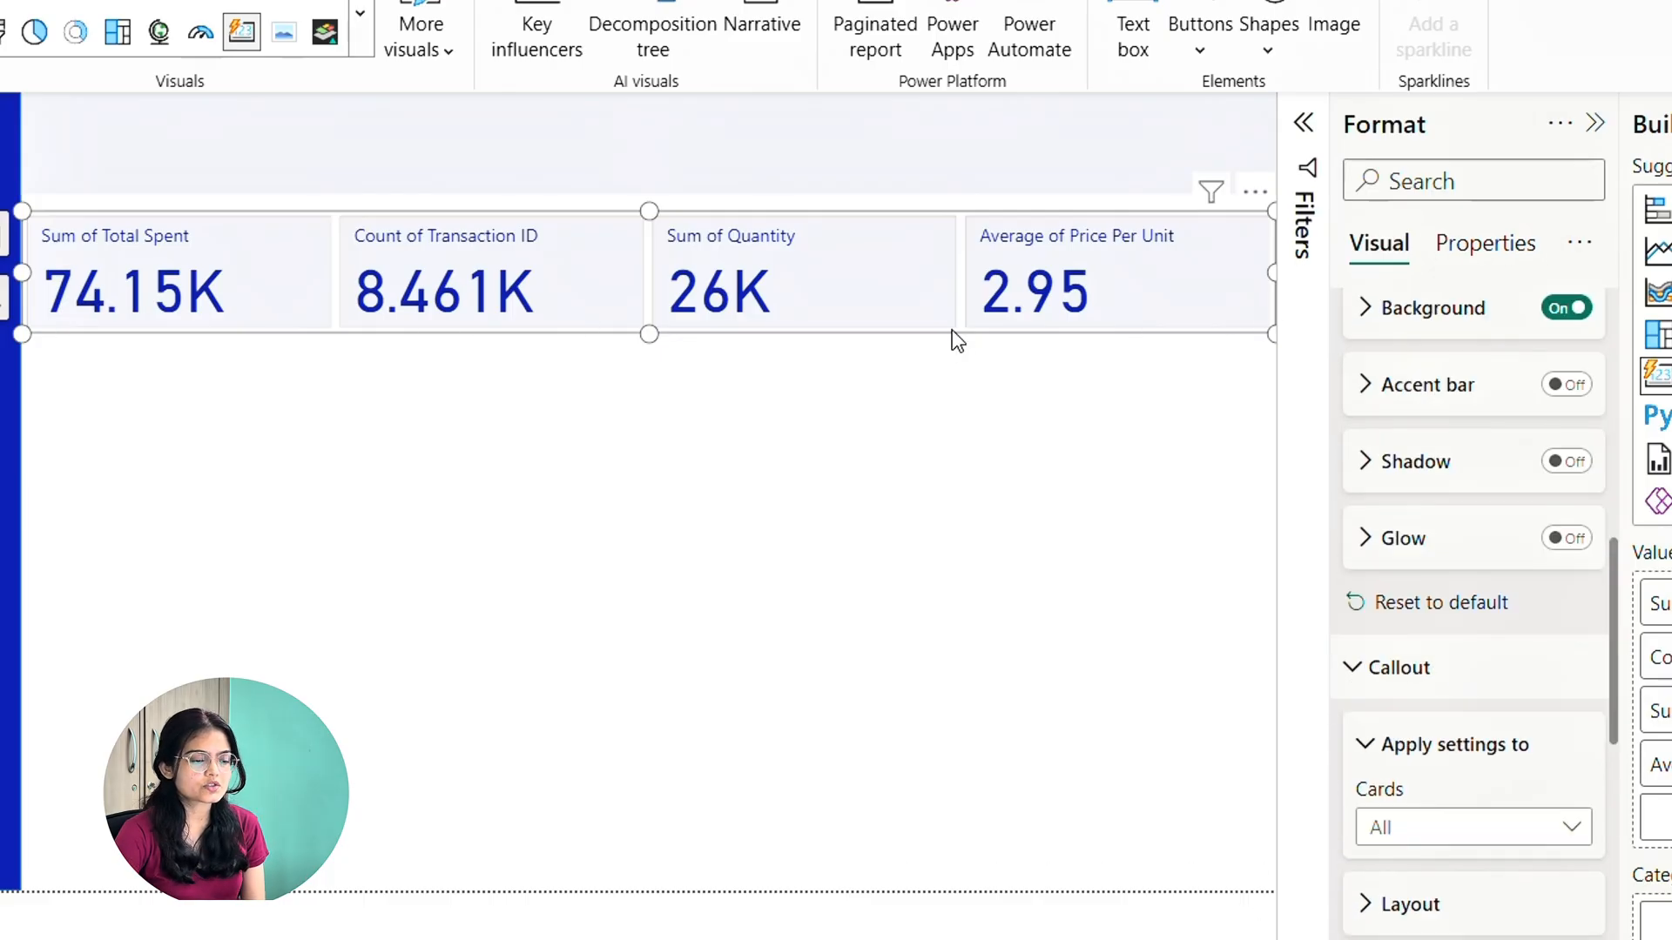
click(1567, 385)
click(1363, 396)
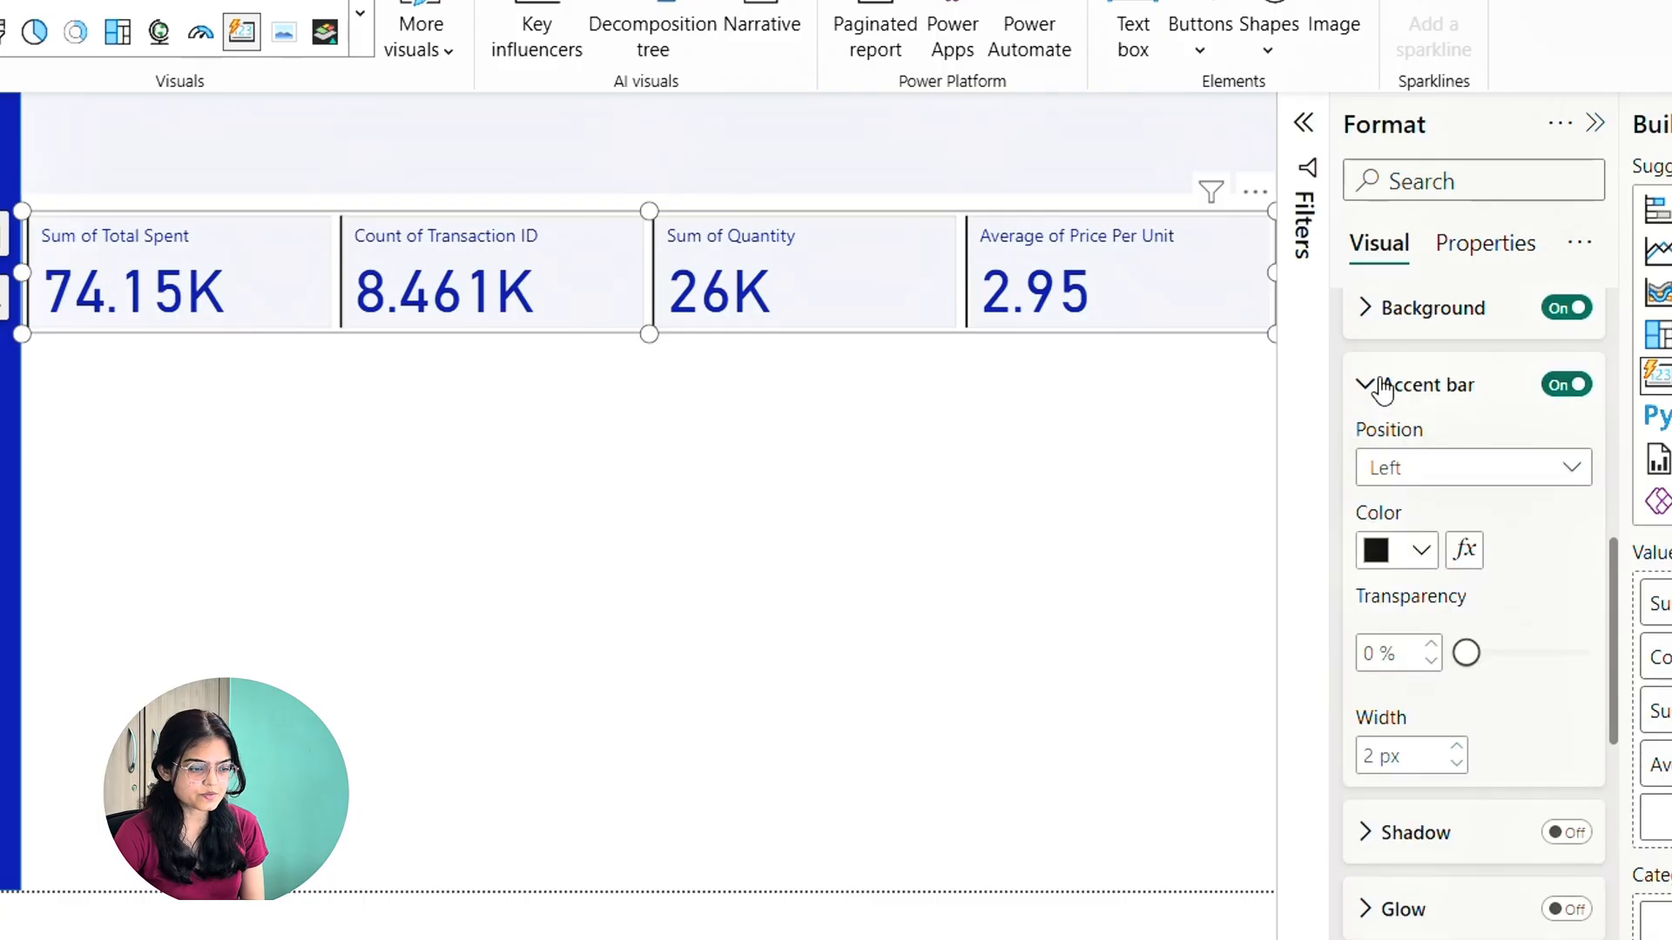
click(1423, 552)
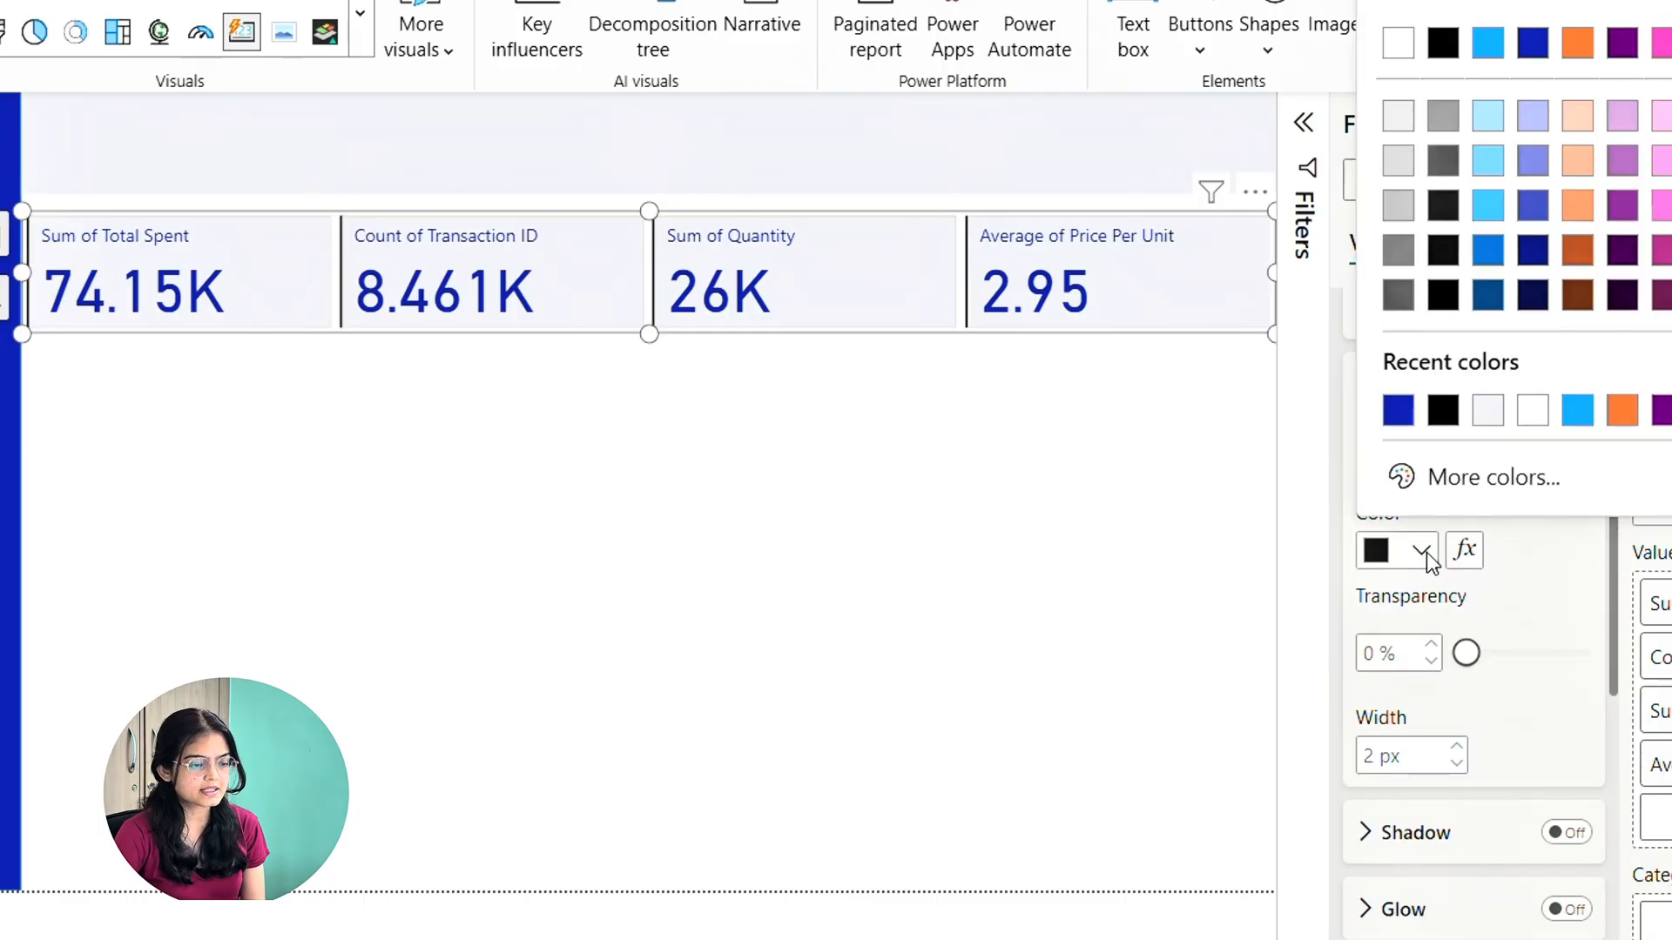
click(1398, 414)
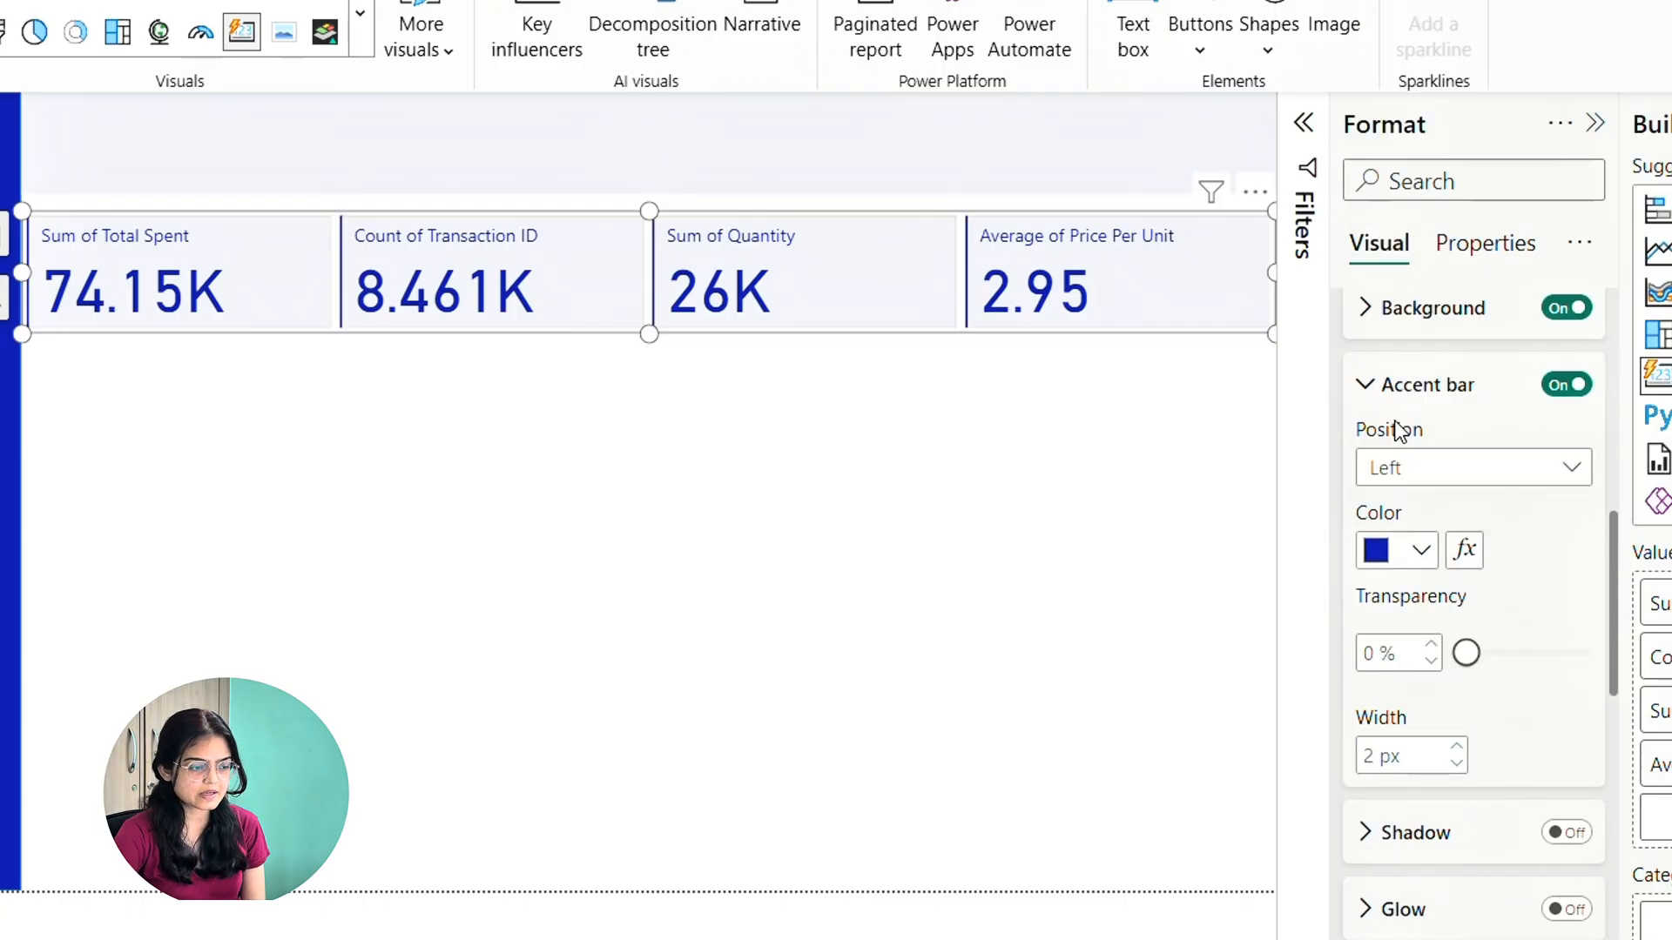
Set the width of the cards' accent bar to 10 px
click(1457, 746)
click(1456, 746)
click(1456, 746)
click(1457, 746)
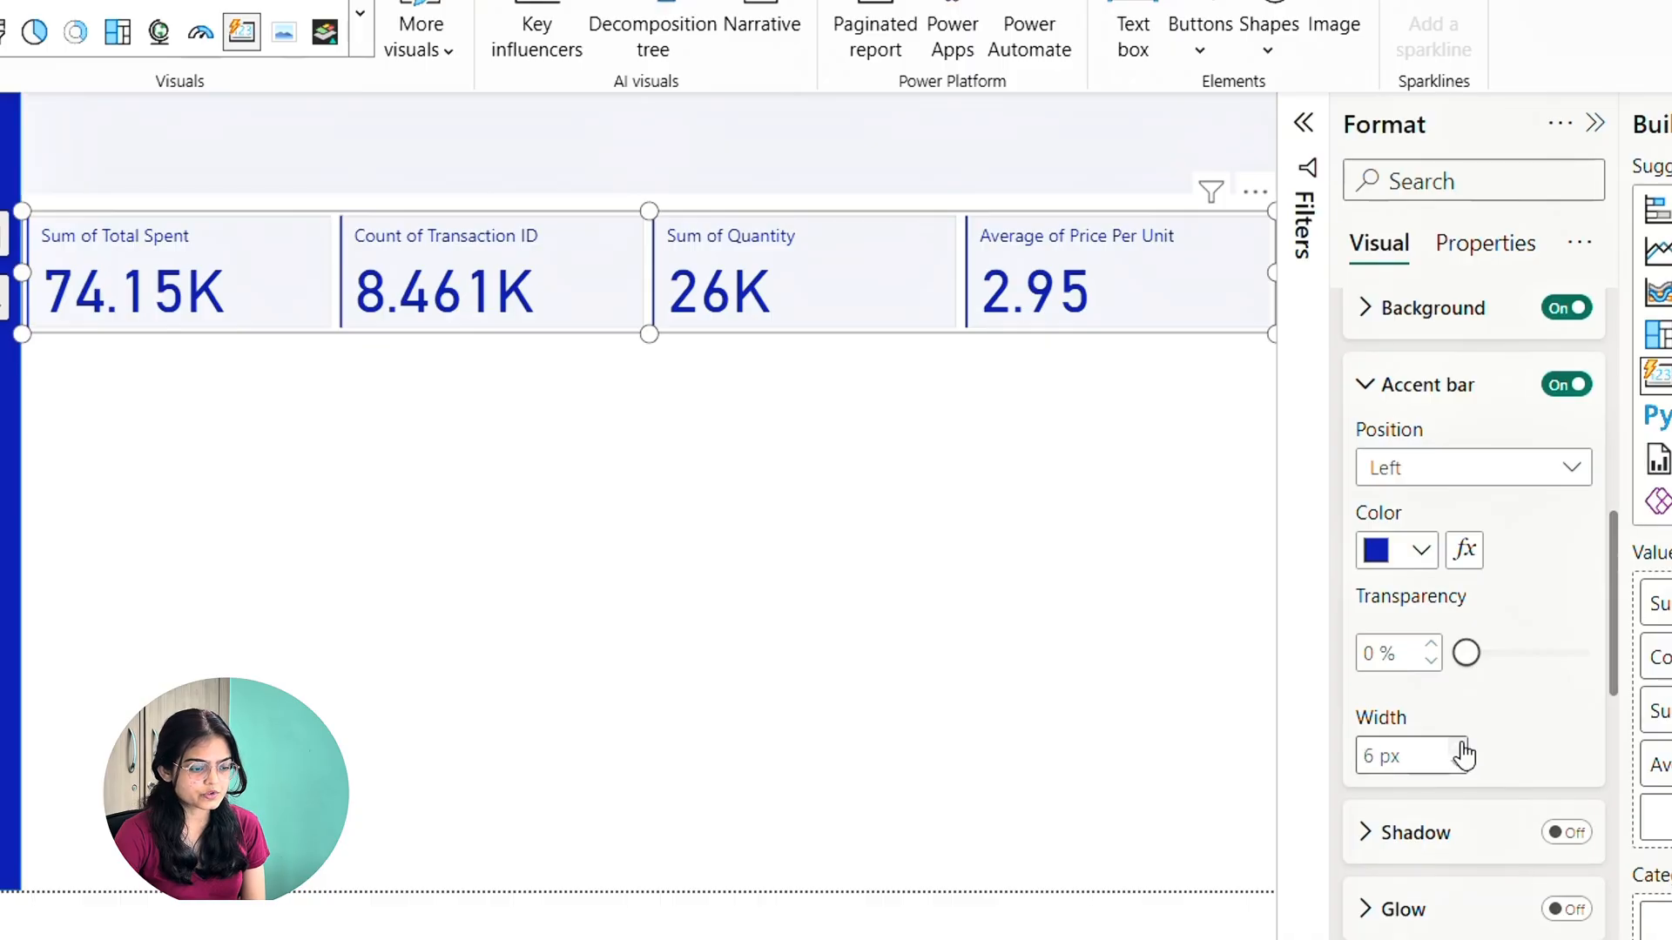
click(1457, 746)
click(1457, 746)
click(1457, 746)
click(1457, 746)
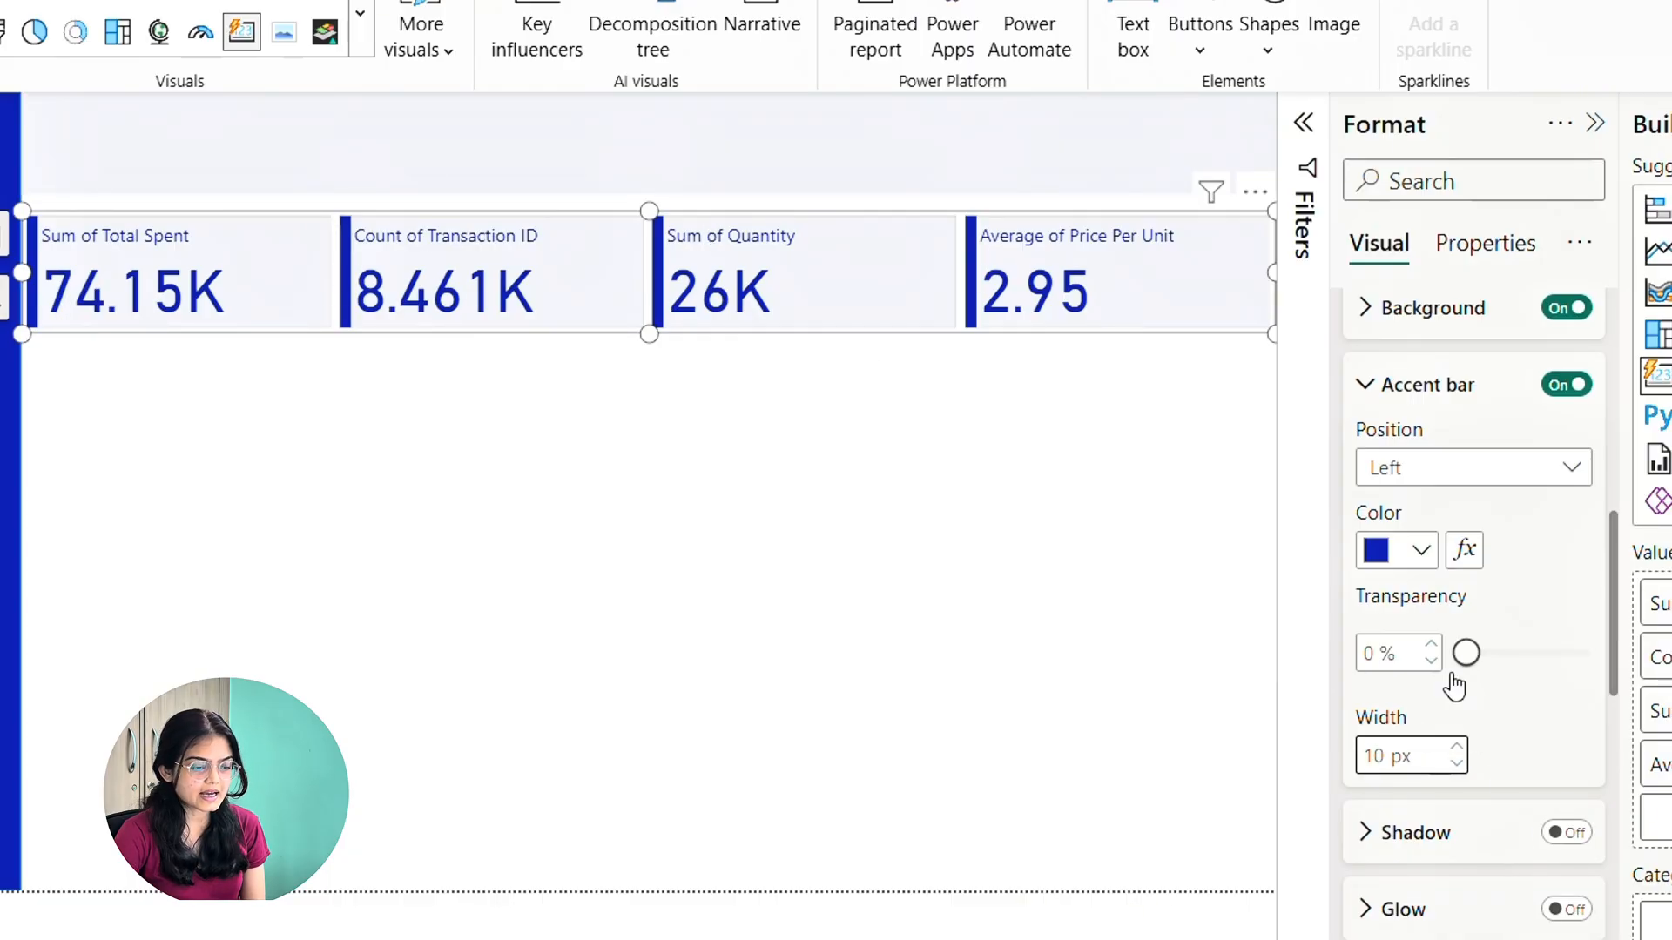
scroll(1414, 926, down, 2)
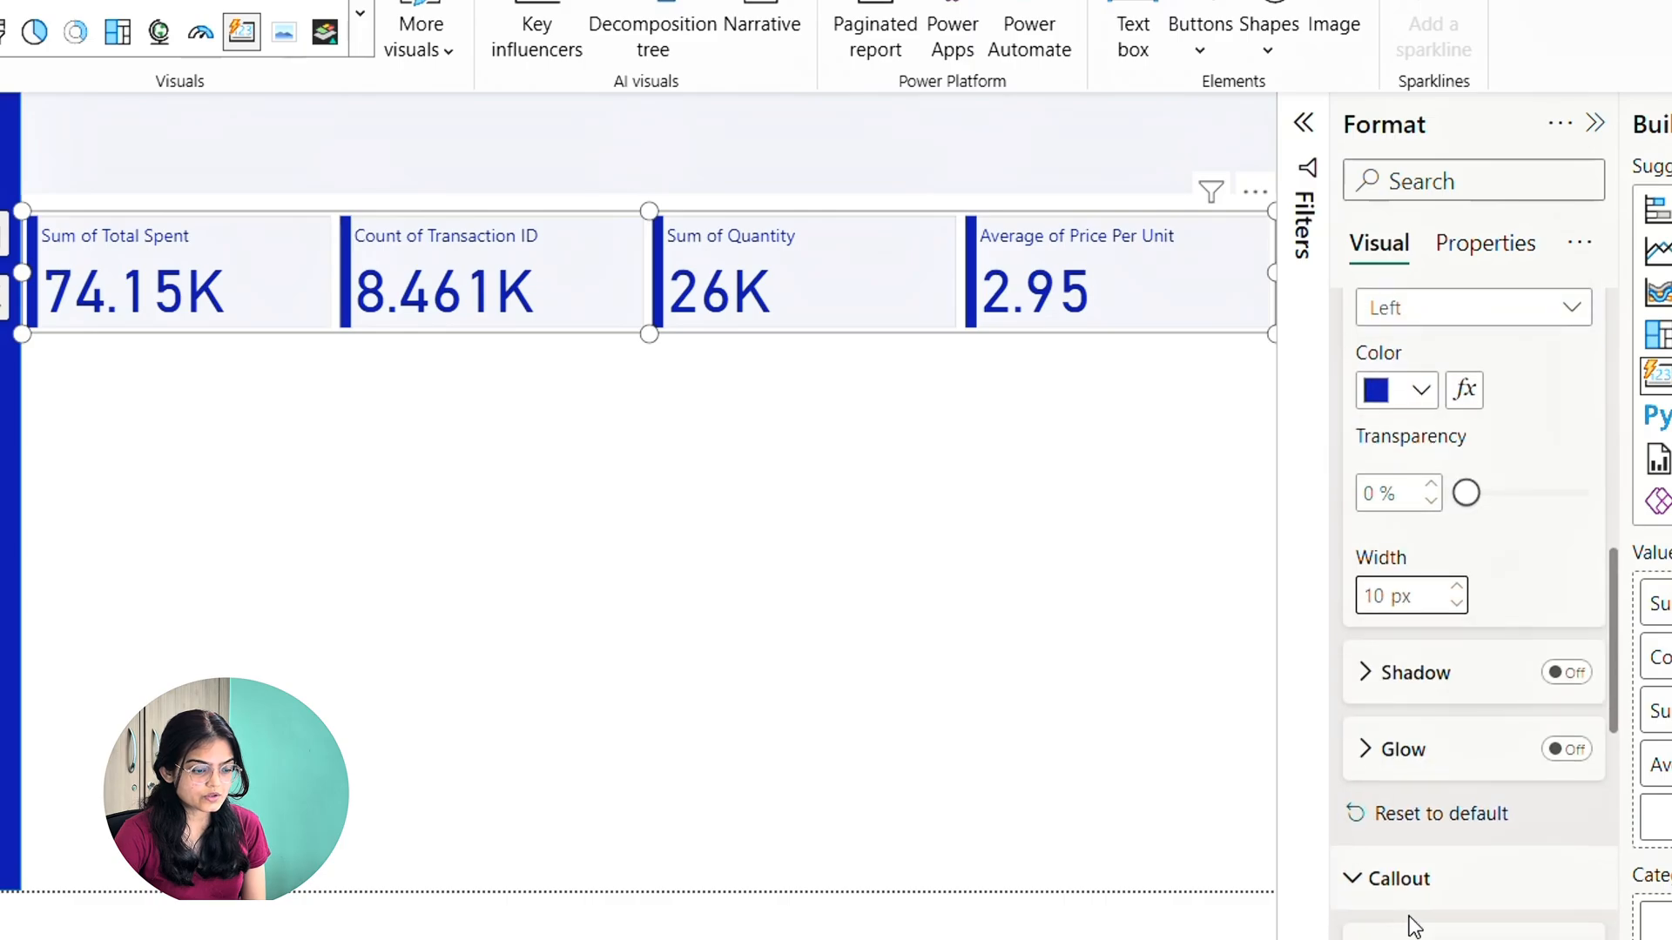
click(1063, 571)
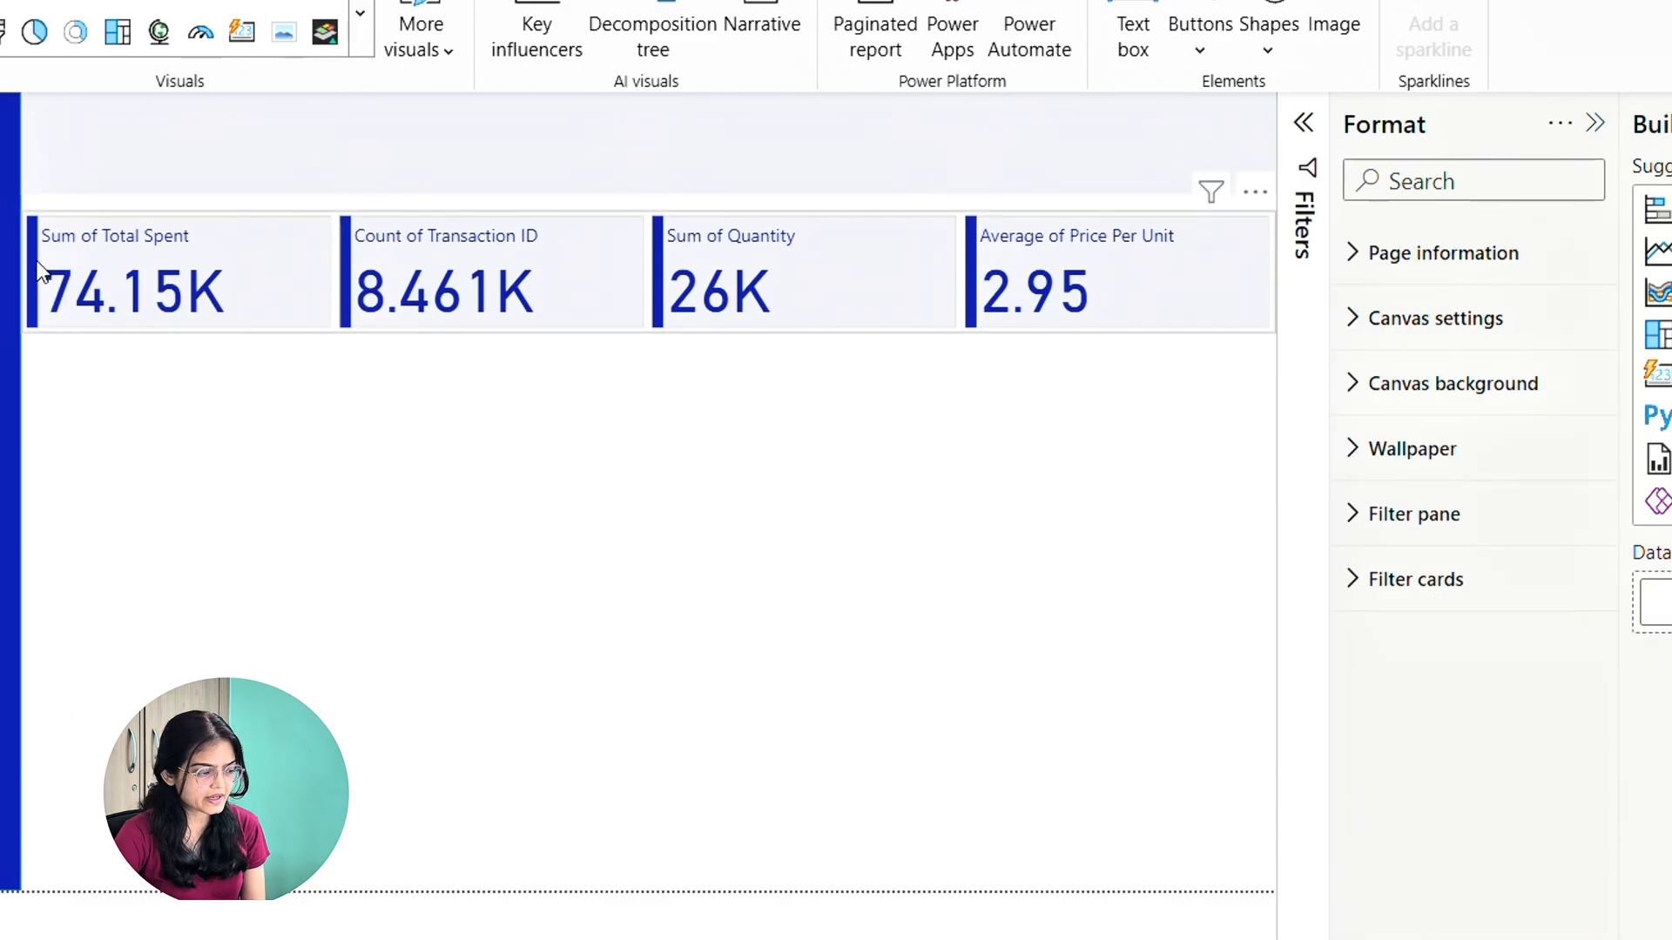
click(1193, 296)
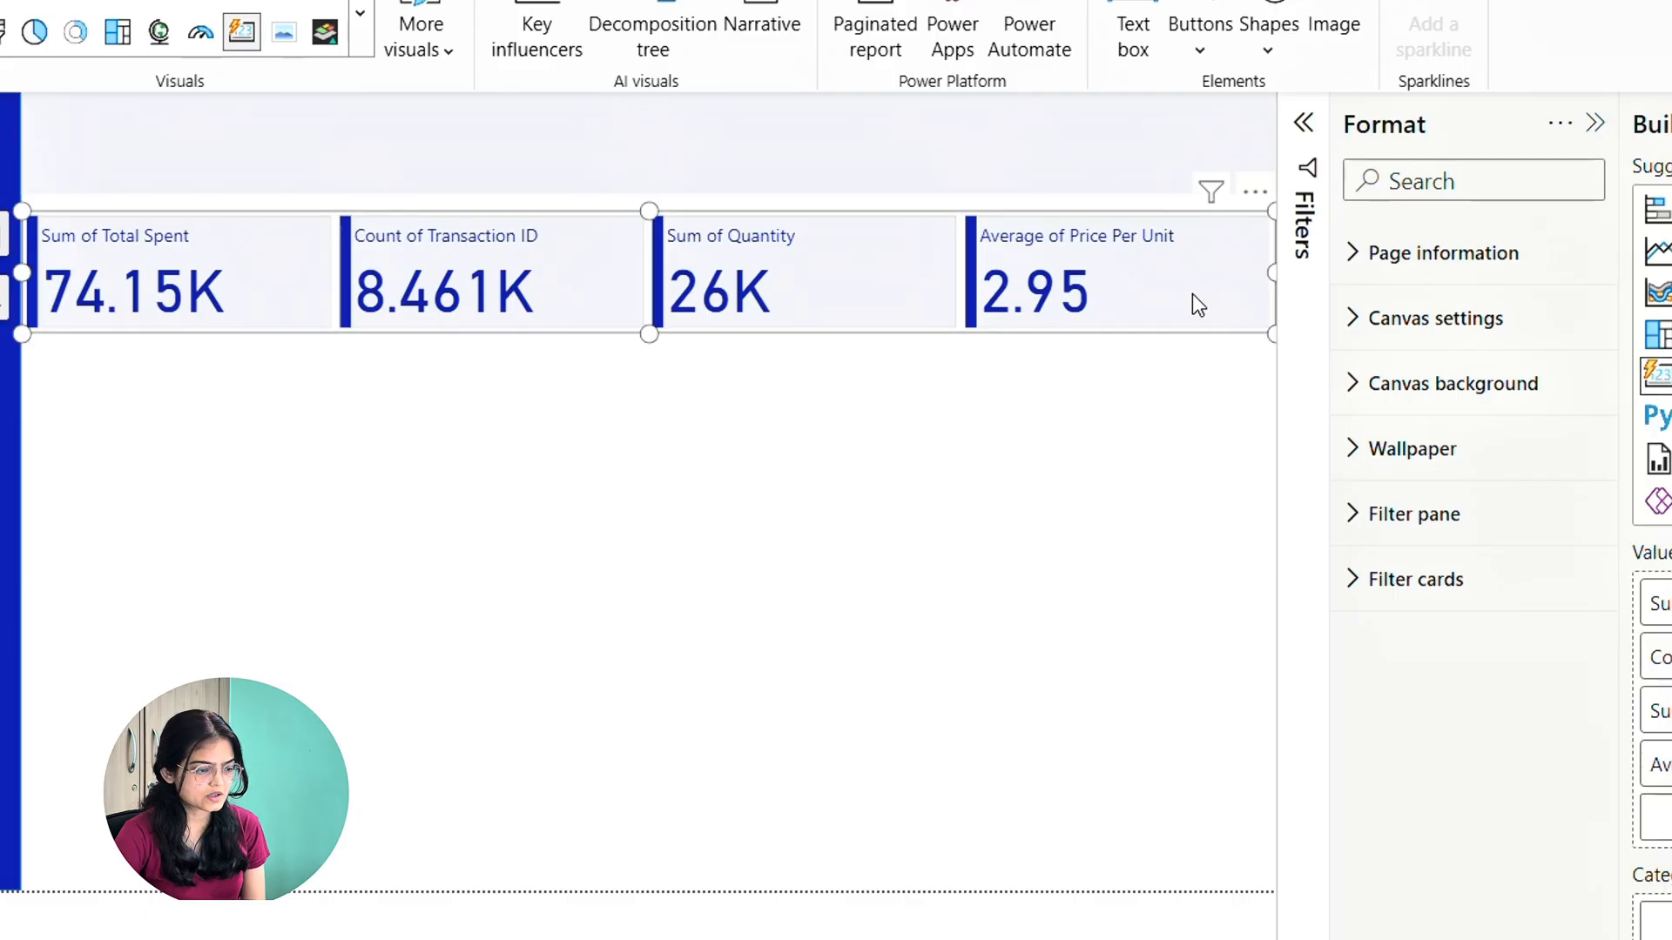
Set the uniform padding of the callouts on all cards to 7 px
scroll(1480, 697, down, 5)
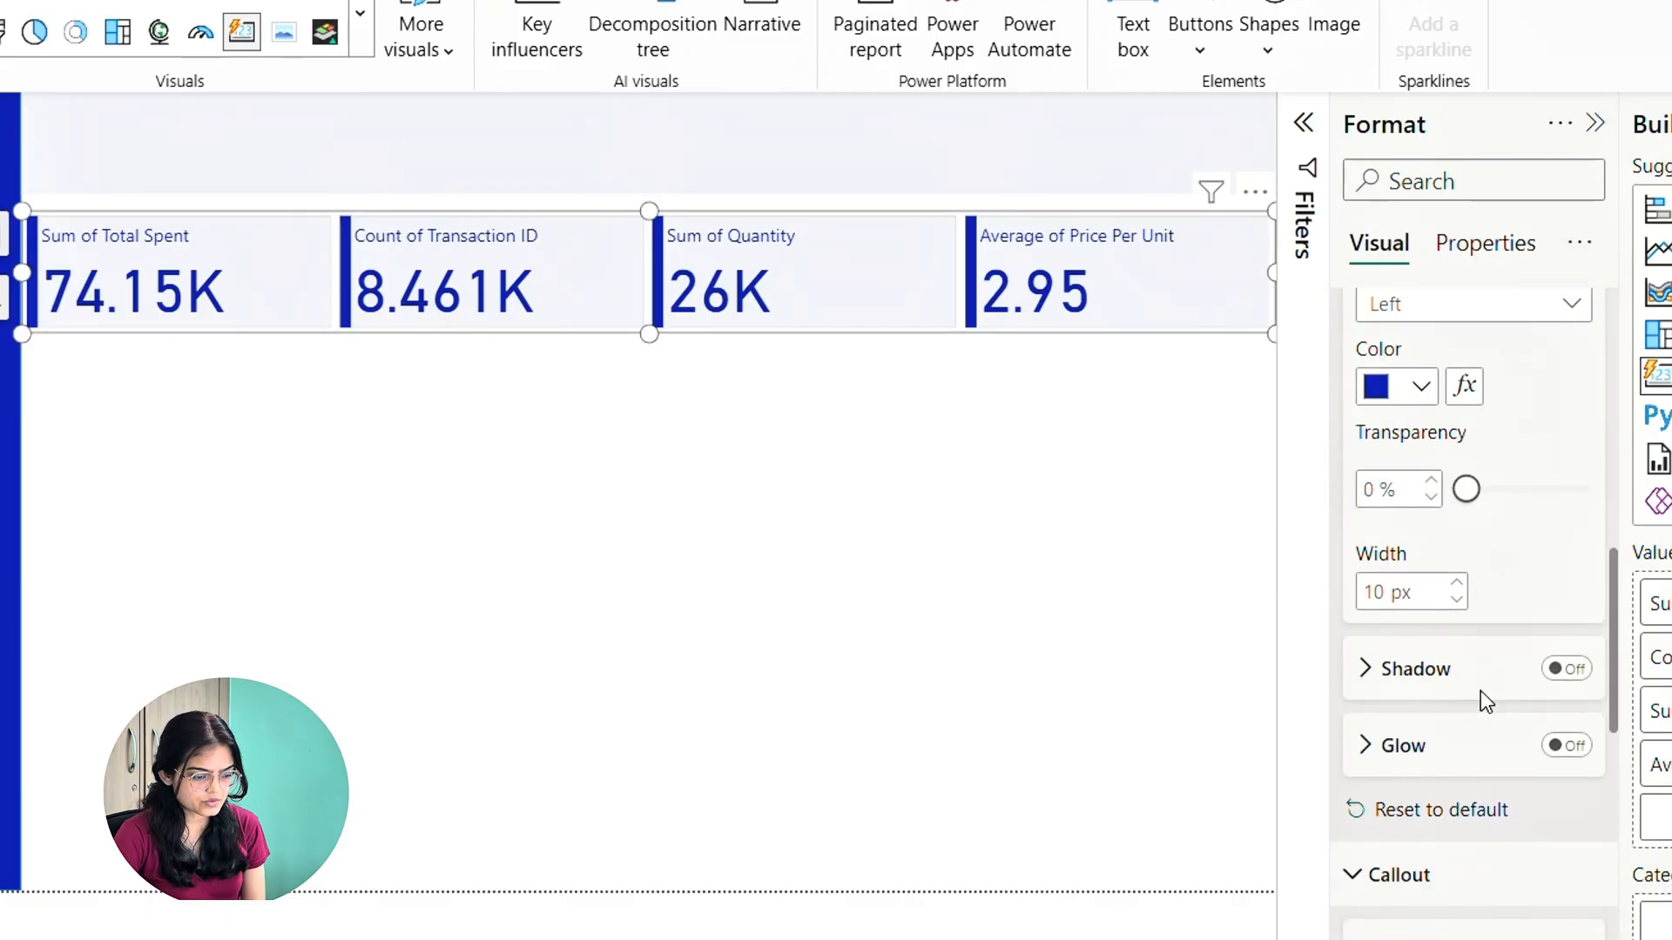
scroll(1481, 697, up, 5)
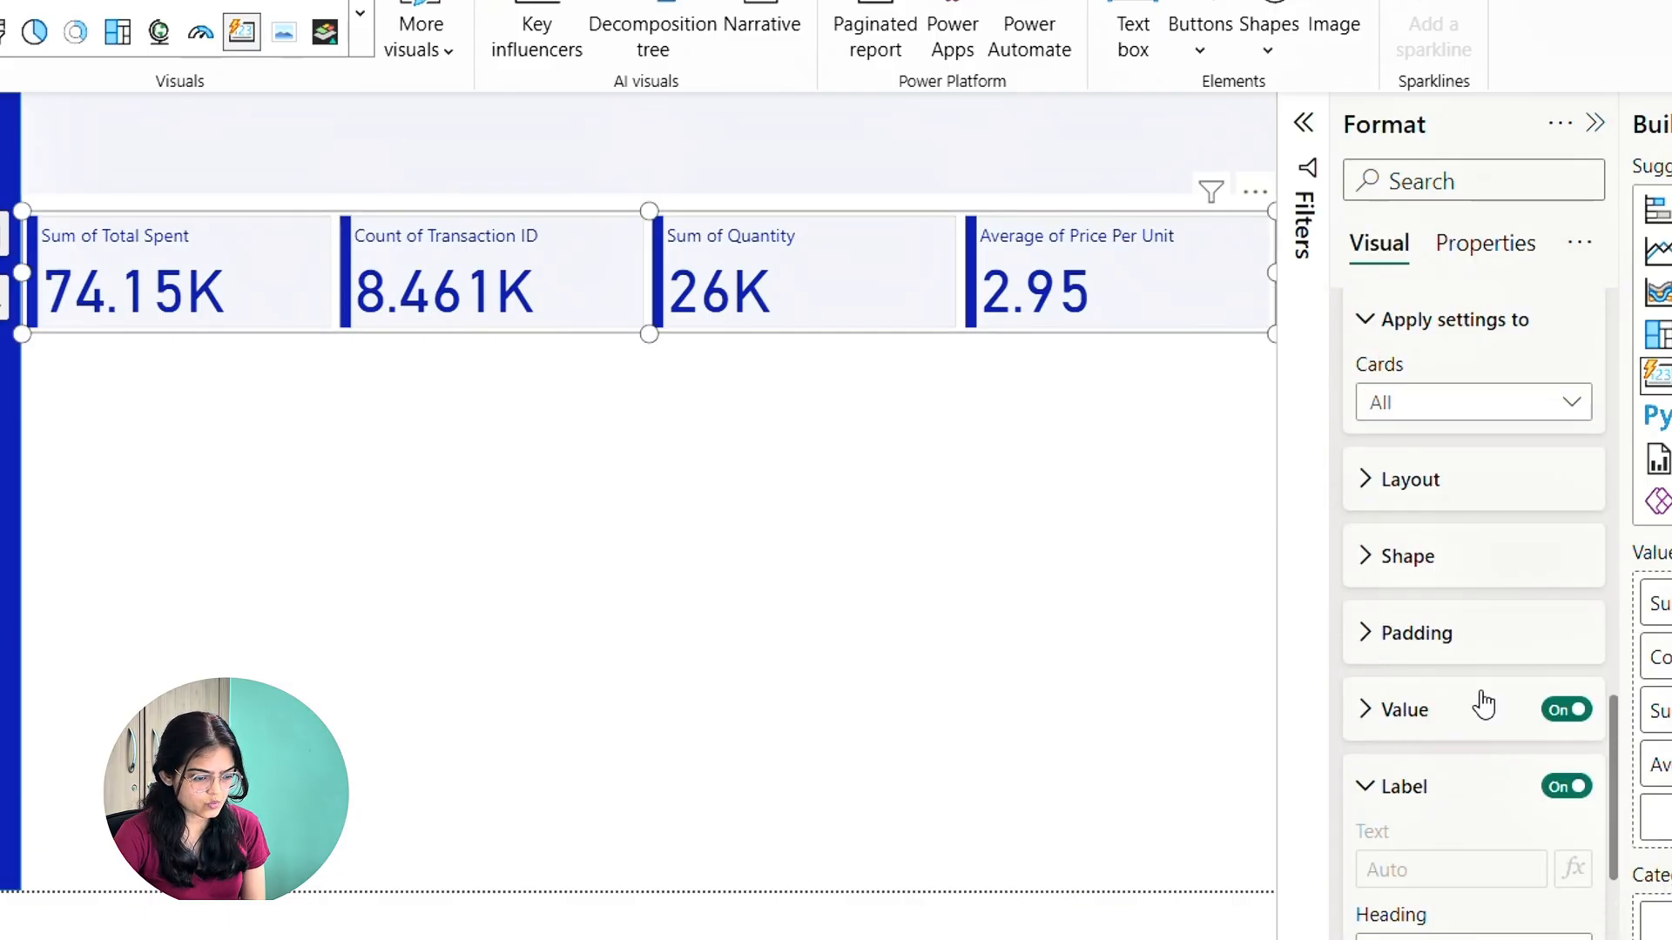
click(1375, 635)
scroll(1393, 610, down, 2)
click(1456, 546)
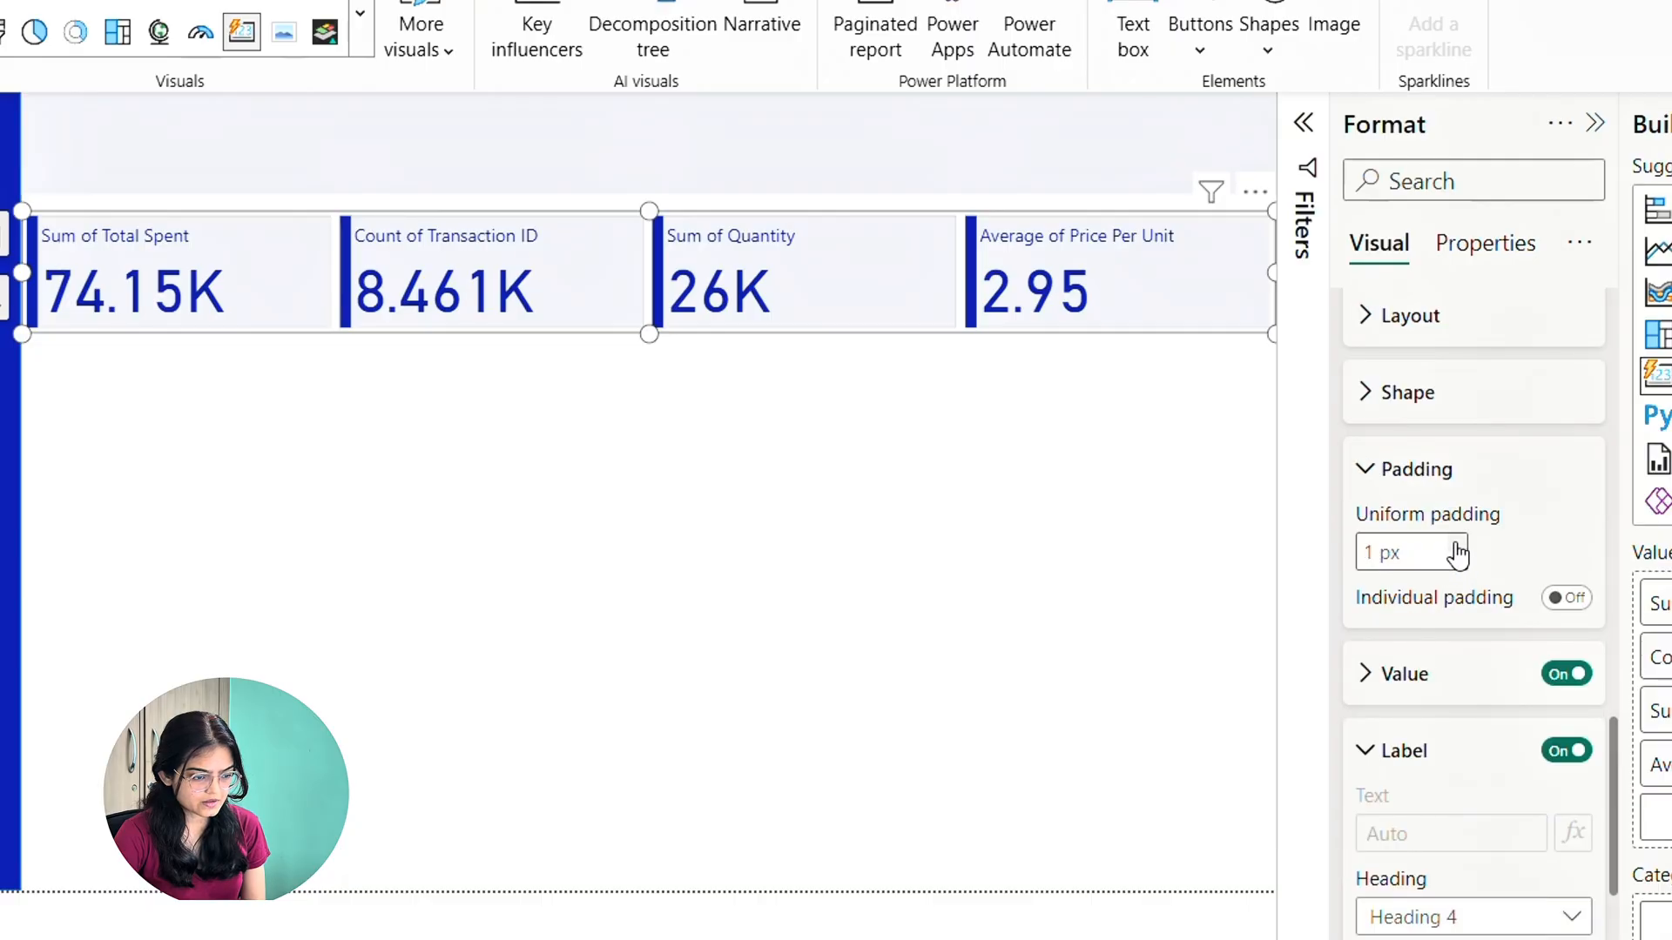
click(1457, 546)
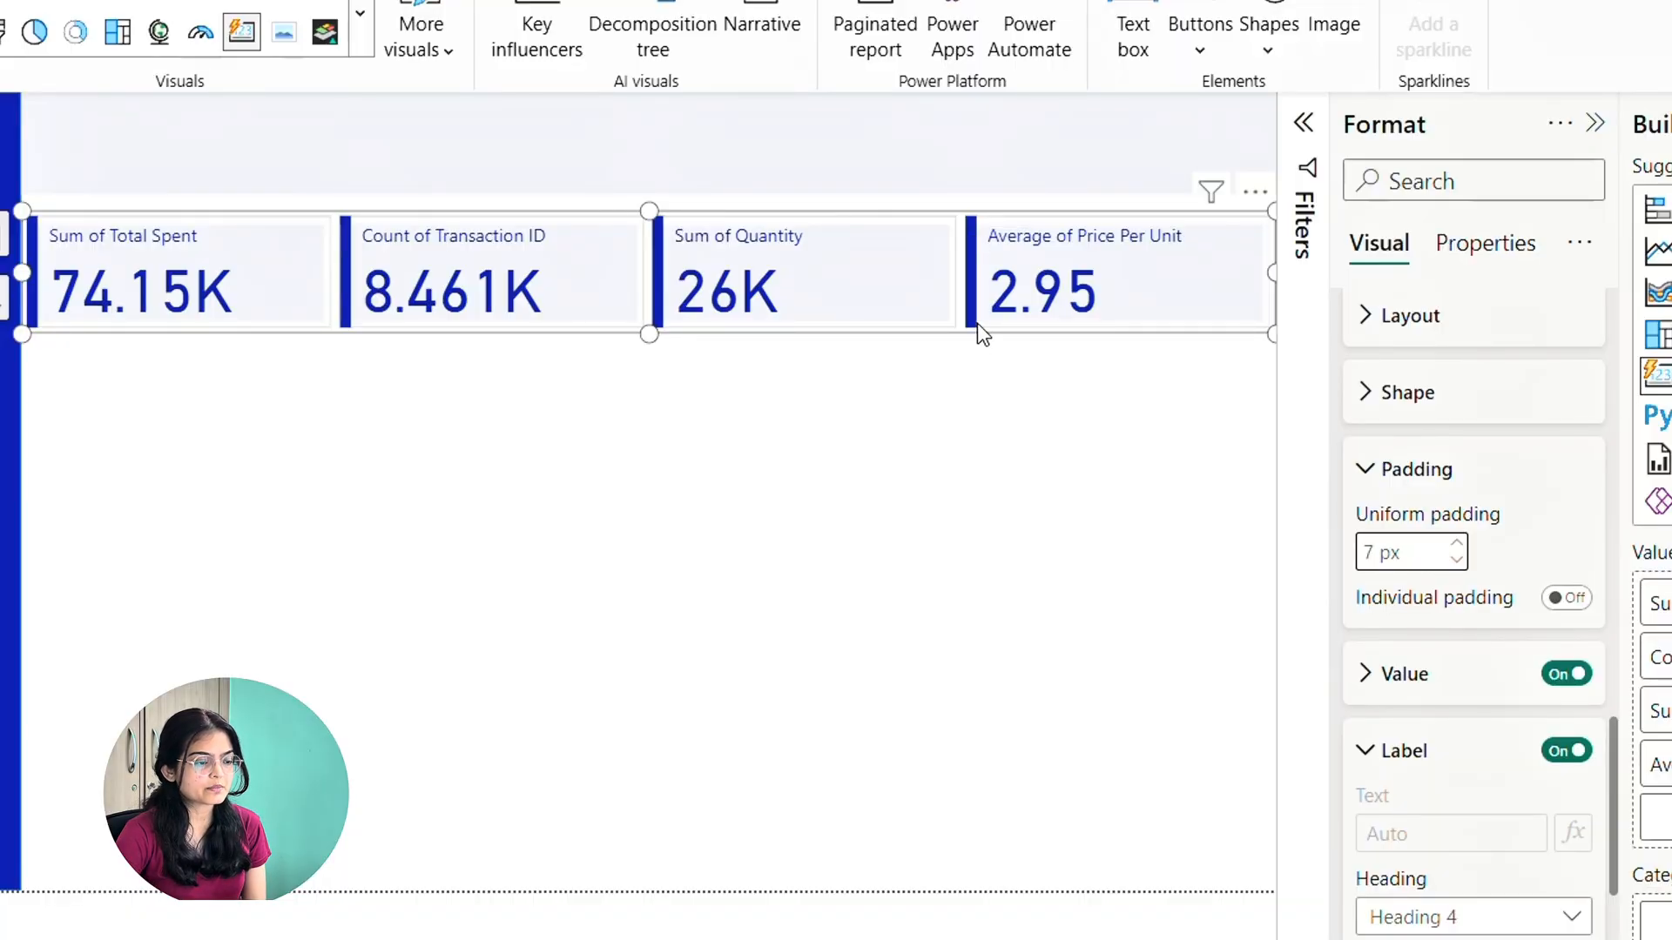
click(1052, 420)
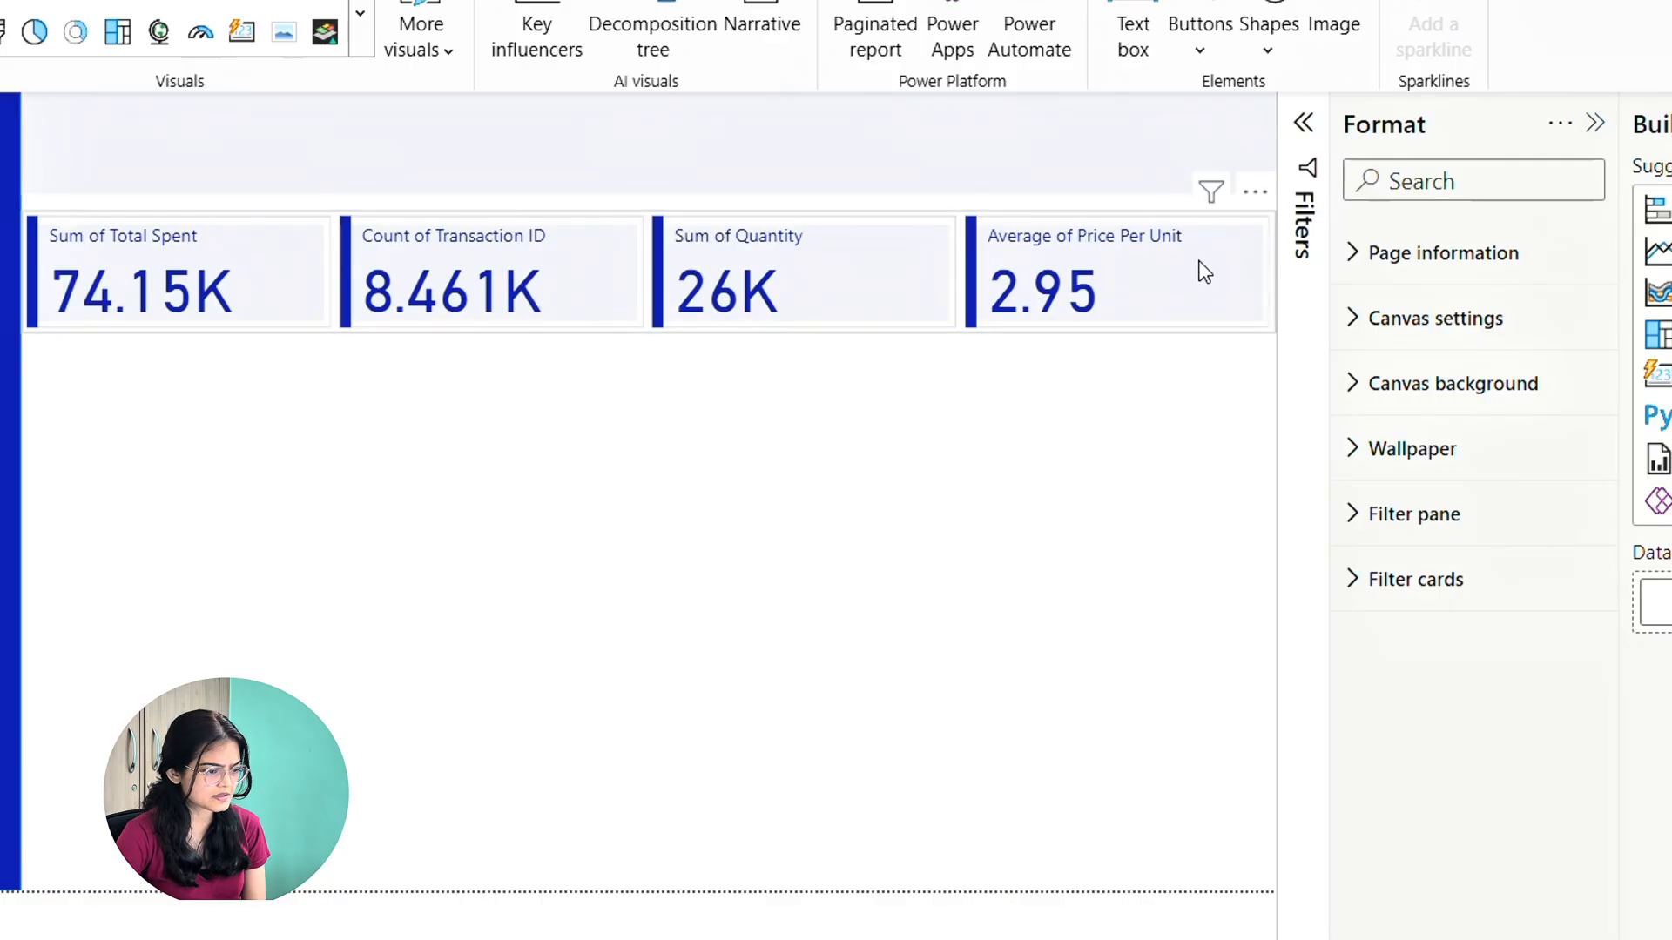
Change the background fill of all cards to the recently used light grey, matching the callout background
click(1268, 243)
scroll(1474, 739, down, 5)
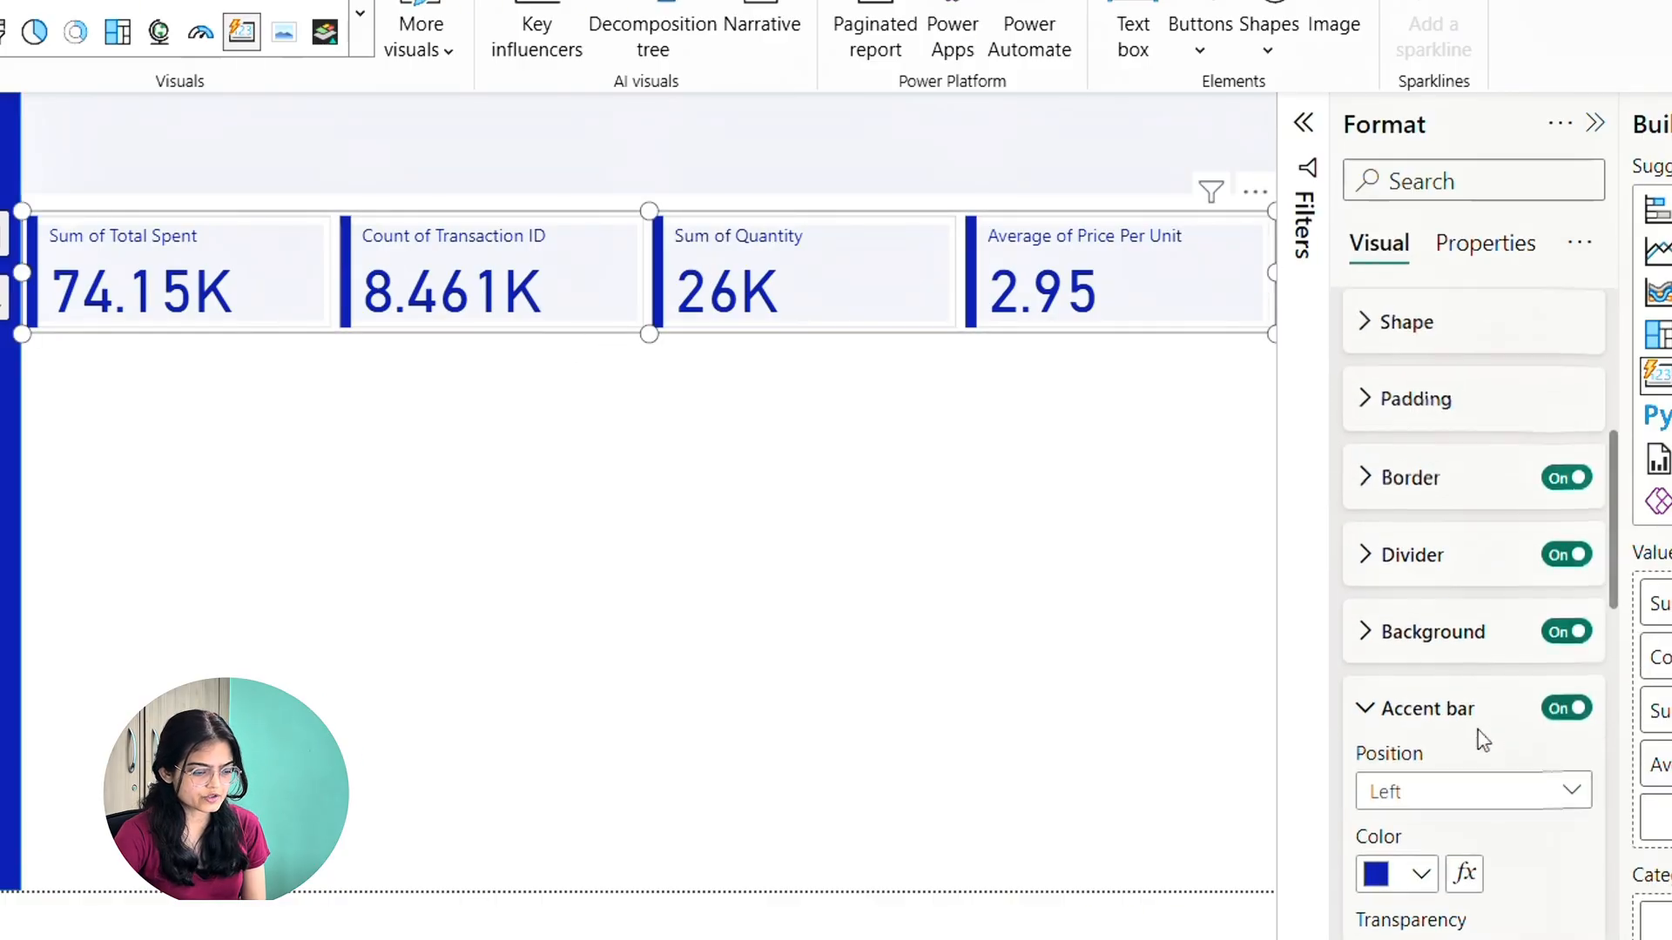
click(1564, 631)
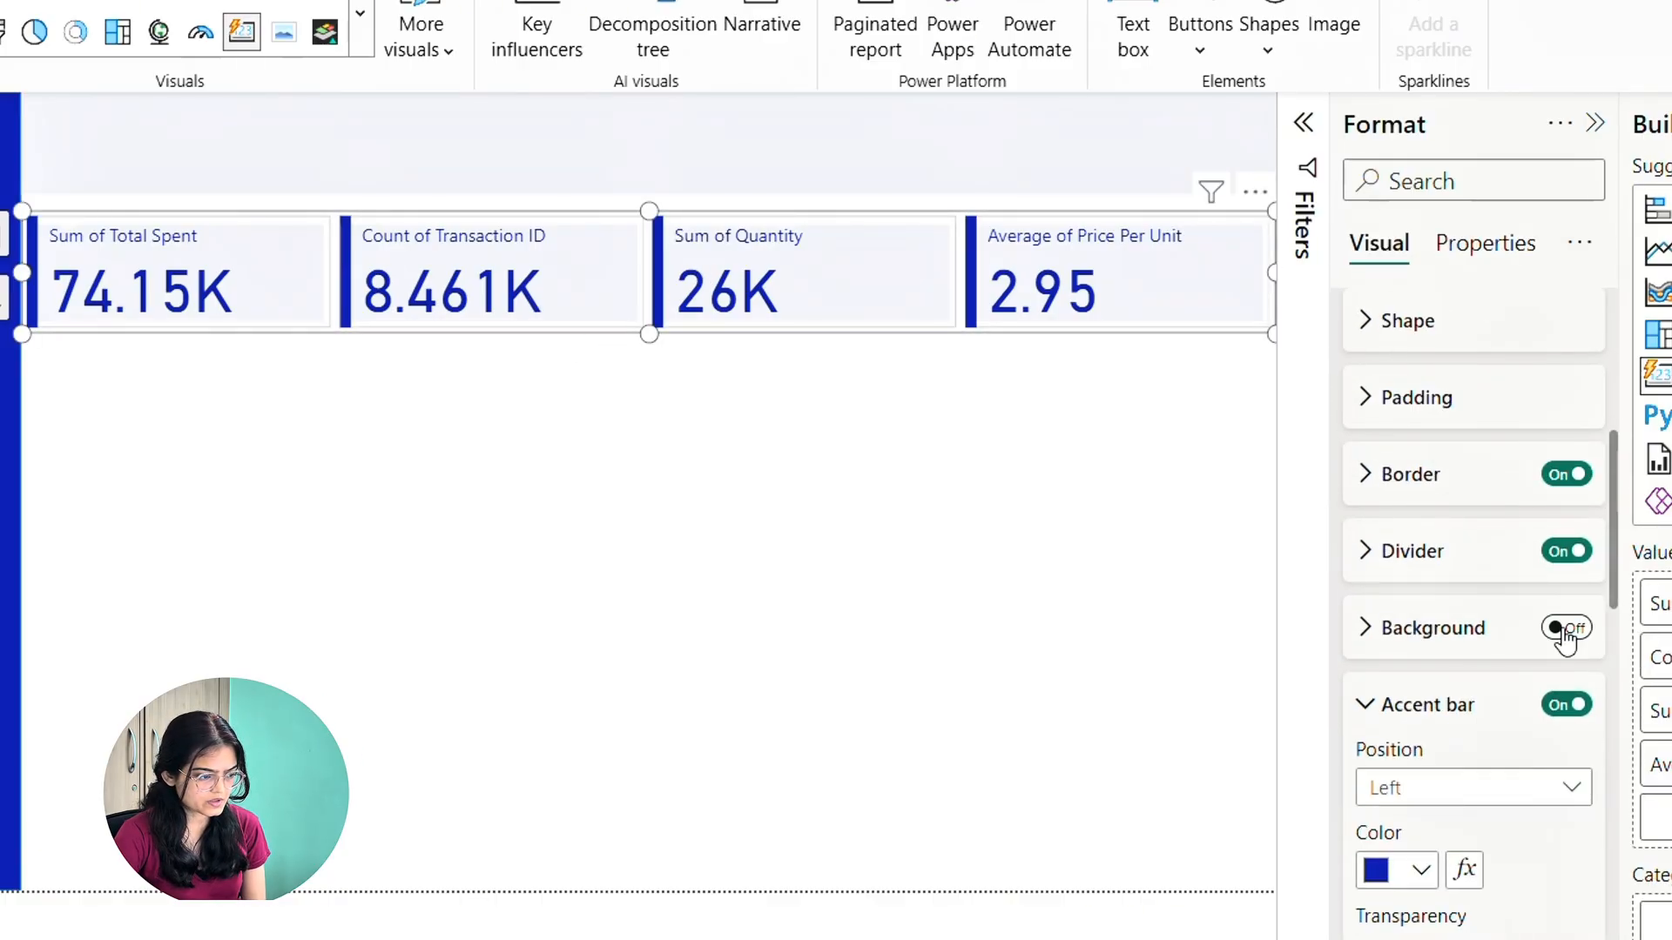
click(1564, 632)
click(1421, 711)
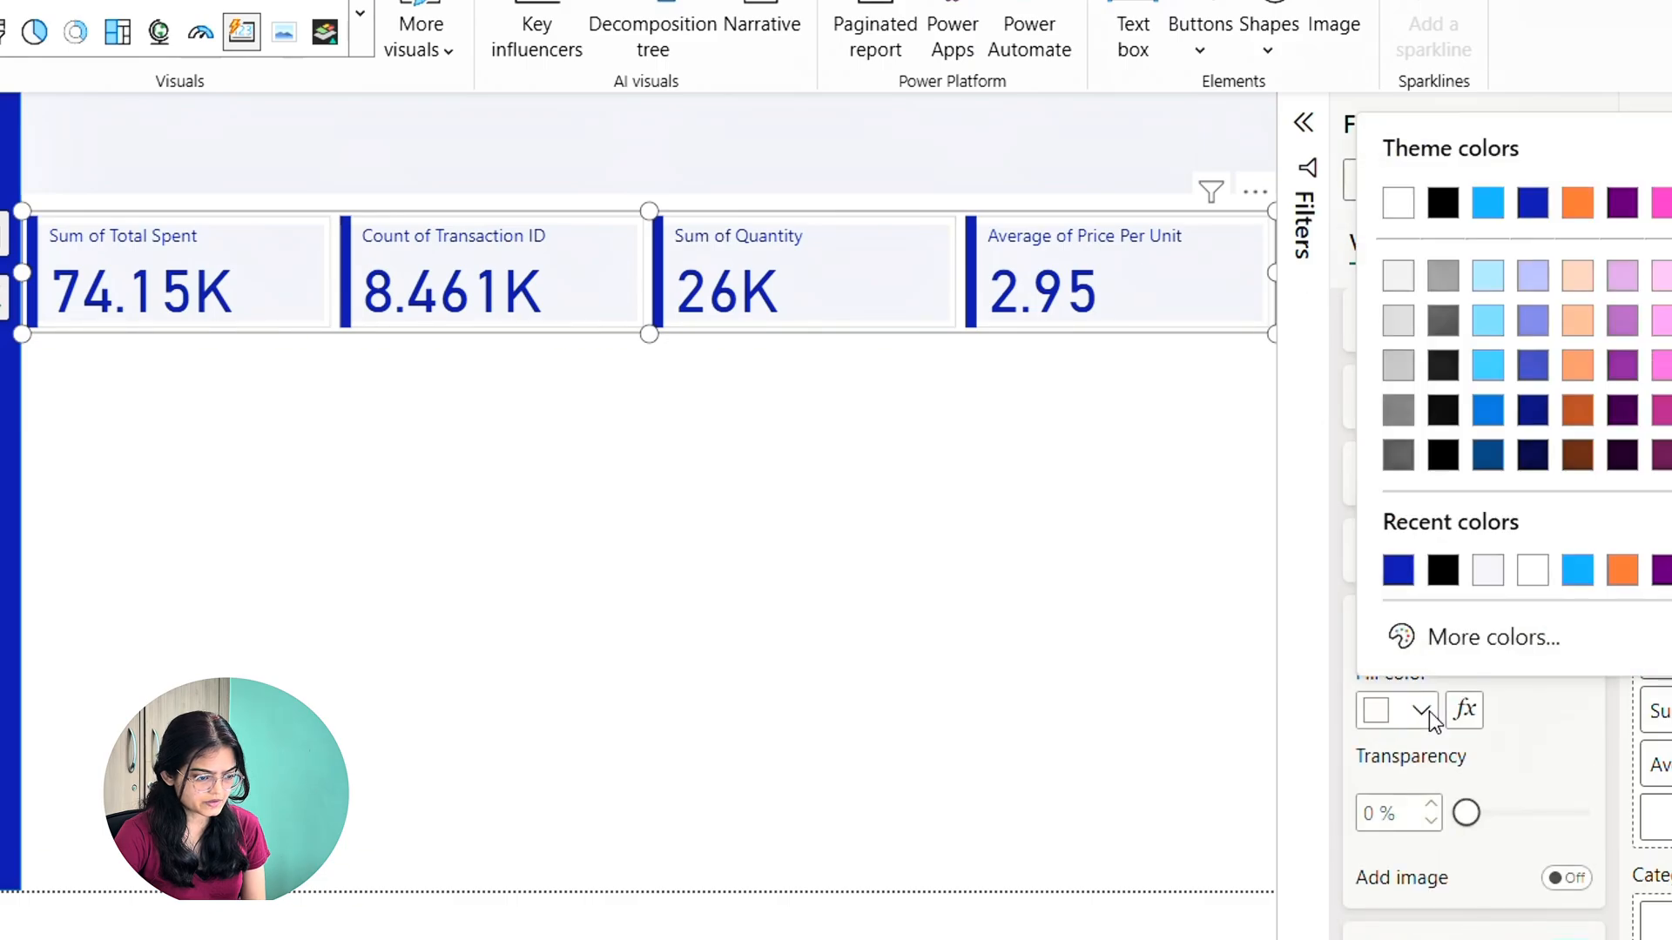
click(1487, 573)
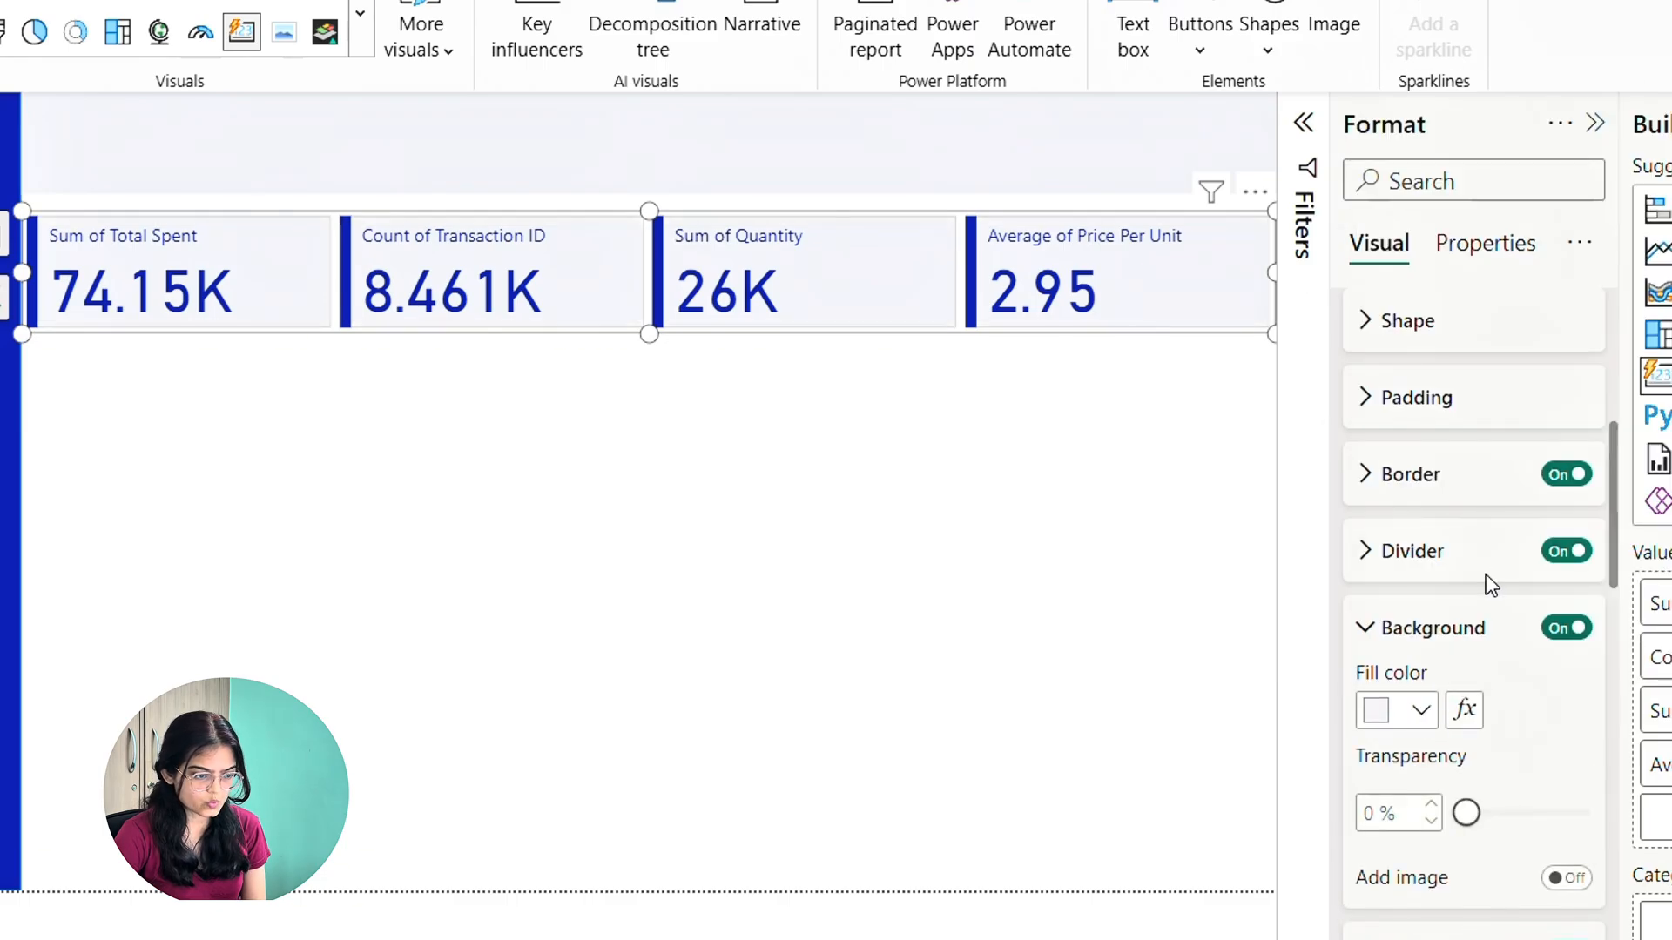
click(1148, 582)
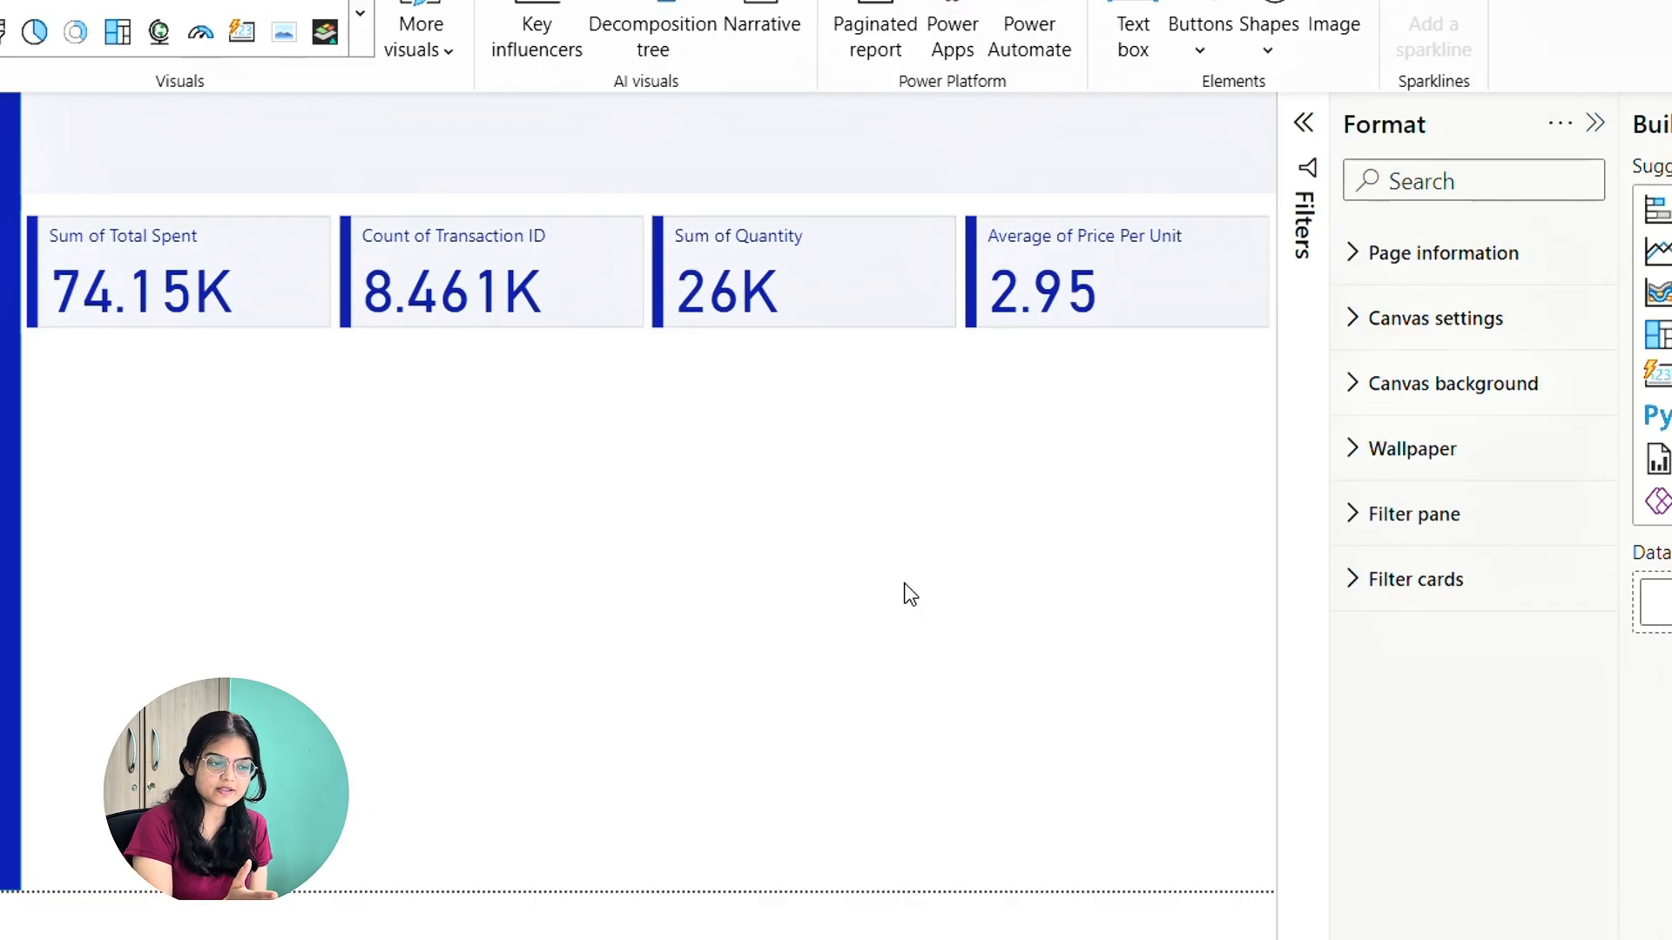
Insert a line chart below the KPI cards and reduce its height so it fills only the lower part of the page
click(1227, 245)
click(1080, 447)
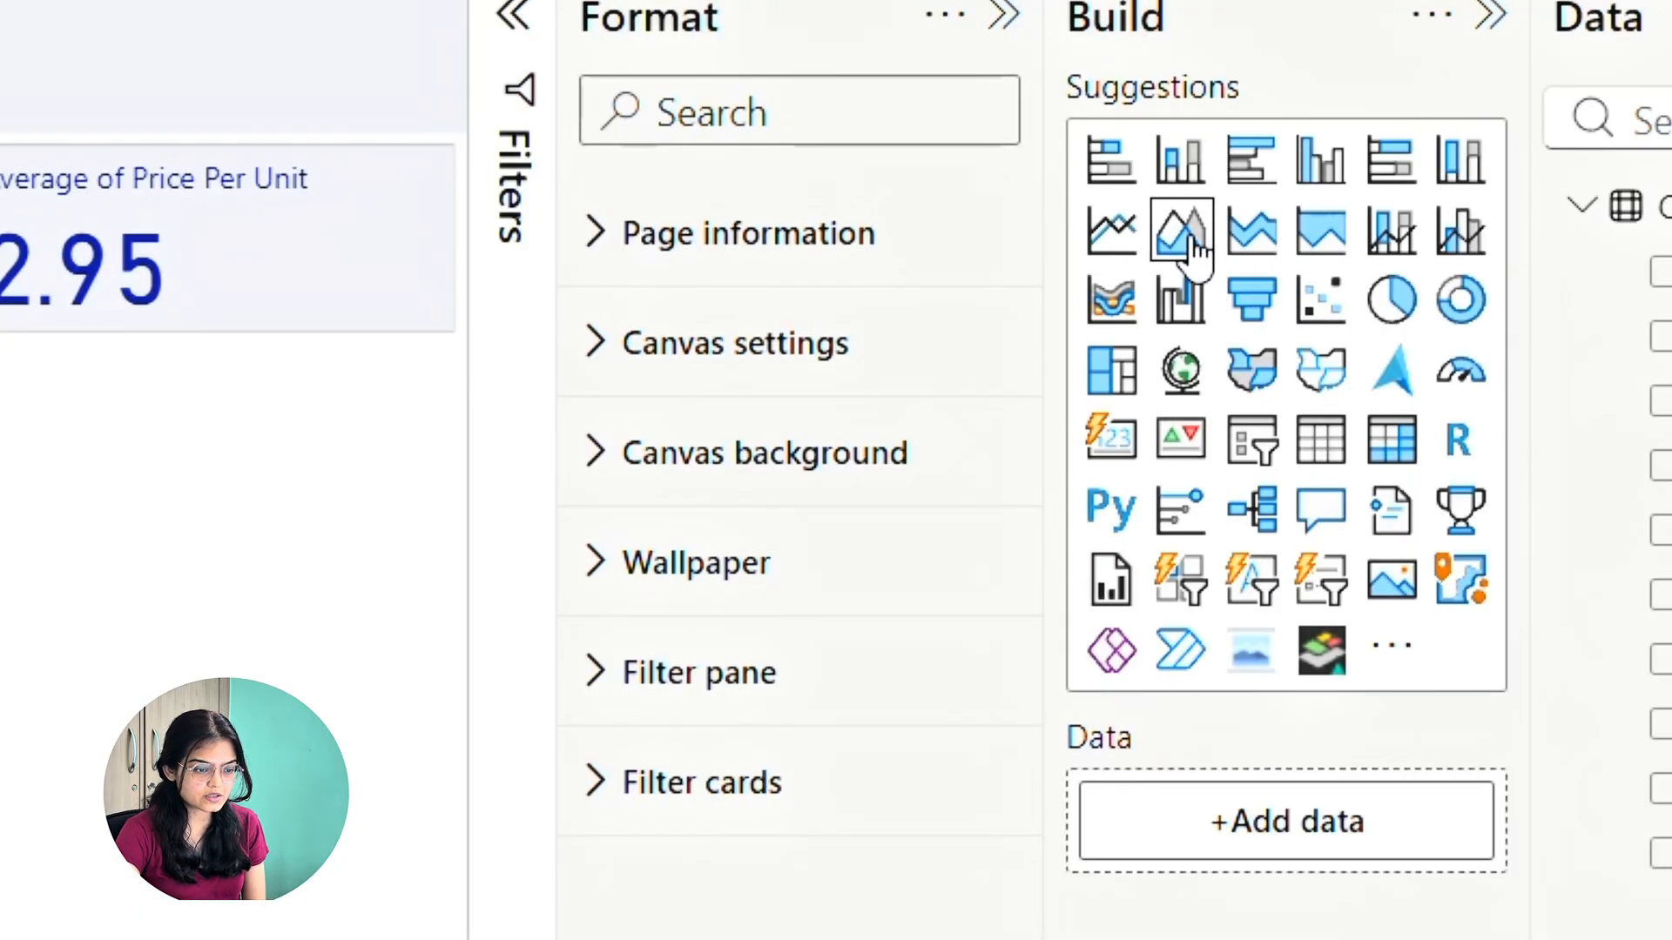
click(1112, 231)
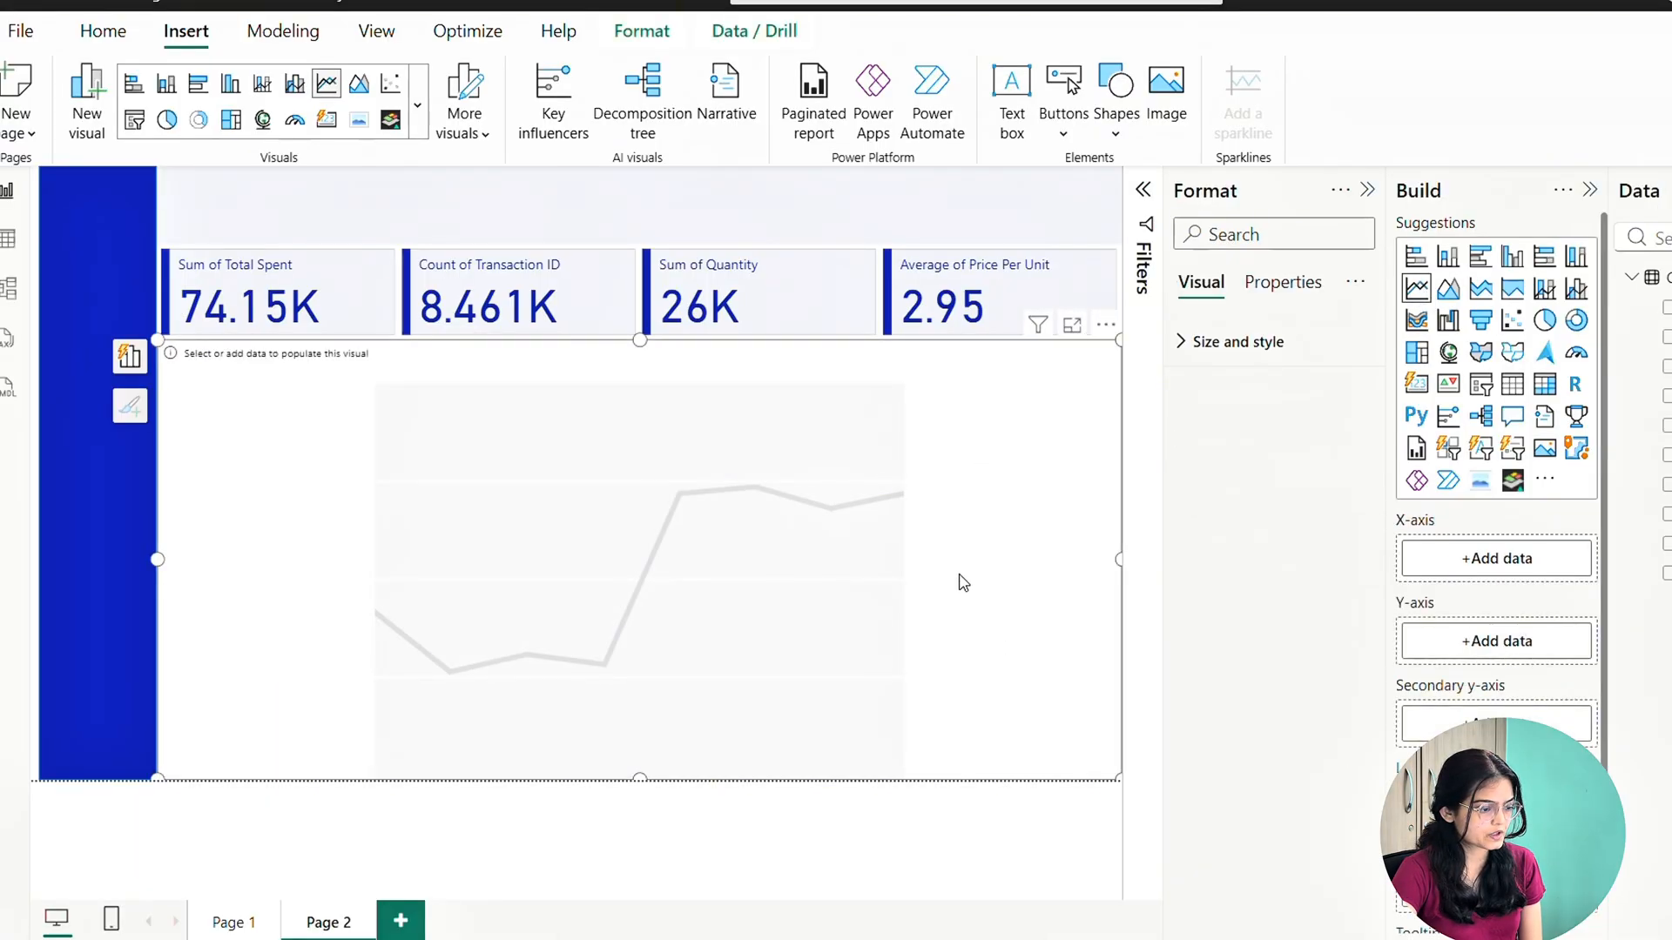
drag(637, 341, 635, 567)
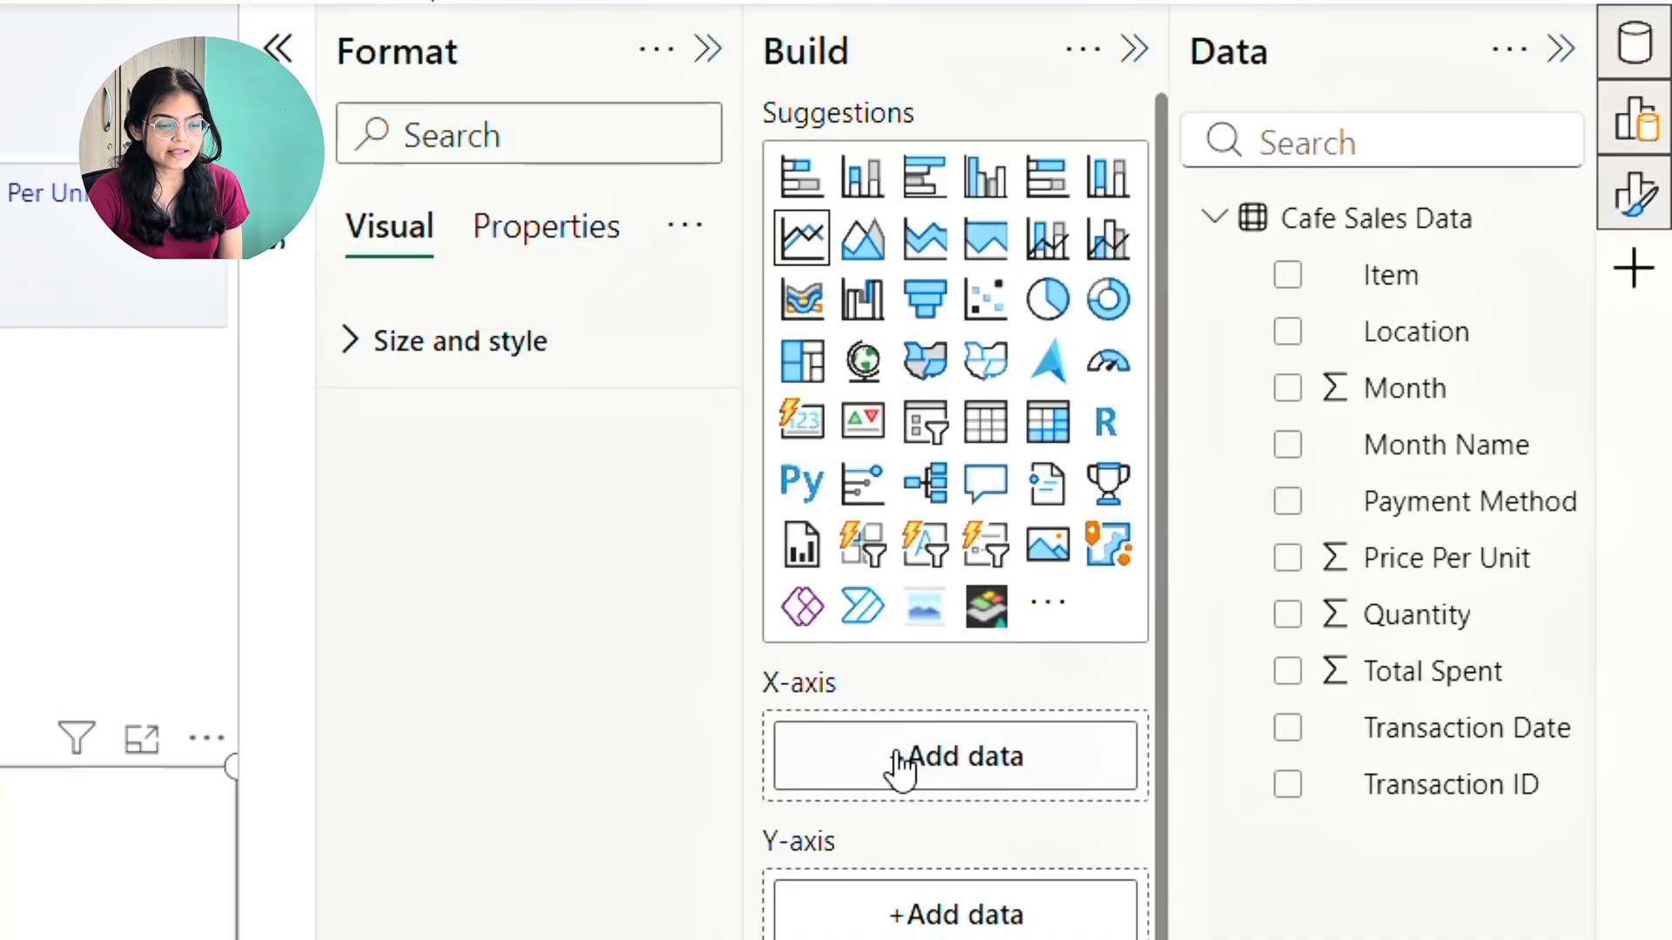
Add the Month Name field to the X-axis of the line chart
drag(1471, 448, 1026, 776)
click(1019, 771)
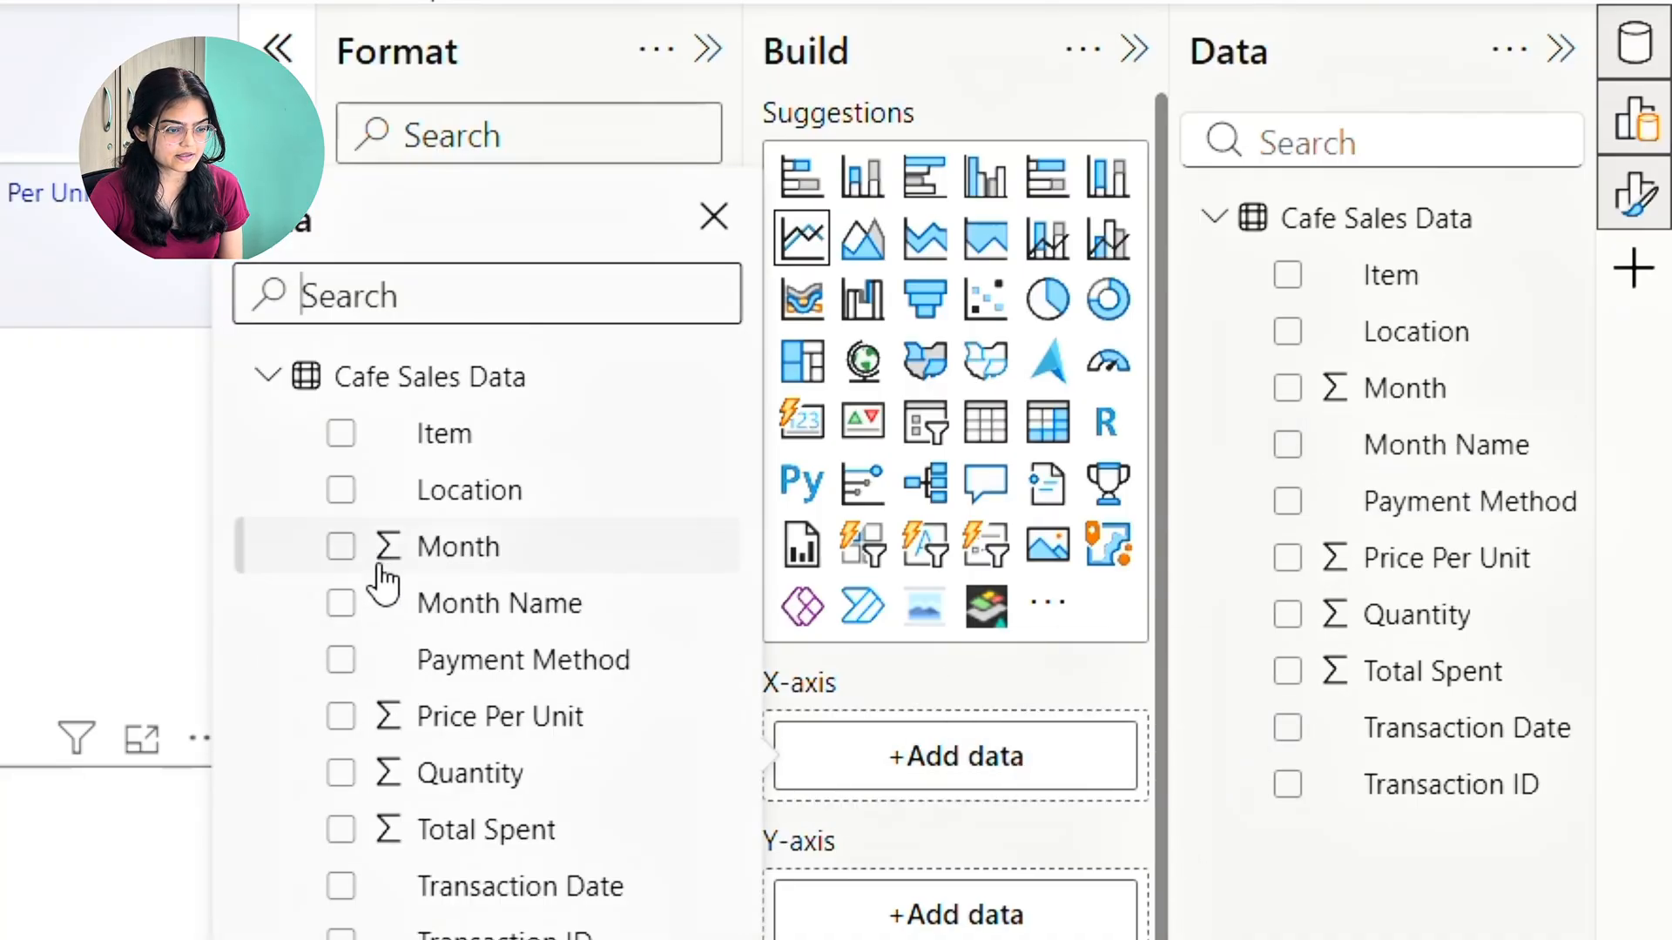
click(338, 609)
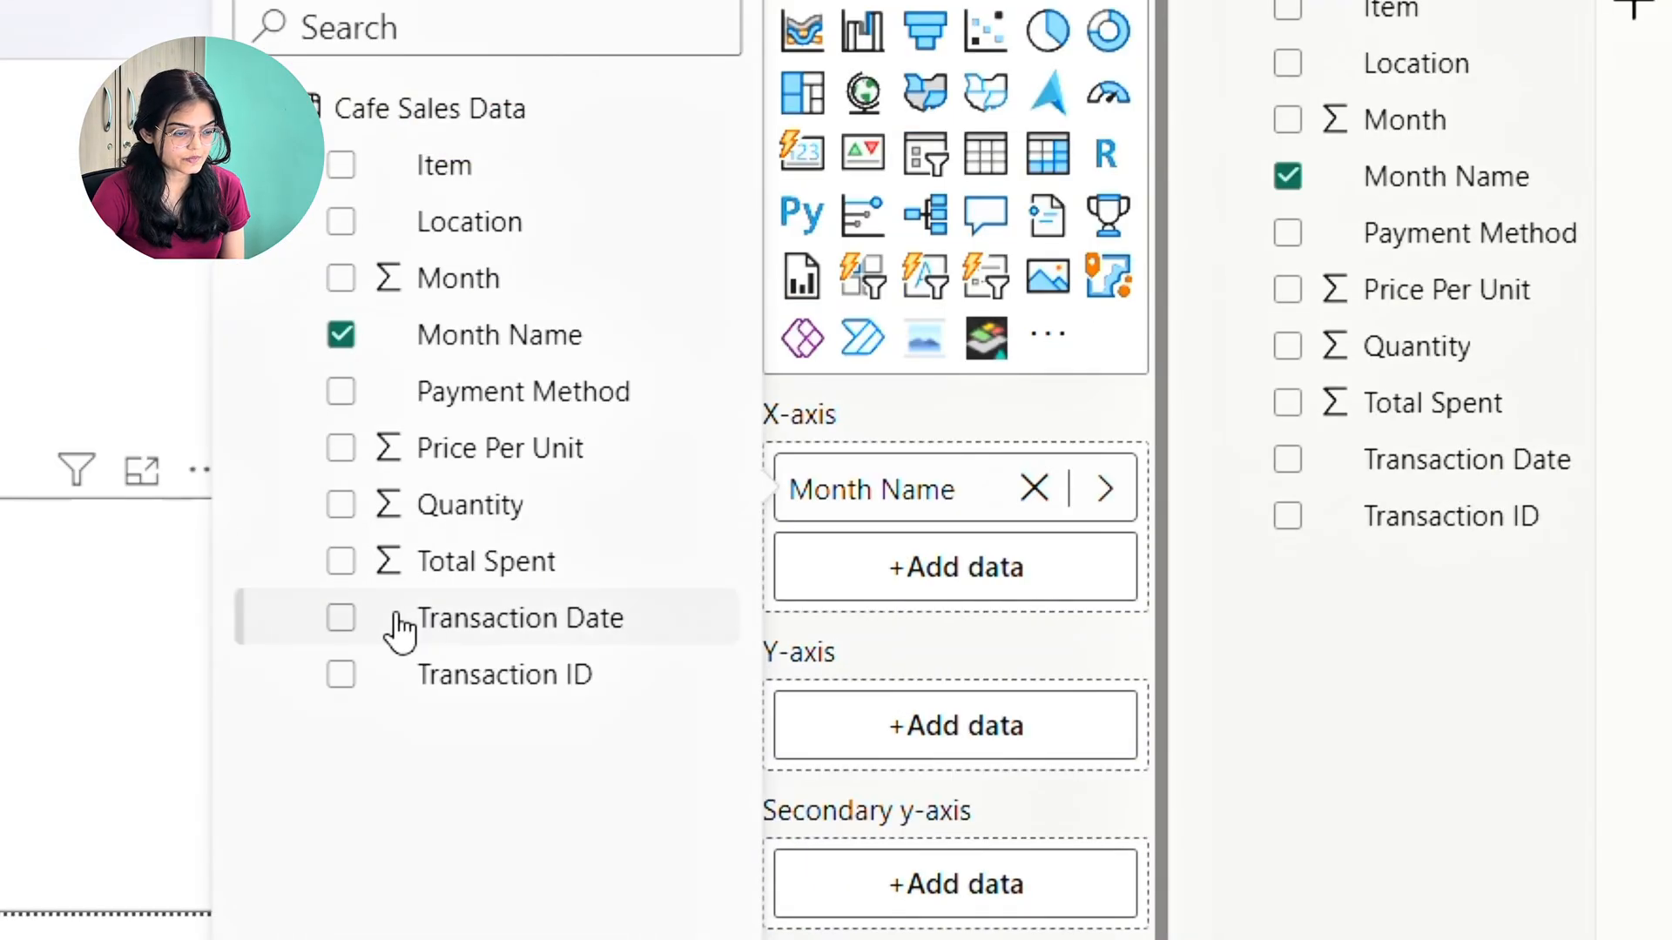
Add Total Spent and Quantity to the line chart's Y-axis, keeping only Month Name on the X-axis
click(342, 565)
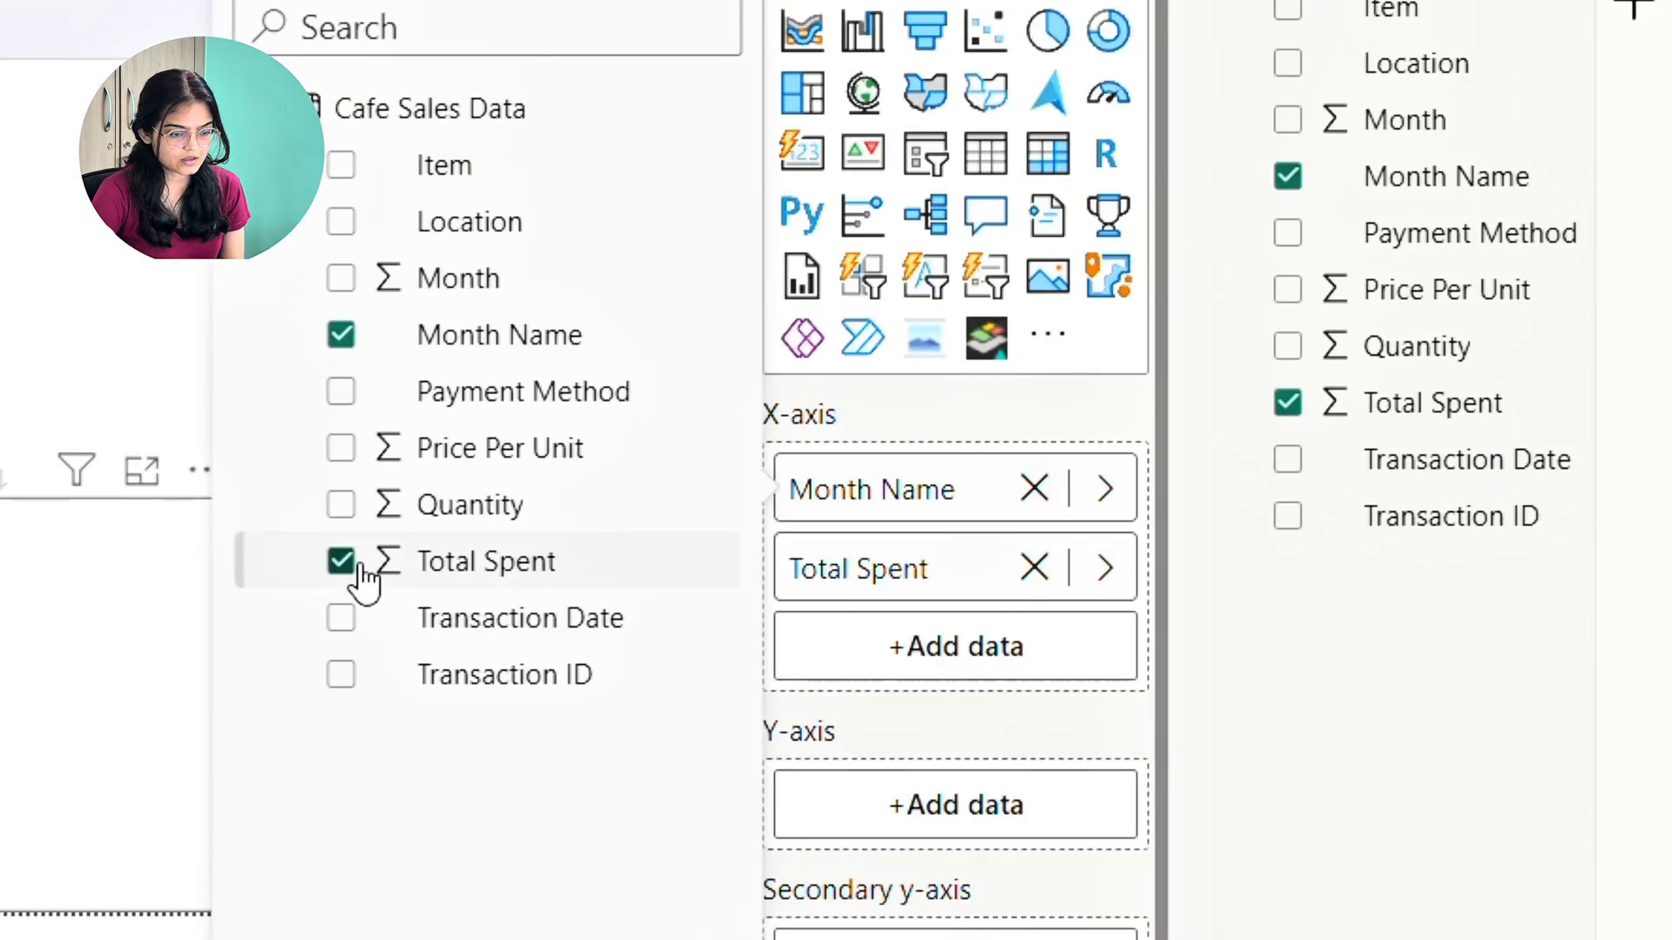
click(1033, 567)
click(904, 736)
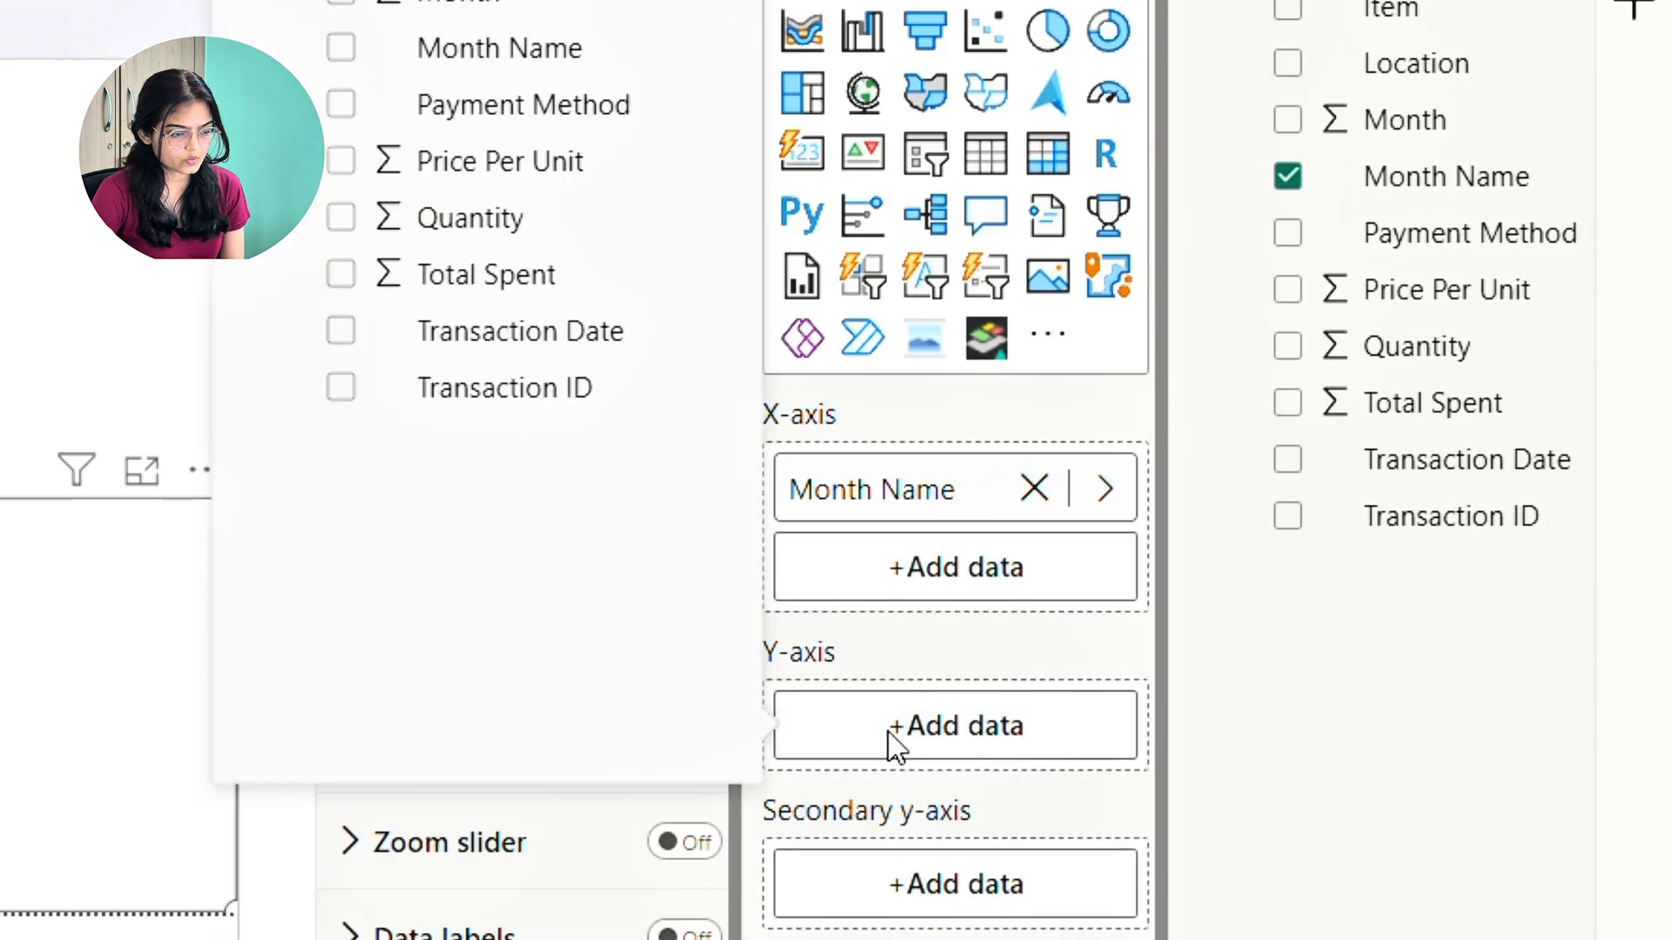
click(340, 274)
click(341, 219)
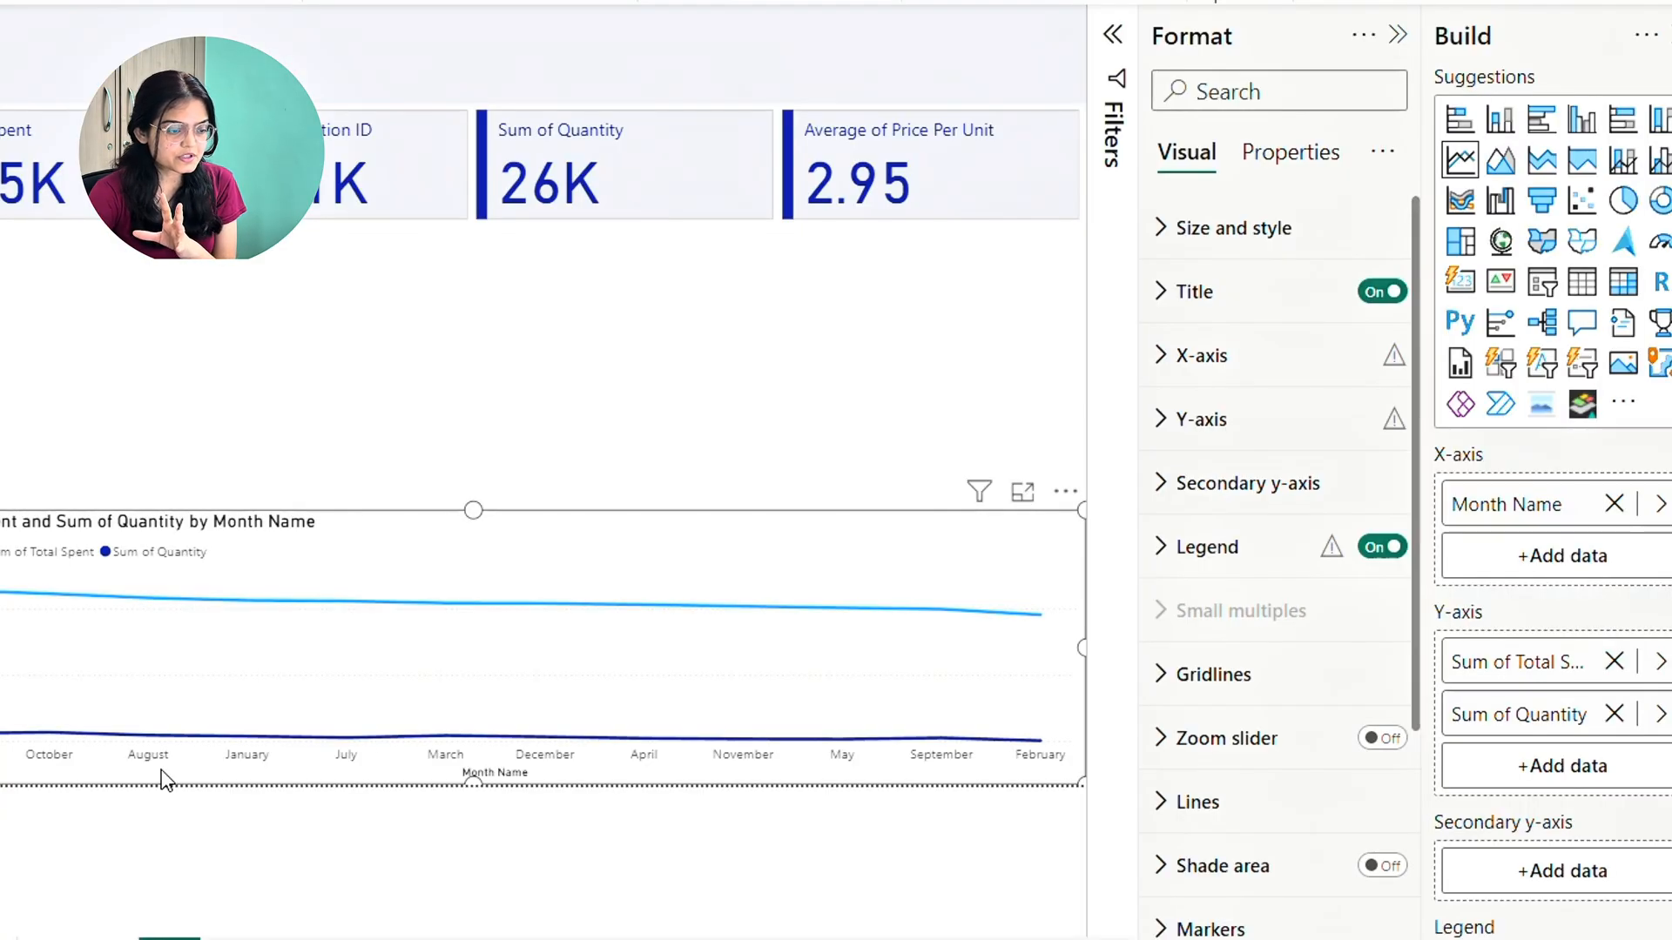
click(1062, 494)
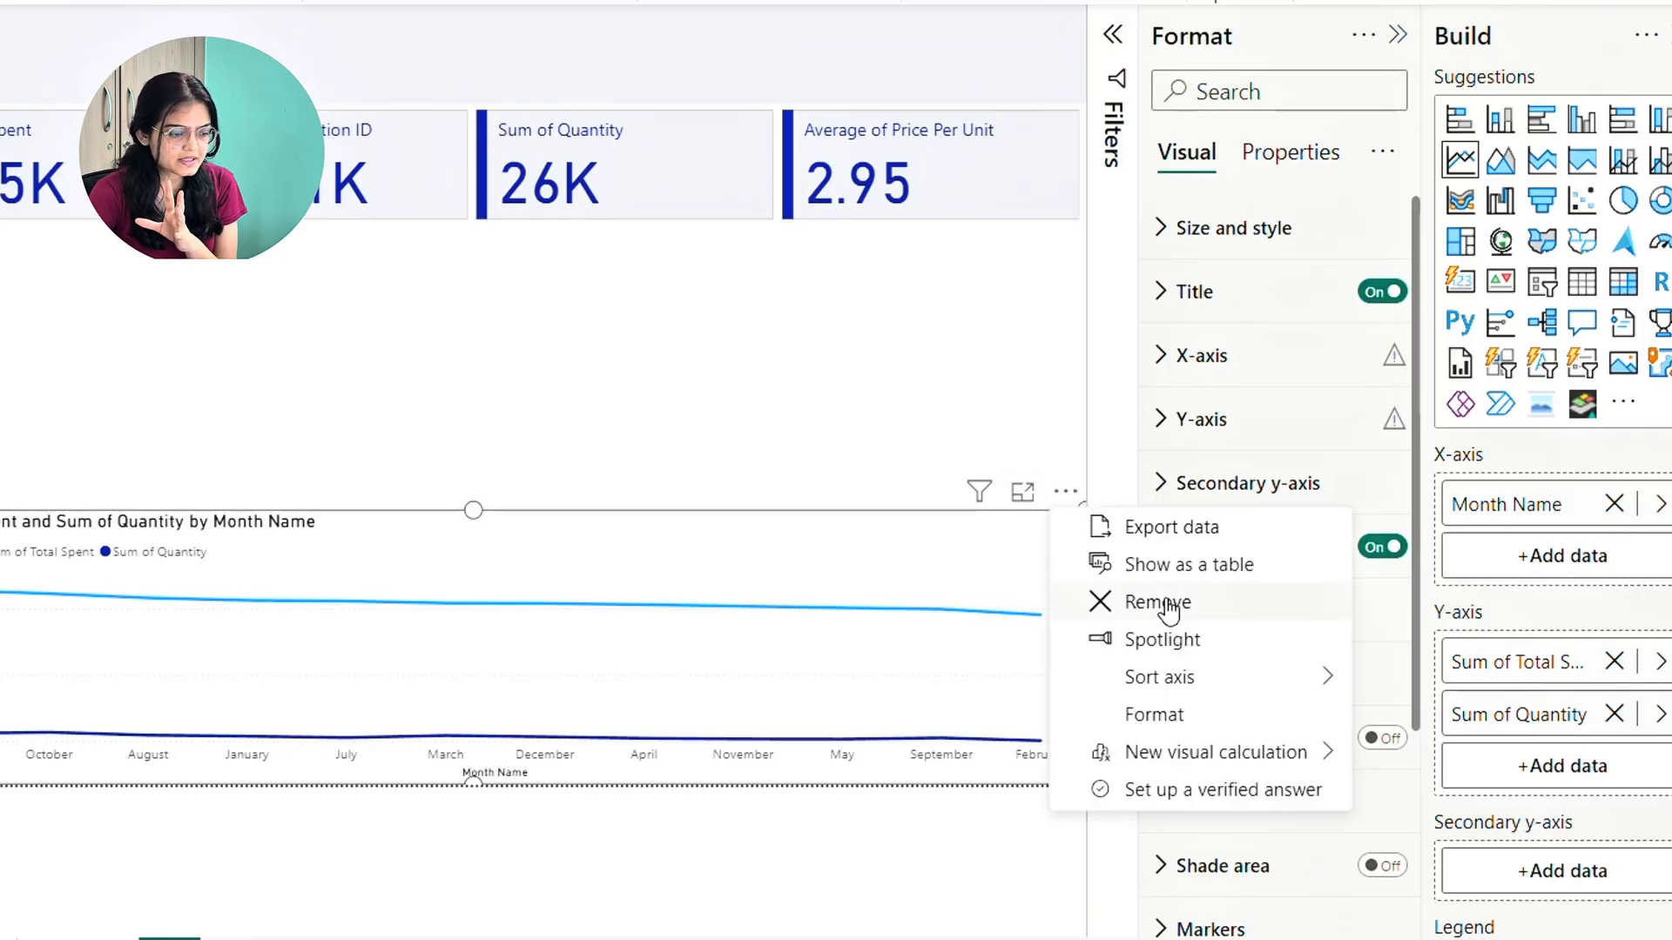
mouse_move(1153, 677)
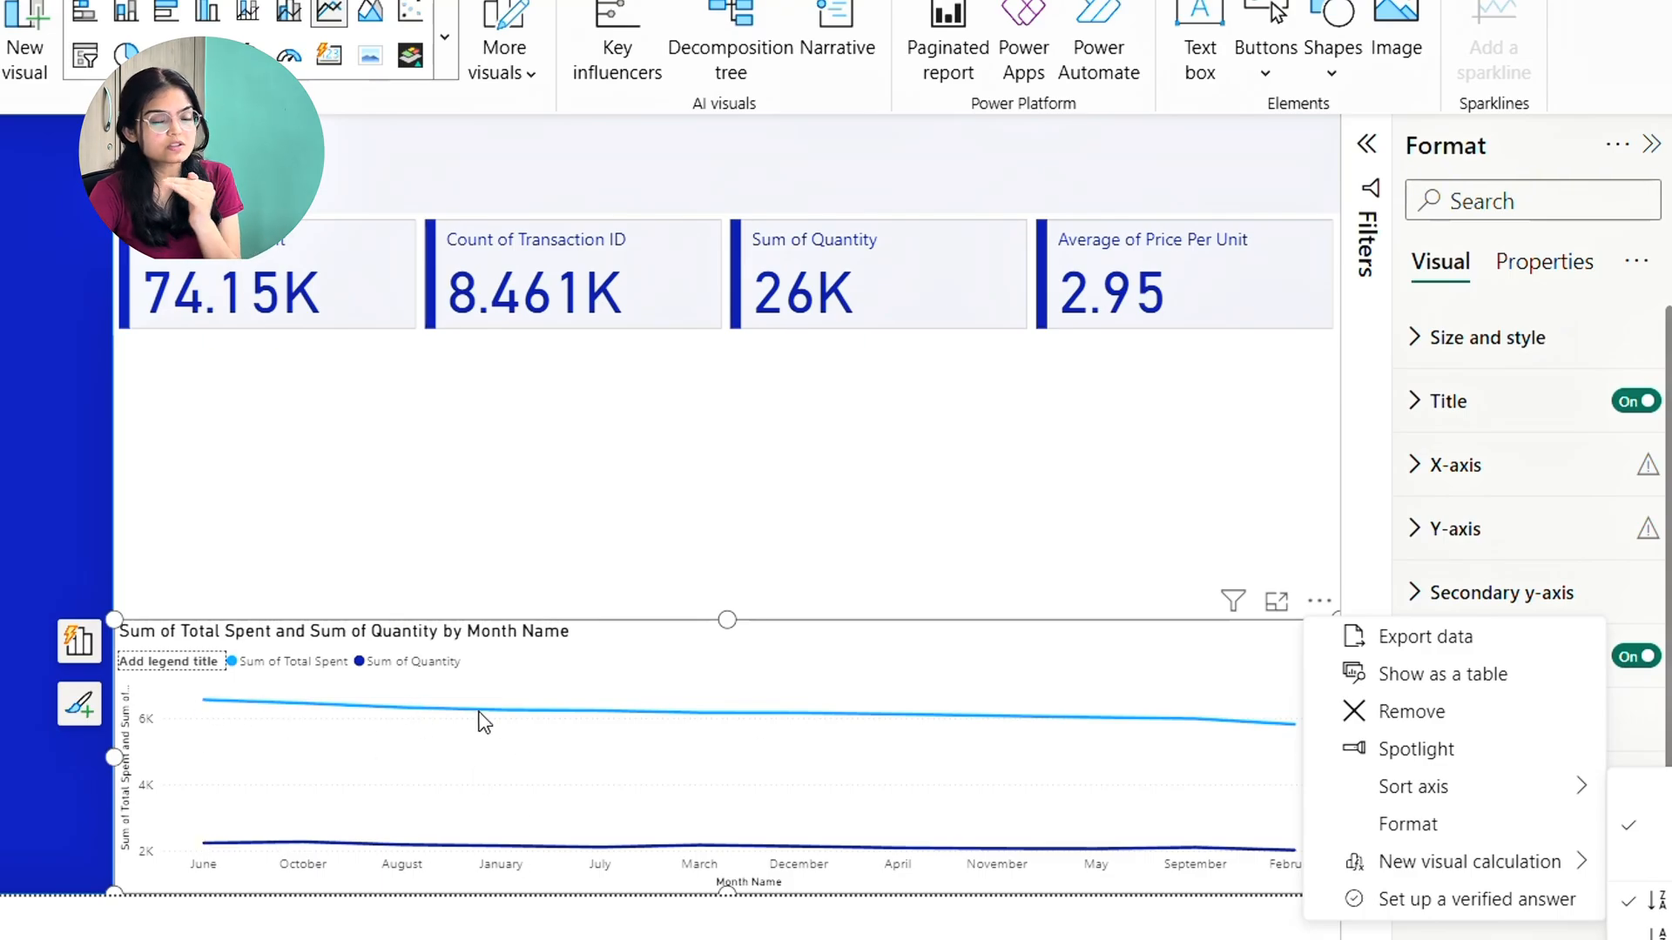
click(1022, 646)
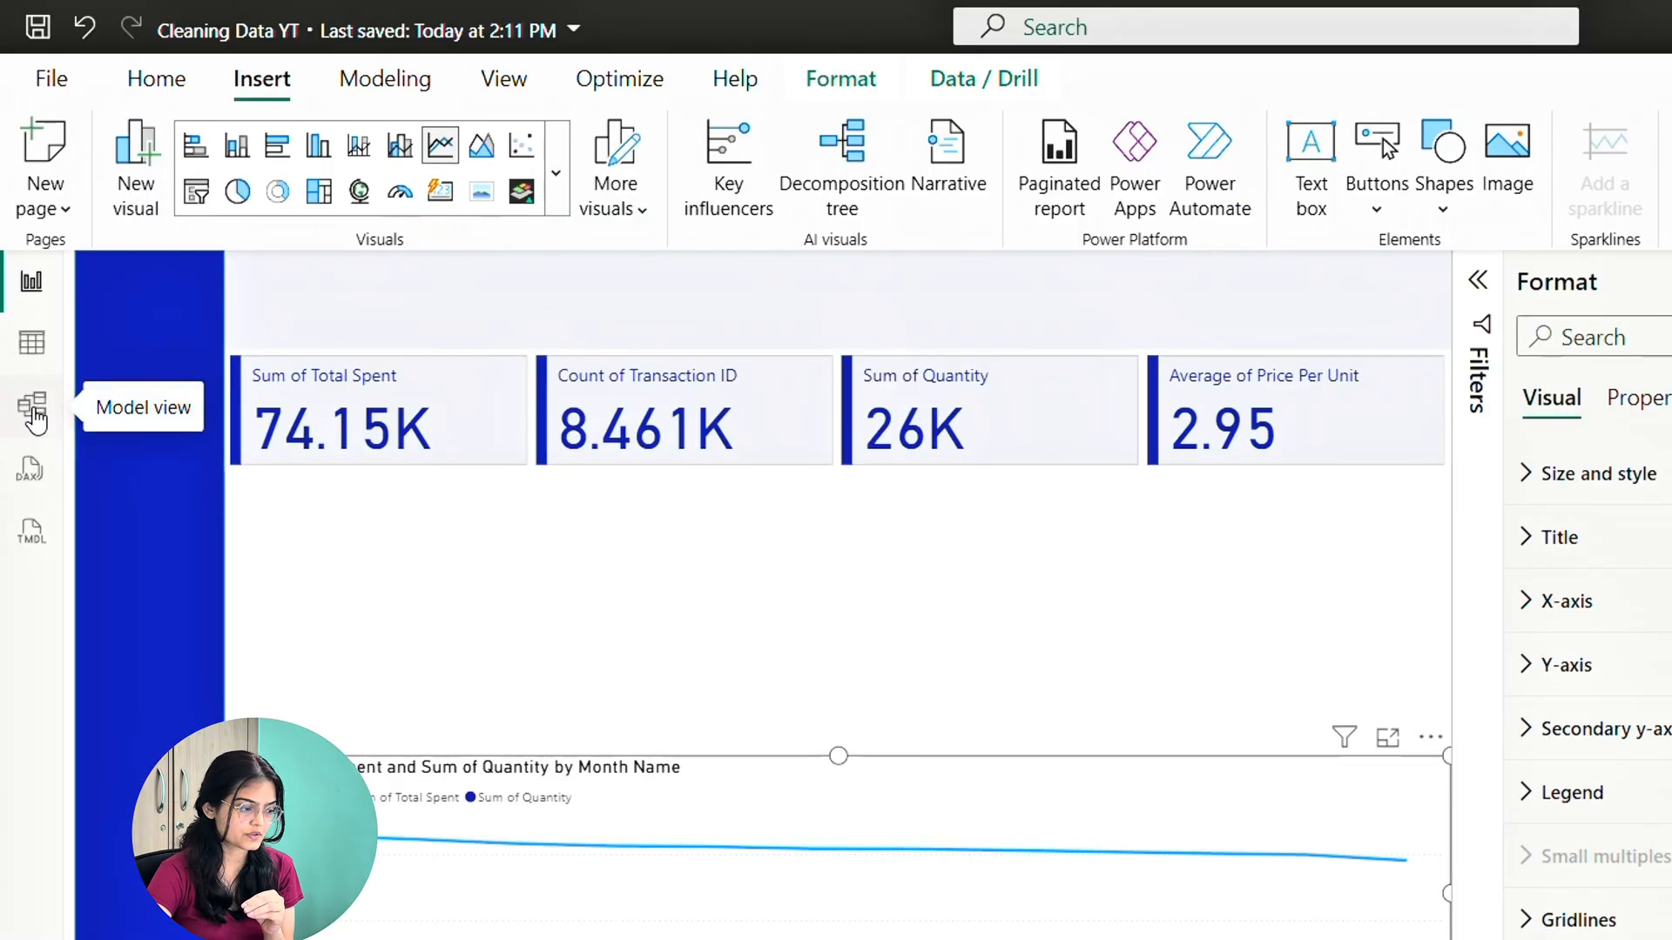
In the model view, set the Month Name column of Cafe Sales Data to sort by the Month column
click(32, 407)
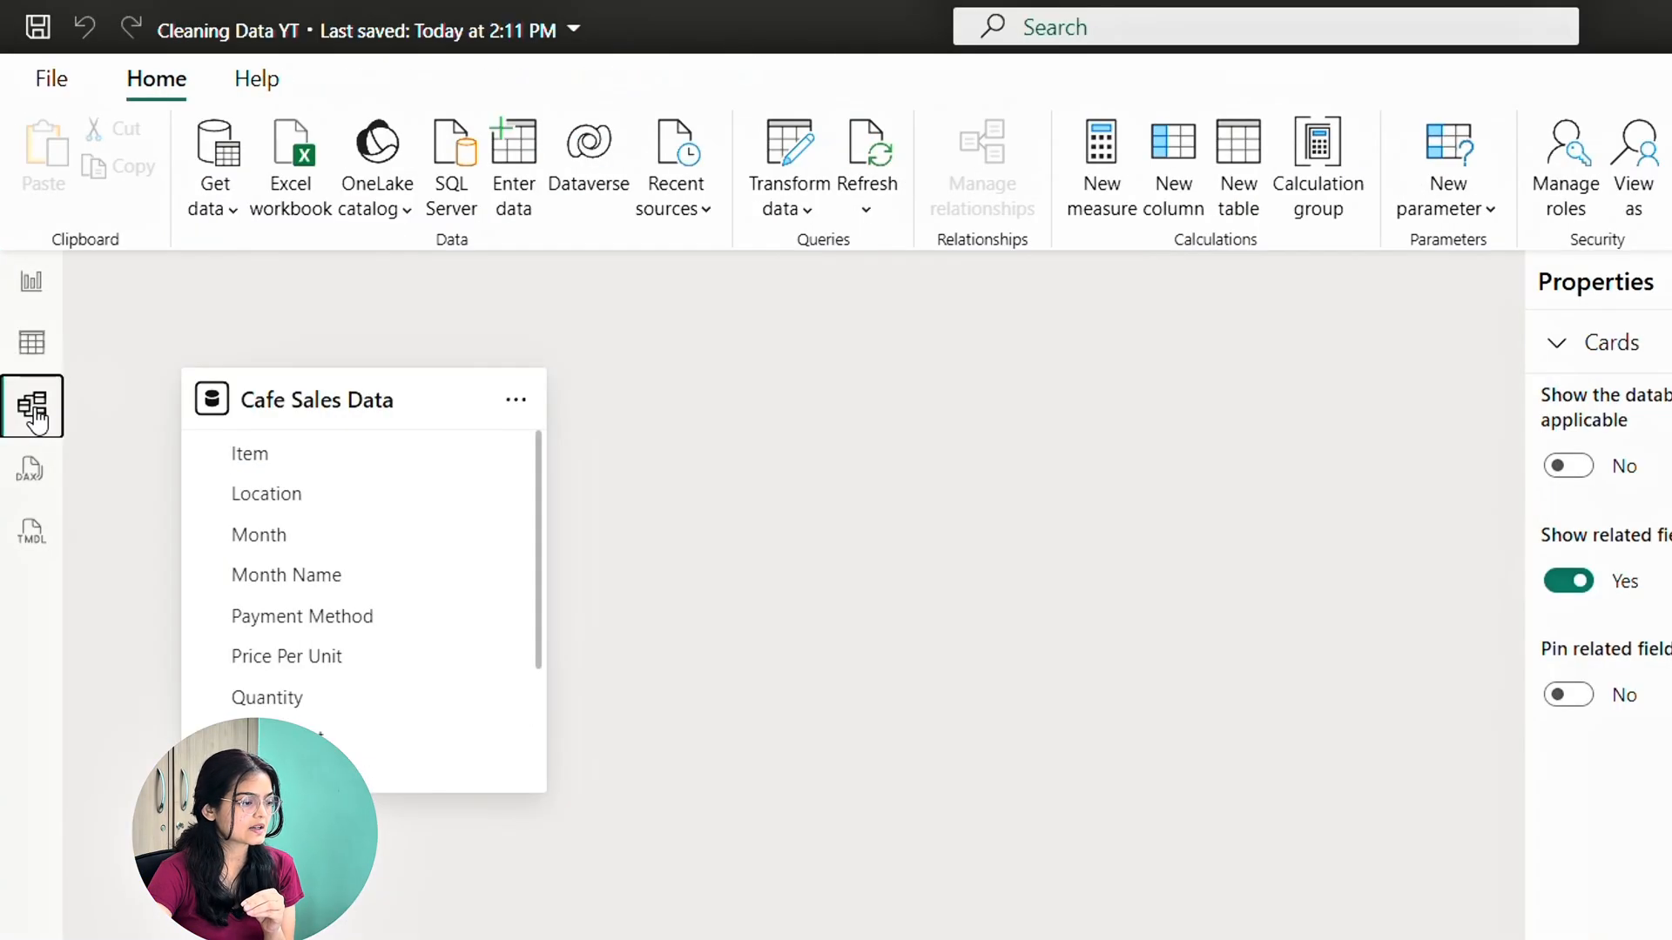
click(411, 386)
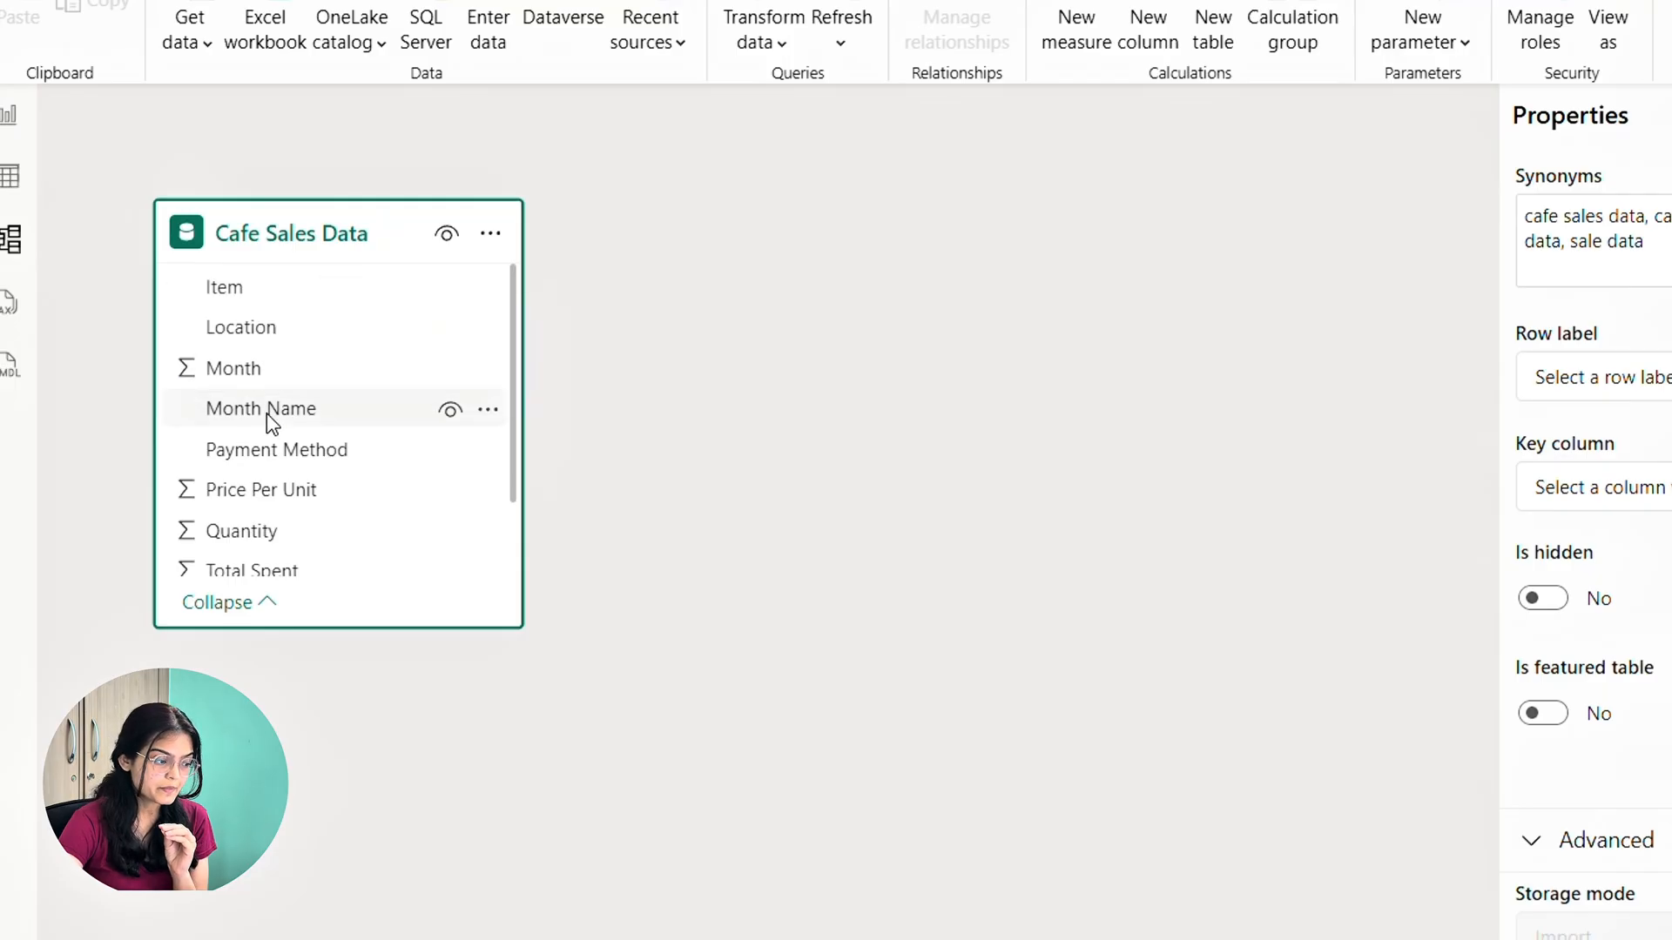
click(292, 575)
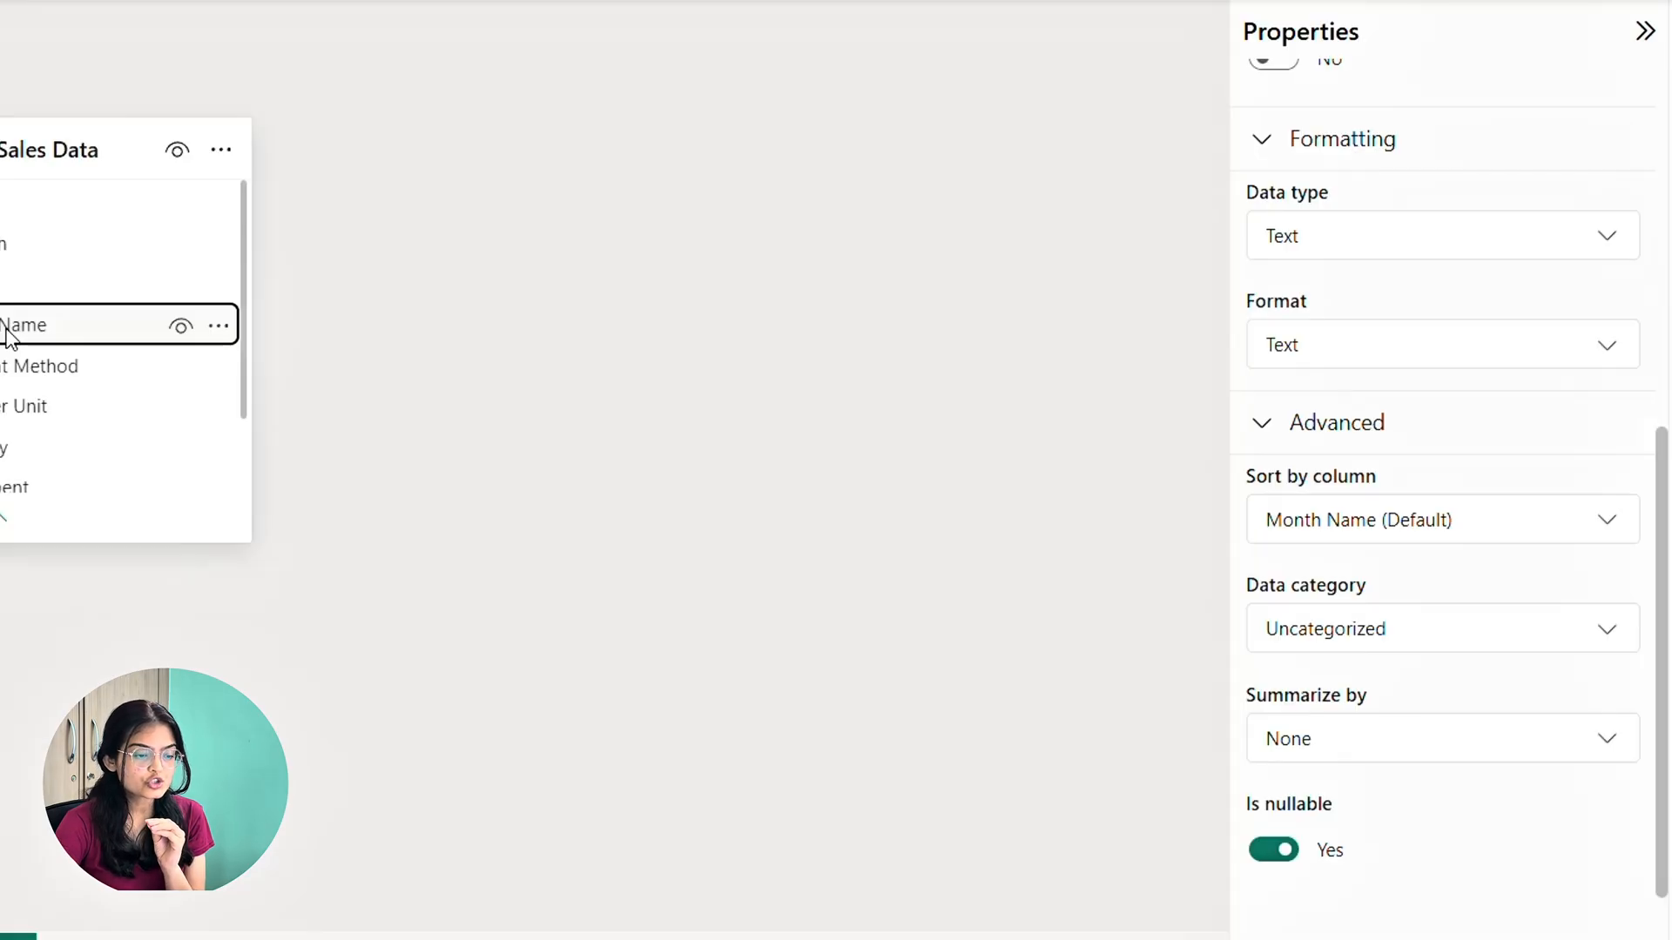
click(1525, 509)
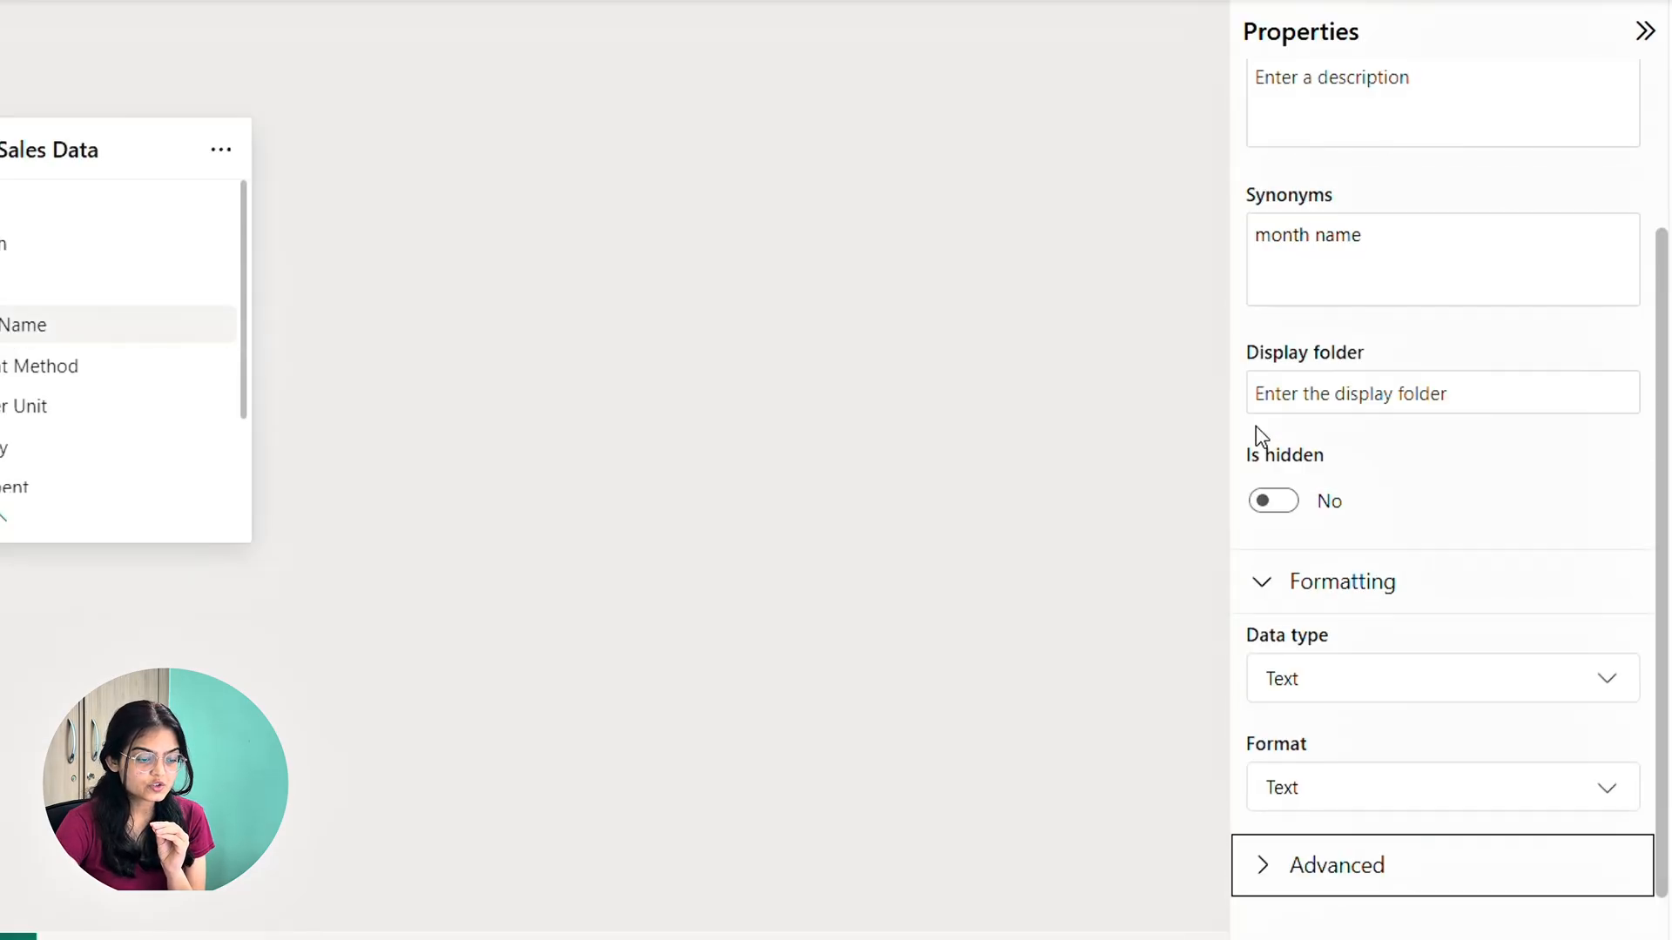
click(1271, 880)
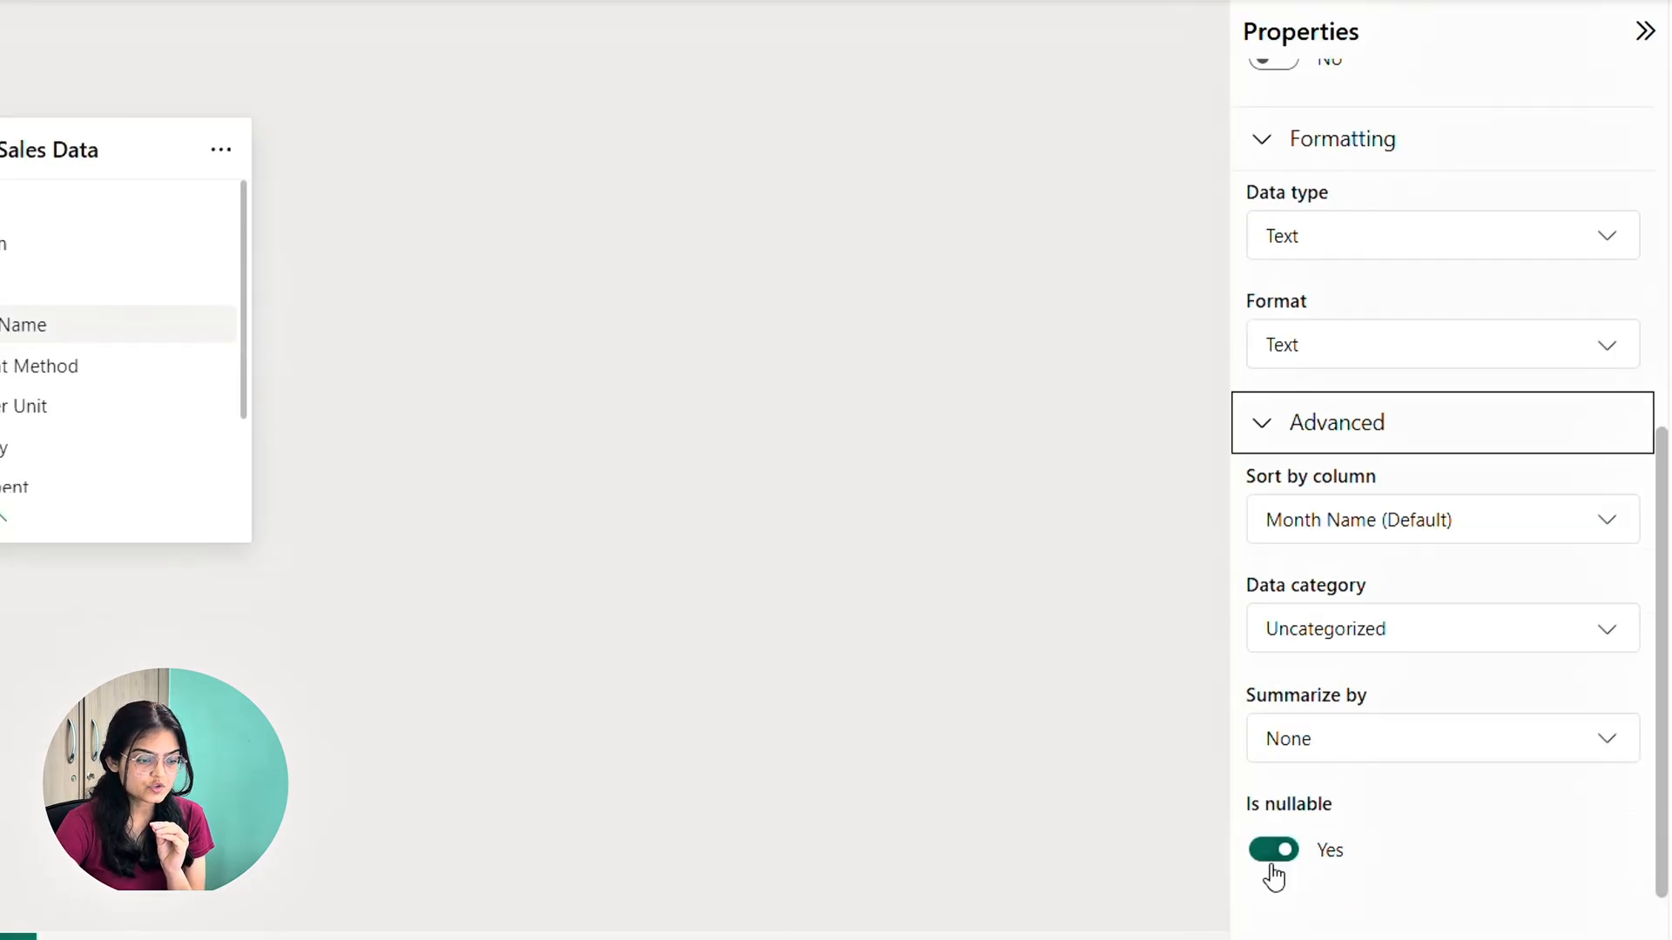
click(1322, 520)
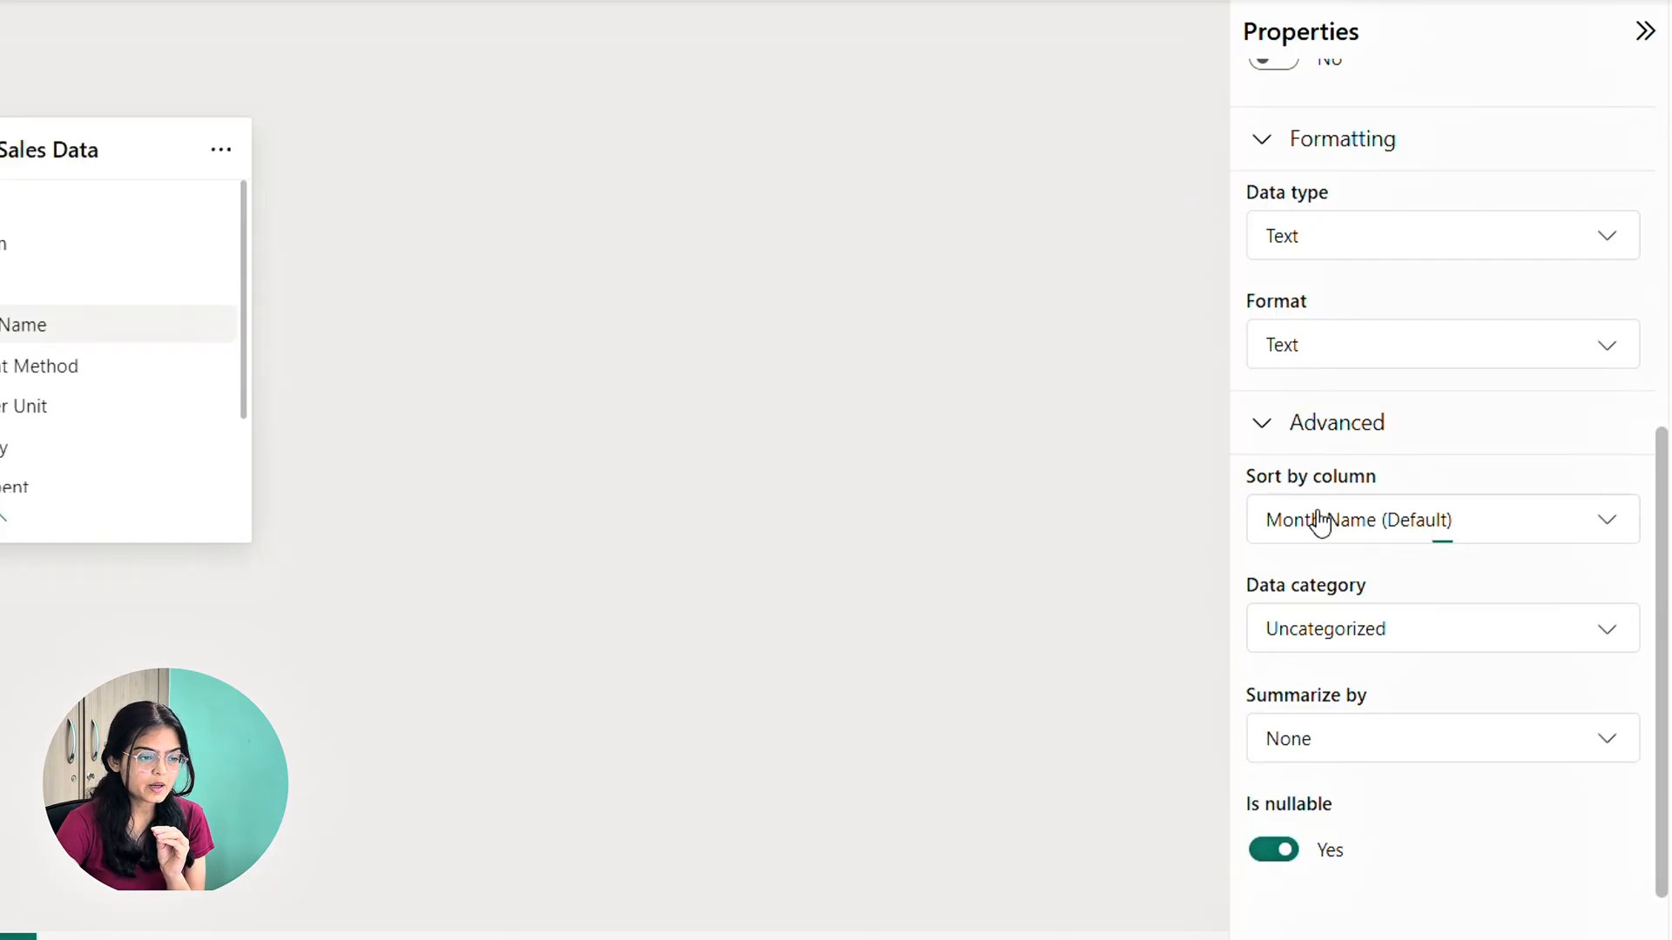
click(1302, 166)
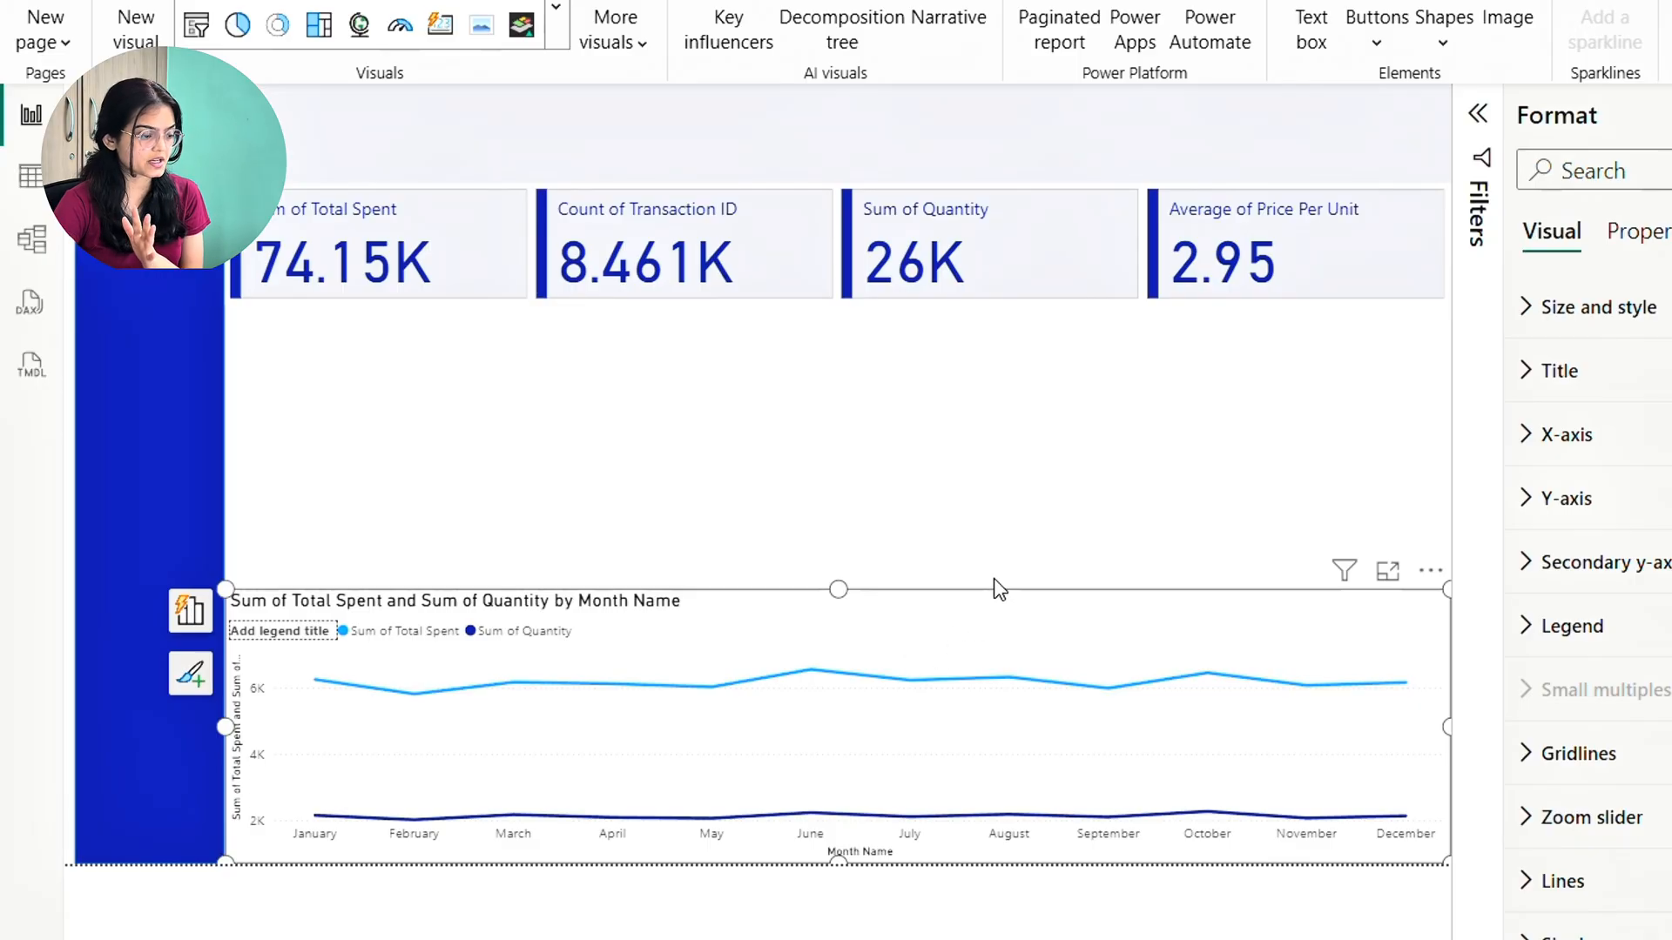
Add a donut chart below the first KPI card with Total Spent as values and Location as legend
click(1227, 442)
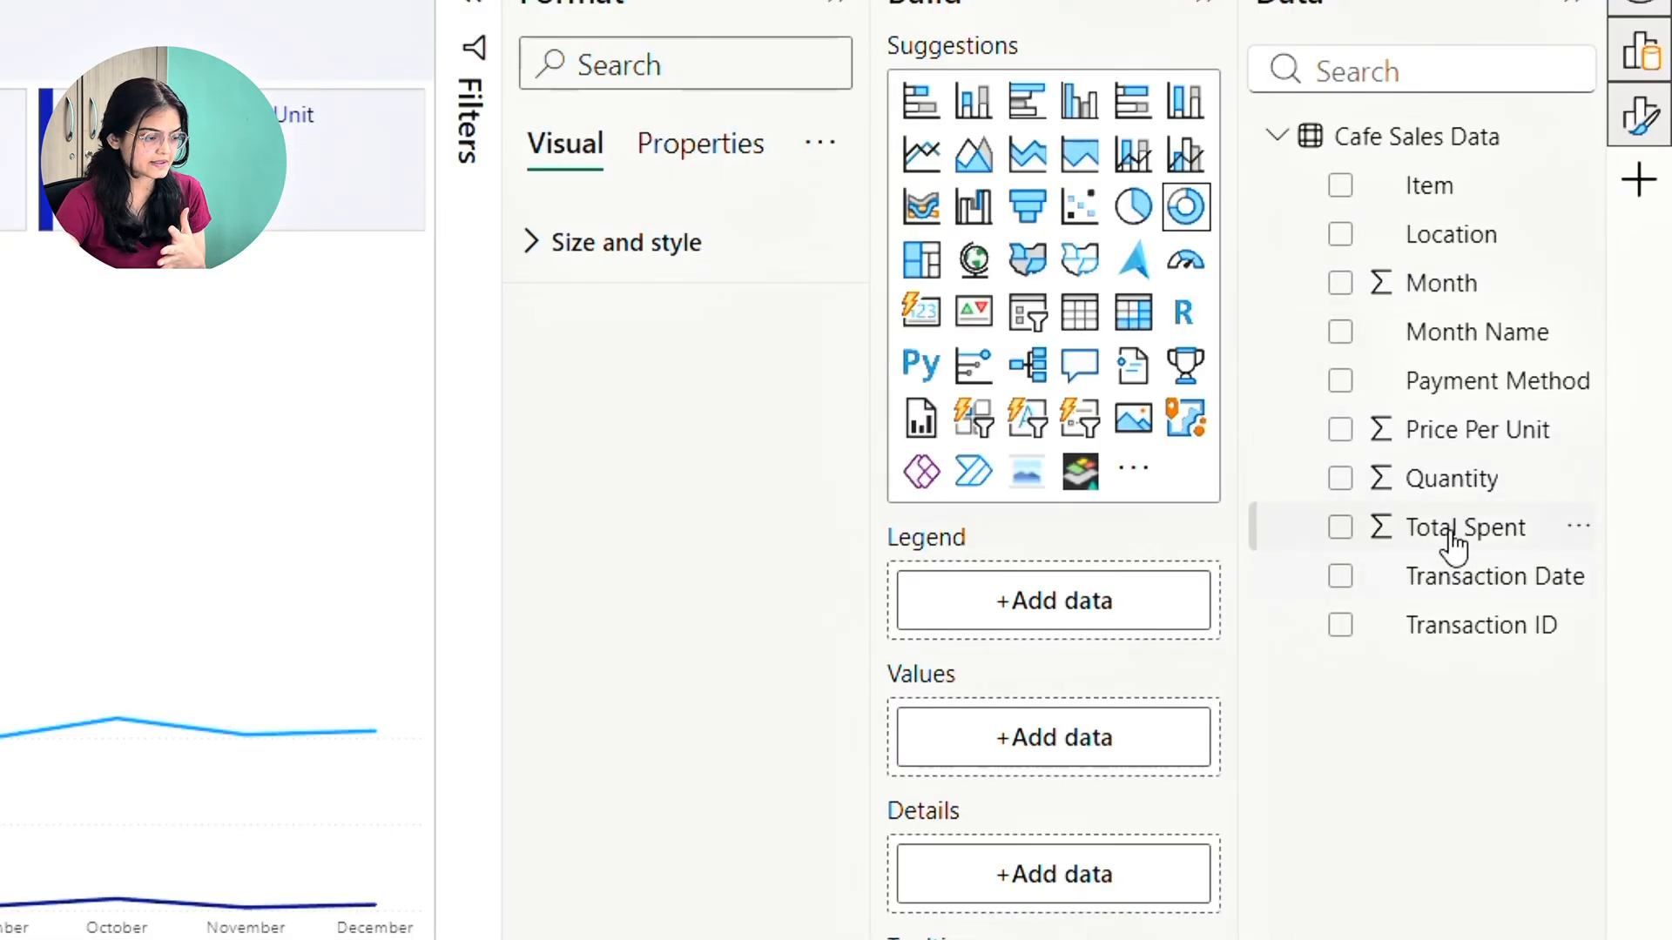
drag(1452, 544, 1059, 754)
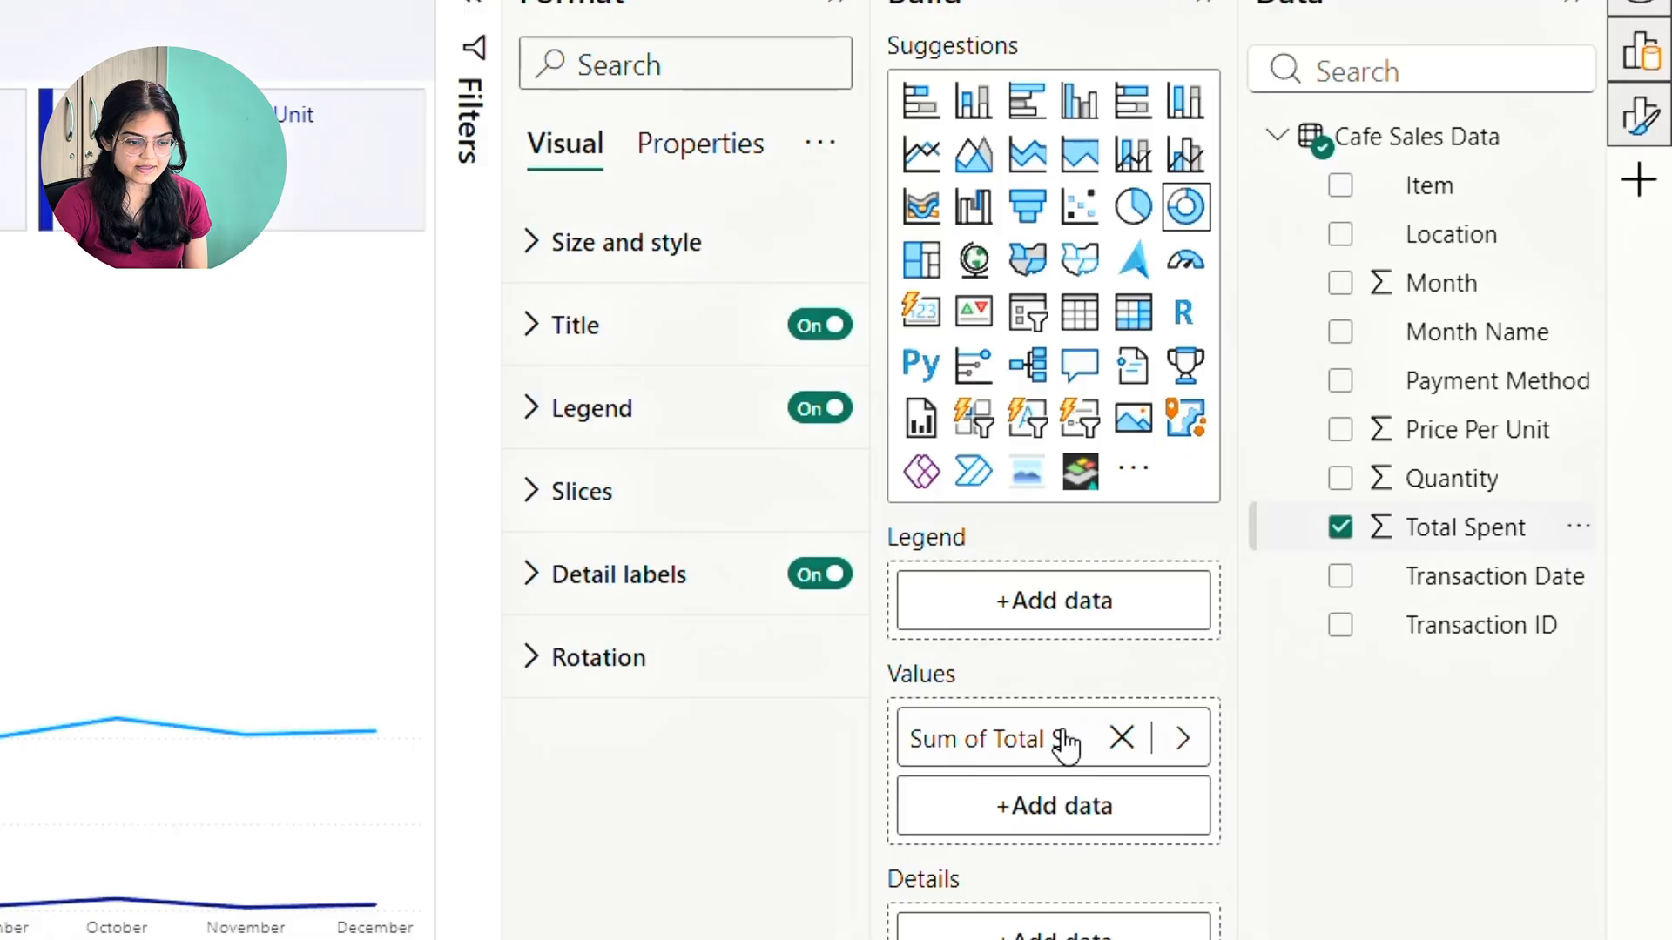
drag(1451, 234, 1025, 642)
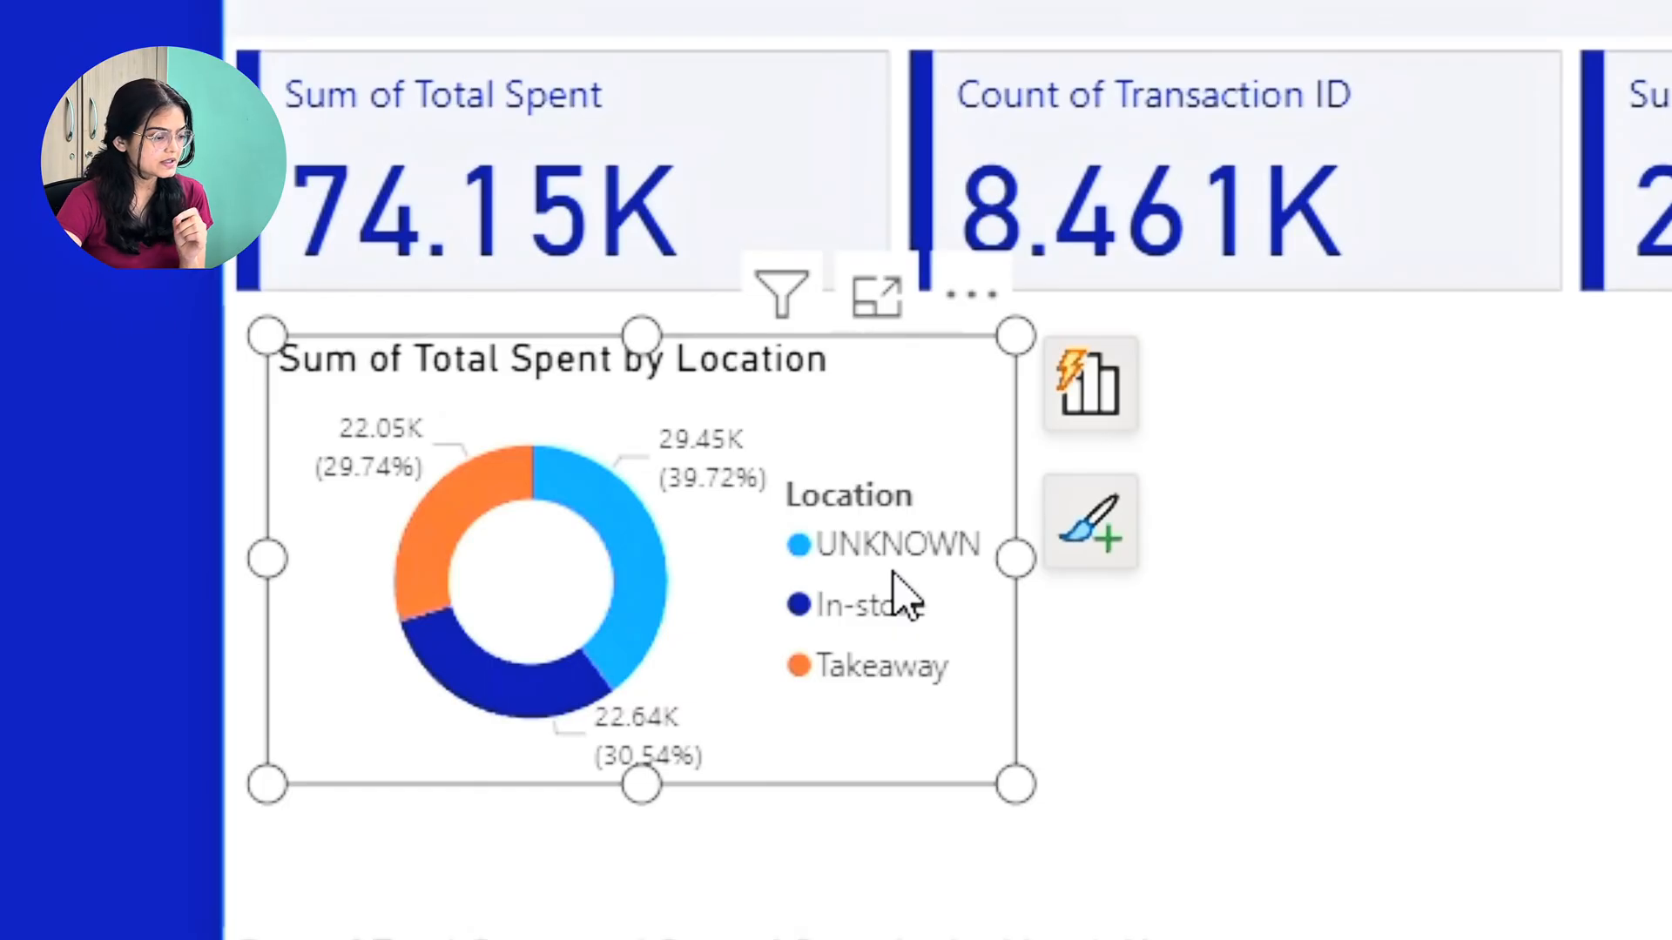
Shorten the donut chart's title to "Total Spent by Location"
mouse_move(702, 504)
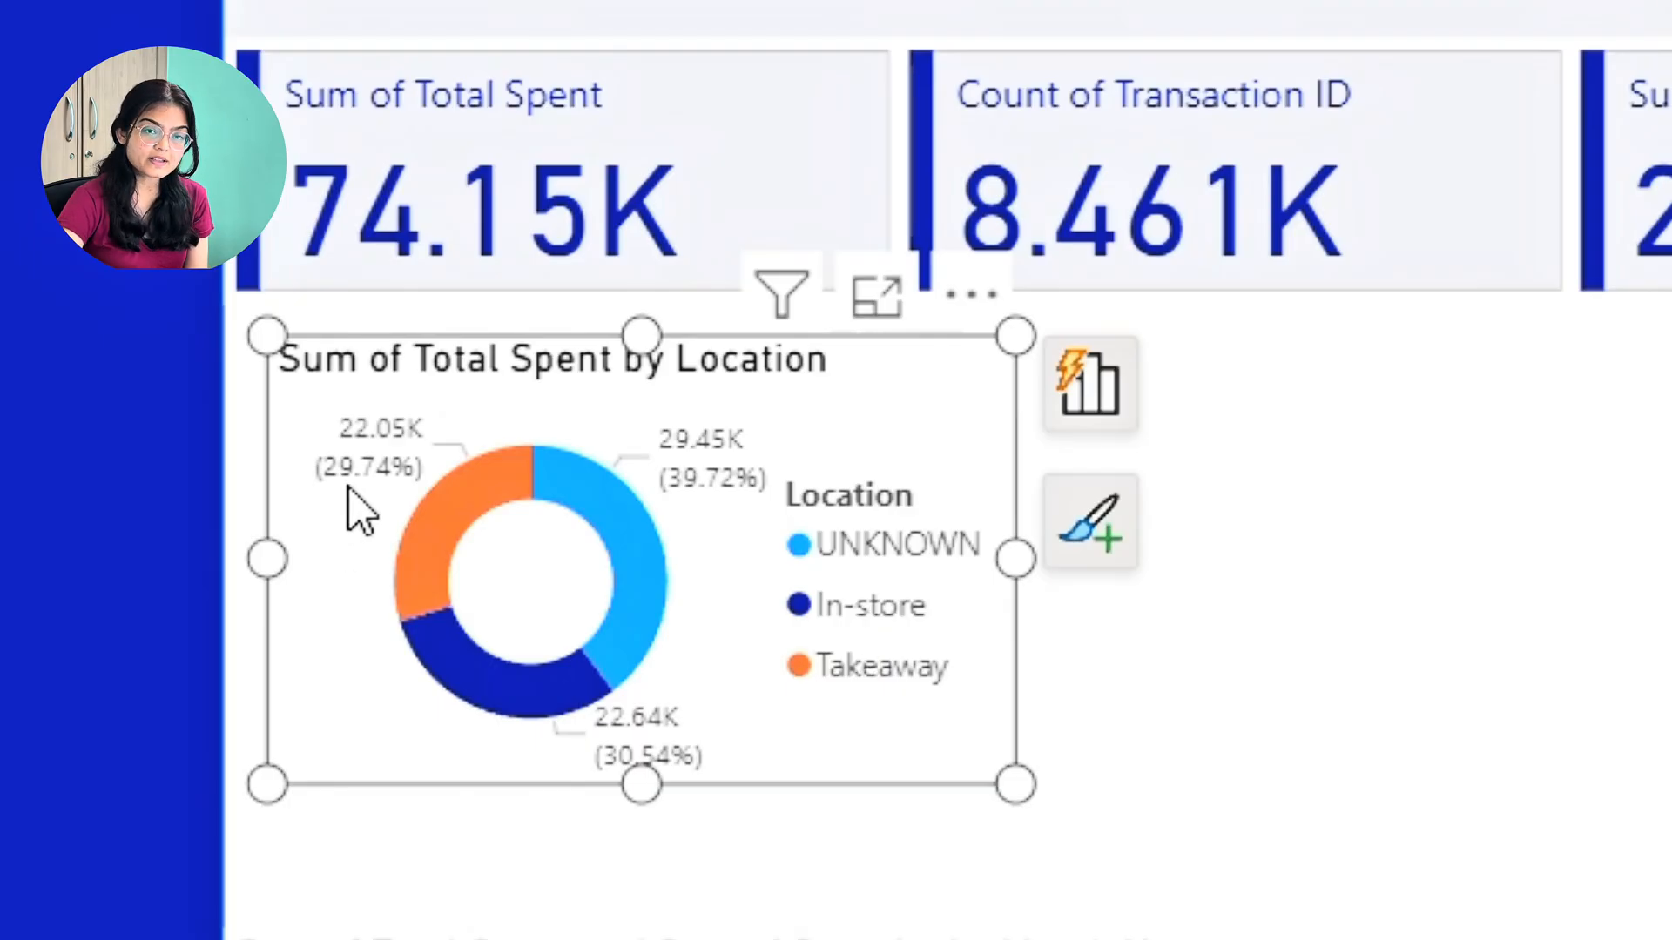
mouse_move(394, 492)
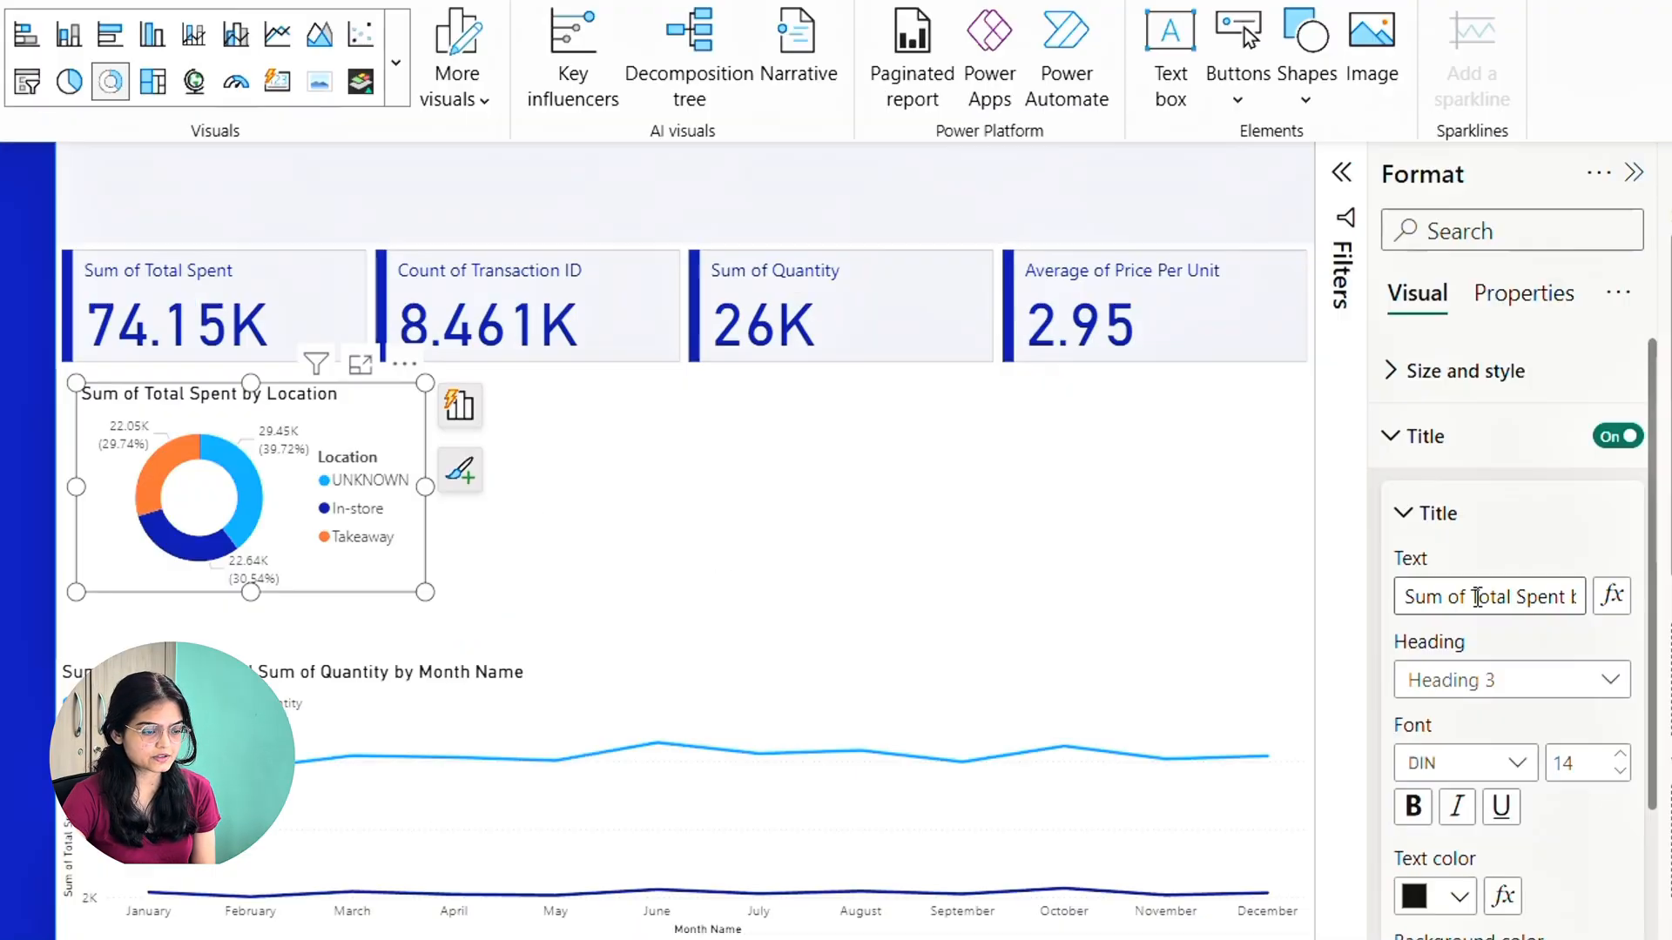
click(1478, 598)
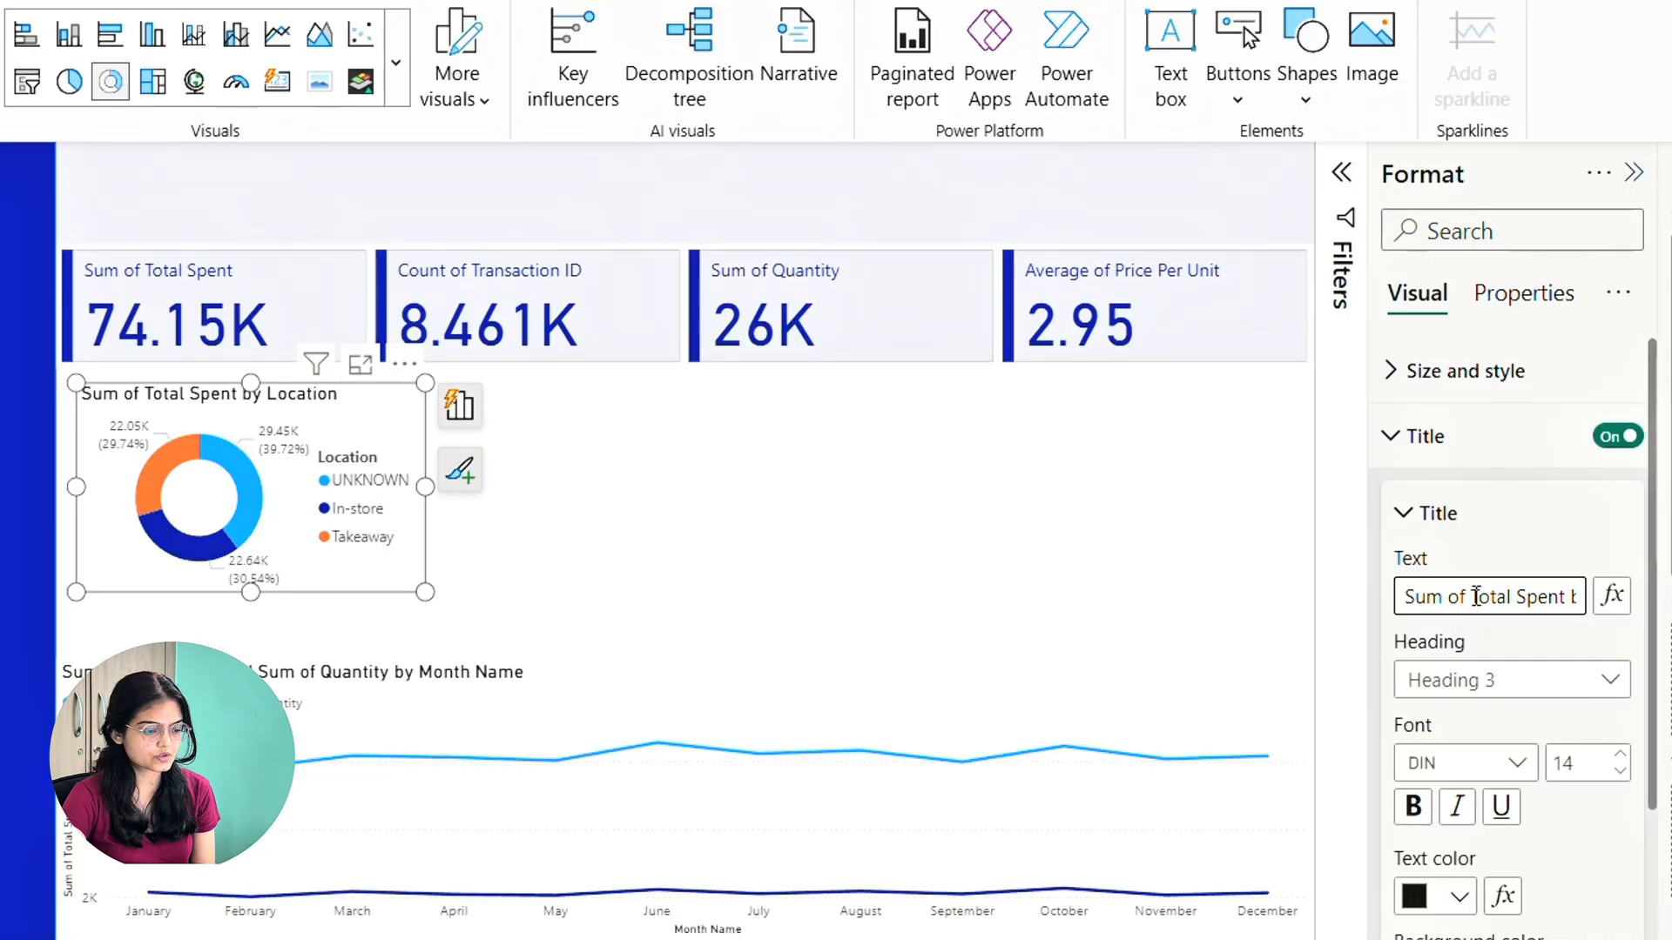
key(BackSpace)
key(BackSpace)
key(BackSpace)
key(BackSpace)
key(BackSpace)
key(BackSpace)
key(BackSpace)
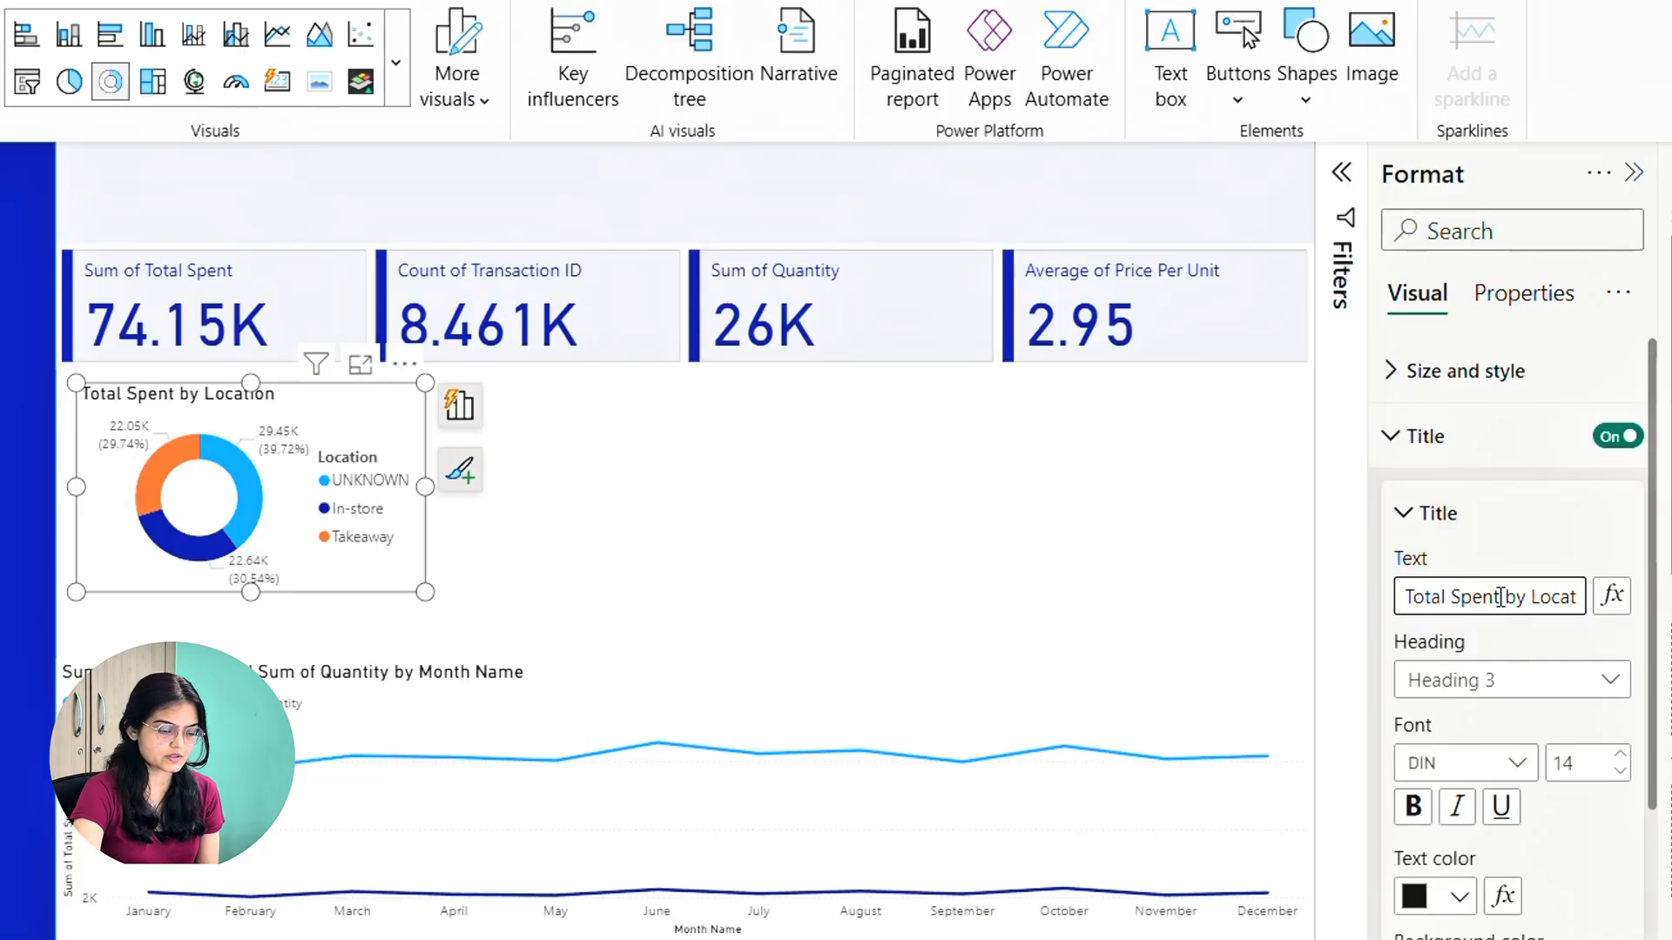
Retitle the donut chart "Sales by Location" and make the title bold in dark blue #12239e
drag(1498, 597, 1405, 596)
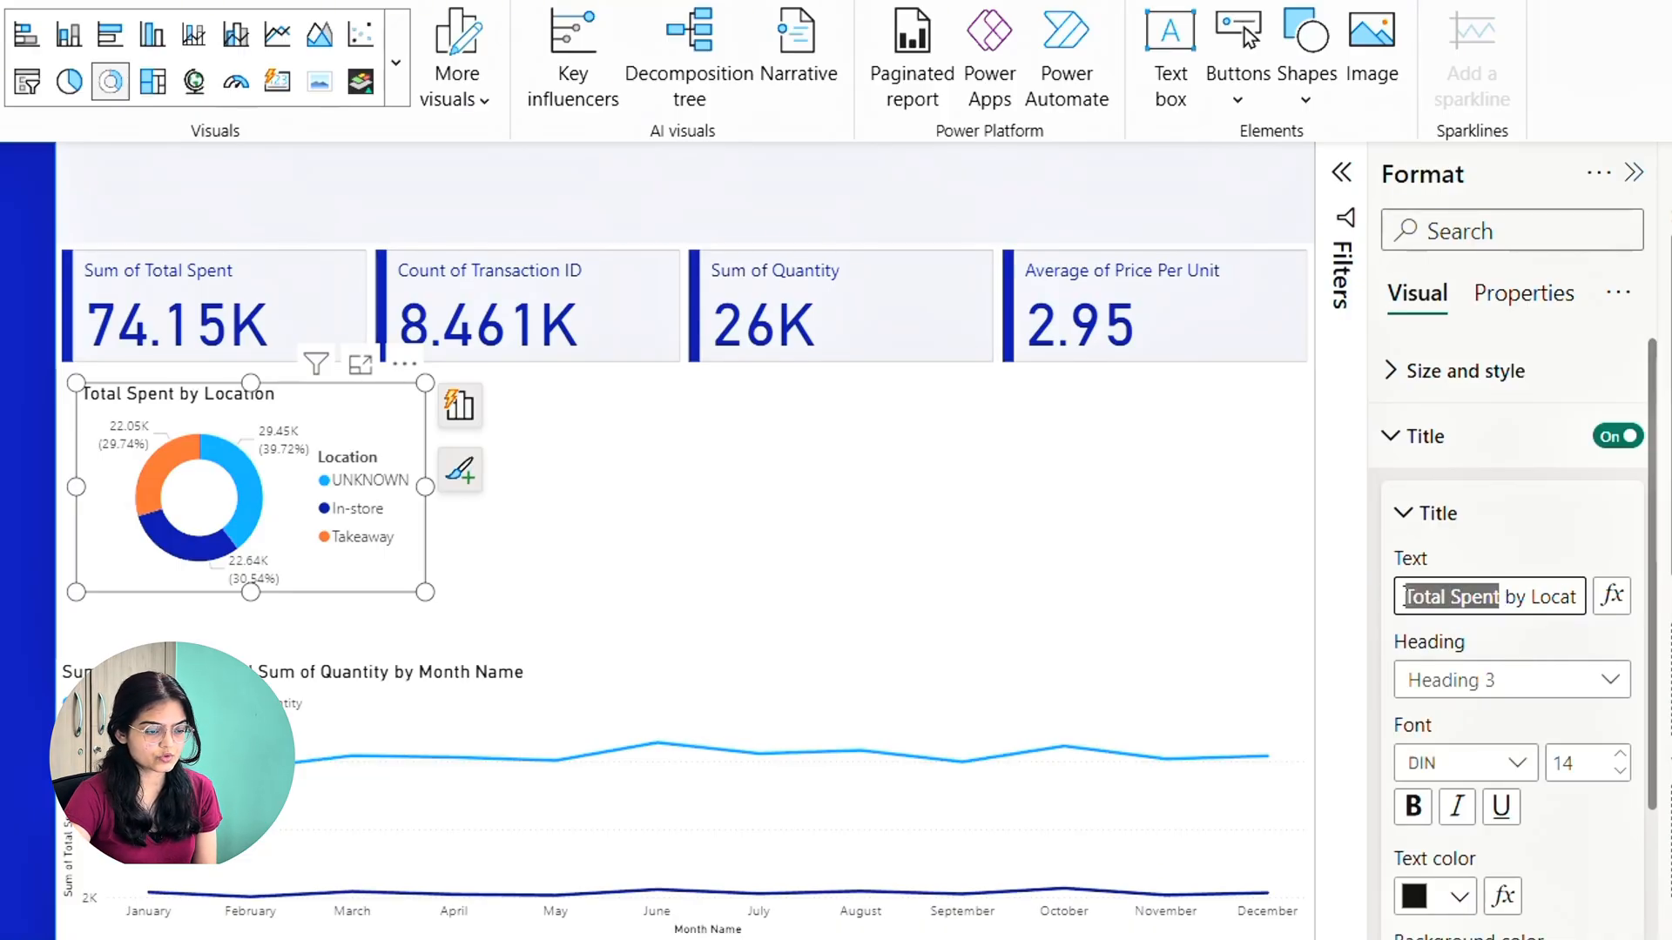
text(Sales)
key(Return)
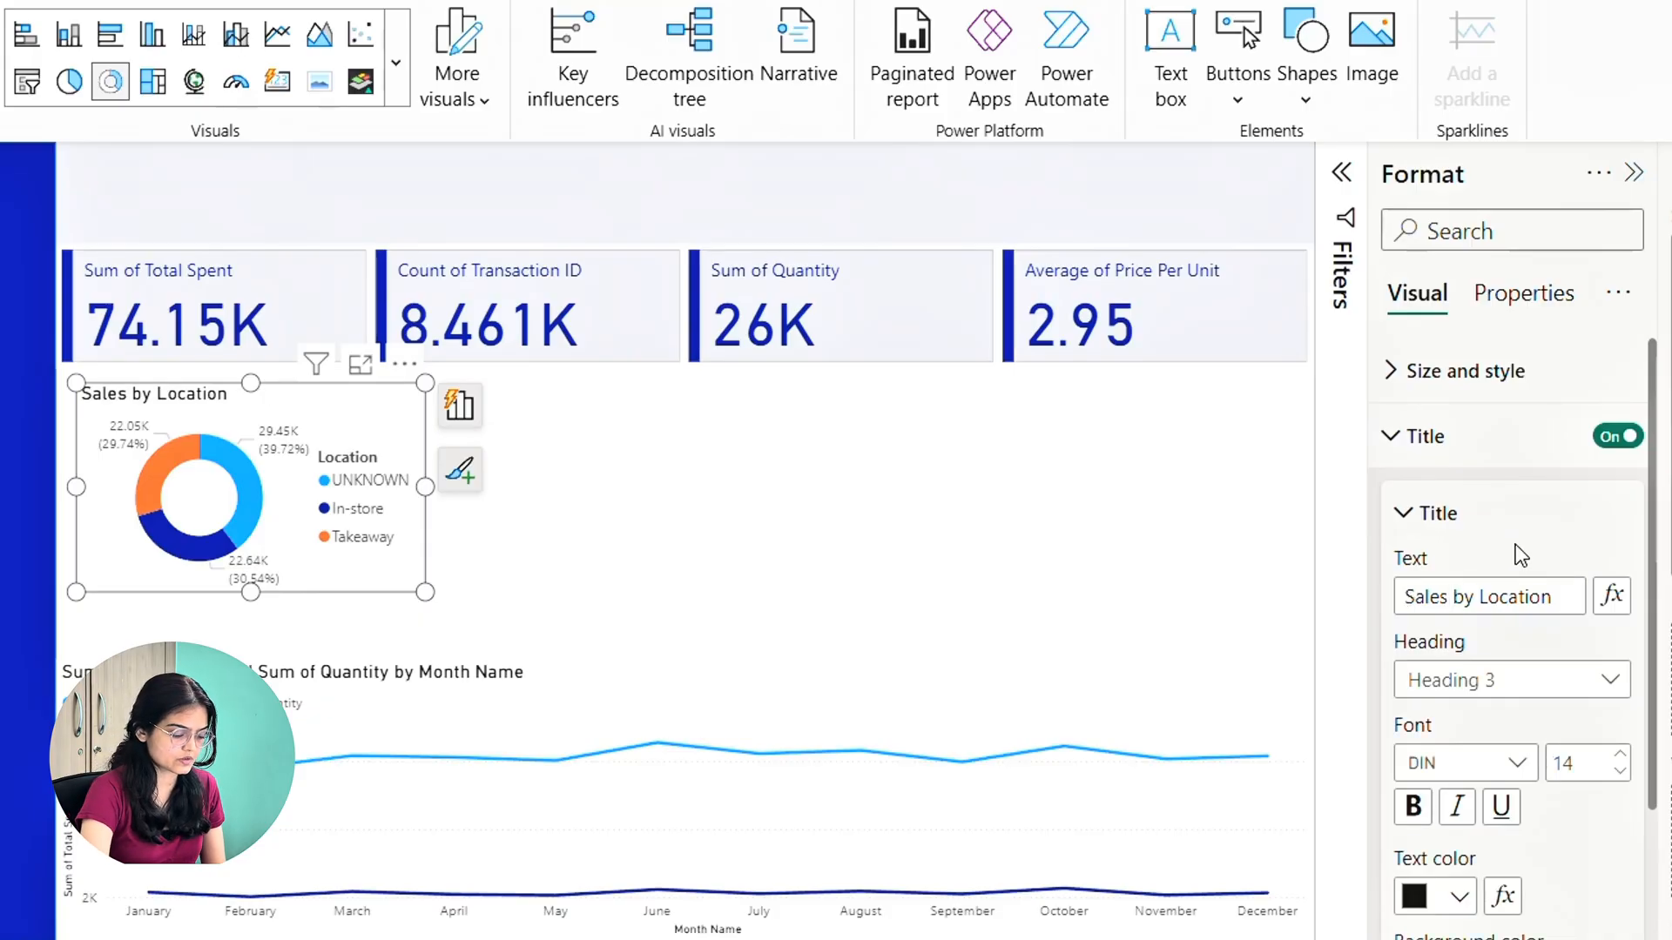
click(1412, 806)
click(1459, 896)
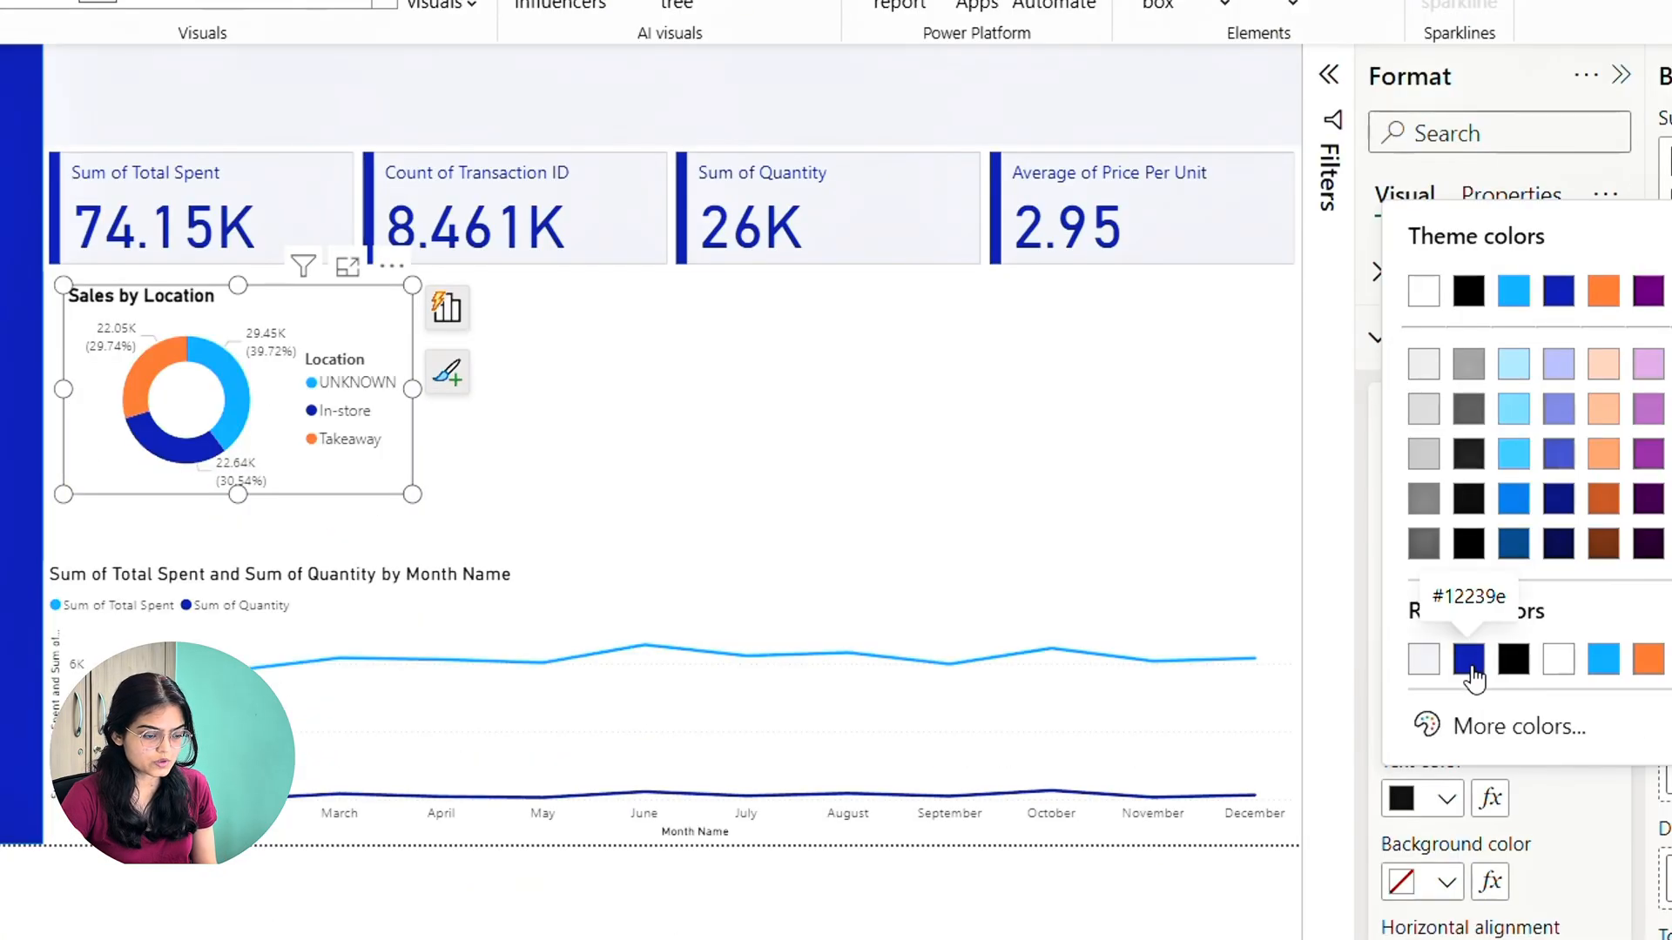
click(1470, 664)
Move the donut chart's legend to Bottom center and set its text size to 8
scroll(1550, 739, down, 3)
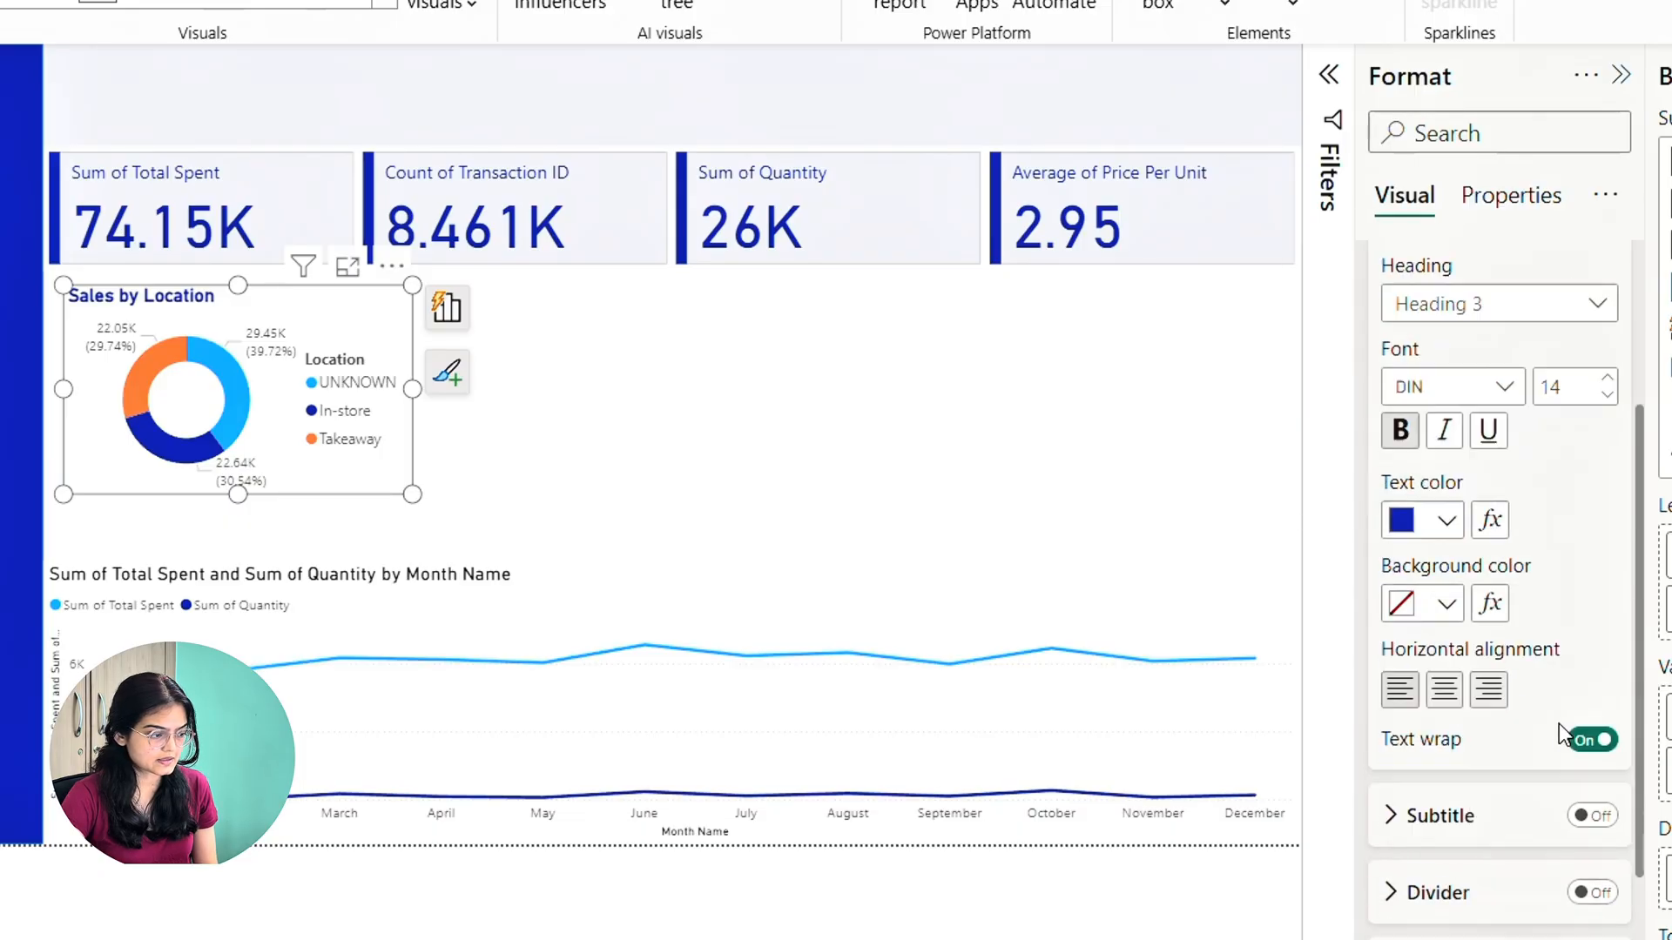
scroll(1558, 730, down, 2)
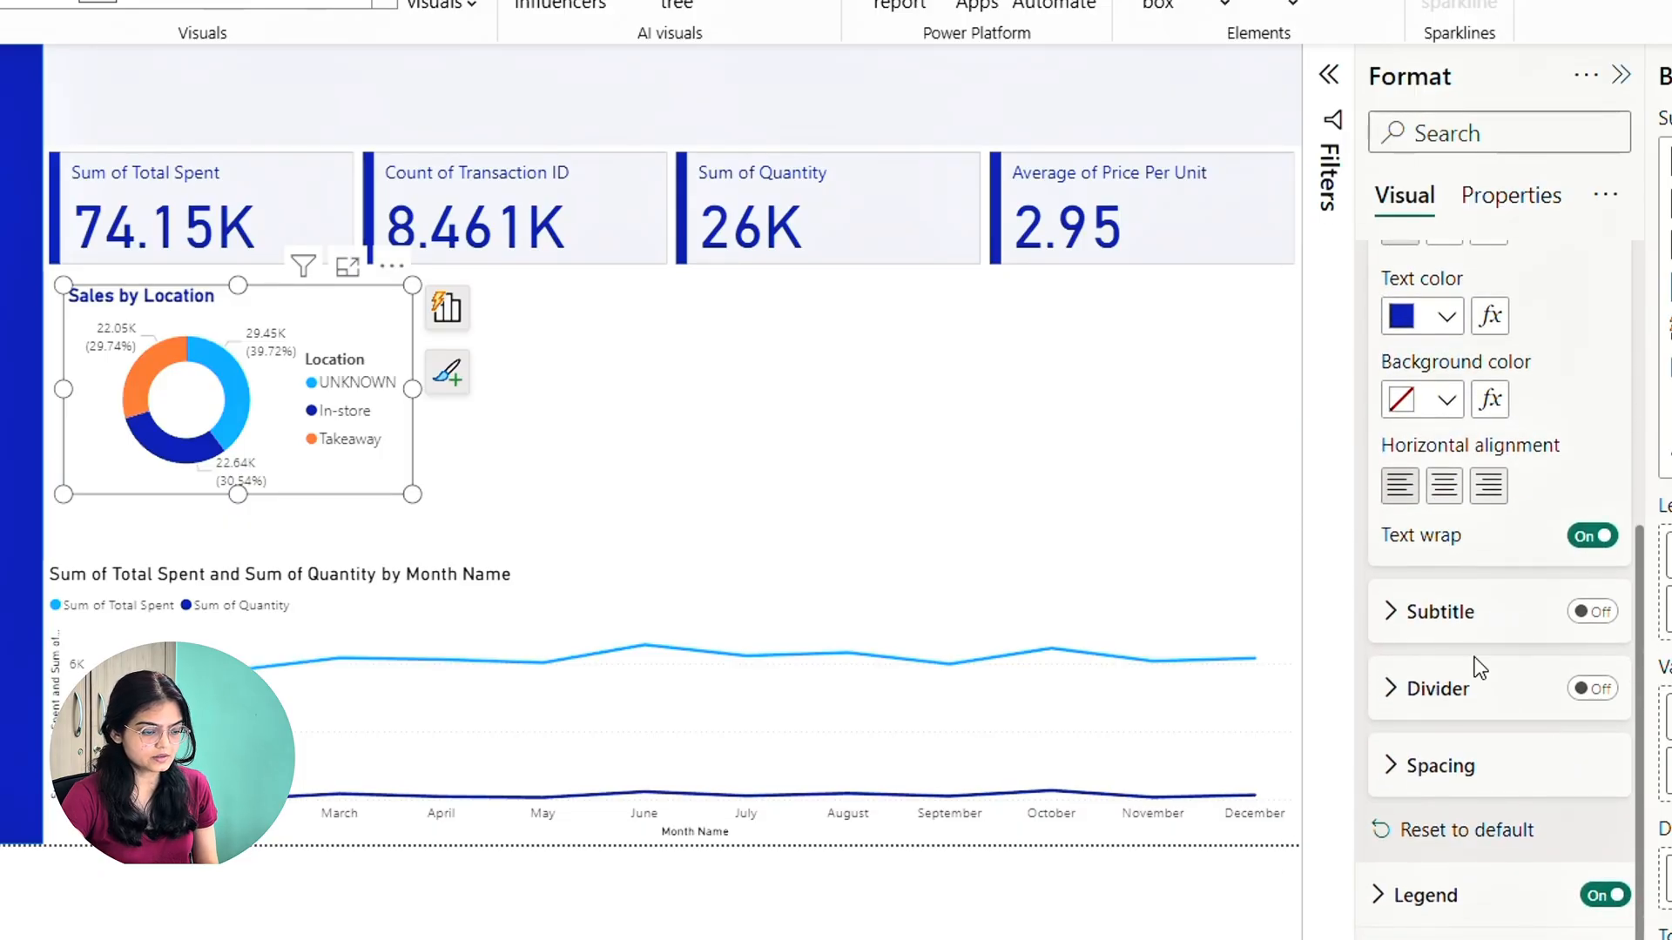
scroll(1477, 671, down, 1)
click(1401, 818)
scroll(1470, 788, down, 1)
scroll(1470, 788, down, 3)
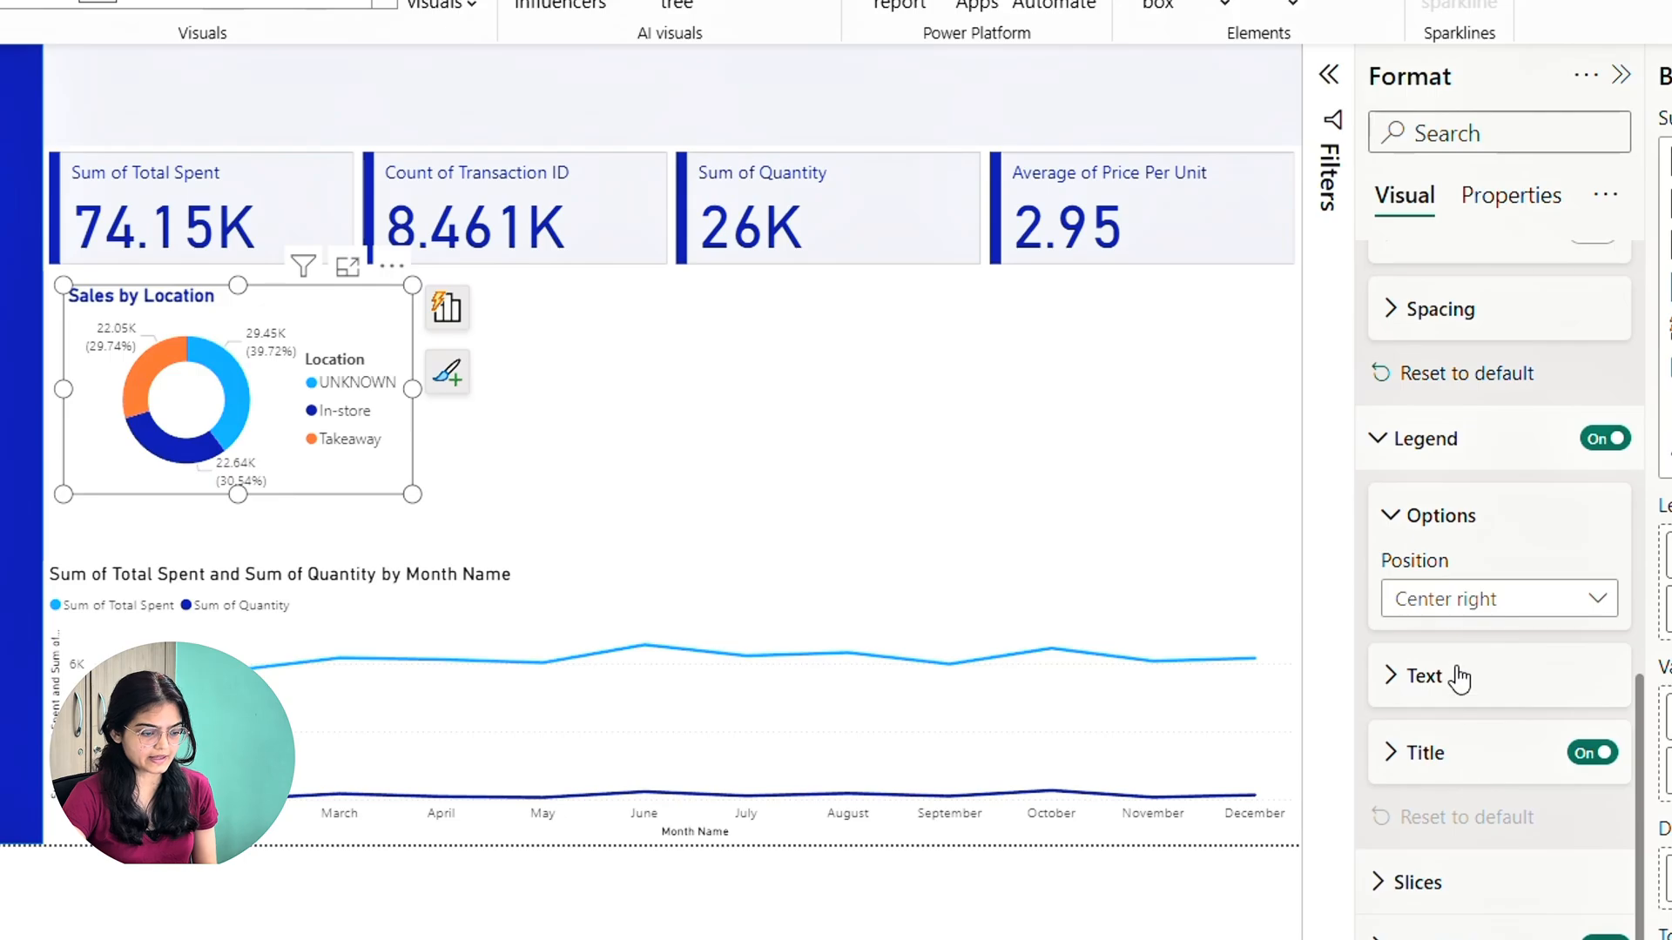
click(1450, 612)
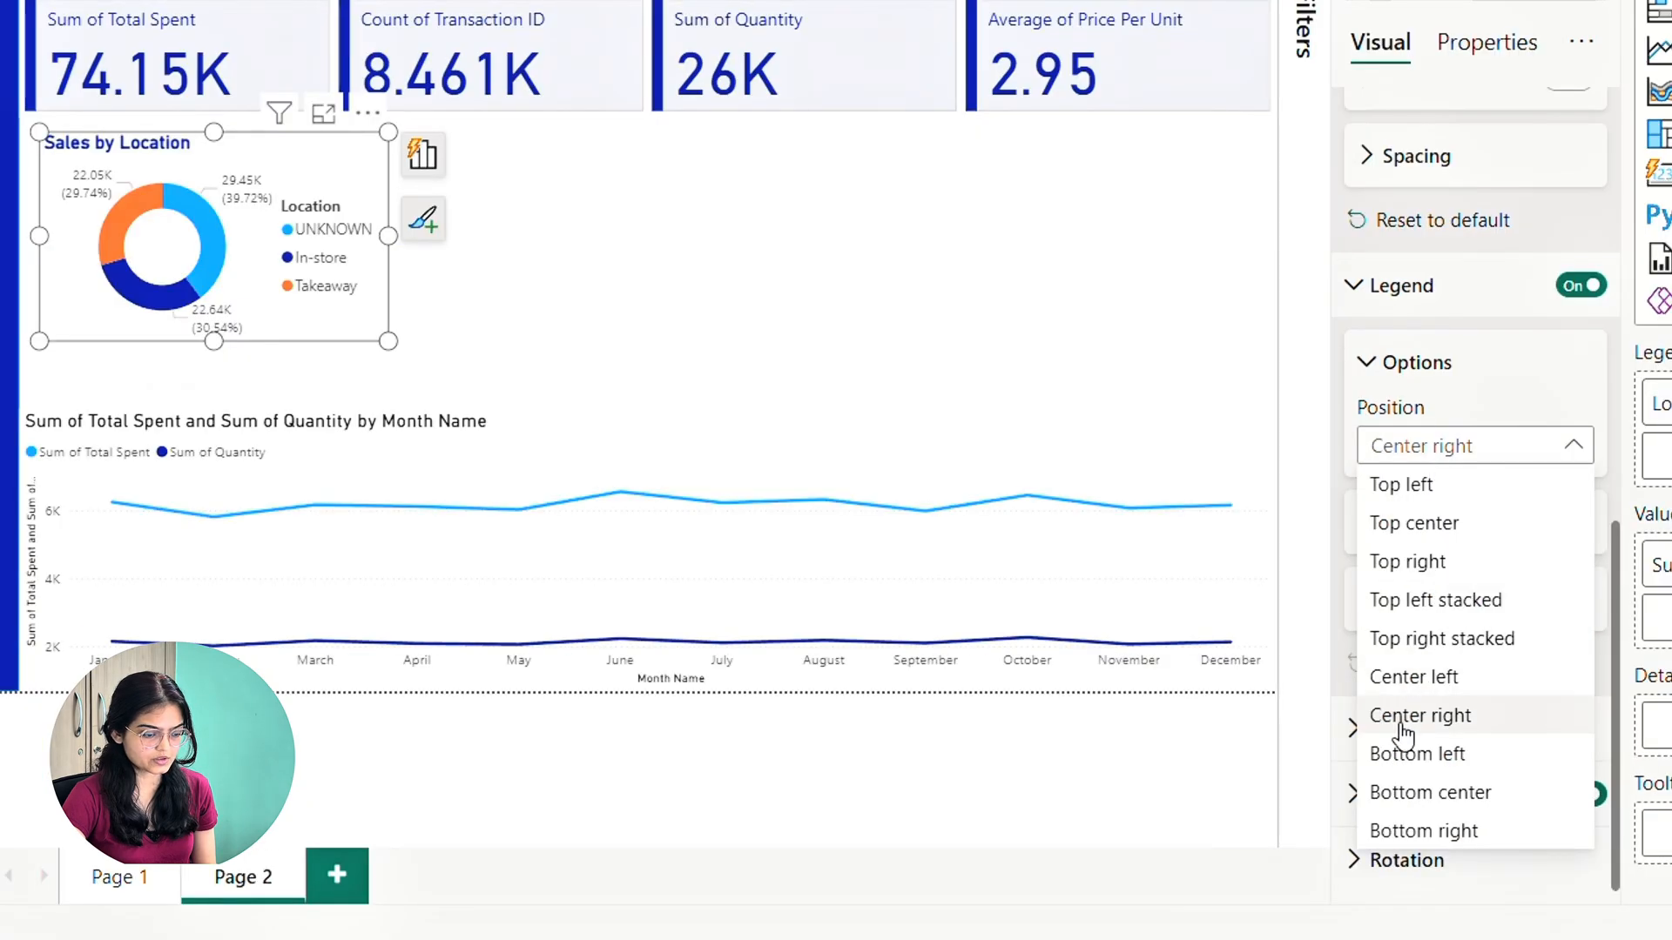
click(1411, 792)
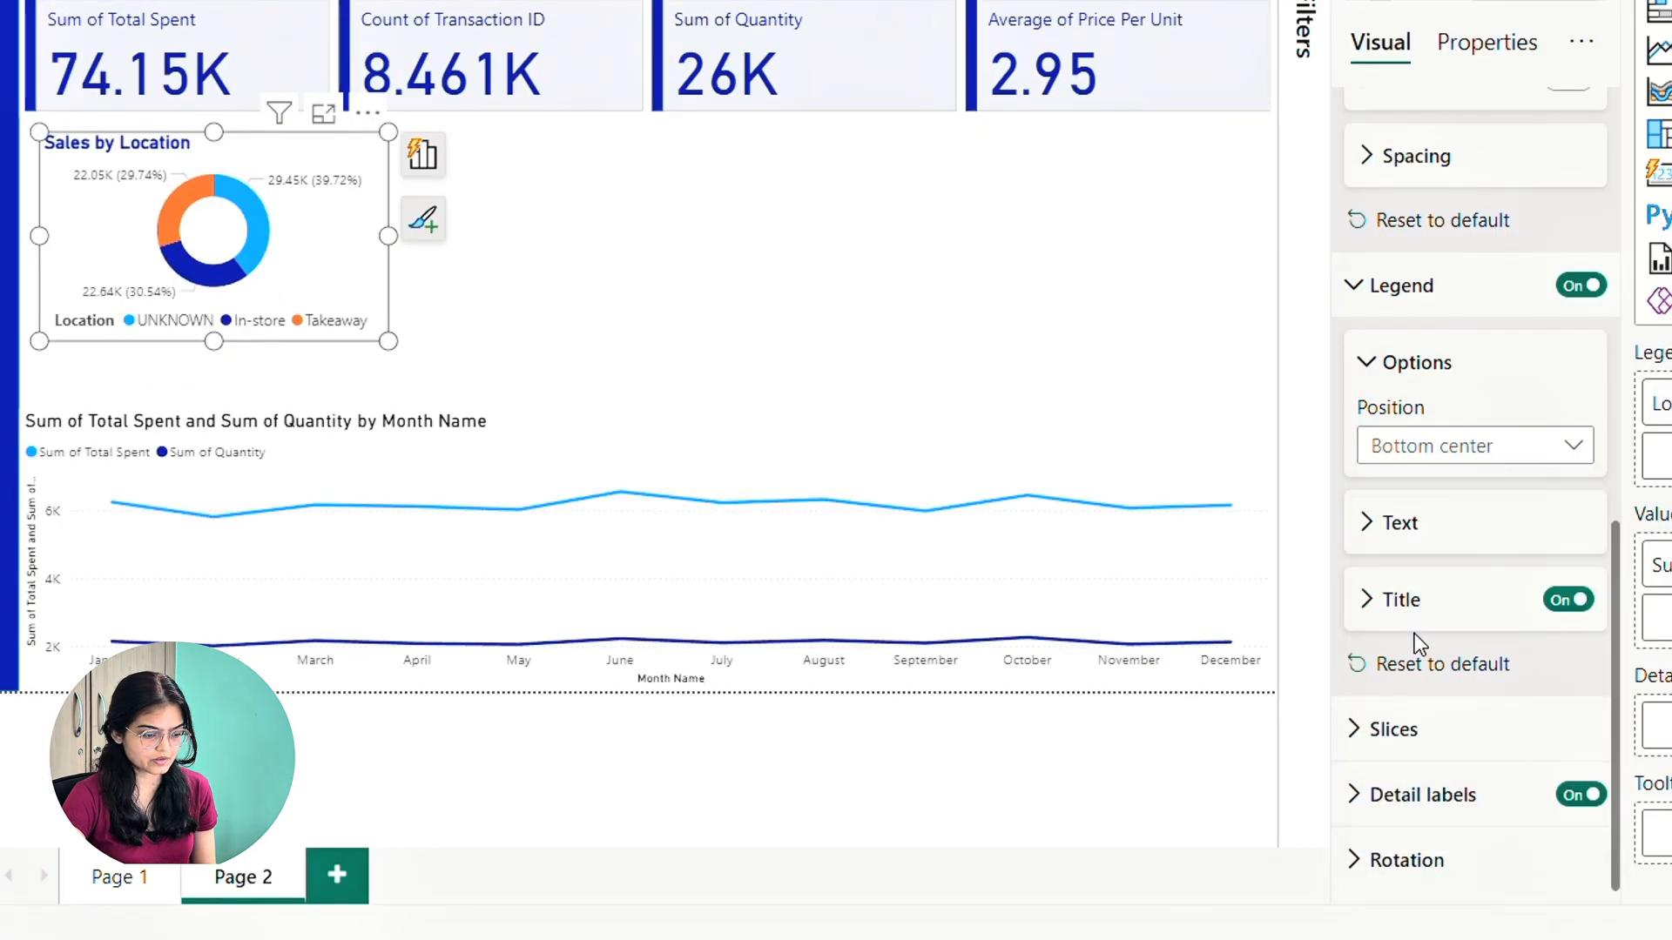
click(1364, 530)
scroll(1567, 446, down, 2)
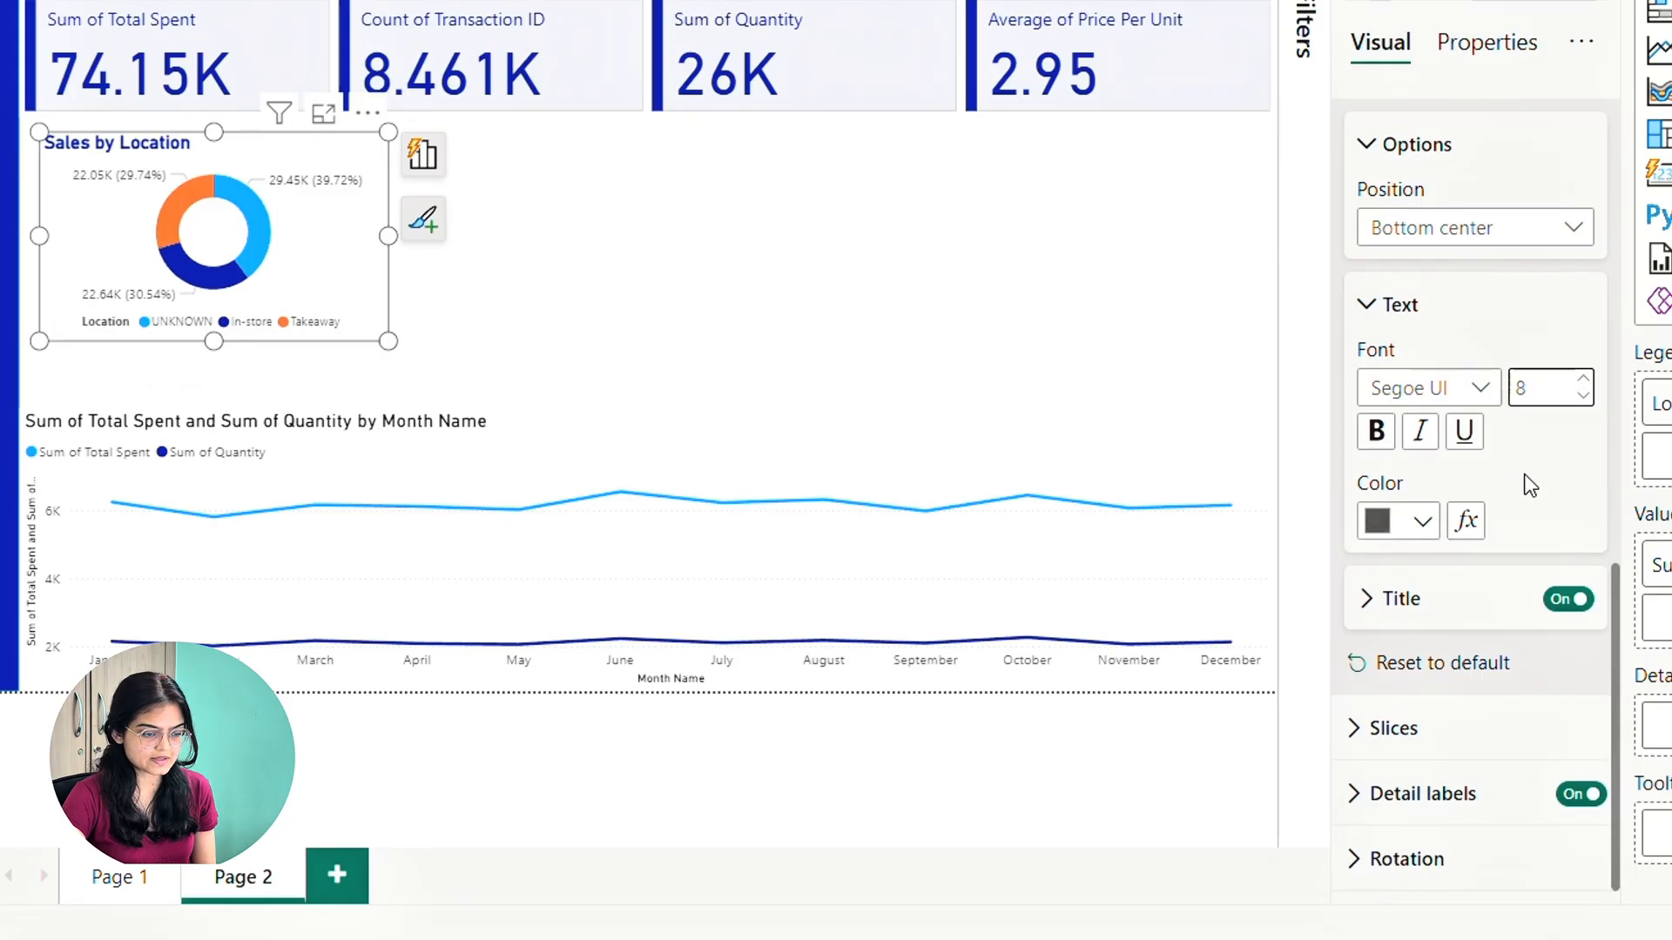
scroll(1525, 473, up, 2)
scroll(1525, 488, down, 2)
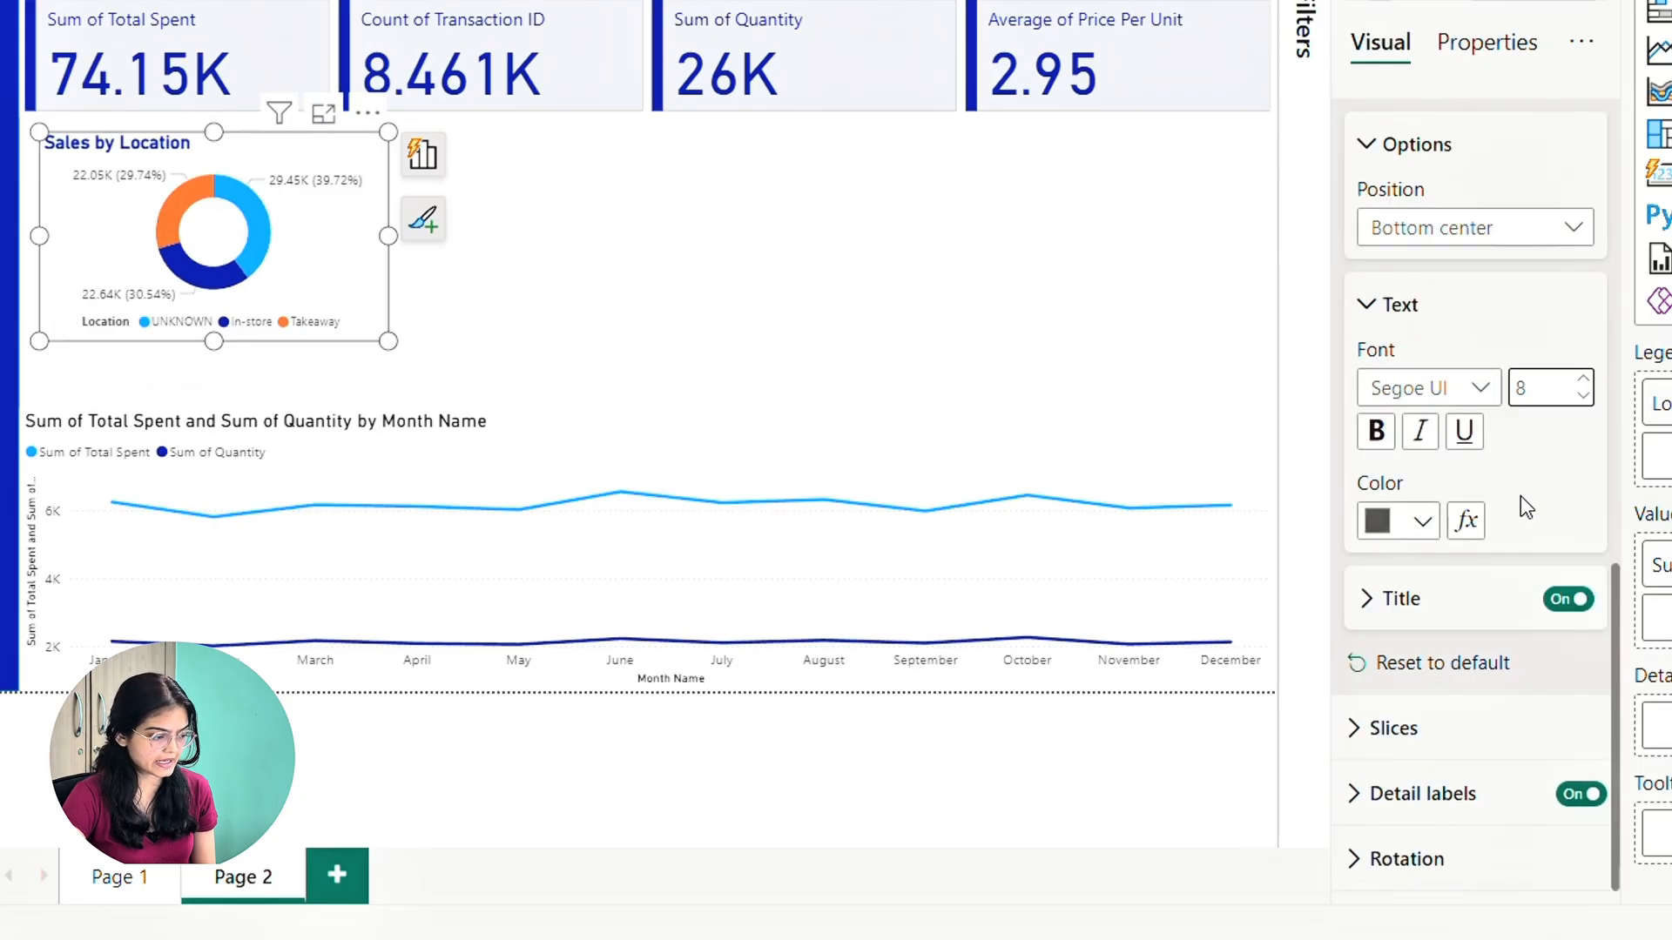
Set the donut chart's detail labels to show only Percent of total
click(1371, 792)
scroll(1419, 627, down, 4)
click(1417, 653)
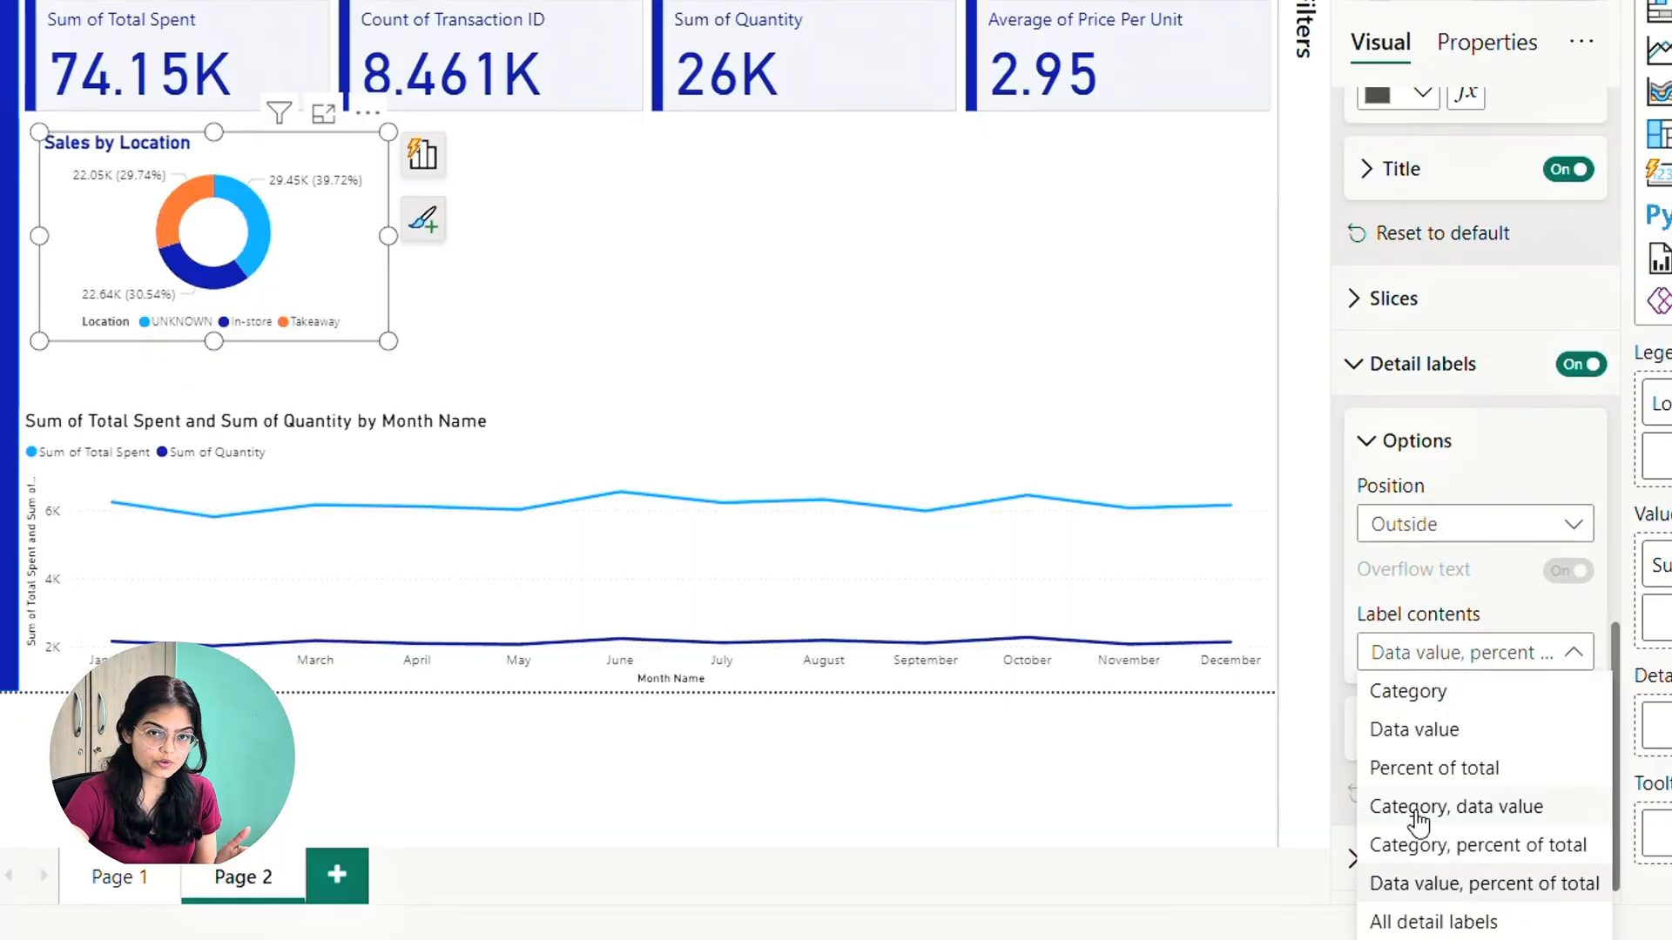
click(1426, 769)
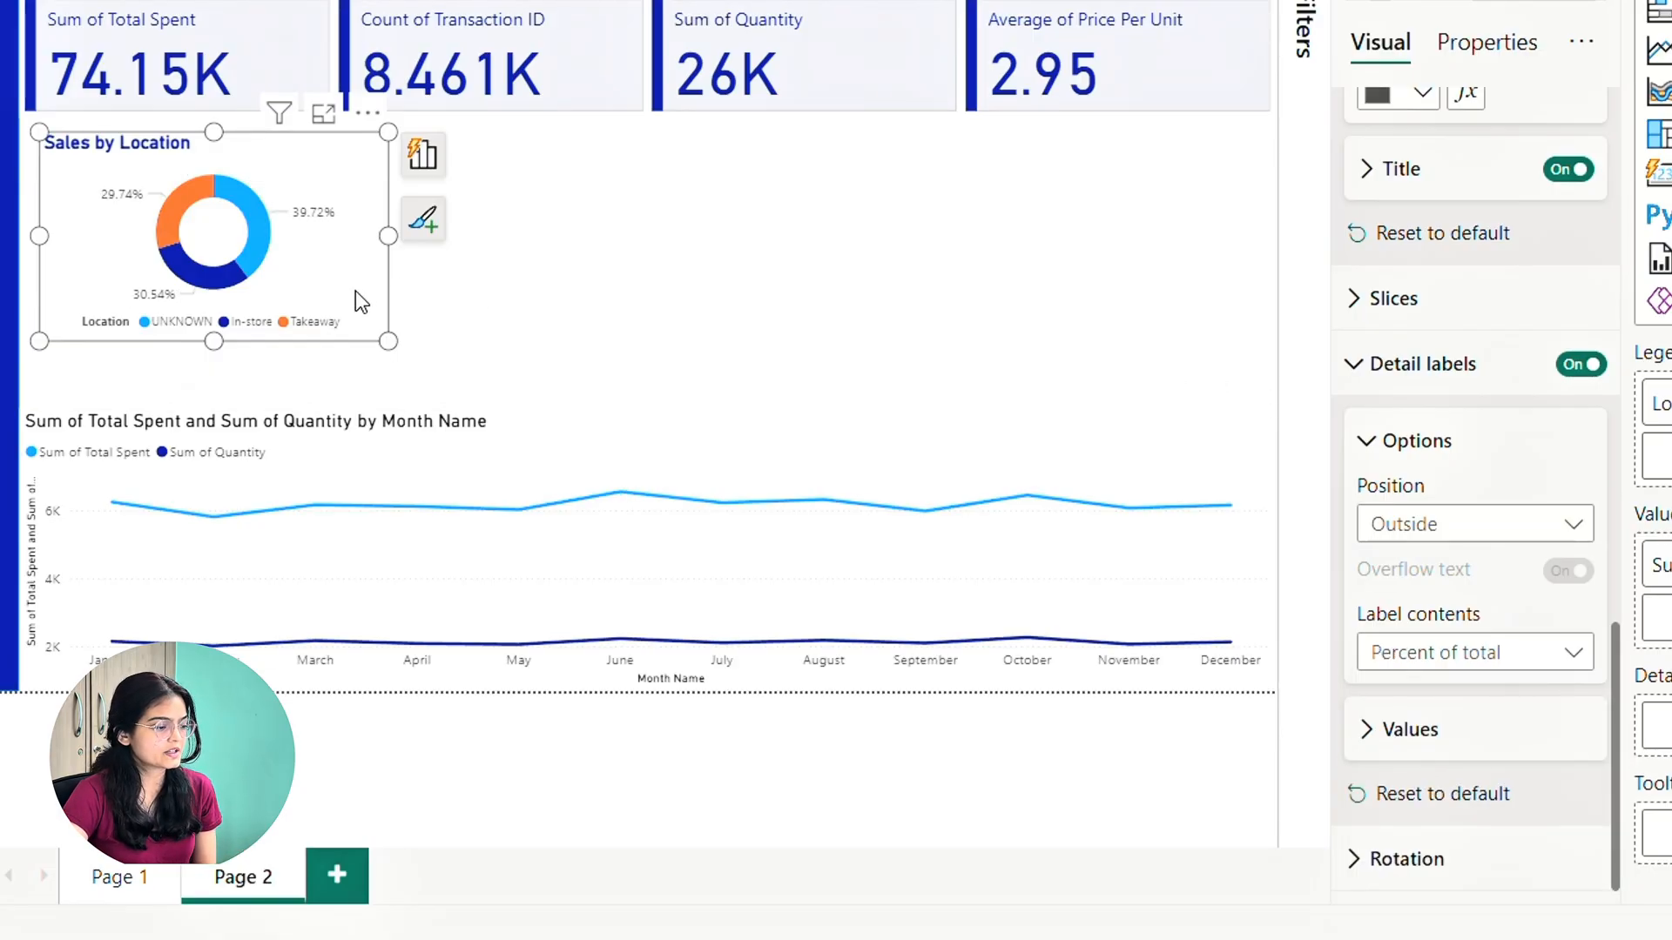
scroll(1380, 369, up, 5)
click(910, 272)
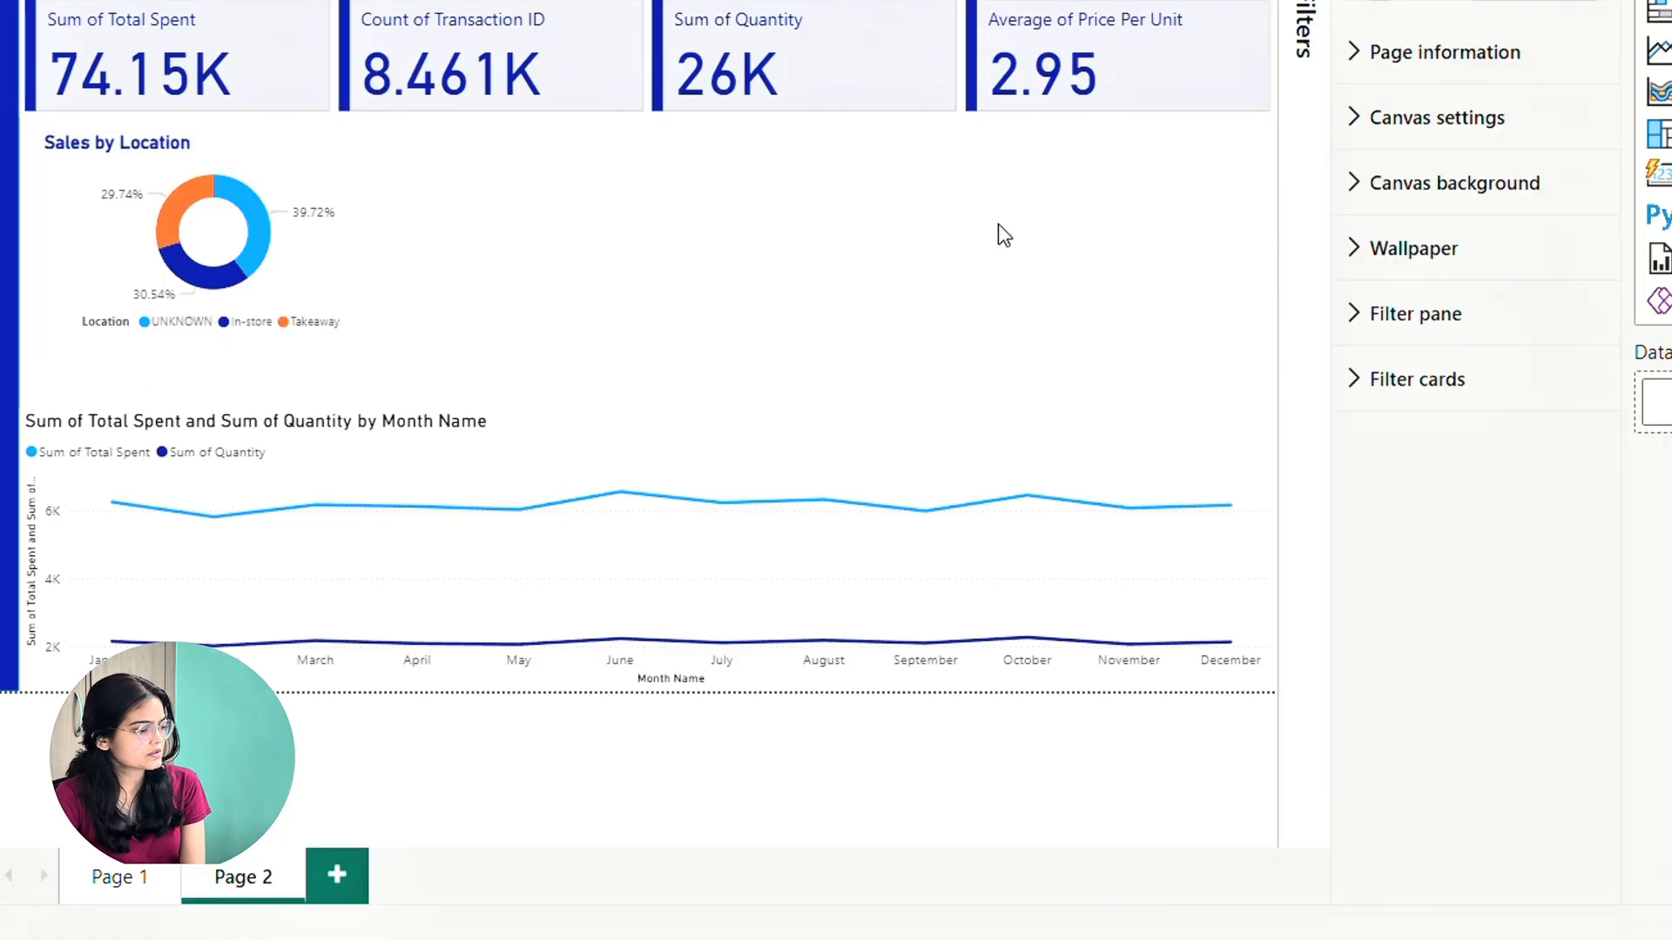
Colour the donut chart's UNKNOWN slice dark blue
click(348, 270)
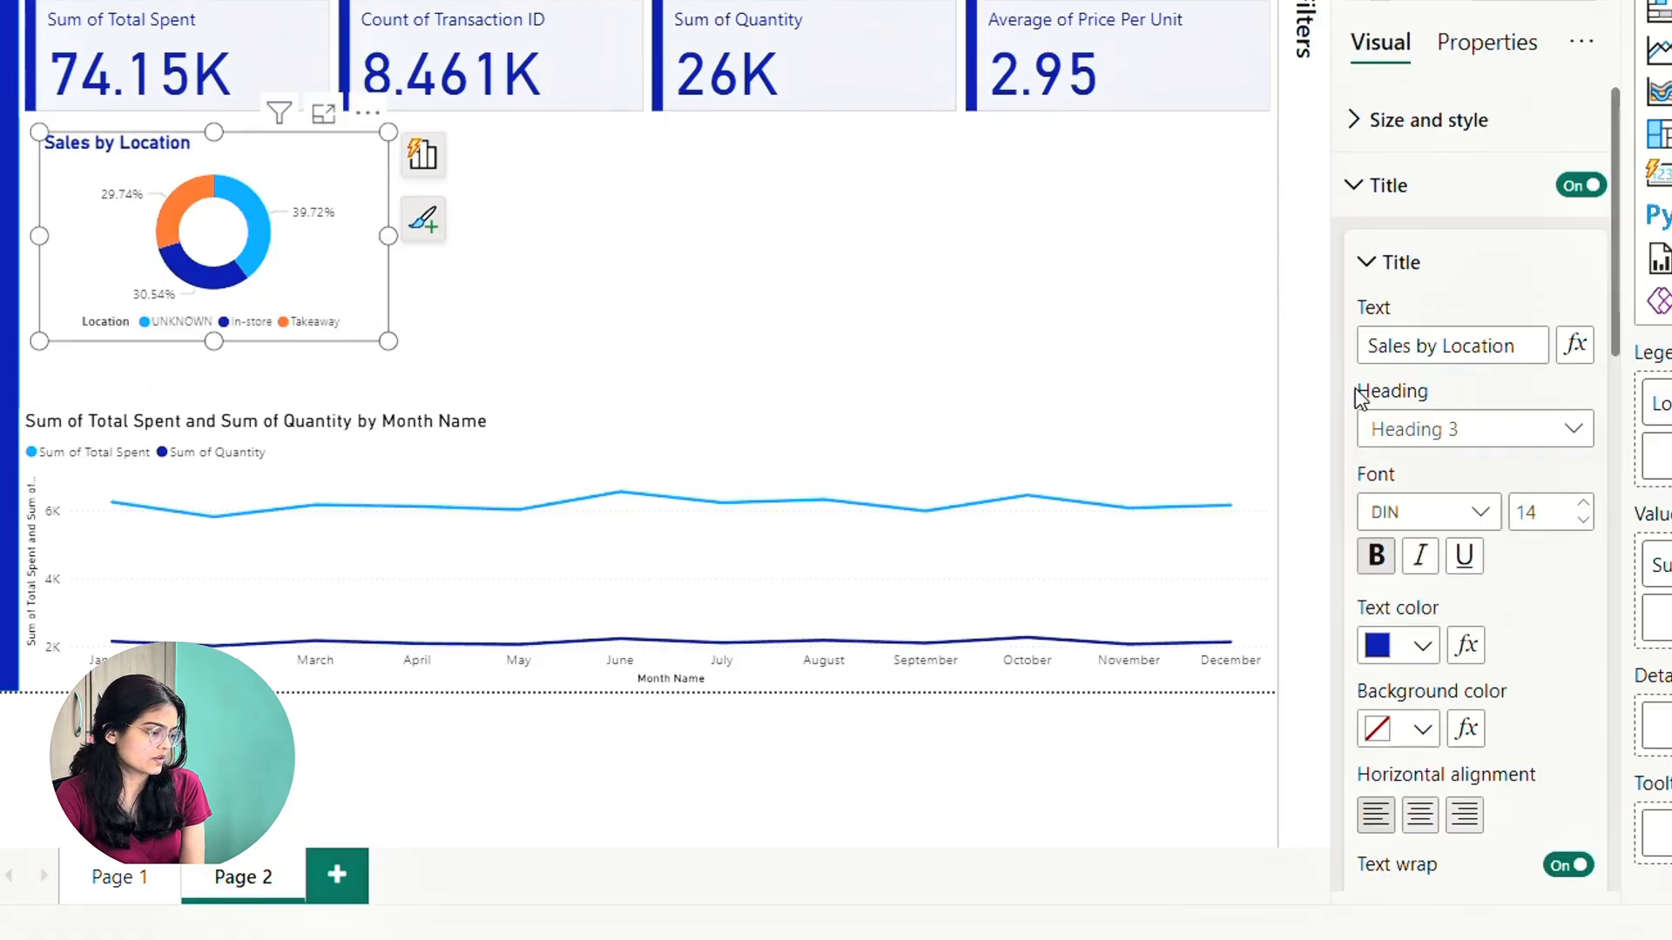
scroll(1362, 640, down, 2)
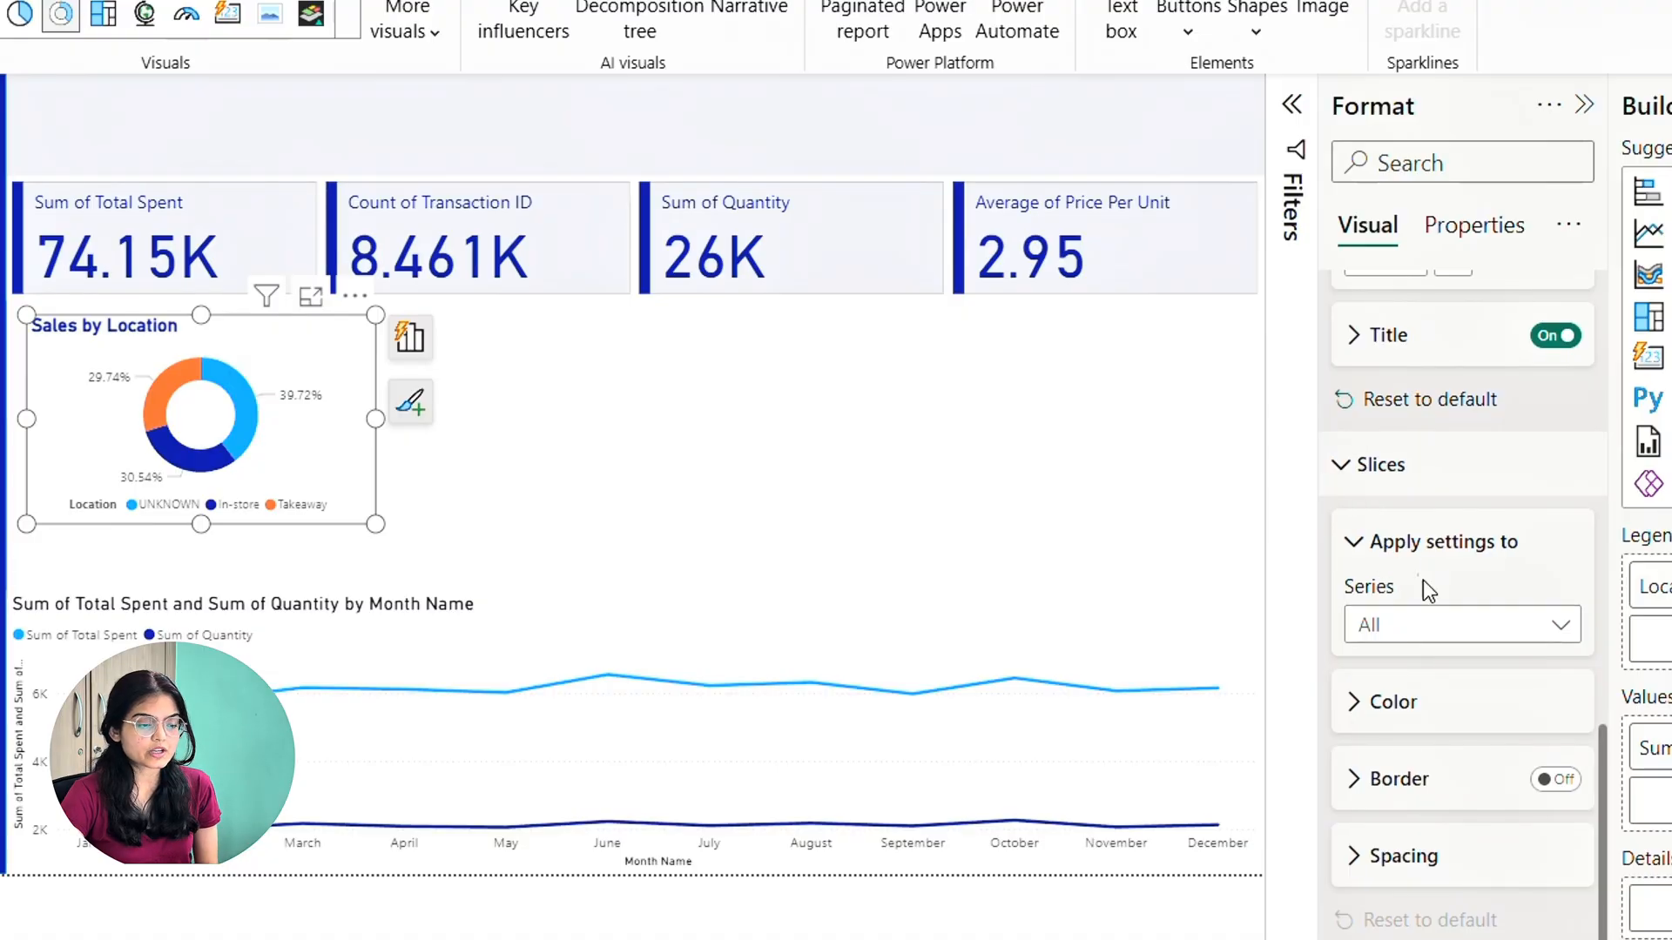
click(1393, 638)
click(1394, 701)
scroll(1428, 634, down, 4)
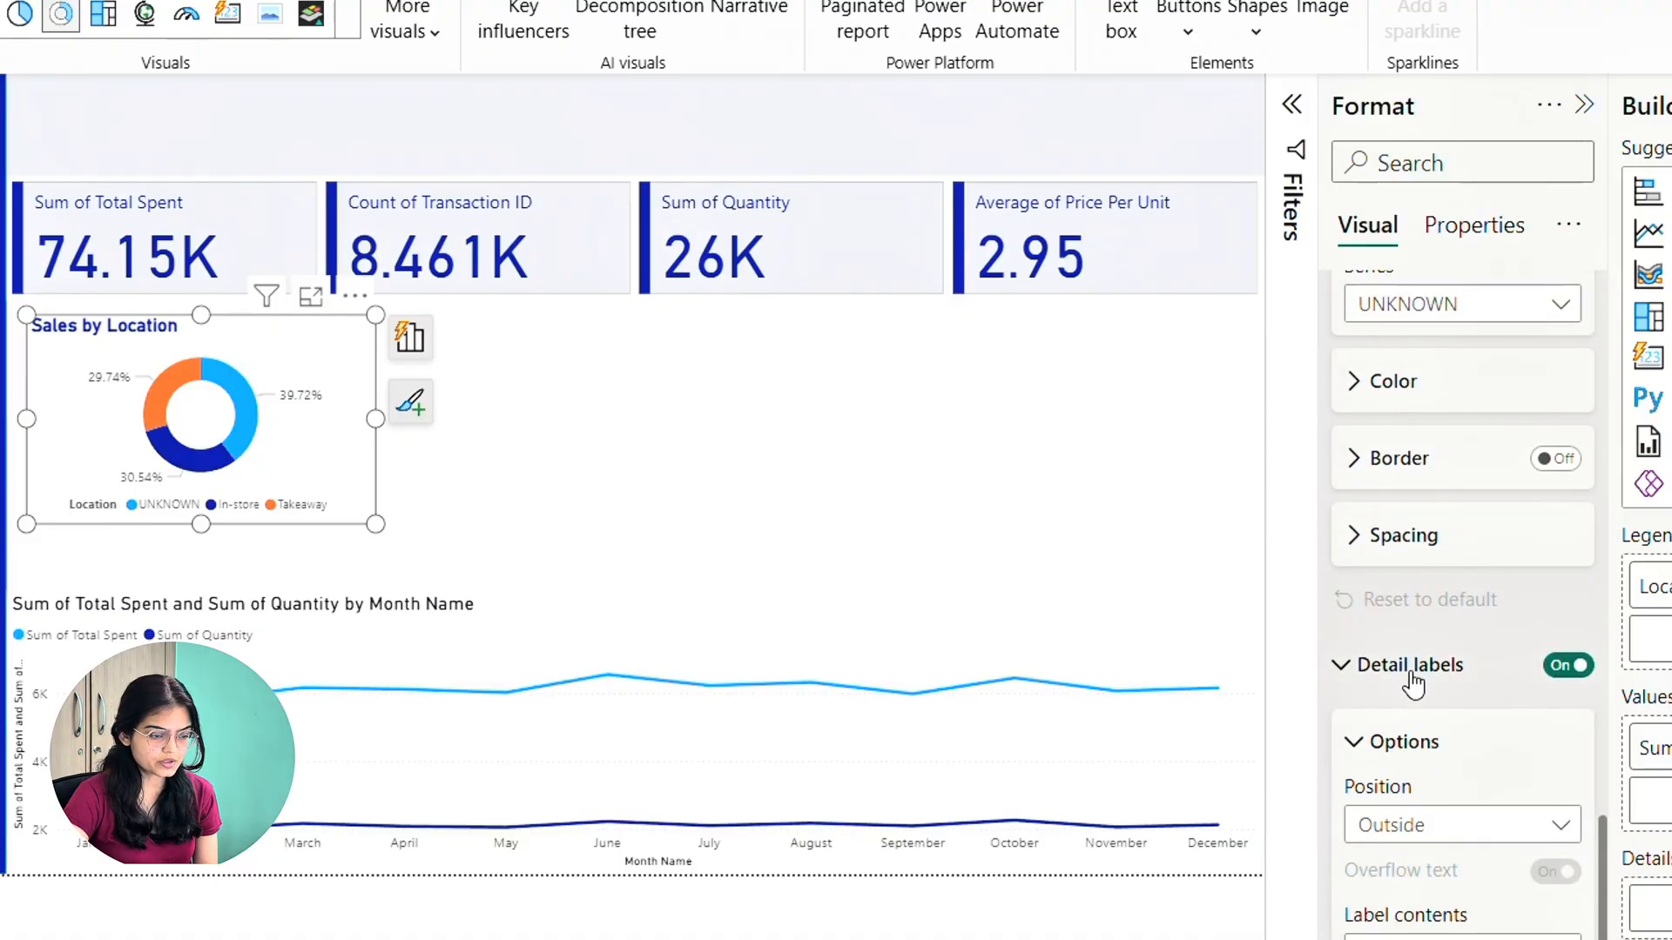
scroll(1412, 685, up, 2)
click(1381, 541)
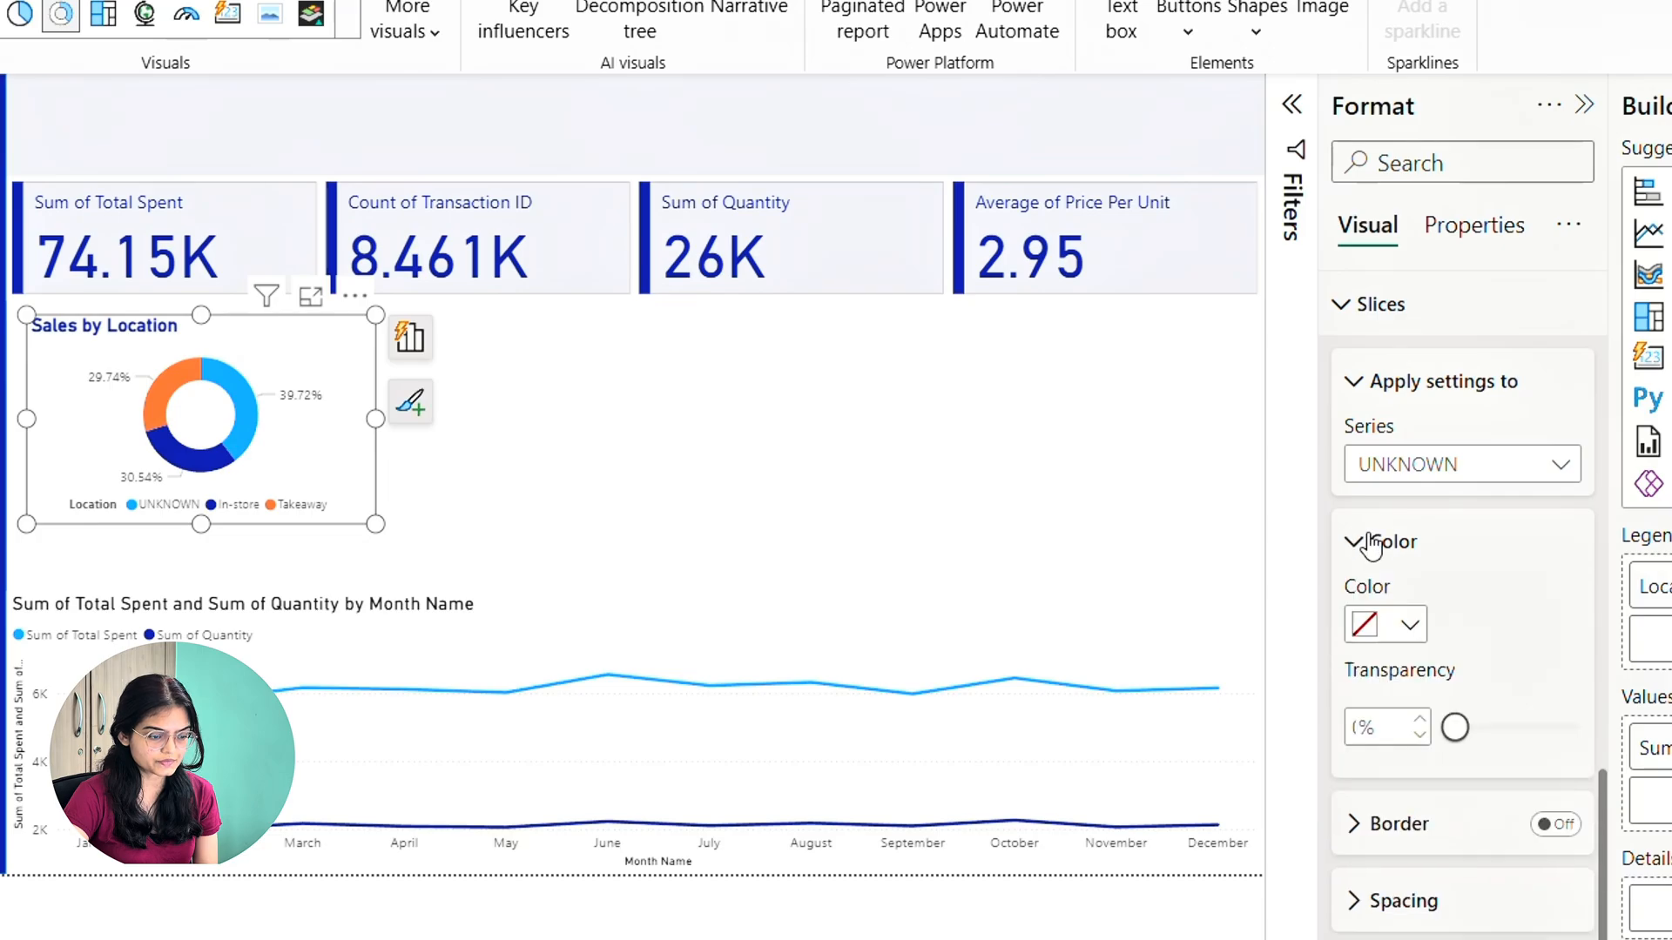
click(1402, 626)
click(1384, 484)
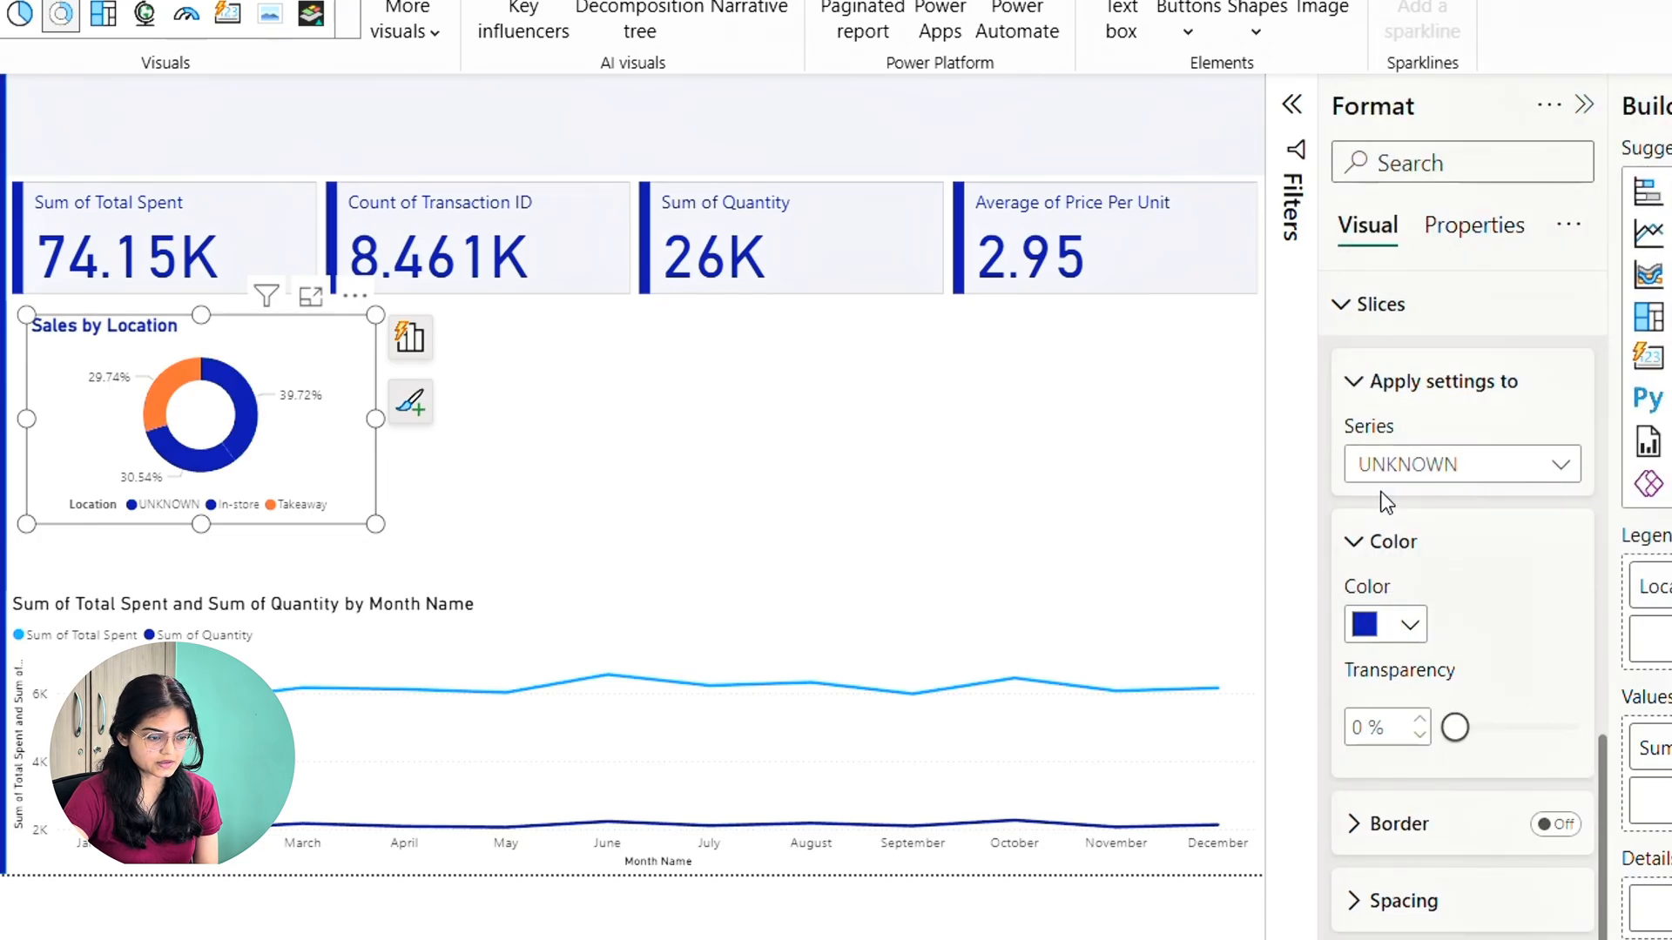
Colour the donut chart's In-store slice medium blue and its Takeaway slice the lightest tint of the same blue
click(1393, 474)
click(1401, 578)
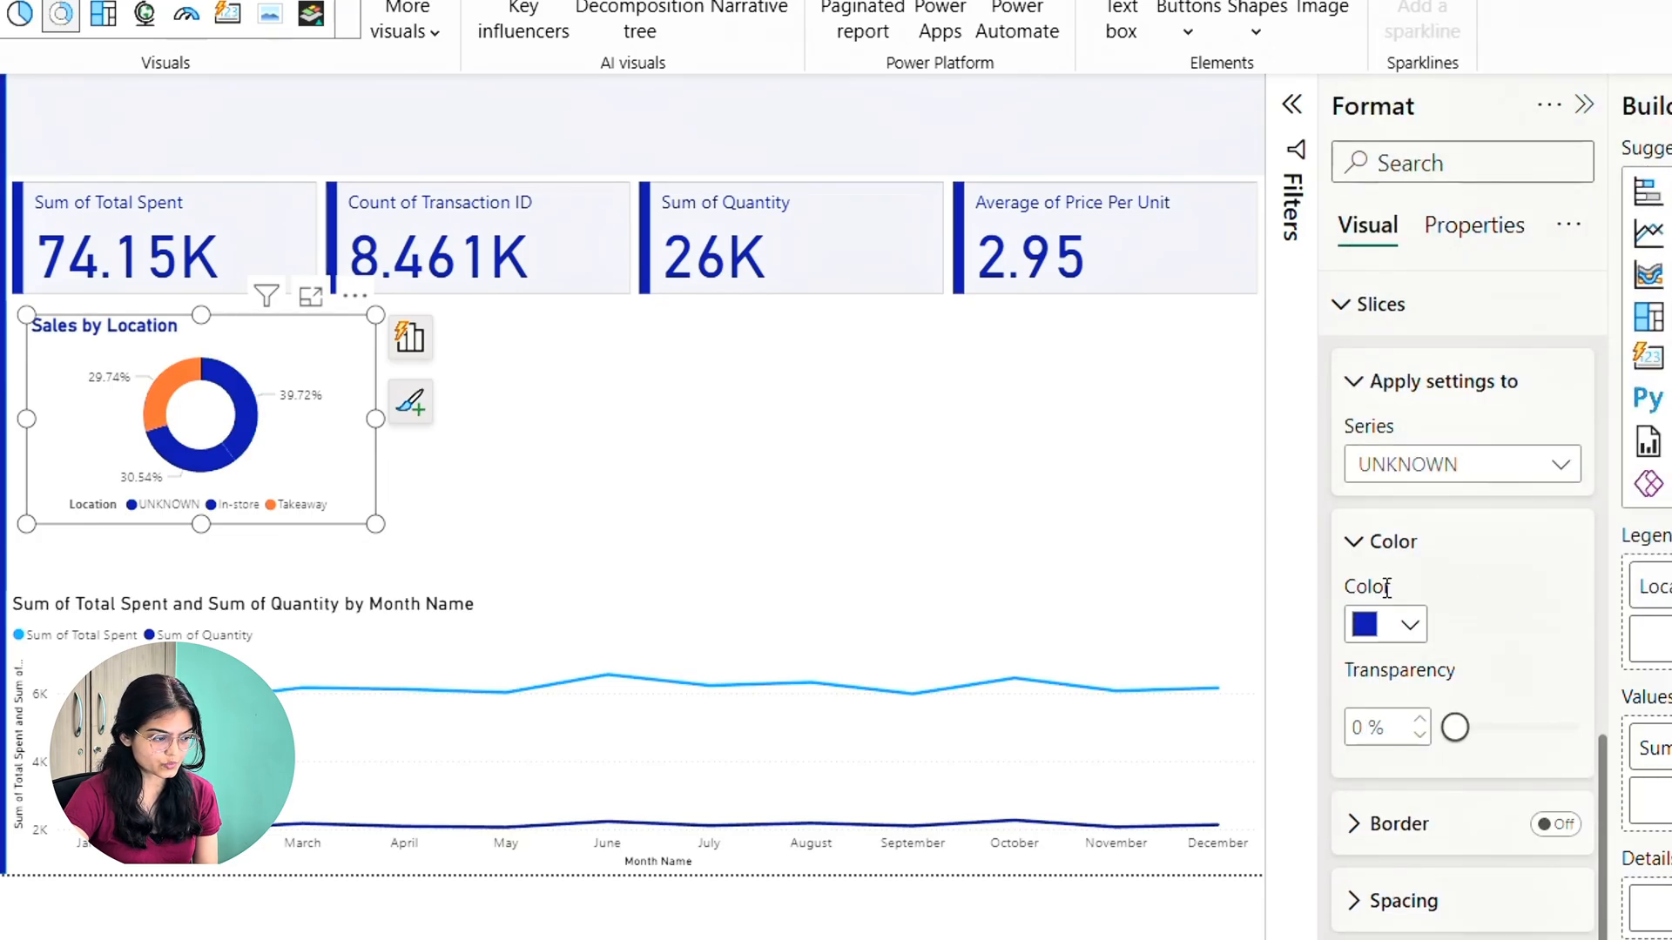
click(1410, 629)
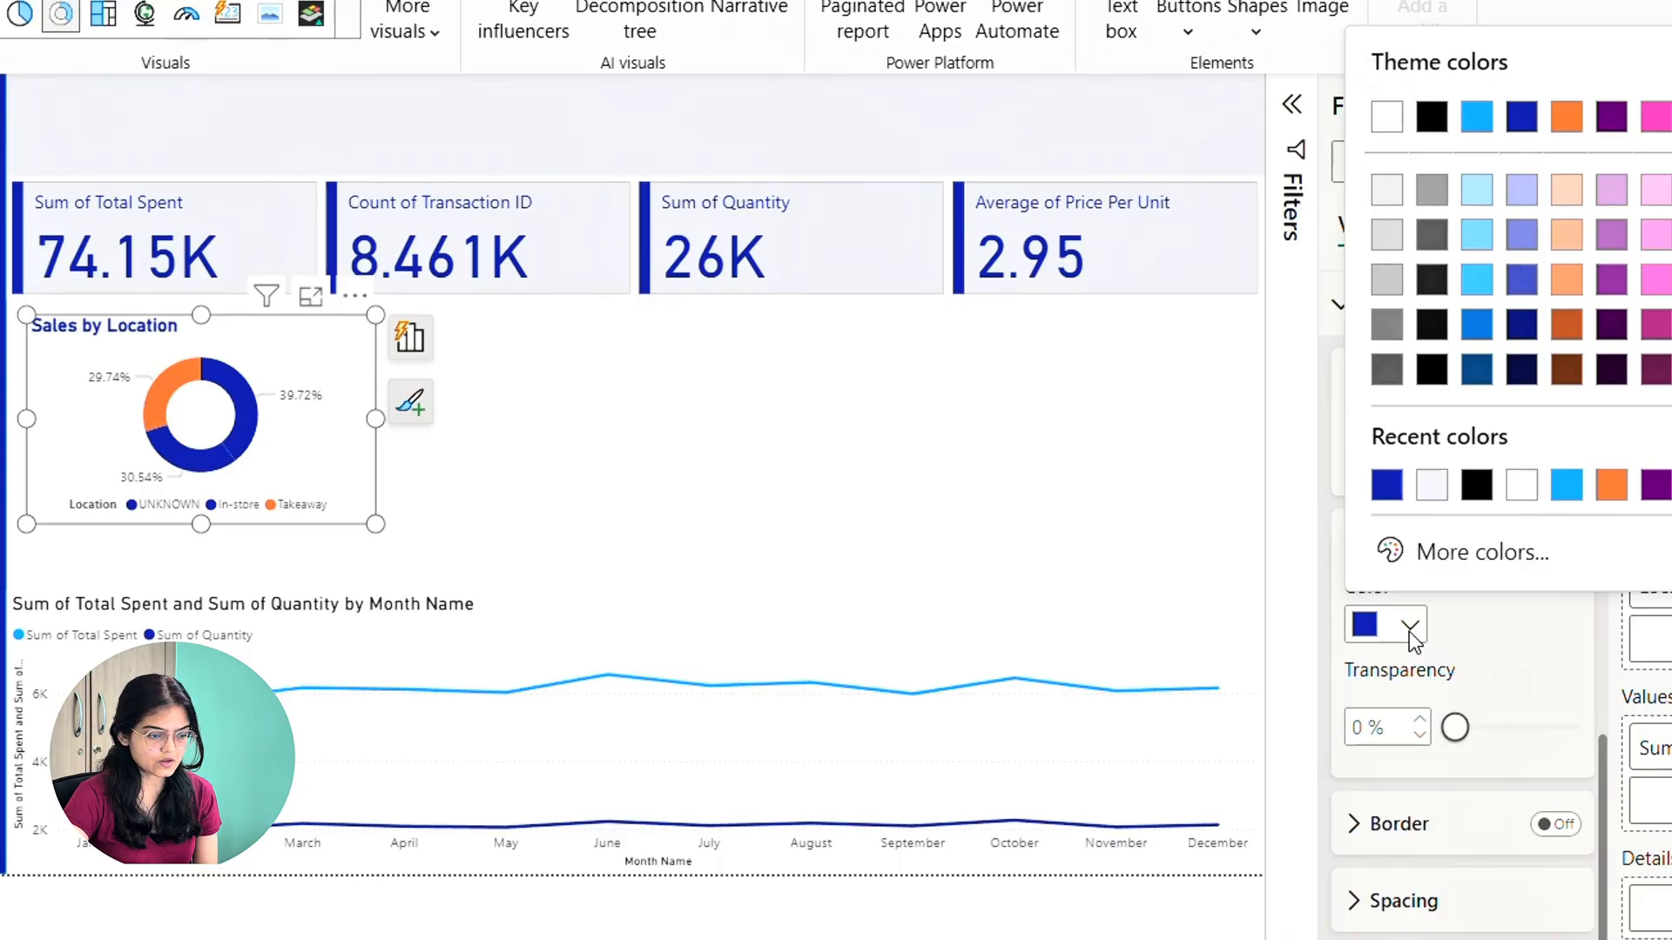
click(1524, 283)
click(1459, 465)
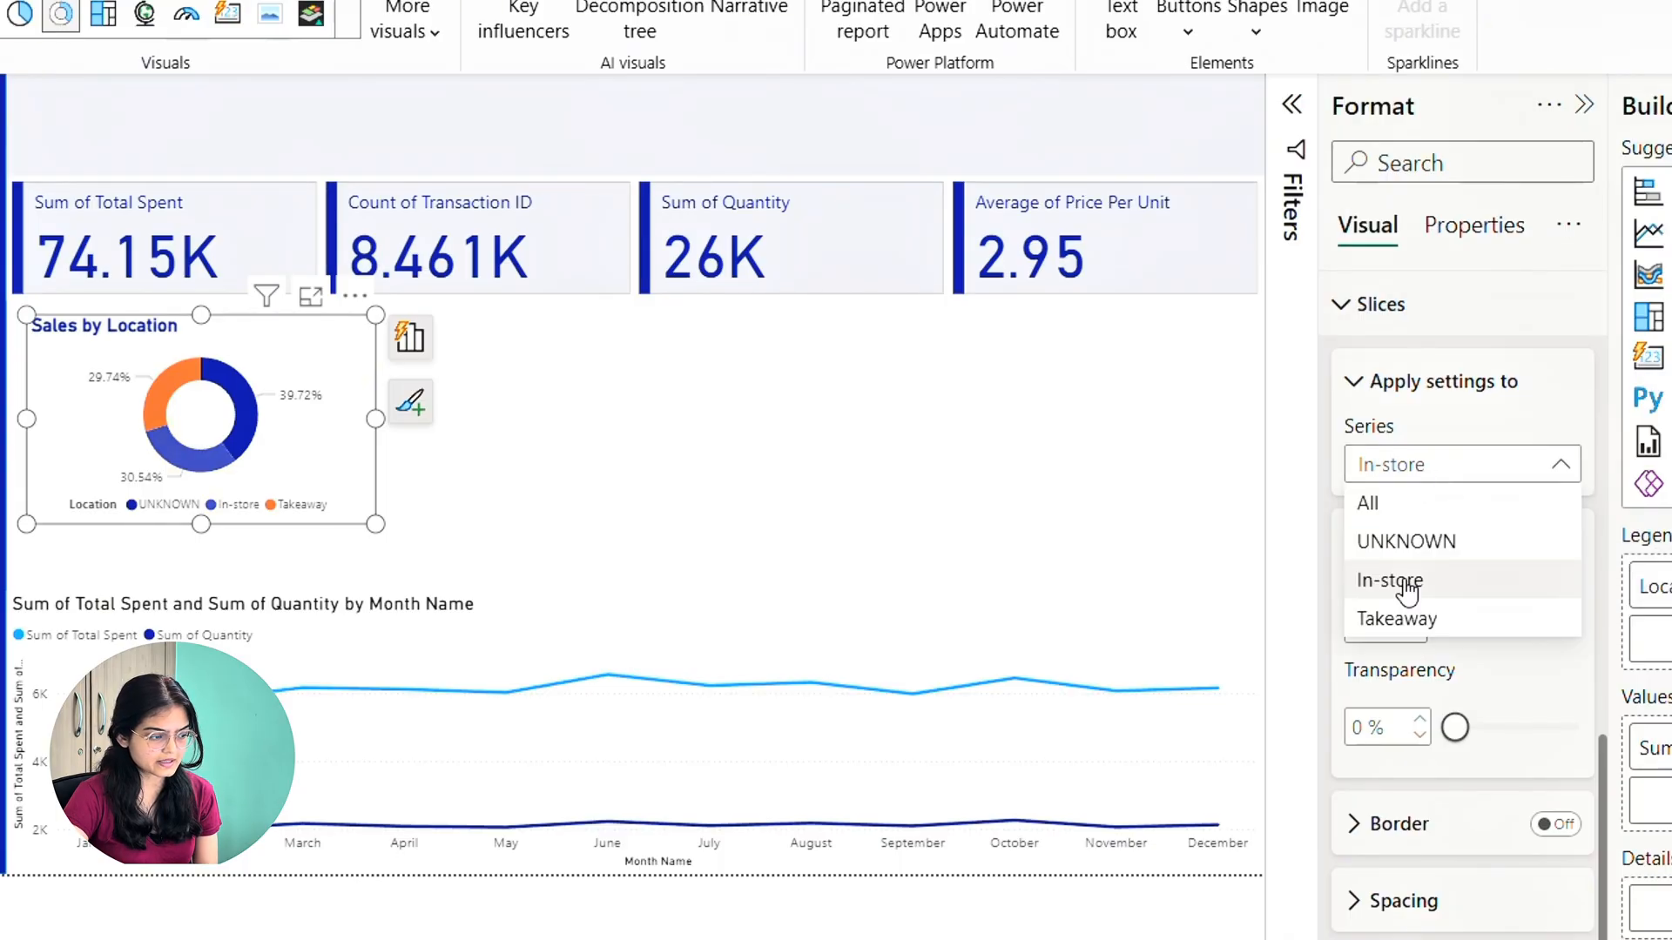
click(1397, 618)
click(1409, 624)
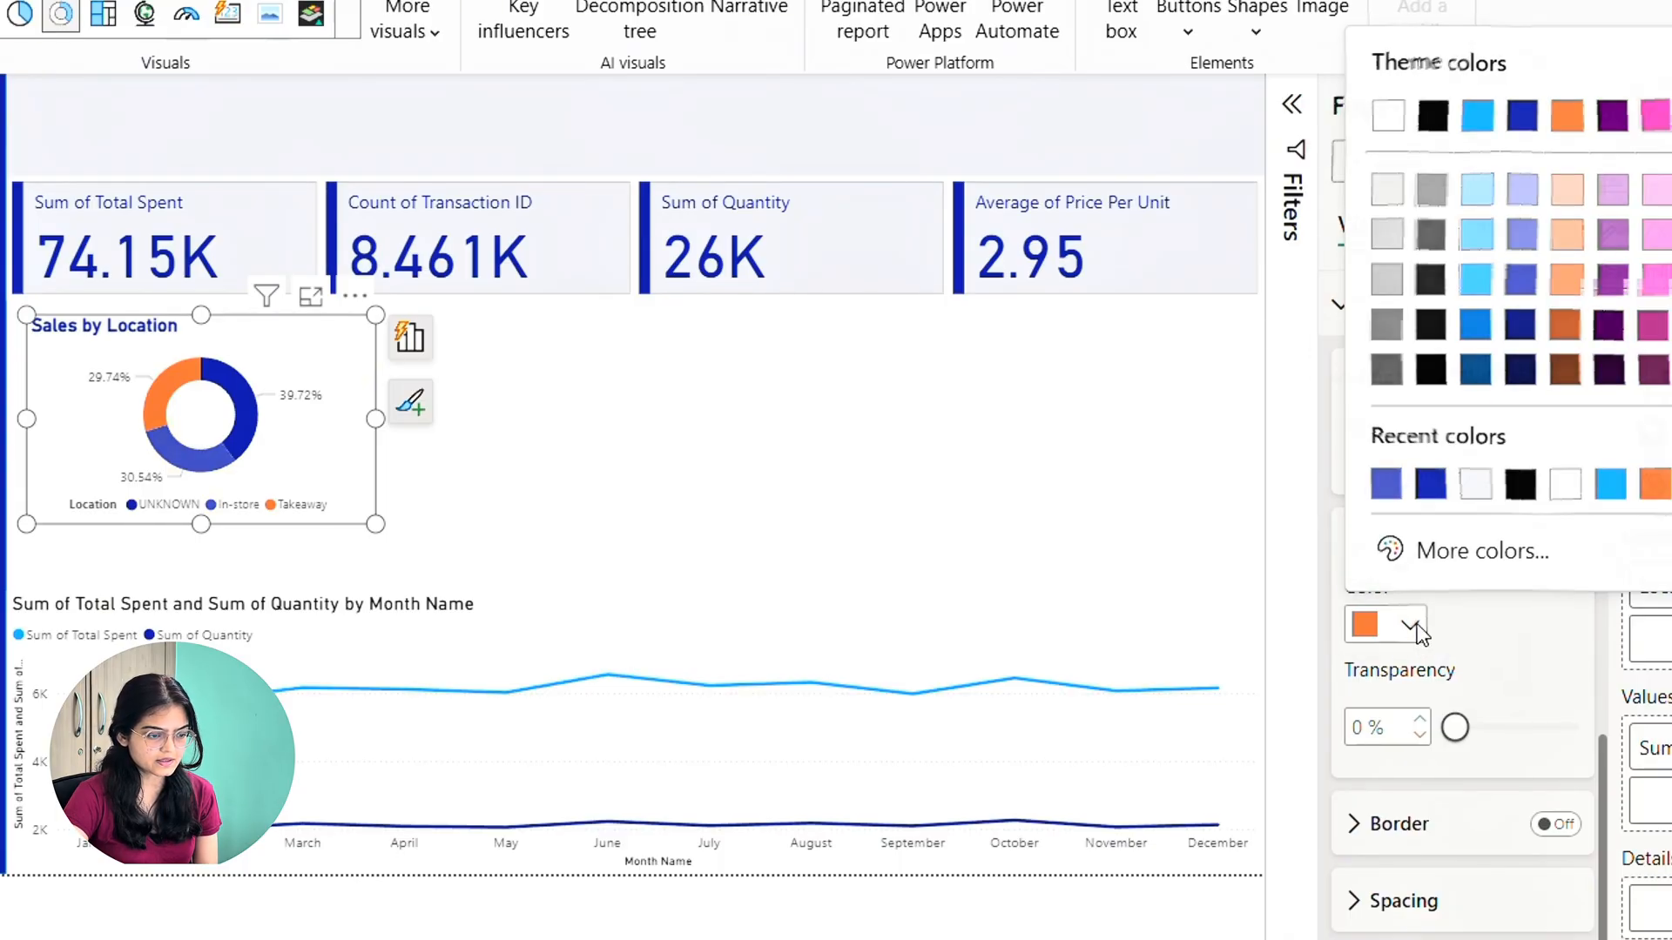
click(1521, 197)
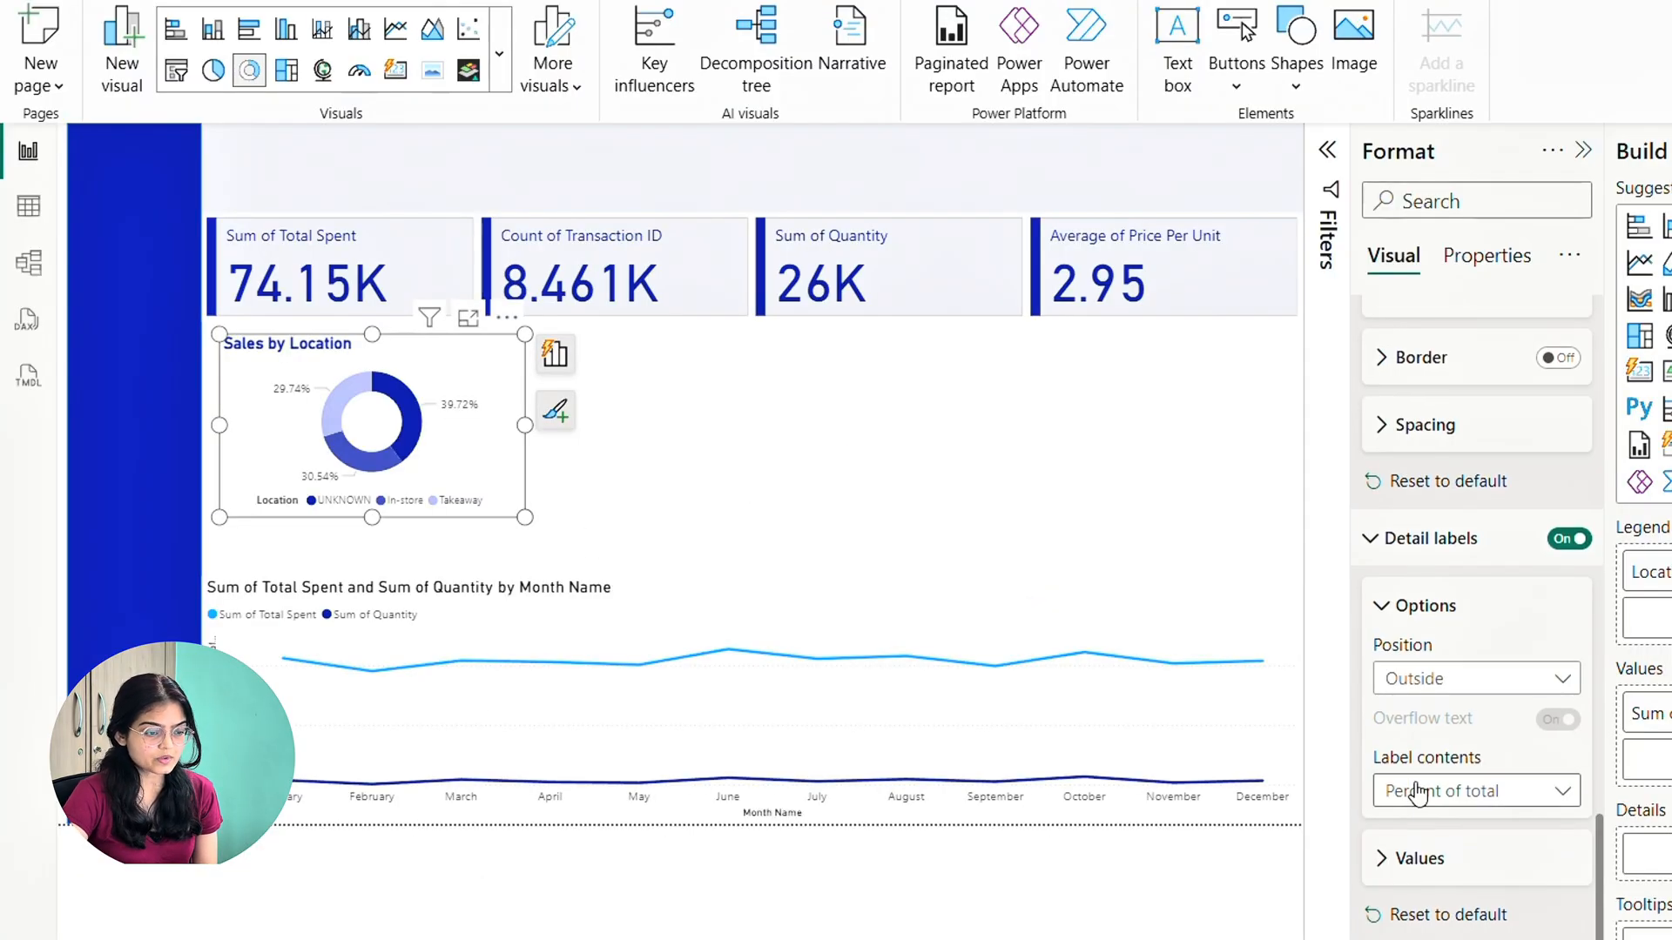
Turn off the legend title of the donut chart
scroll(1417, 788, up, 5)
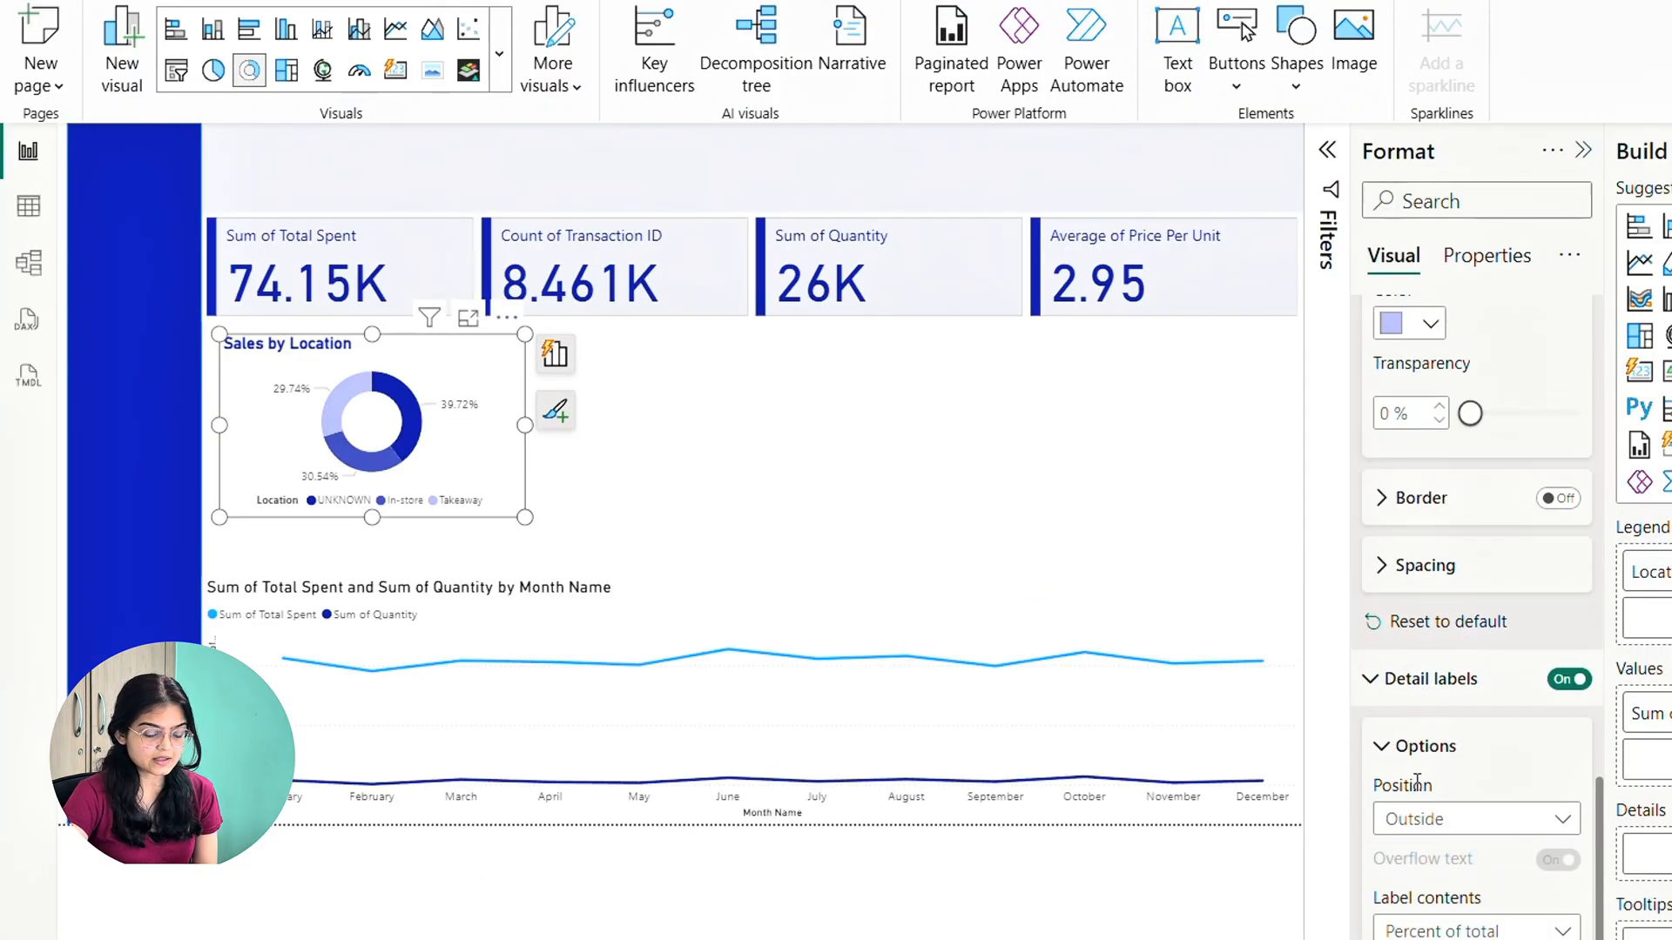
scroll(1415, 783, up, 10)
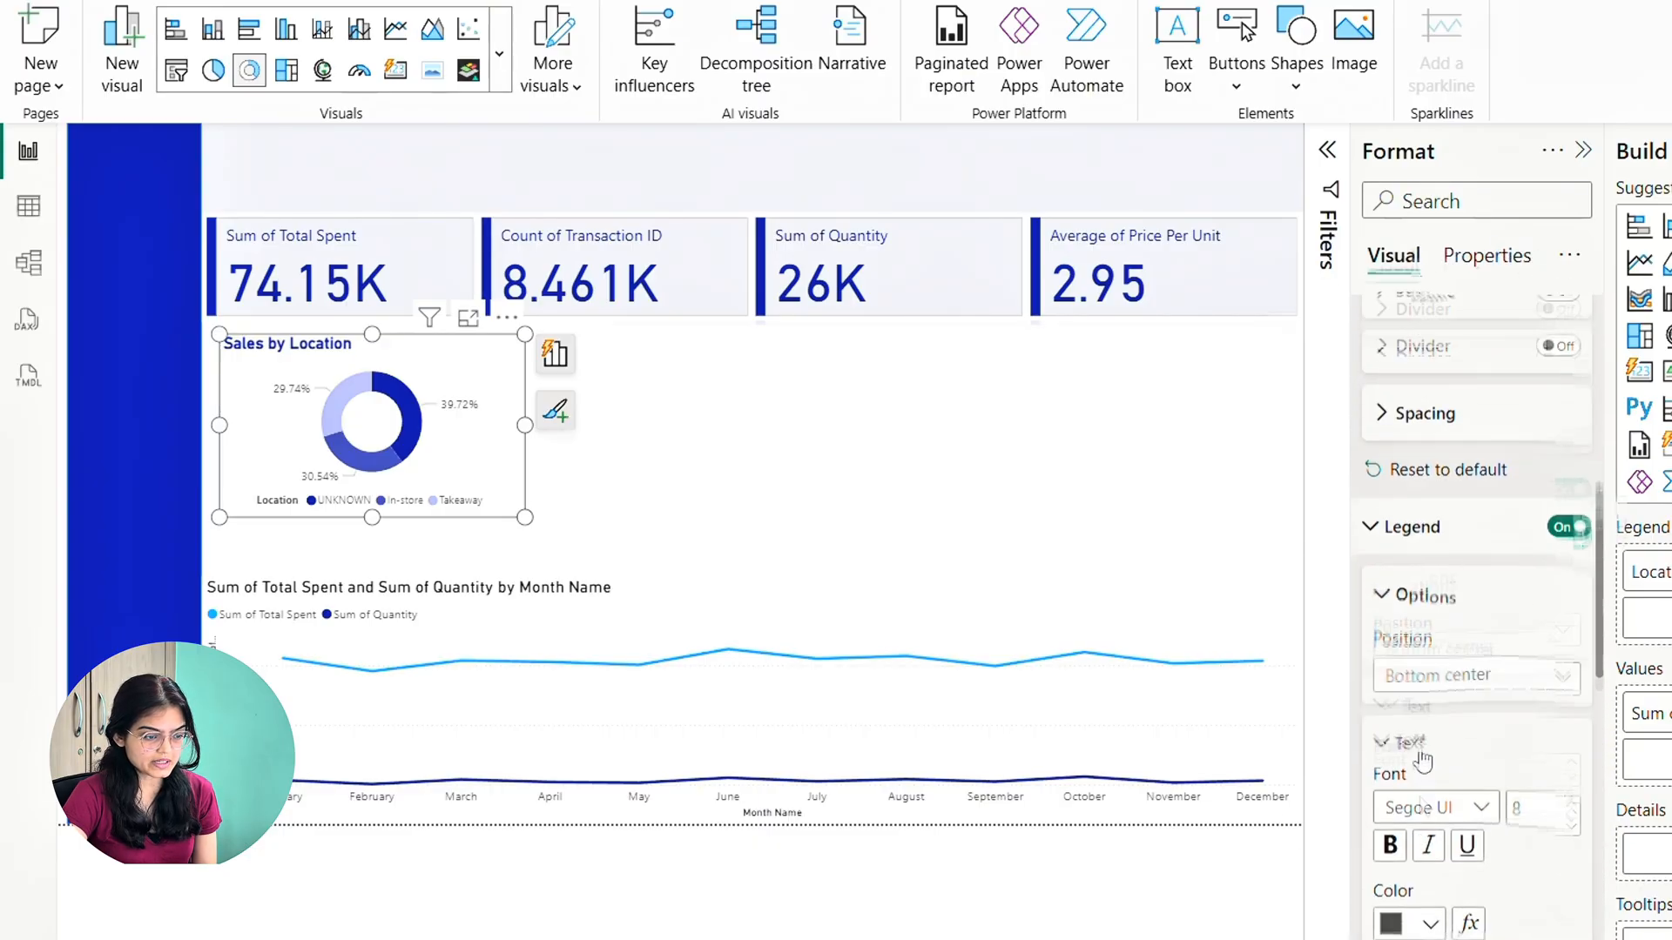
scroll(1445, 765, down, 5)
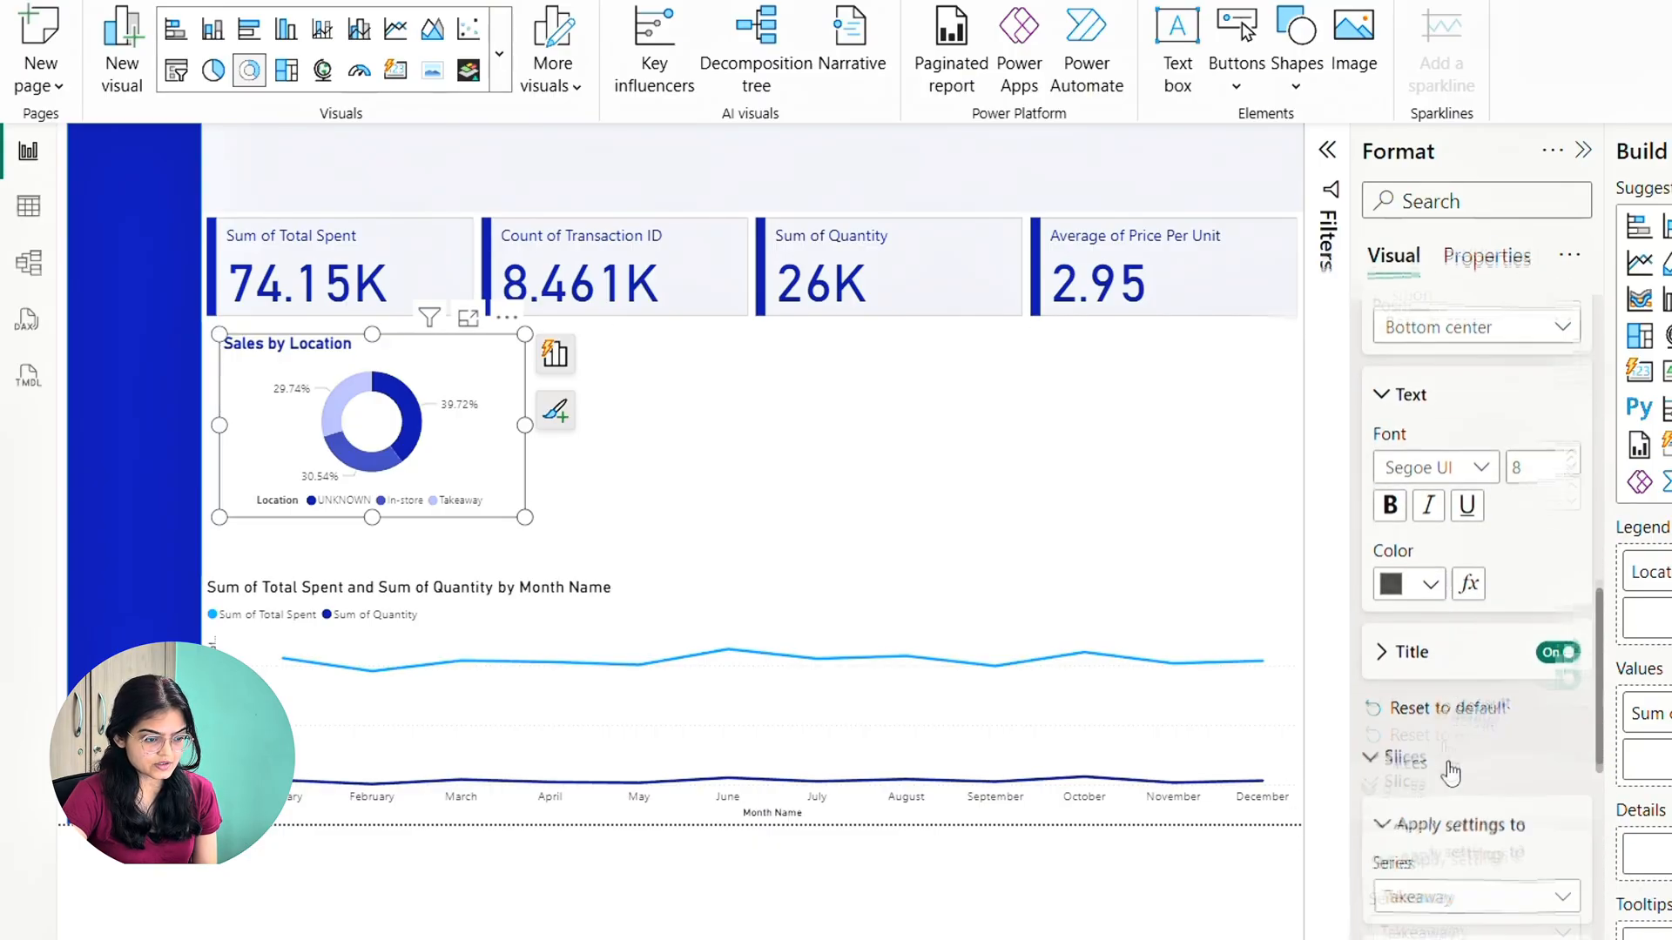
click(1549, 645)
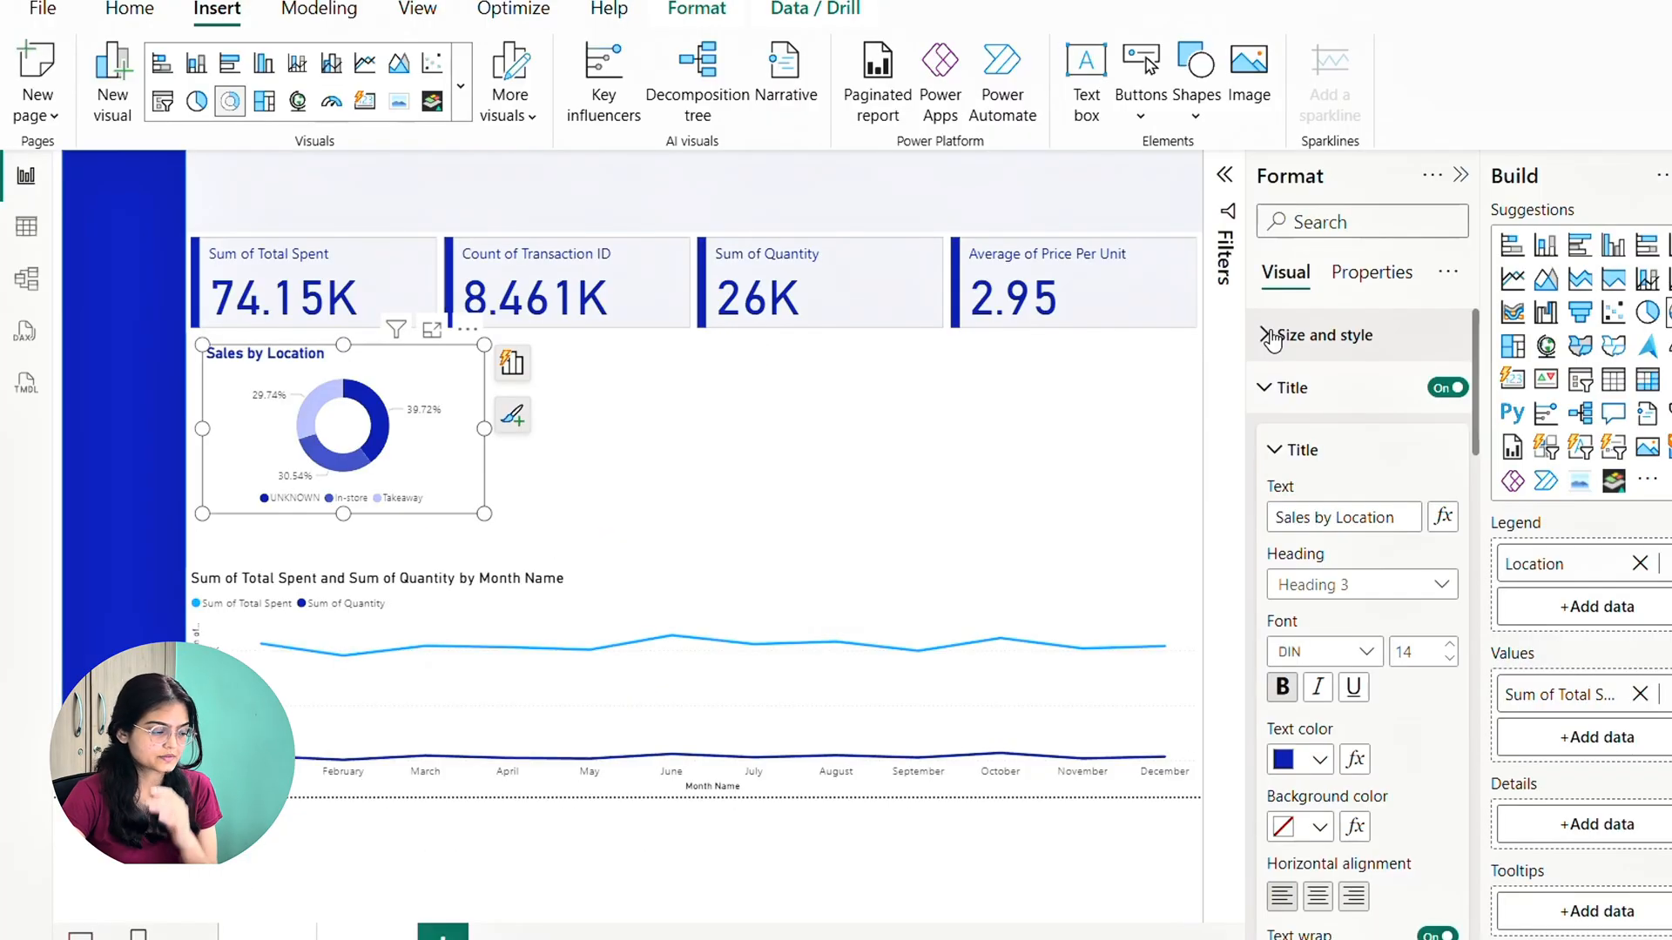
Turn on a shadow for the donut chart and colour it dark blue
click(1271, 338)
scroll(1319, 590, down, 4)
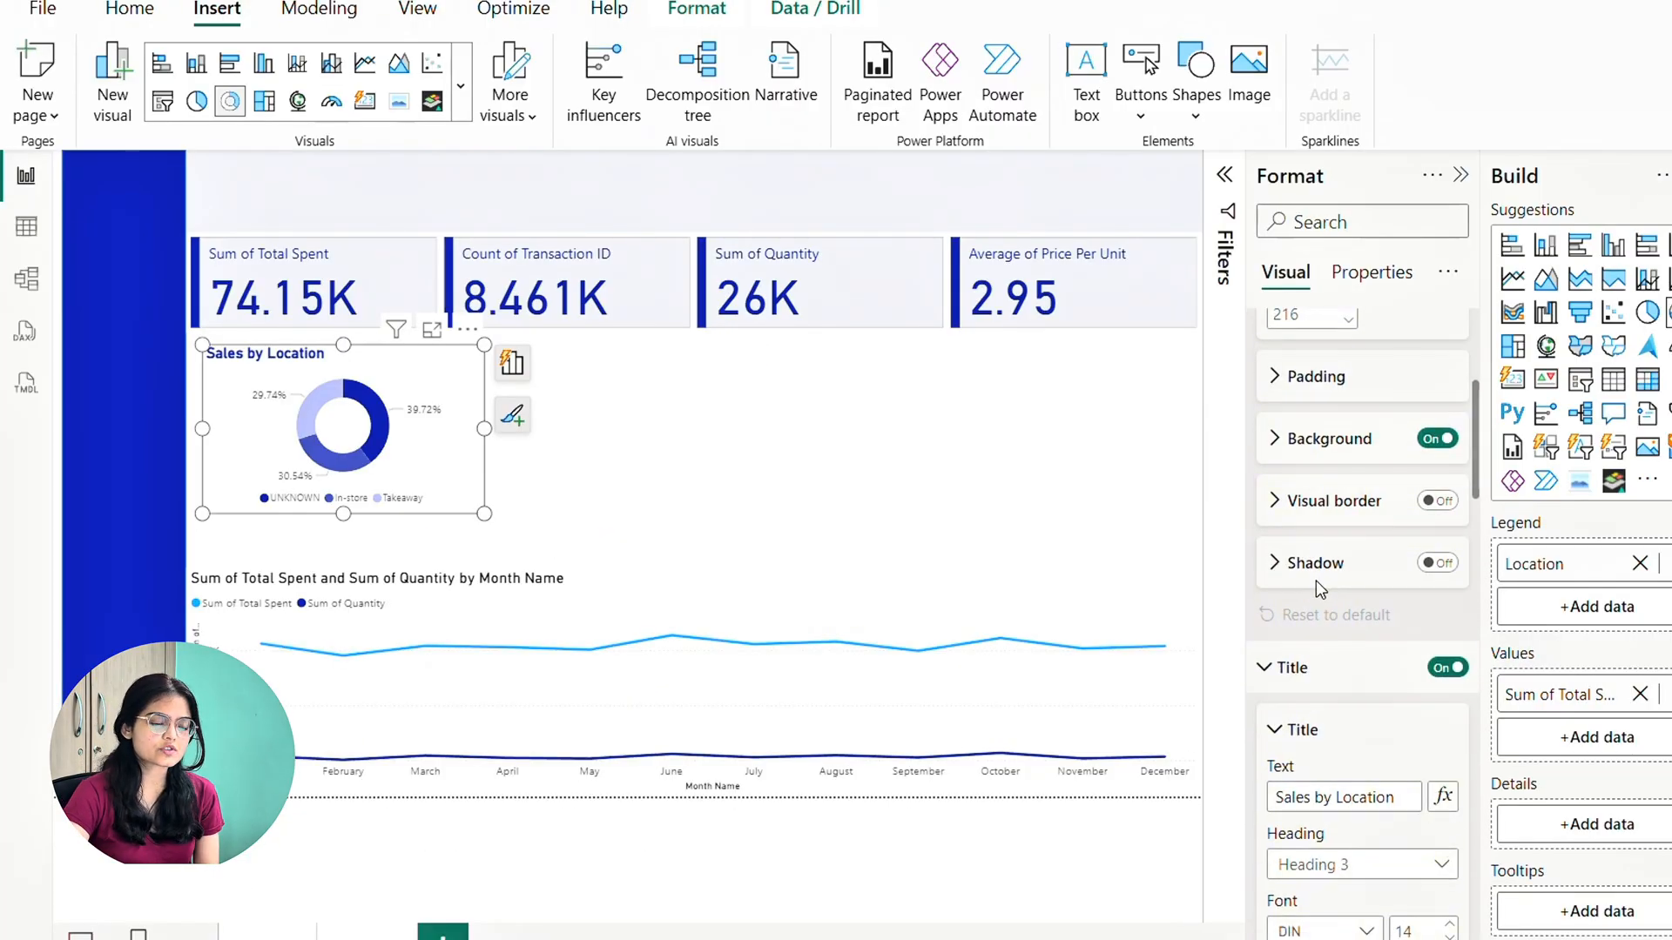
click(1435, 563)
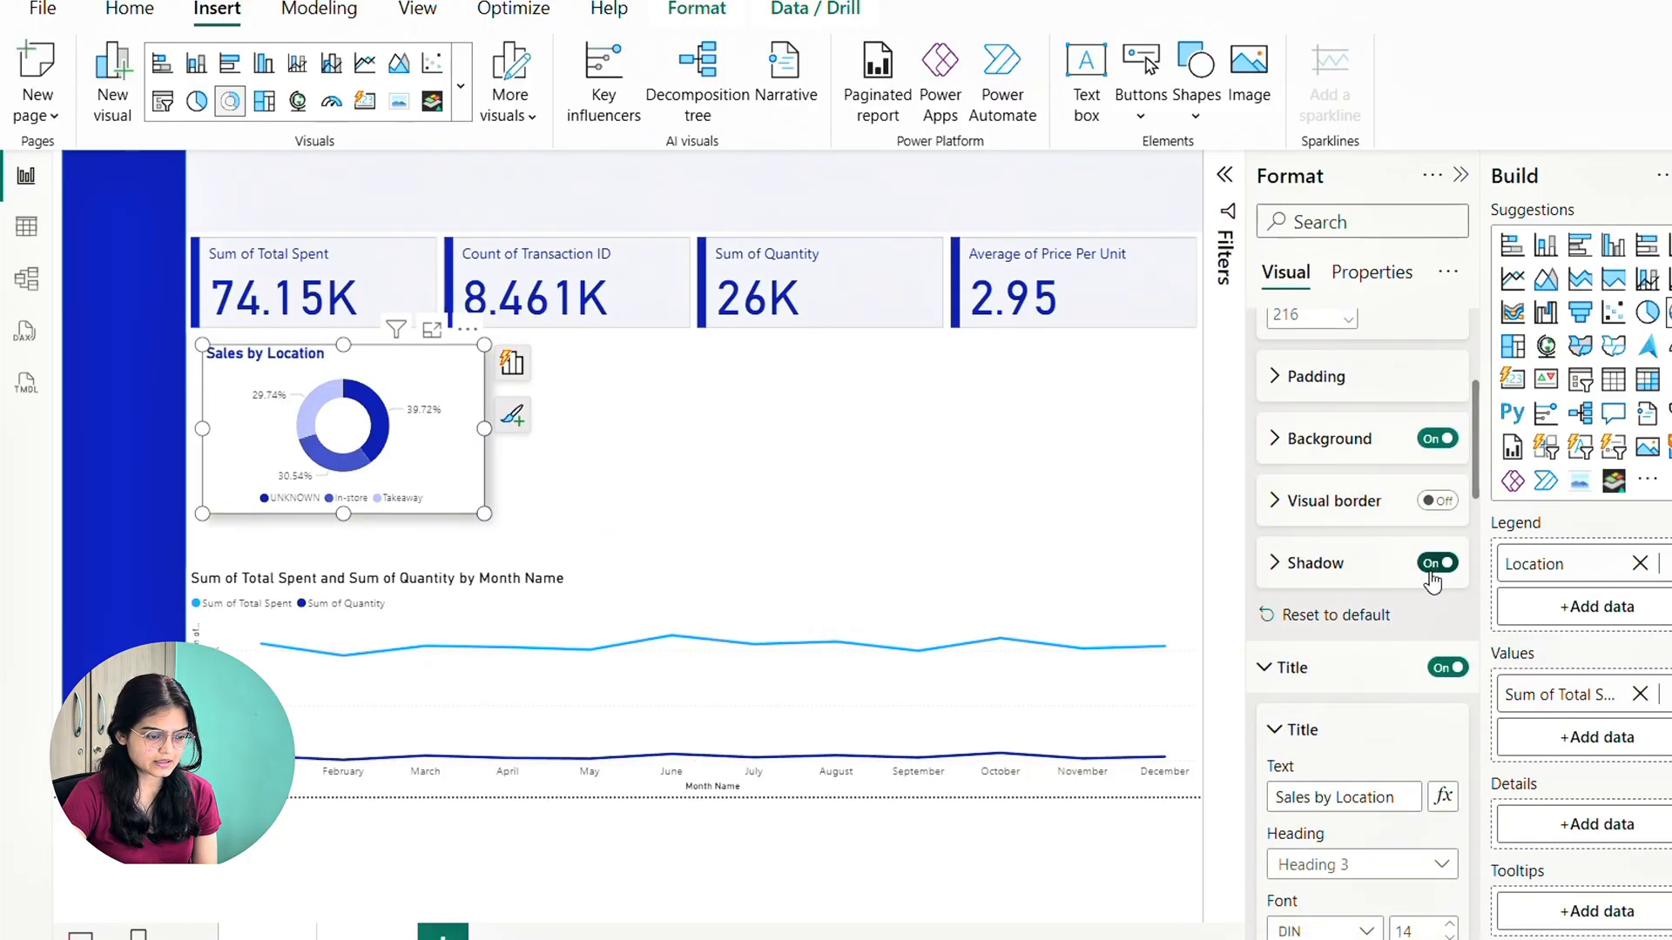
click(1278, 564)
scroll(1284, 579, down, 2)
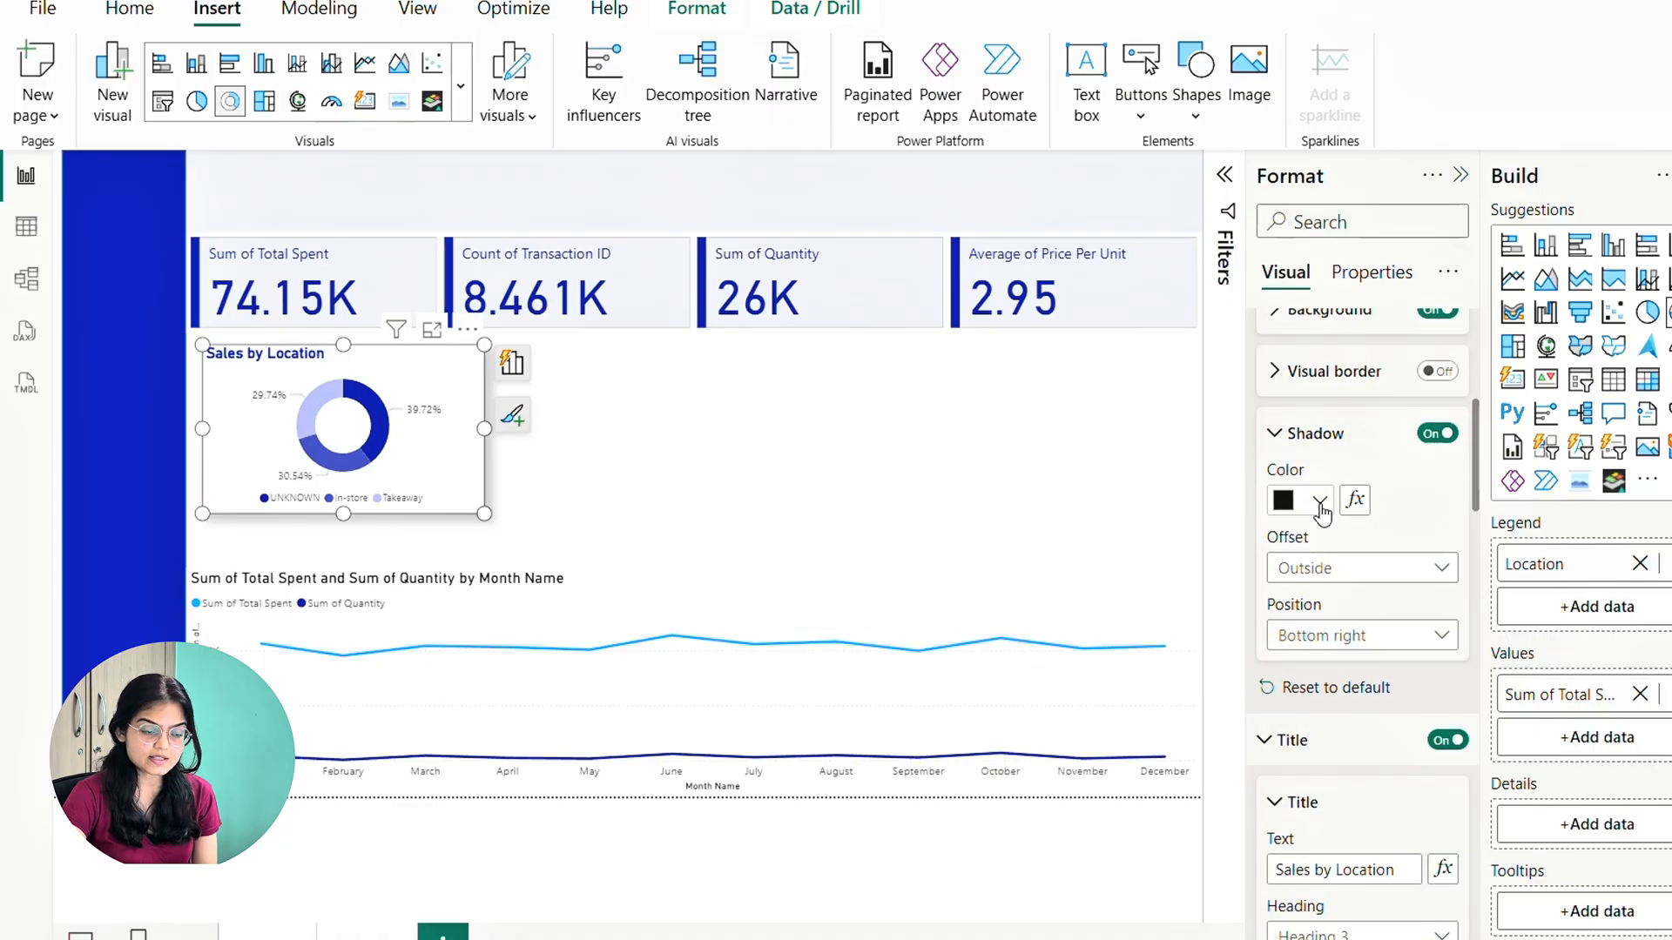
click(1320, 502)
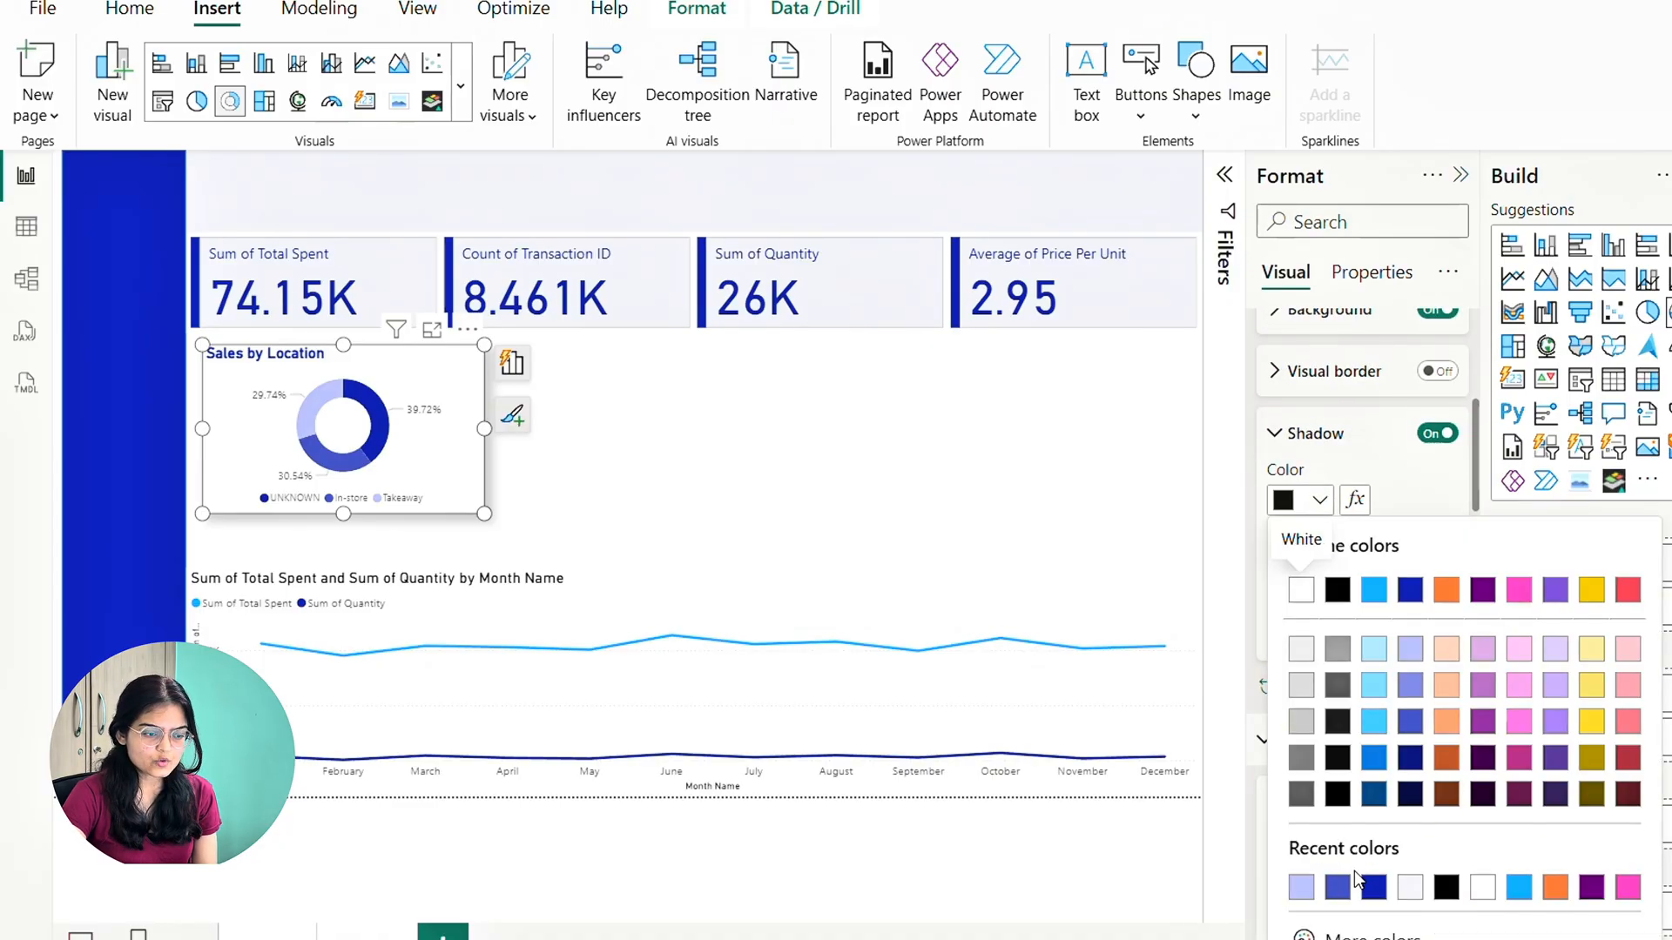
click(1374, 887)
click(981, 642)
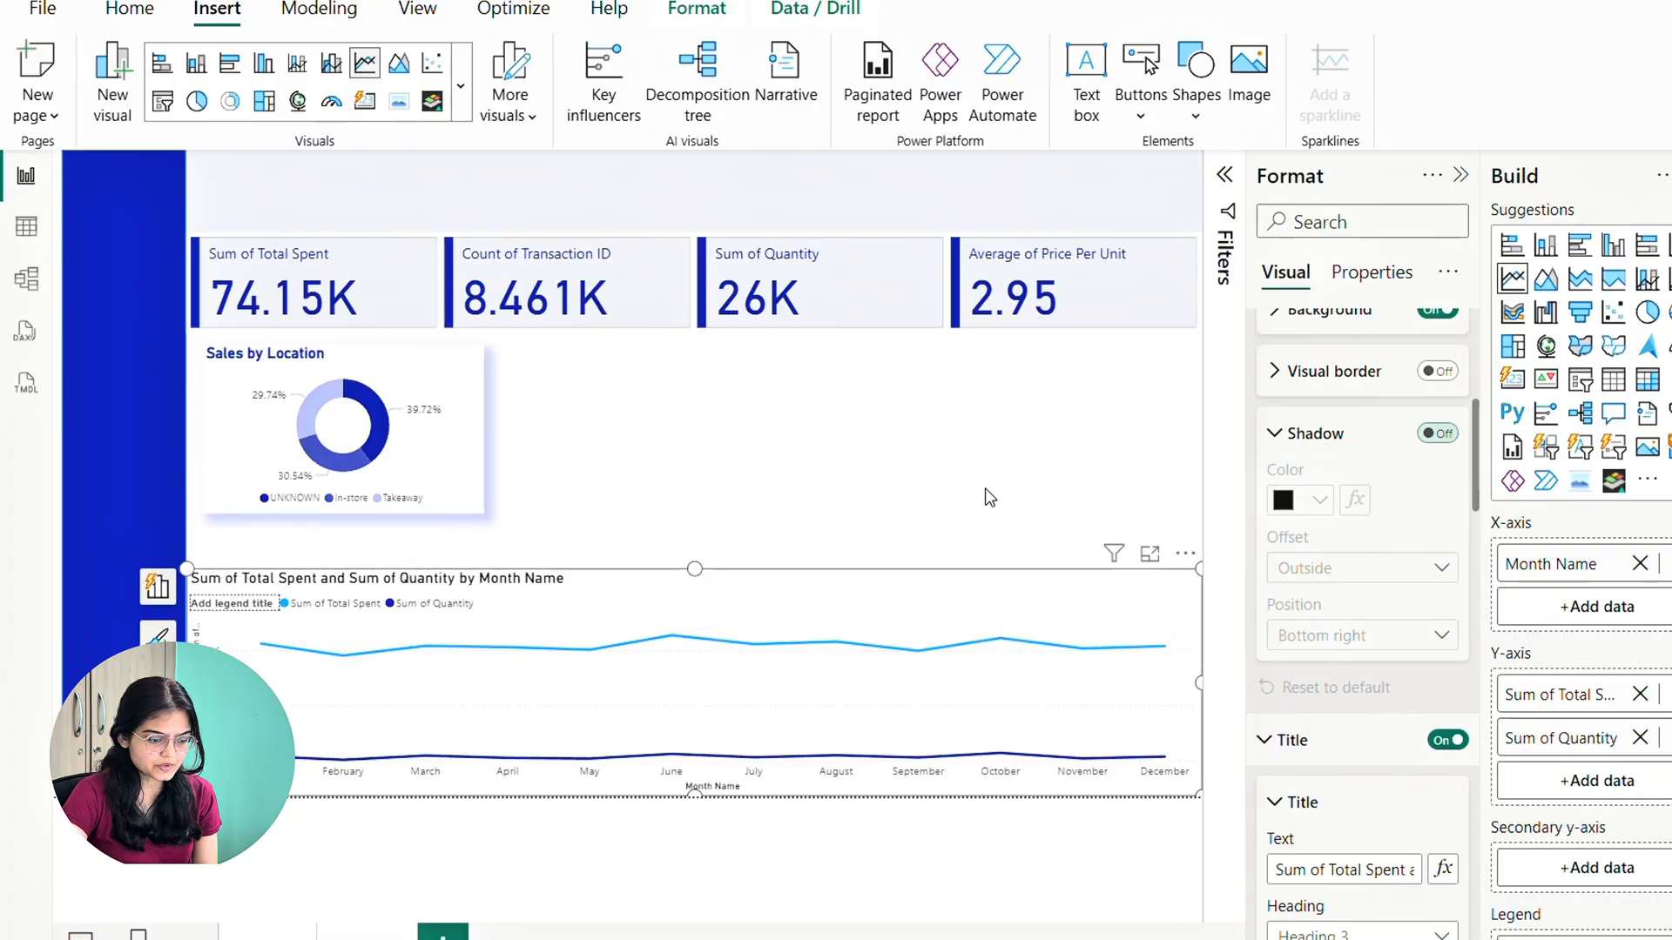
click(989, 485)
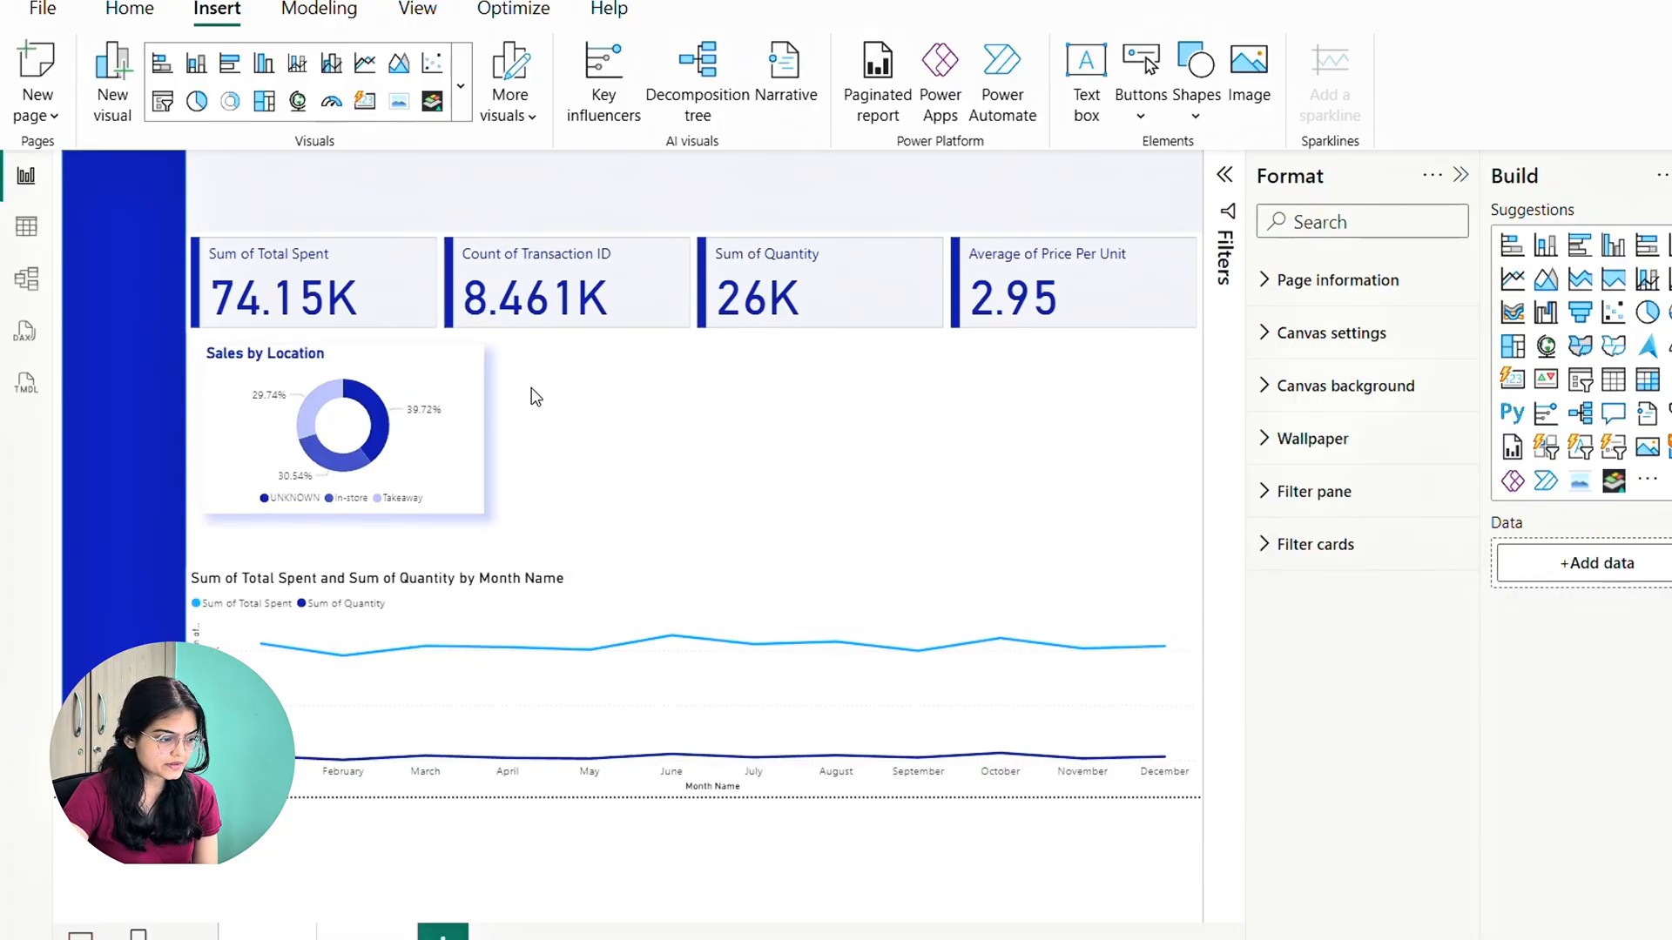
Duplicate the Sales by Location donut chart and place the copy beside the original at horizontal 510, vertical 216
click(454, 377)
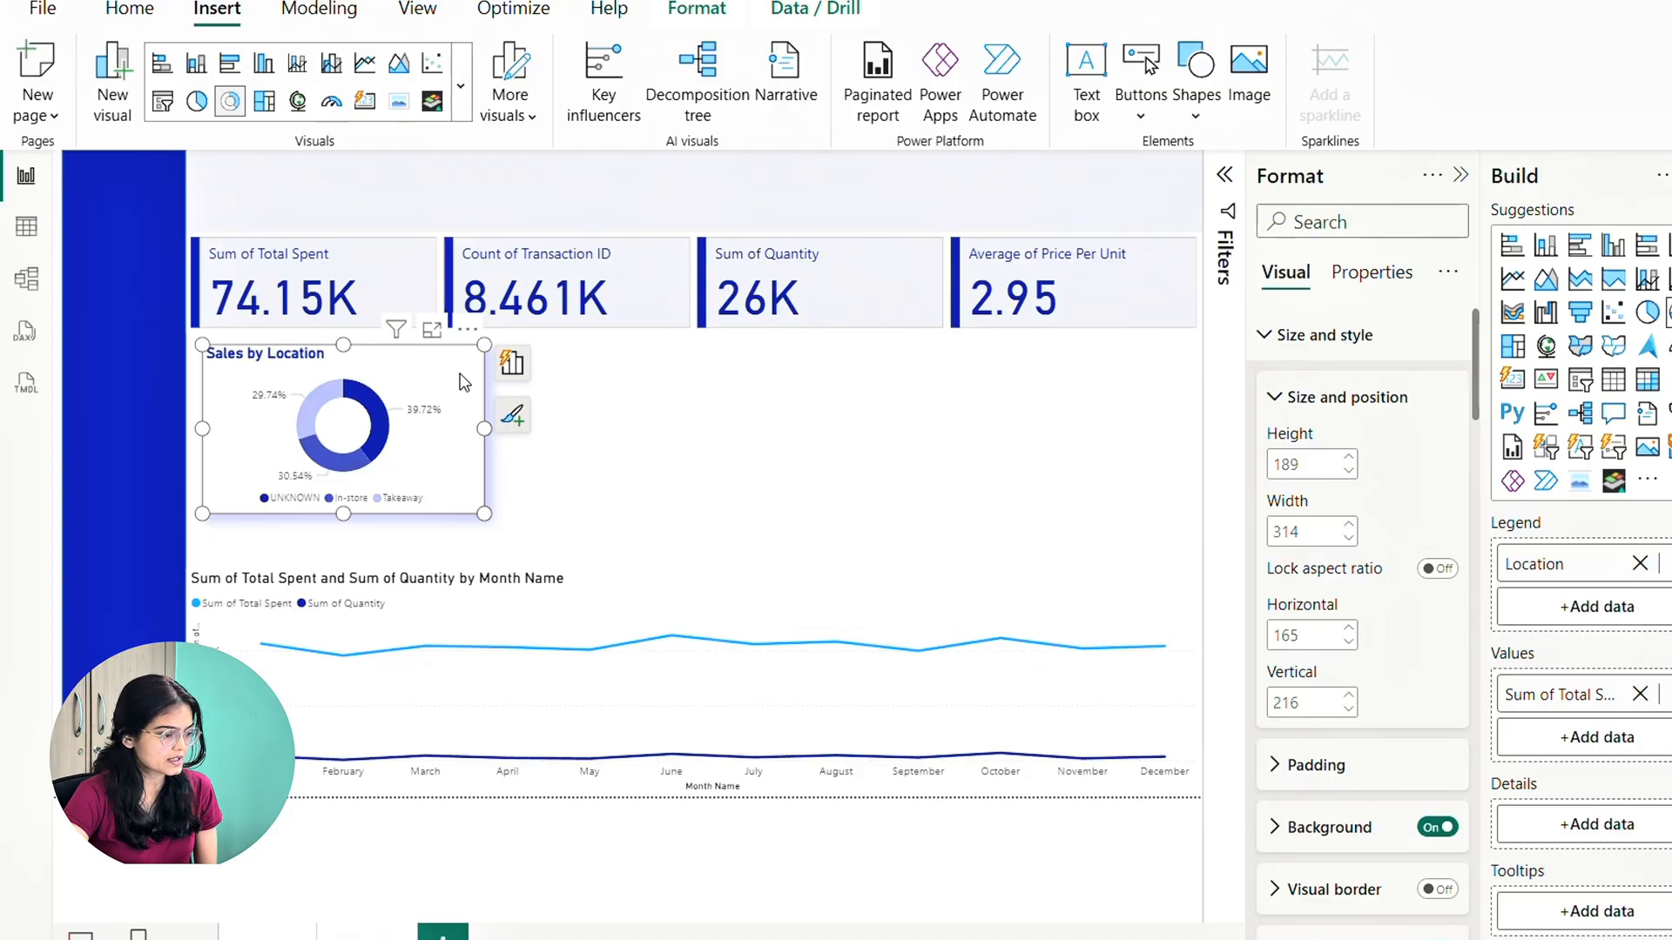
click(616, 379)
key(ctrl+v)
drag(414, 404, 712, 402)
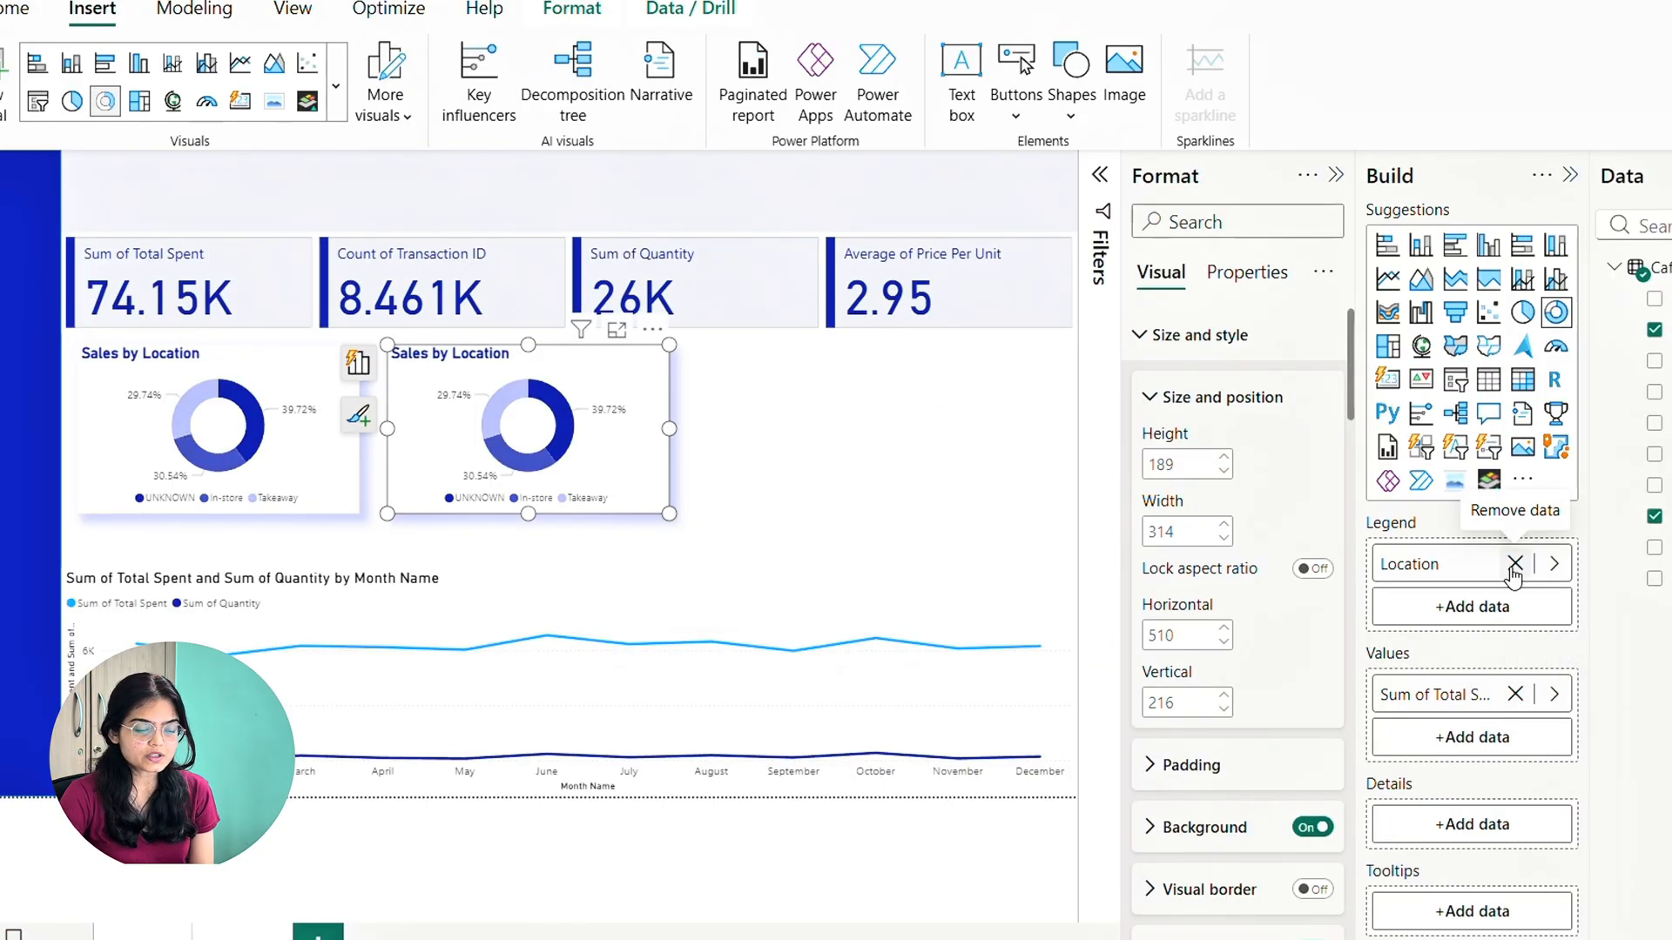
Replace Location with the Payment Method field as the legend of the copied donut chart
click(307, 377)
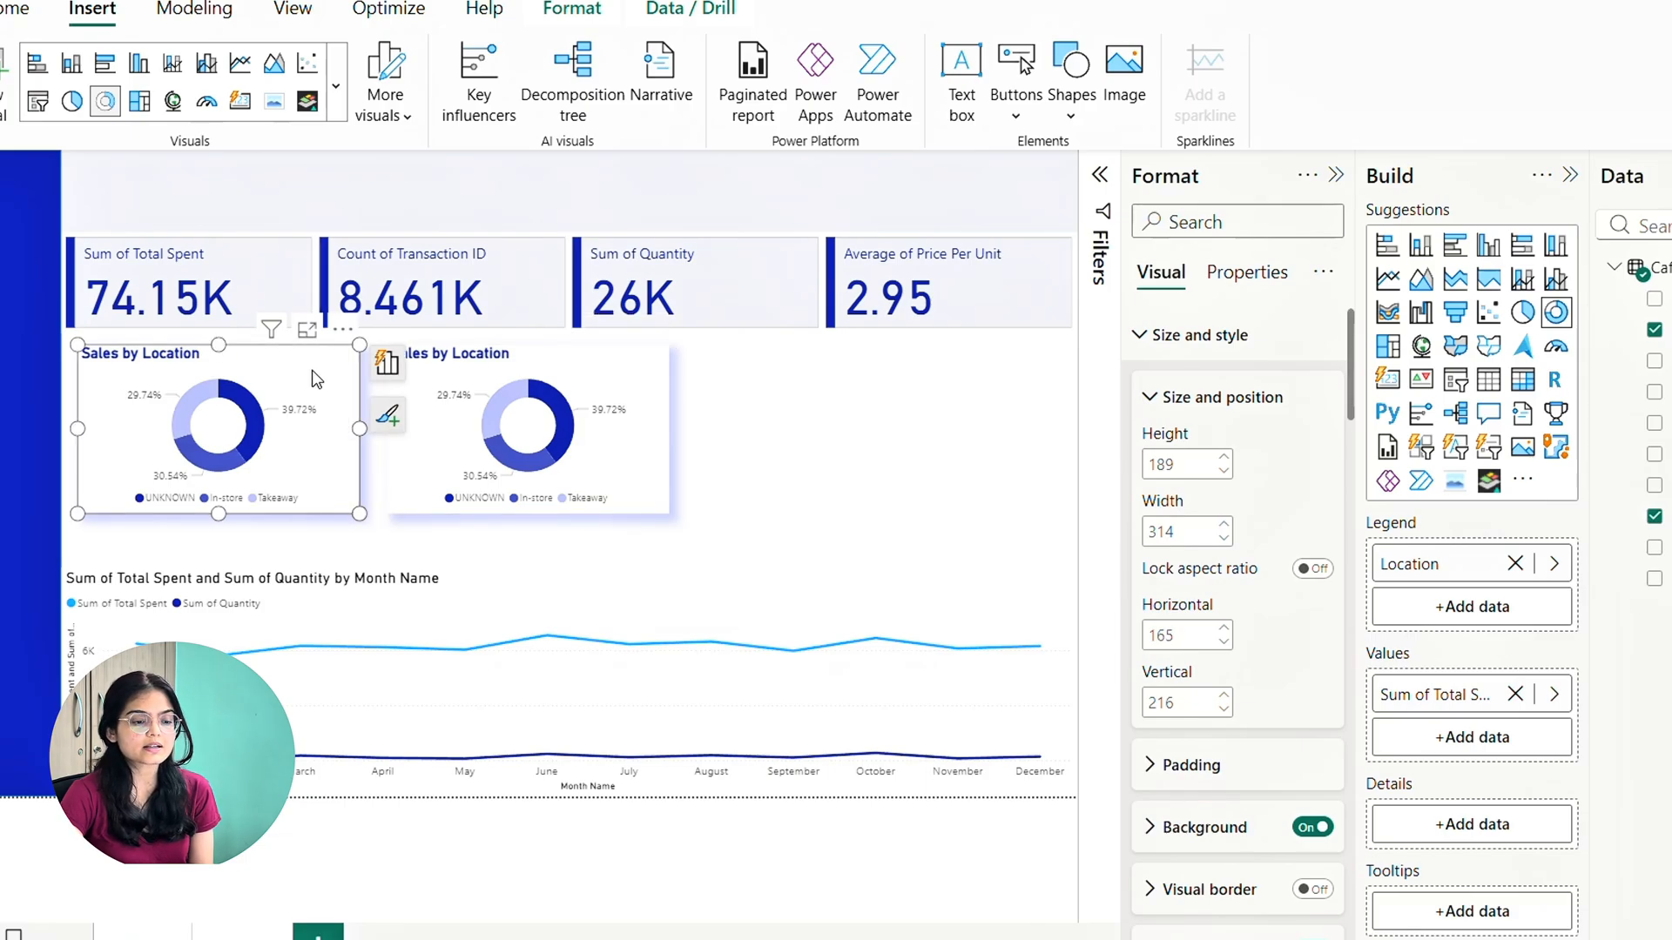
click(640, 376)
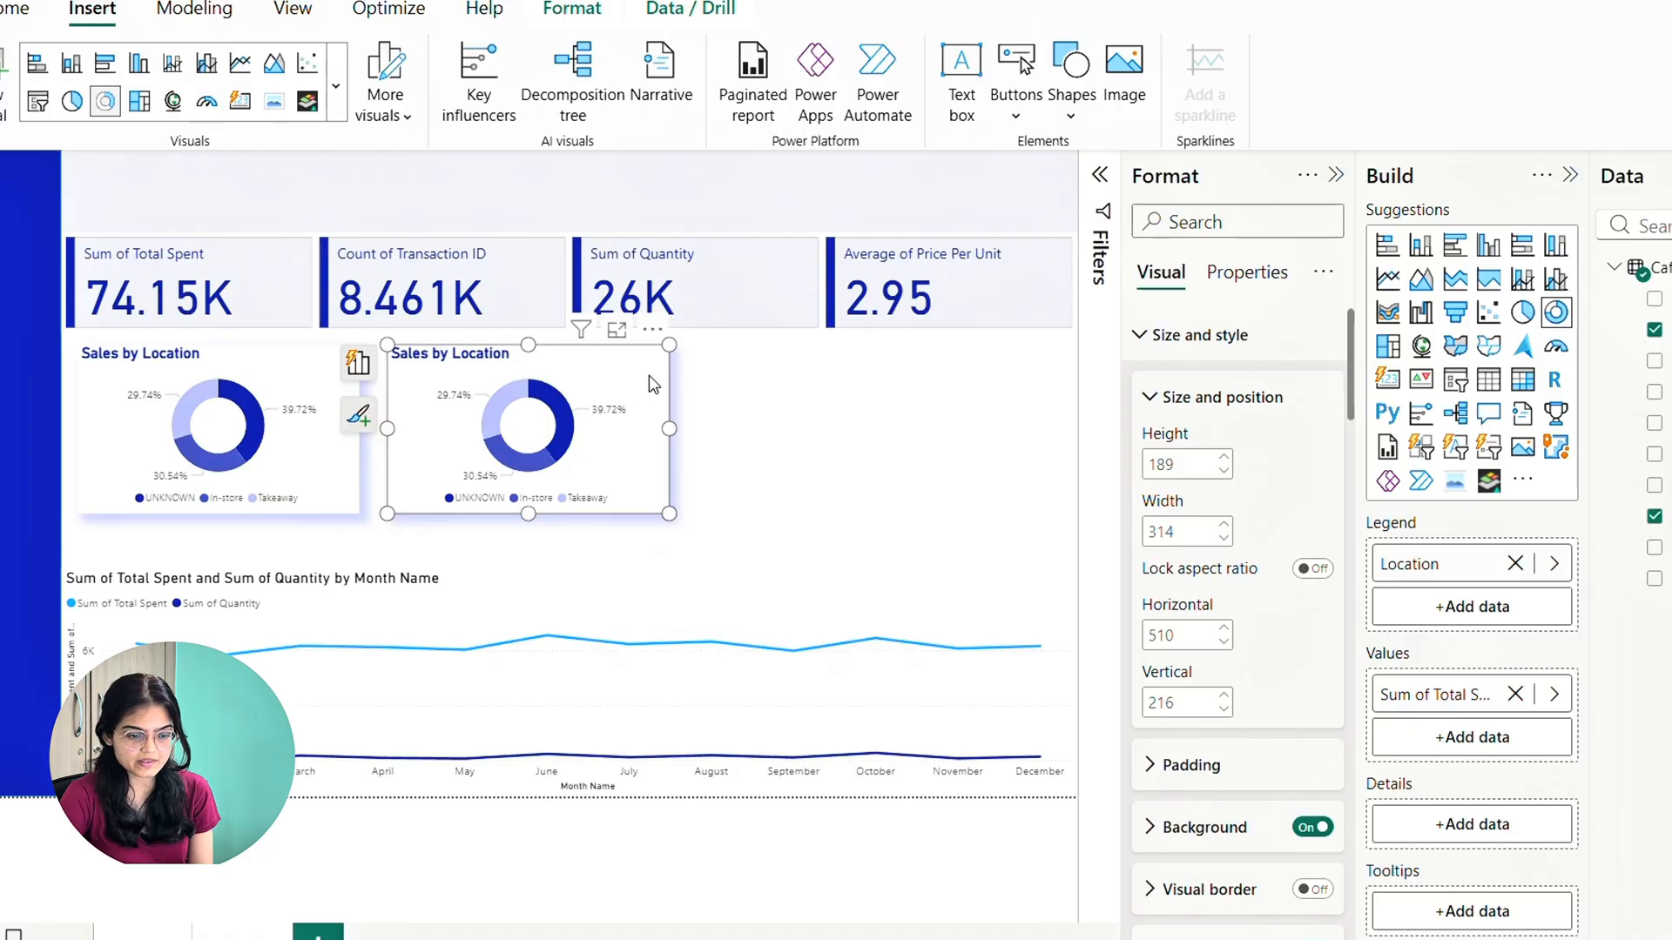
click(1515, 563)
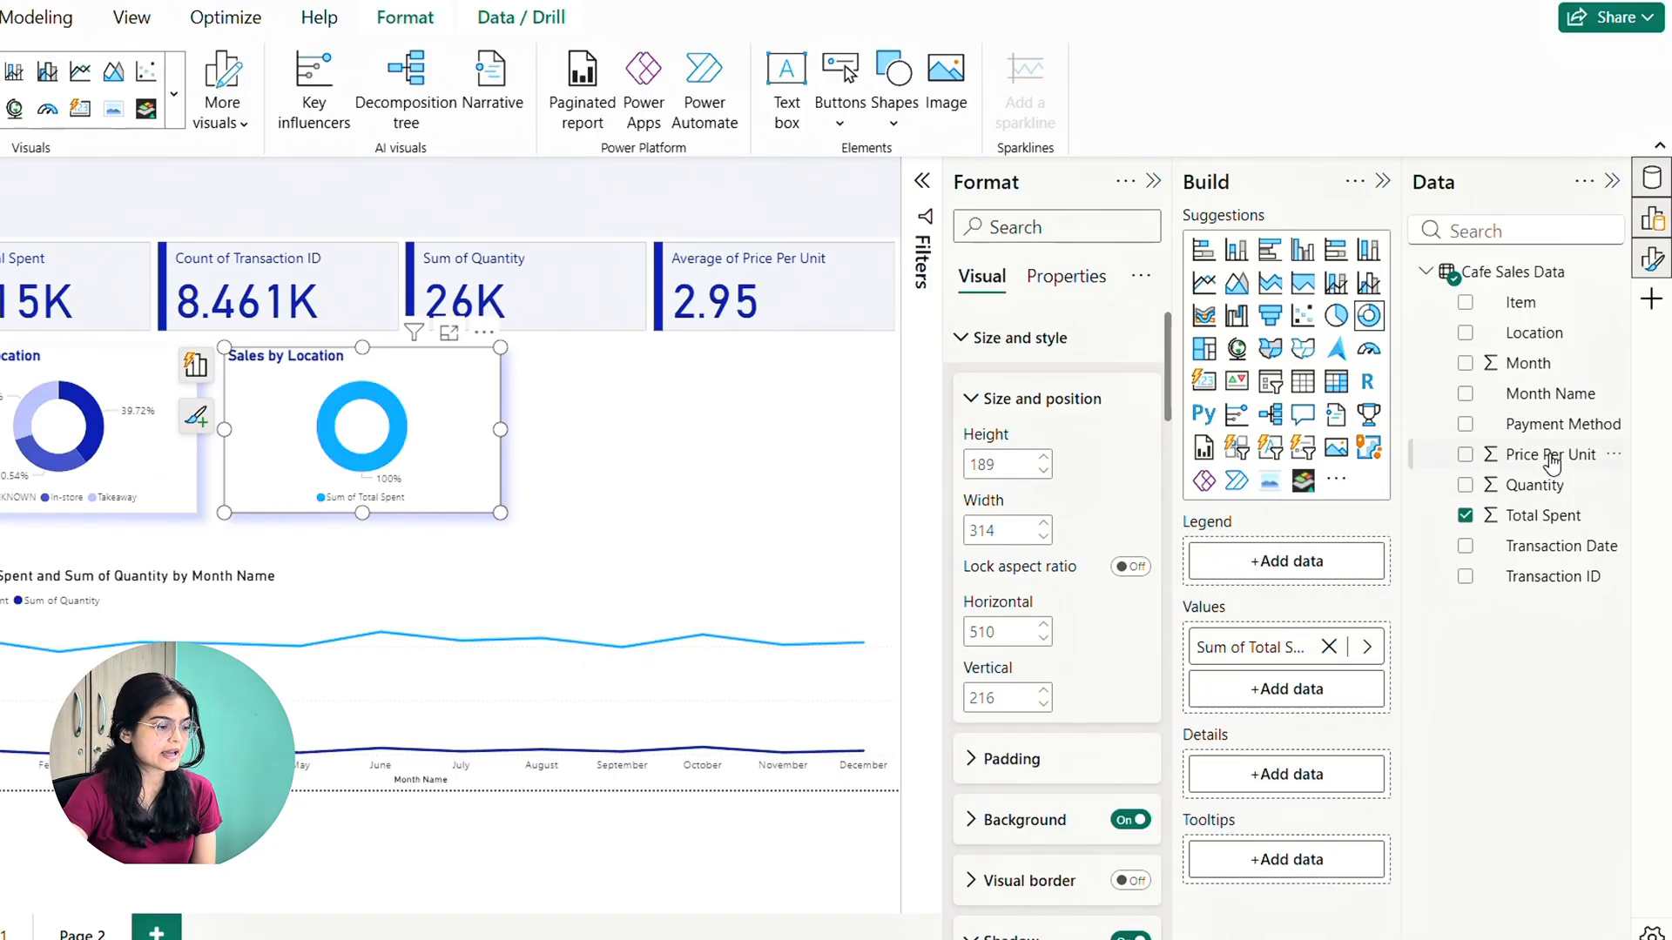
drag(1541, 426, 1304, 563)
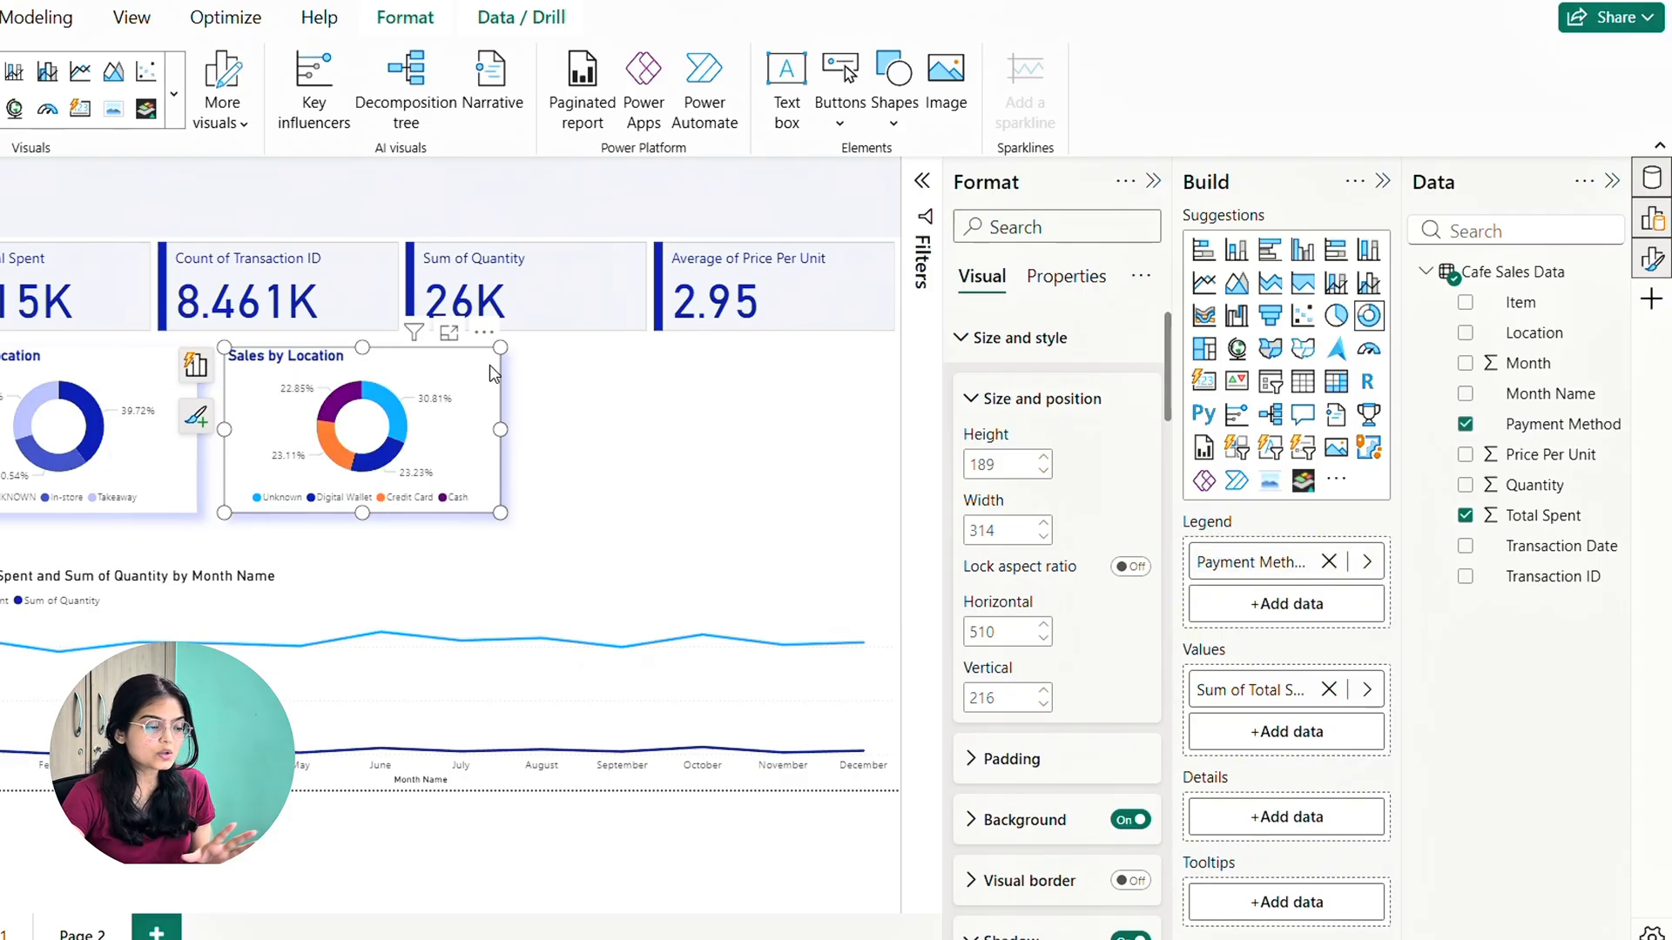
Colour the Unknown slice of the payment method donut chart in a darker shade of the theme's dark blue
click(586, 410)
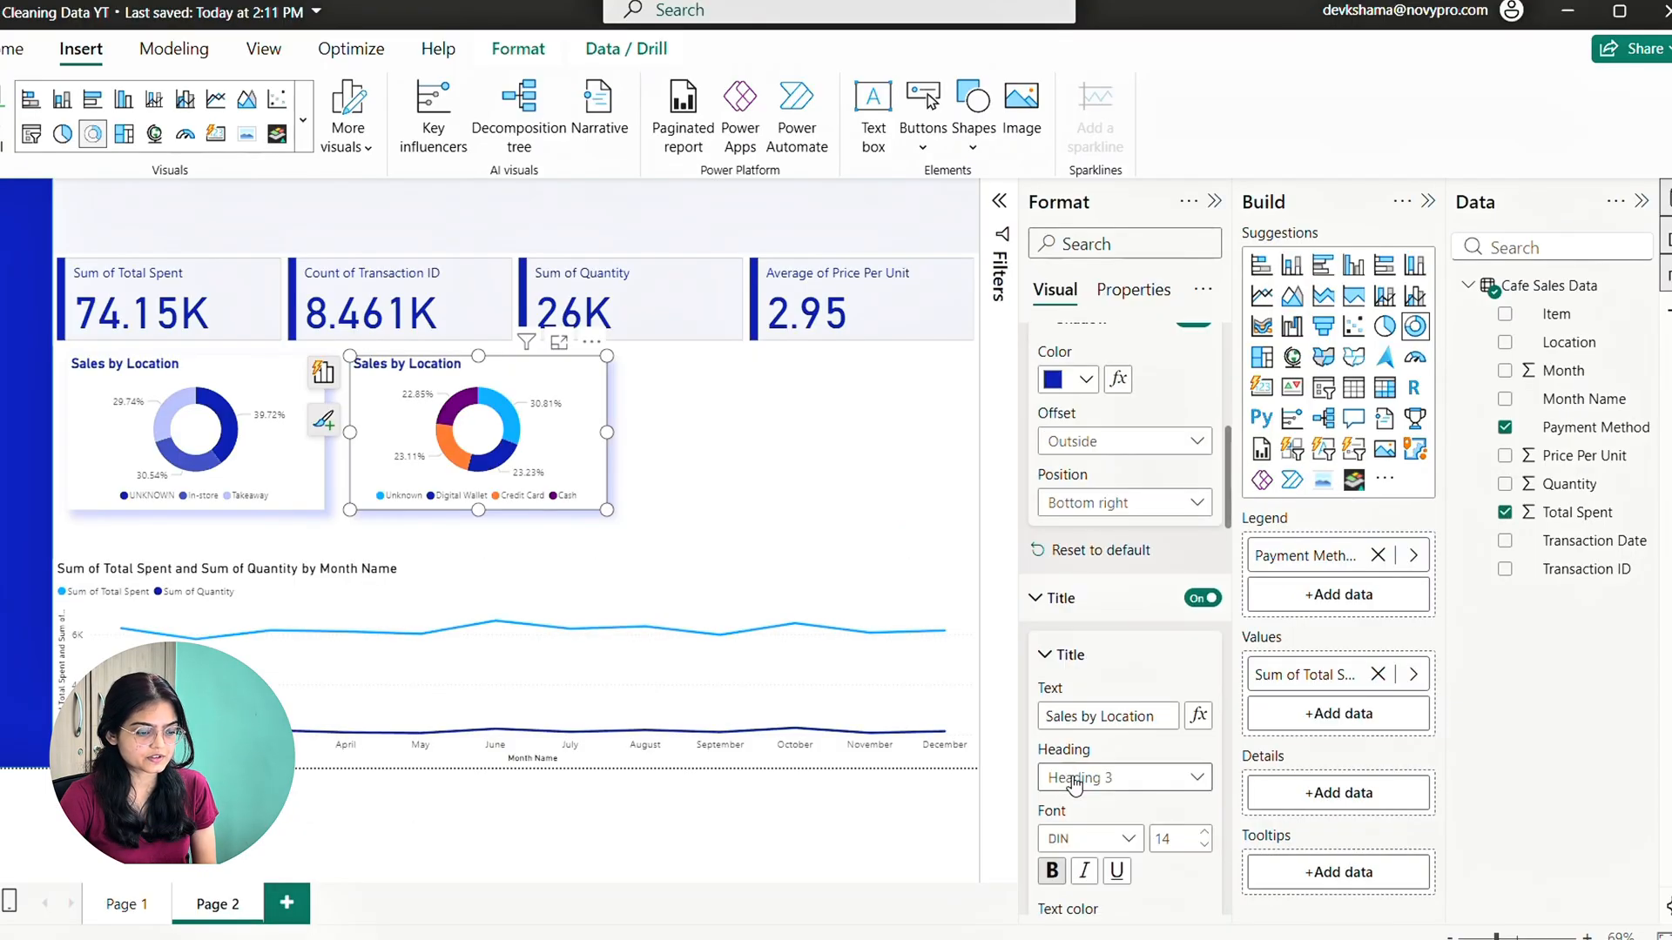
scroll(1094, 580, up, 1)
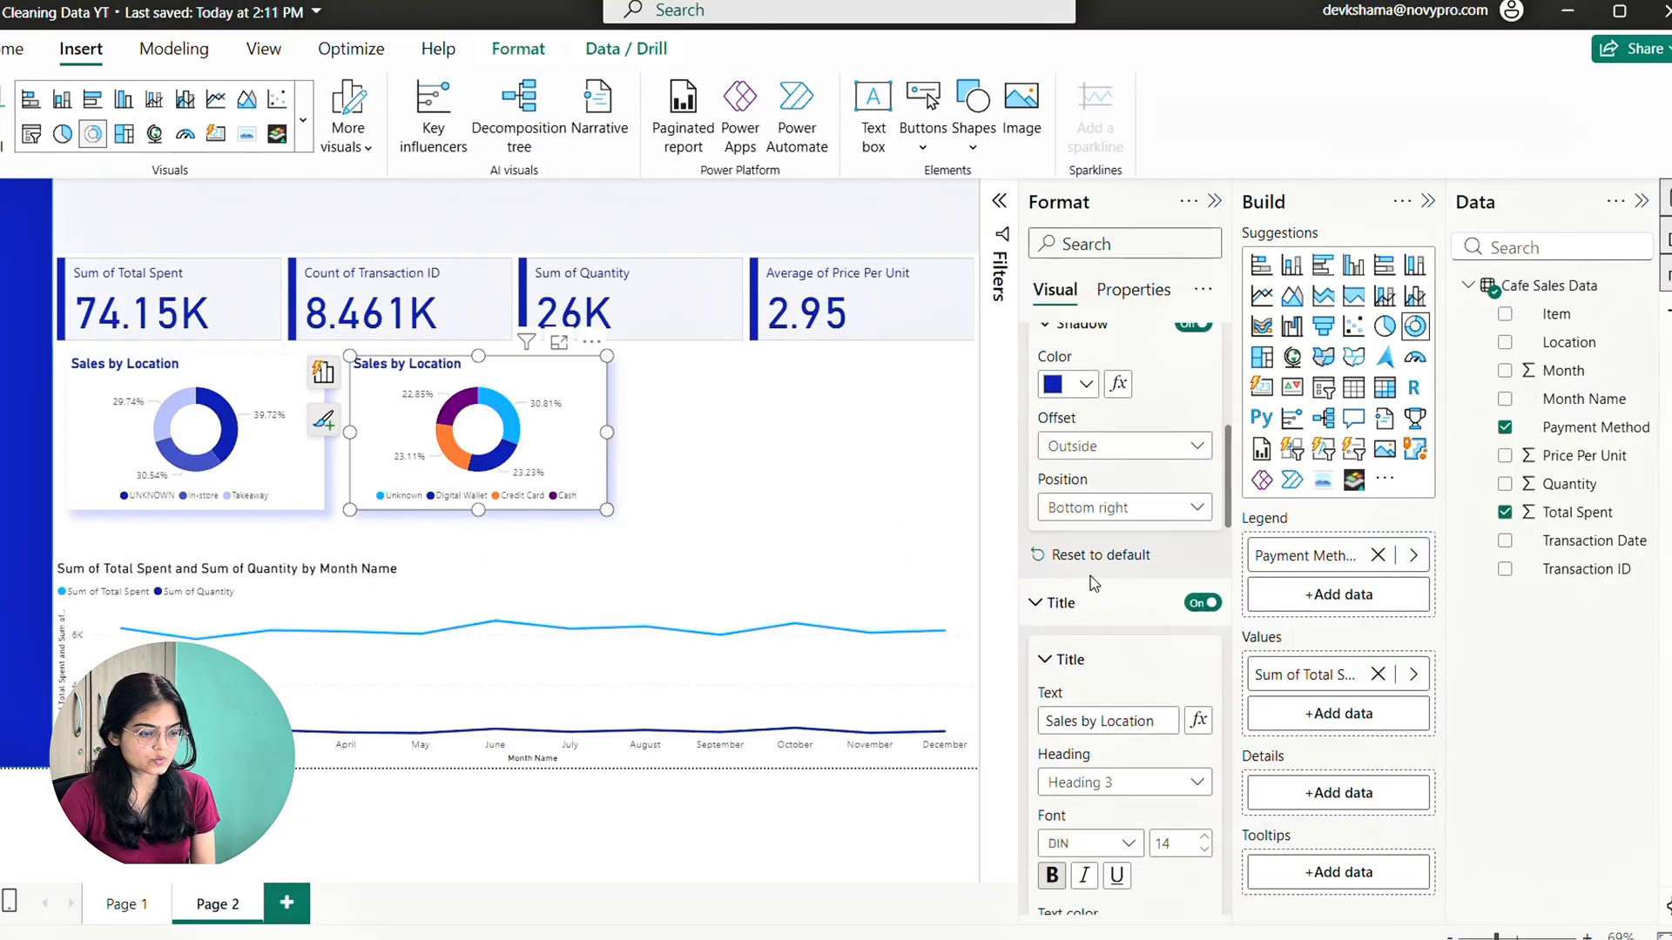
scroll(1092, 577, down, 5)
scroll(1091, 576, down, 3)
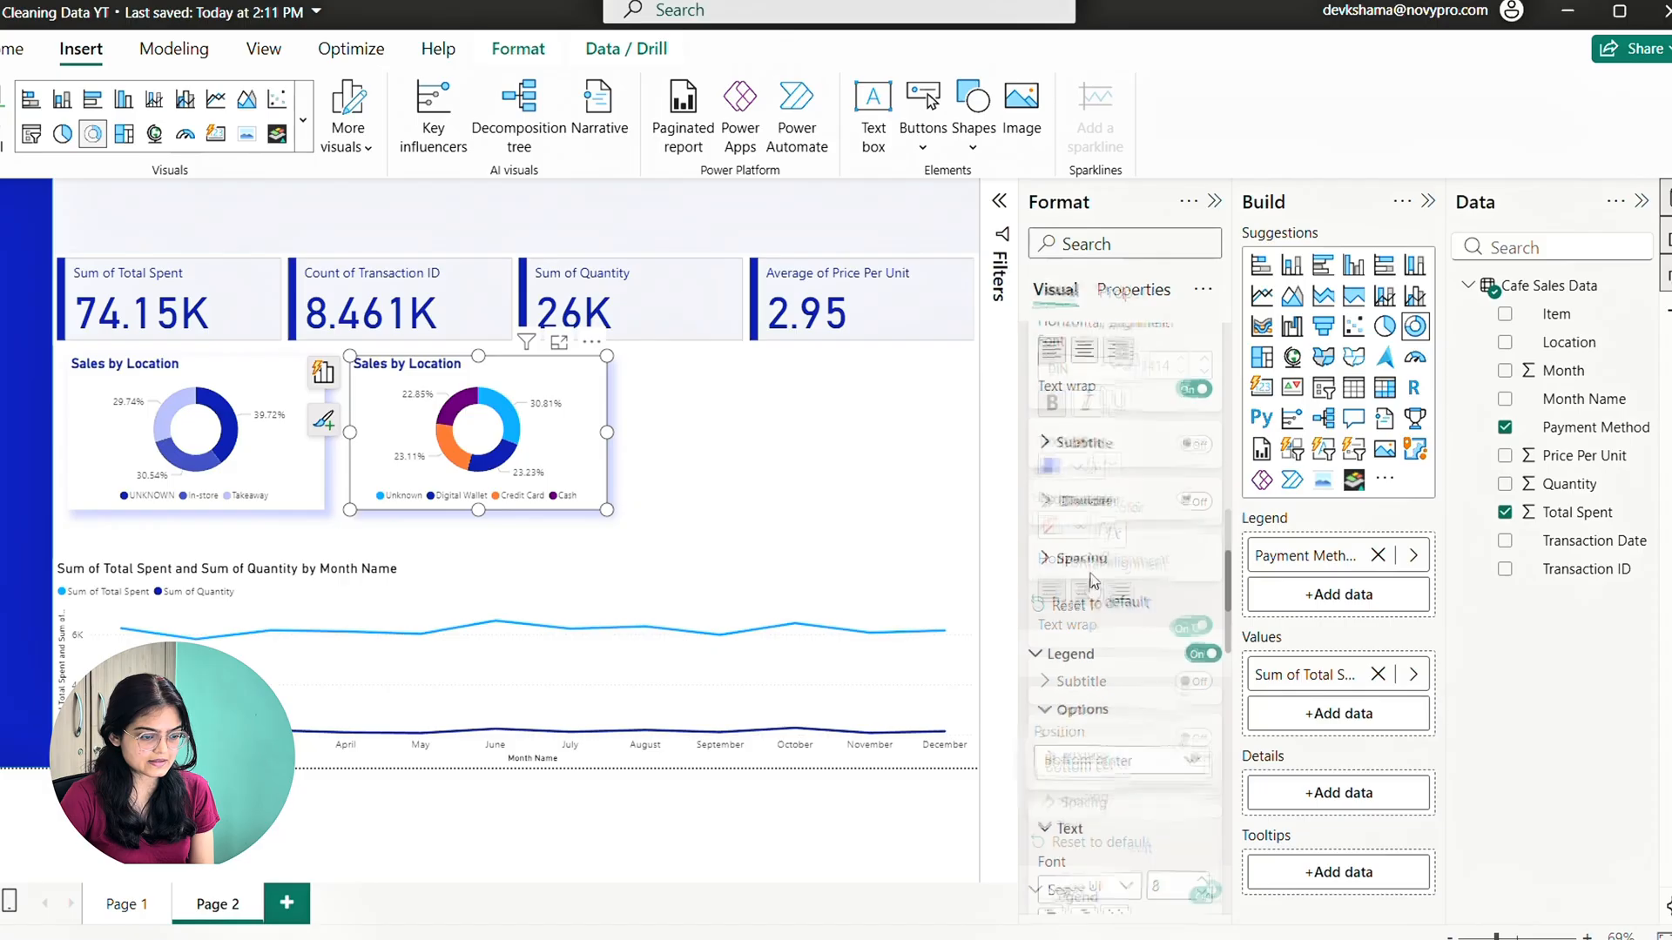
scroll(1090, 577, down, 8)
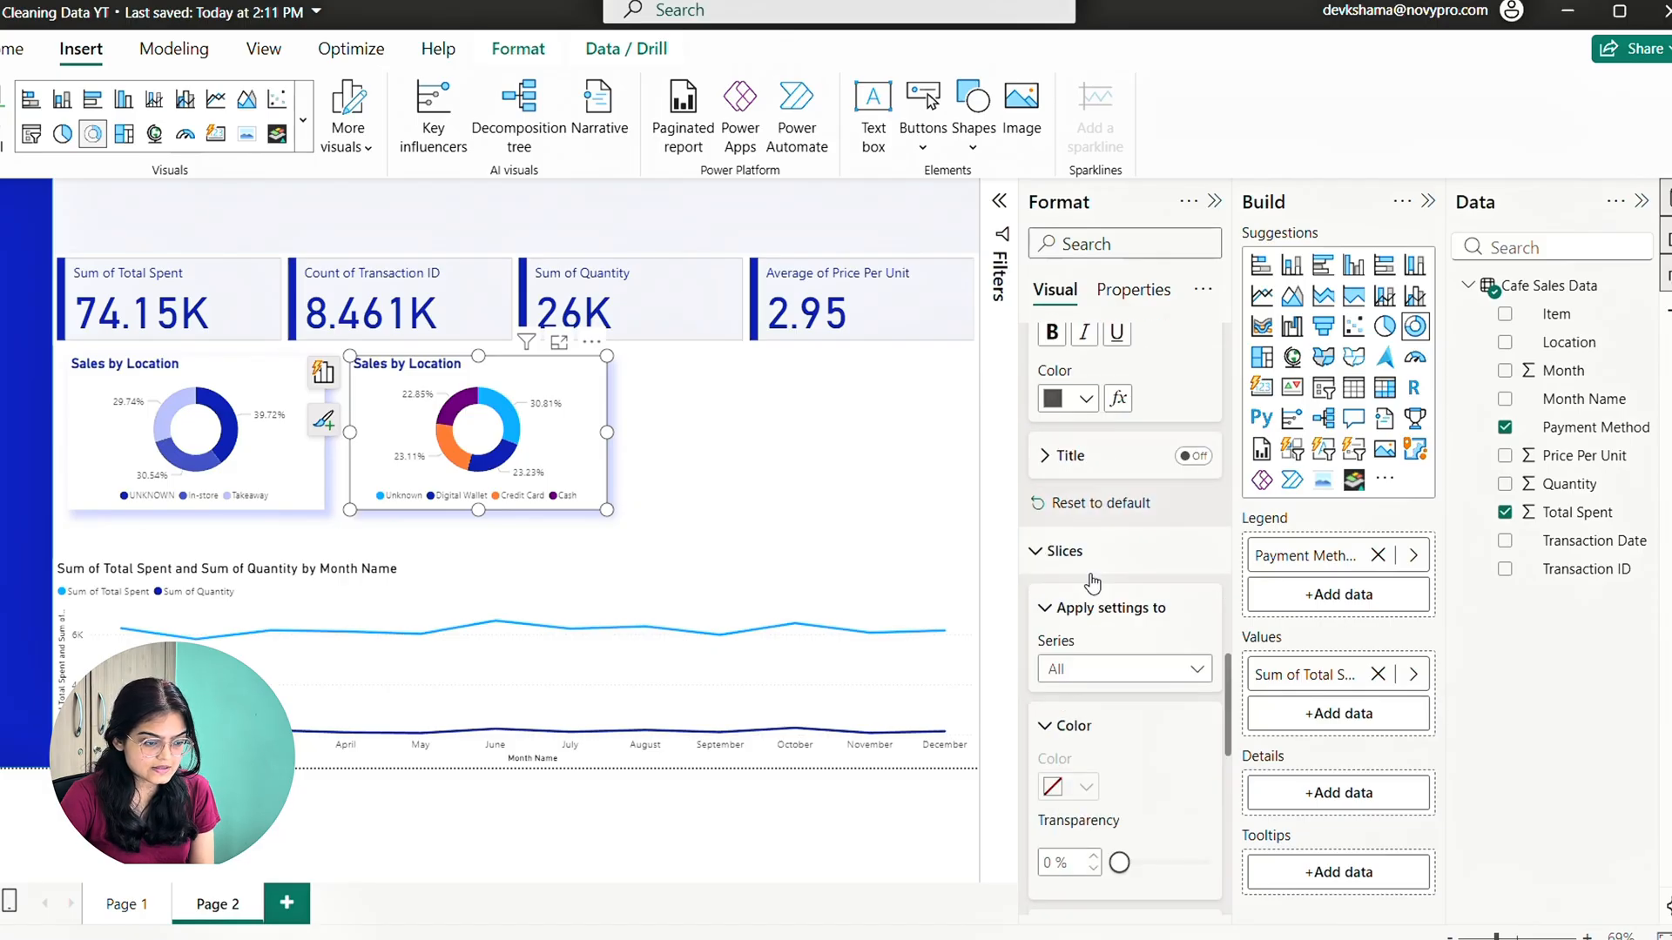
click(1114, 436)
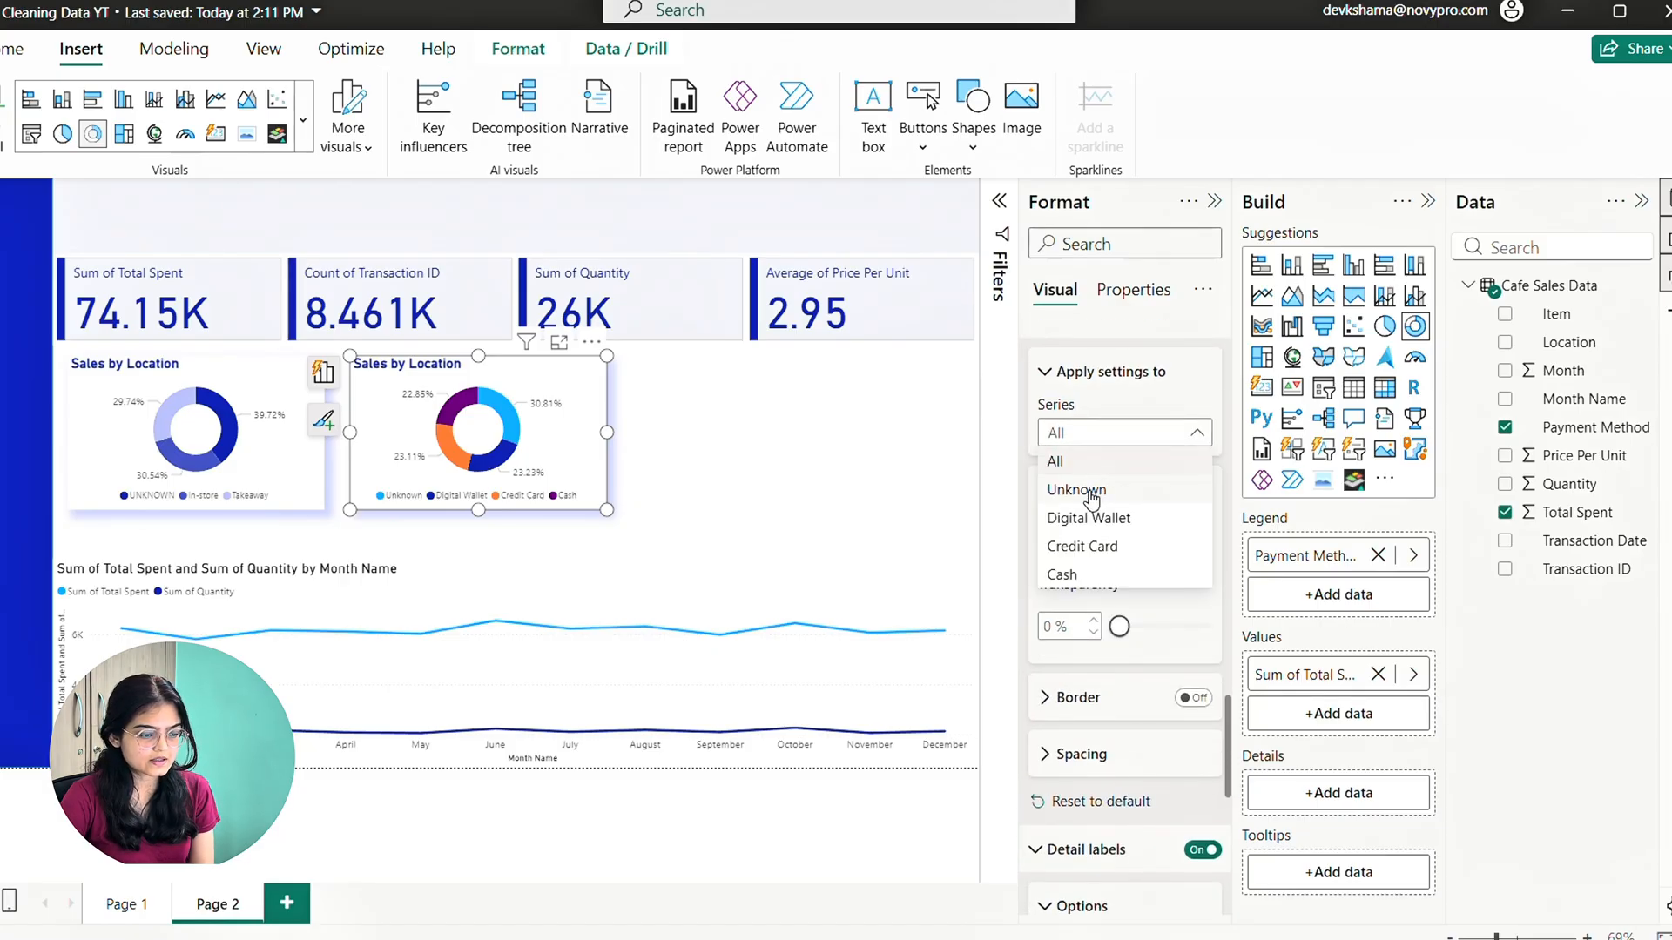
click(1093, 489)
click(1086, 554)
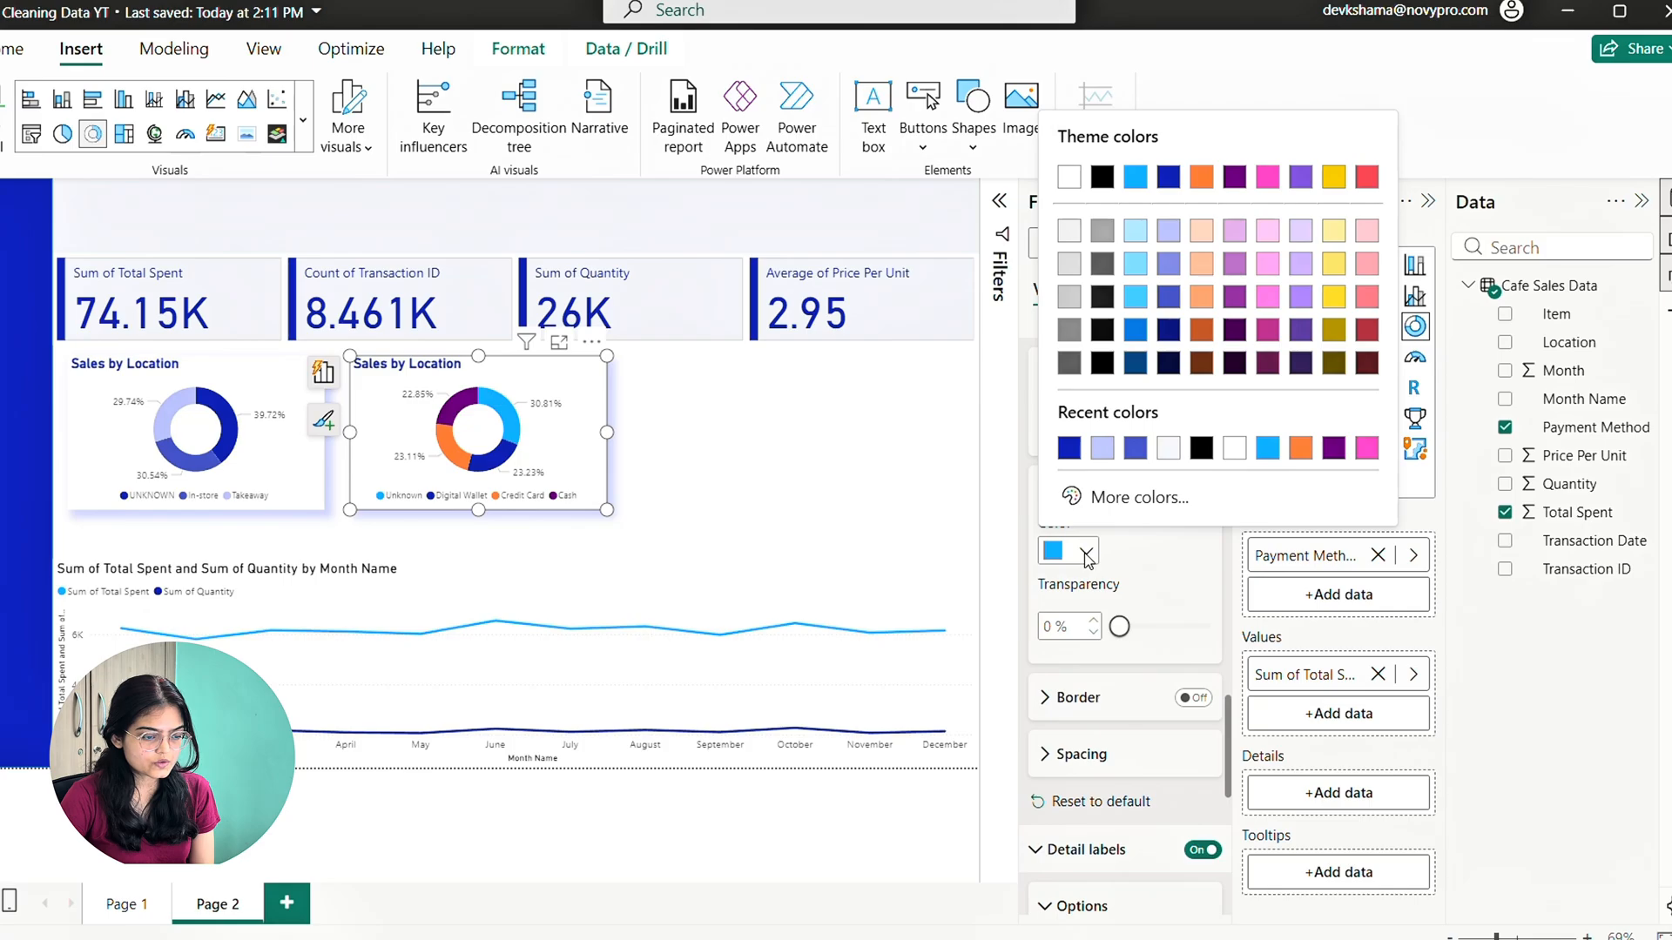
click(1168, 332)
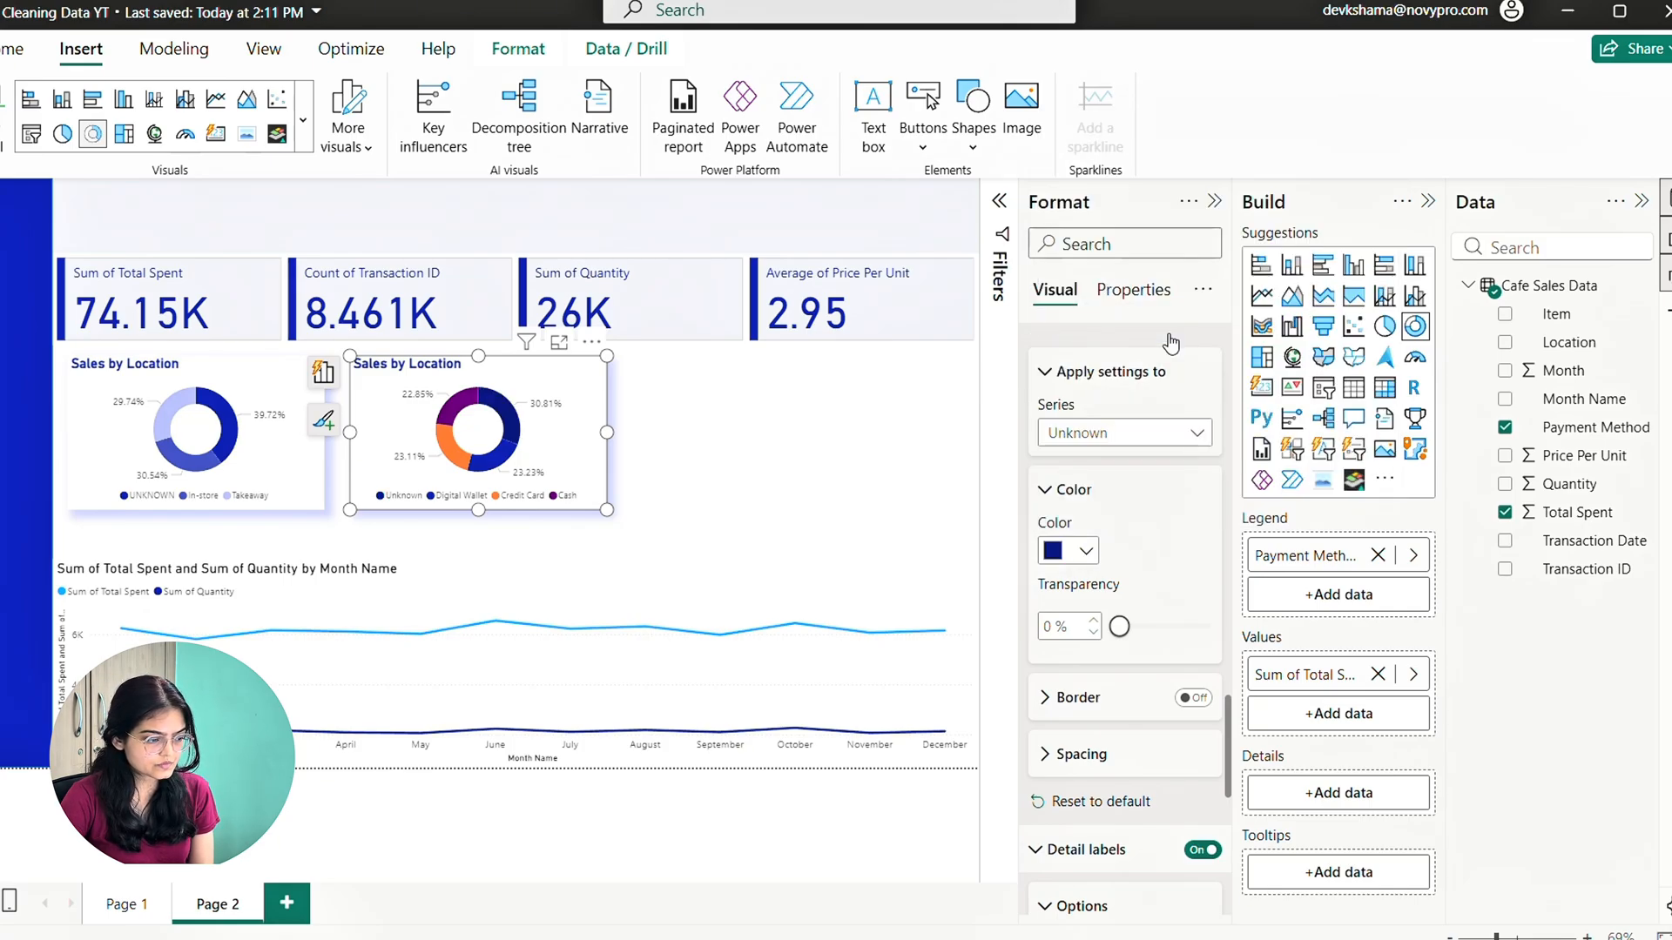
Colour the Digital Wallet slice of the payment method donut chart medium blue, one tint lighter than the theme's dark blue
click(1086, 551)
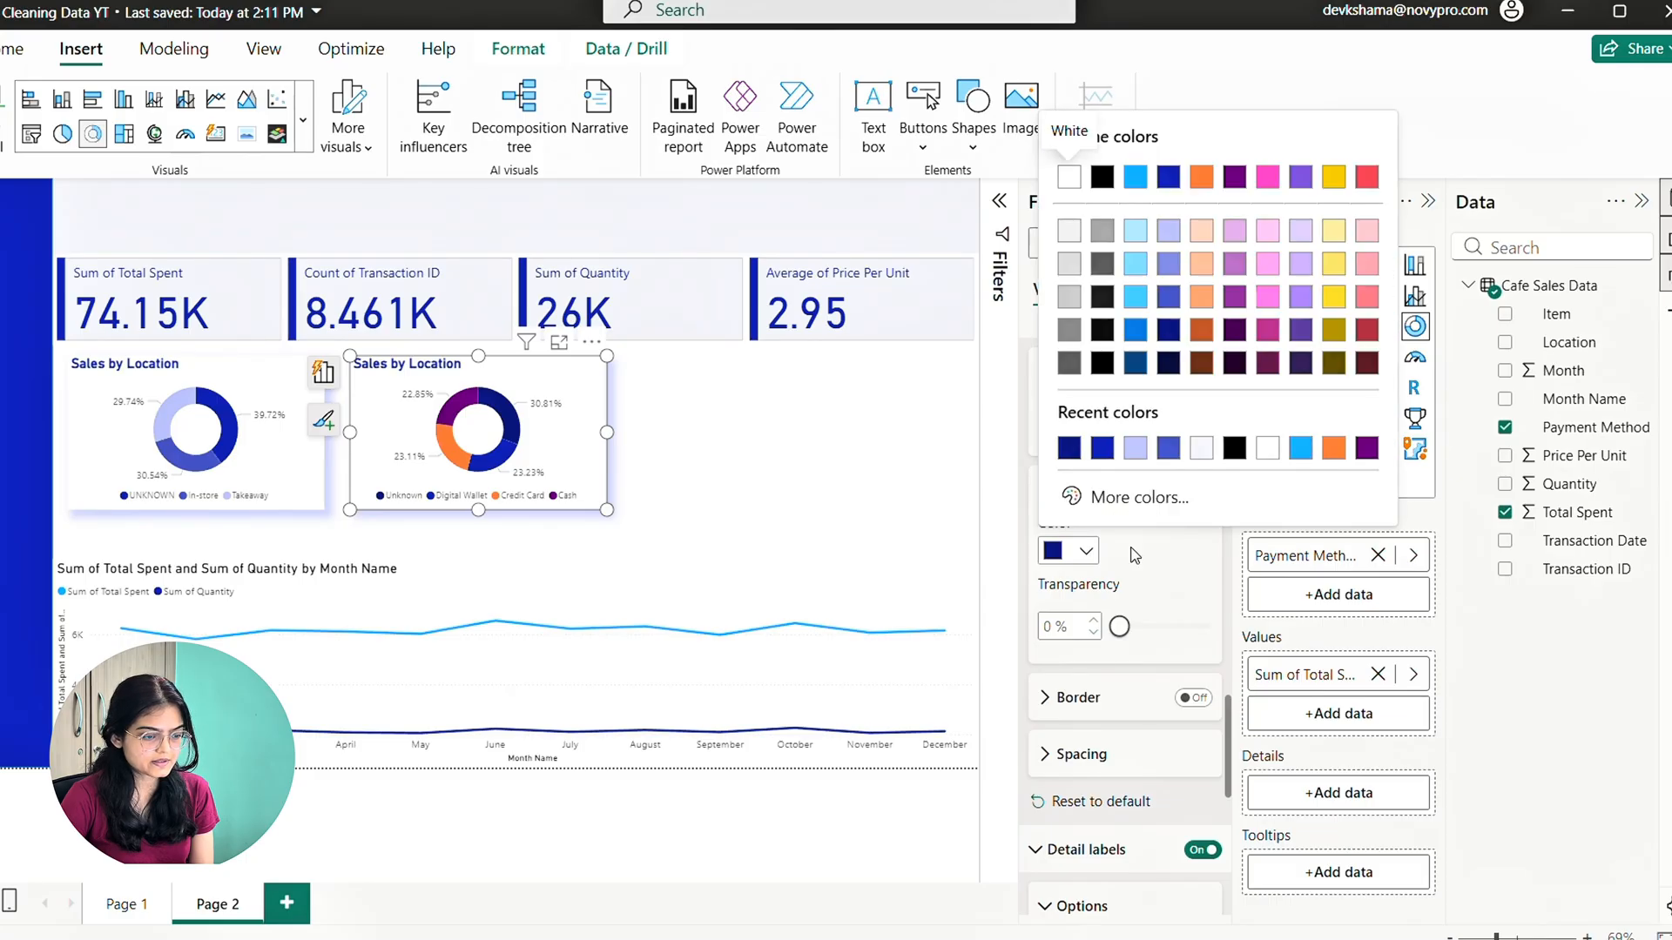
click(1131, 554)
click(1123, 442)
click(1089, 519)
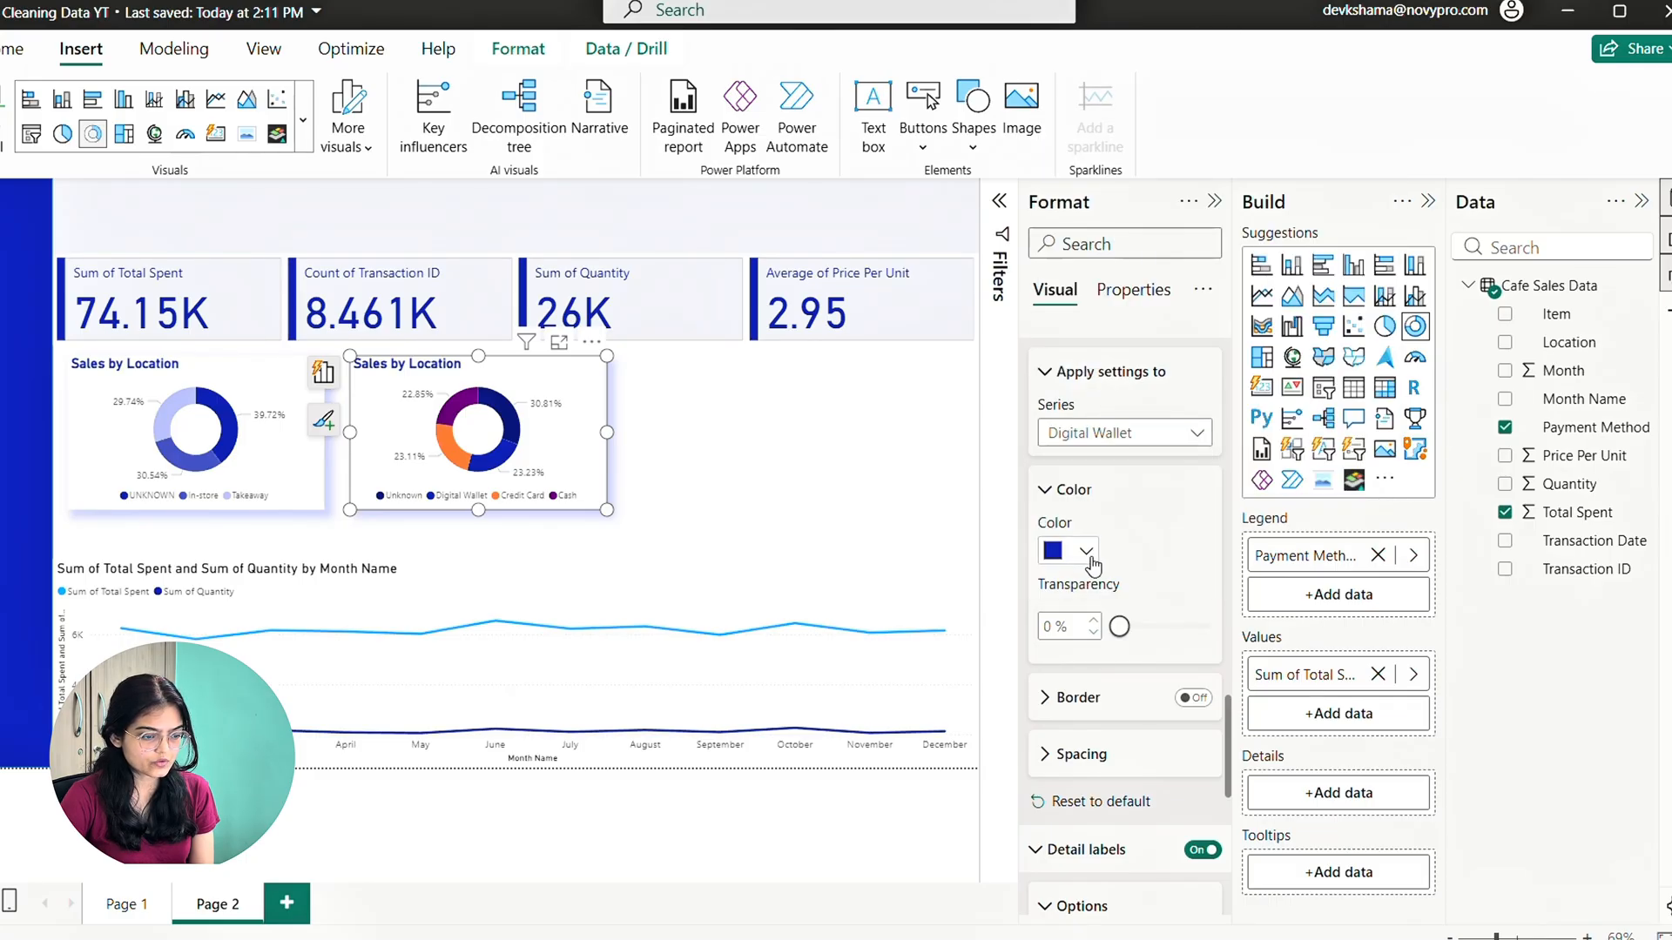
click(1080, 551)
click(1171, 304)
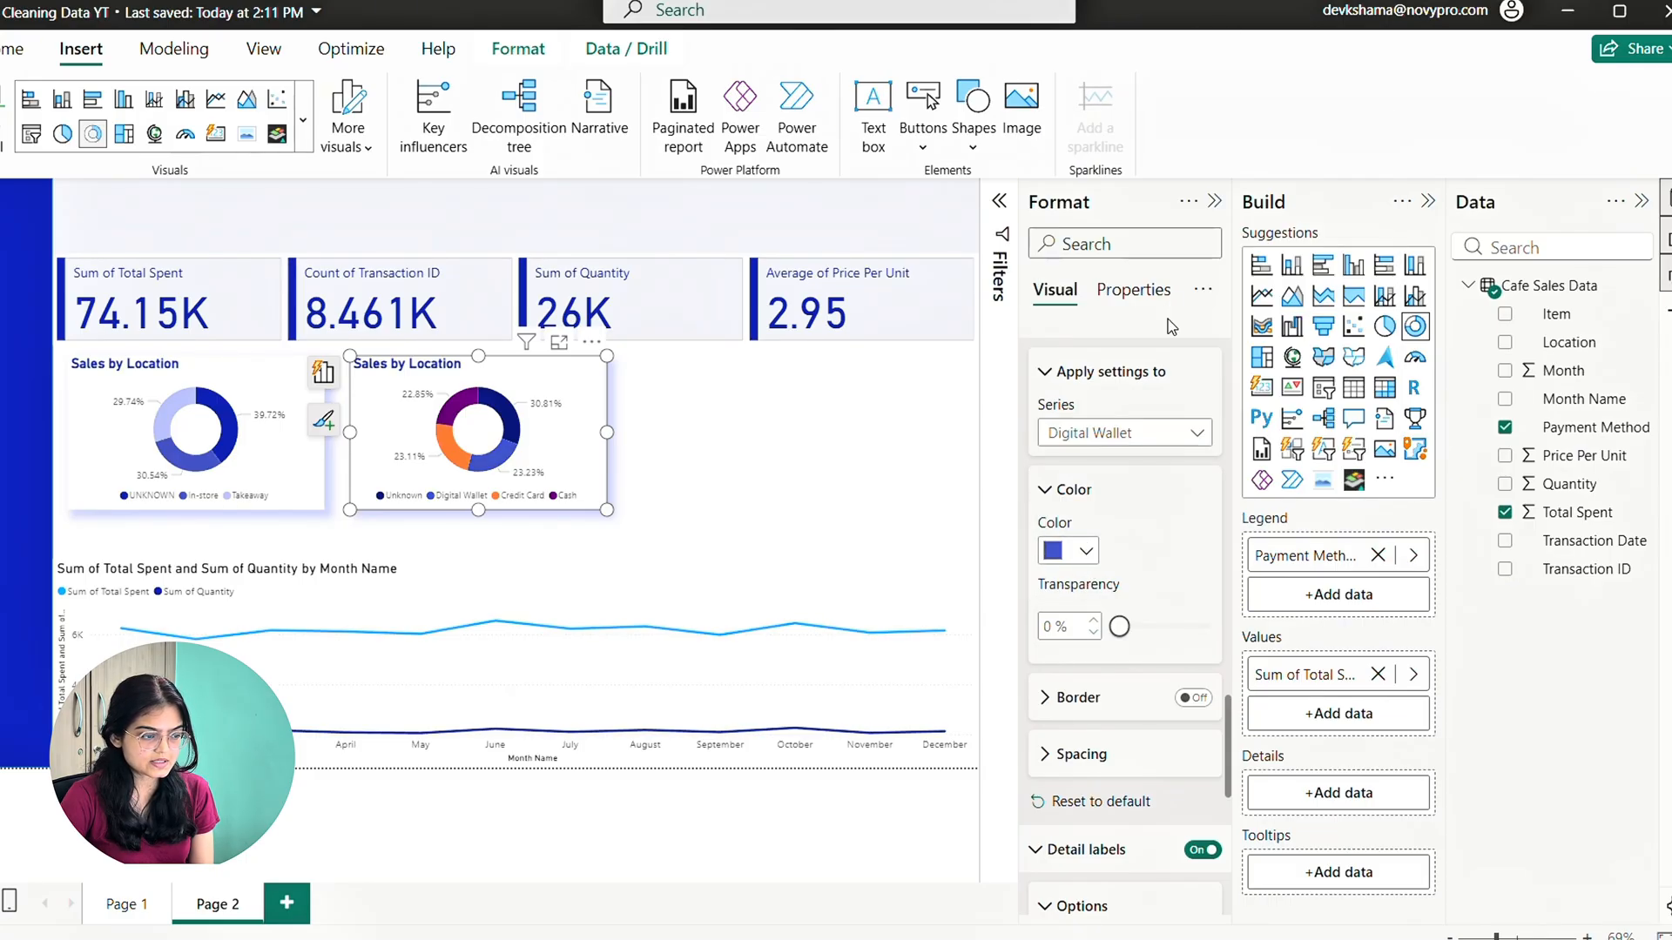
Colour the Credit Card slice of the payment method donut chart with the second-lightest tint of the theme's dark blue
click(1111, 433)
click(1081, 546)
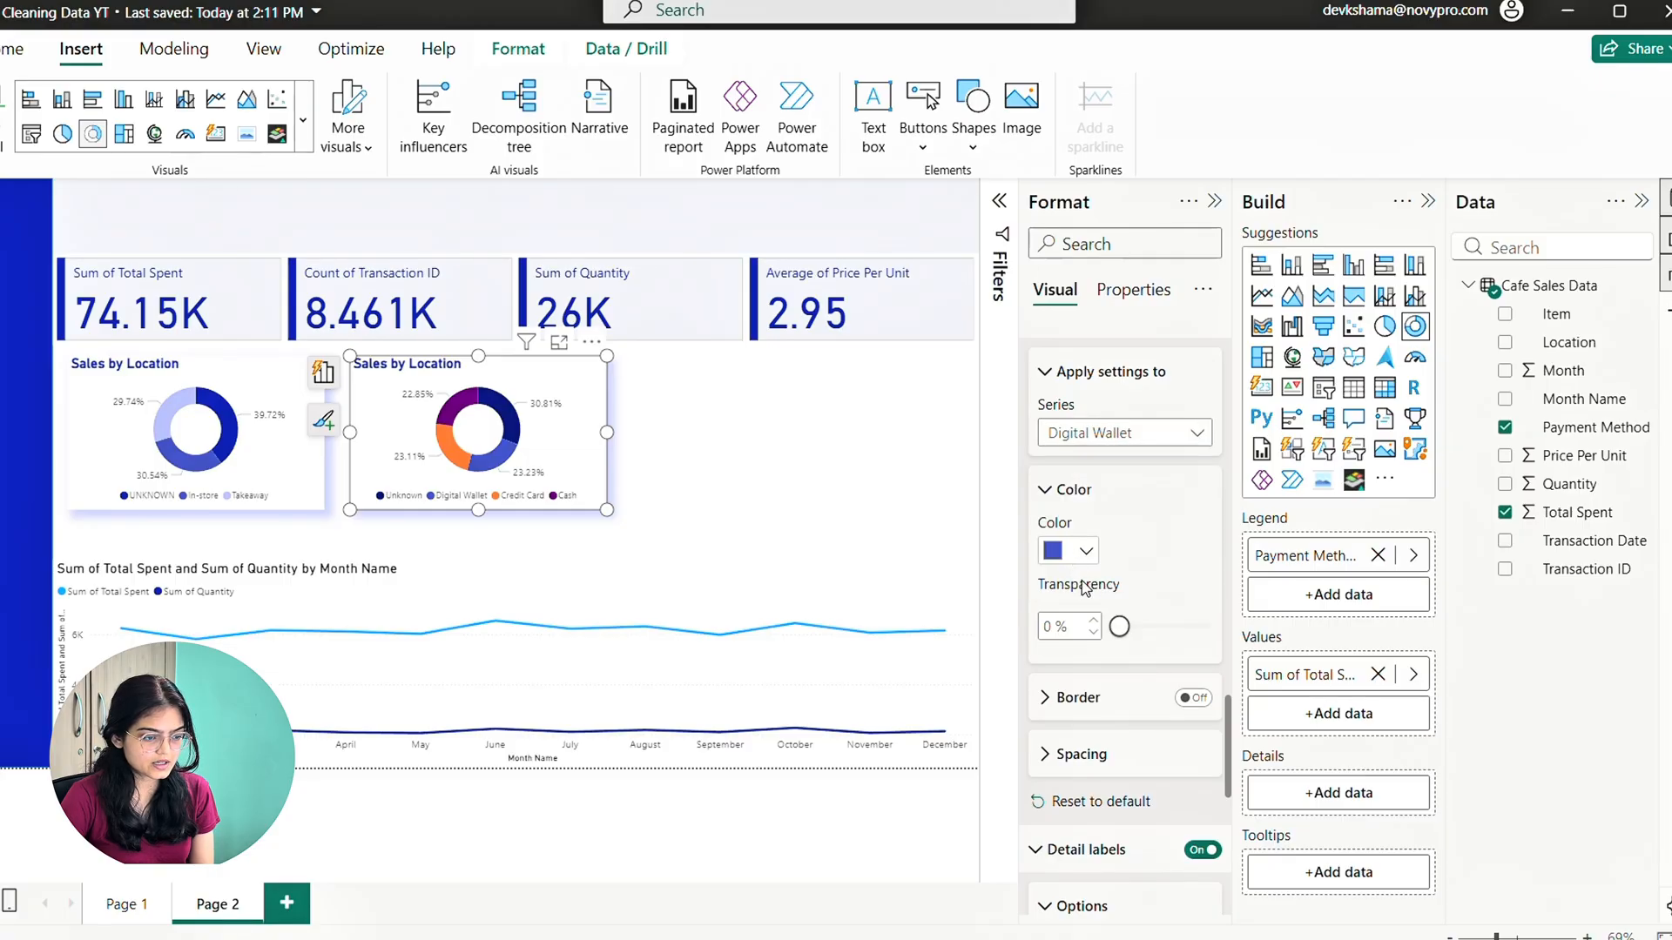
click(1082, 551)
click(1169, 270)
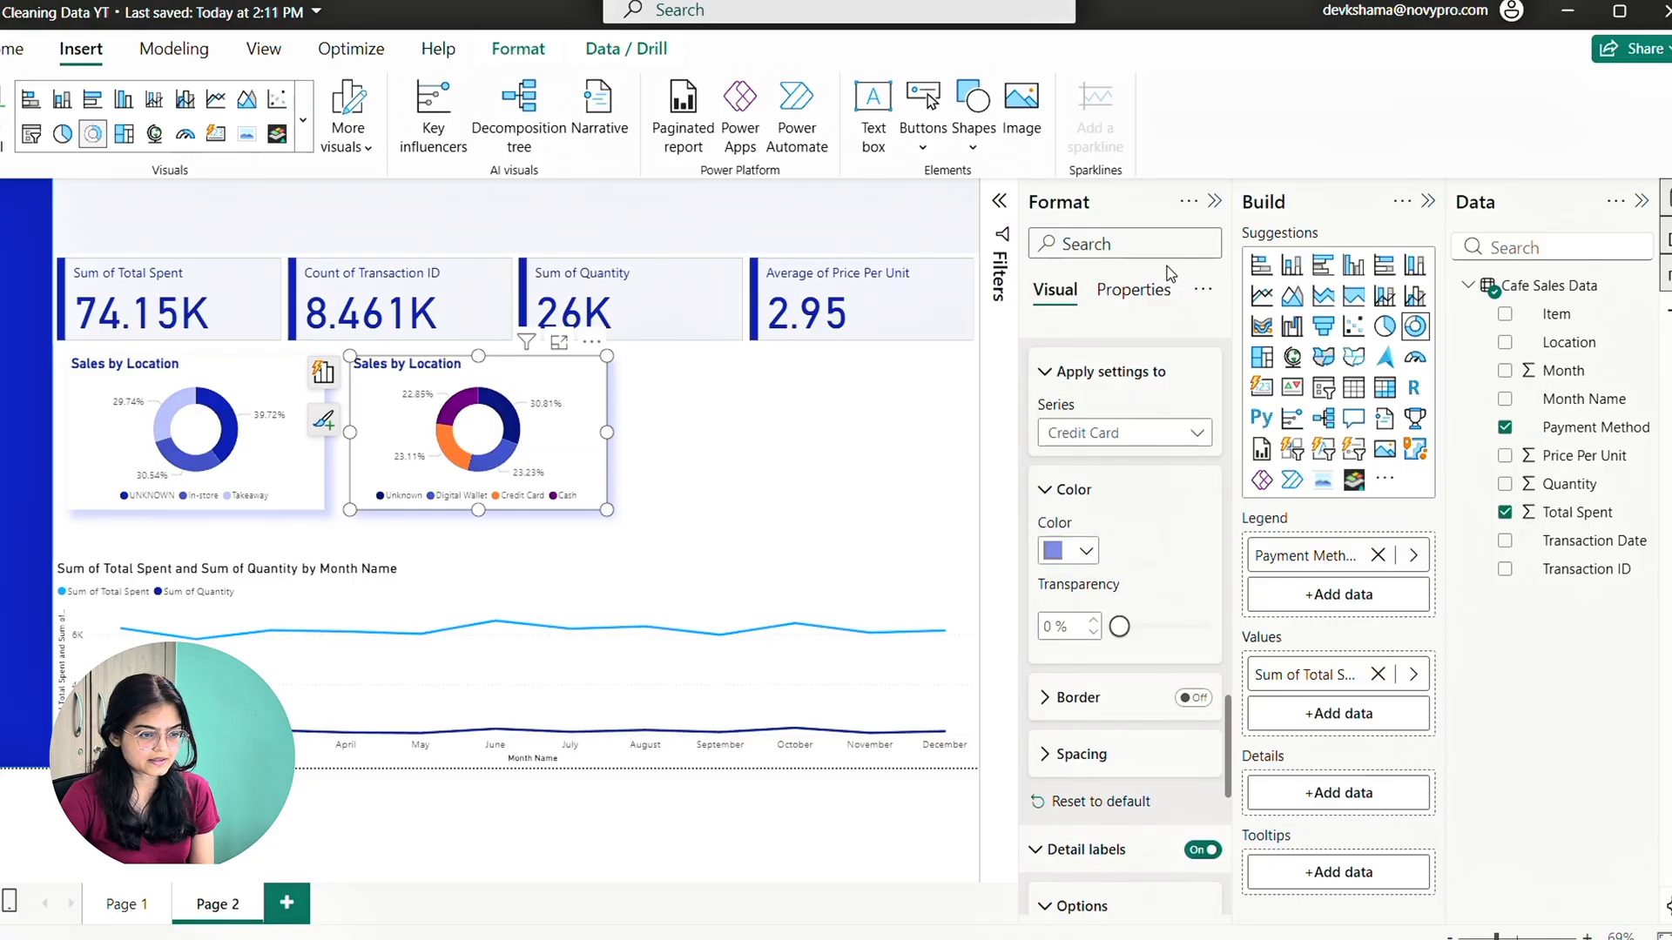
click(1087, 554)
click(1147, 552)
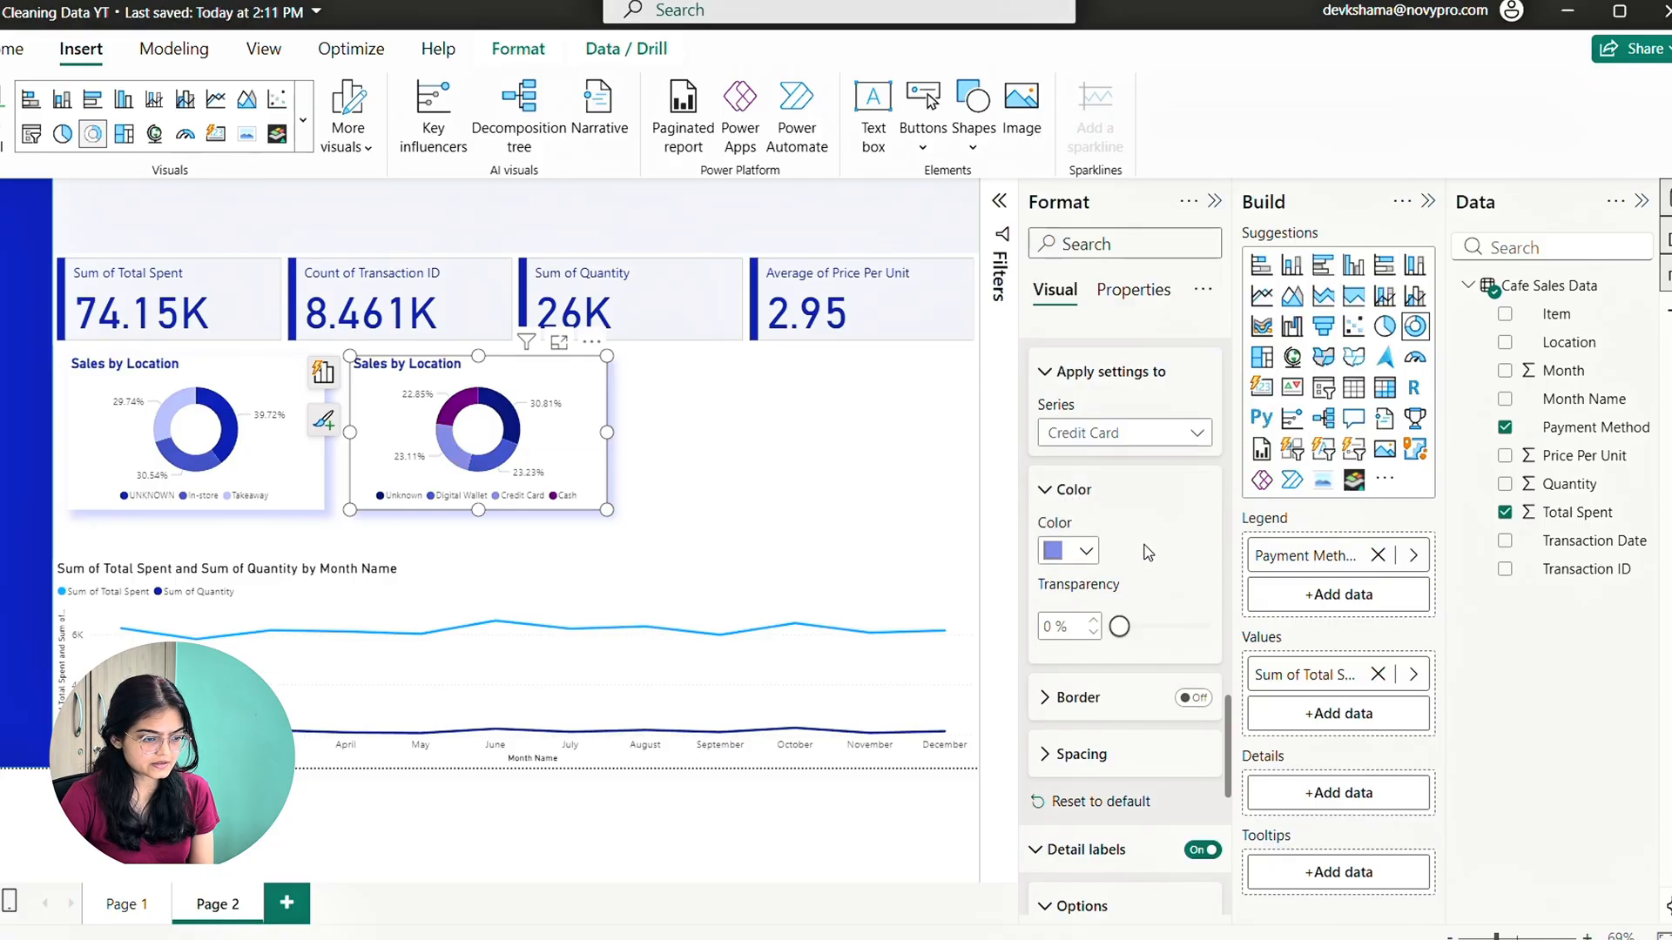
Colour the Cash slice of the payment method donut chart with the lightest tint of the theme's dark blue
click(1123, 442)
click(1082, 486)
click(1099, 433)
click(1064, 576)
click(1087, 550)
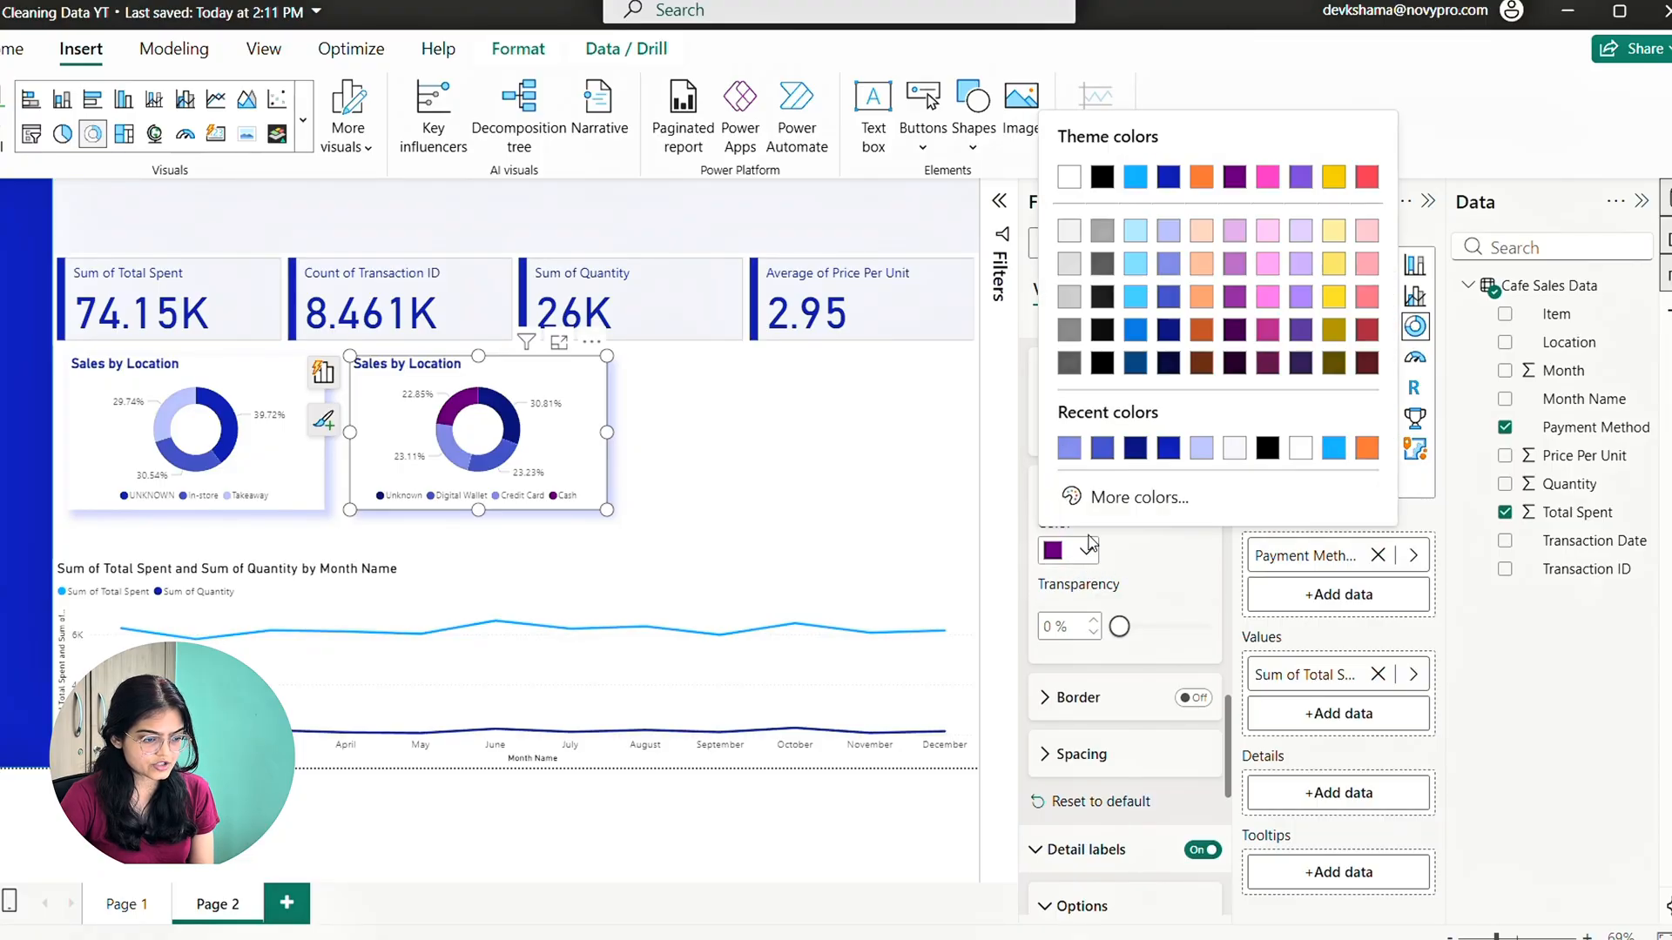
click(1169, 230)
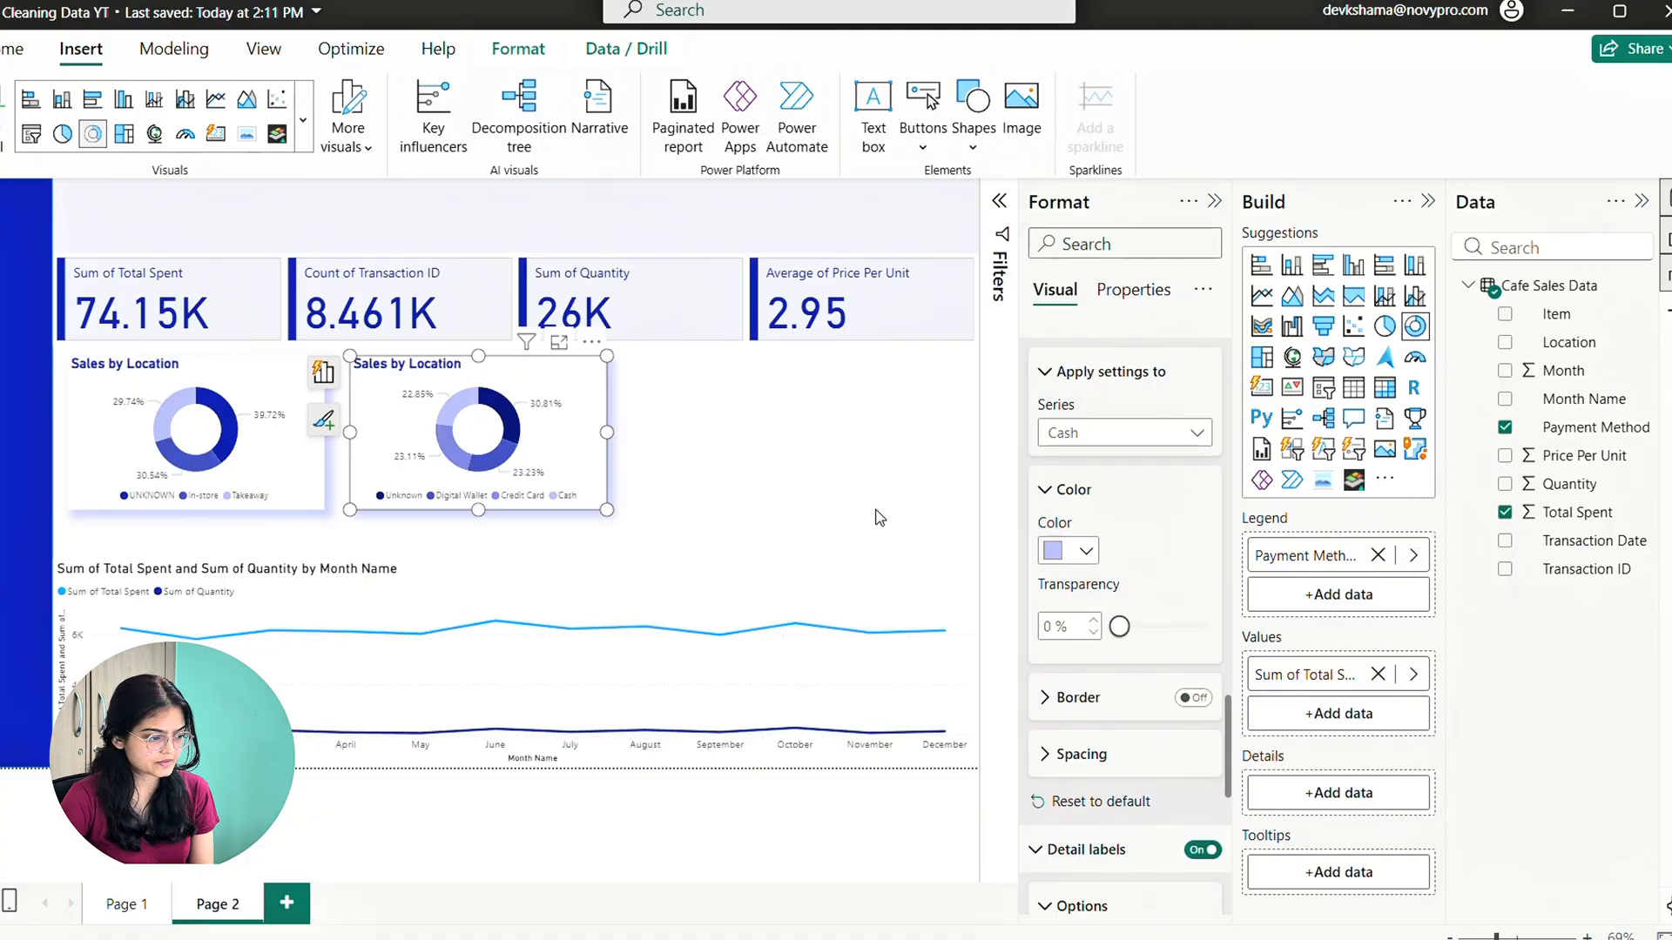
click(879, 519)
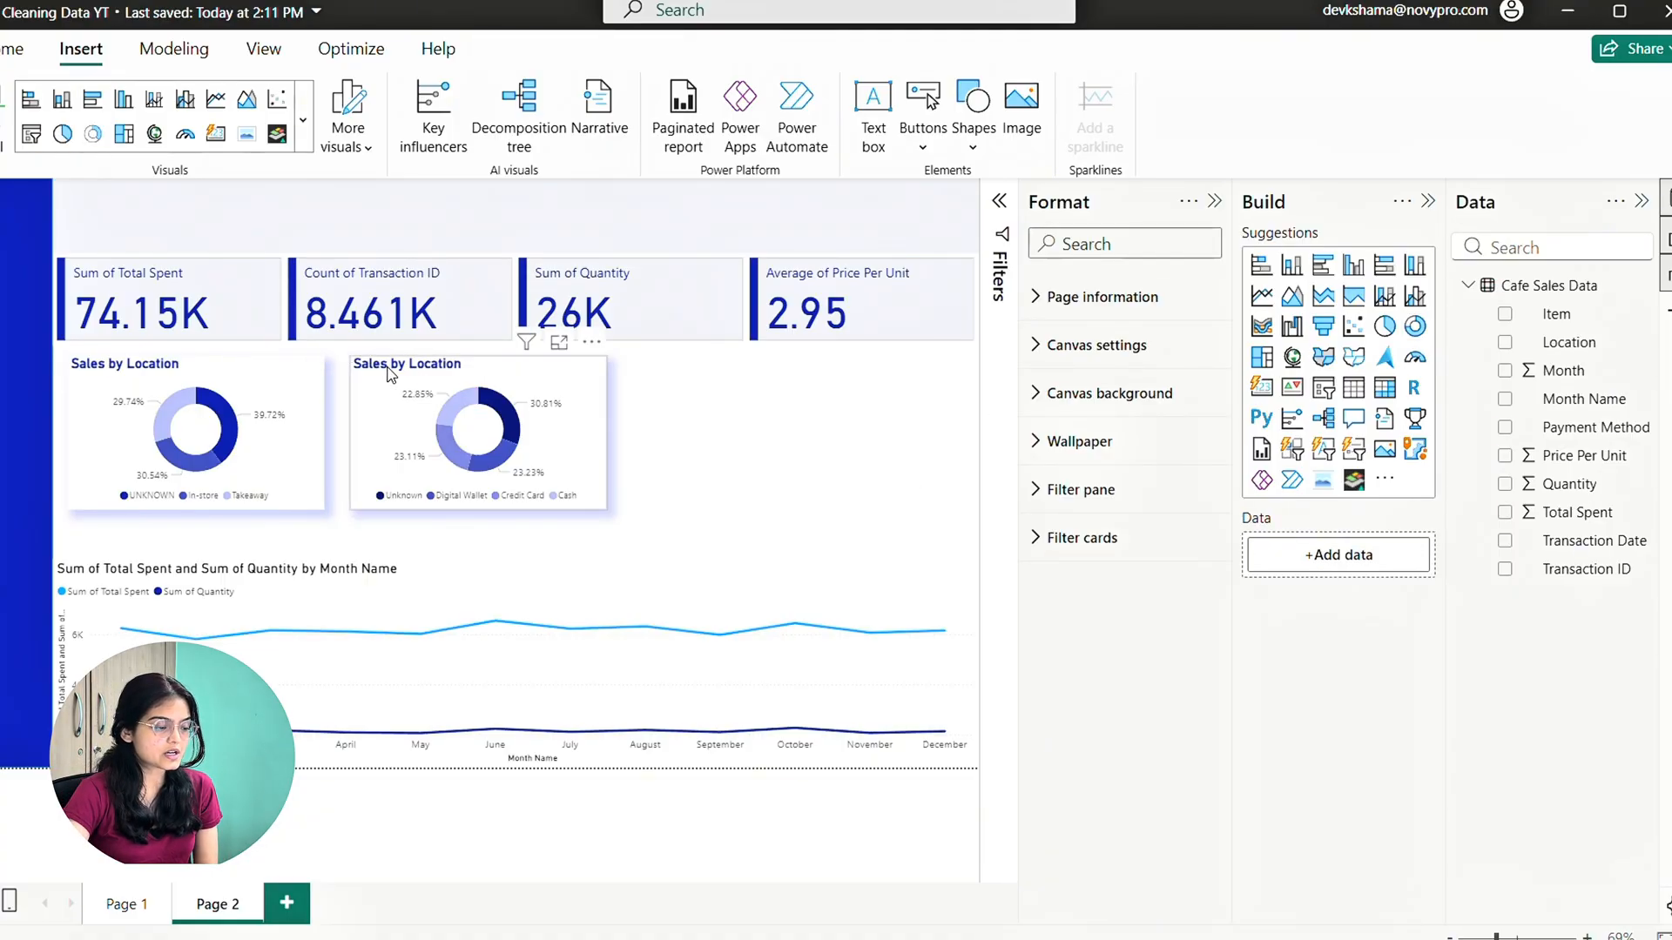
Change the second donut chart's title to "Sales by Payment Method"
click(548, 369)
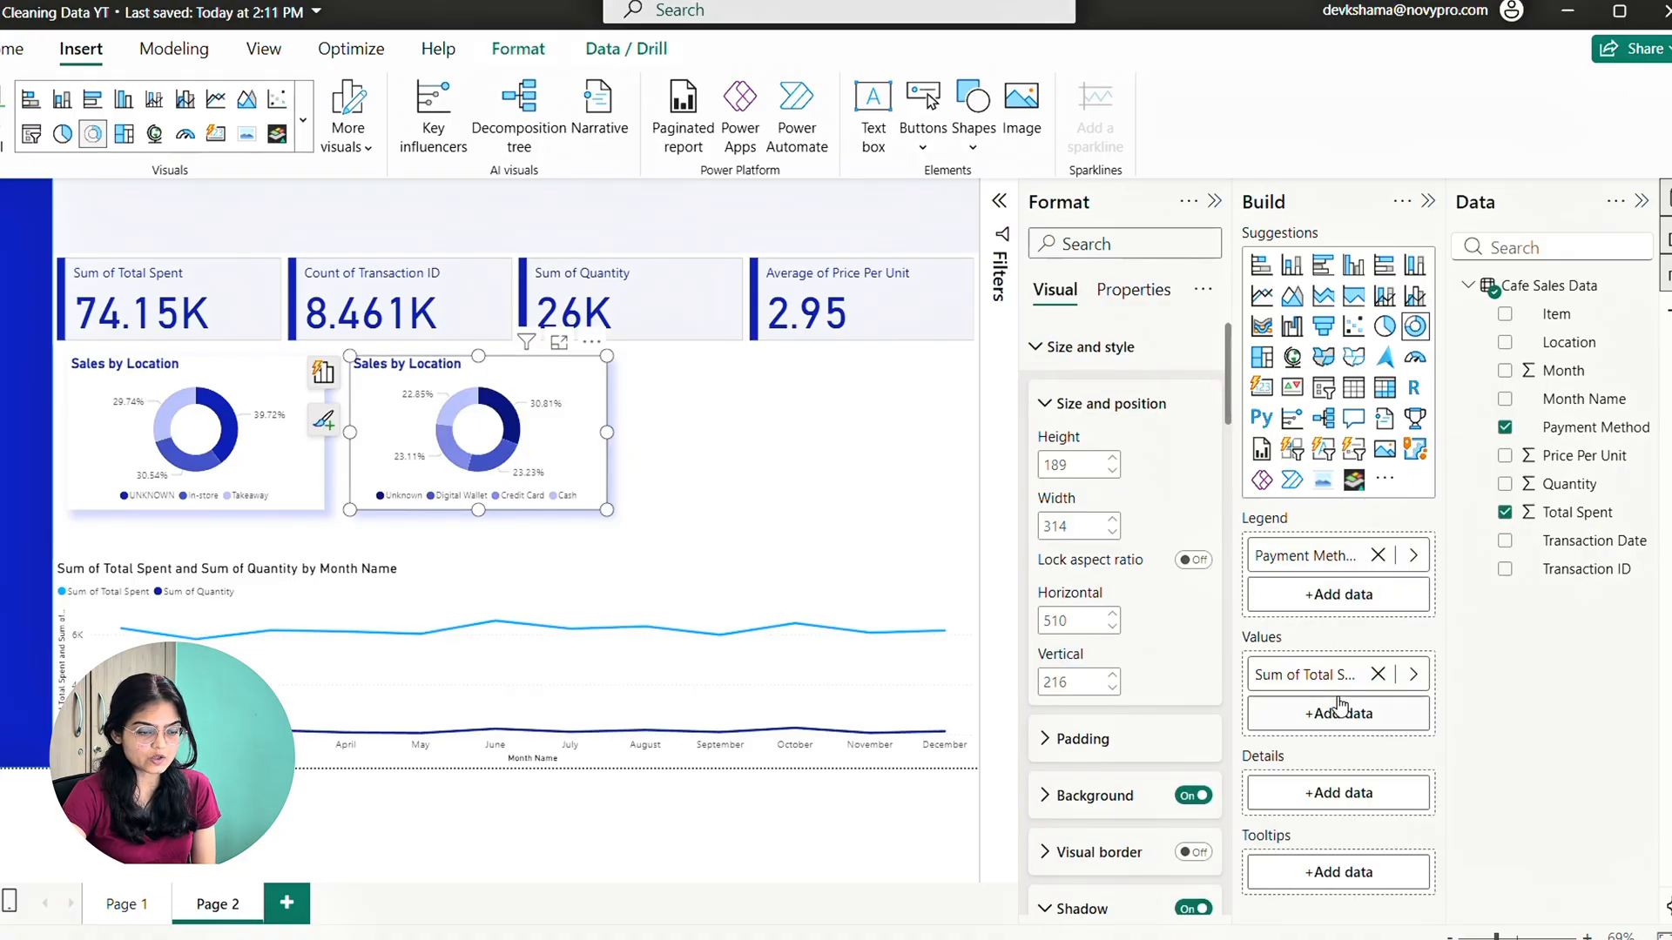
scroll(1146, 683, down, 2)
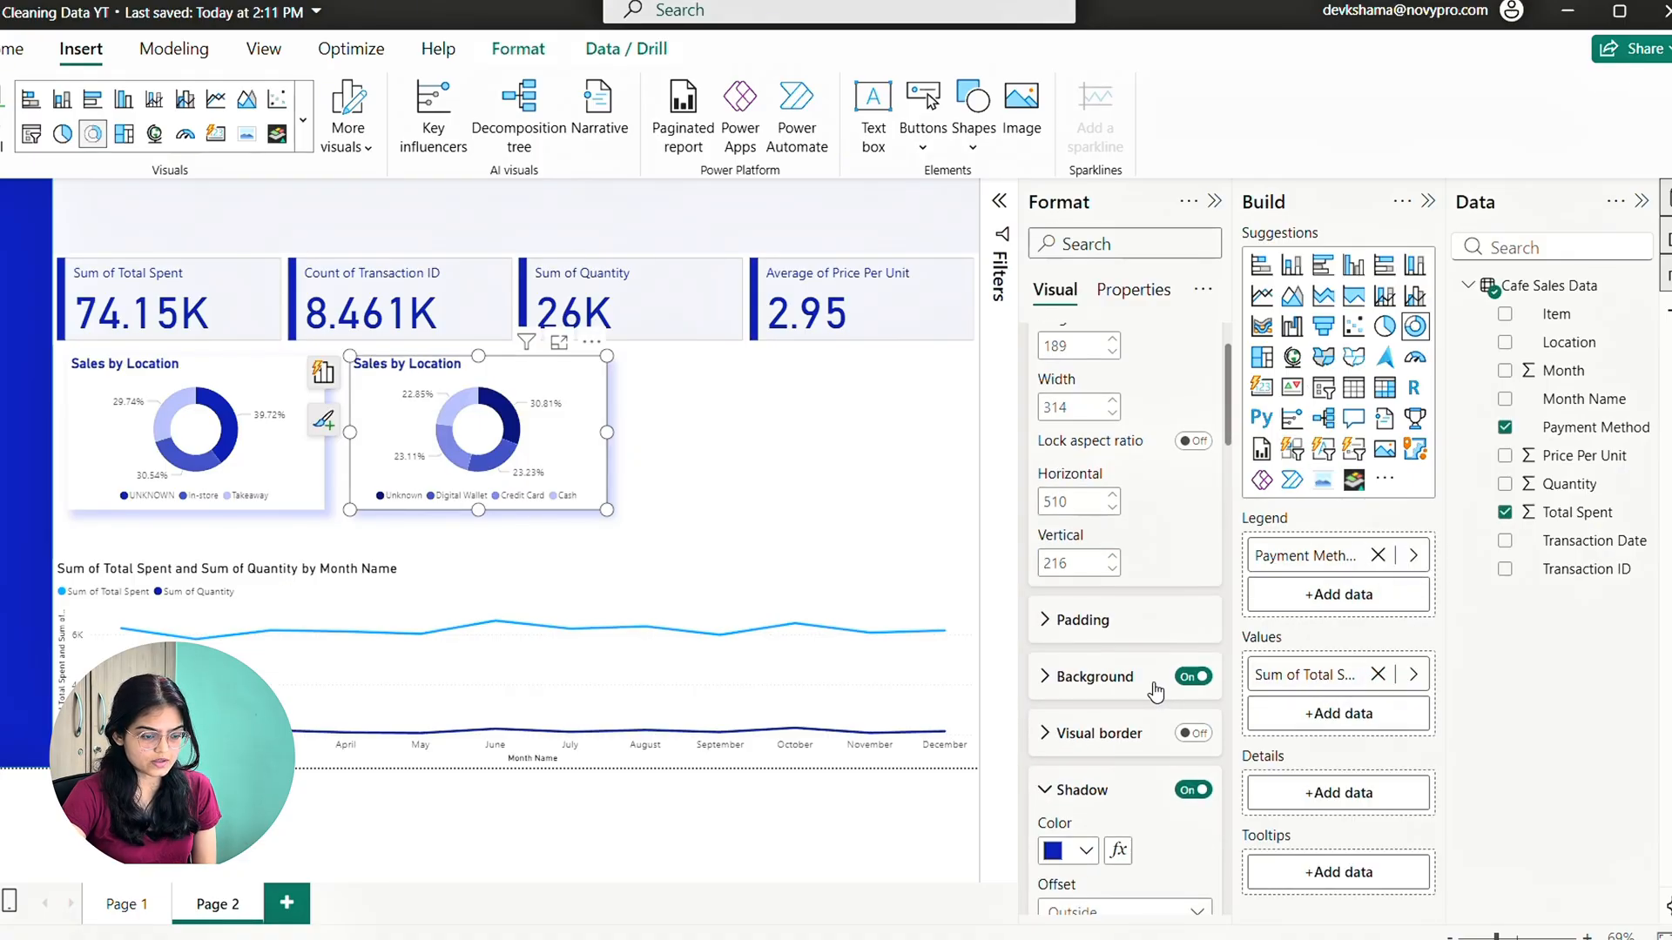
scroll(1147, 688, up, 2)
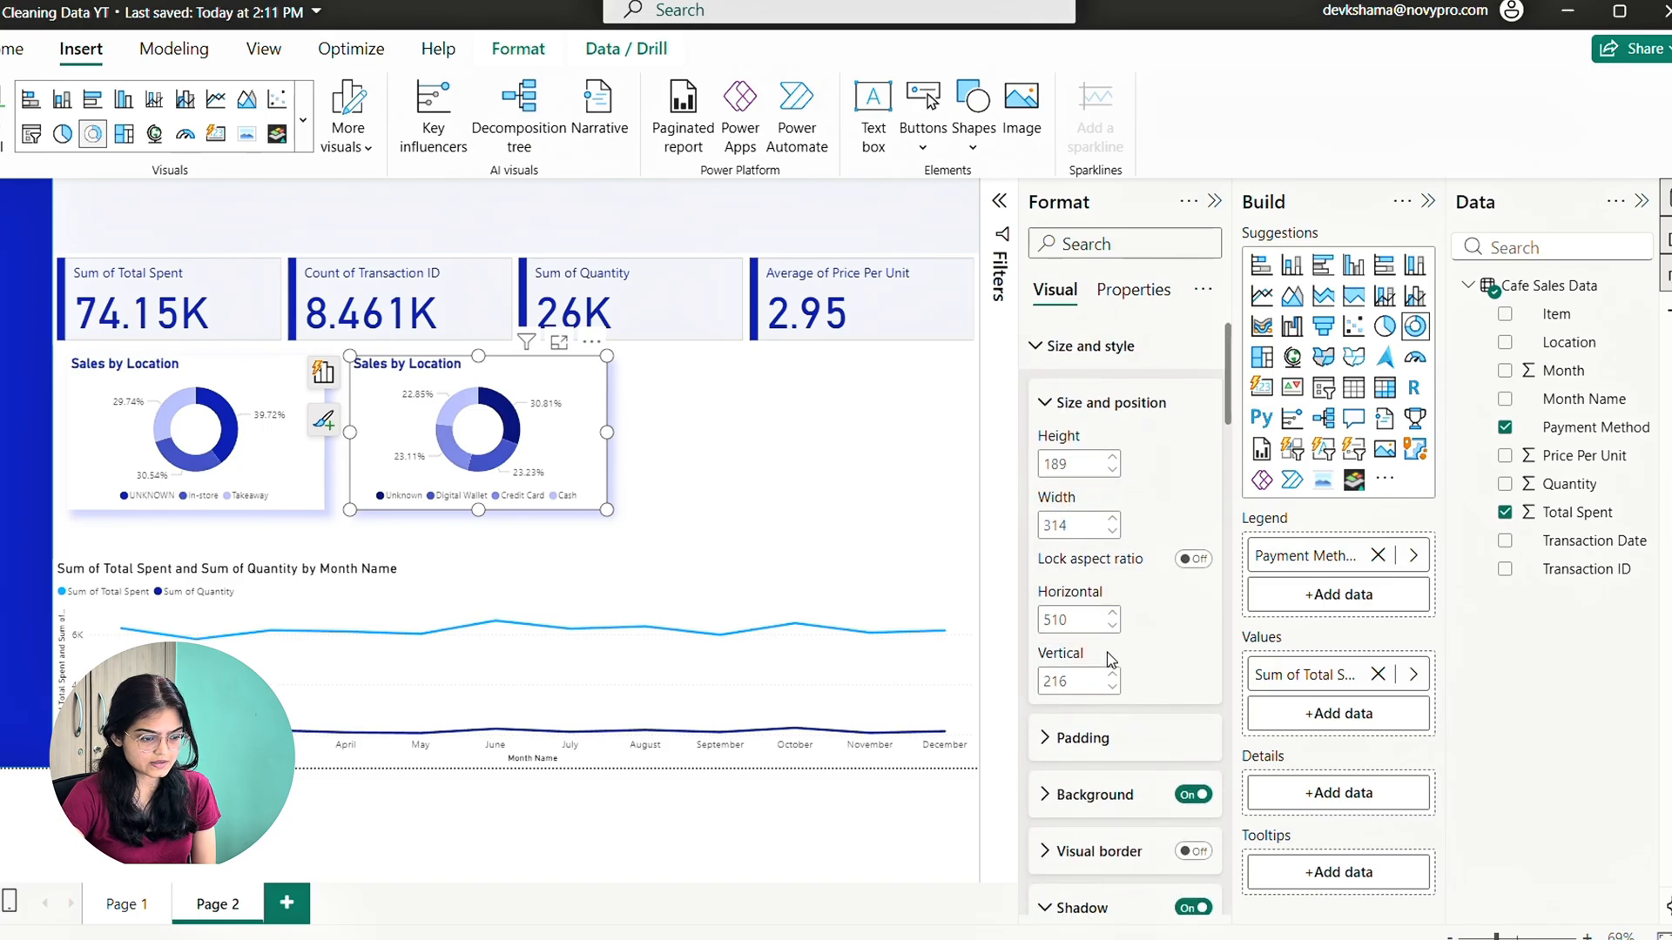
scroll(1108, 653, down, 5)
scroll(1109, 662, down, 1)
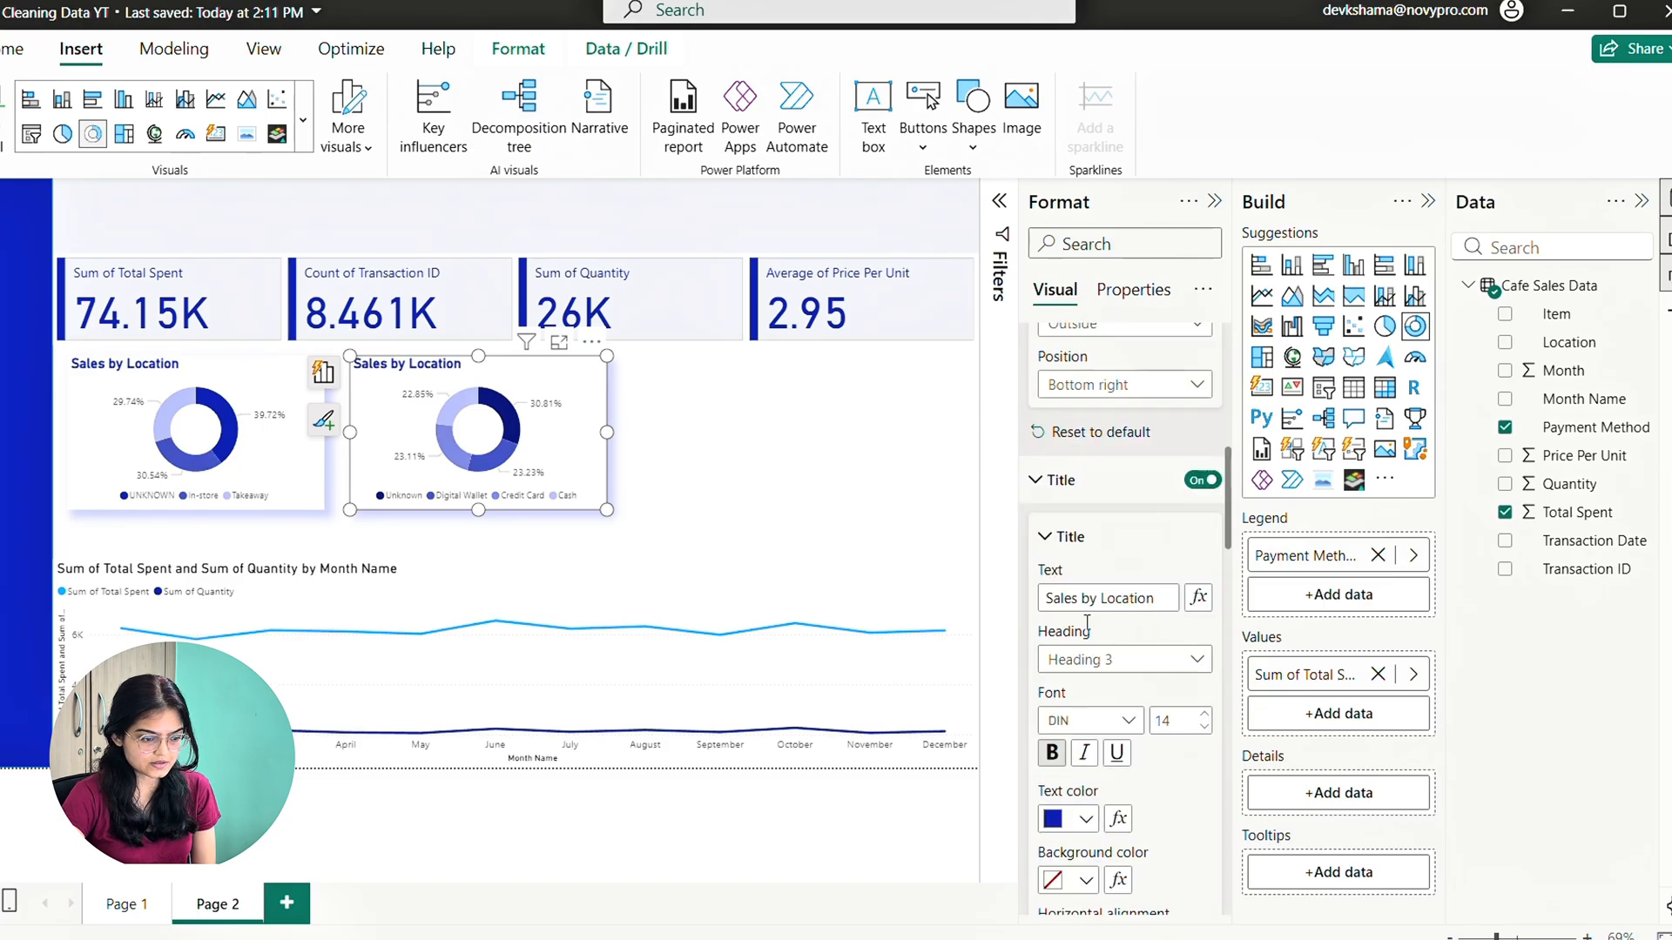
double_click(1115, 599)
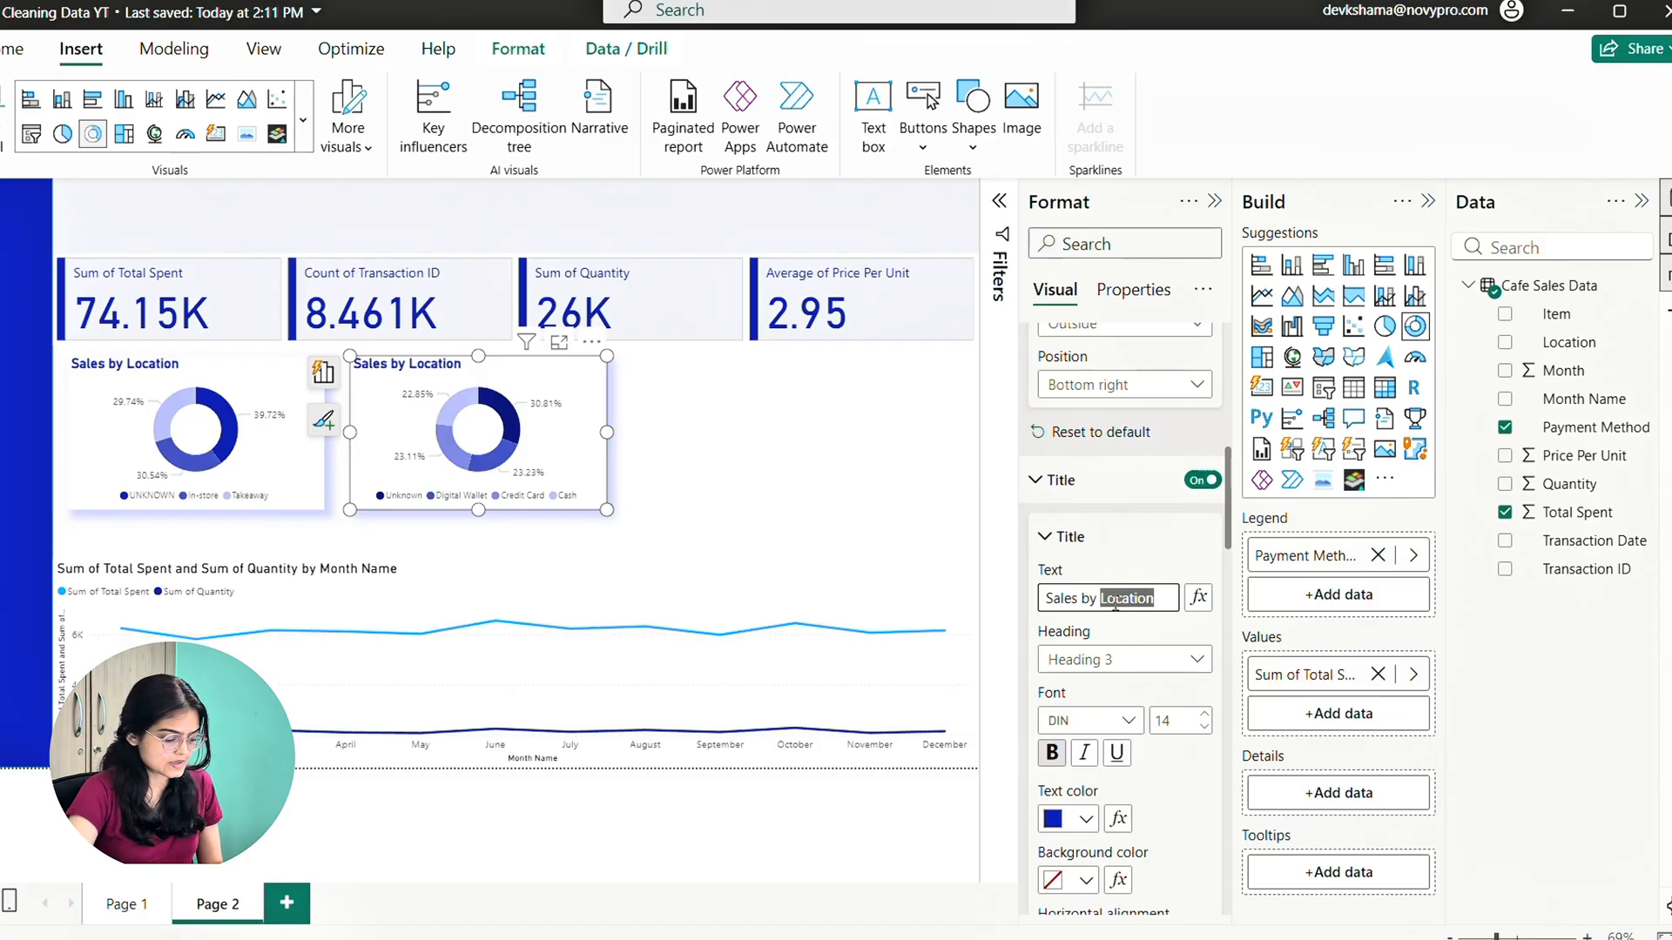
text(Payment Me)
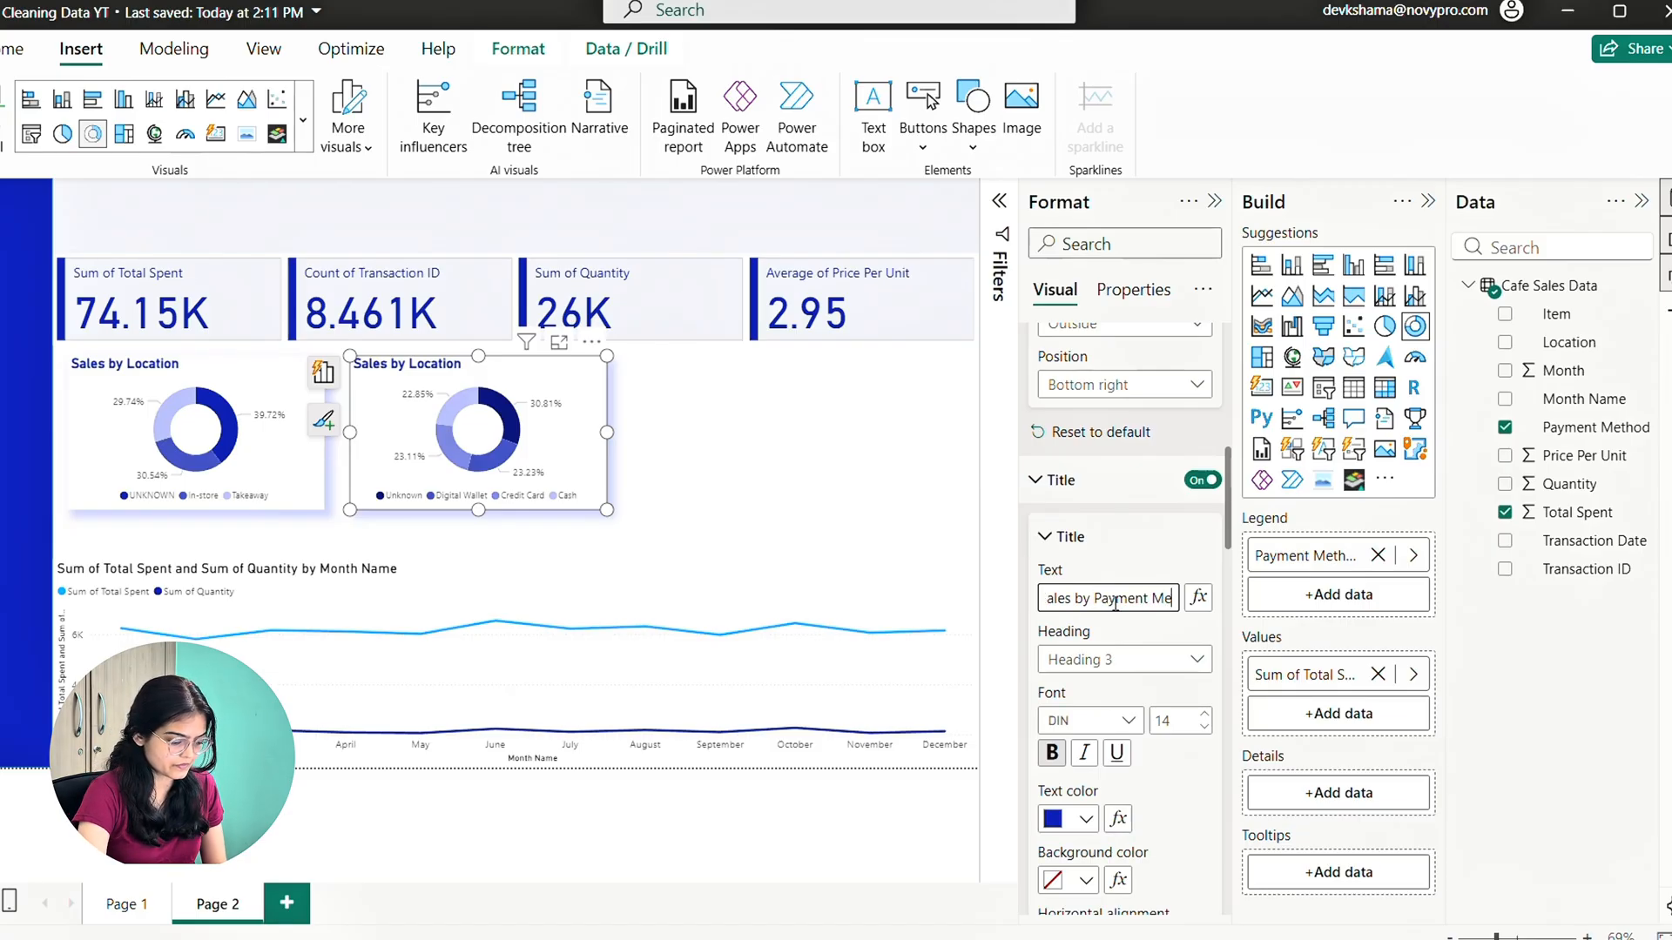
text(thod)
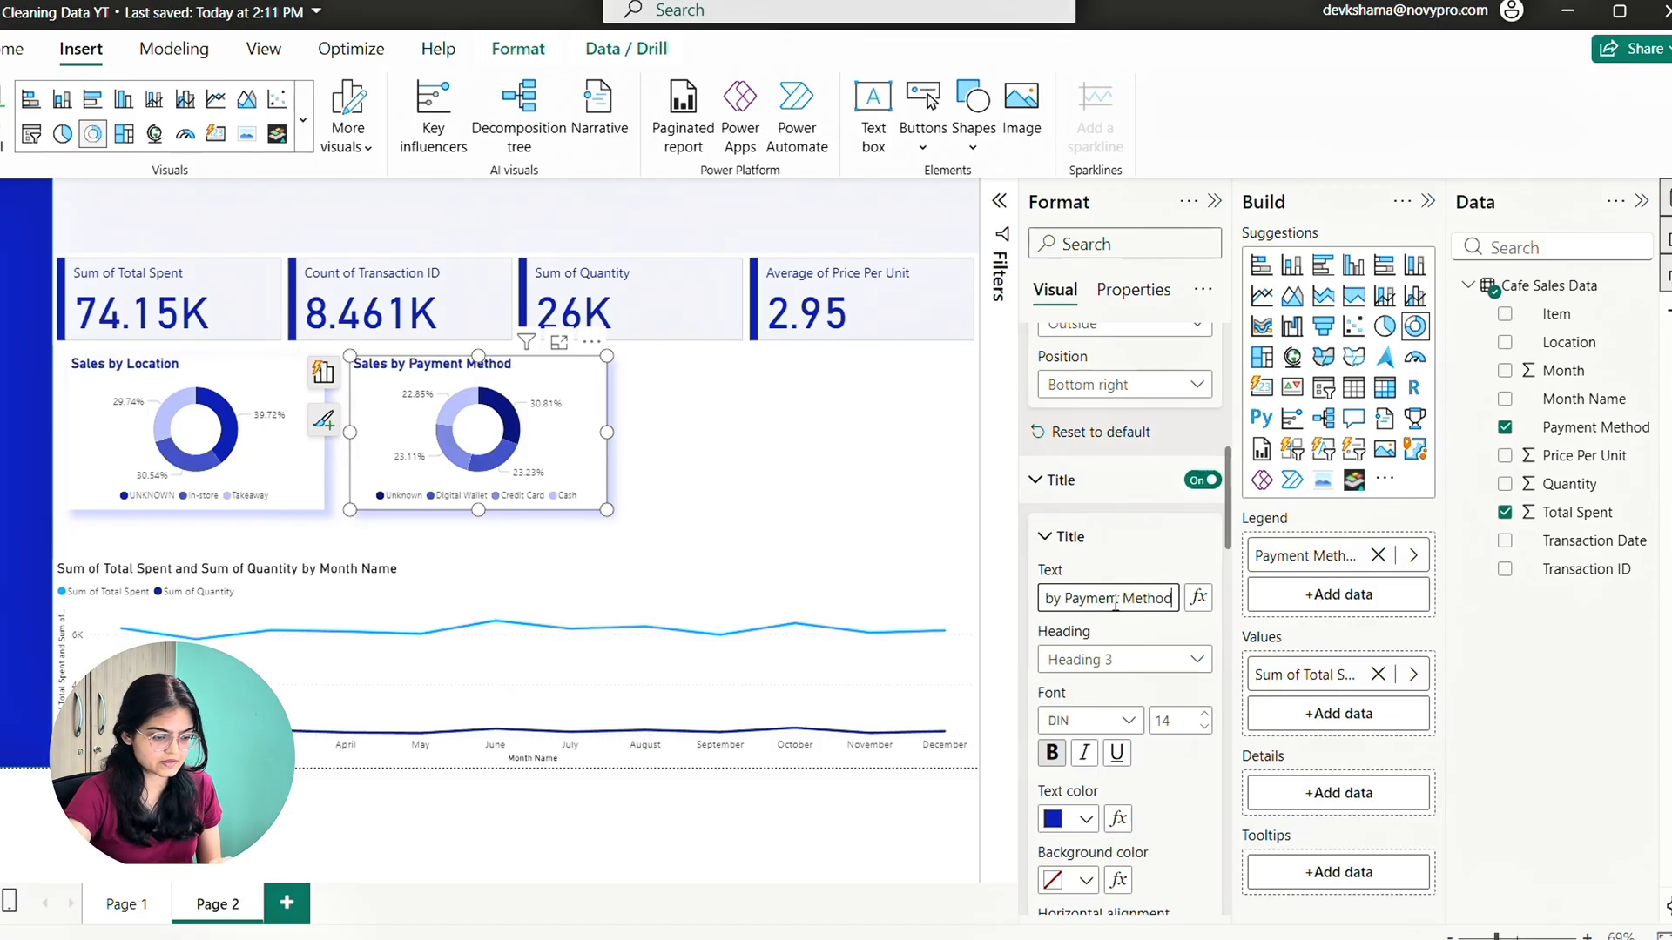
click(836, 523)
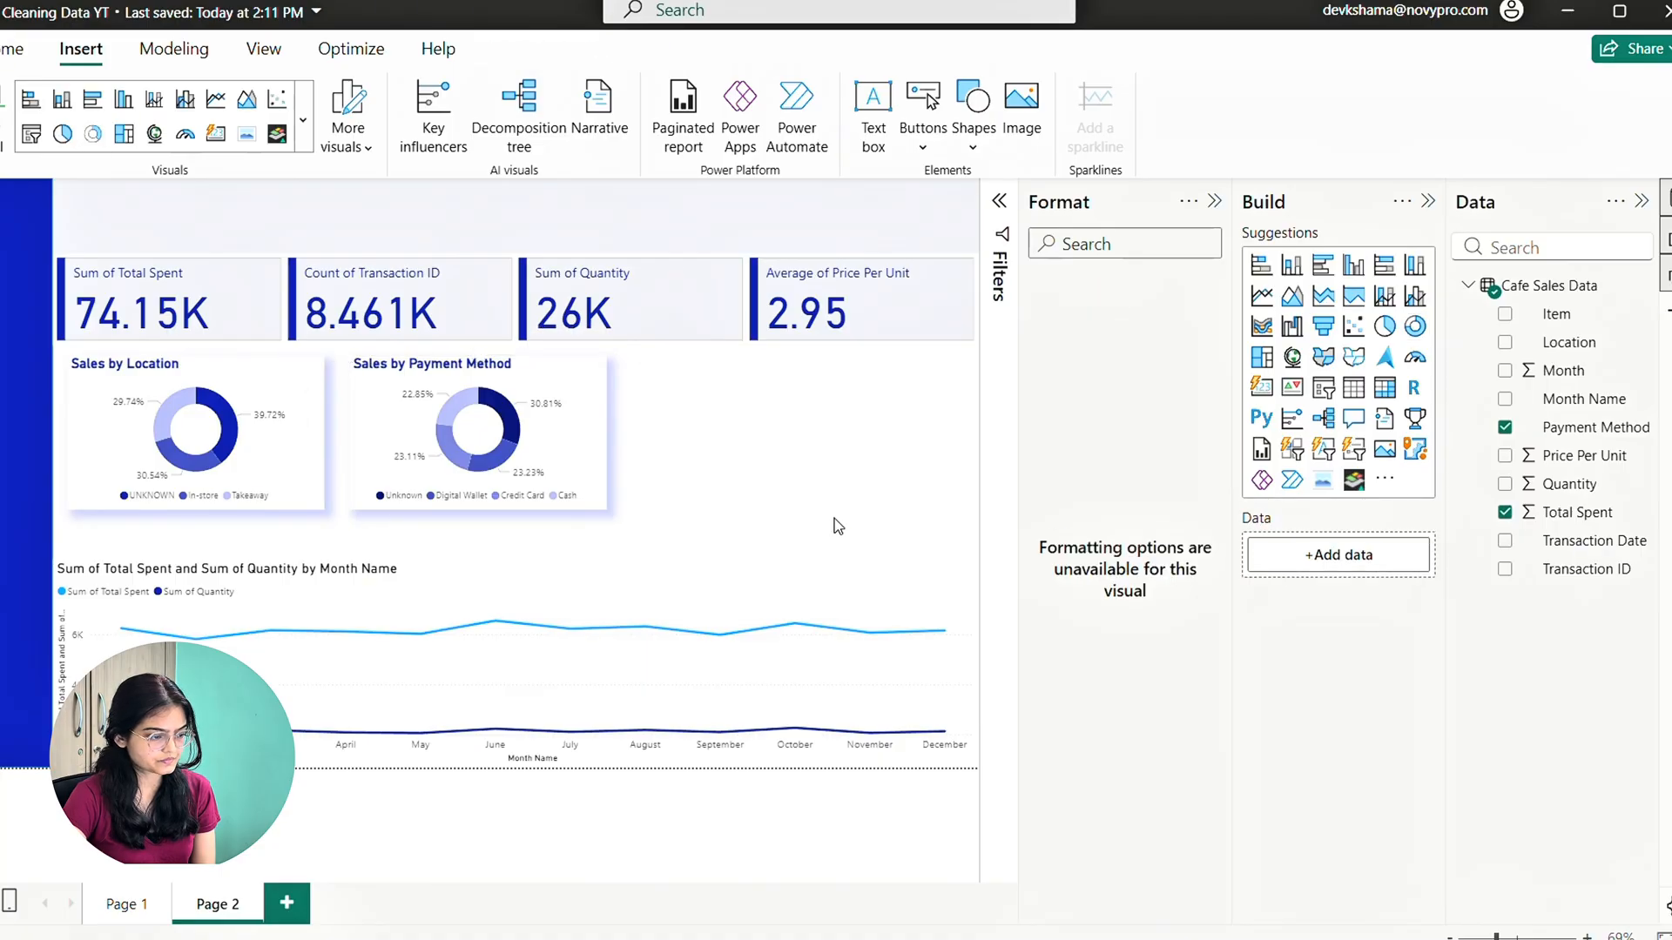
Duplicate the Sales by Payment Method donut chart, place the copy beside it at horizontal 851, vertical 216, and widen it to 403
click(593, 382)
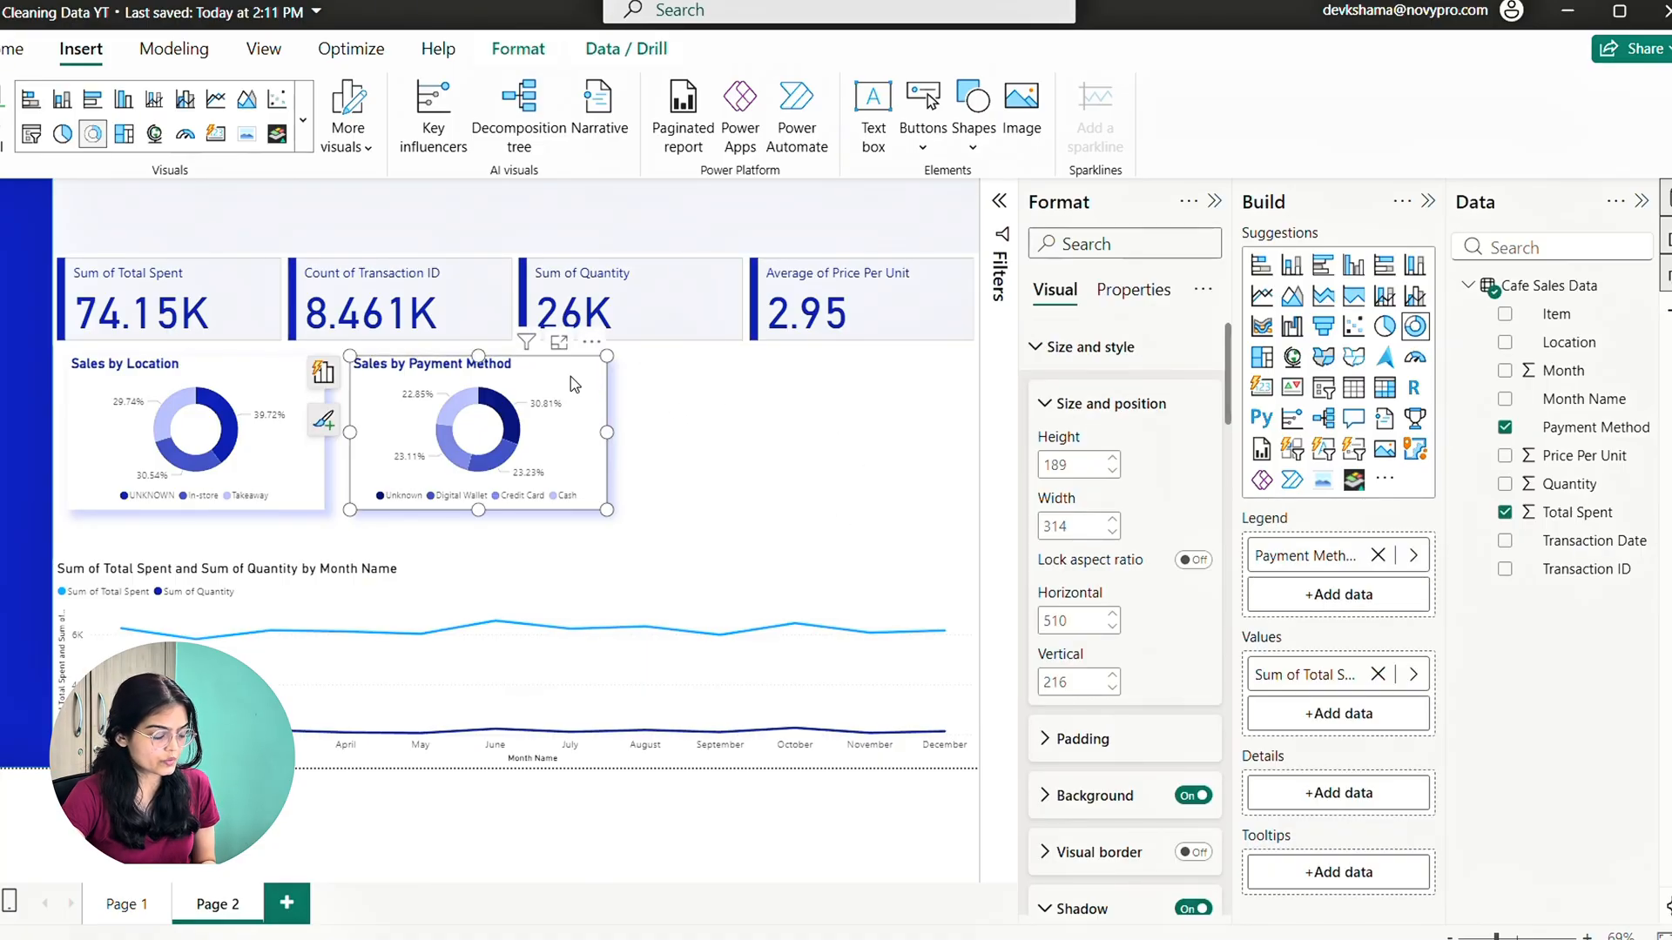
click(757, 435)
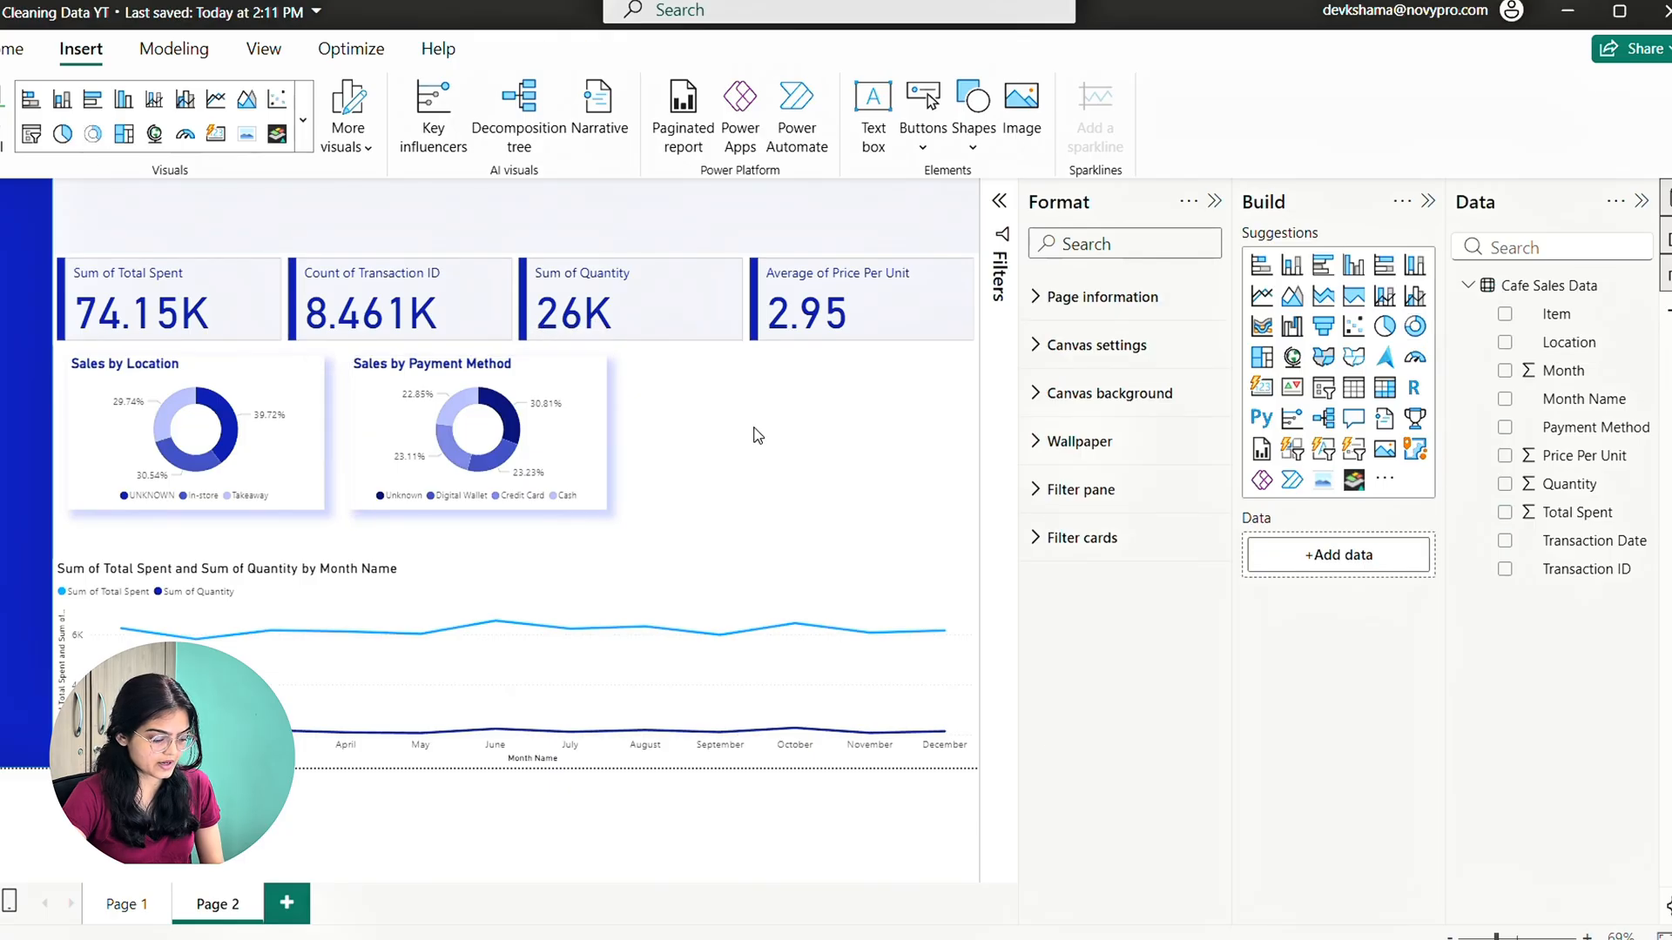
key(ctrl+v)
drag(544, 393, 811, 385)
drag(887, 433, 961, 436)
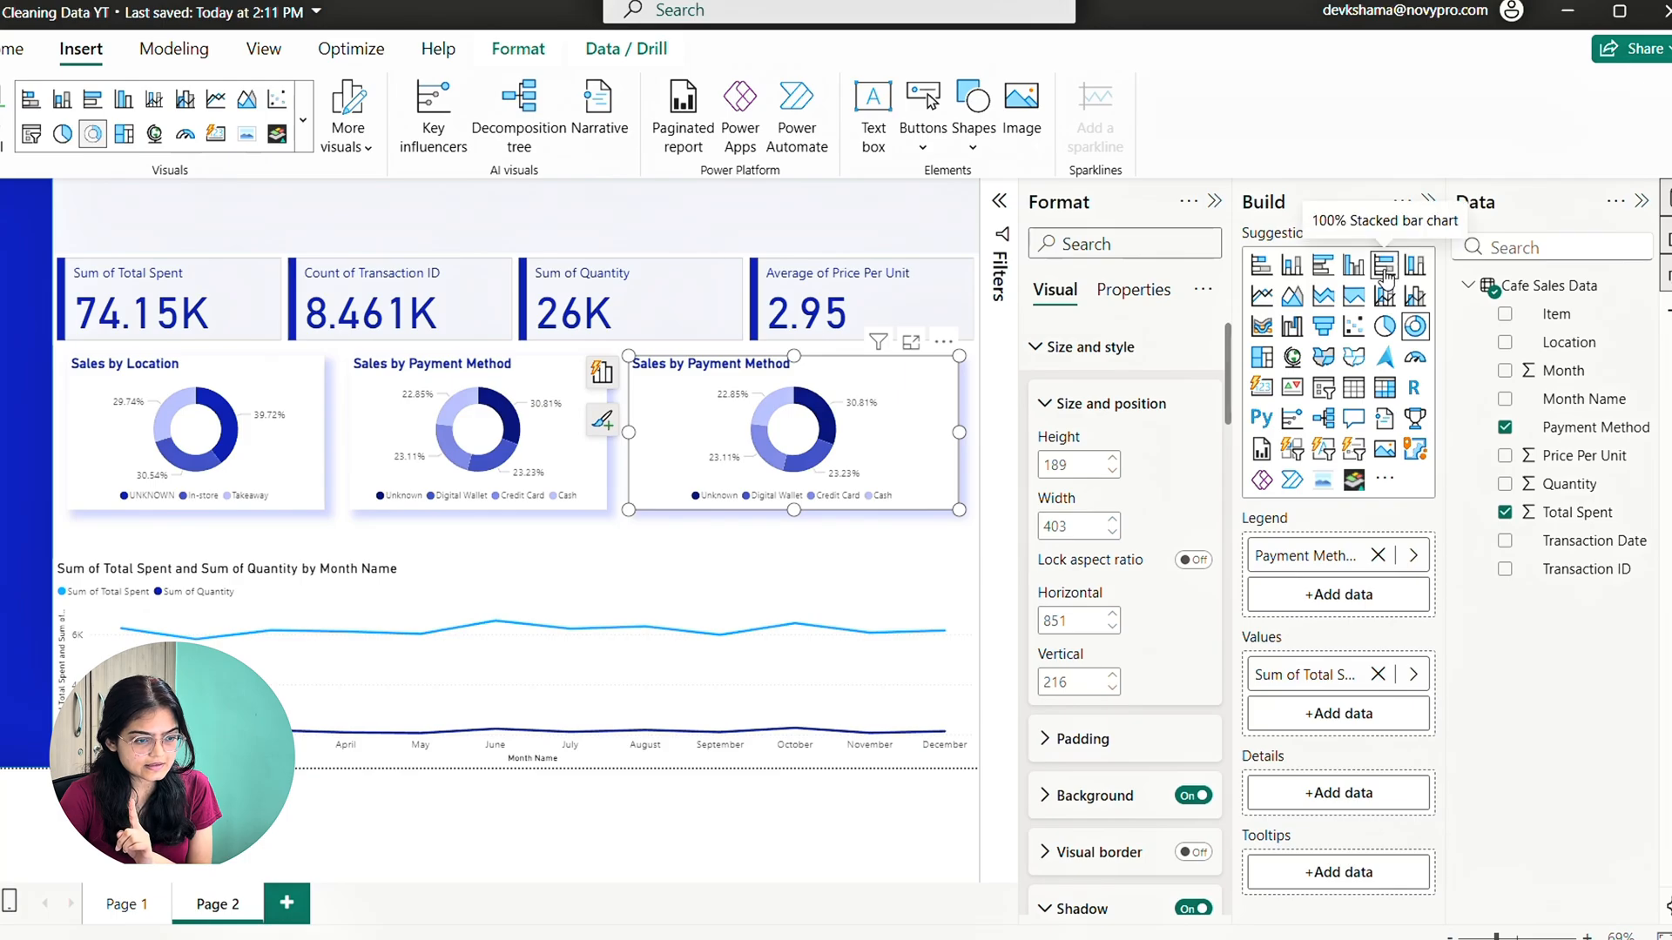
Convert the widened copy to a stacked bar chart and replace Payment Method with Item on its Y-axis
click(1261, 265)
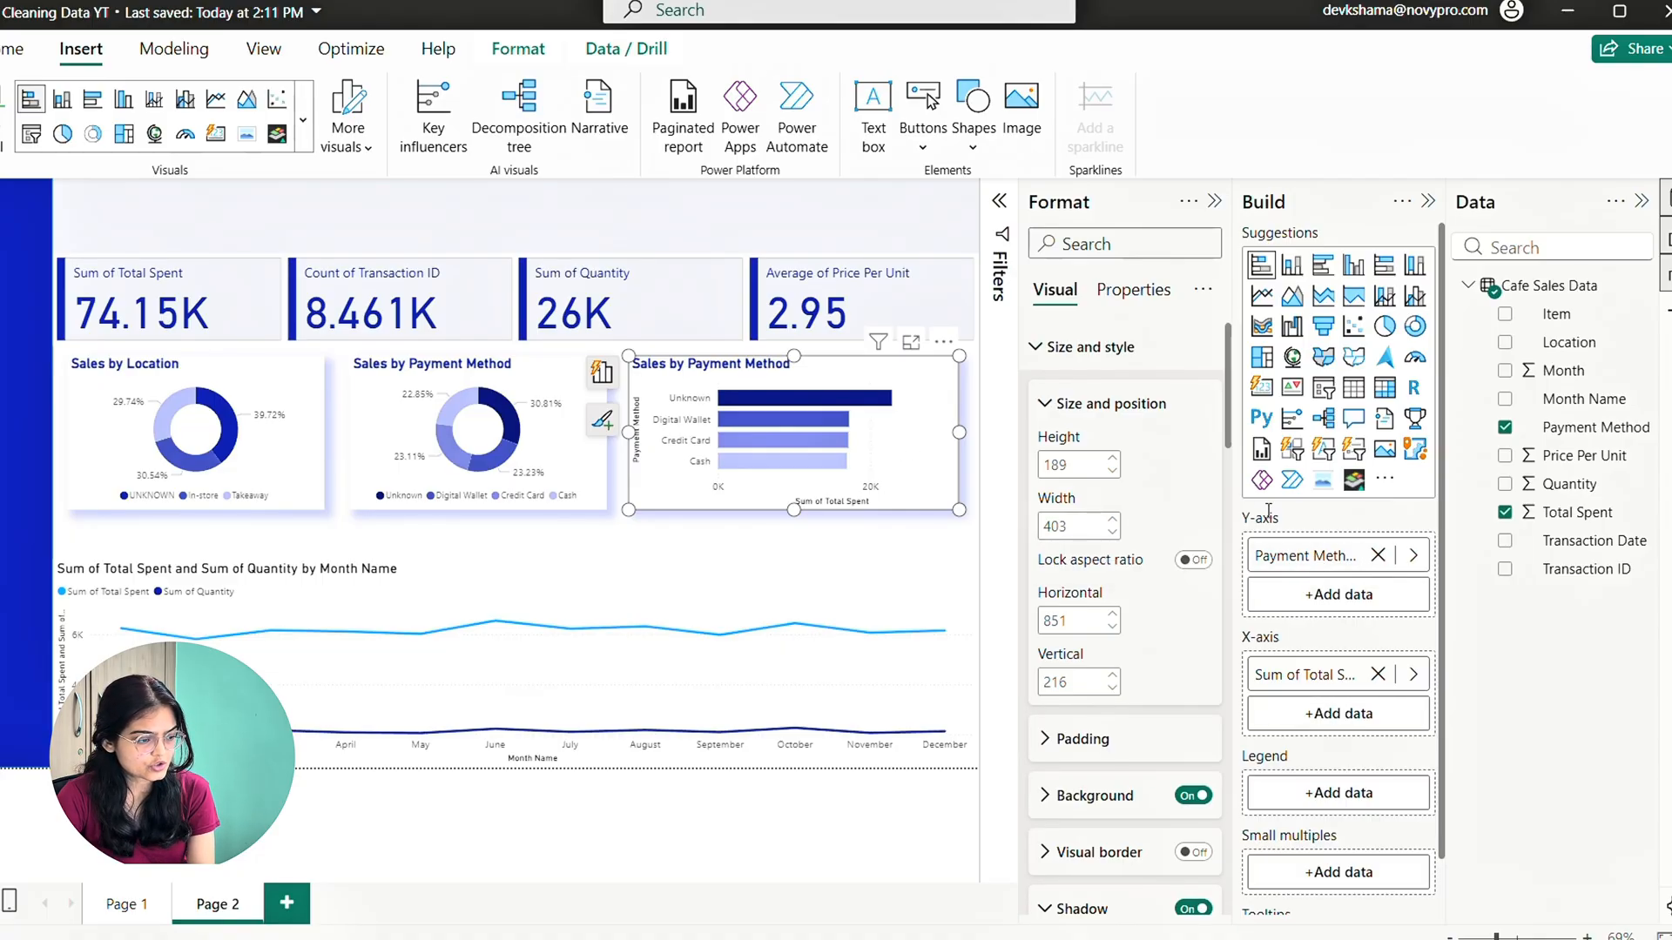
click(1377, 556)
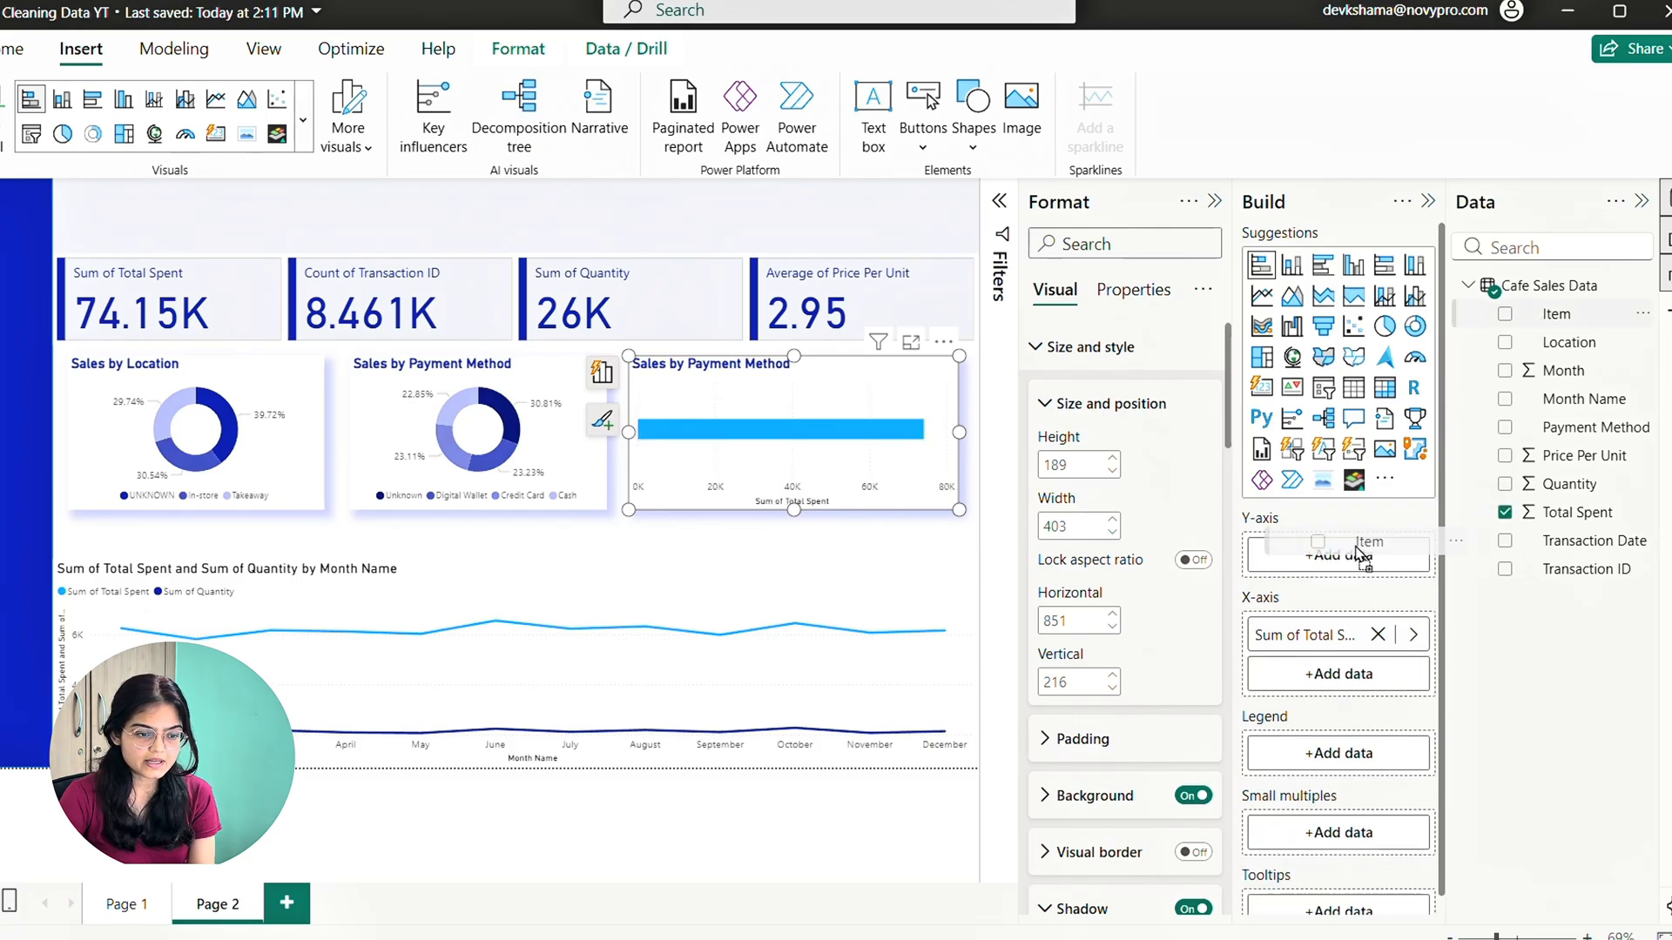
click(1327, 556)
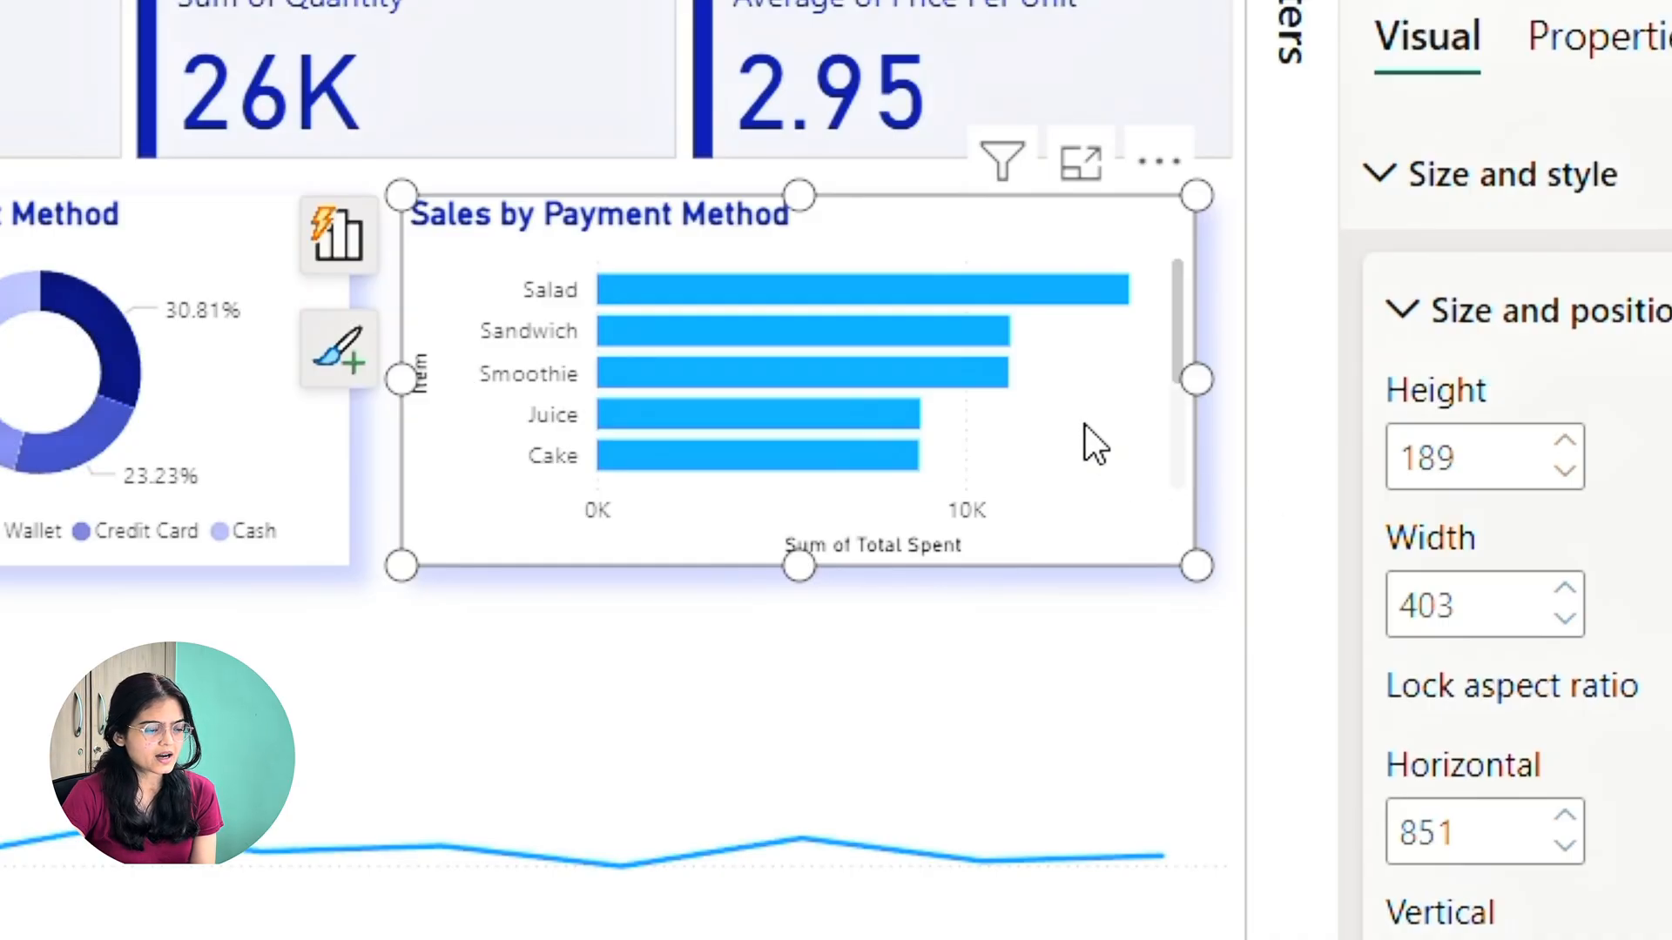
scroll(1646, 854, down, 3)
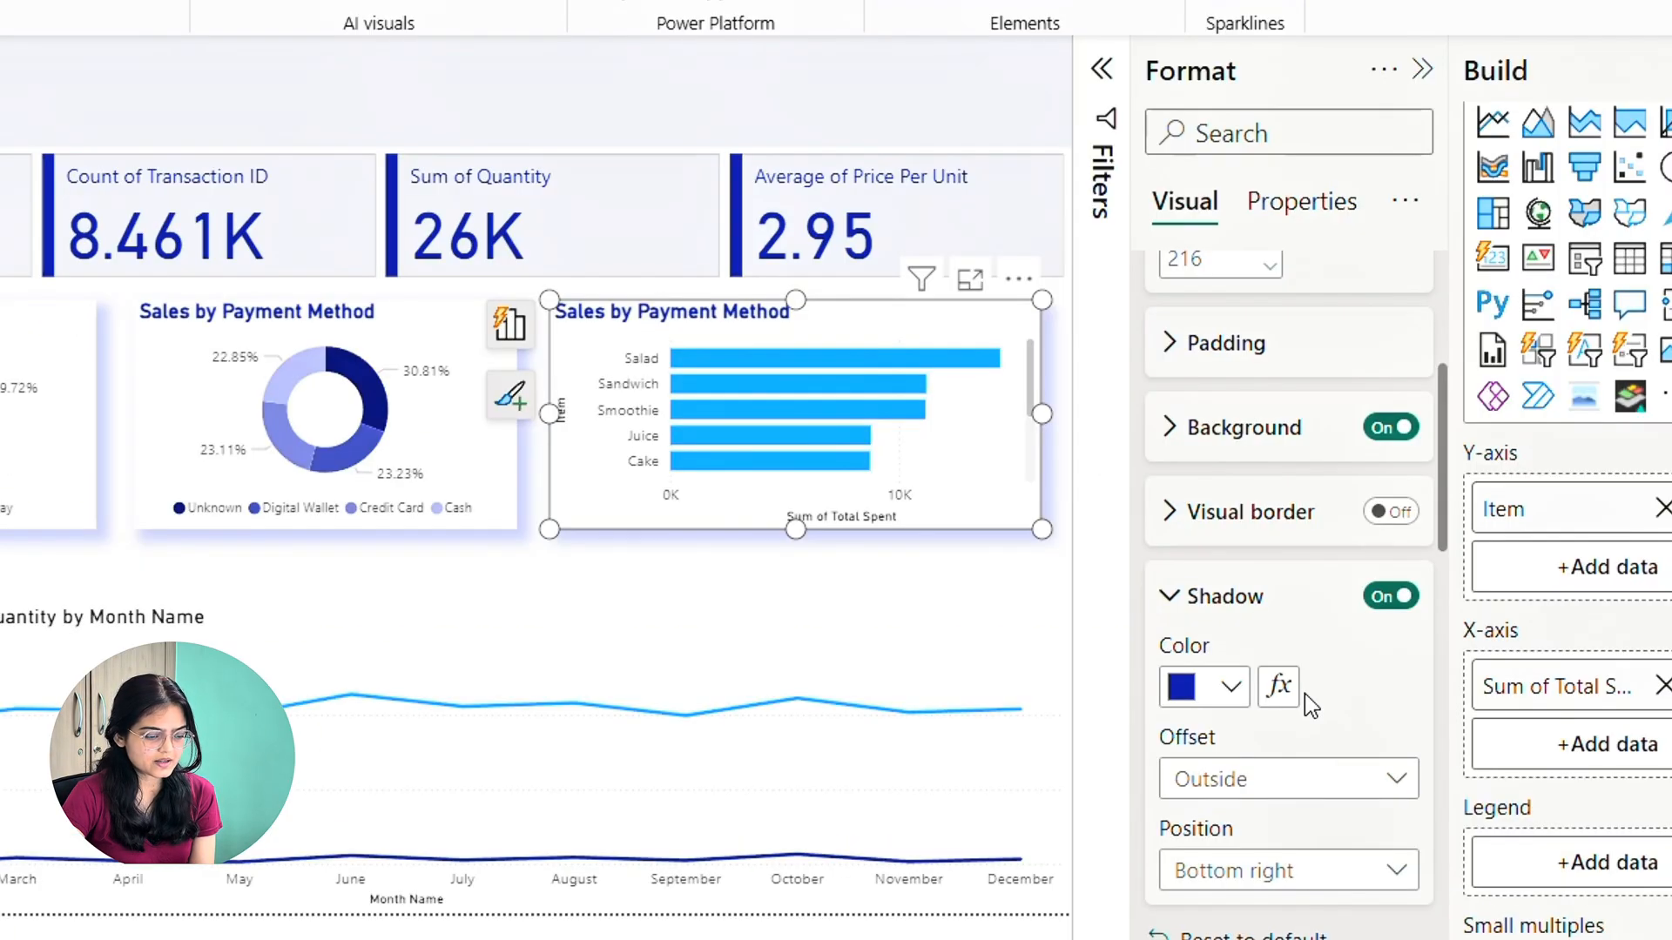
Colour the bars of the item bar chart with the theme's dark blue
scroll(1563, 797, down, 3)
scroll(1274, 676, down, 10)
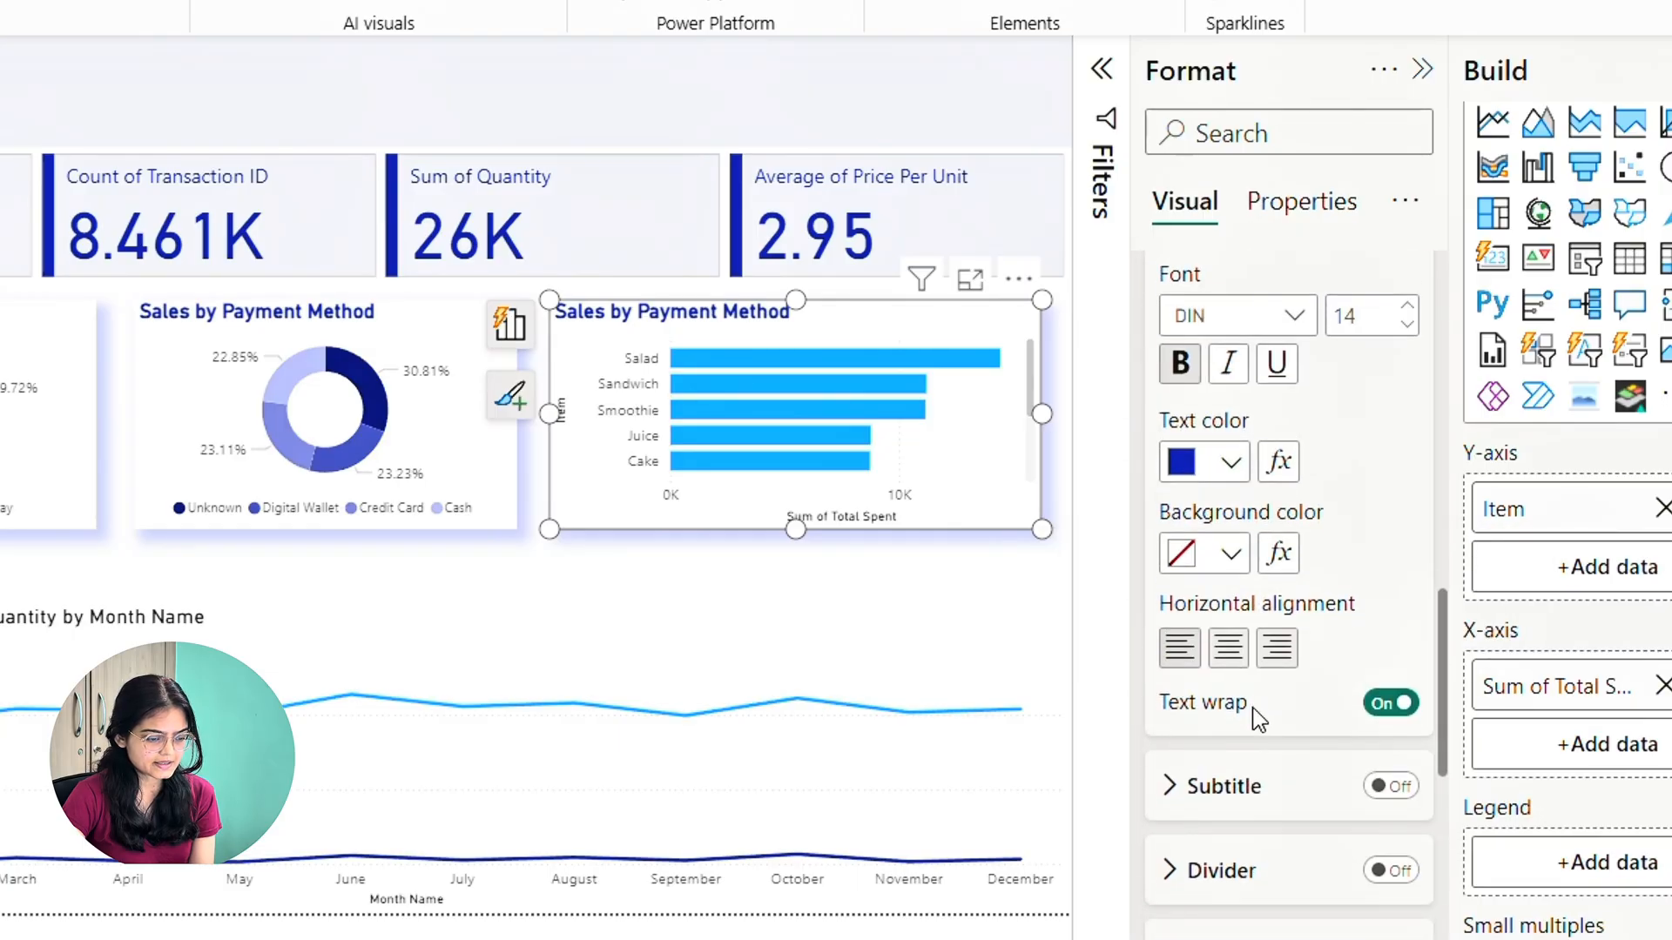
scroll(1251, 723, down, 6)
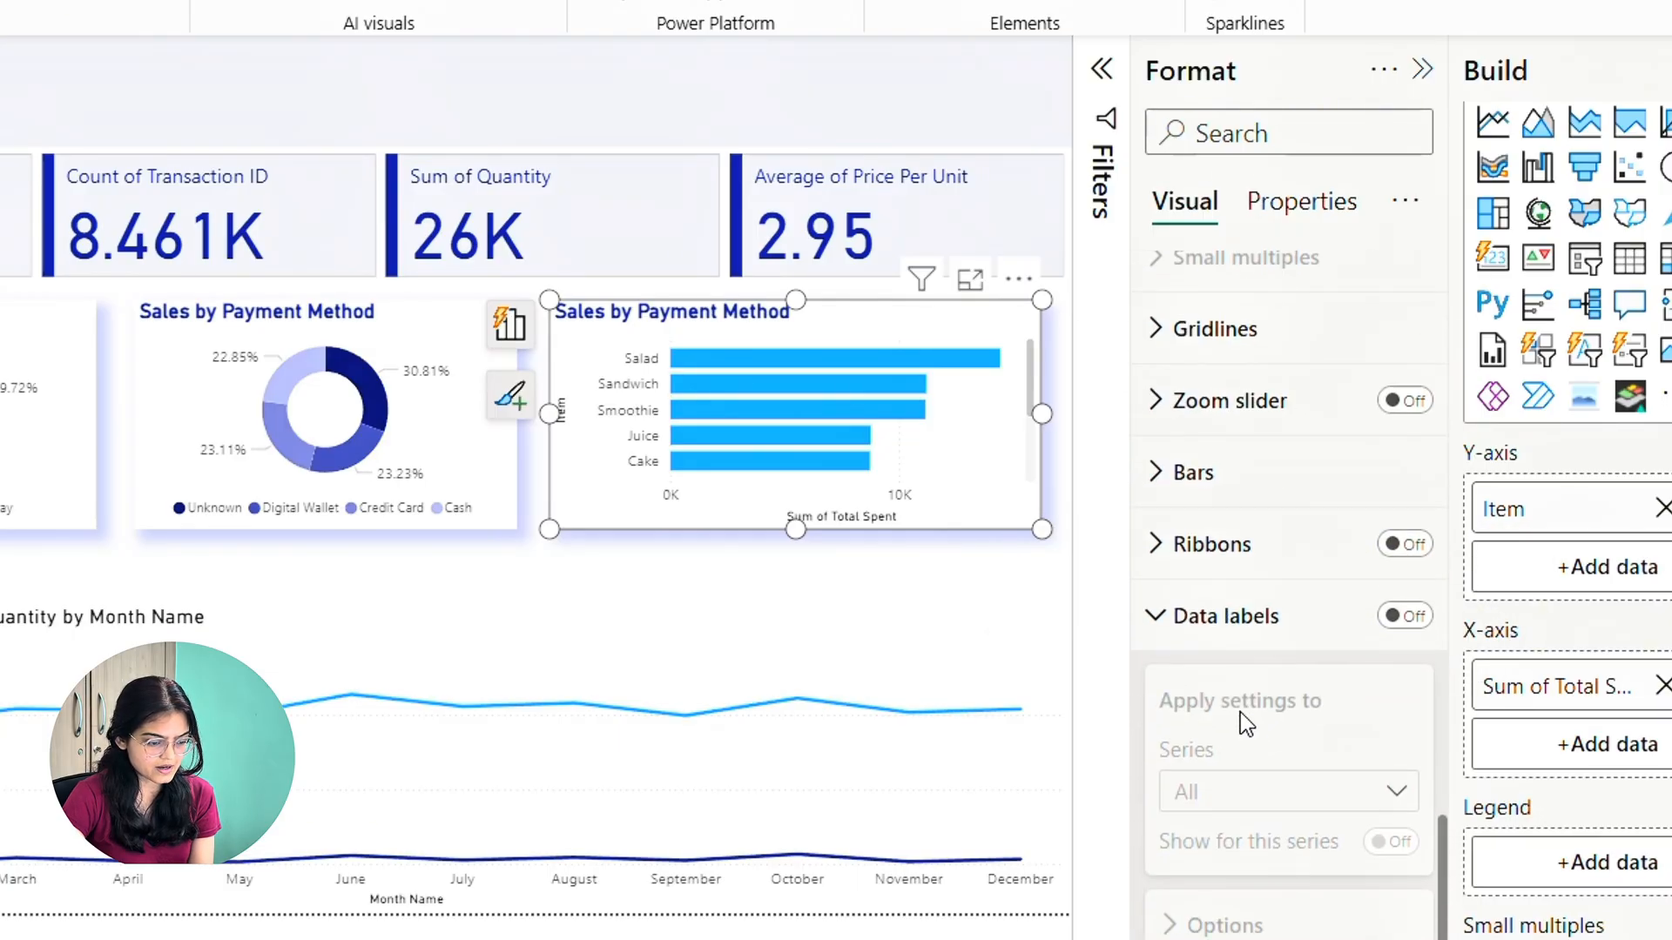
click(1158, 473)
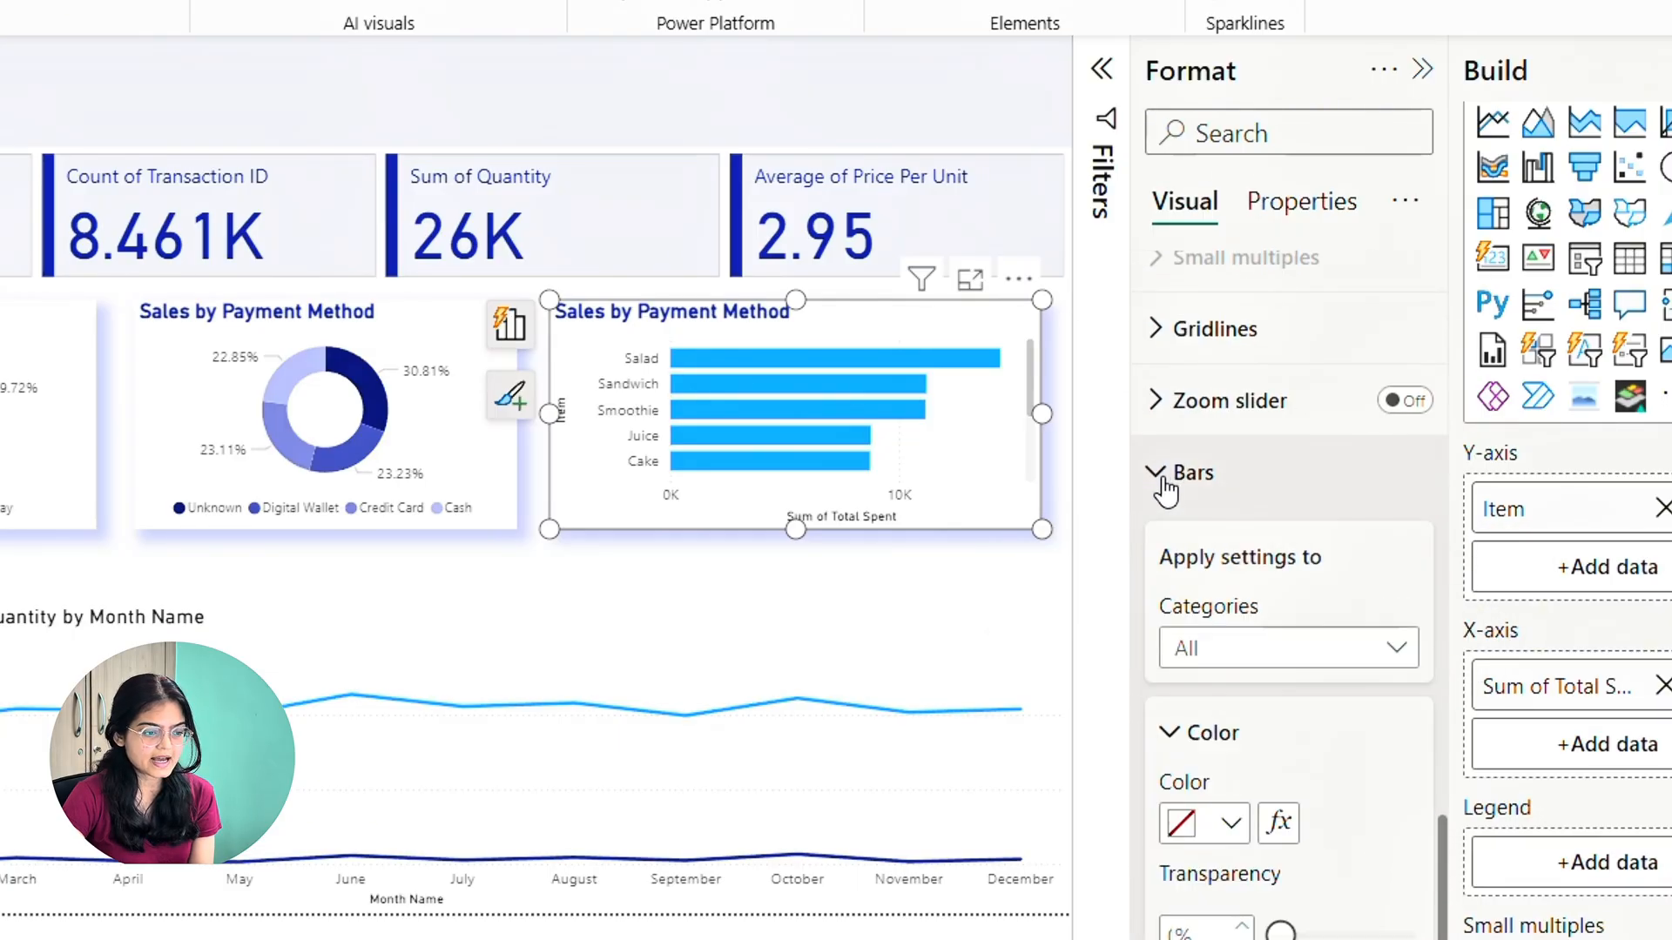
click(1232, 825)
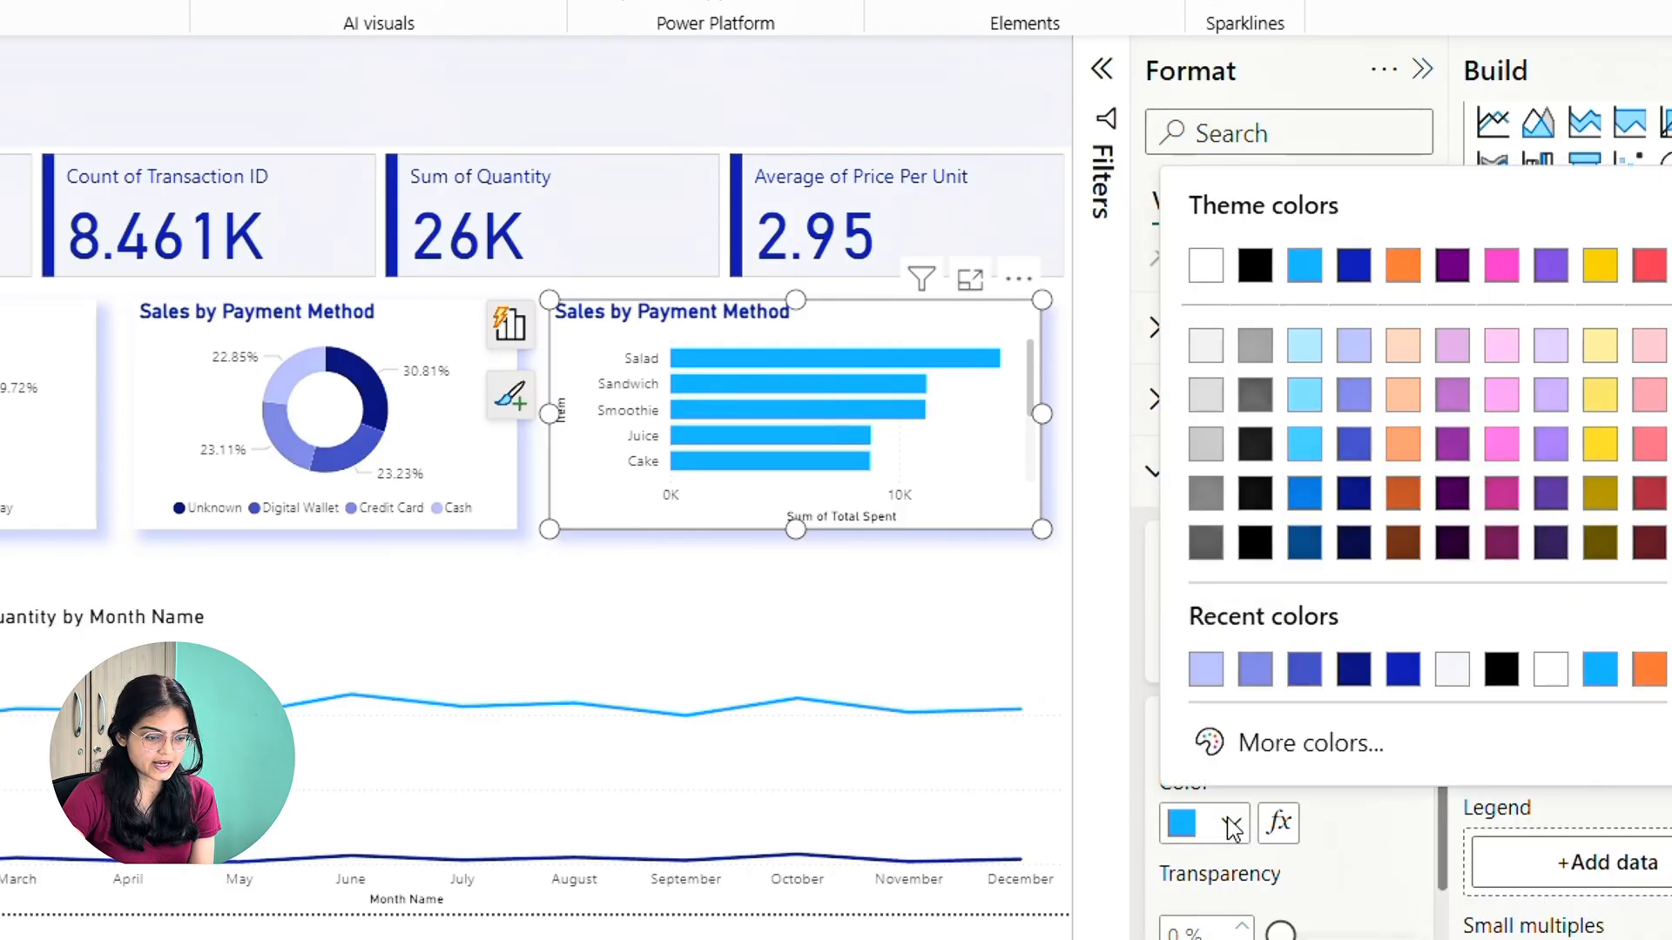
click(1403, 672)
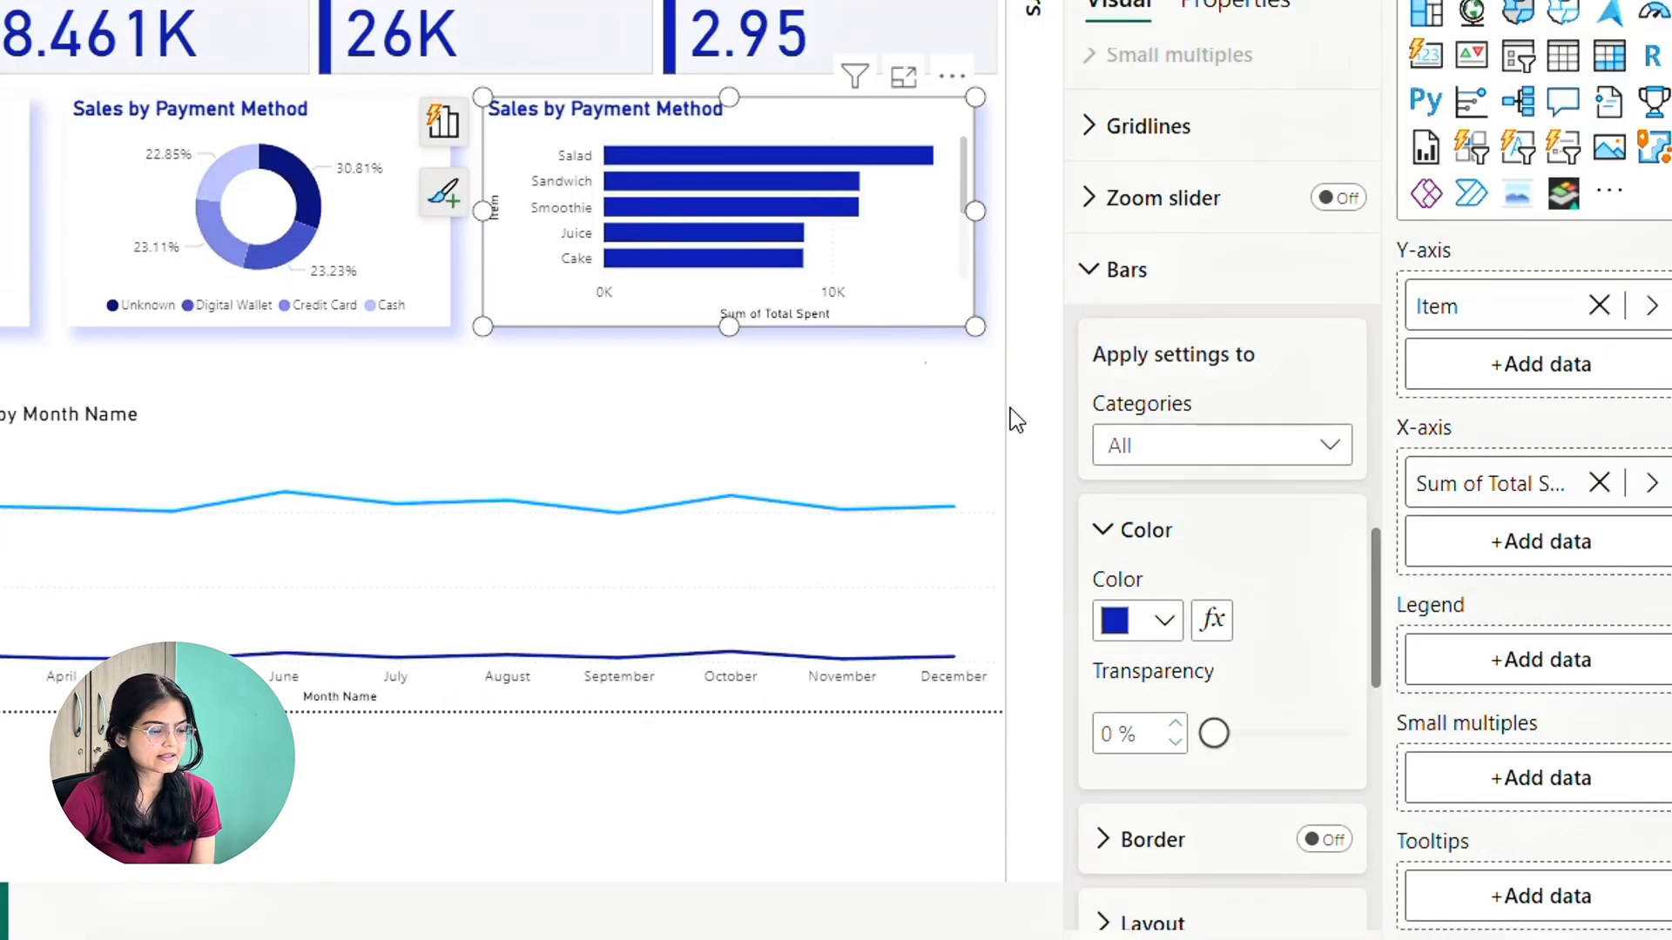
Turn off the Y-axis title on the item bar chart
scroll(1168, 568, down, 10)
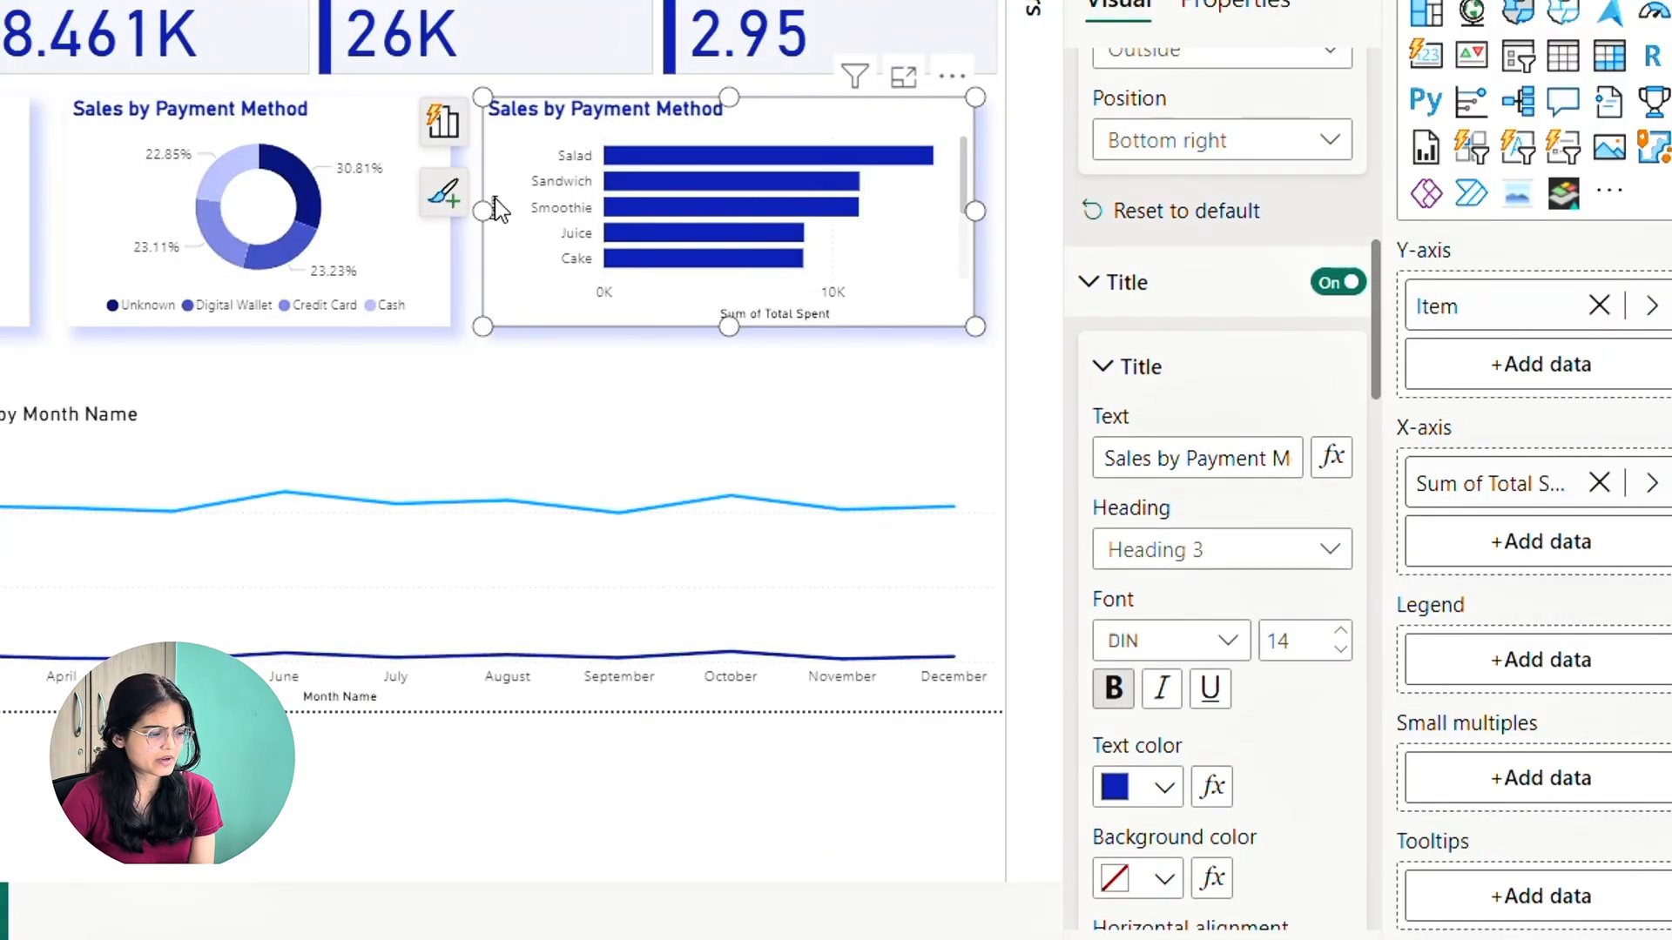
scroll(1166, 425, up, 10)
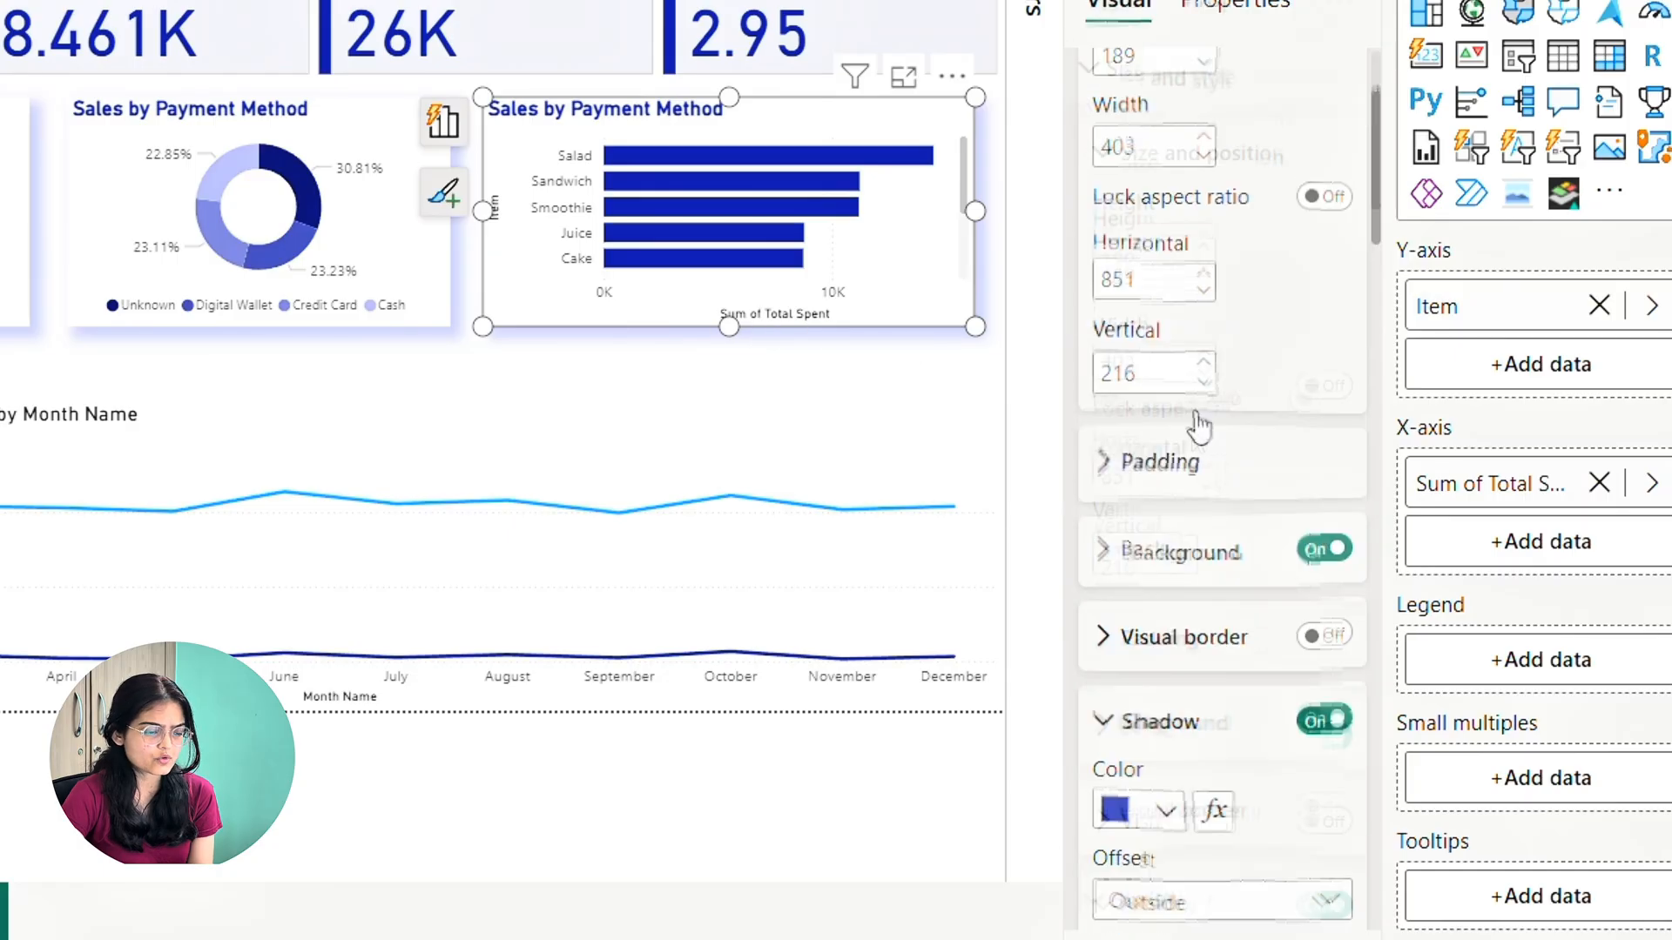
scroll(1202, 436, down, 5)
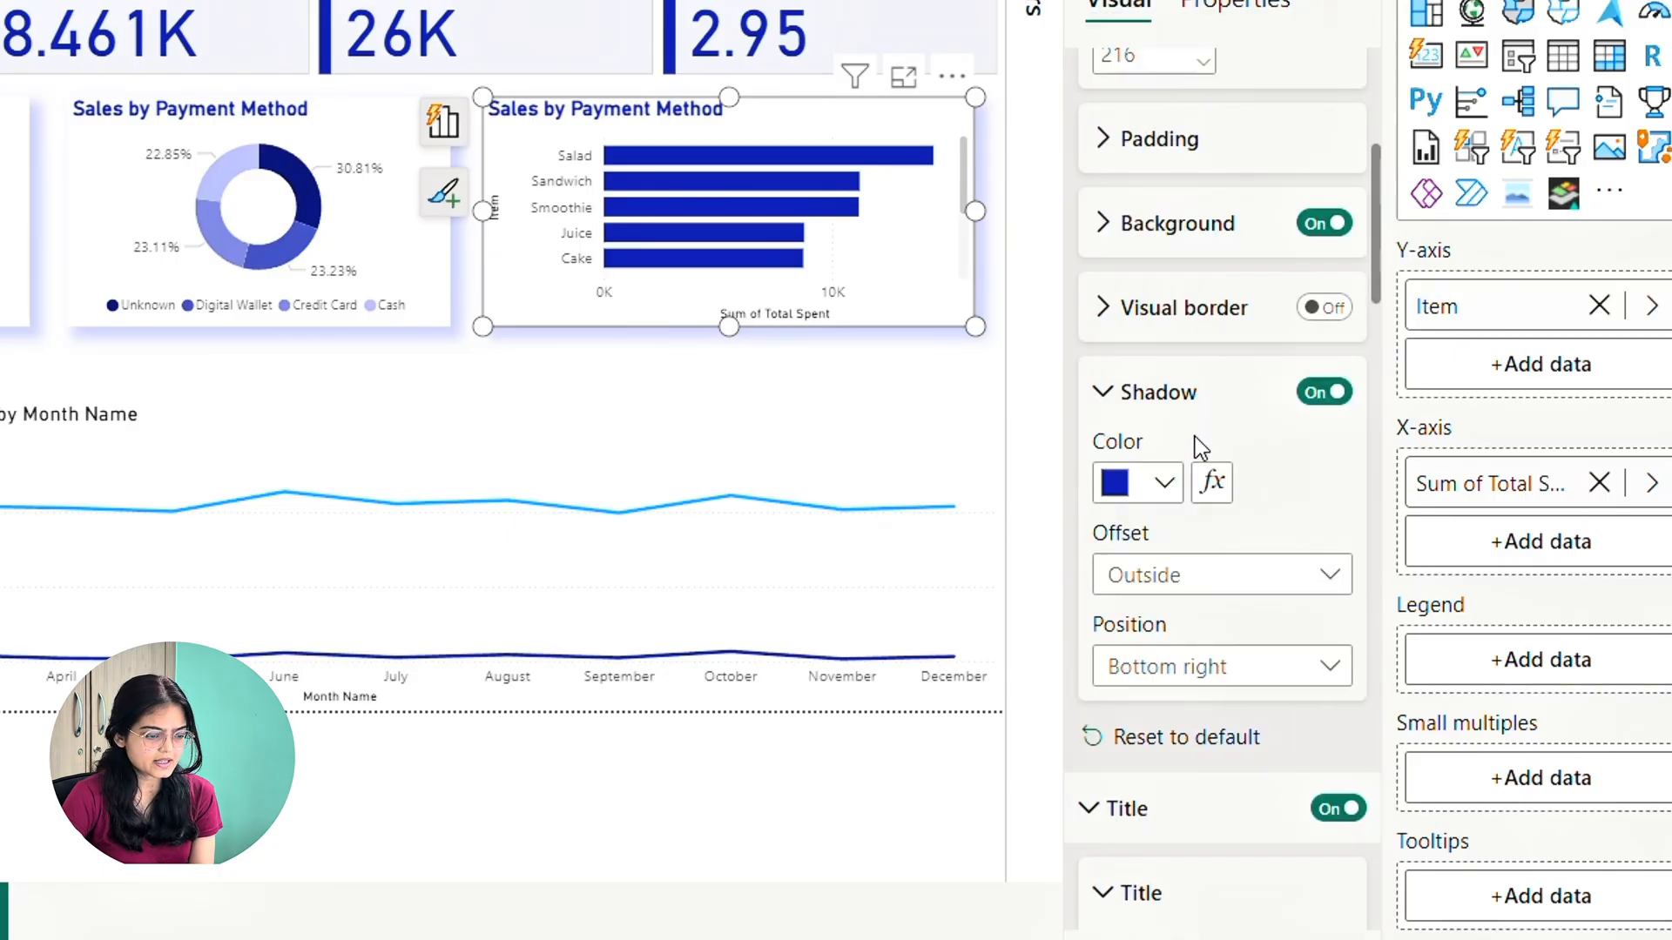
scroll(1202, 449, down, 8)
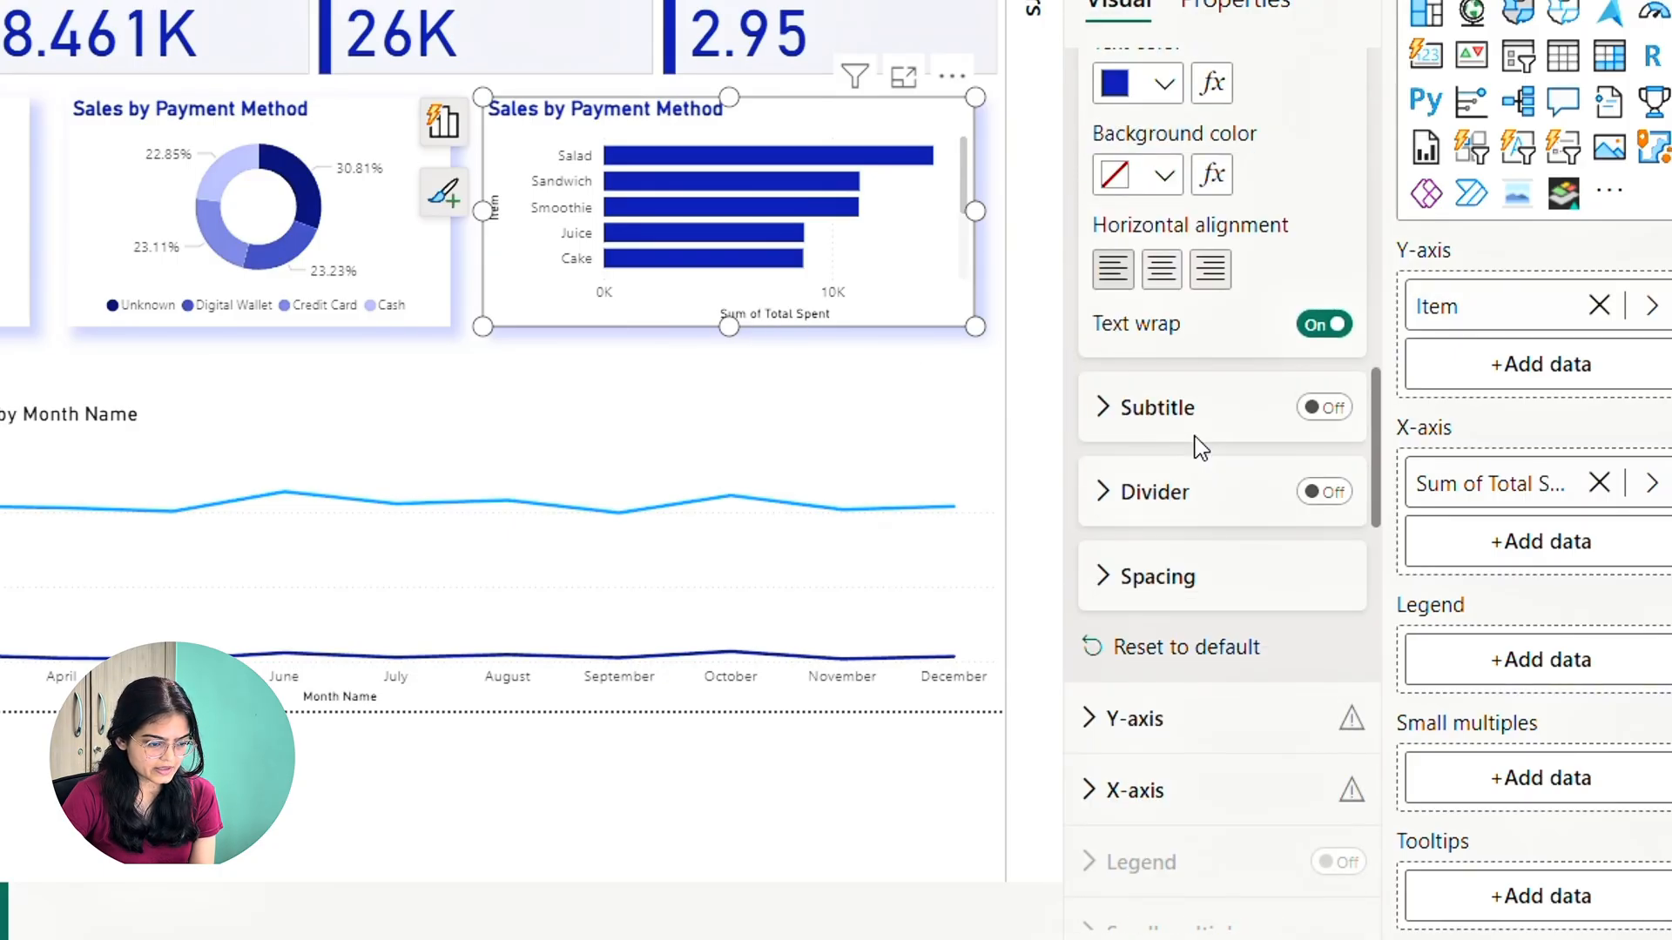
scroll(1197, 436, down, 6)
click(1089, 190)
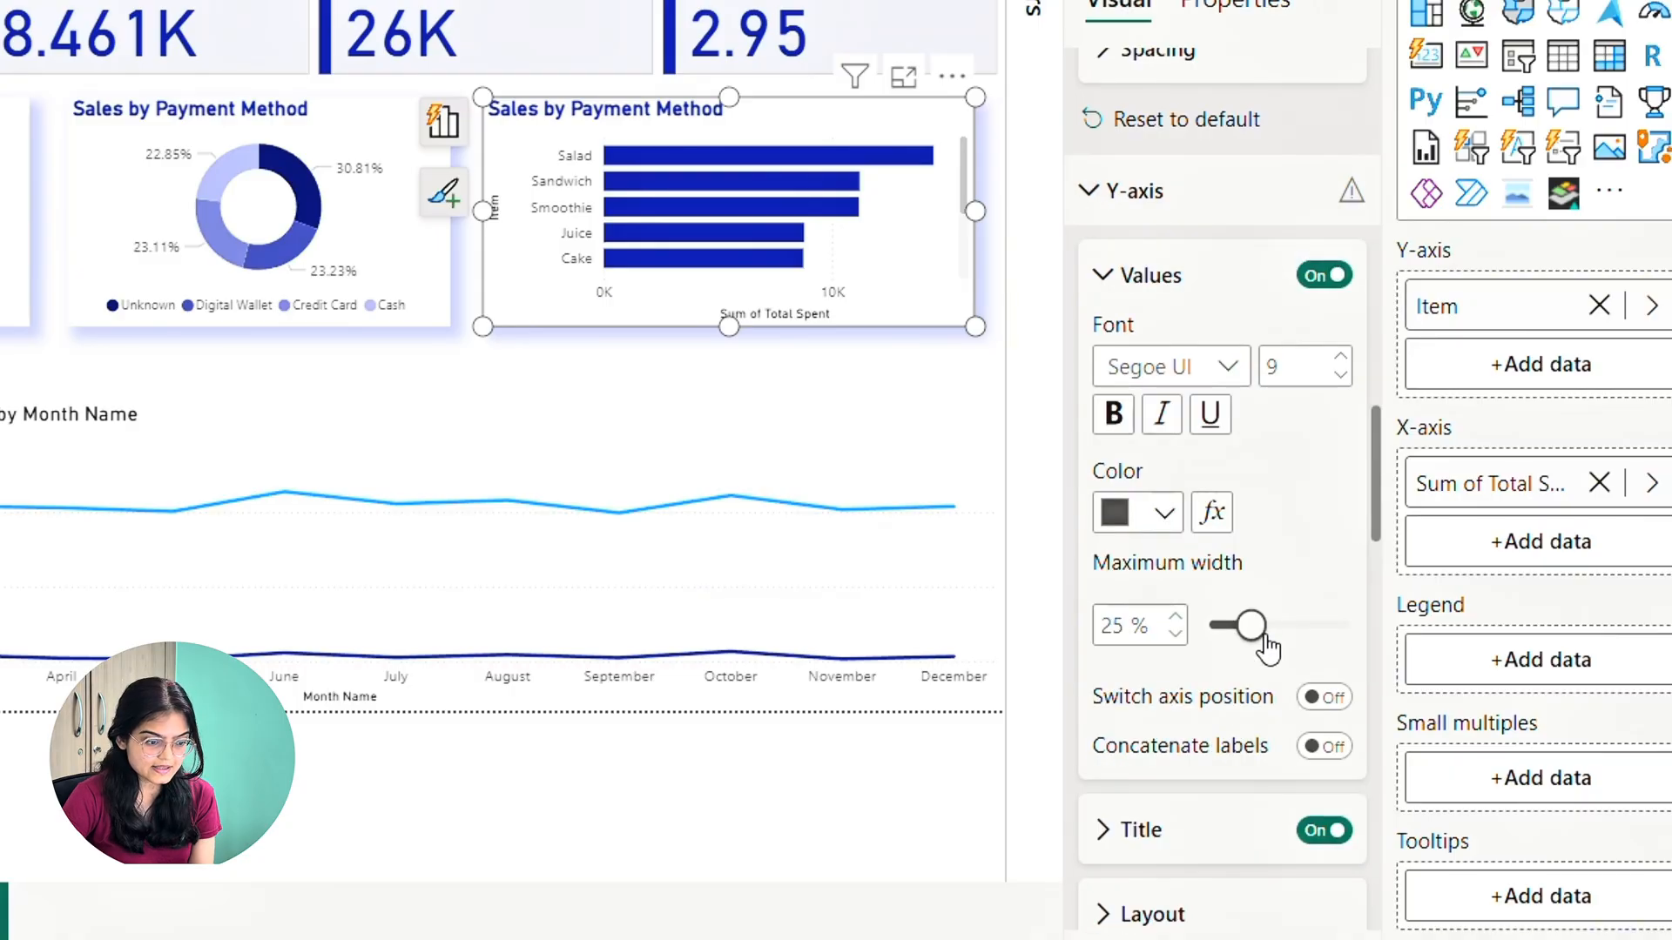
click(1321, 836)
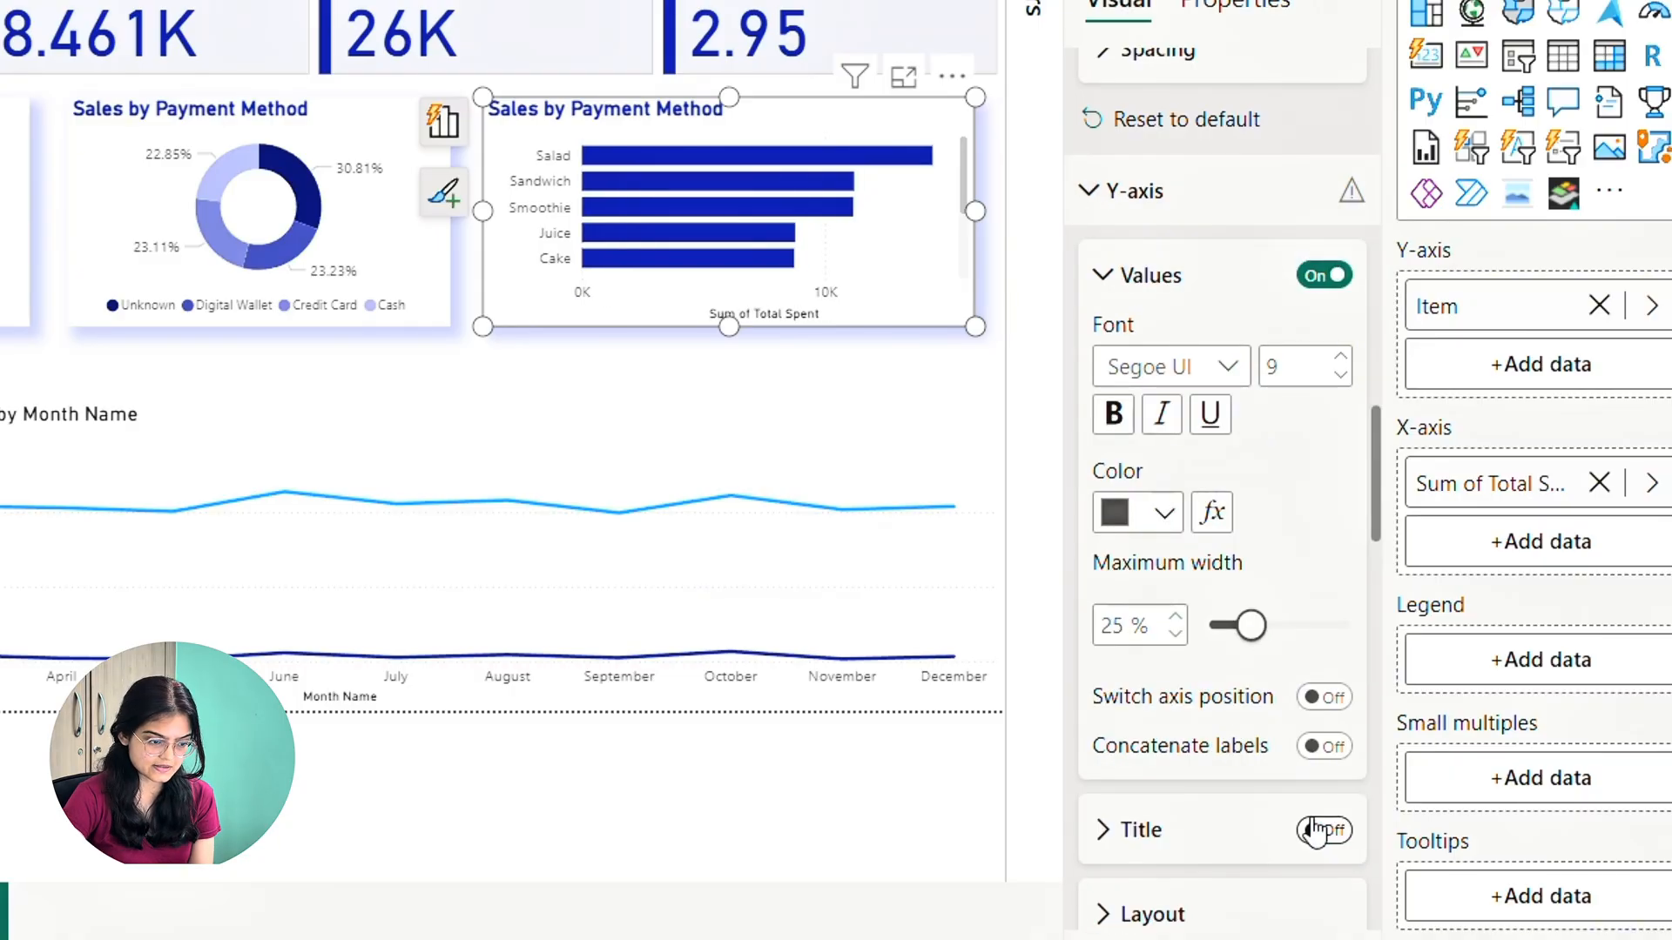
Hide the X-axis title on the item bar chart
scroll(1217, 653, down, 5)
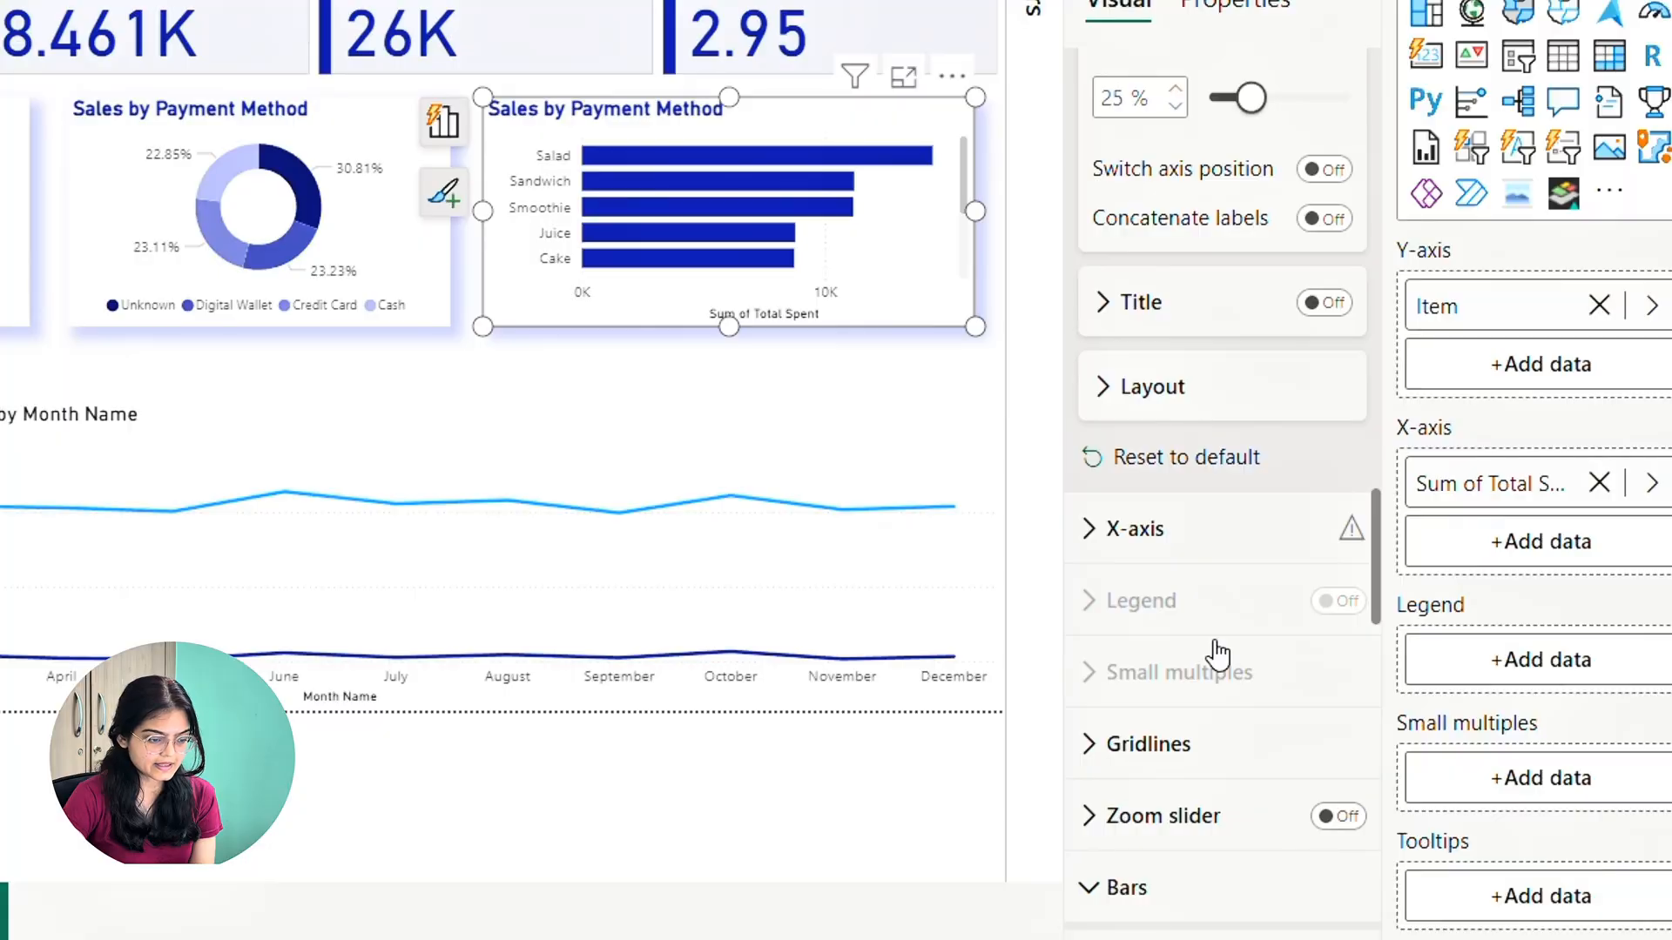
scroll(1217, 653, up, 4)
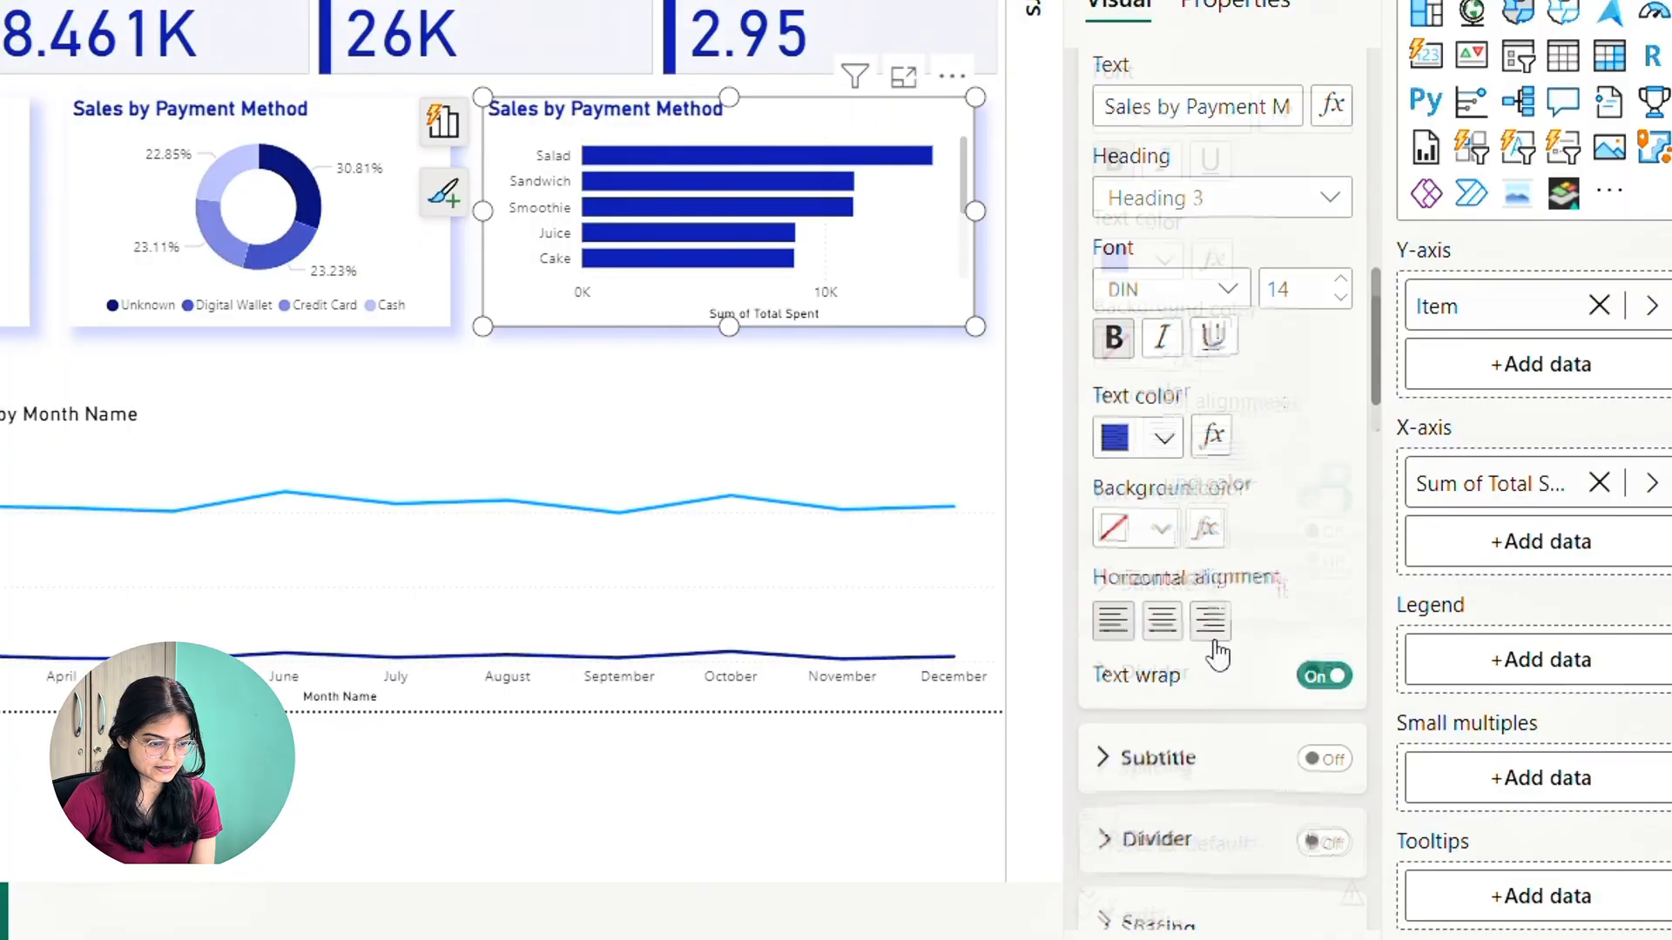
scroll(1217, 655, down, 3)
scroll(1218, 655, down, 12)
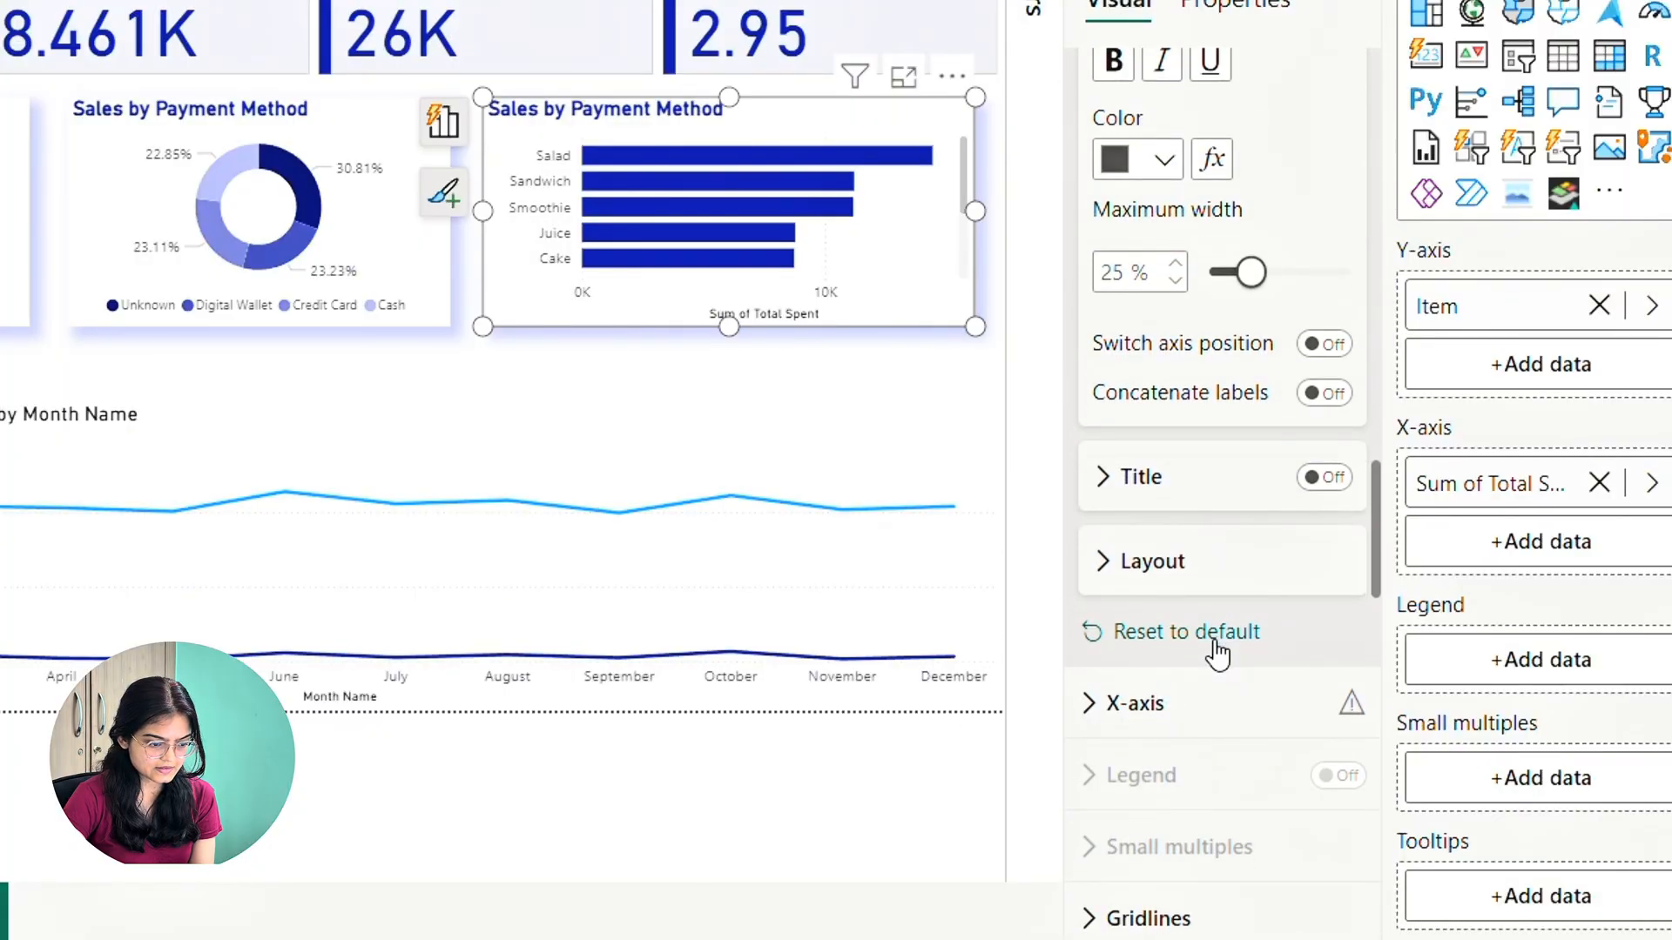
click(1079, 374)
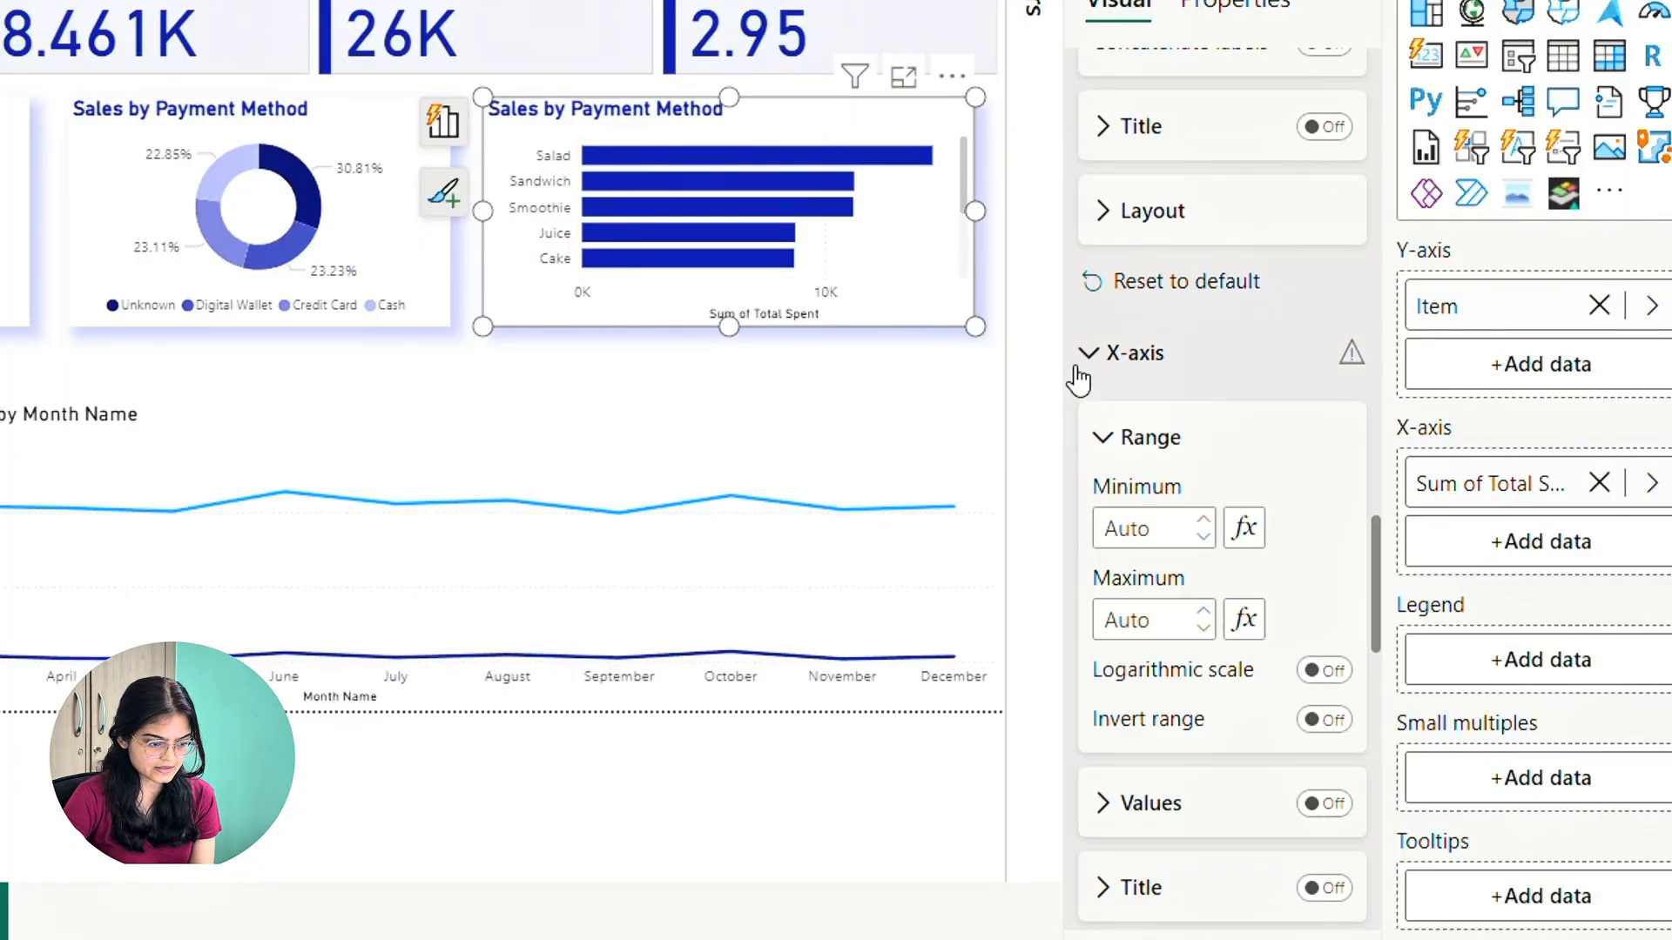
click(1325, 895)
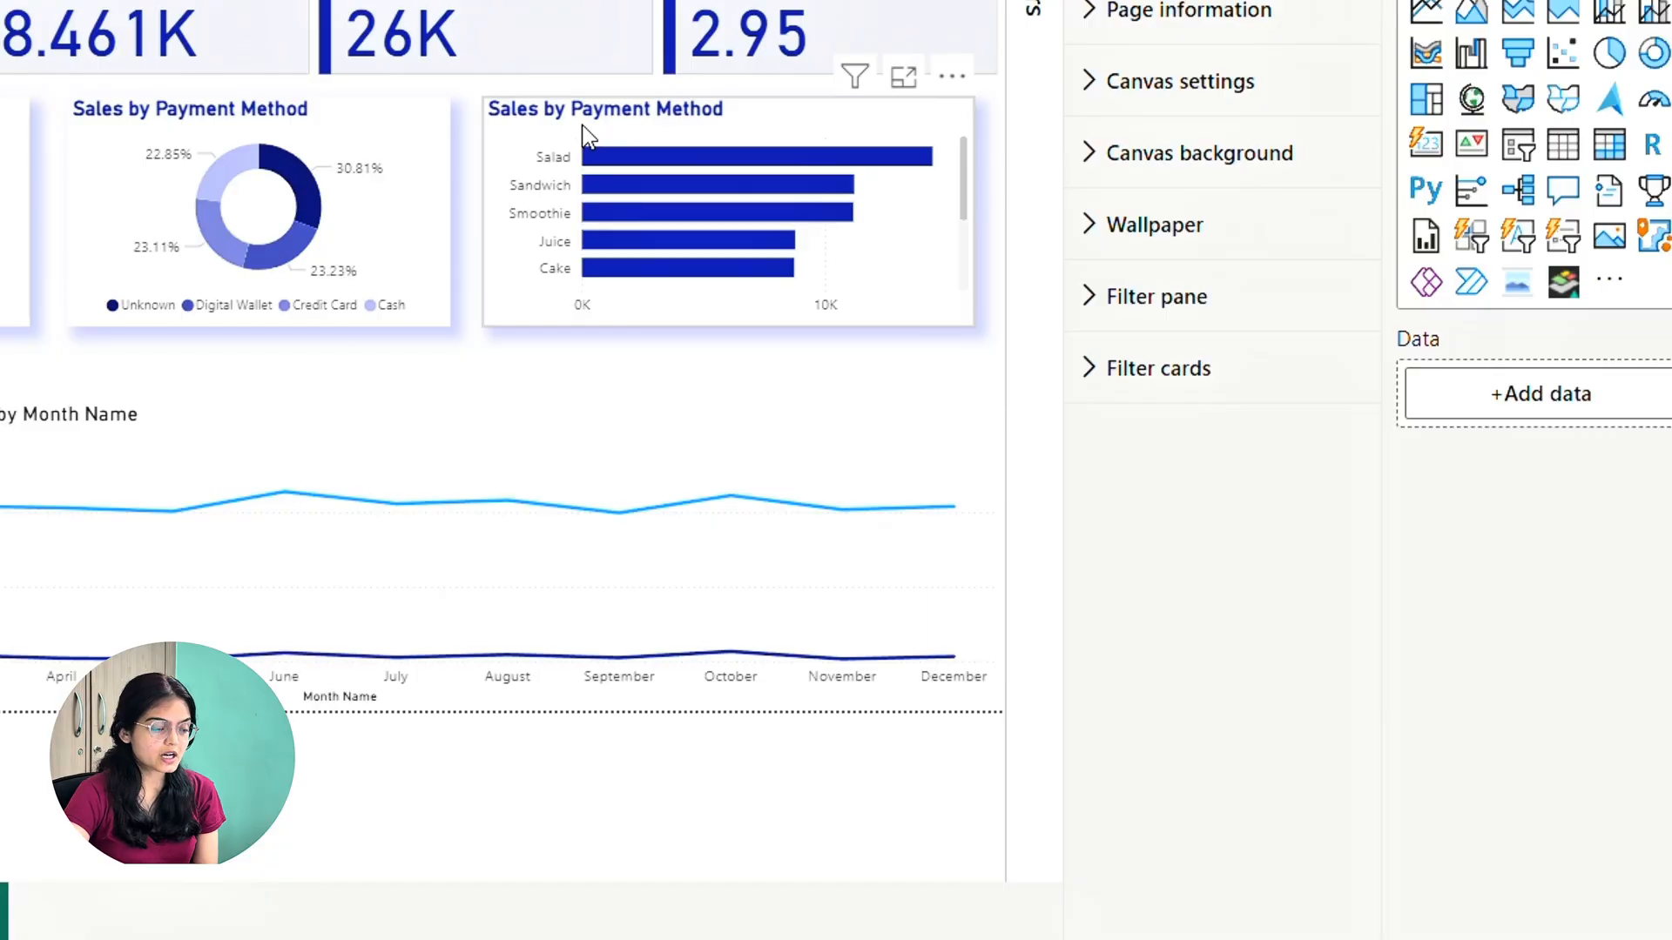
Change the item bar chart's title text to "Sales by Title"
click(851, 127)
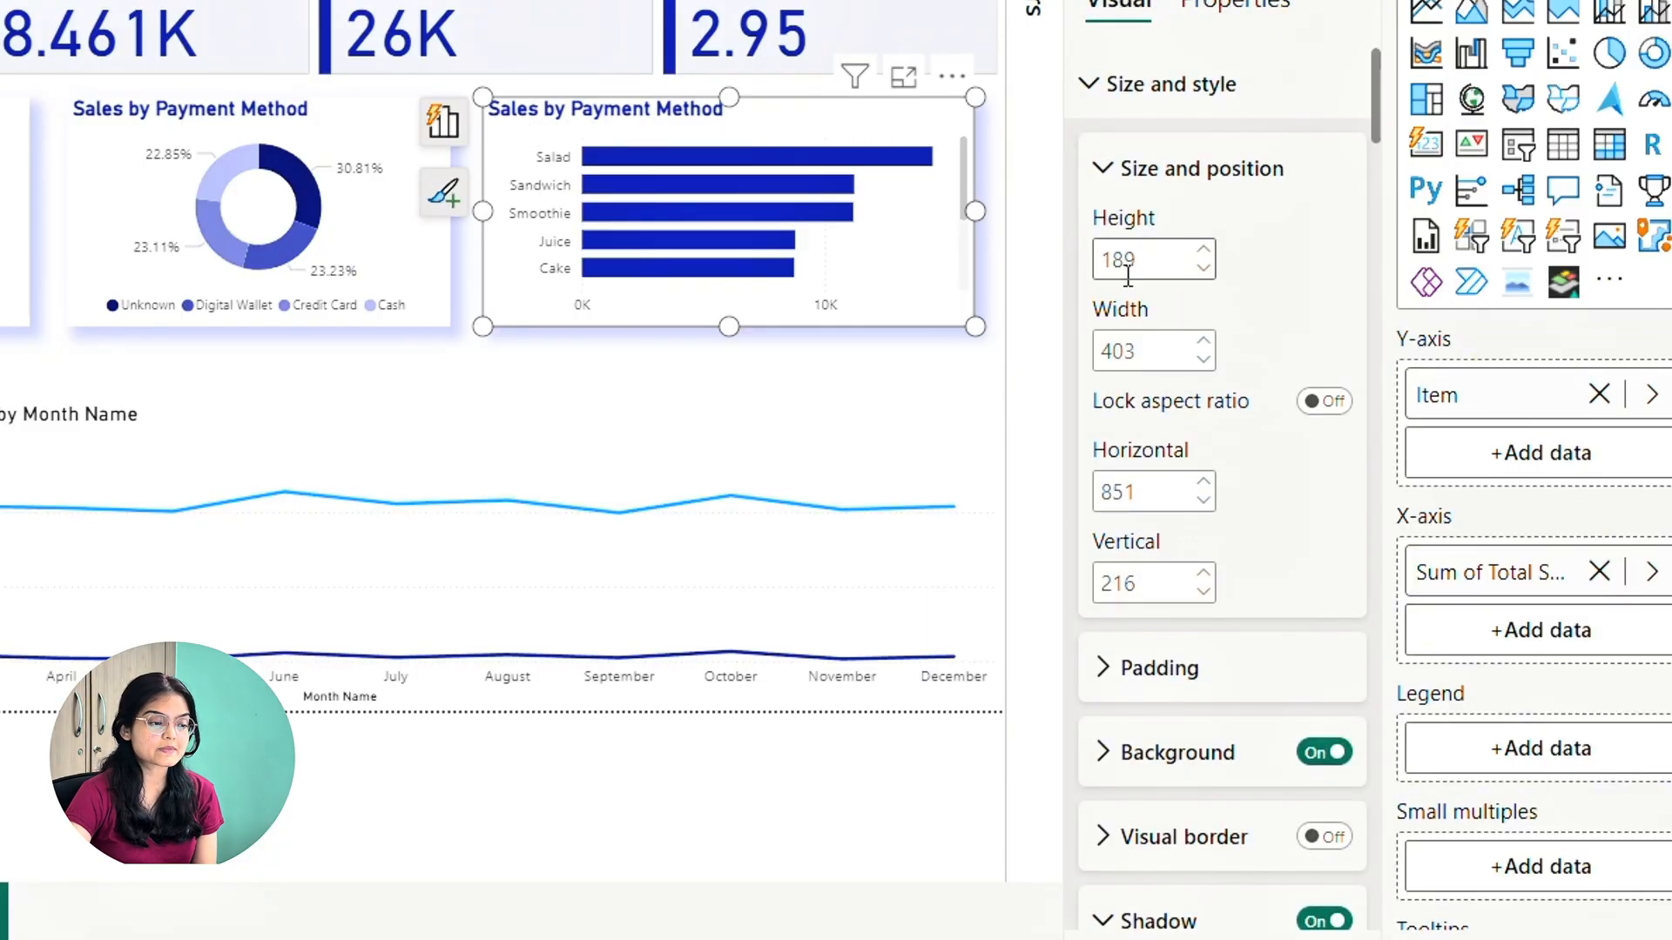
scroll(1172, 339, down, 3)
scroll(1171, 339, down, 5)
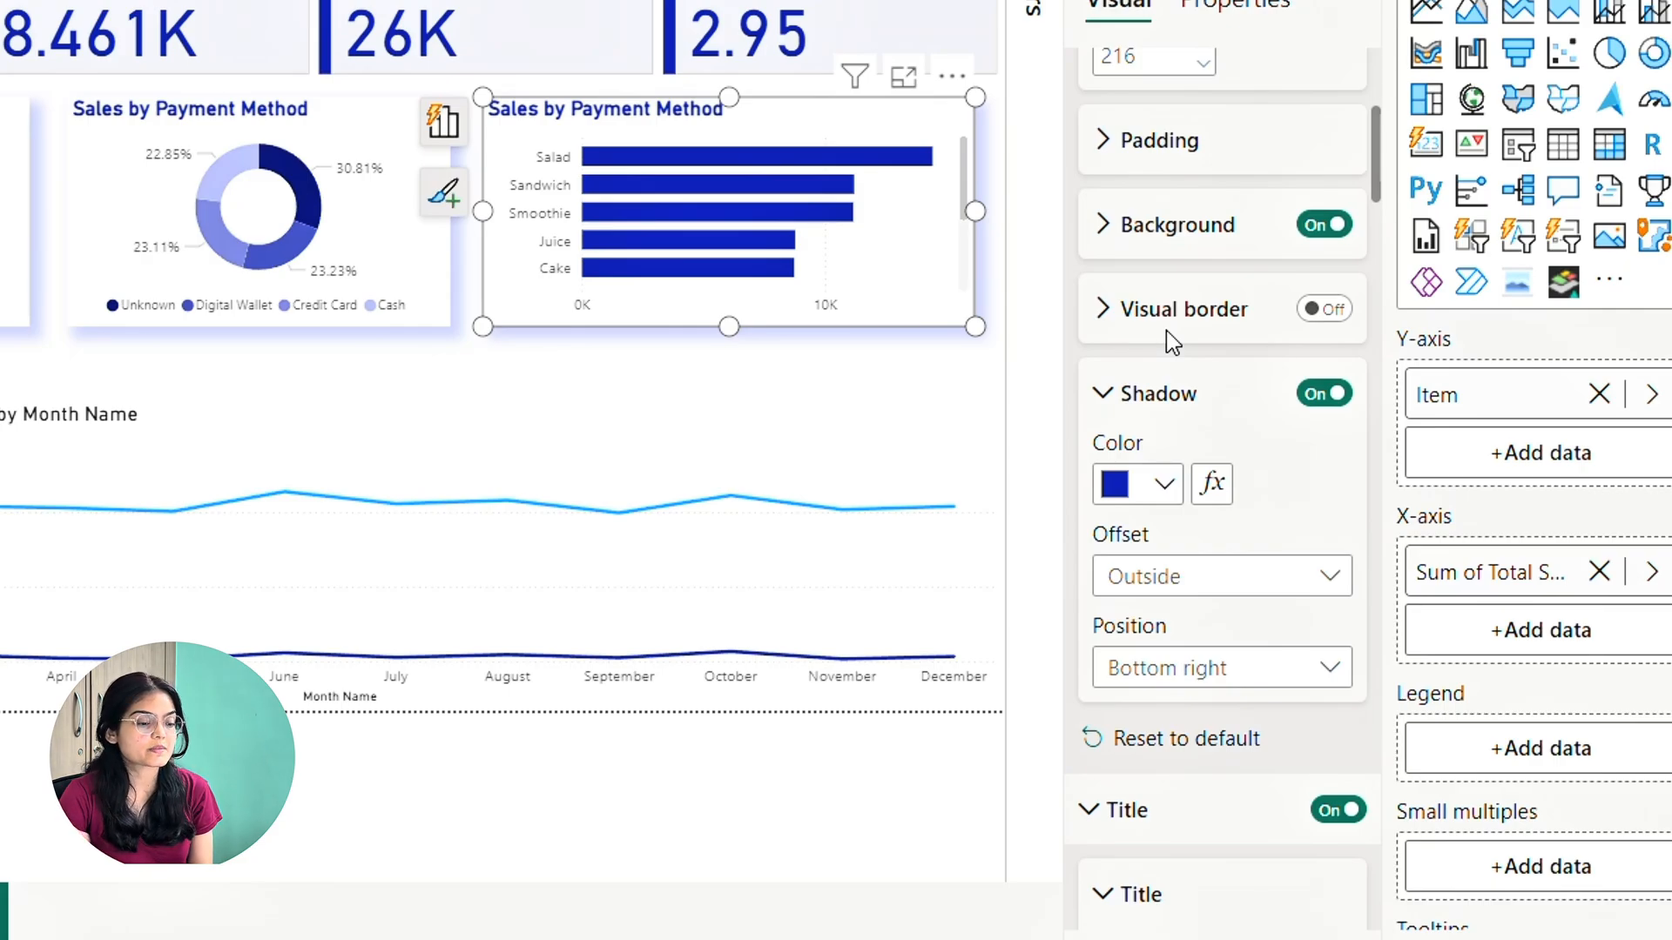
scroll(1164, 513, down, 5)
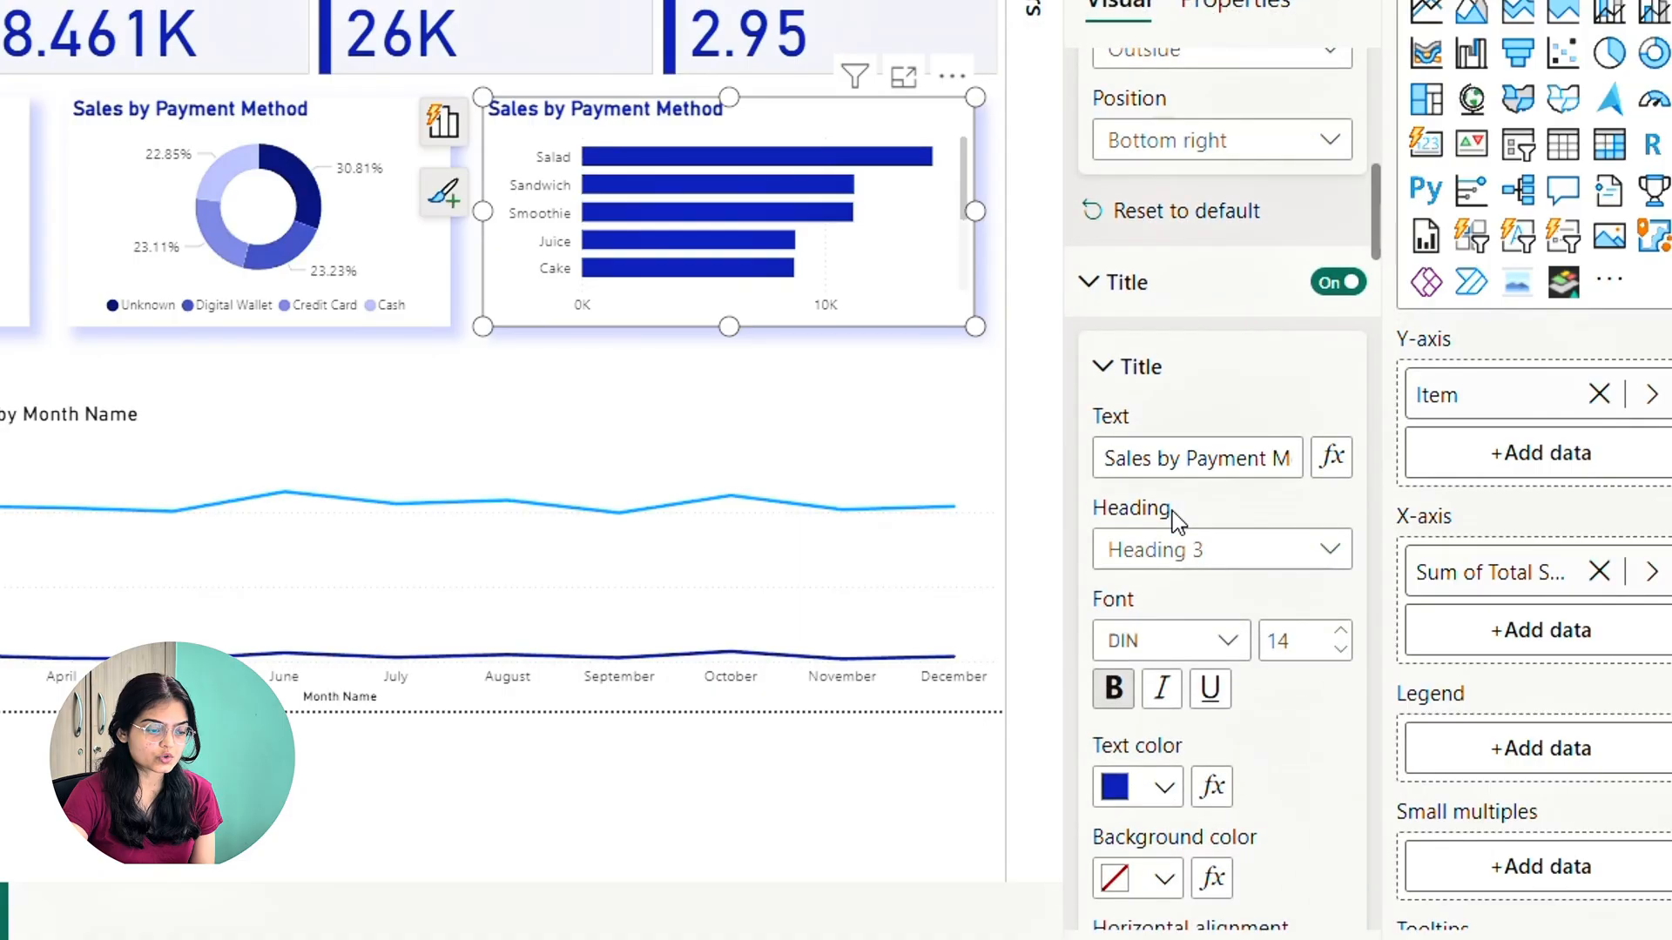
drag(1198, 463, 1302, 462)
key(BackSpace)
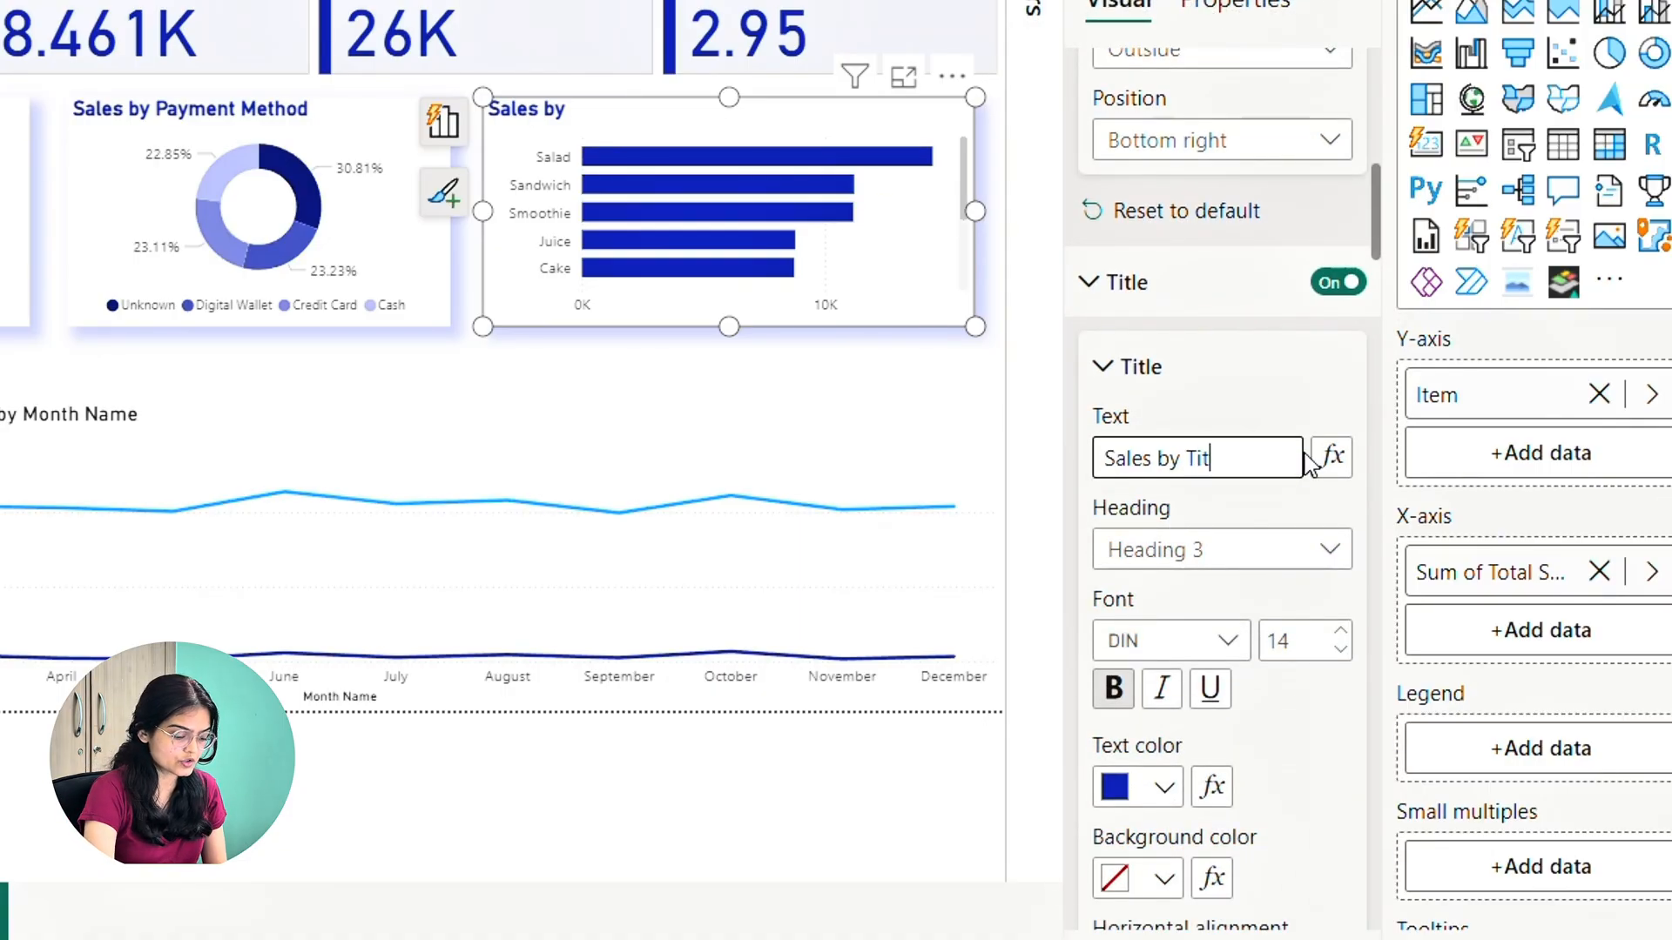
text(Title)
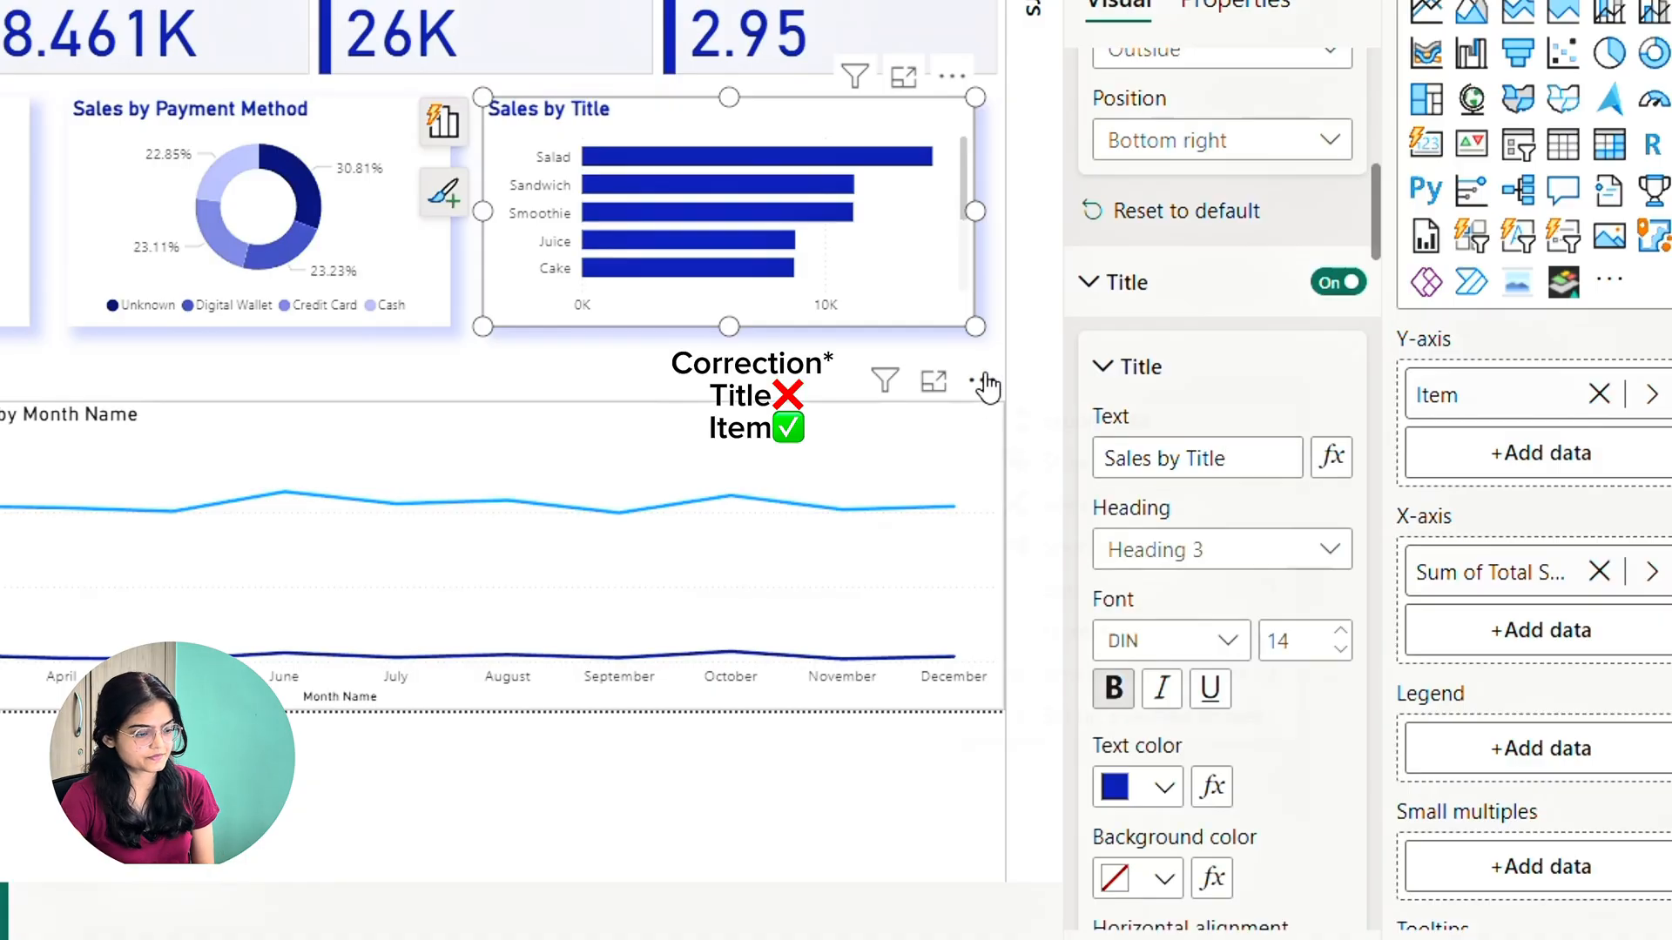
click(984, 370)
click(984, 364)
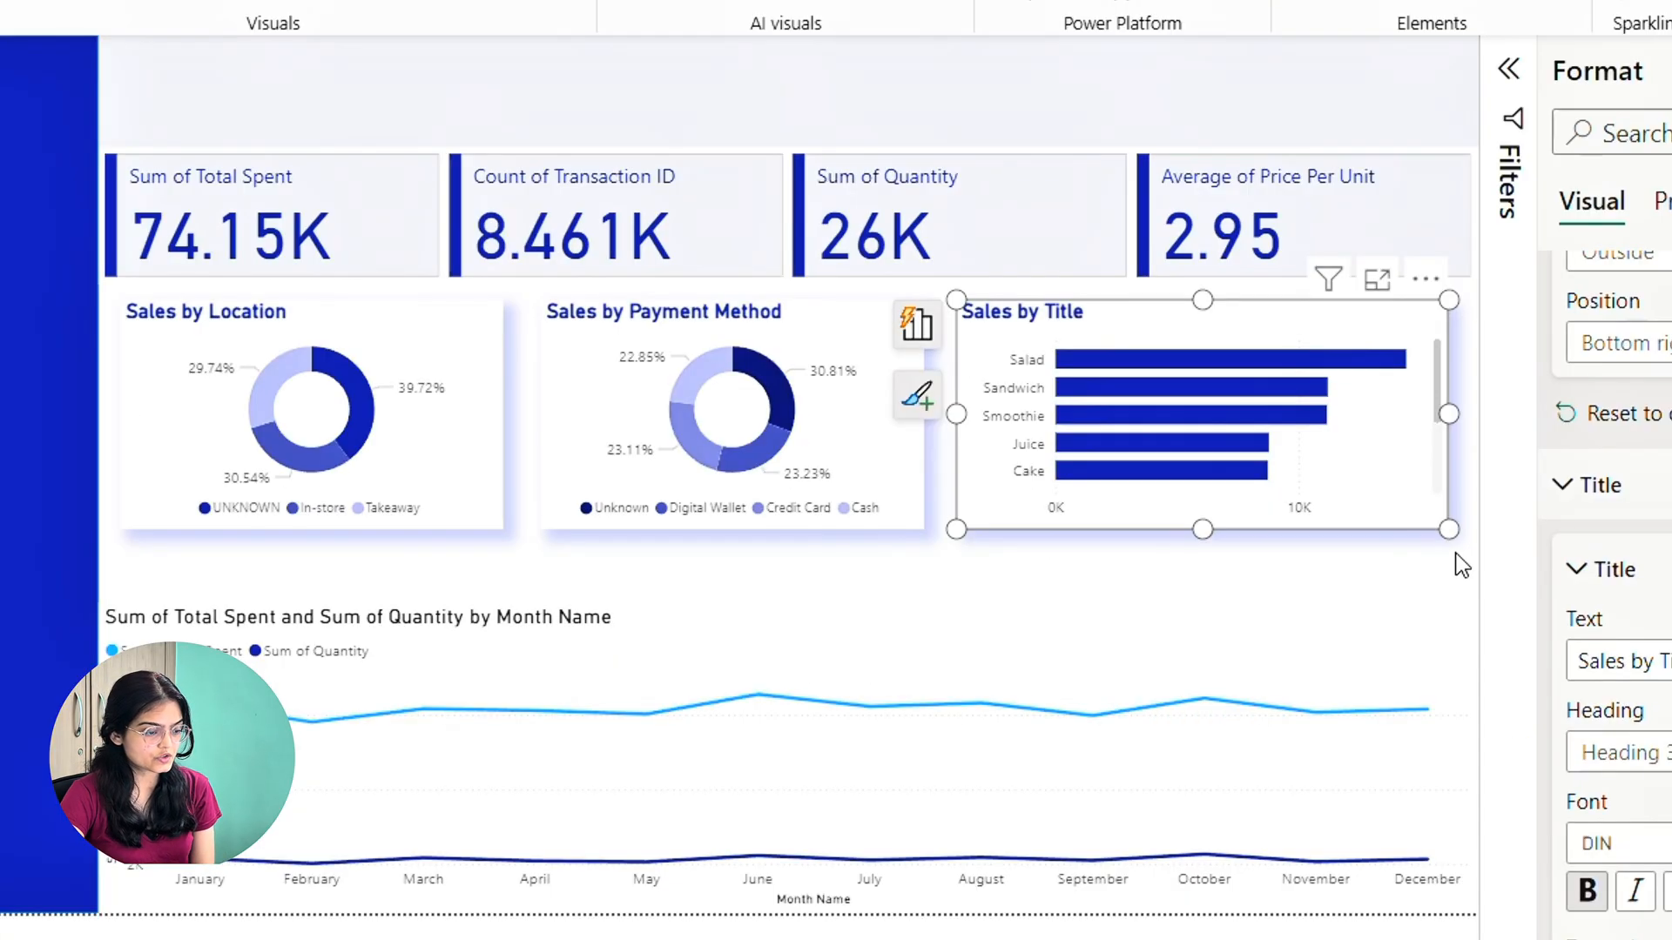
Extend the monthly line chart upward to a height of 287, with its vertical position at 432
click(954, 360)
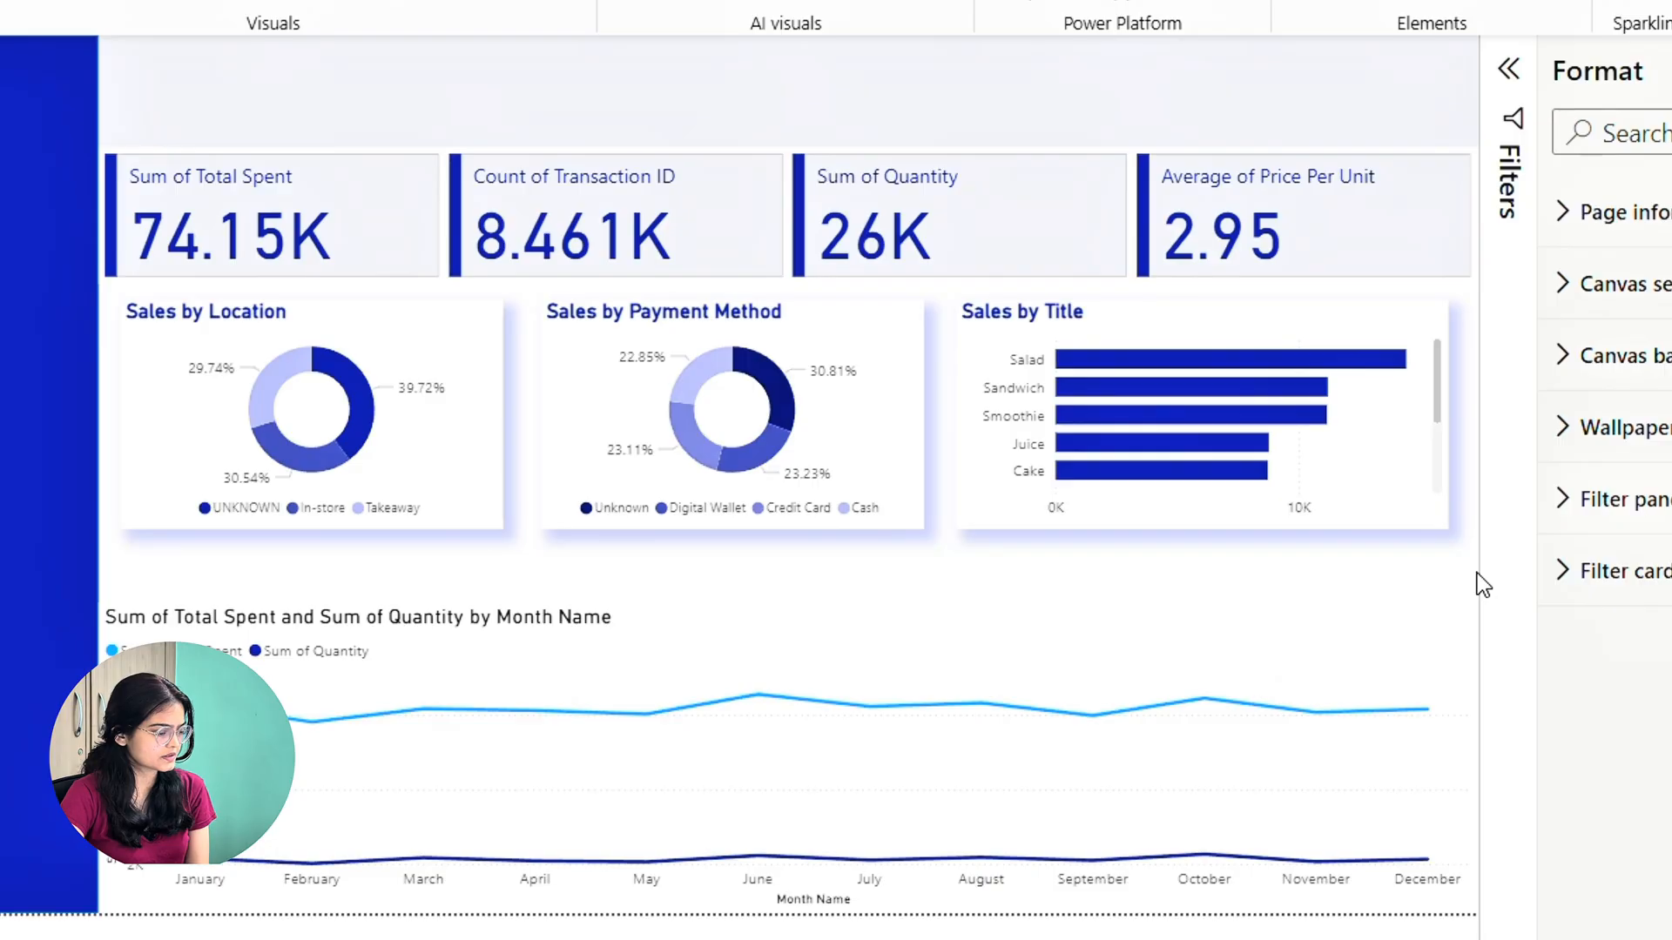
click(1461, 659)
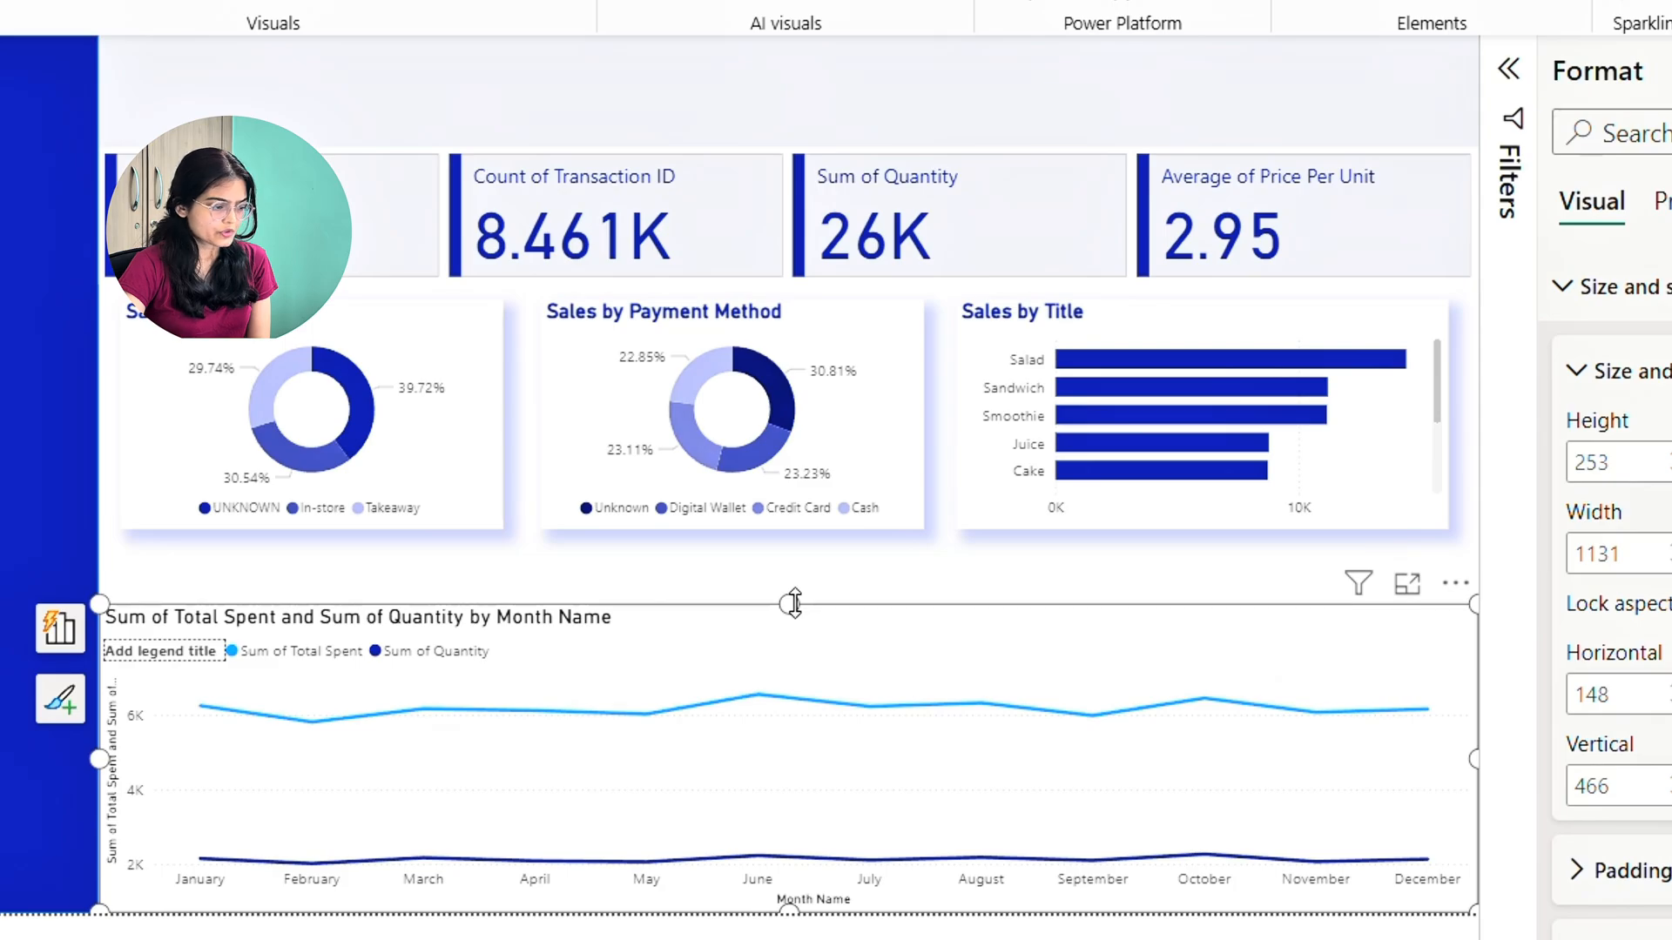
drag(794, 603, 792, 563)
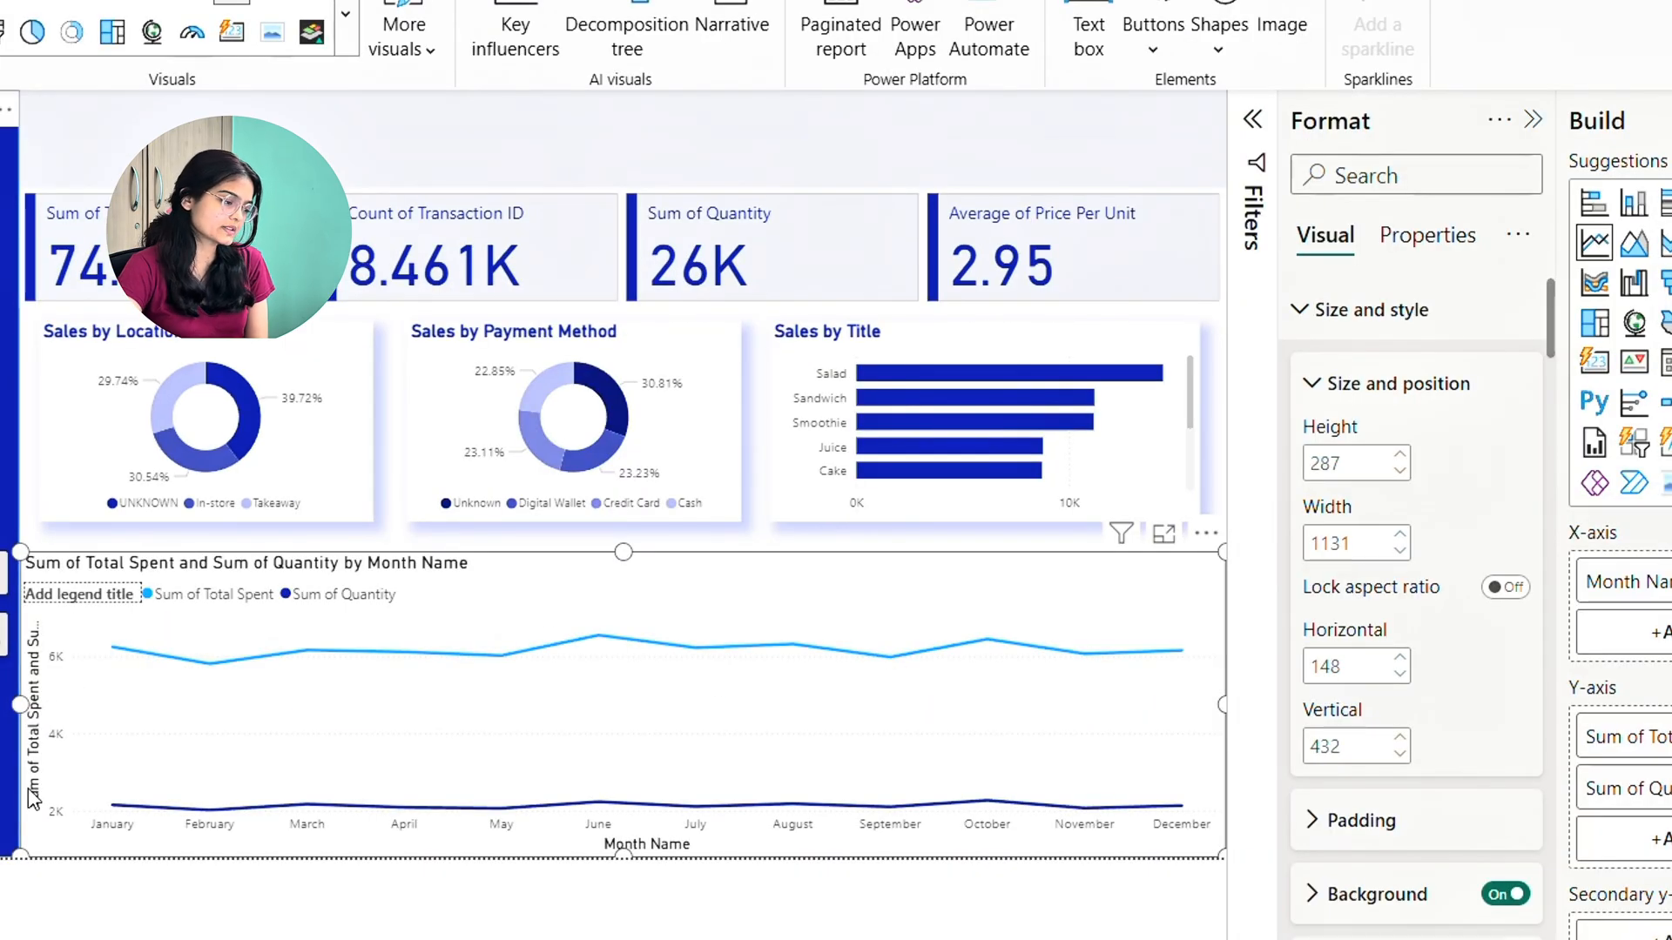
Turn off both the X-axis and Y-axis titles on the monthly line chart
scroll(1411, 802, down, 8)
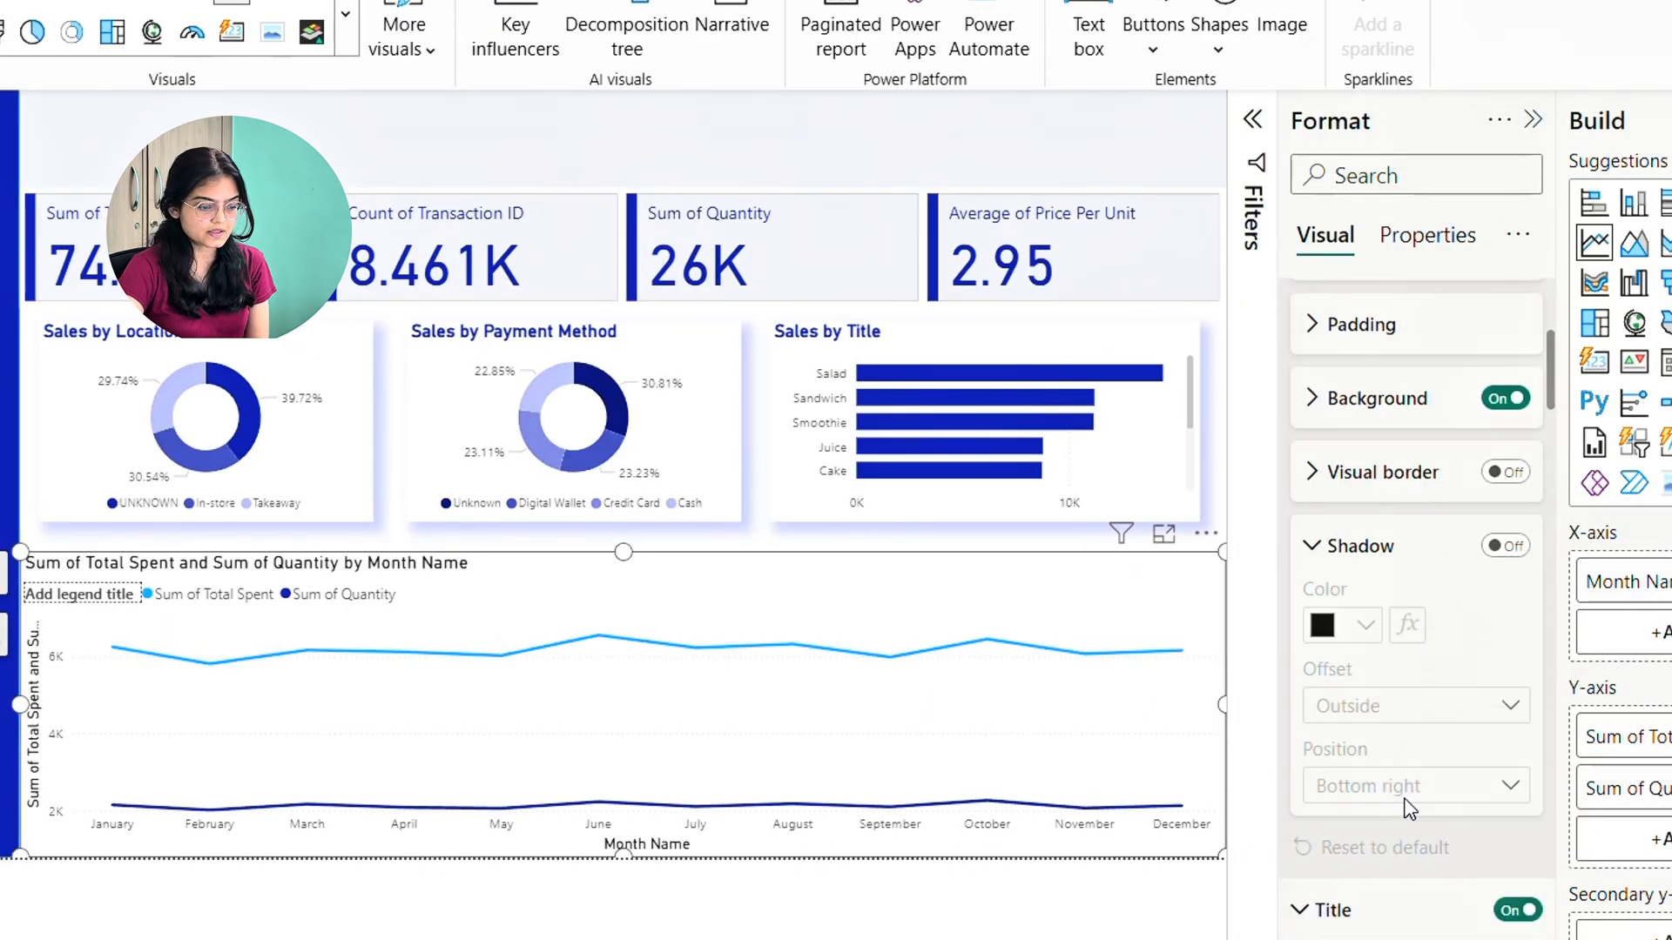
scroll(1397, 767, down, 4)
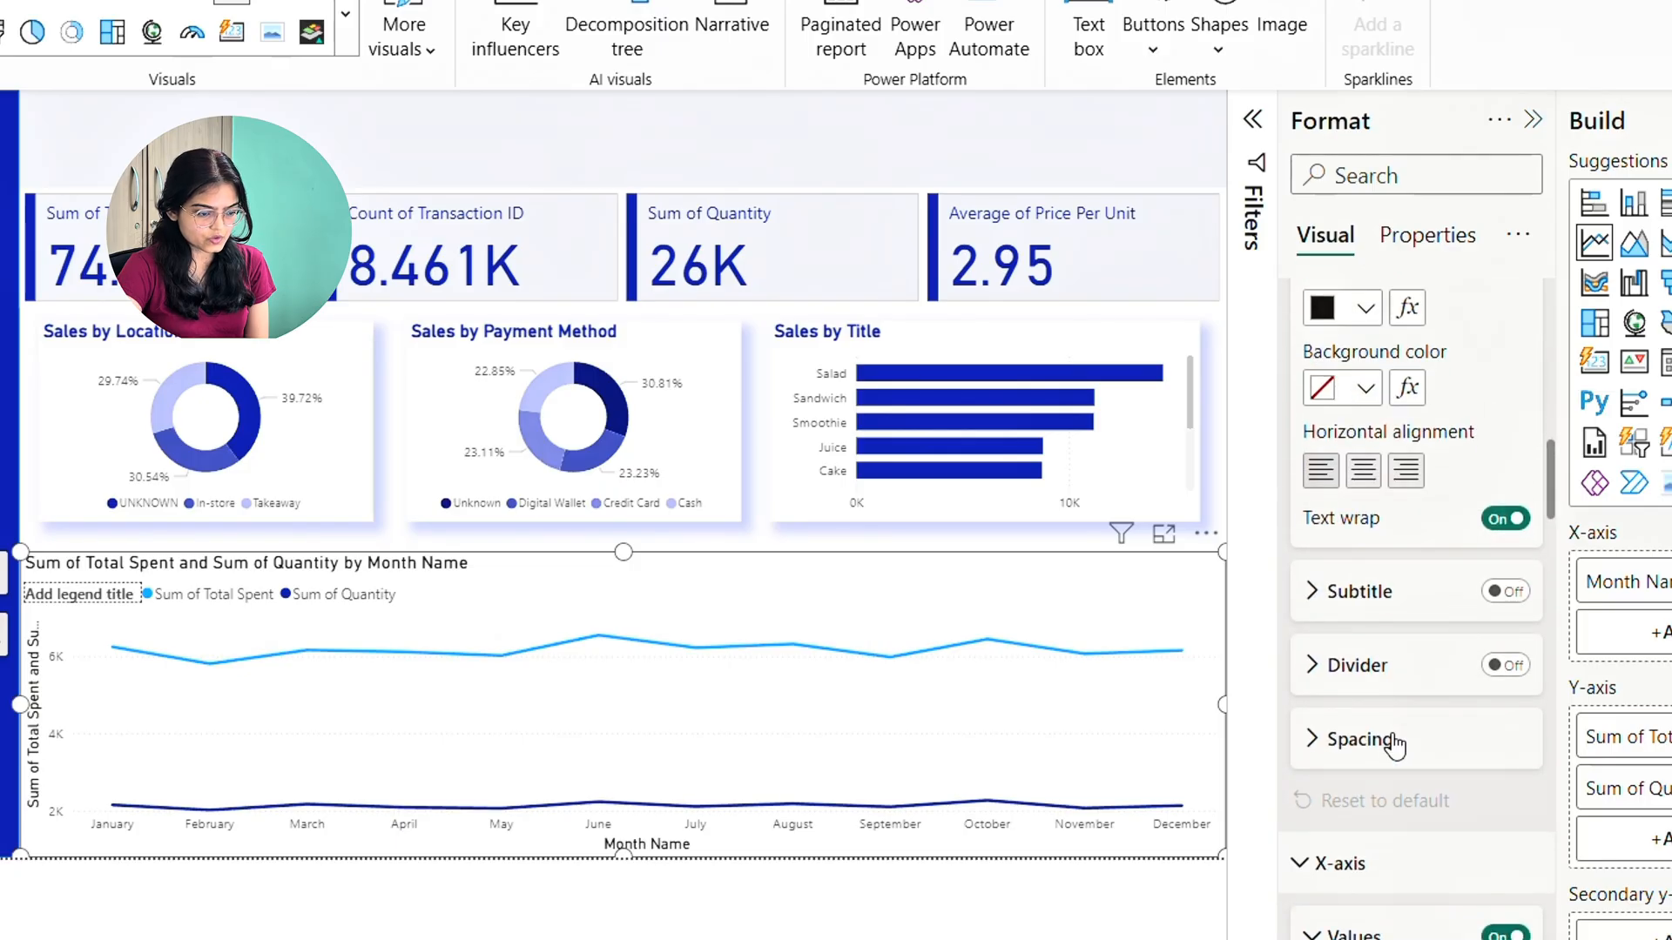
scroll(1389, 723, down, 5)
scroll(1378, 668, down, 1)
click(1492, 761)
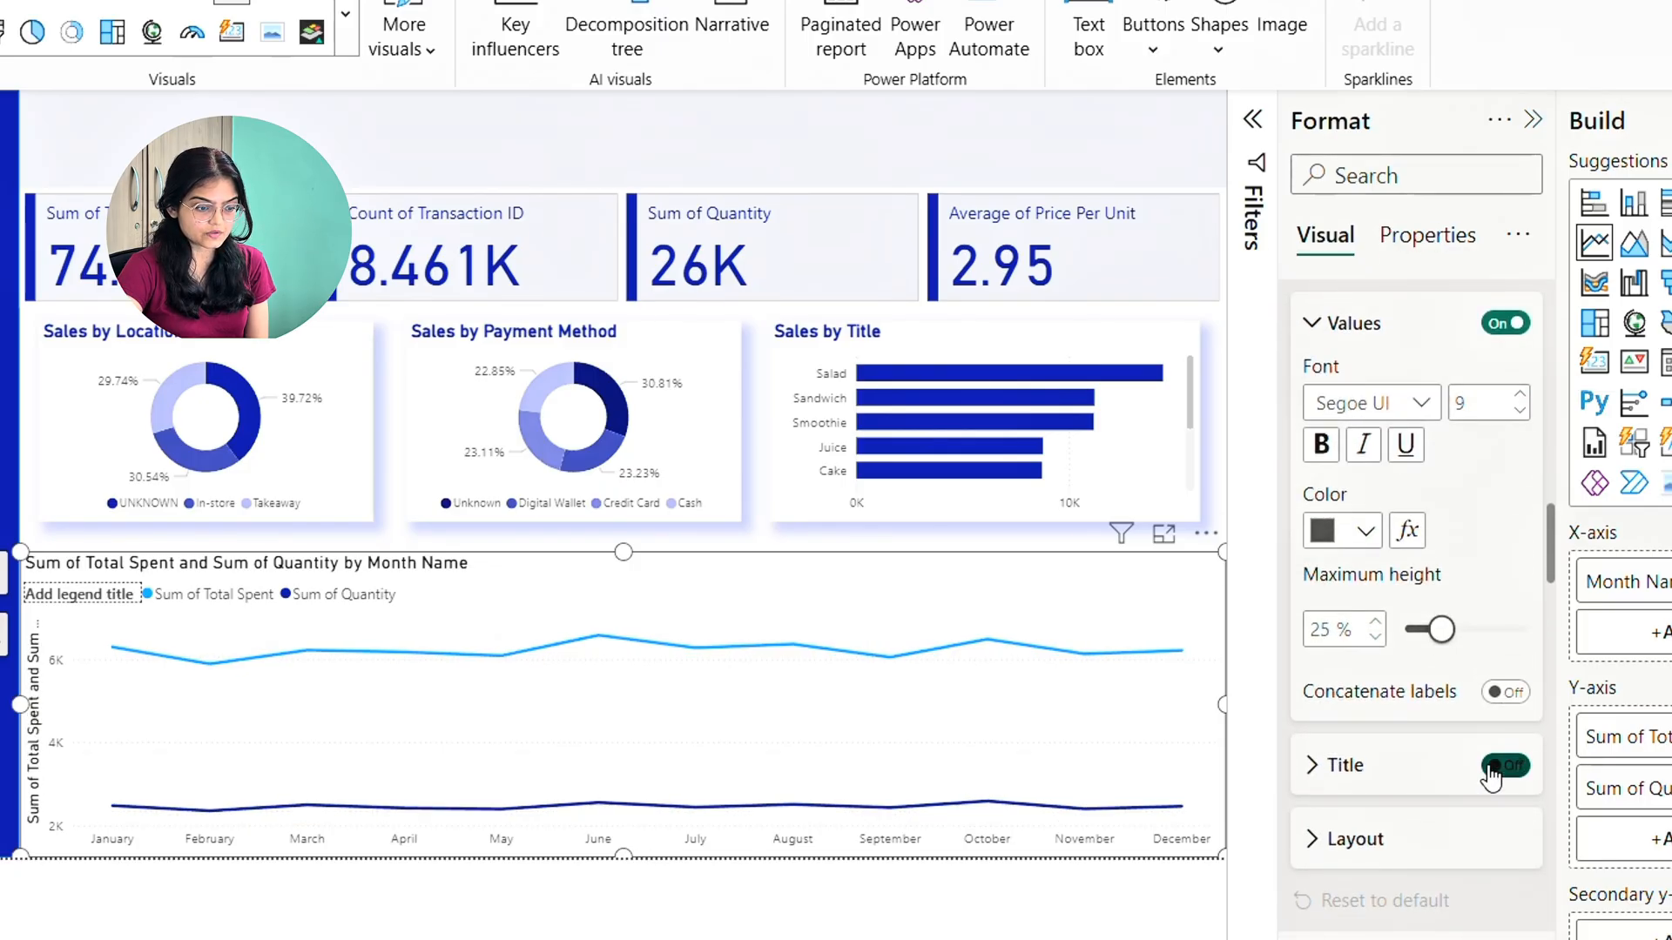
scroll(1480, 741, down, 5)
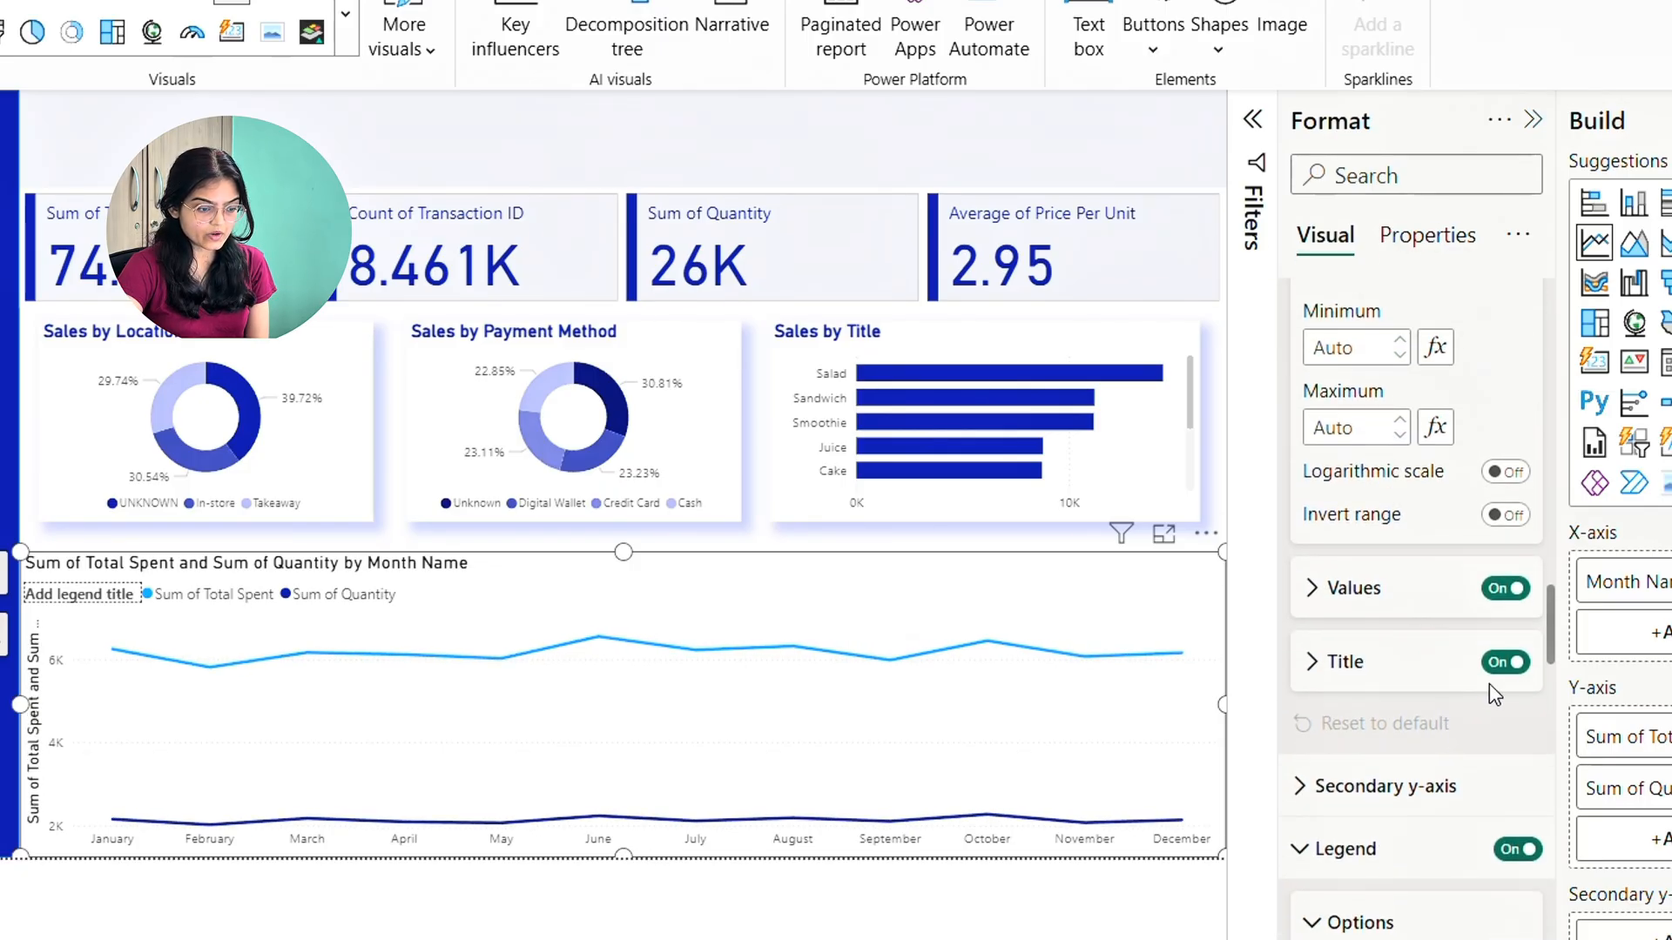
click(1505, 669)
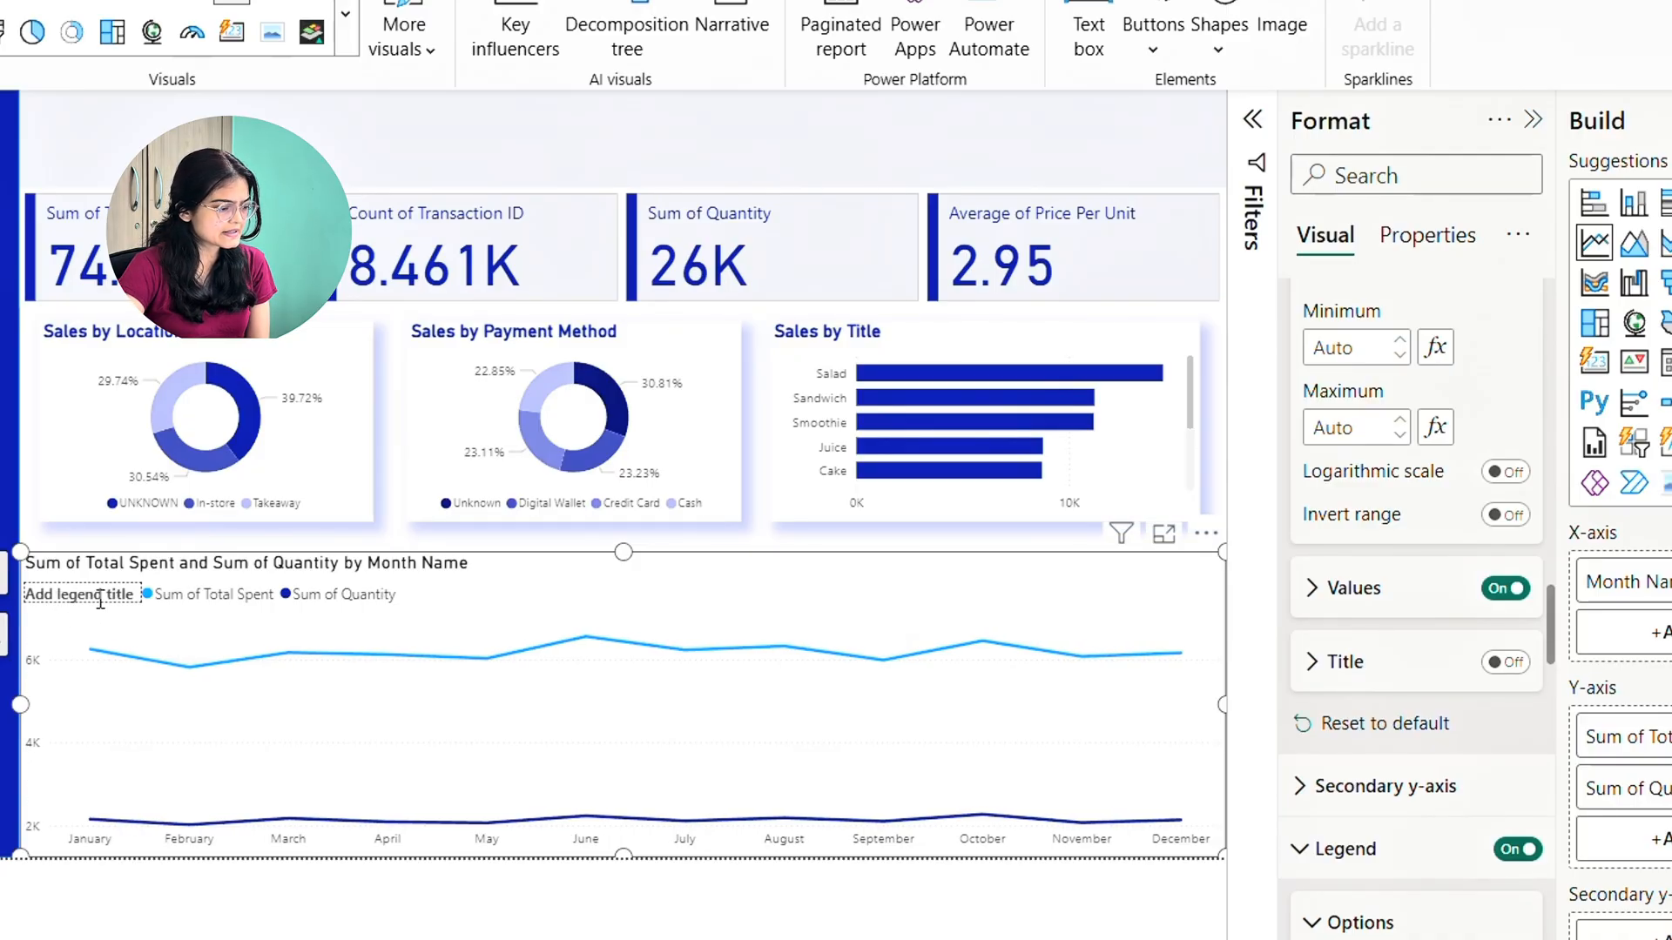
Turn off the line chart's legend title and set the legend position to Bottom center
scroll(1384, 791, down, 8)
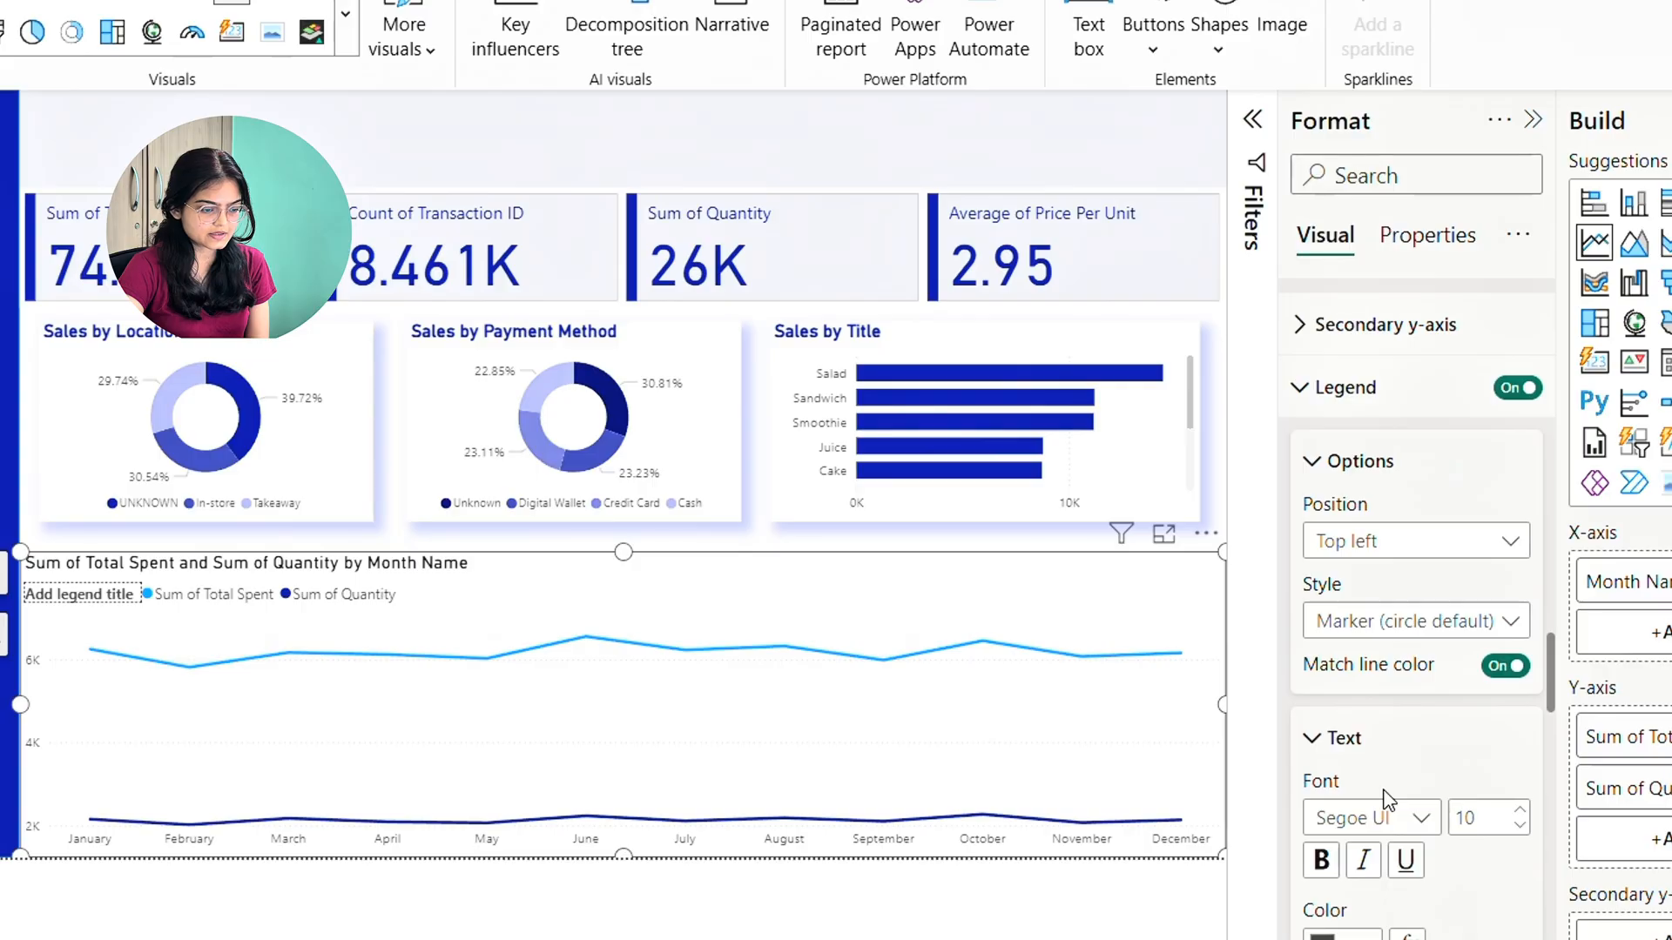
click(1505, 715)
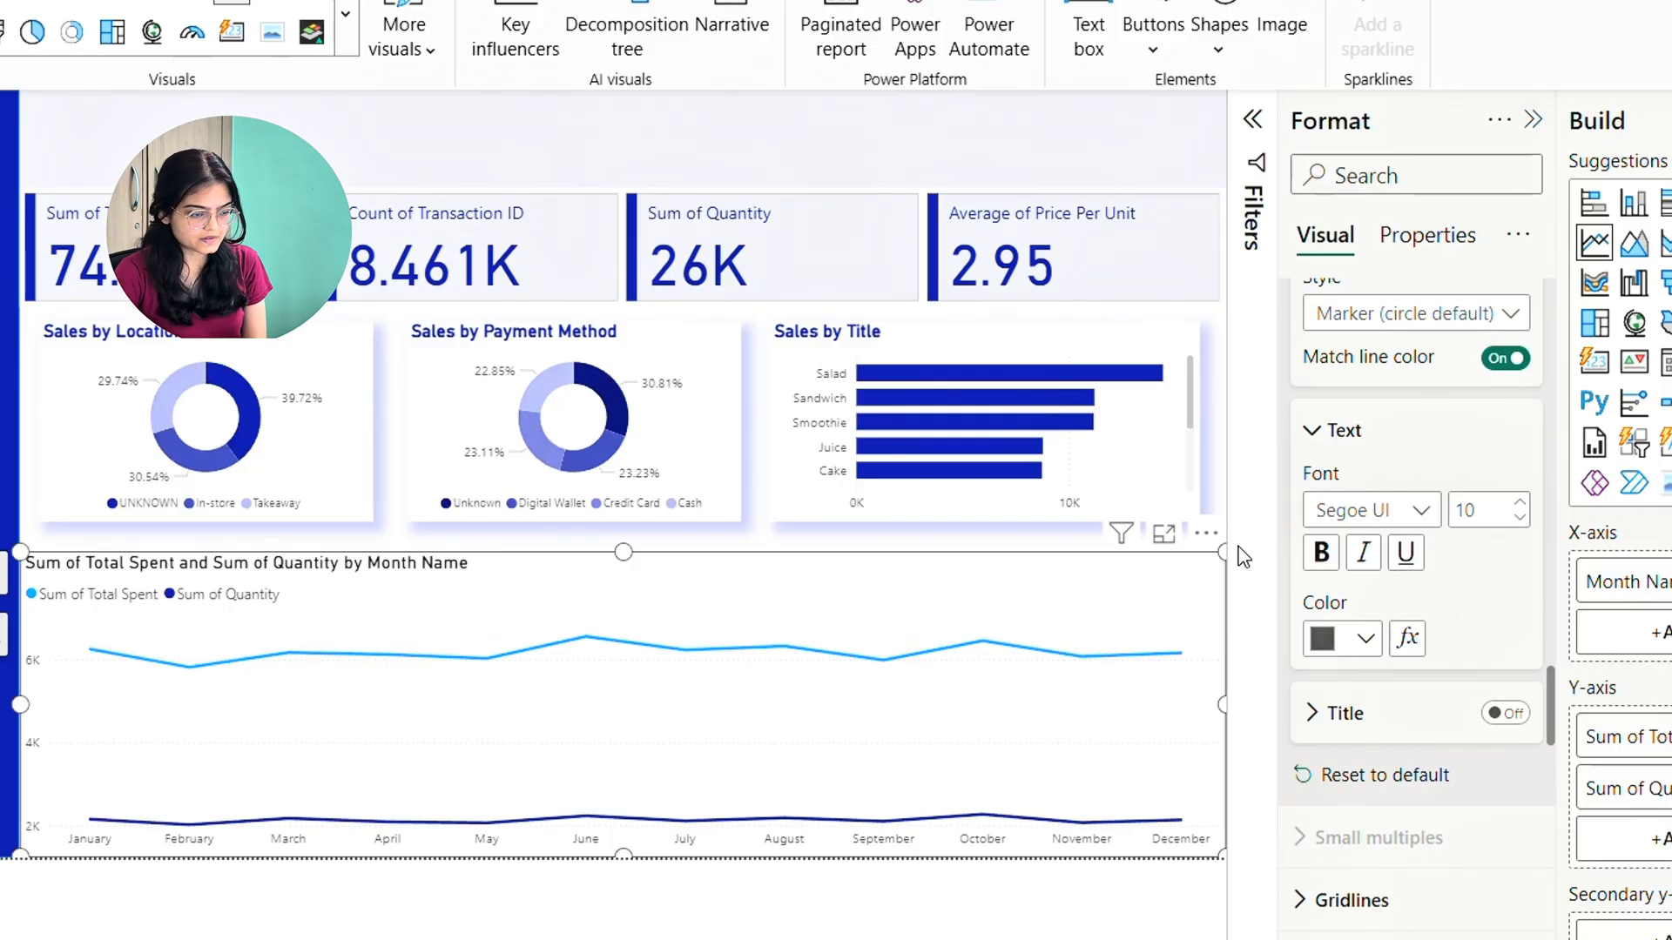
scroll(1387, 666, up, 3)
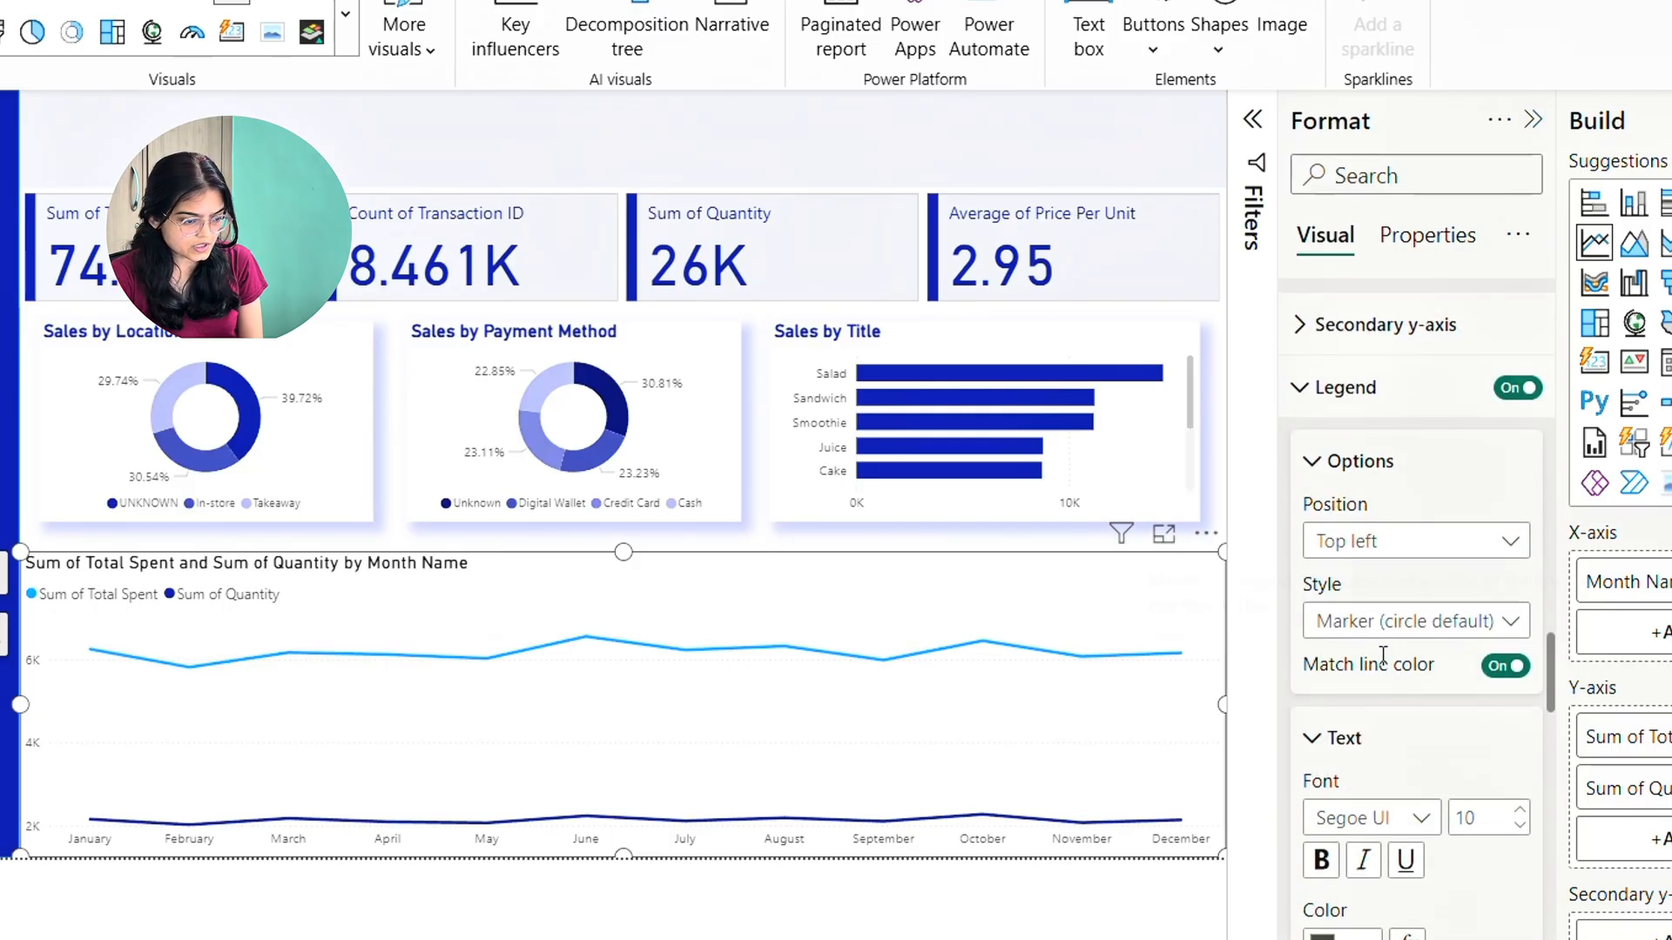
click(1381, 541)
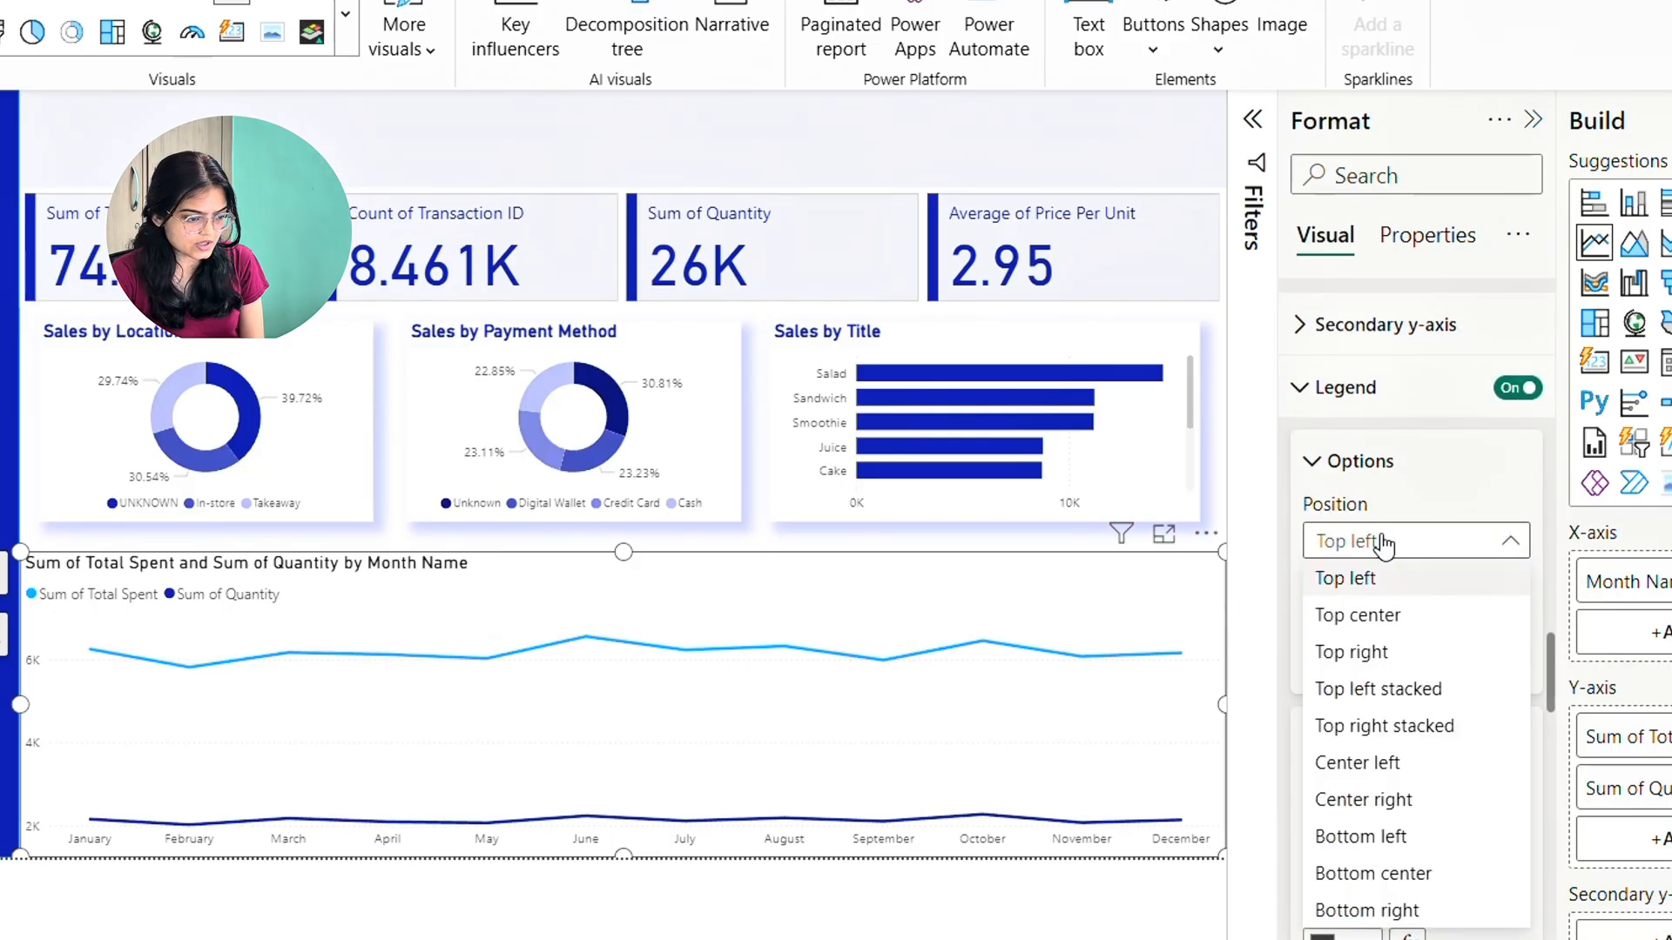
click(1373, 873)
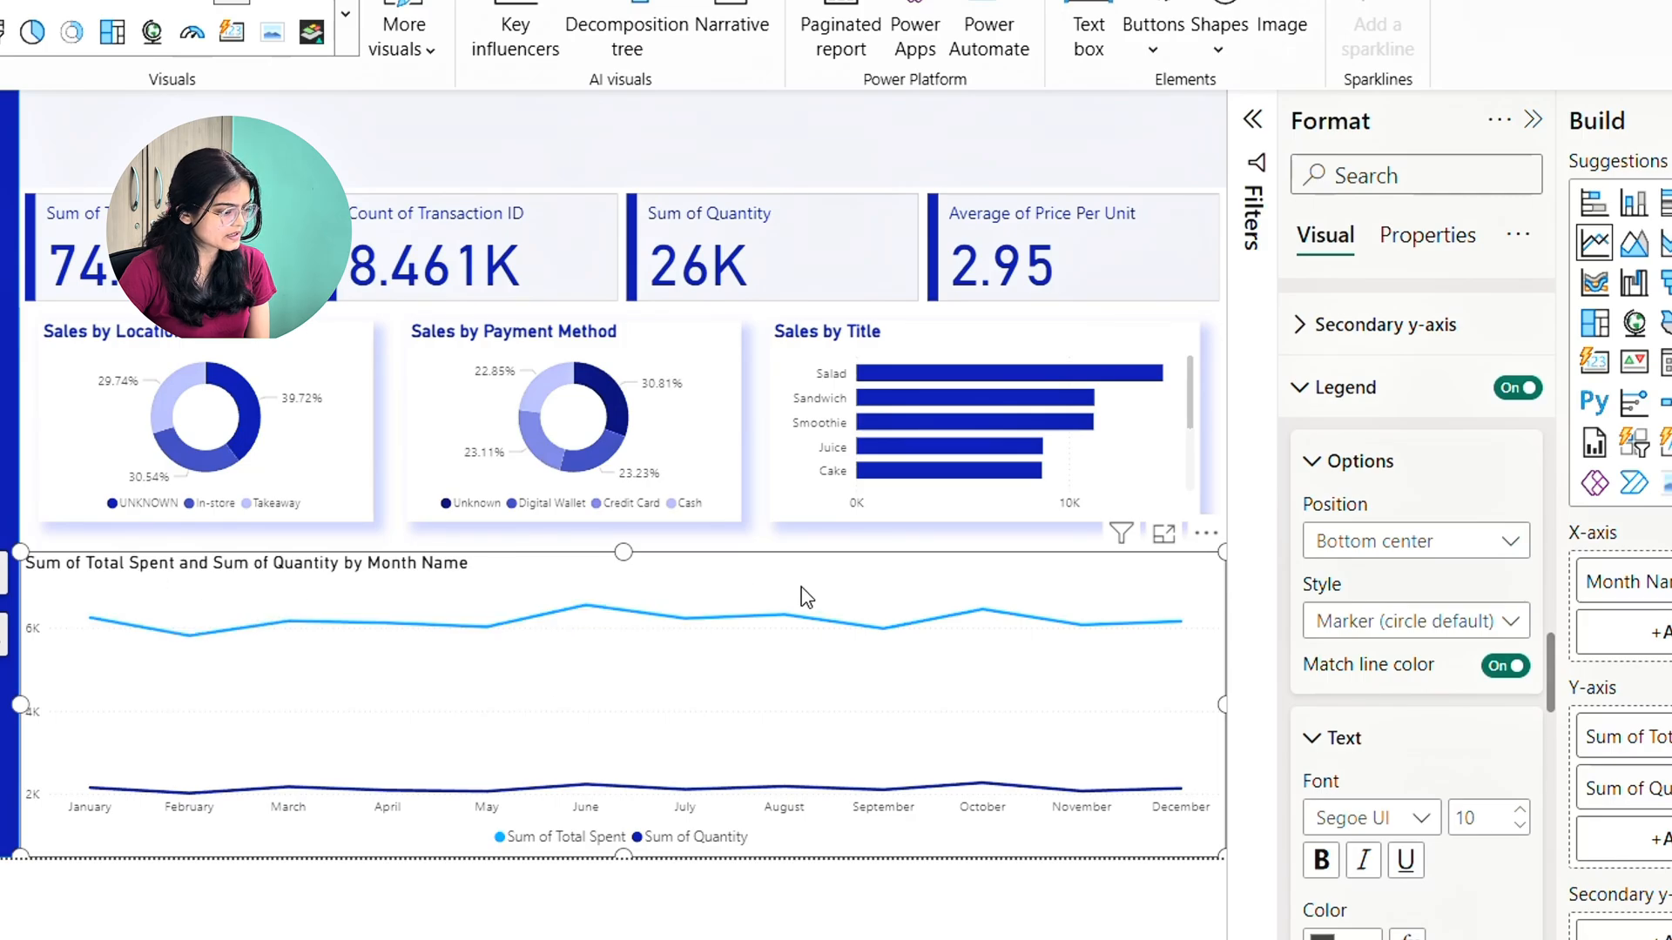
Shorten the monthly line chart's title to "Total Spent and Quantity by Month Name"
scroll(1409, 634, up, 15)
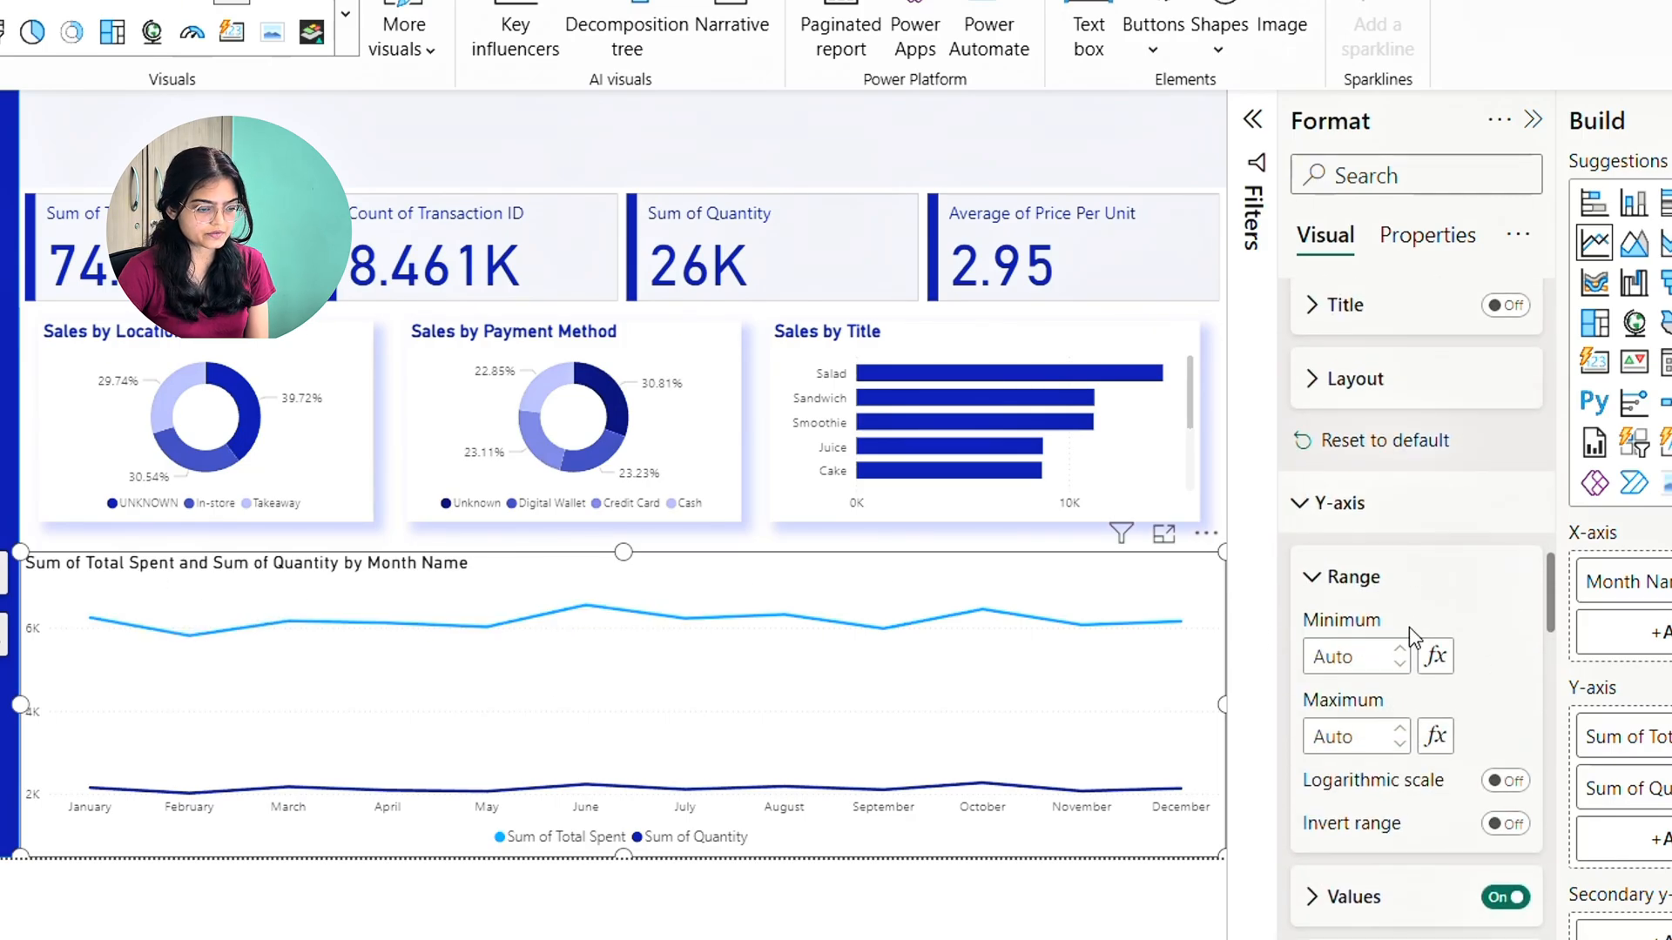
scroll(1409, 631, down, 8)
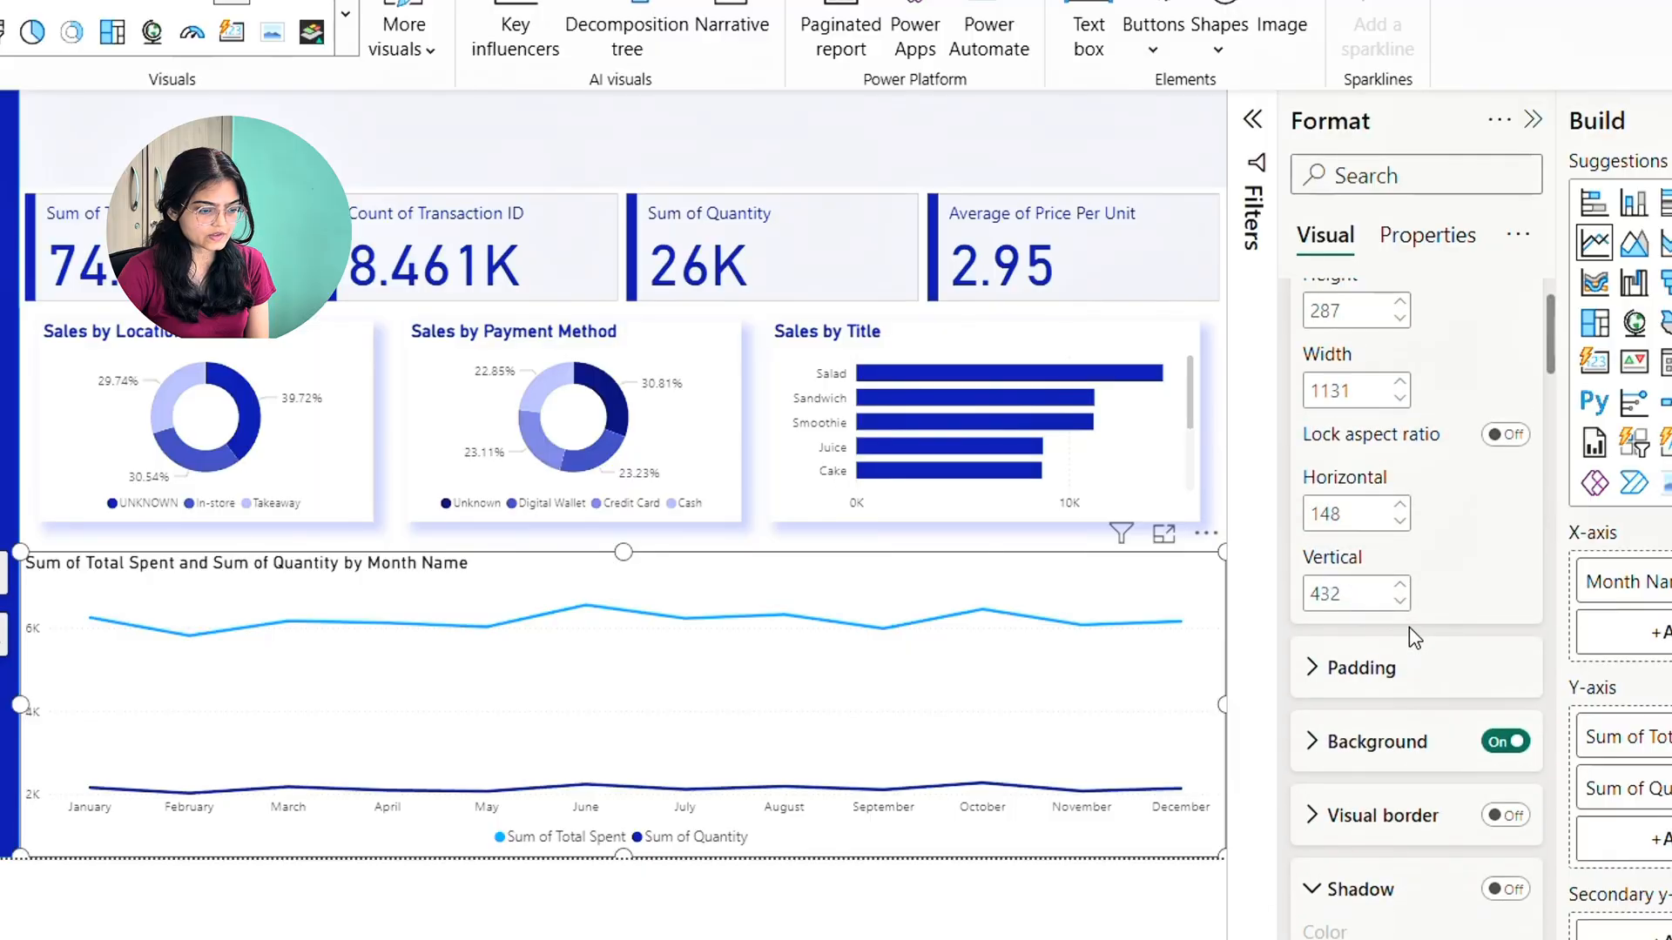
scroll(1409, 627, up, 2)
scroll(1408, 631, down, 2)
scroll(1409, 635, down, 5)
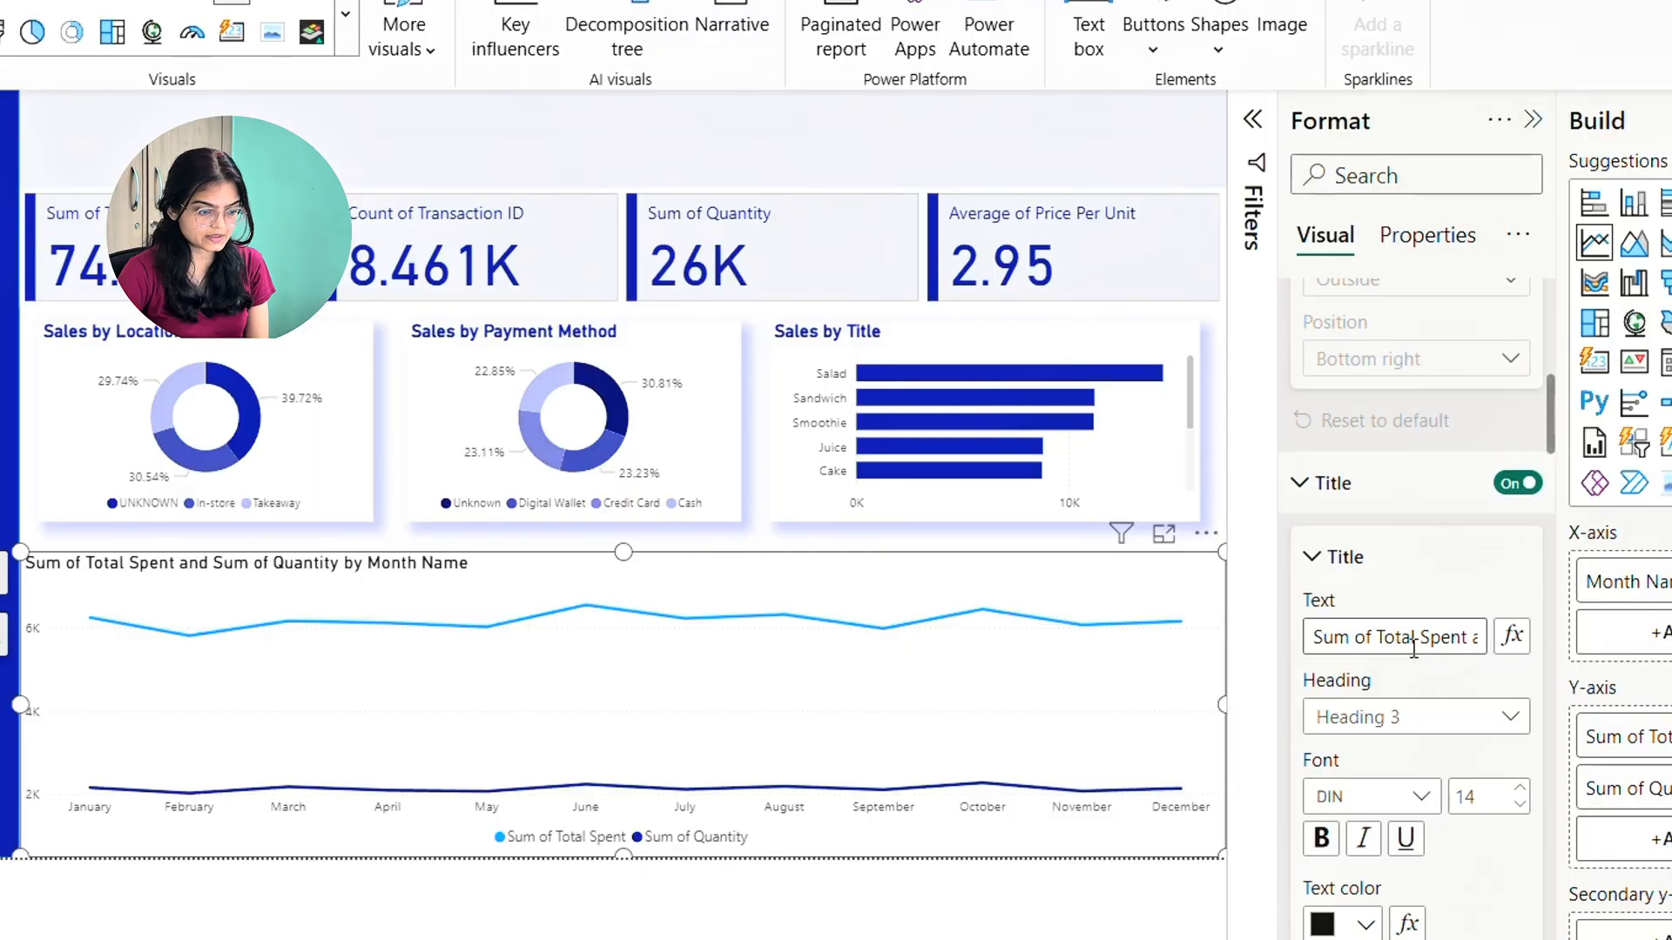
drag(1384, 636, 1298, 662)
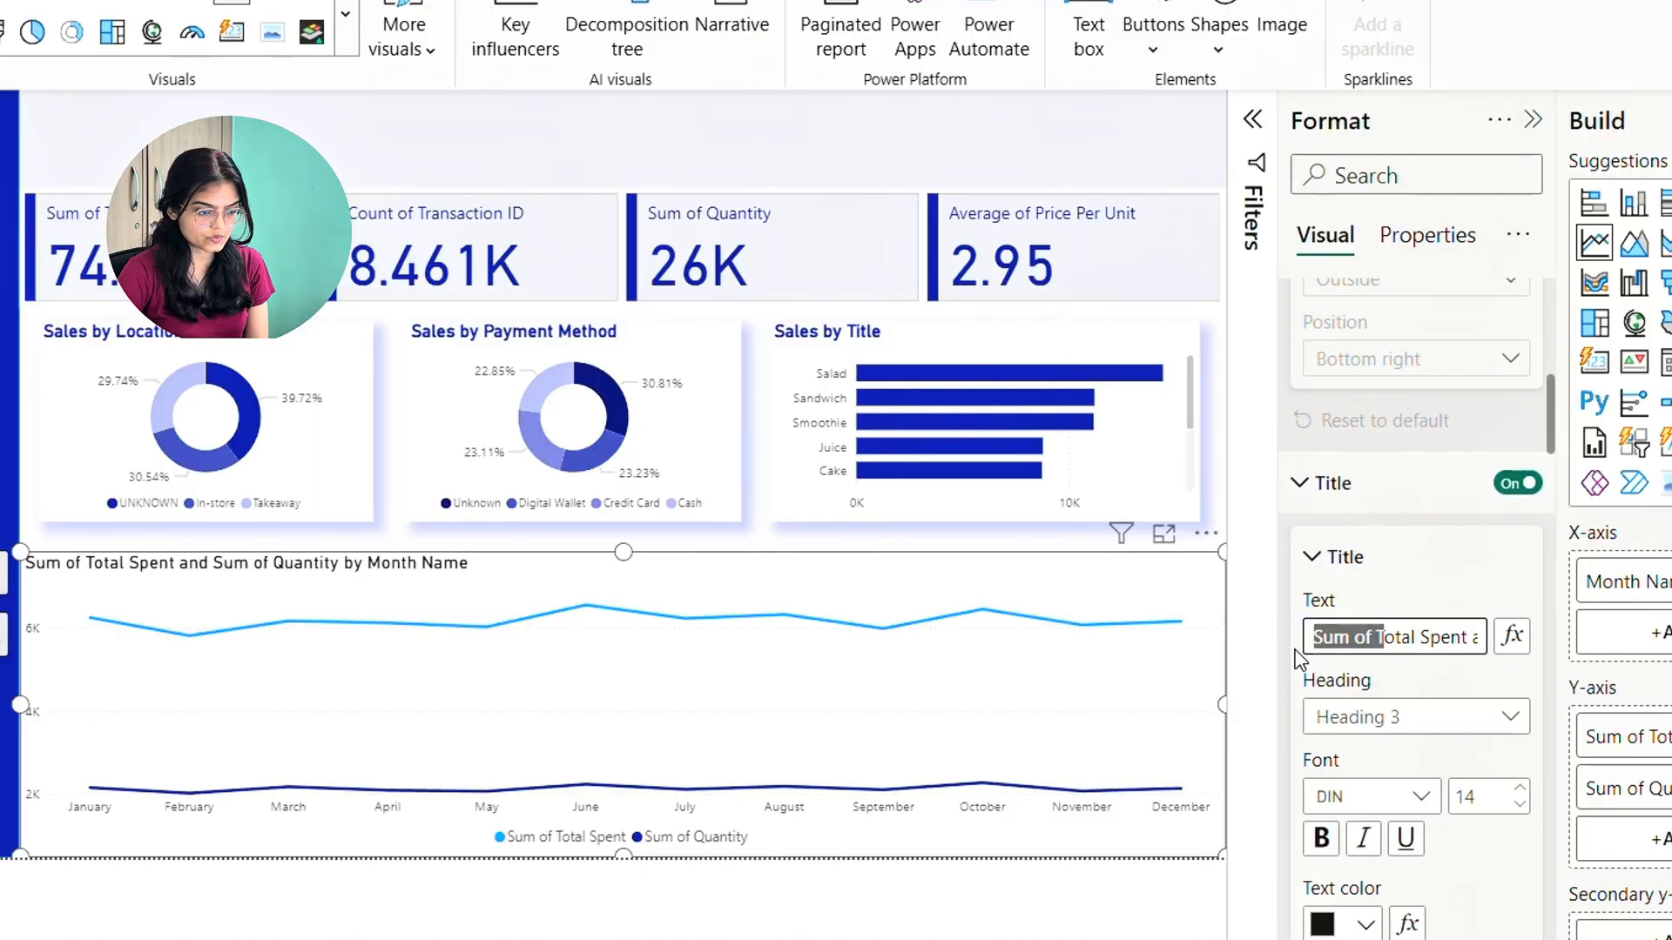
key(BackSpace)
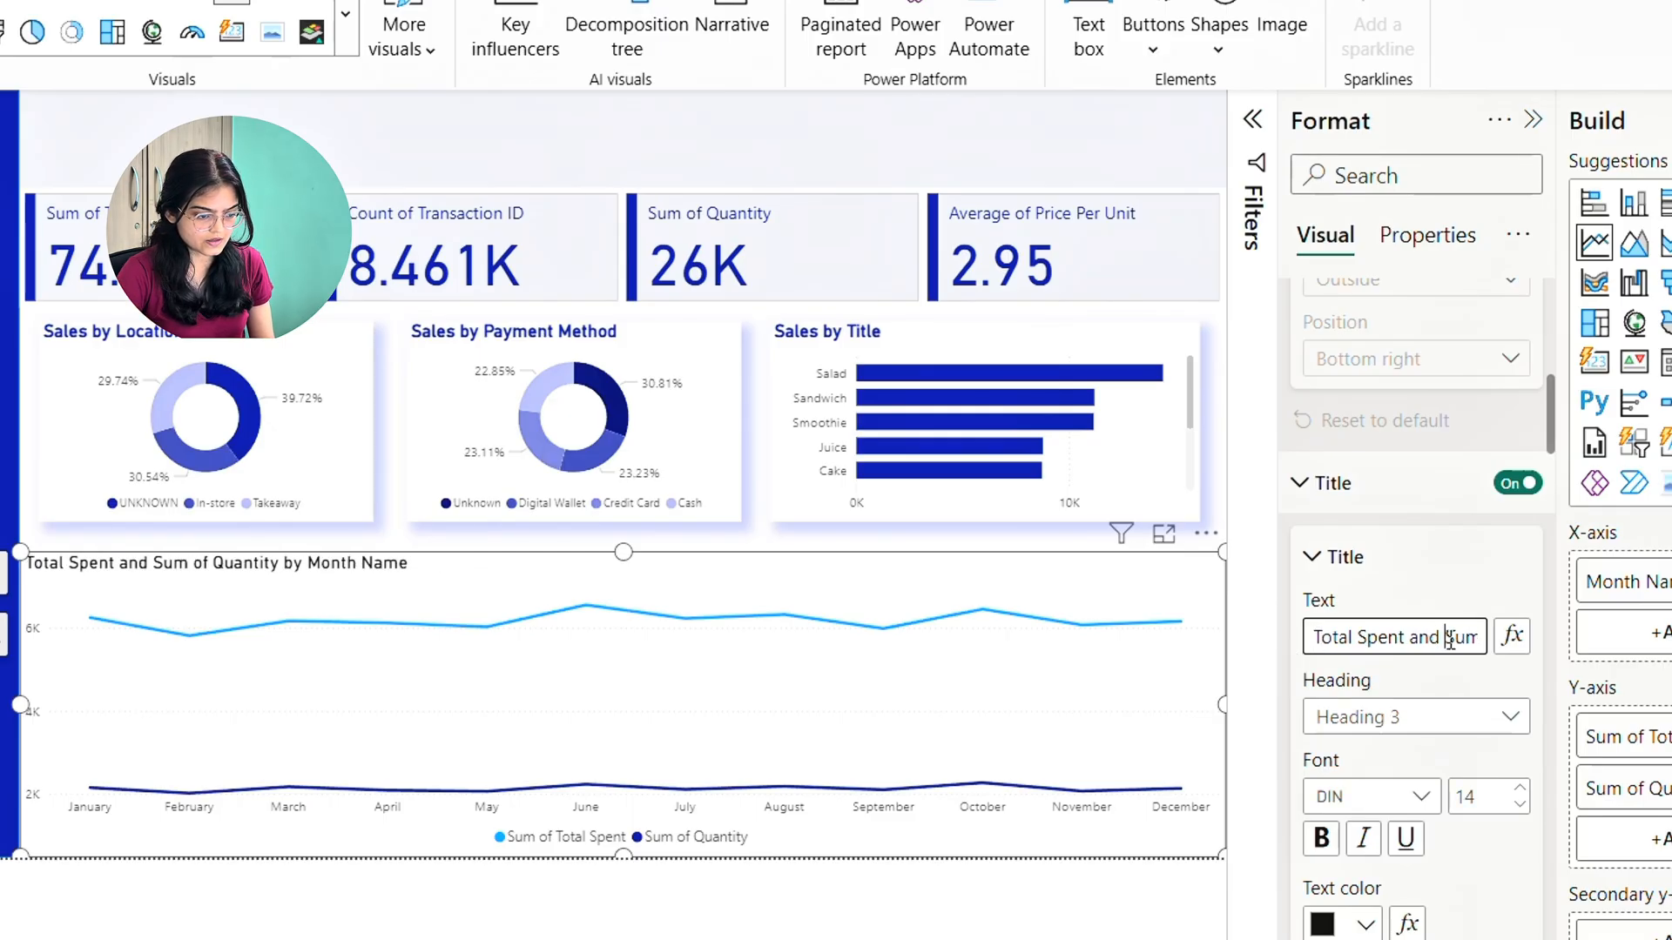
drag(1448, 638, 1452, 640)
key(BackSpace)
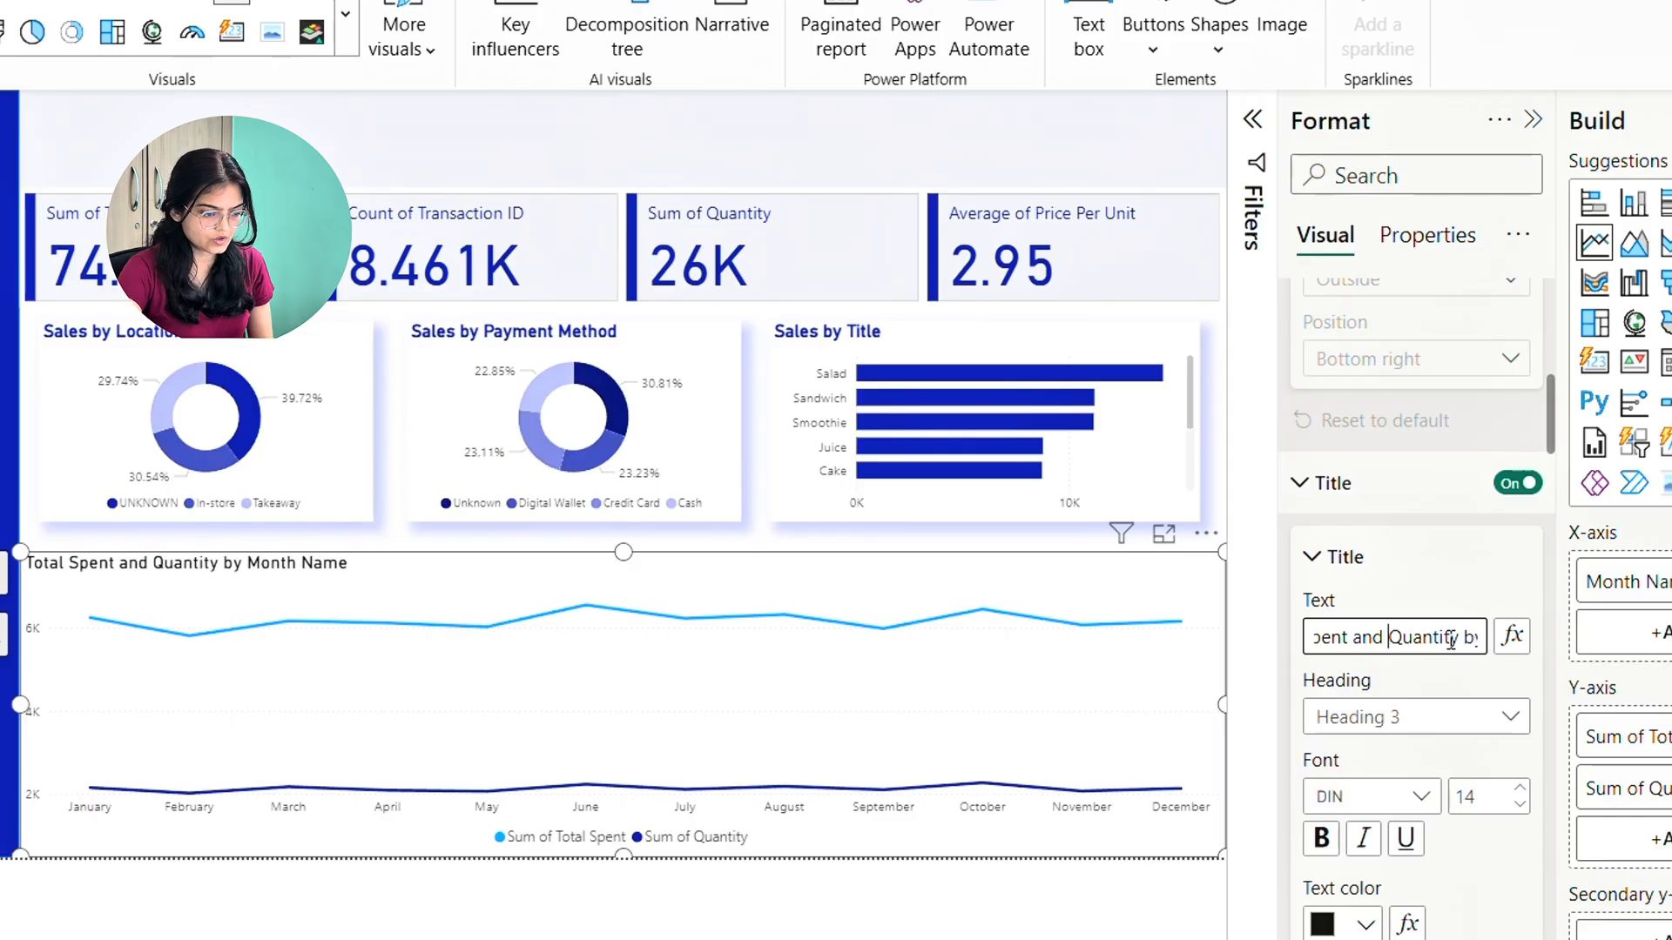
click(1449, 575)
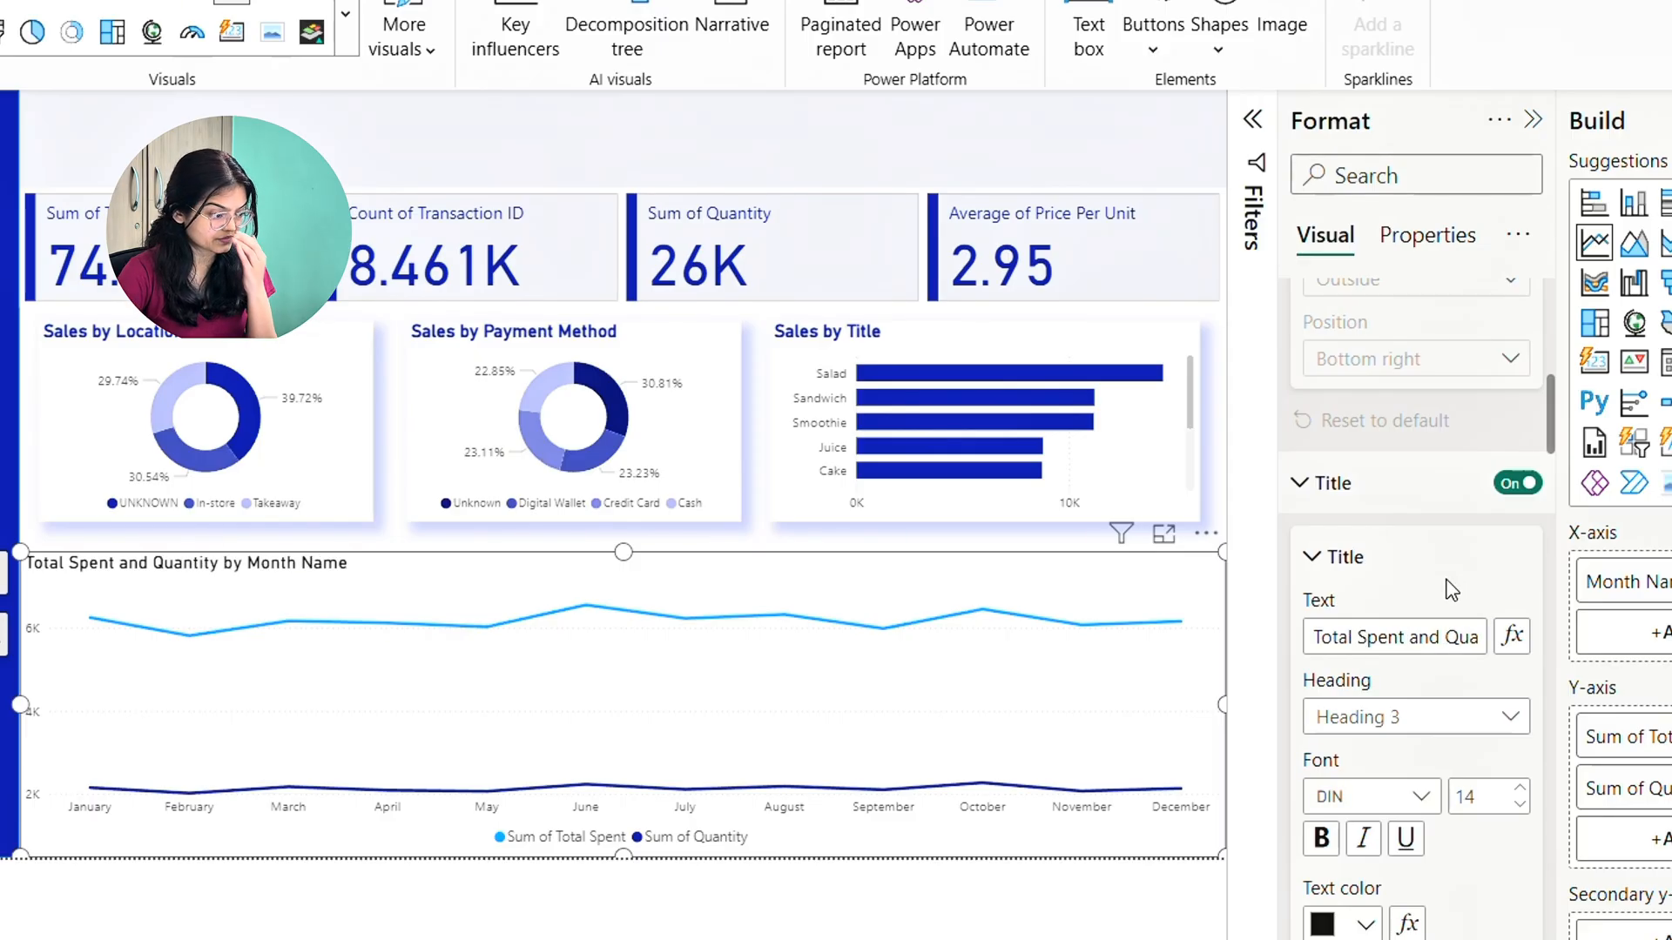
Remove the word "Name" from the line chart's title so it reads "Total Spent and Quantity by Month"
click(1467, 638)
key(Right)
key(Right)
key(Right)
key(Right)
key(Right)
key(Right)
key(Right)
key(Right)
key(Right)
key(Right)
key(Right)
key(Right)
key(Right)
key(Right)
key(Right)
key(Right)
key(Right)
key(Right)
key(Right)
key(Right)
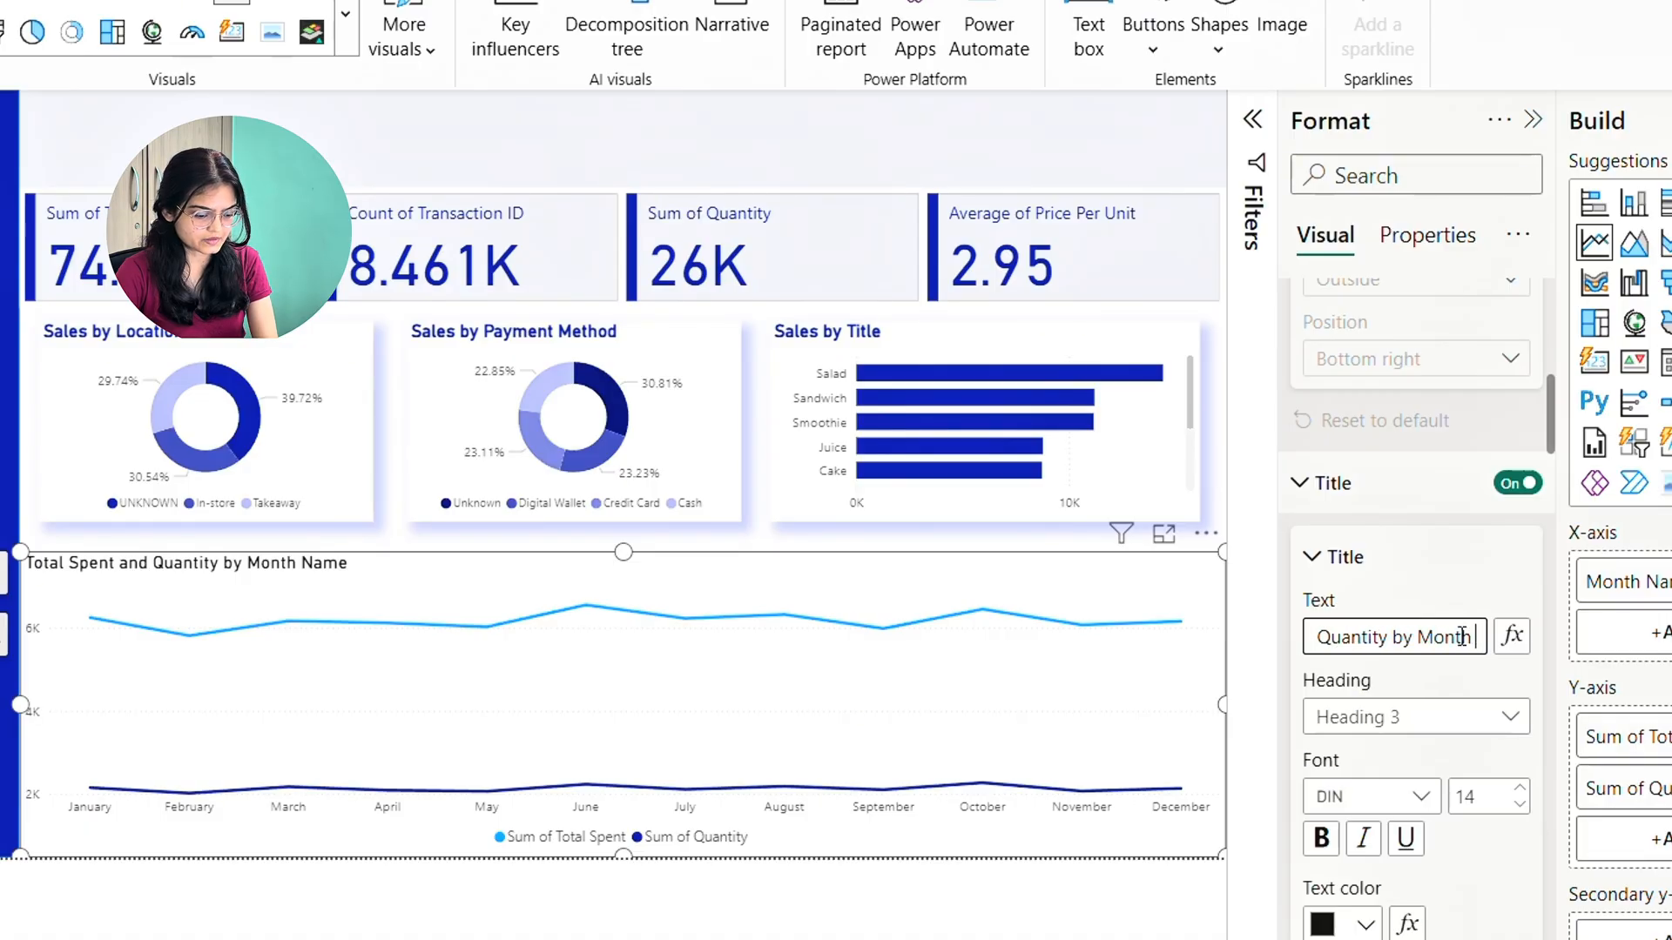
click(1474, 586)
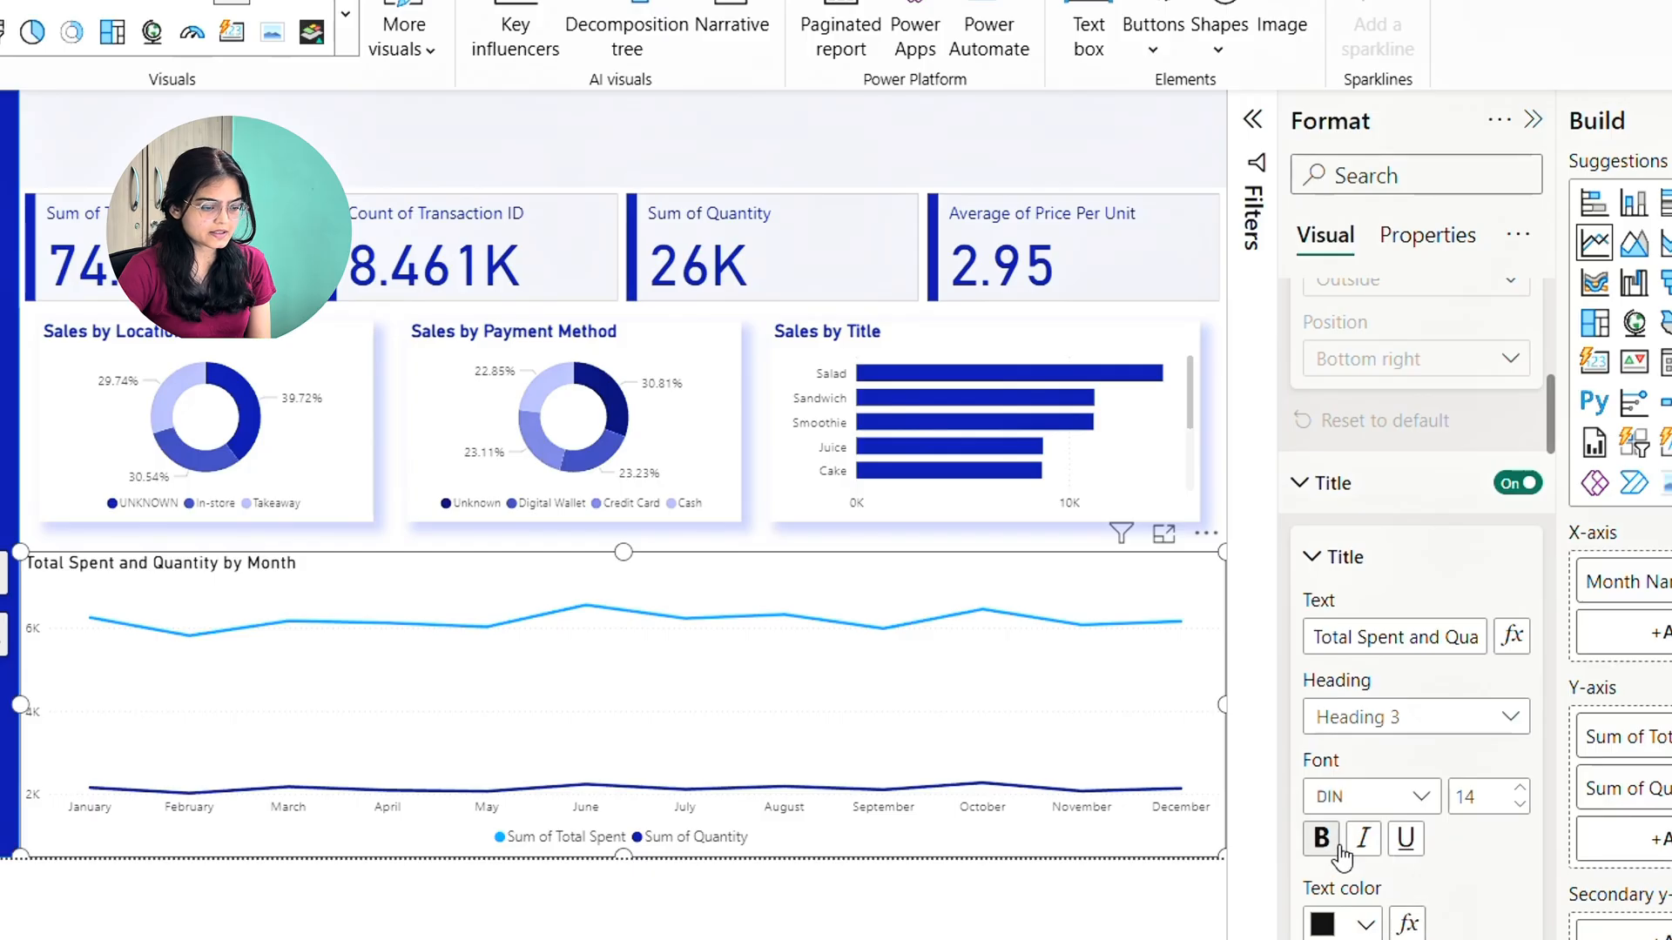
Set the line chart's title text color to the dark blue used by the other charts and make it bold
click(1365, 926)
click(1343, 790)
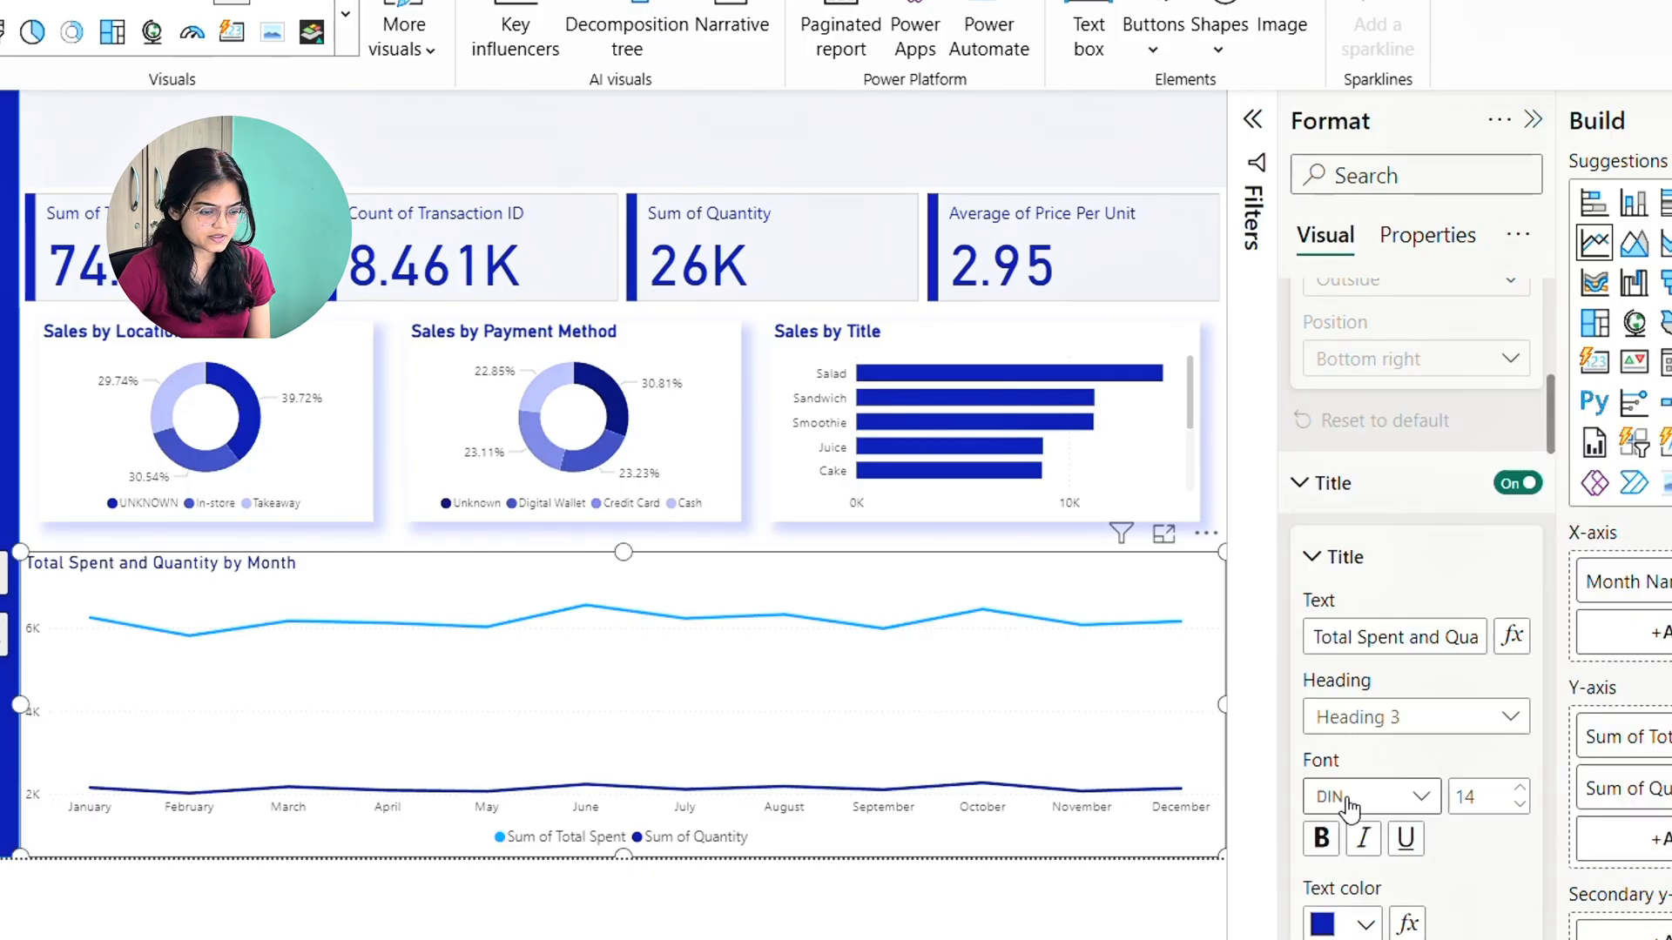
scroll(1369, 921, down, 2)
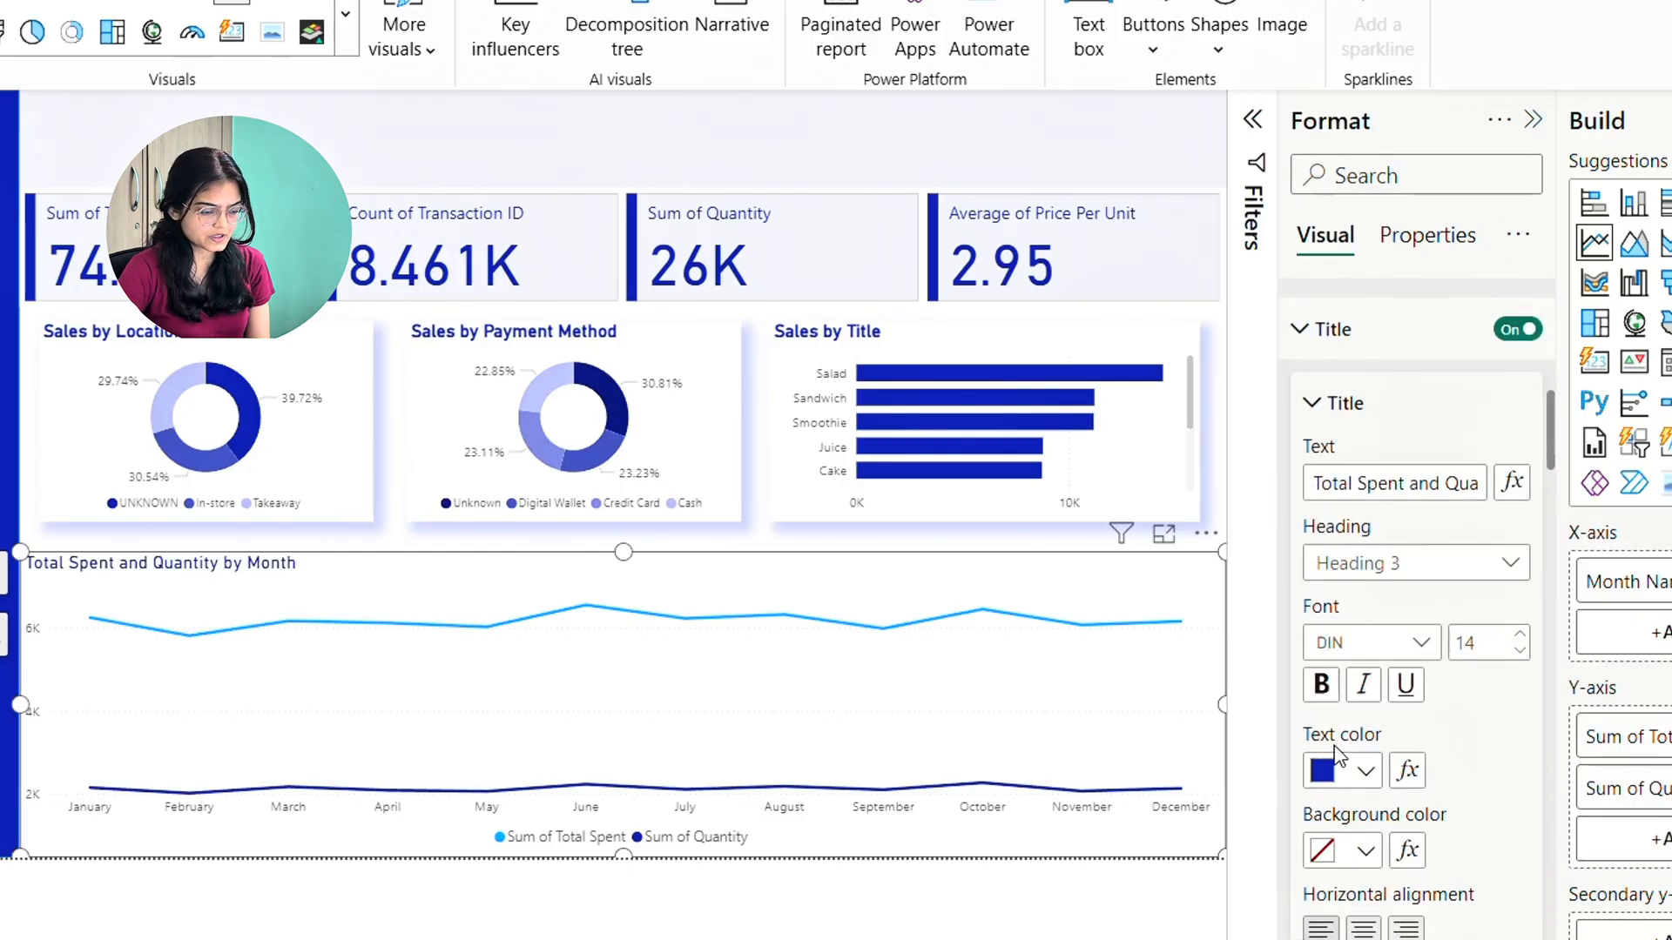
click(1322, 685)
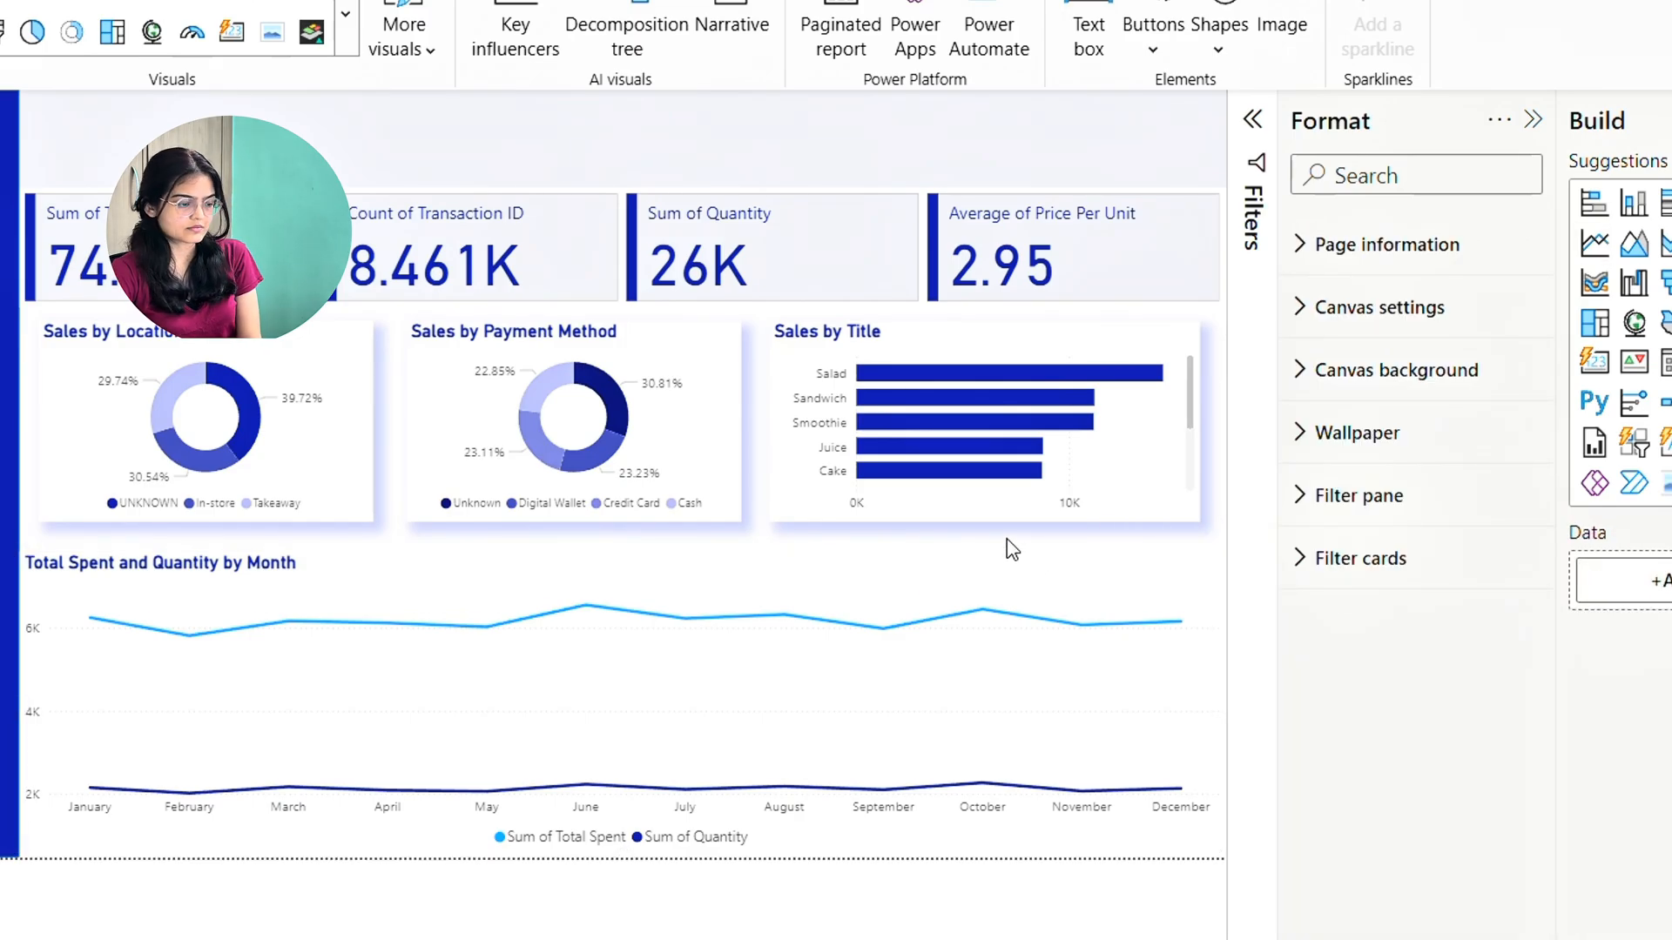
Narrow the monthly line chart to a width of 1089 at horizontal position 165 and give it a dark blue shadow
click(1179, 569)
click(1357, 175)
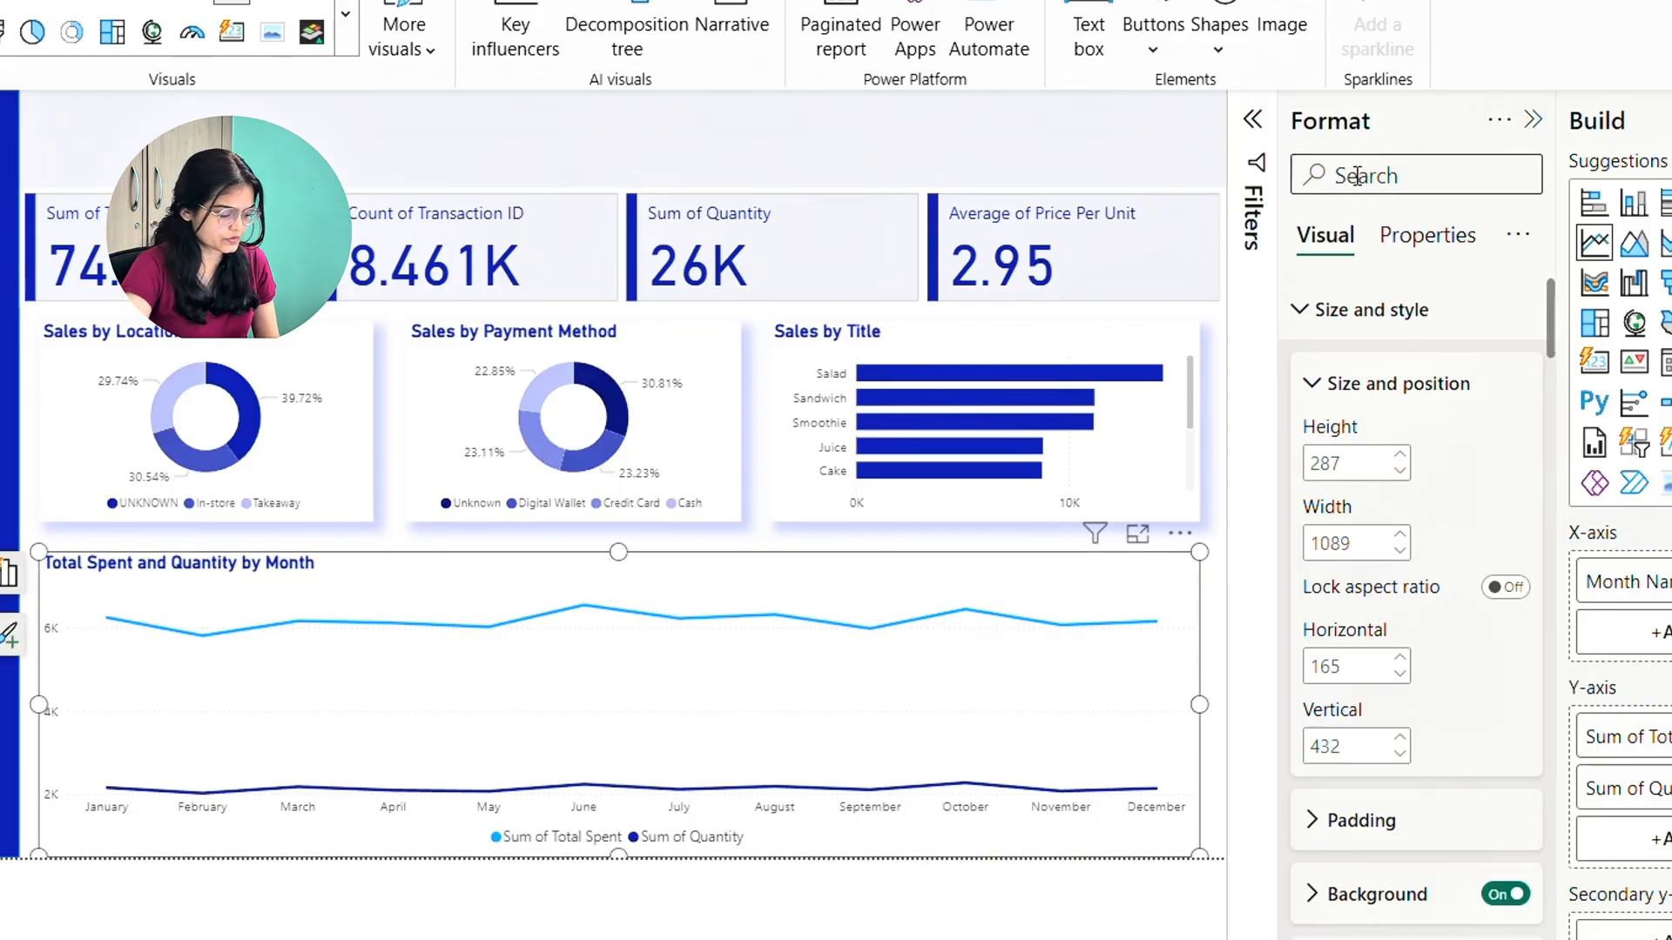
text(shado)
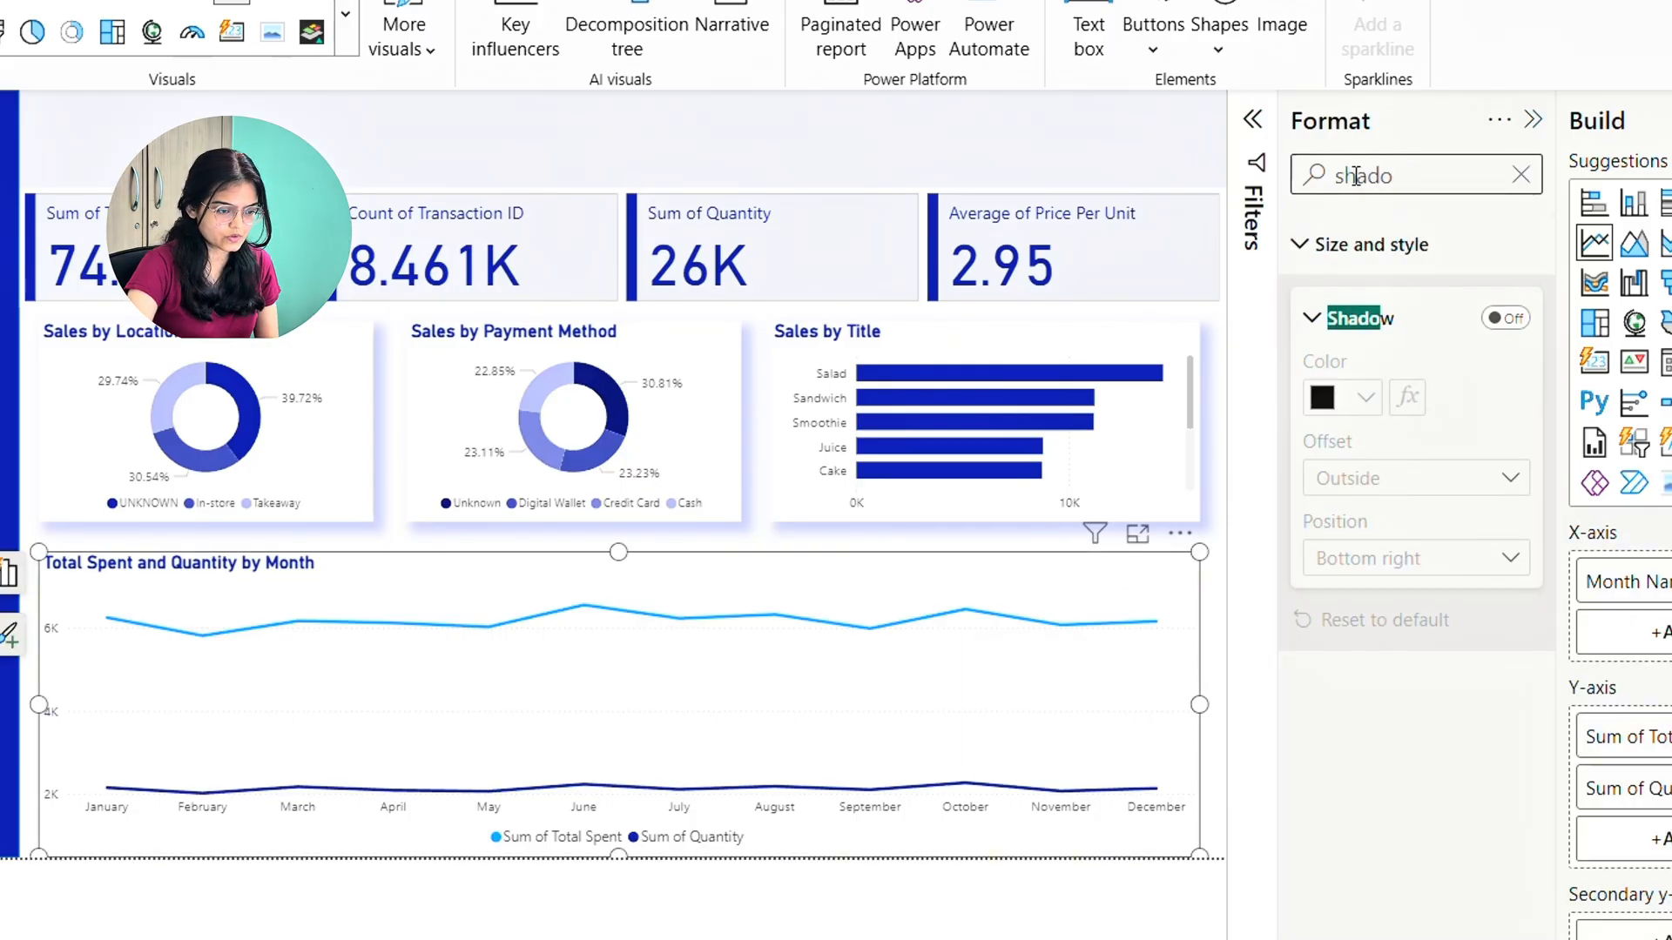
click(1506, 318)
click(1365, 397)
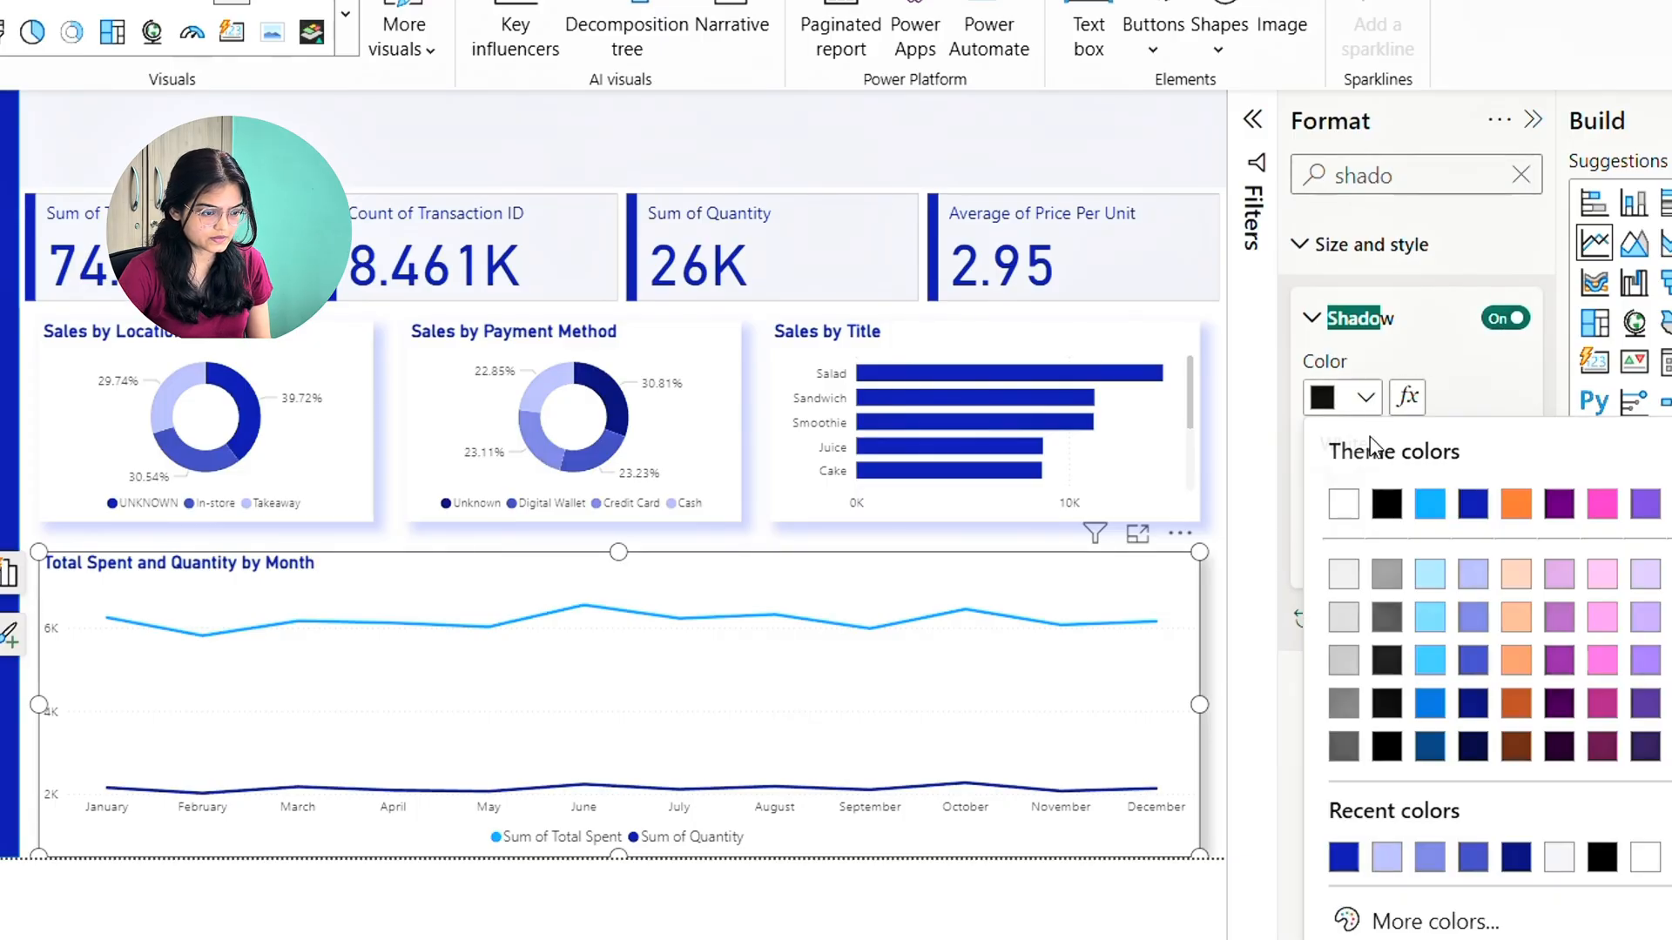
click(1348, 857)
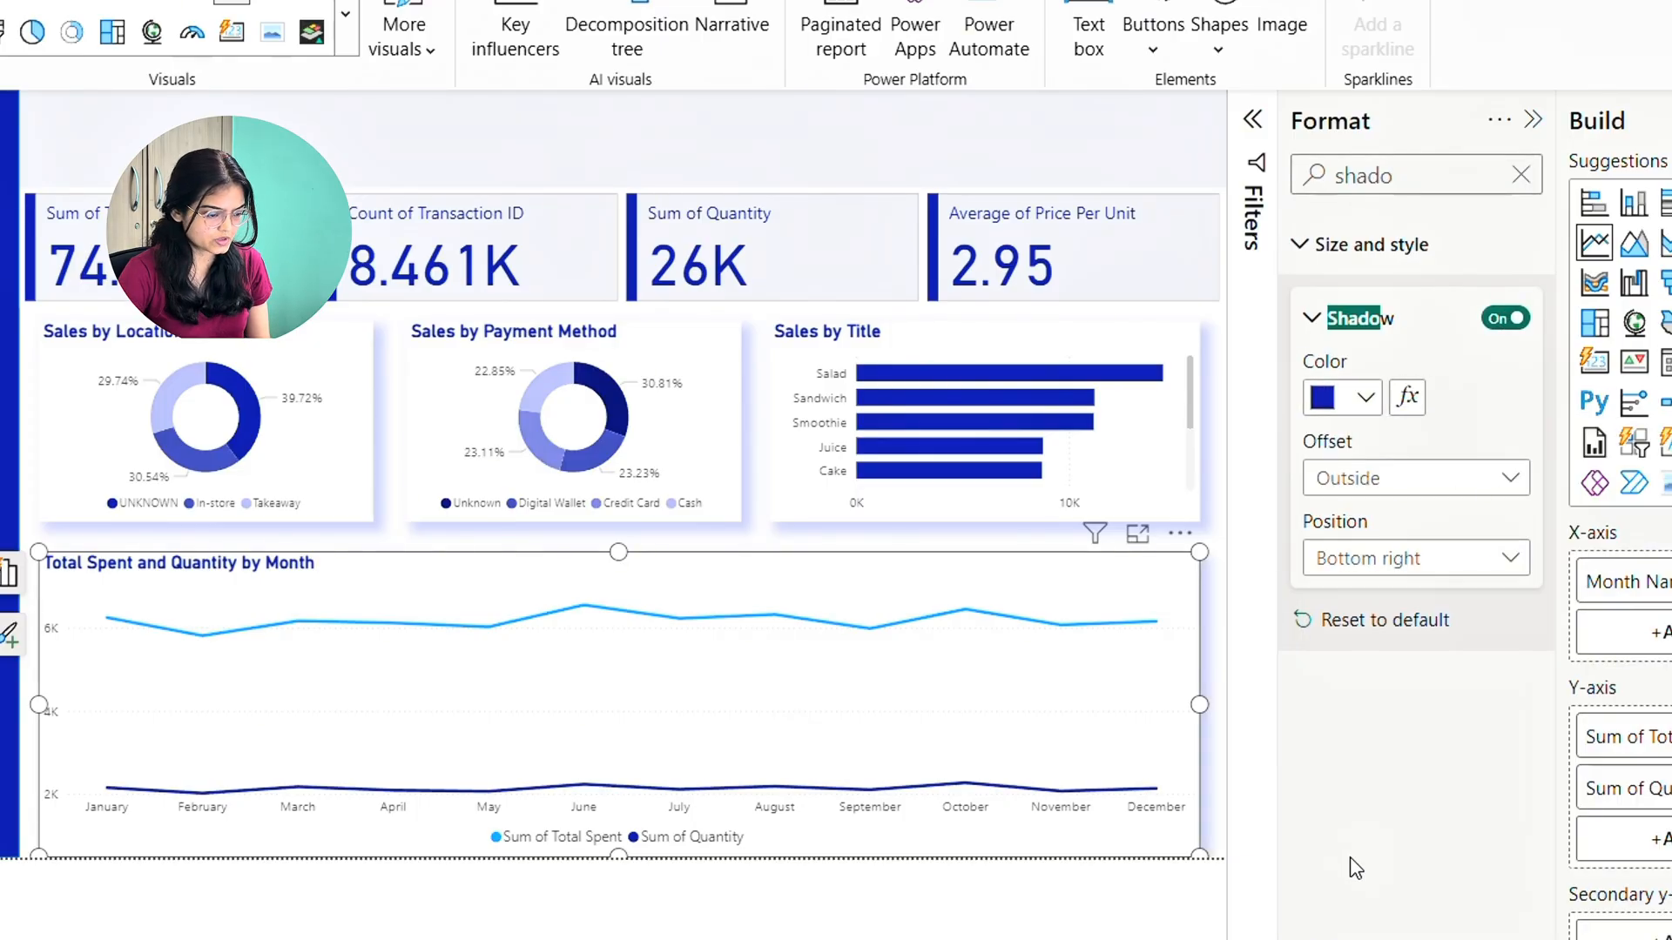
click(1217, 631)
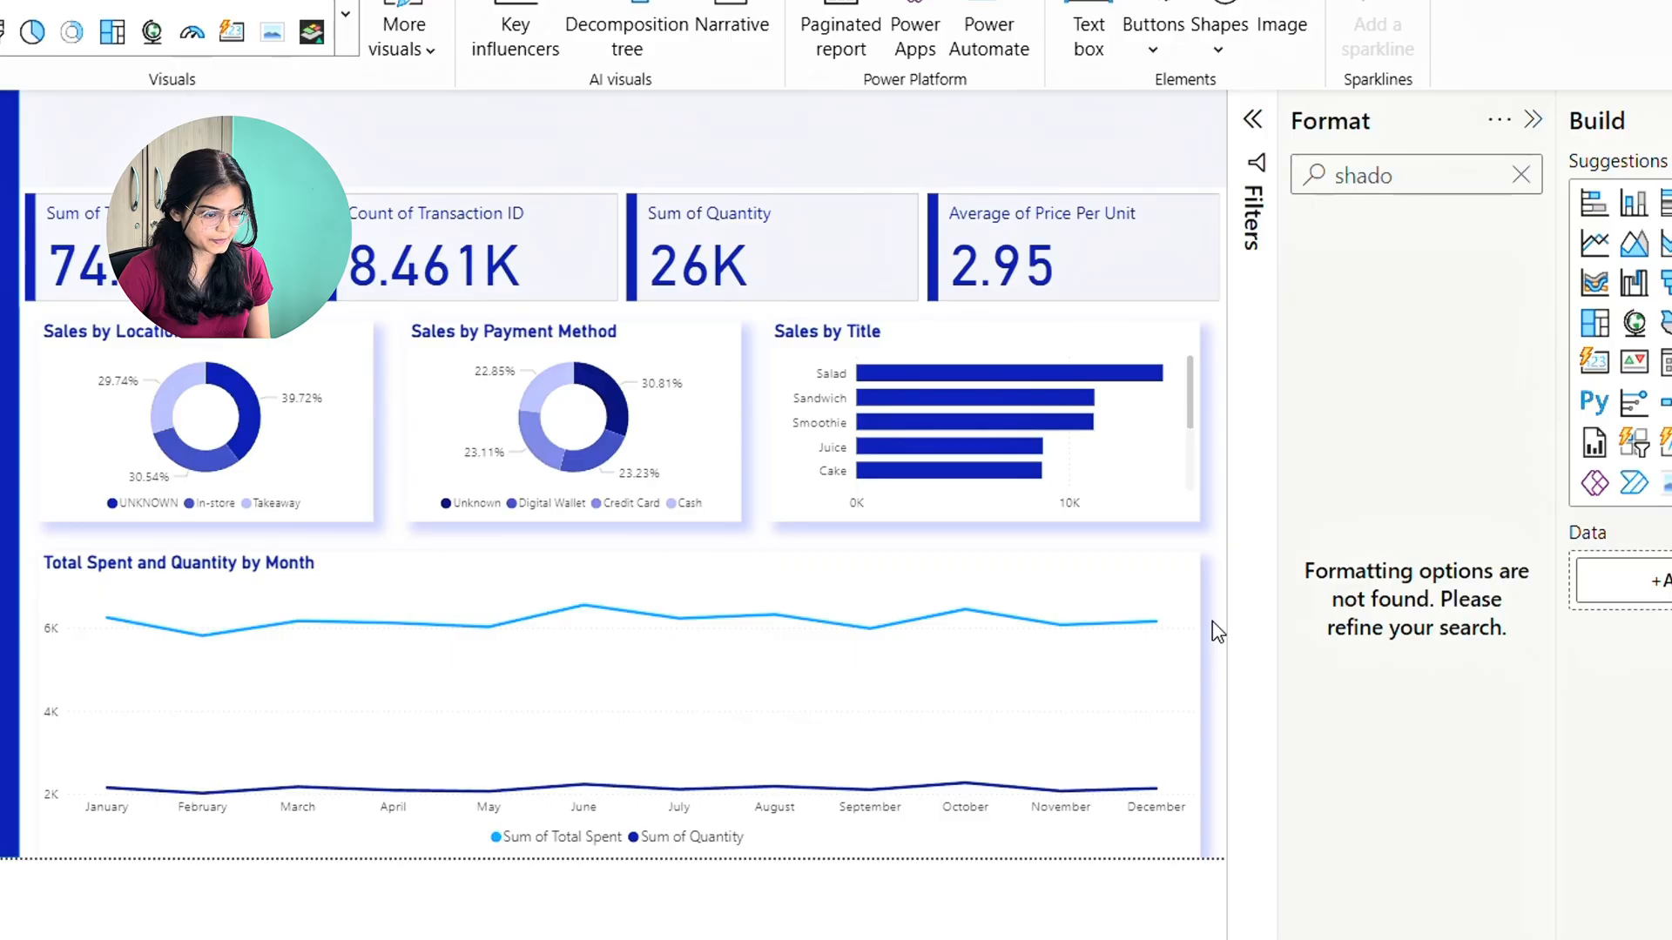
Turn on data labels for all series of the monthly line chart
click(1195, 629)
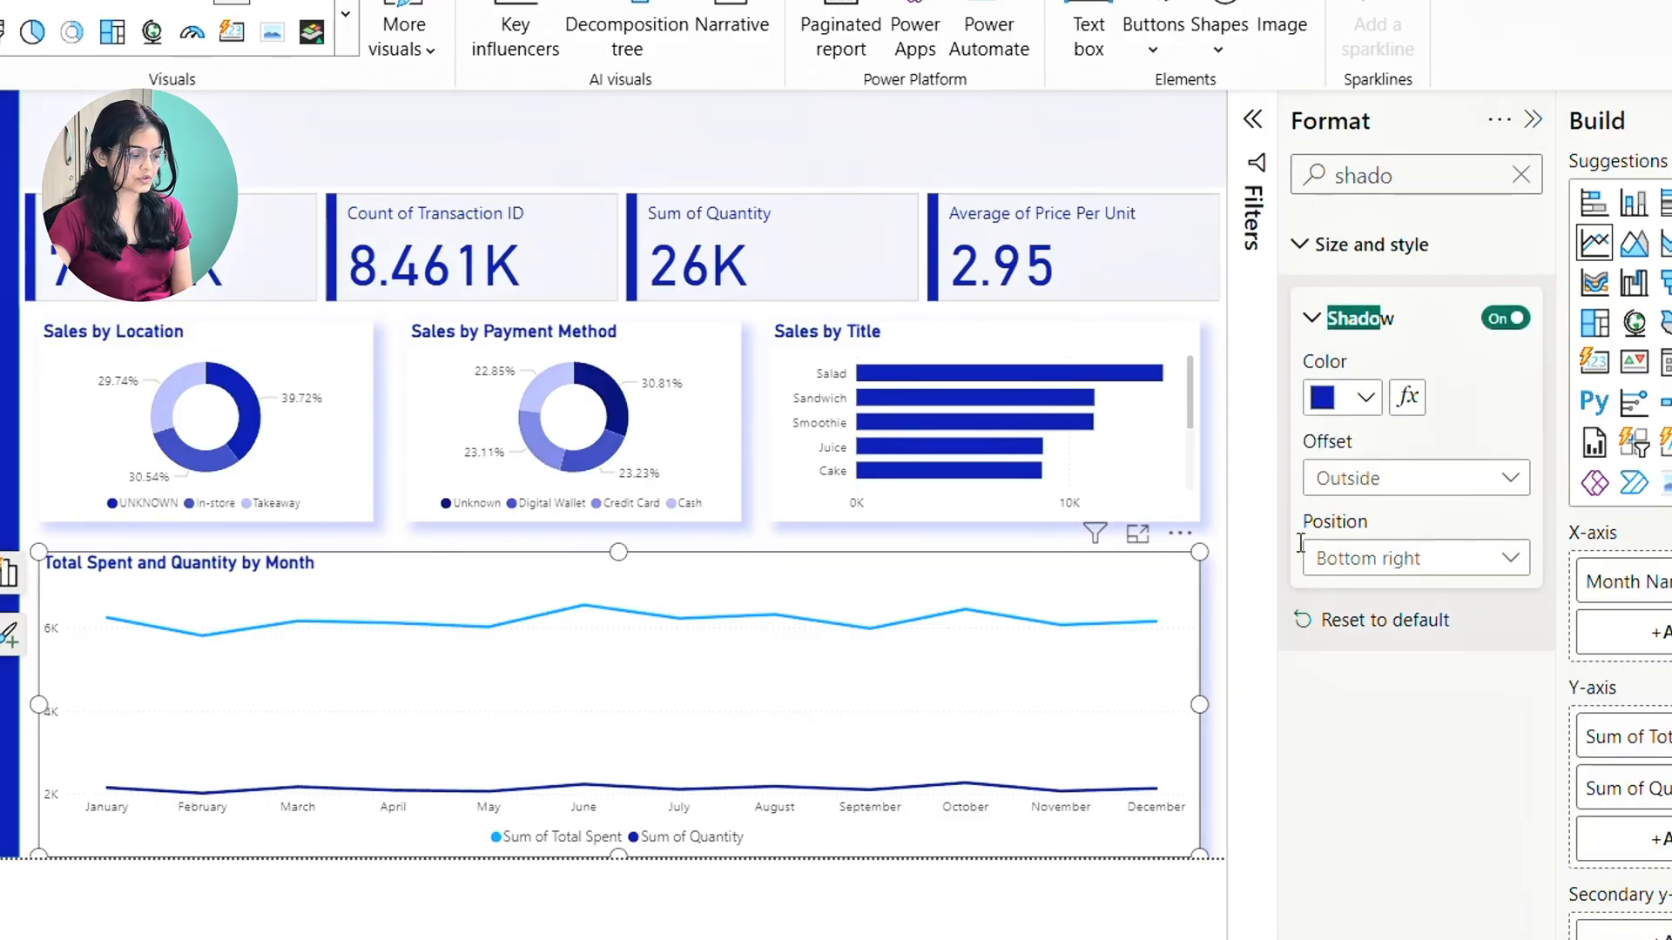
click(1521, 176)
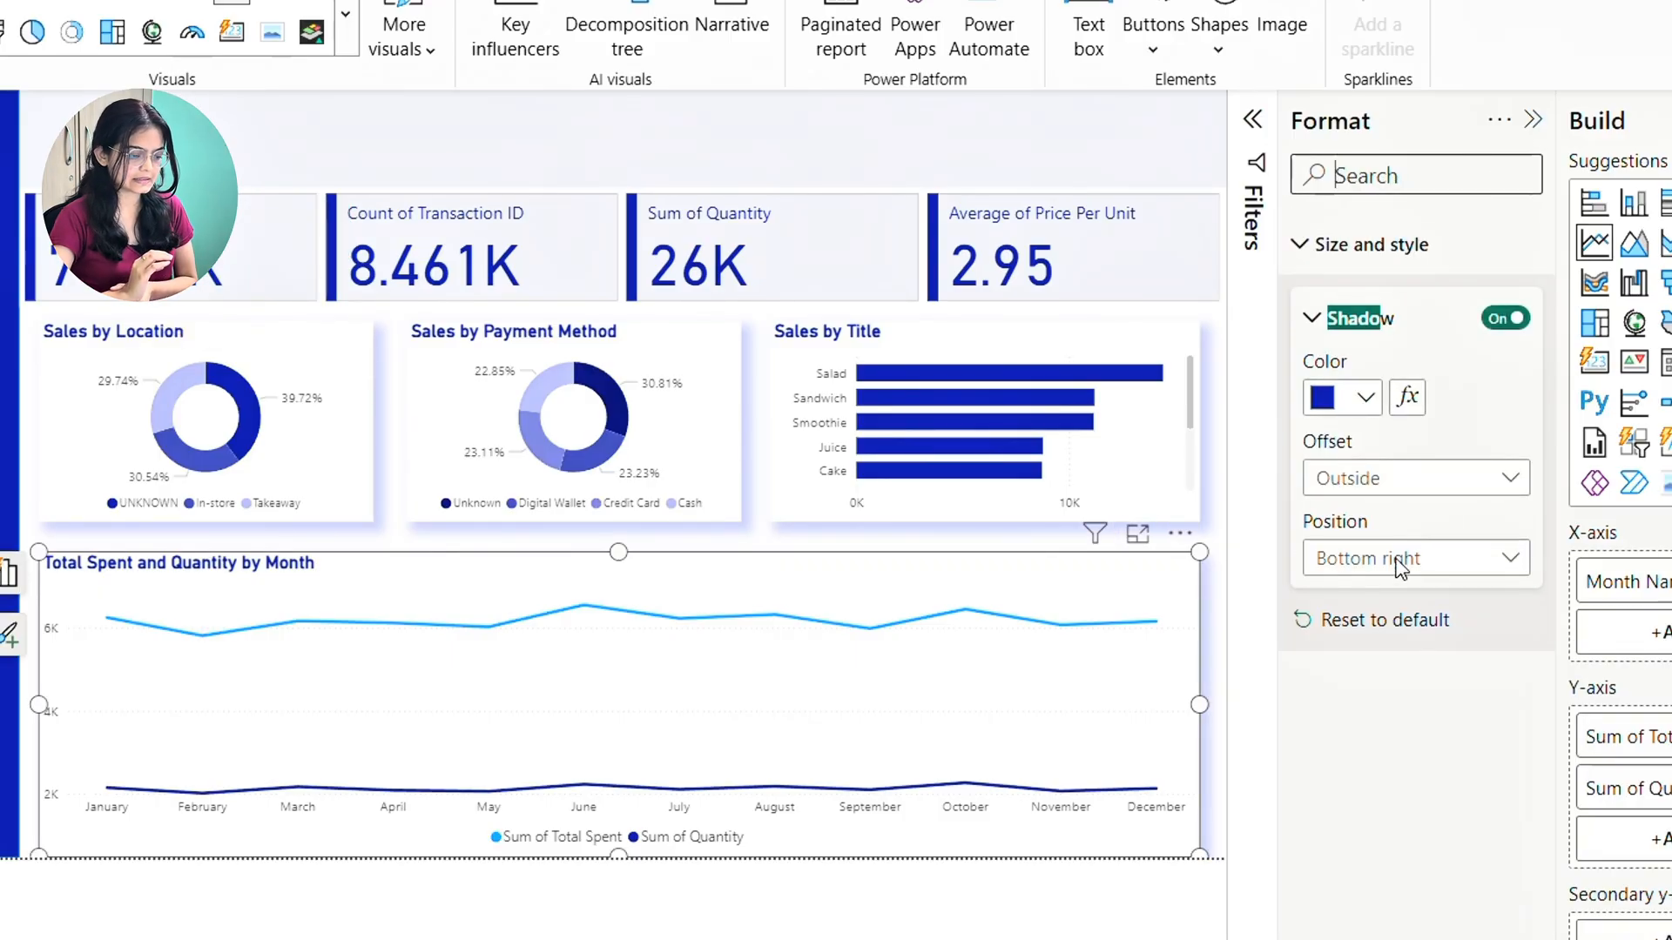
scroll(1392, 709, down, 5)
scroll(1393, 739, down, 5)
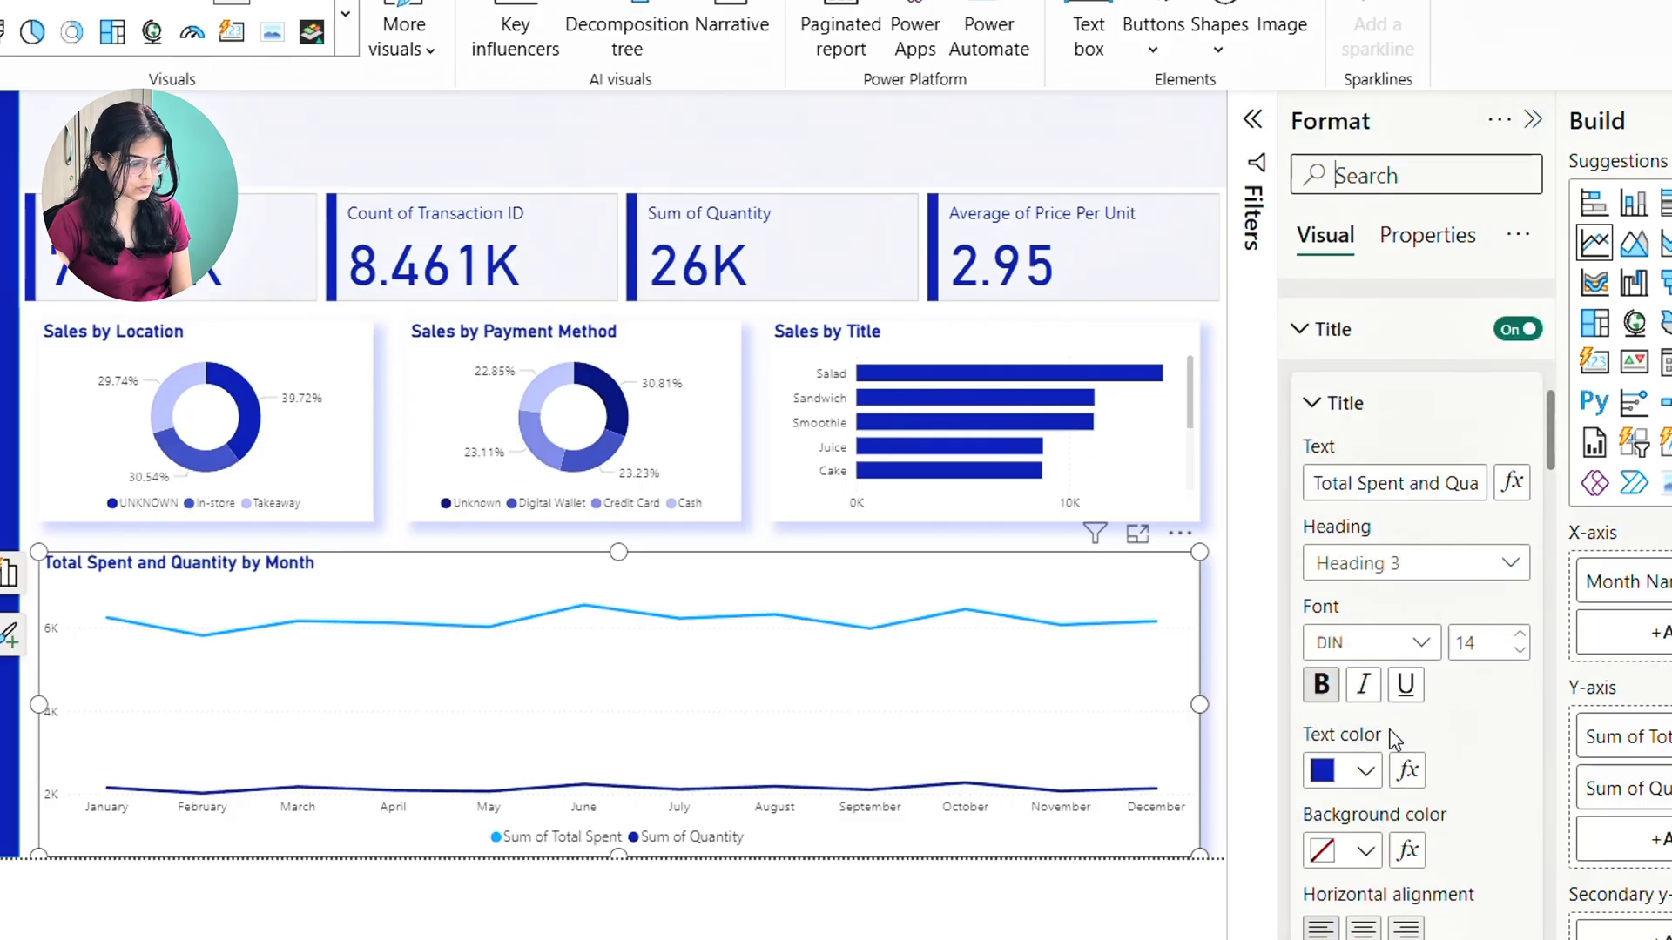
scroll(1459, 746, down, 10)
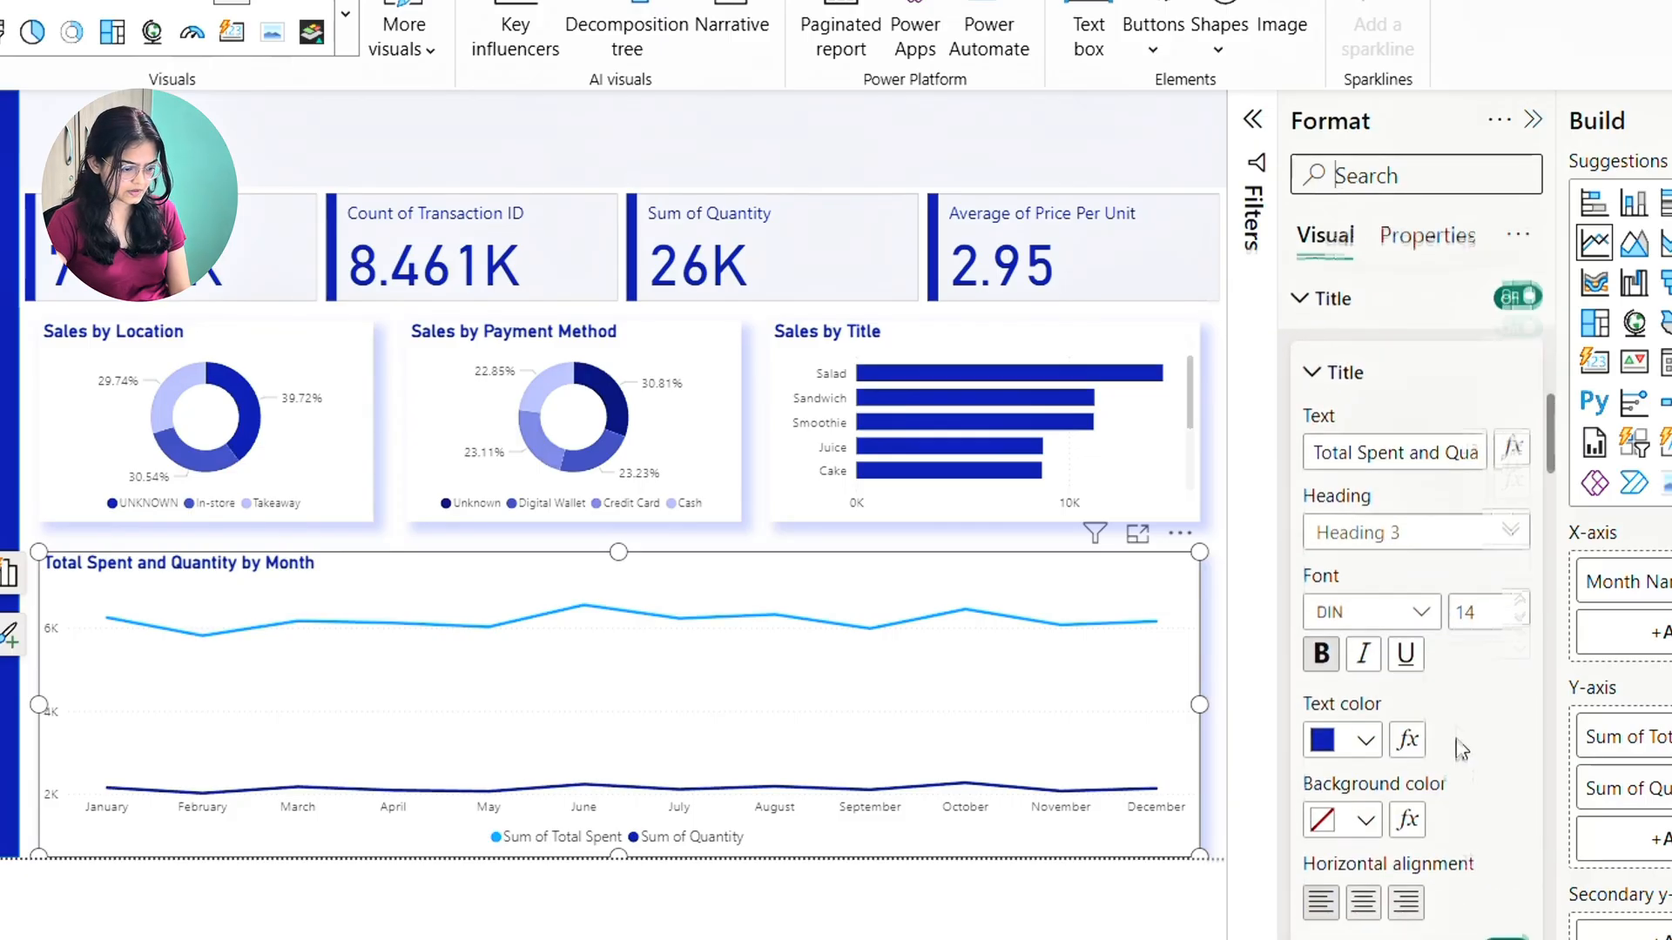
scroll(1459, 746, down, 6)
click(1455, 749)
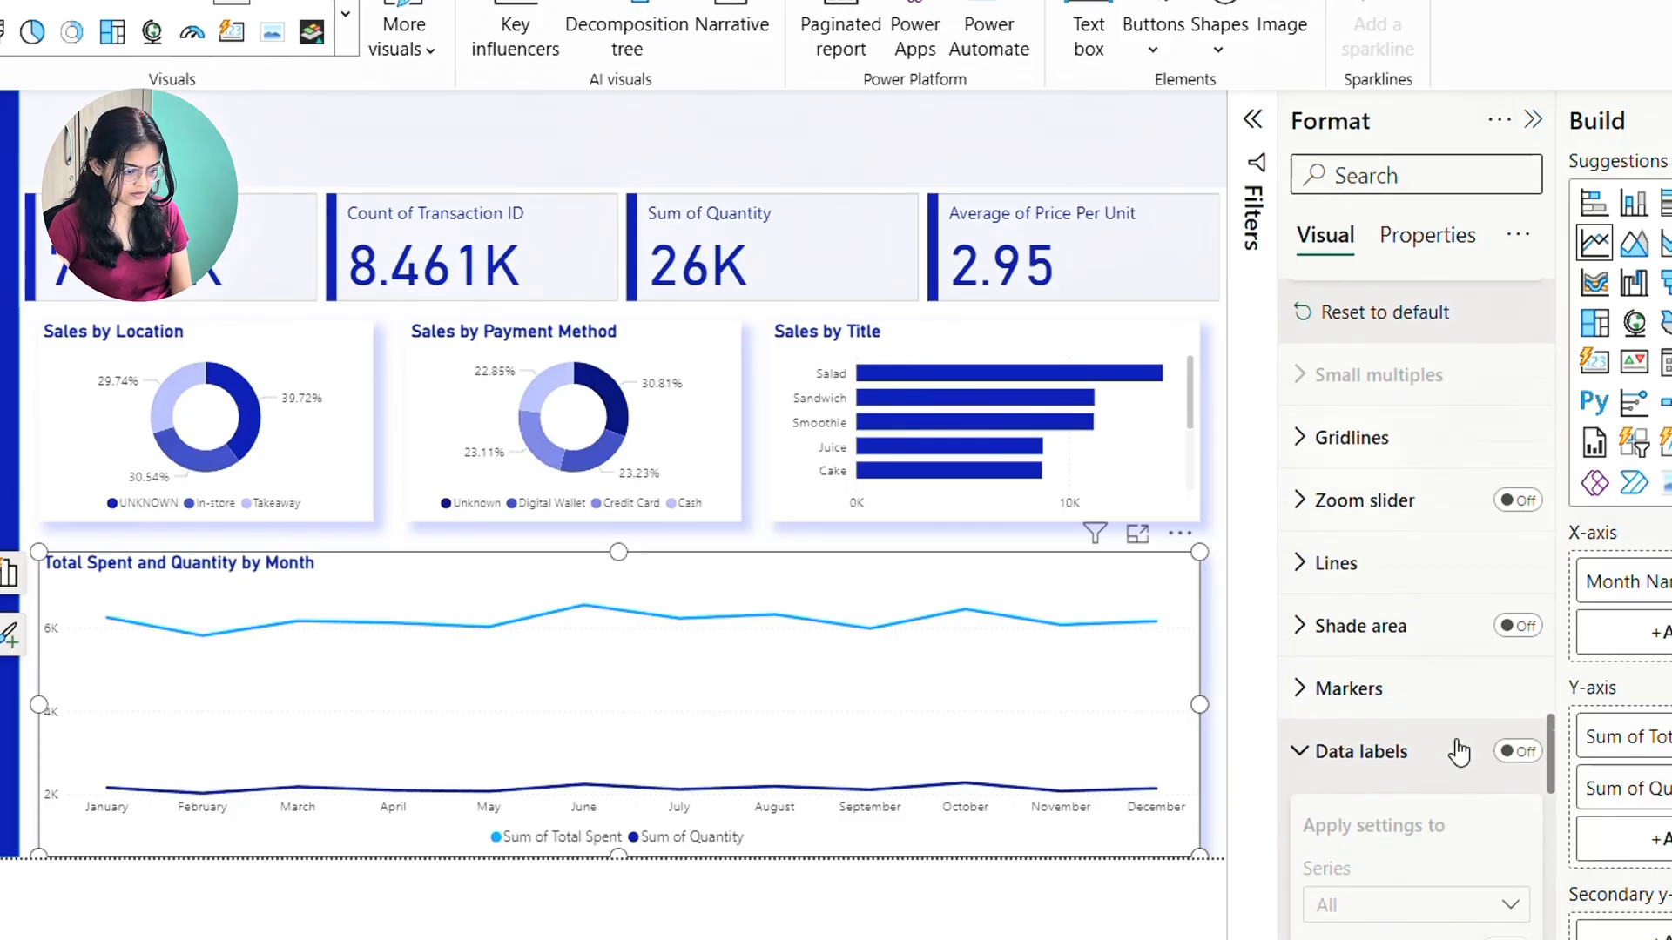
scroll(1455, 750, down, 2)
click(1516, 599)
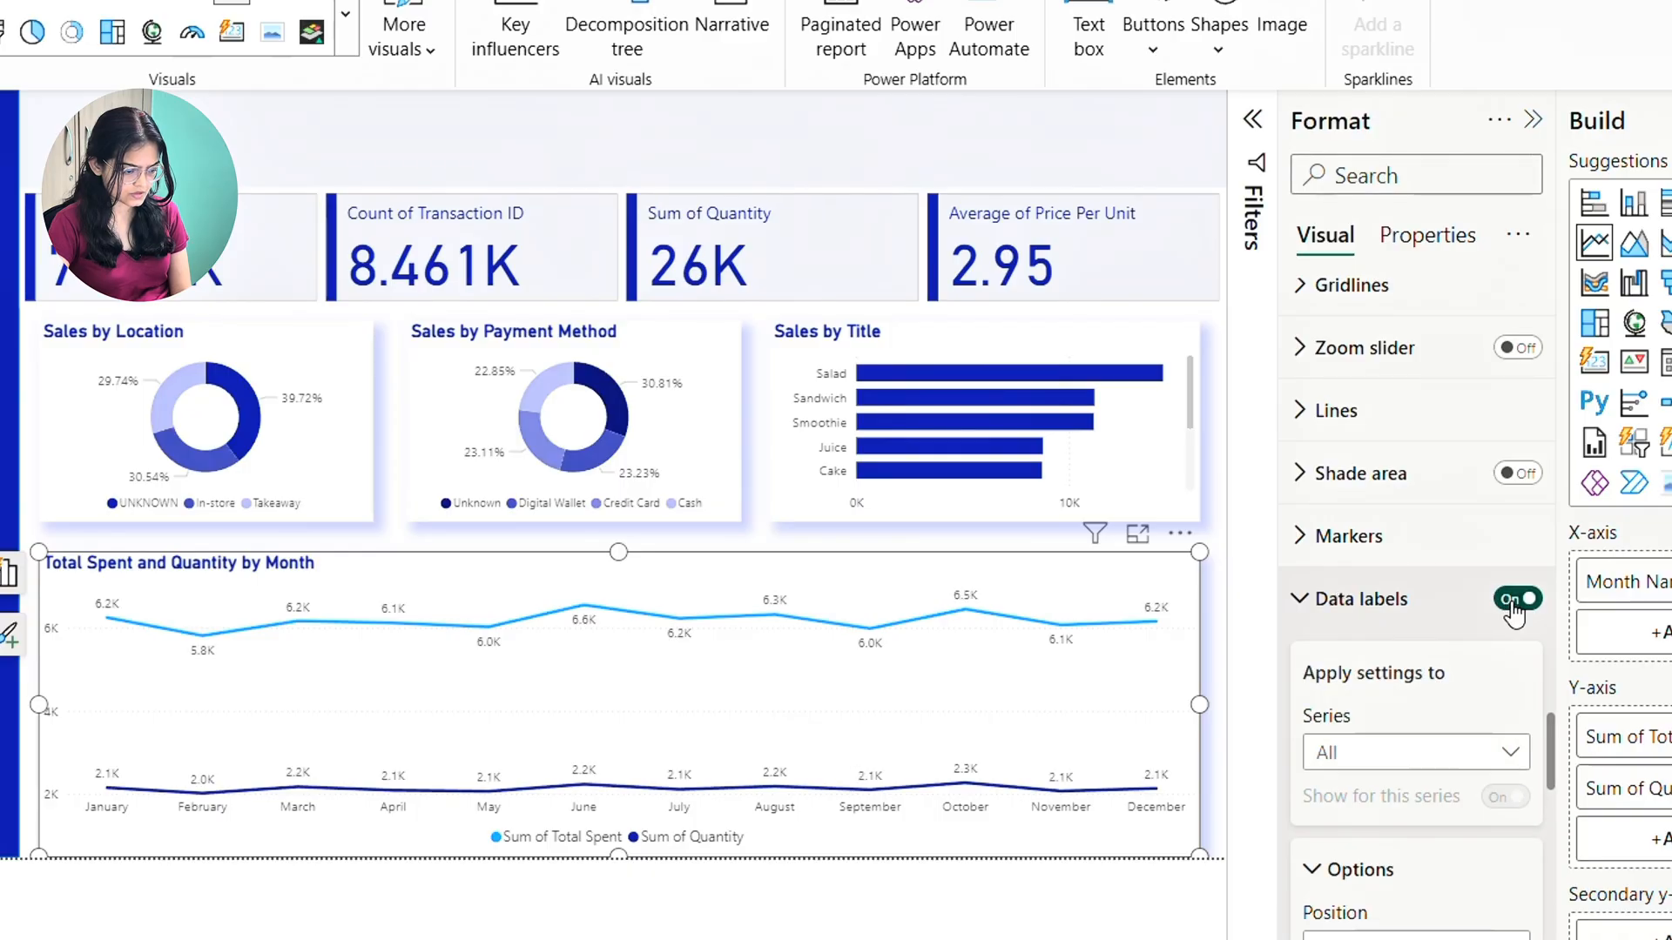
scroll(1507, 600, down, 3)
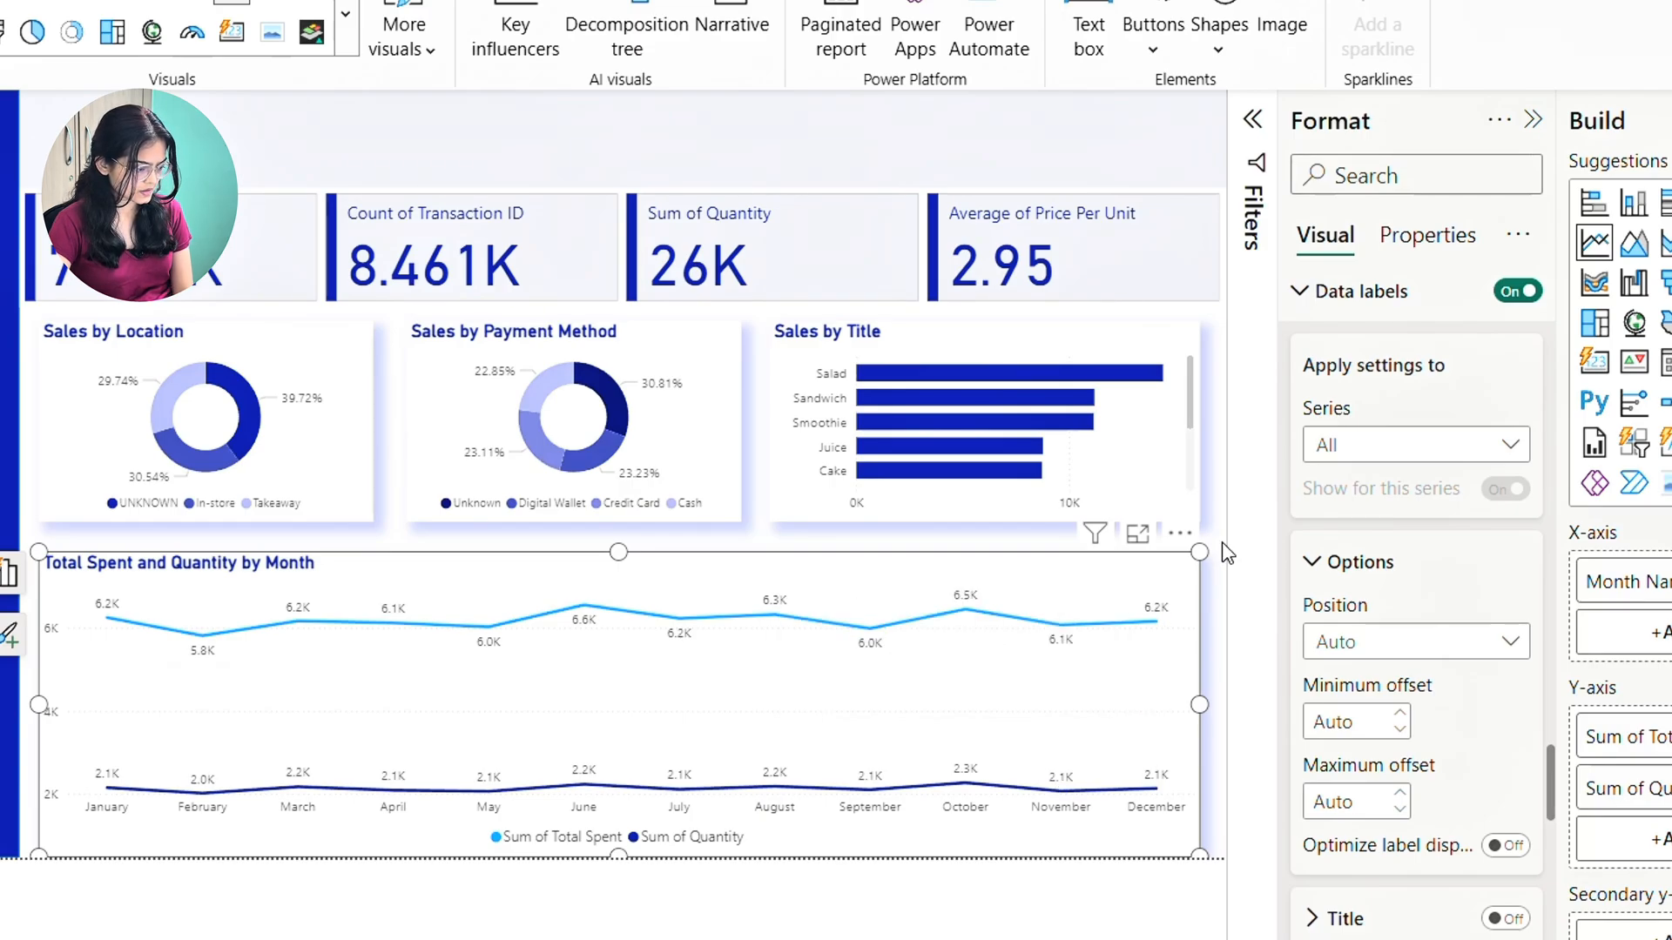
Turn on data labels for the "Sales by Title" bar chart and set their position to Inside end
click(1194, 333)
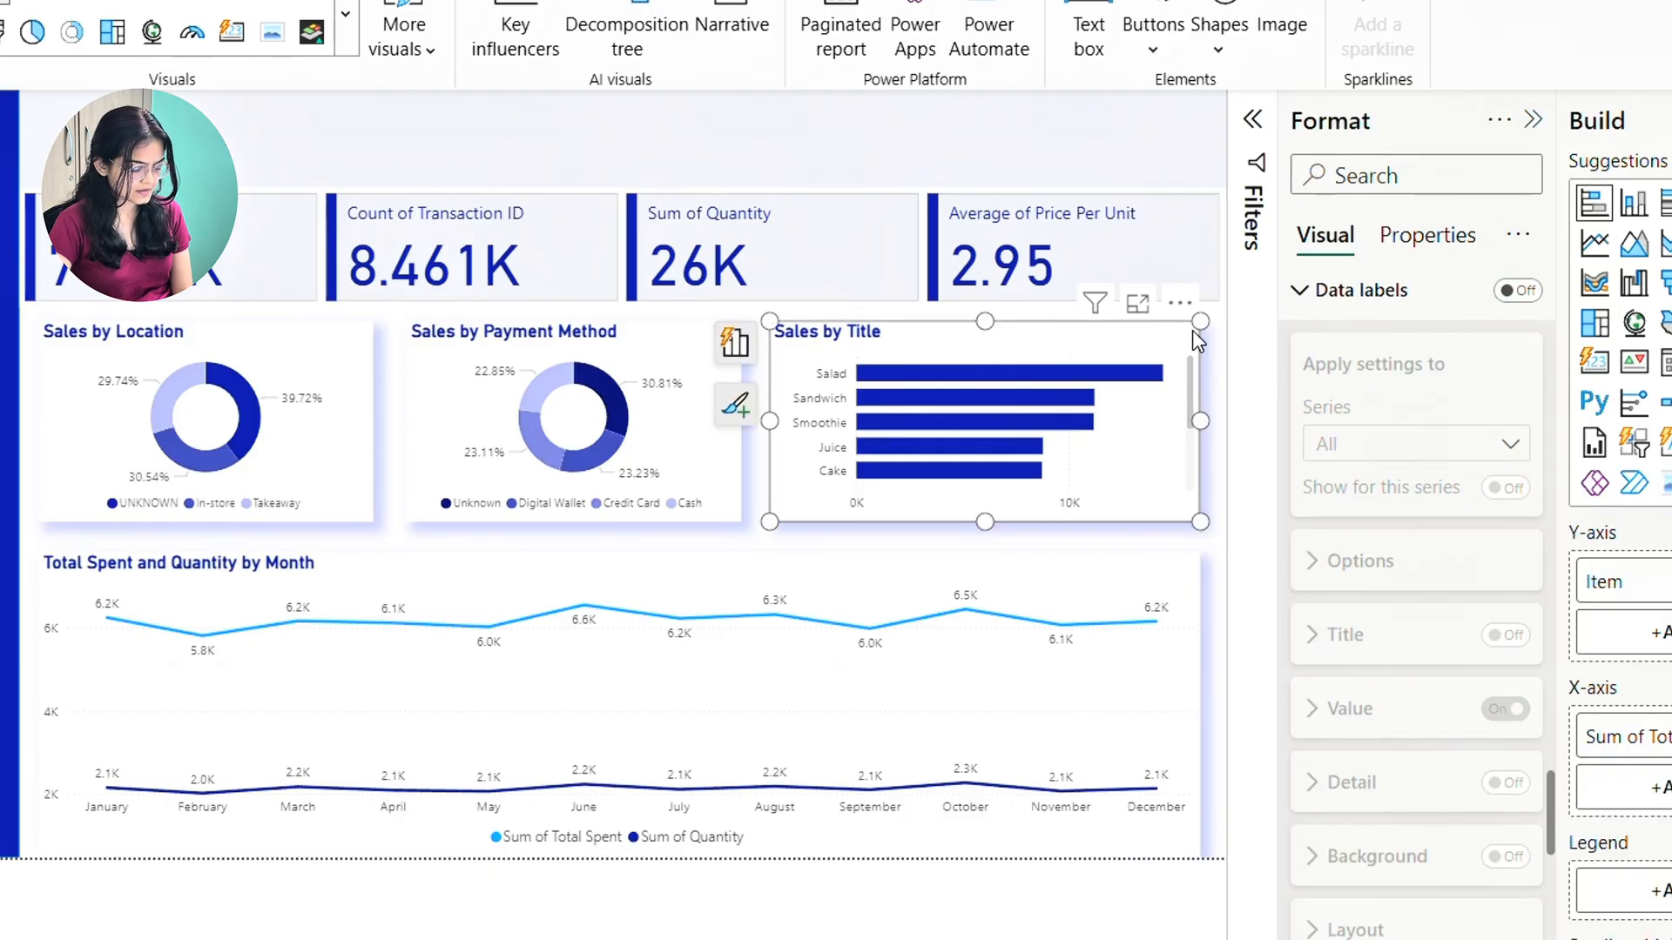
scroll(1414, 392, up, 2)
click(1514, 445)
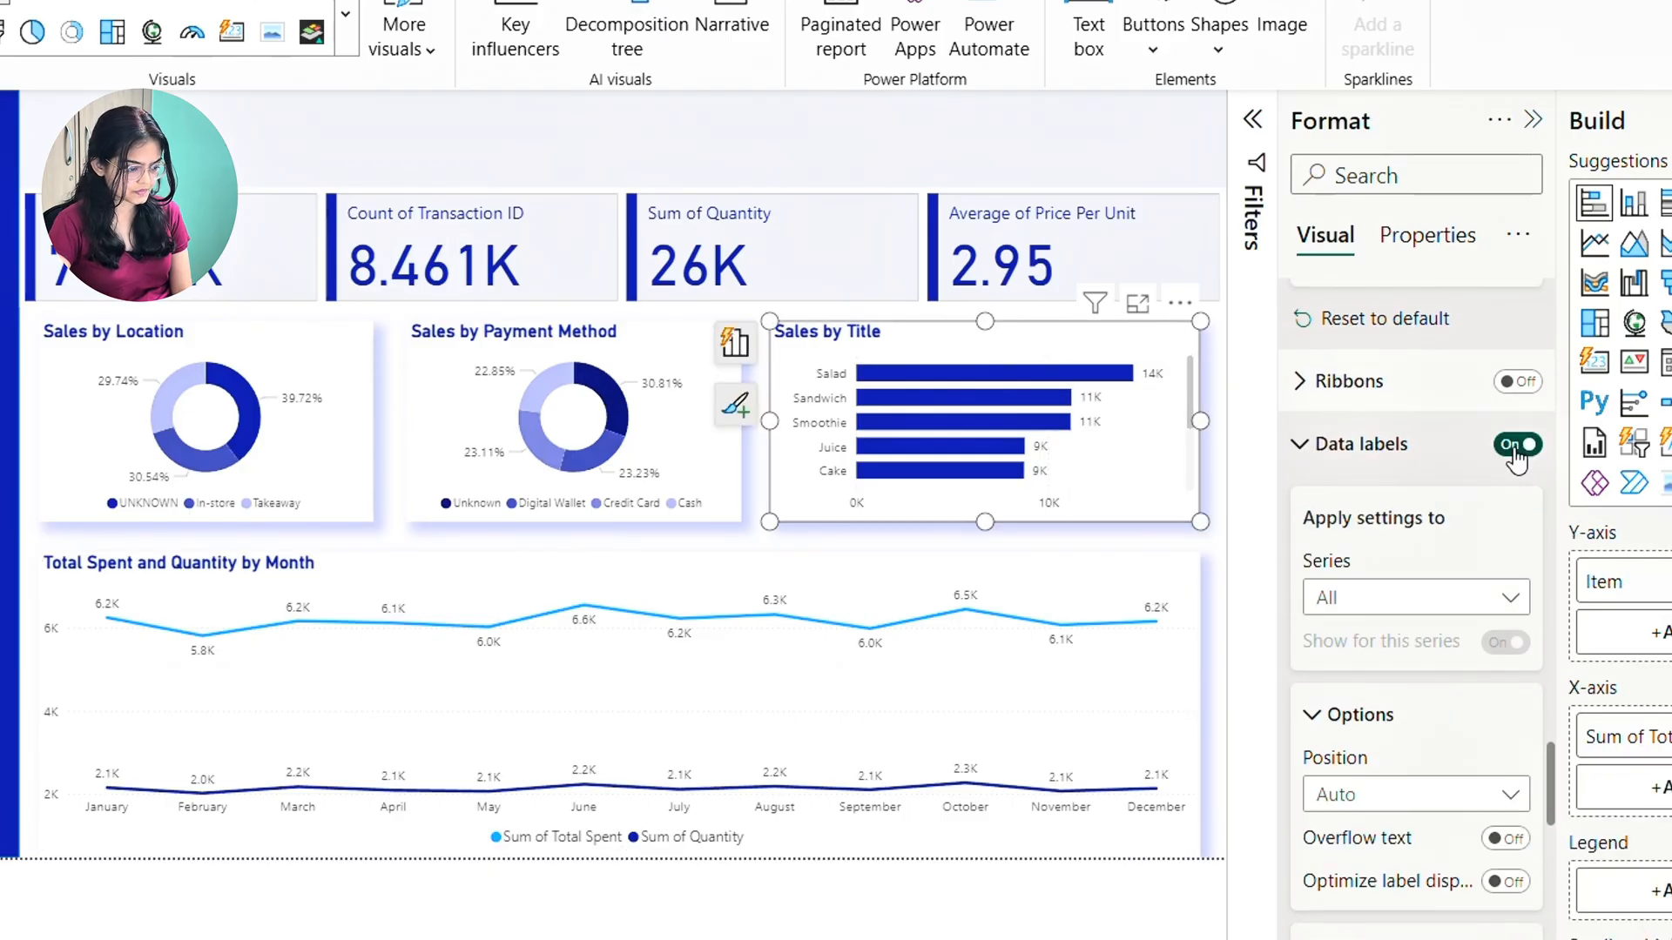
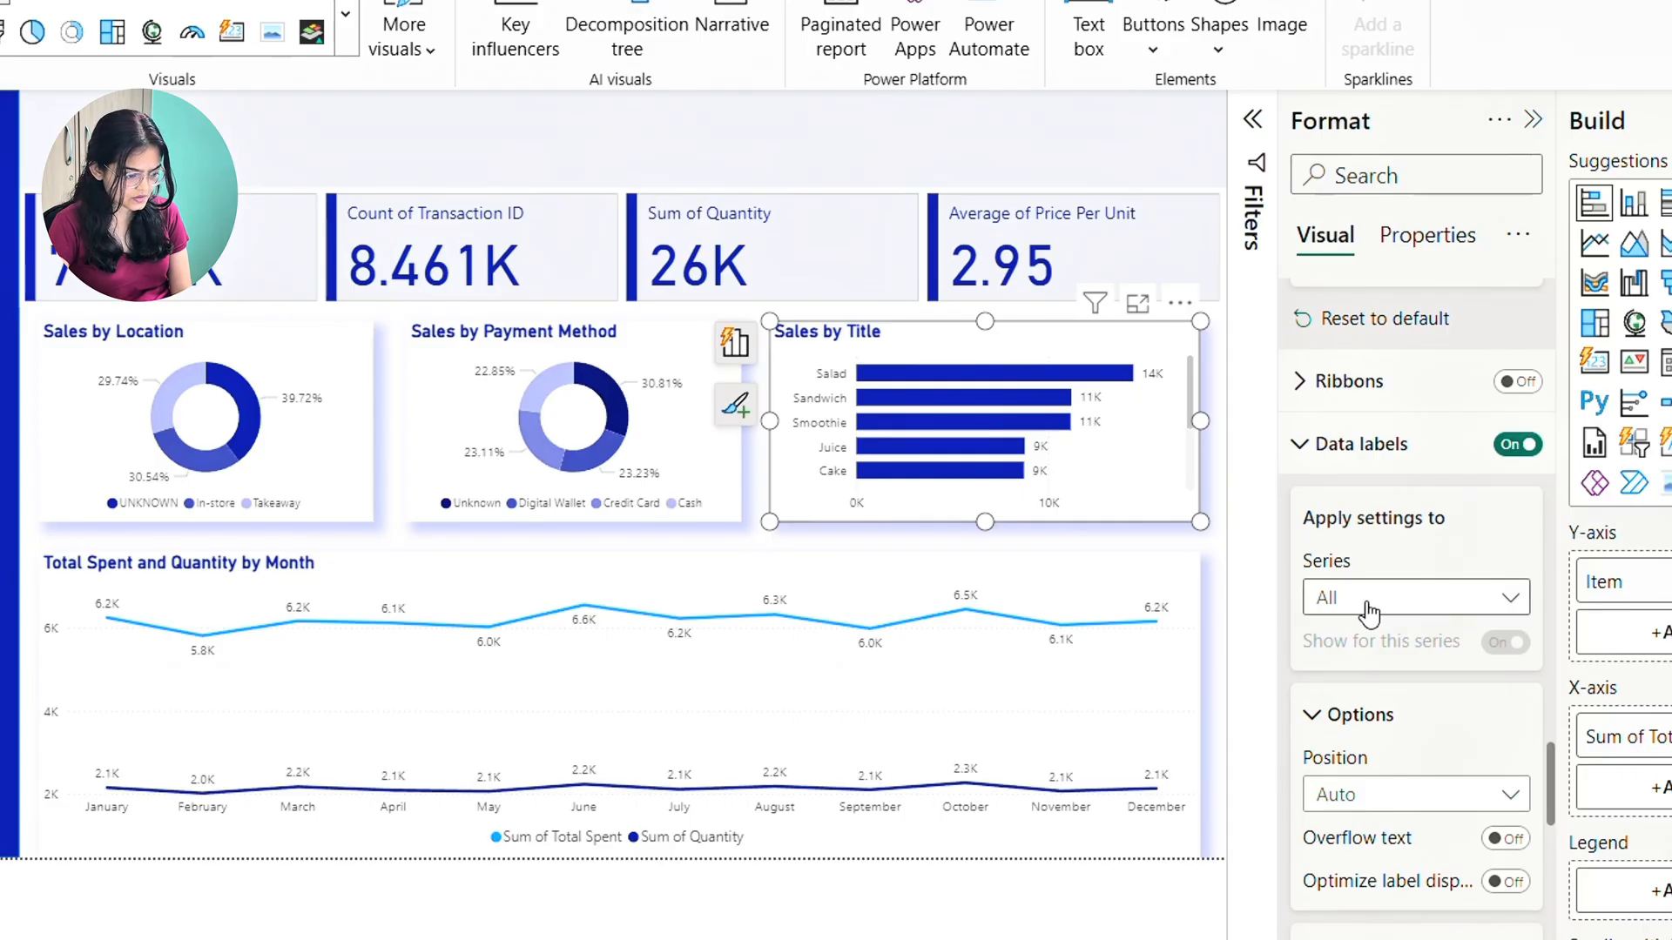
click(1361, 800)
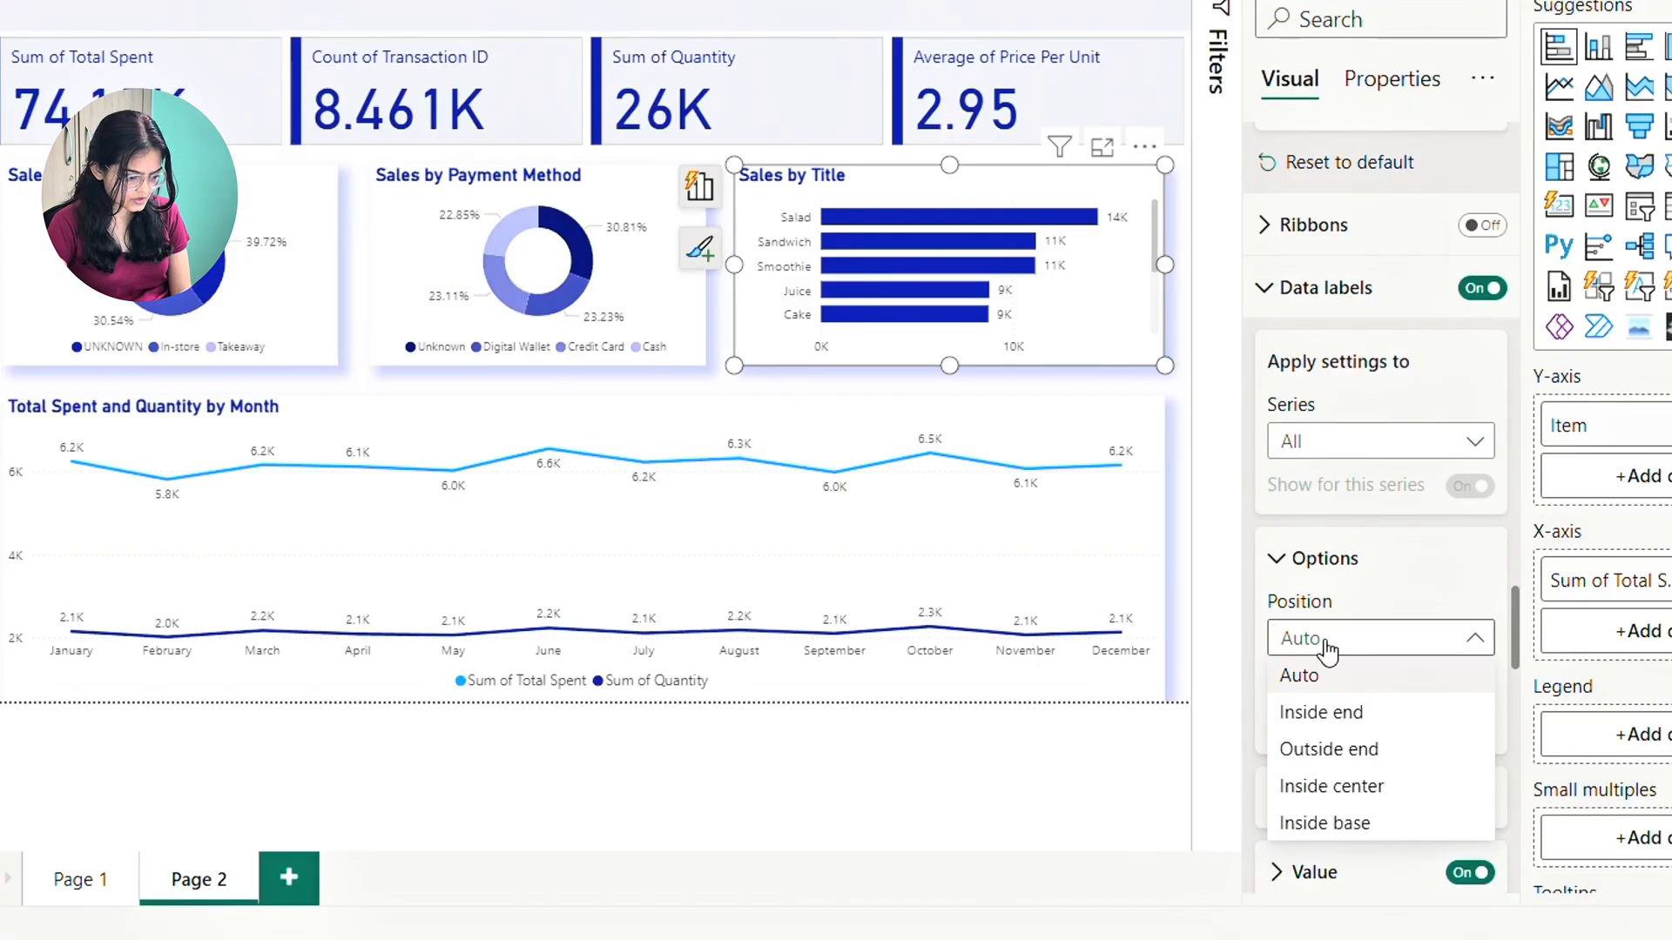
click(1323, 714)
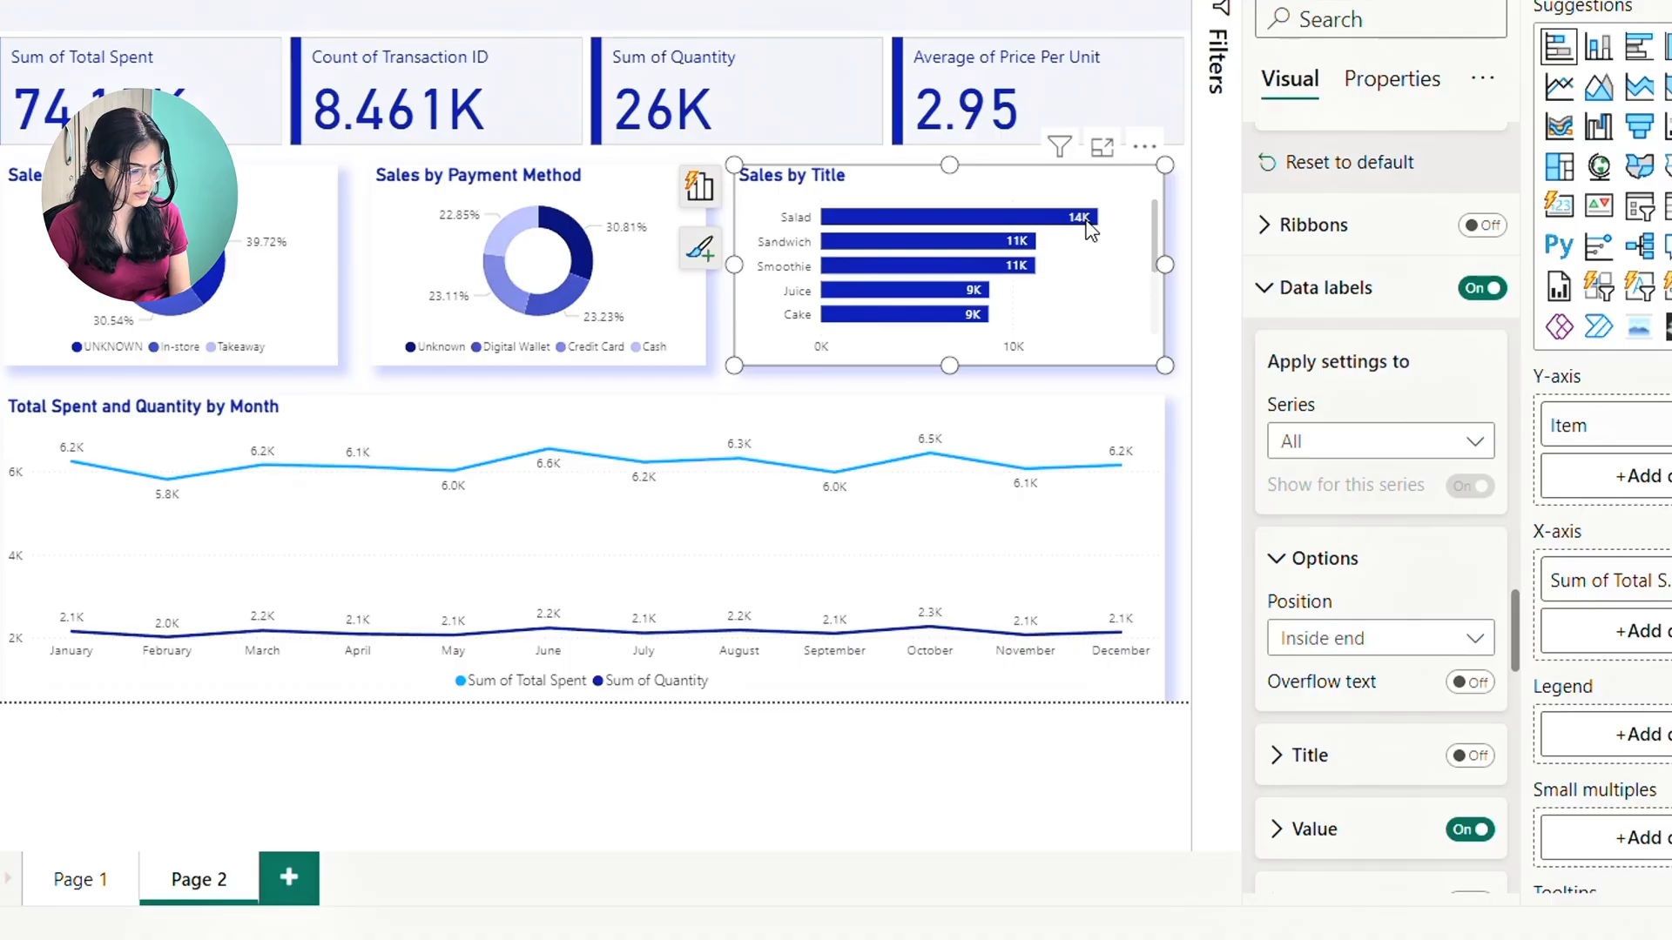
mouse_move(1077, 226)
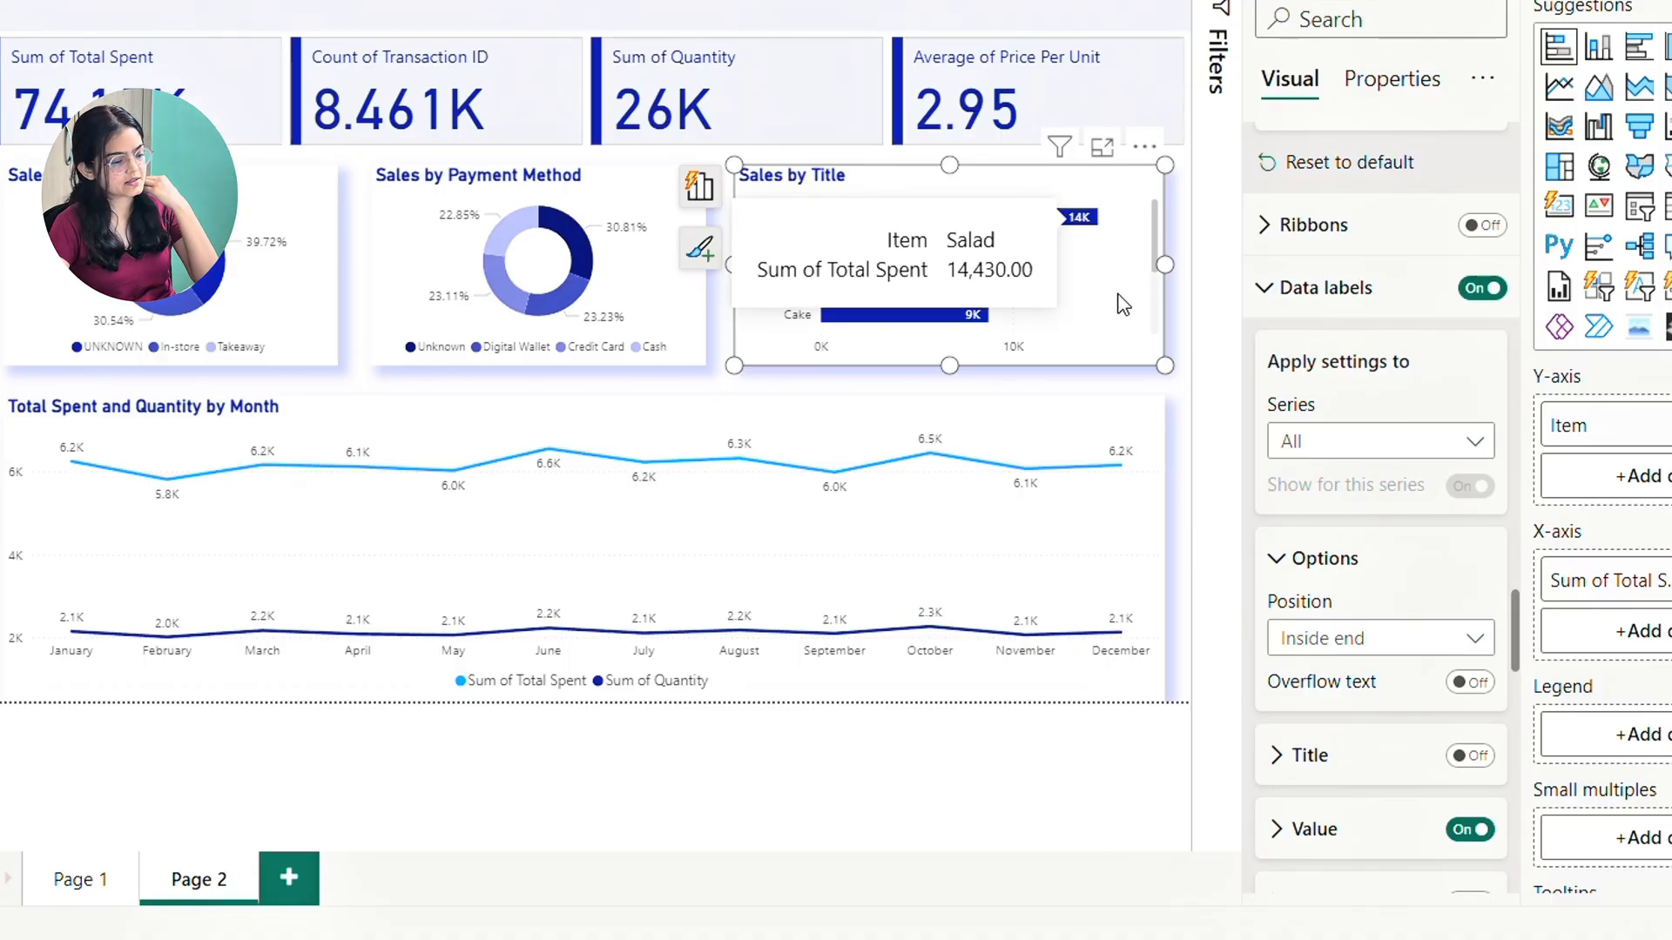
click(1186, 290)
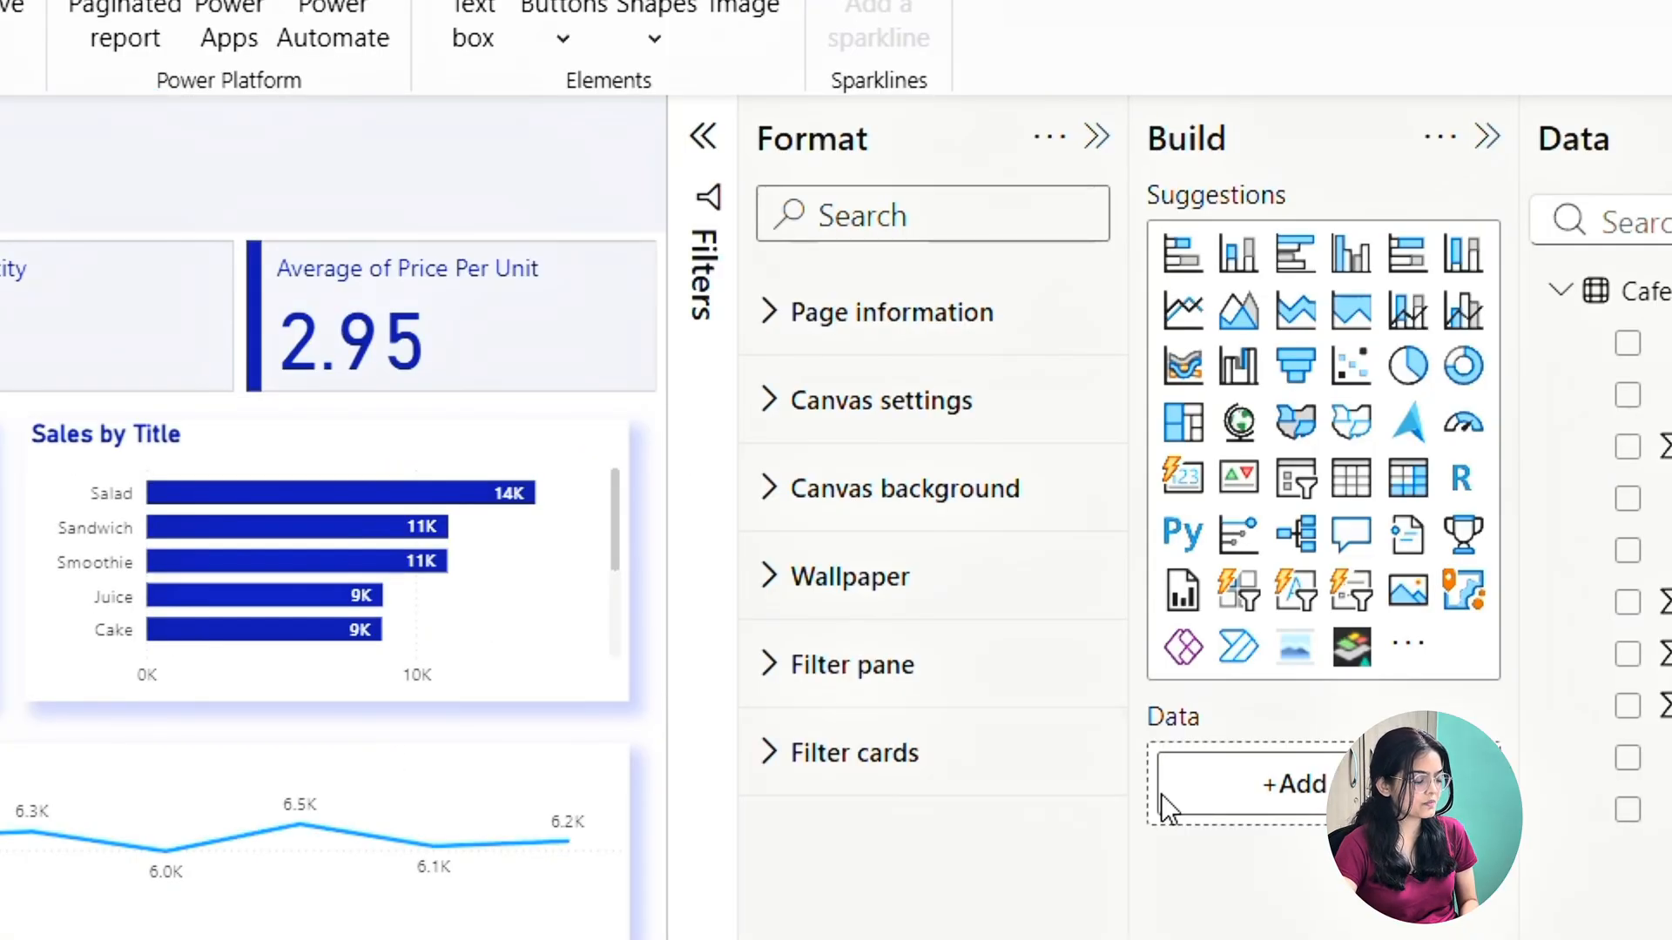
Insert a Payment Method slicer over the blue sidebar, 204 wide and 119 high, at horizontal 10 and vertical 191
click(1301, 487)
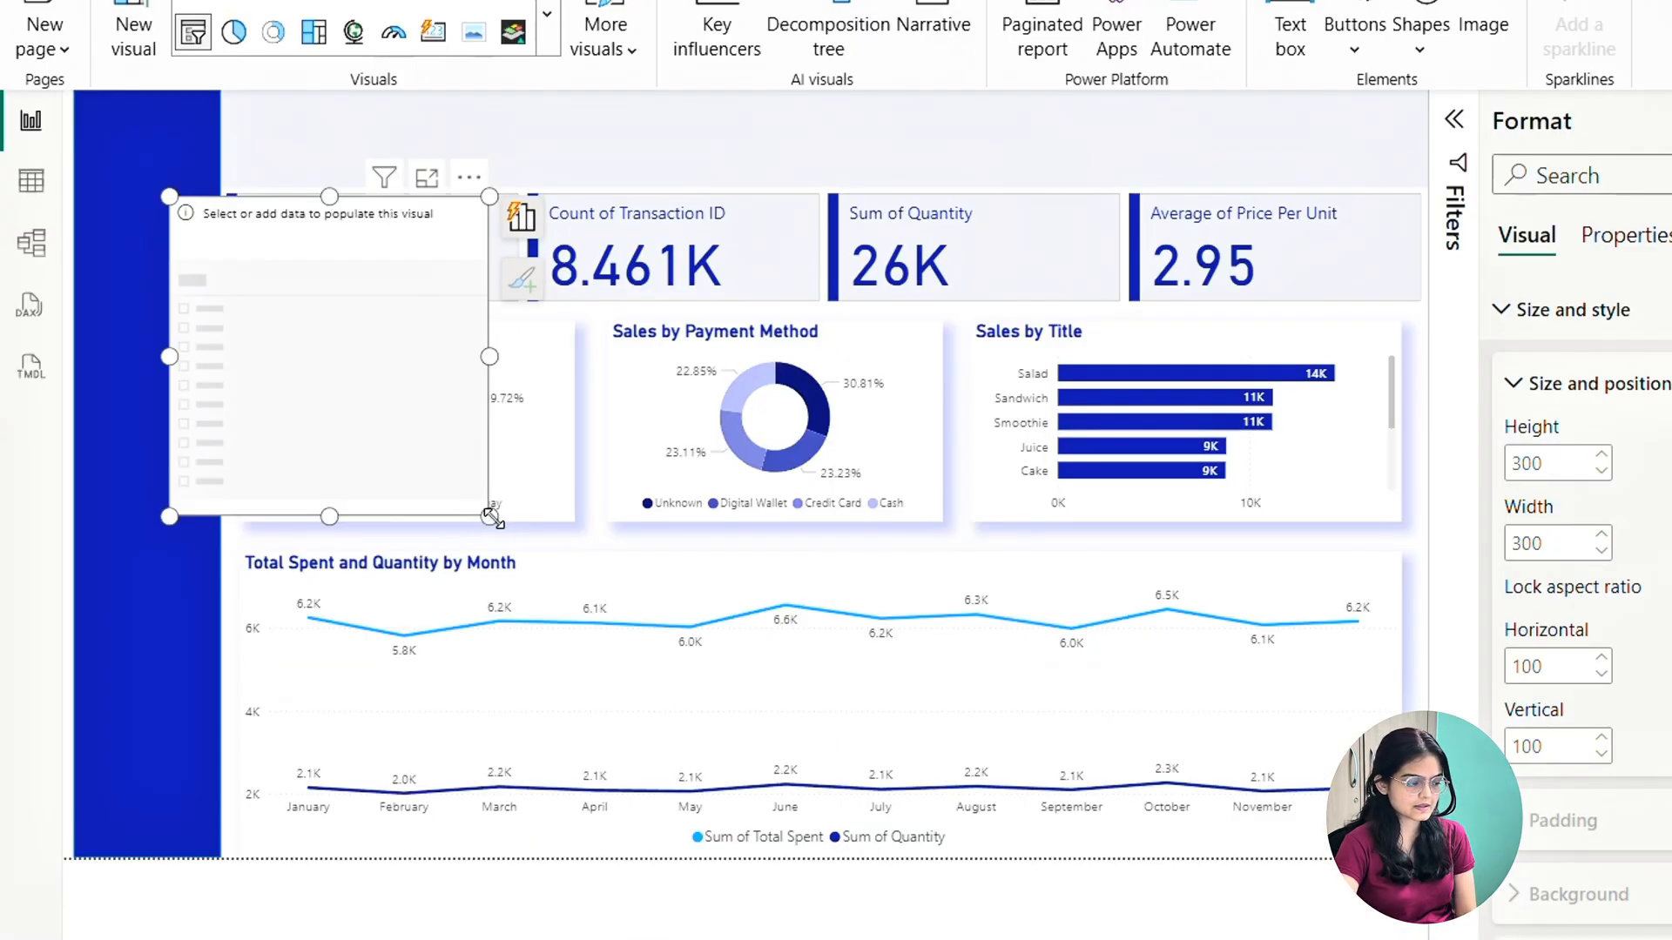
drag(494, 519, 392, 291)
drag(345, 235, 256, 342)
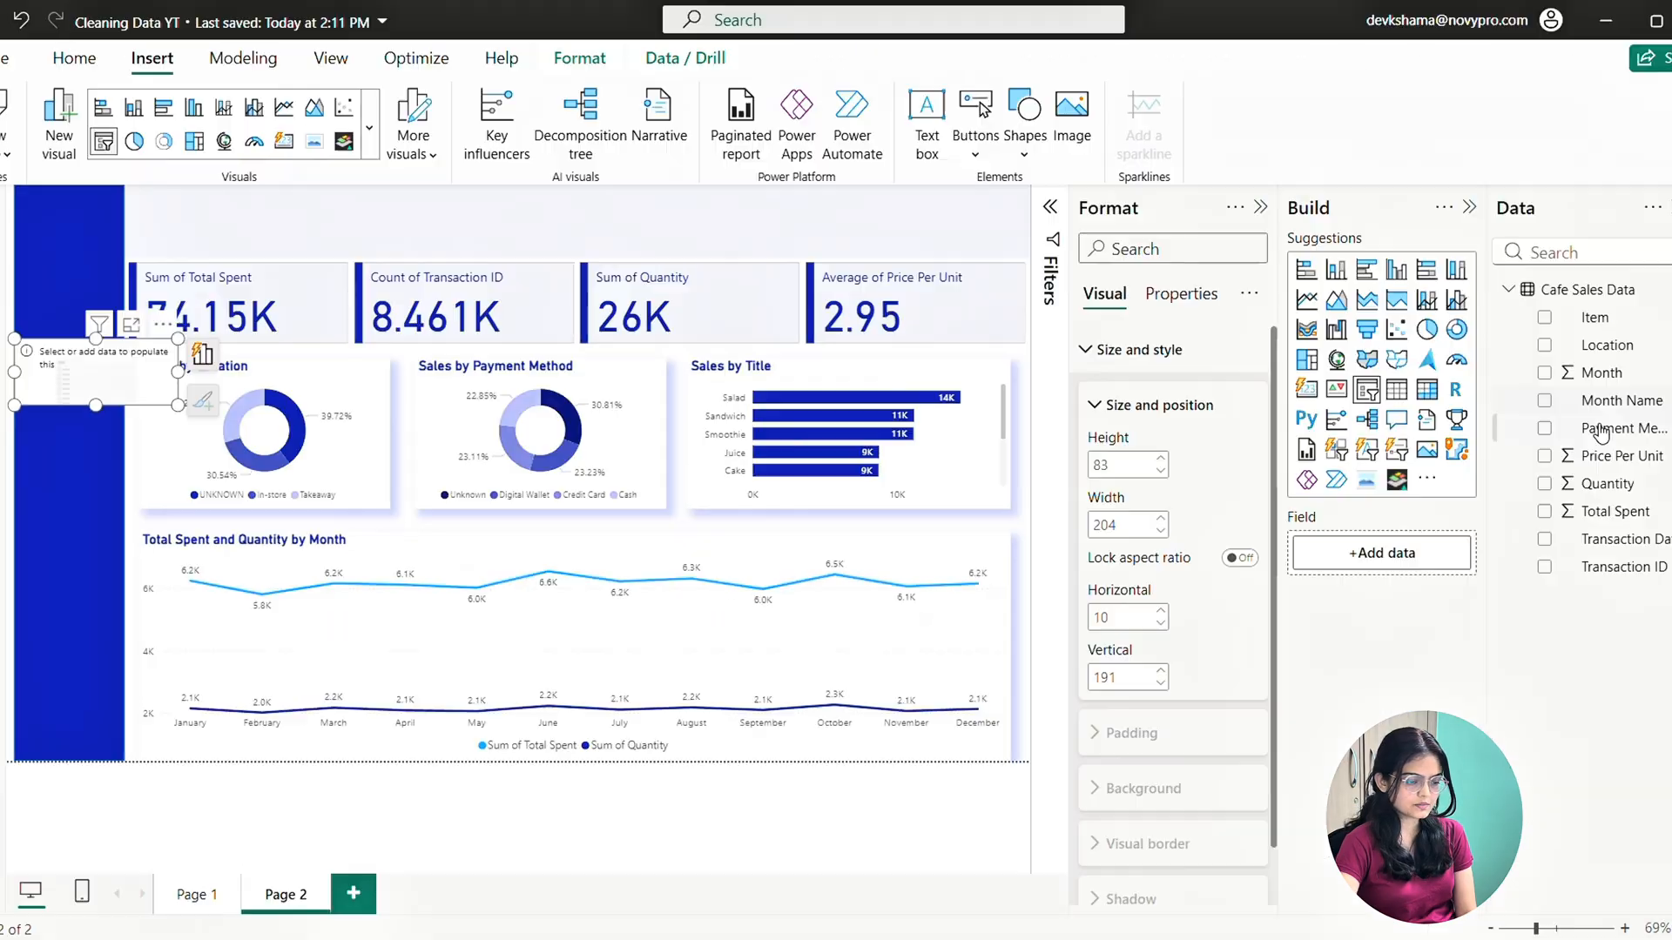
drag(1605, 428, 1391, 565)
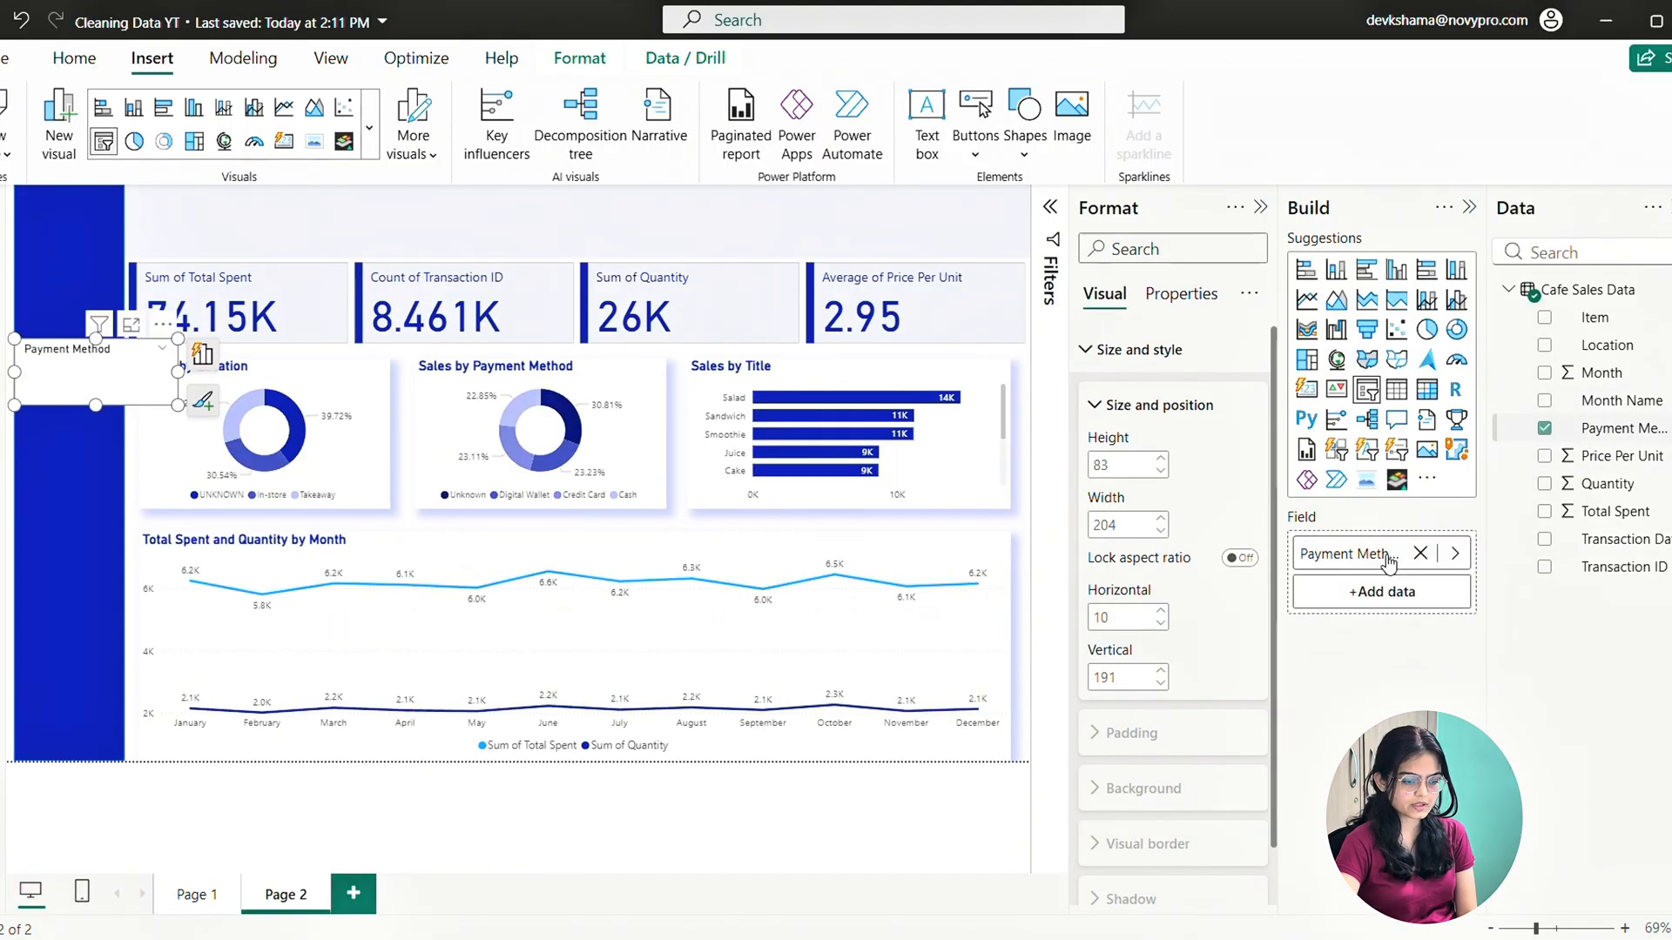
mouse_move(104, 414)
mouse_down()
mouse_move(76, 488)
mouse_move(79, 433)
mouse_up()
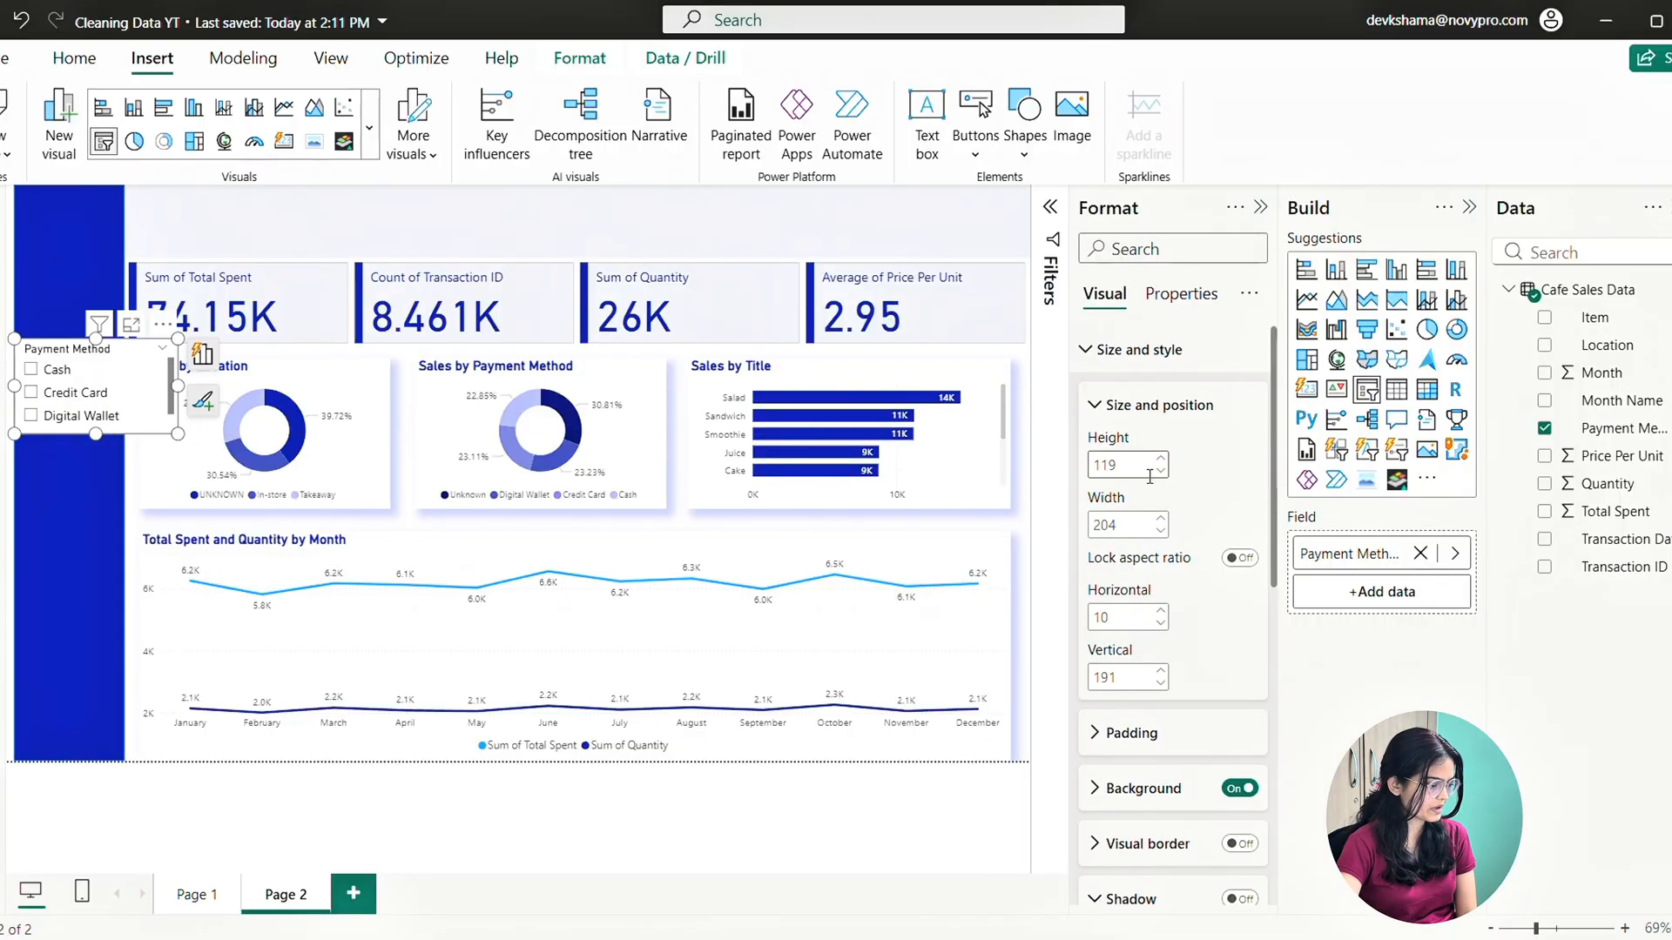
Try the Dropdown style on the Payment Method slicer, return it to Vertical list and fit its frame to the sidebar and all options
scroll(1145, 497, down, 4)
scroll(1137, 516, down, 4)
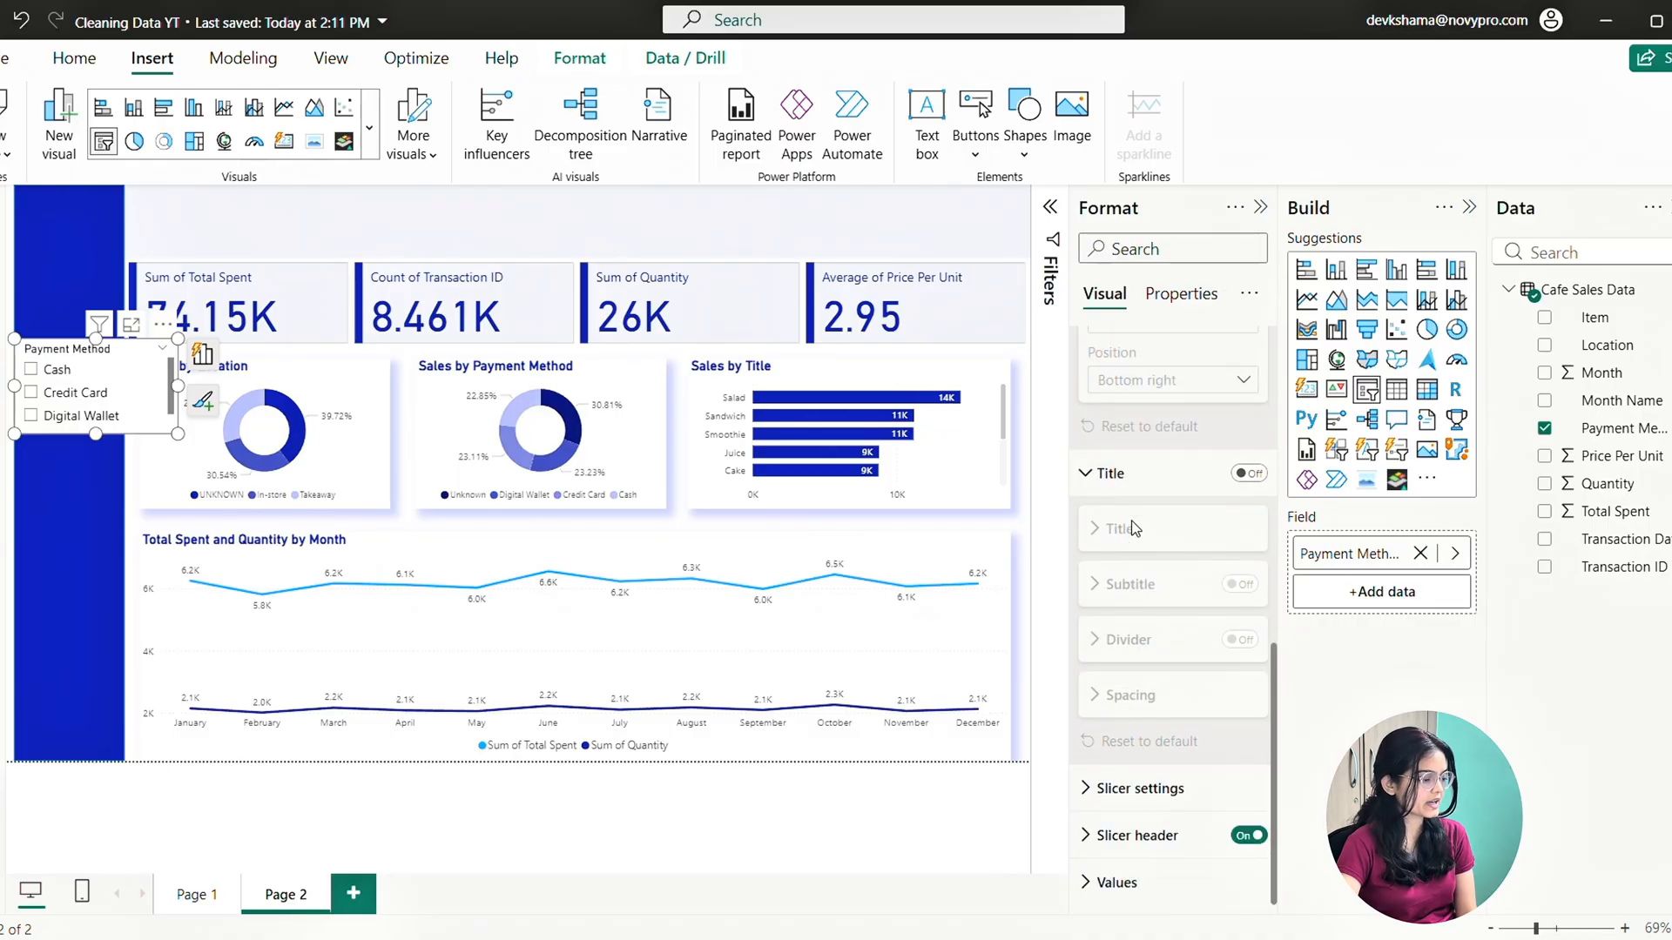
click(1138, 791)
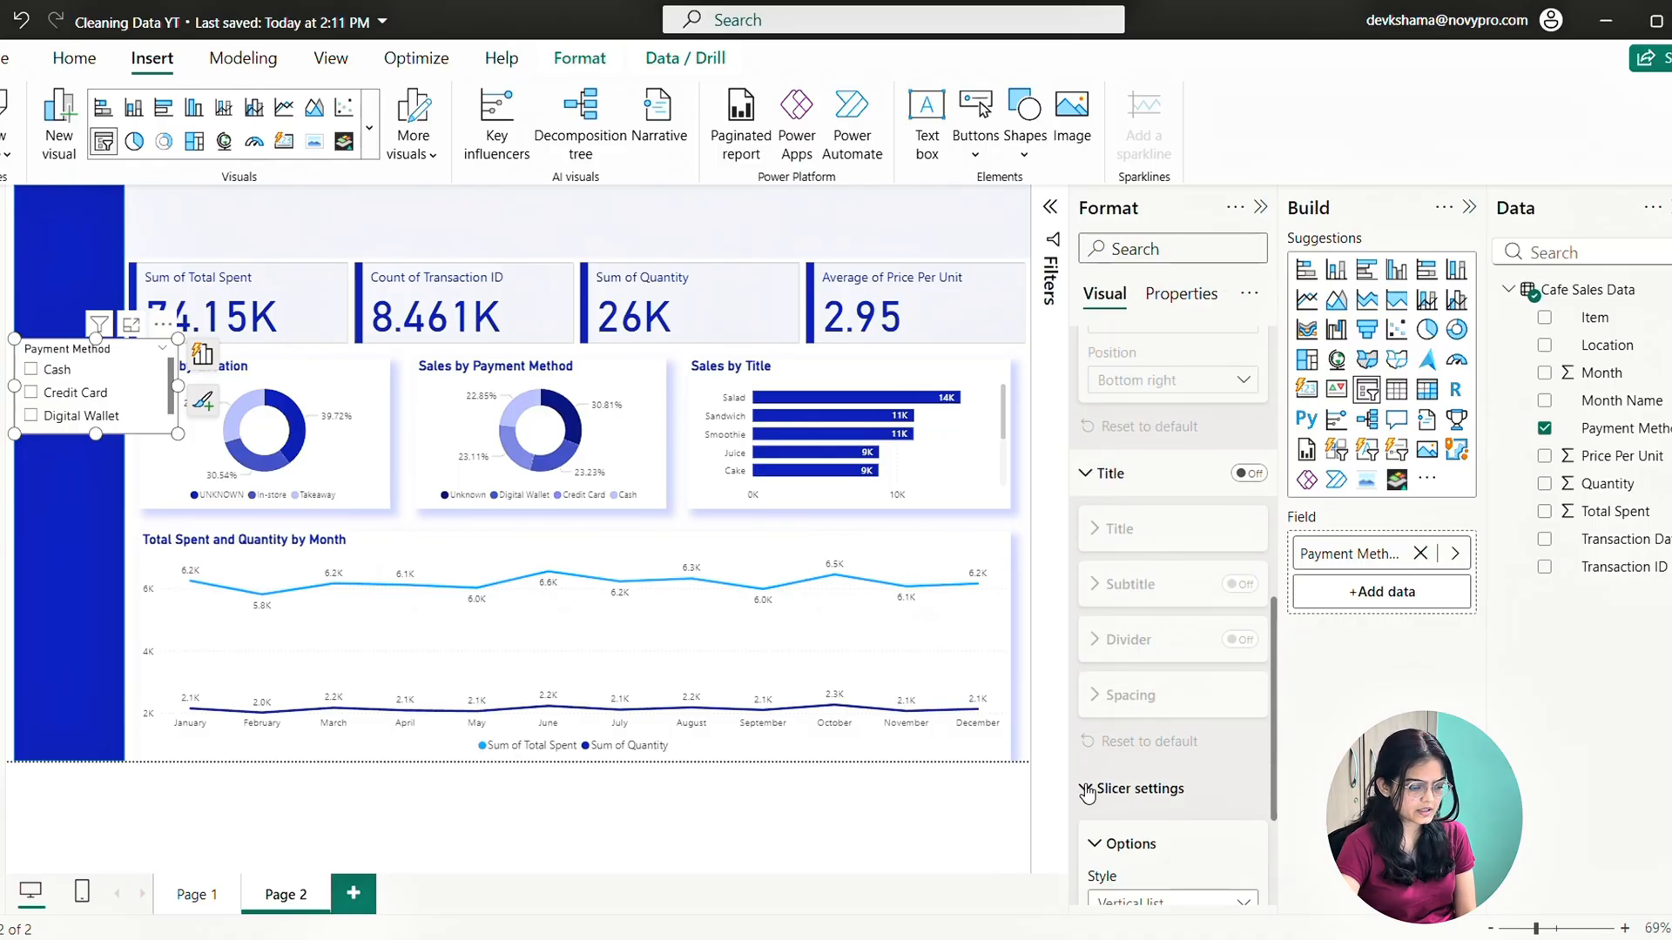
scroll(1139, 792, down, 3)
click(1154, 688)
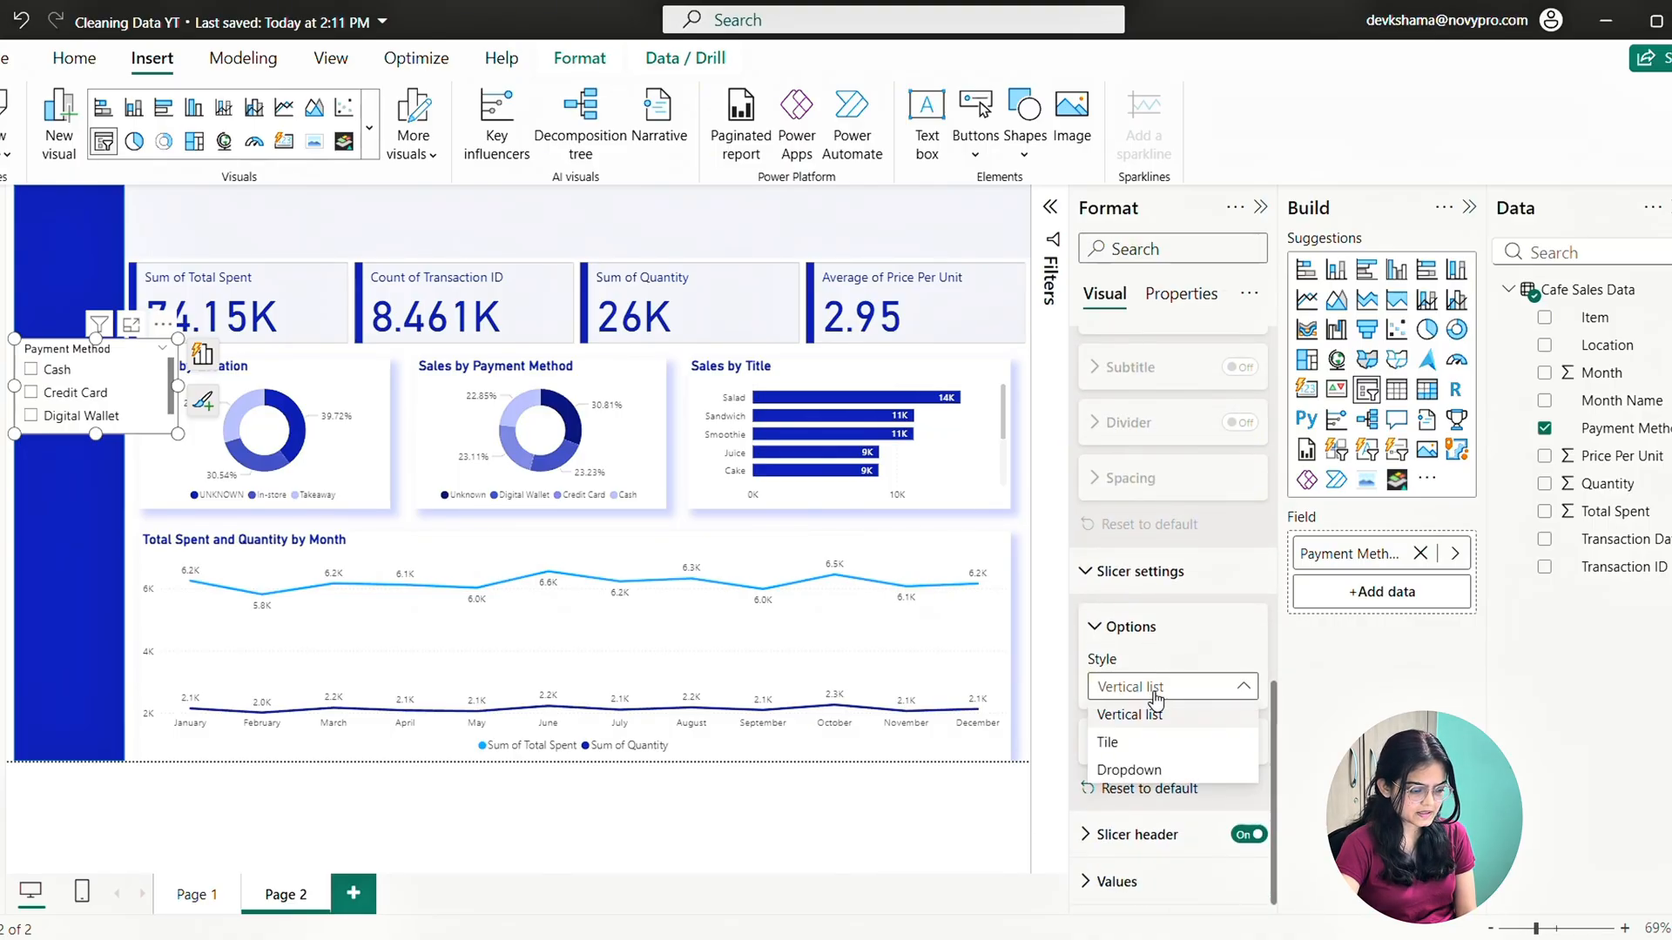
click(1124, 772)
click(1139, 688)
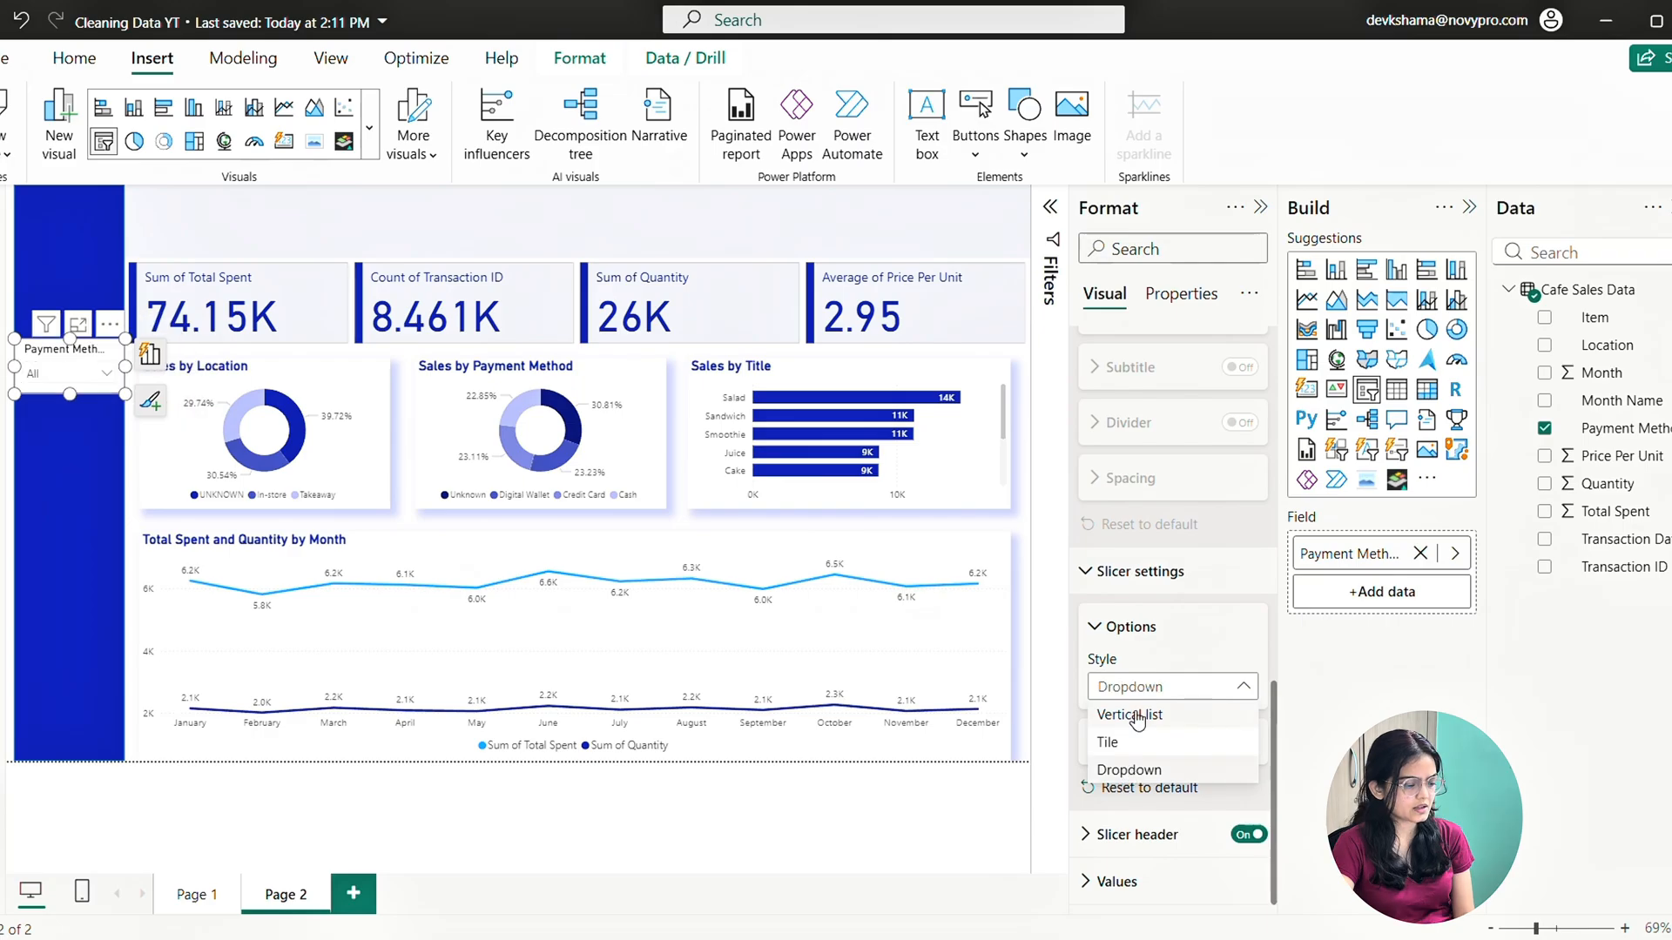
click(1138, 716)
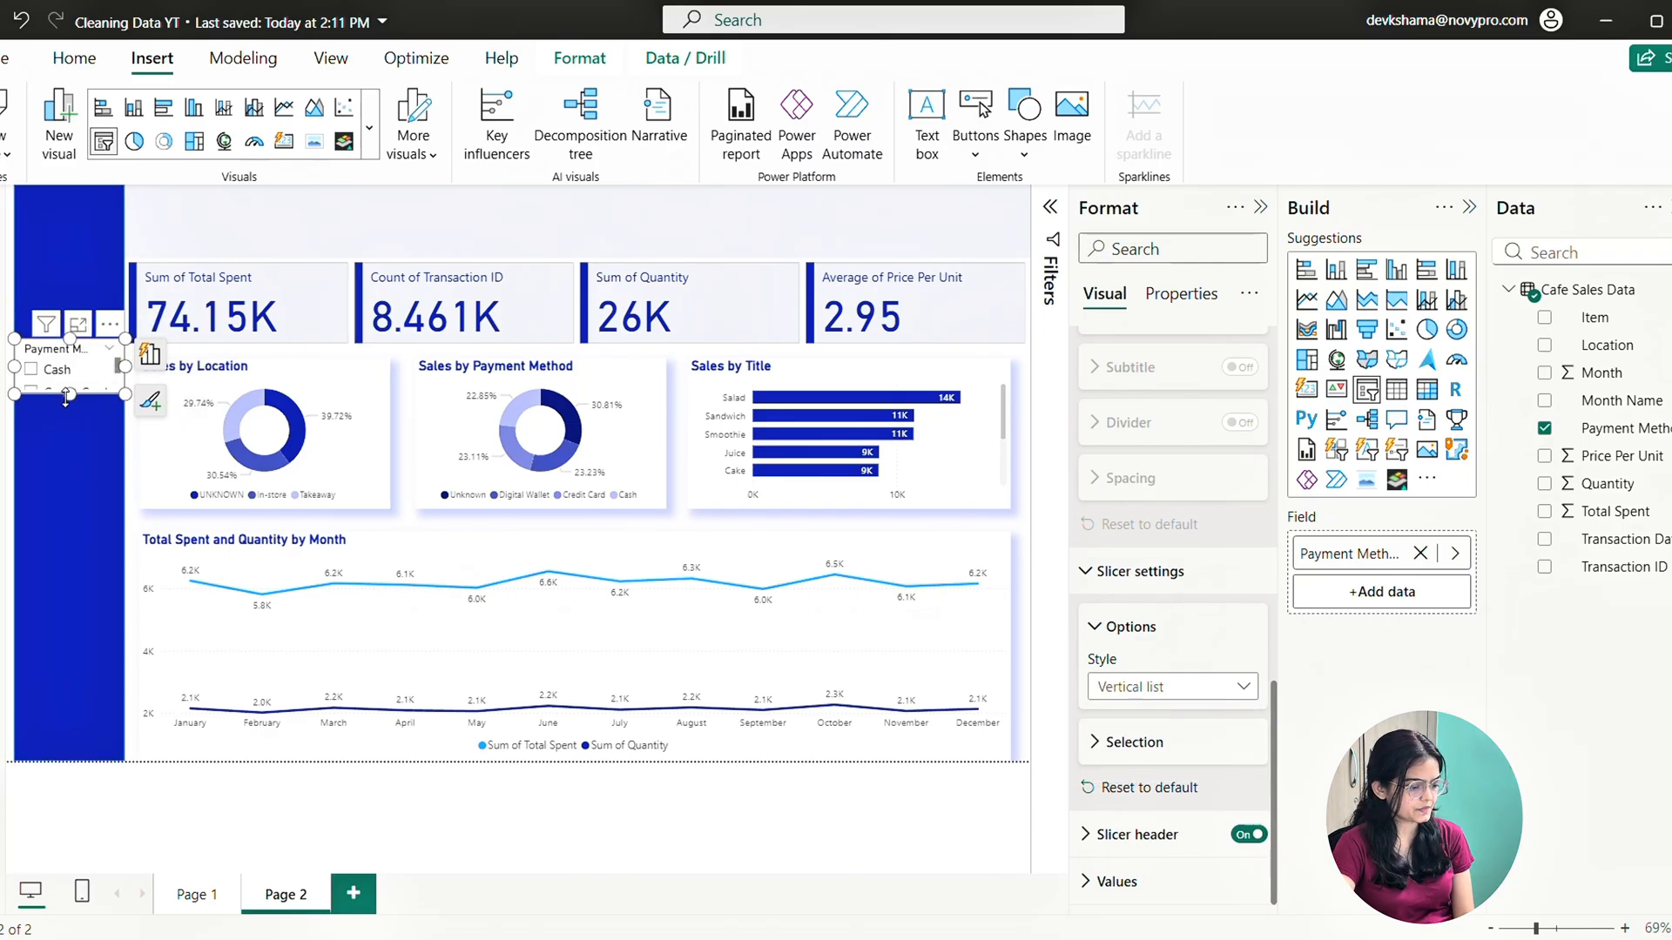
drag(67, 395, 53, 465)
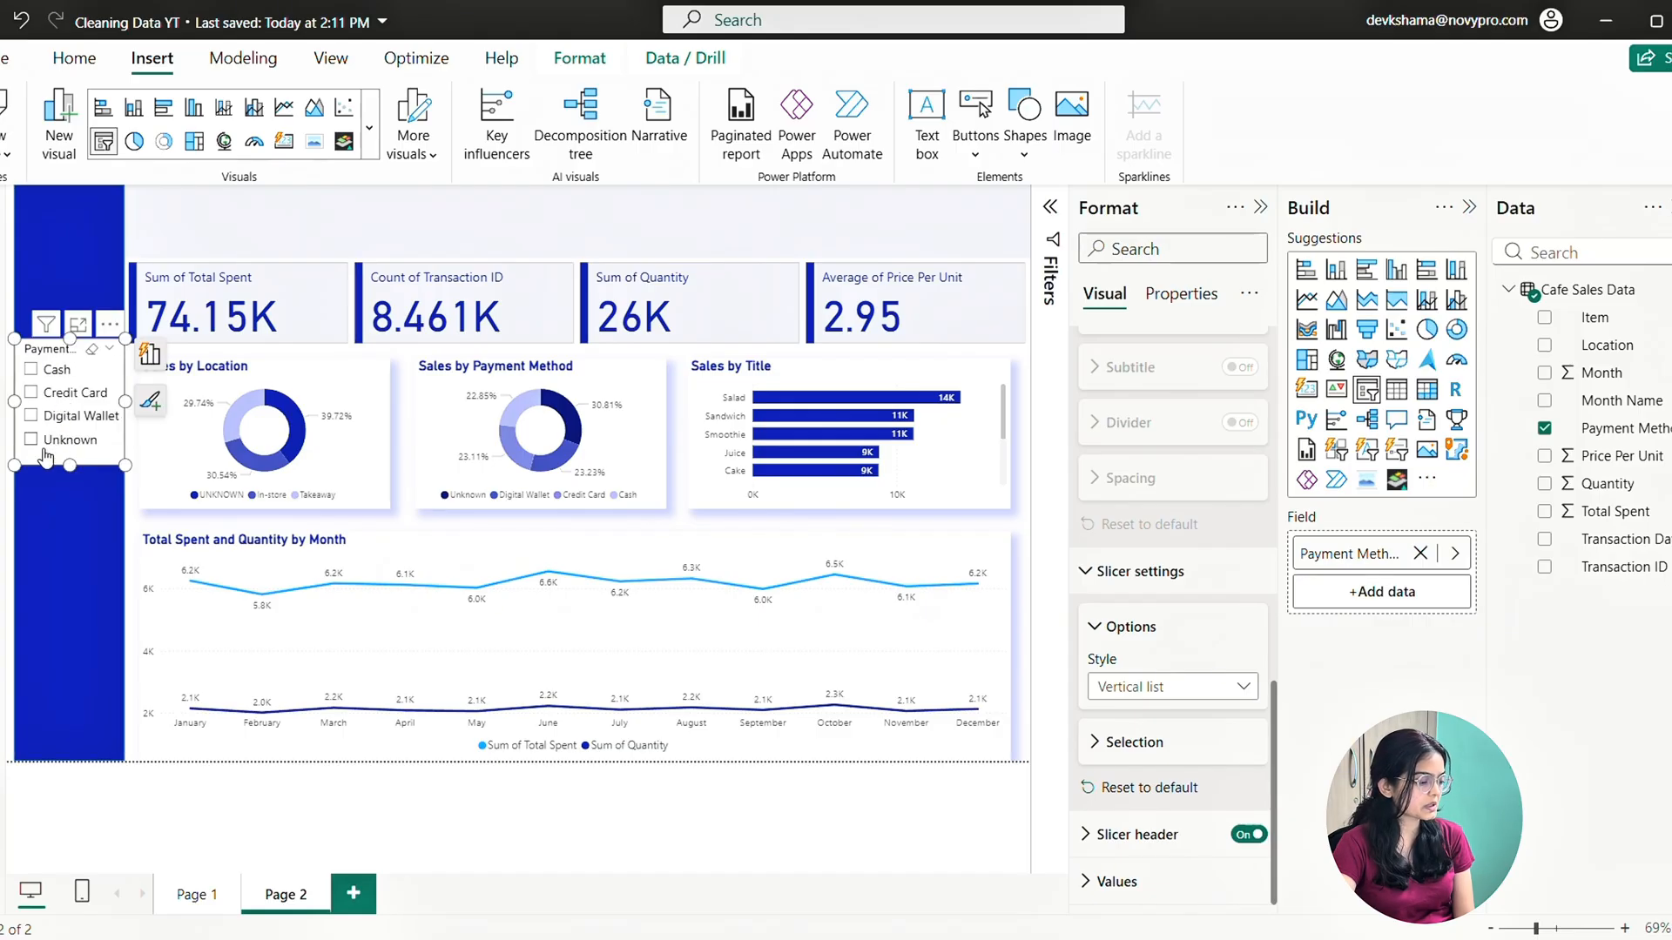
Try the Tile and Dropdown styles on the Payment Method slicer and set it back to Vertical list
click(1123, 687)
click(1115, 744)
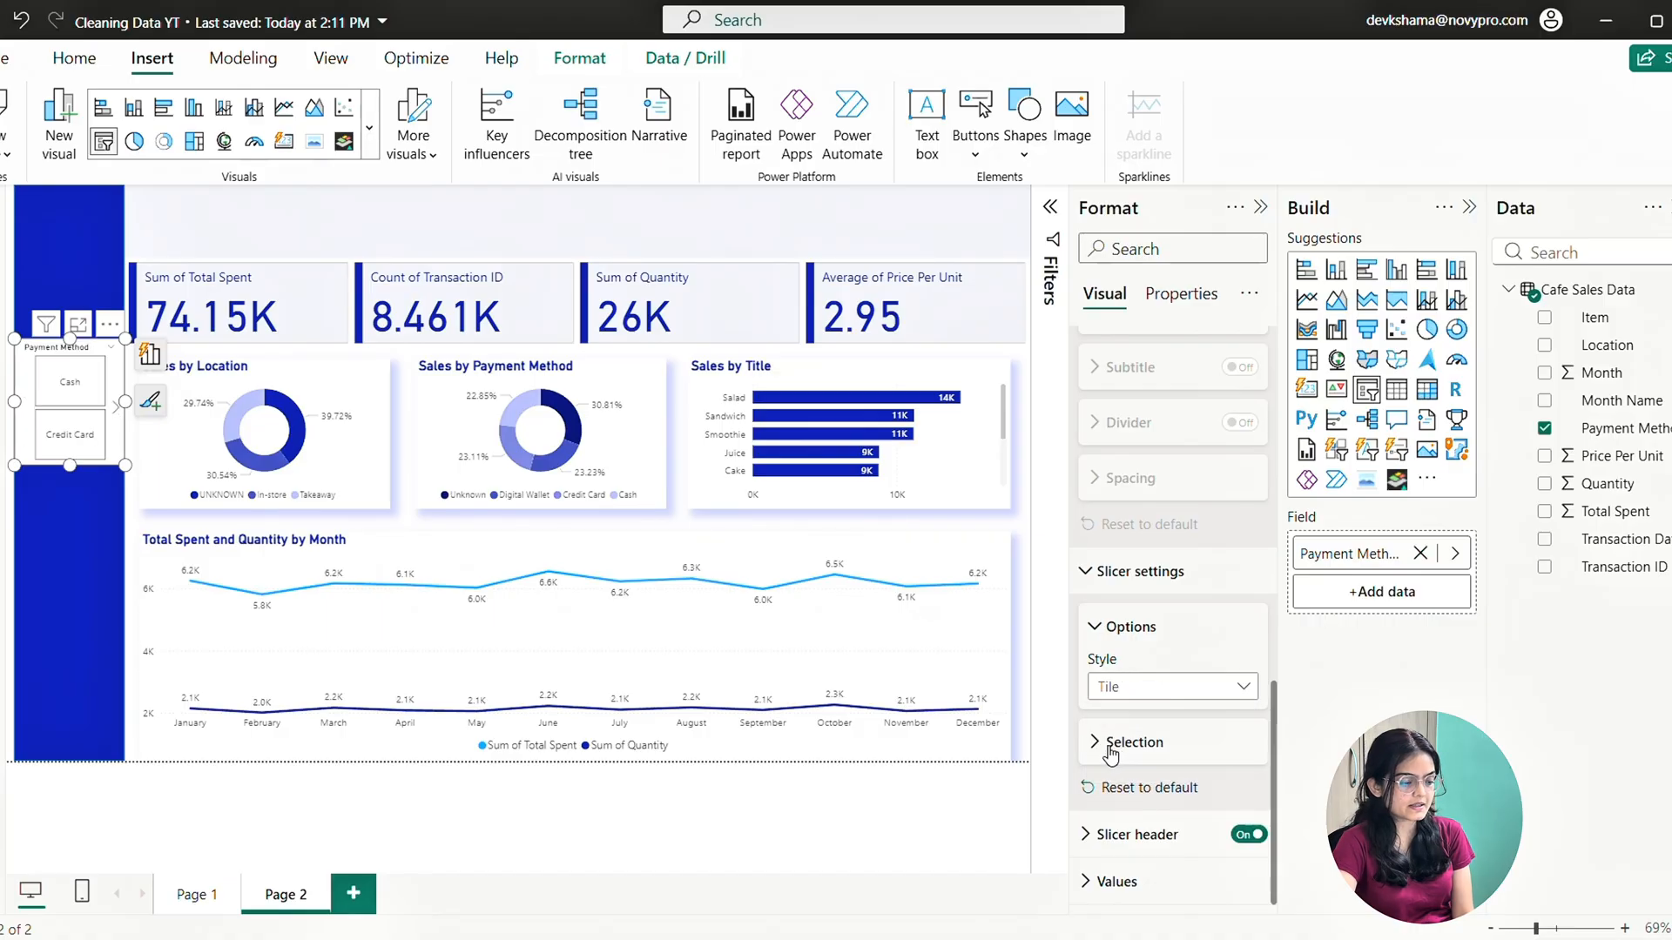
drag(70, 466, 69, 562)
click(1158, 687)
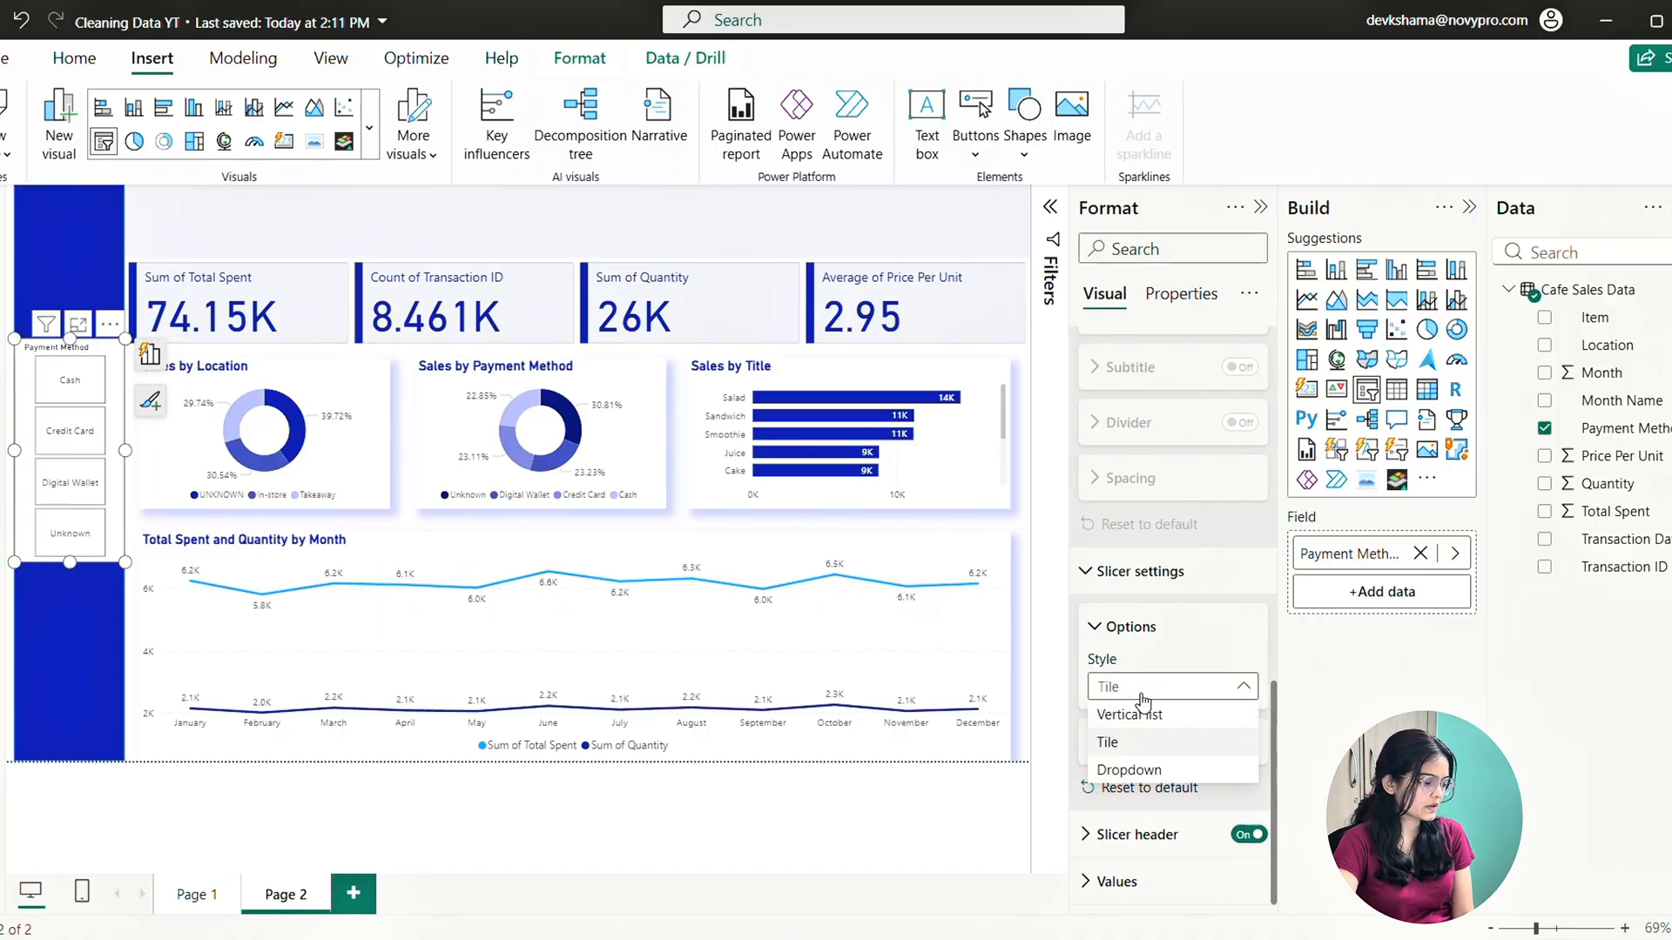
click(1130, 770)
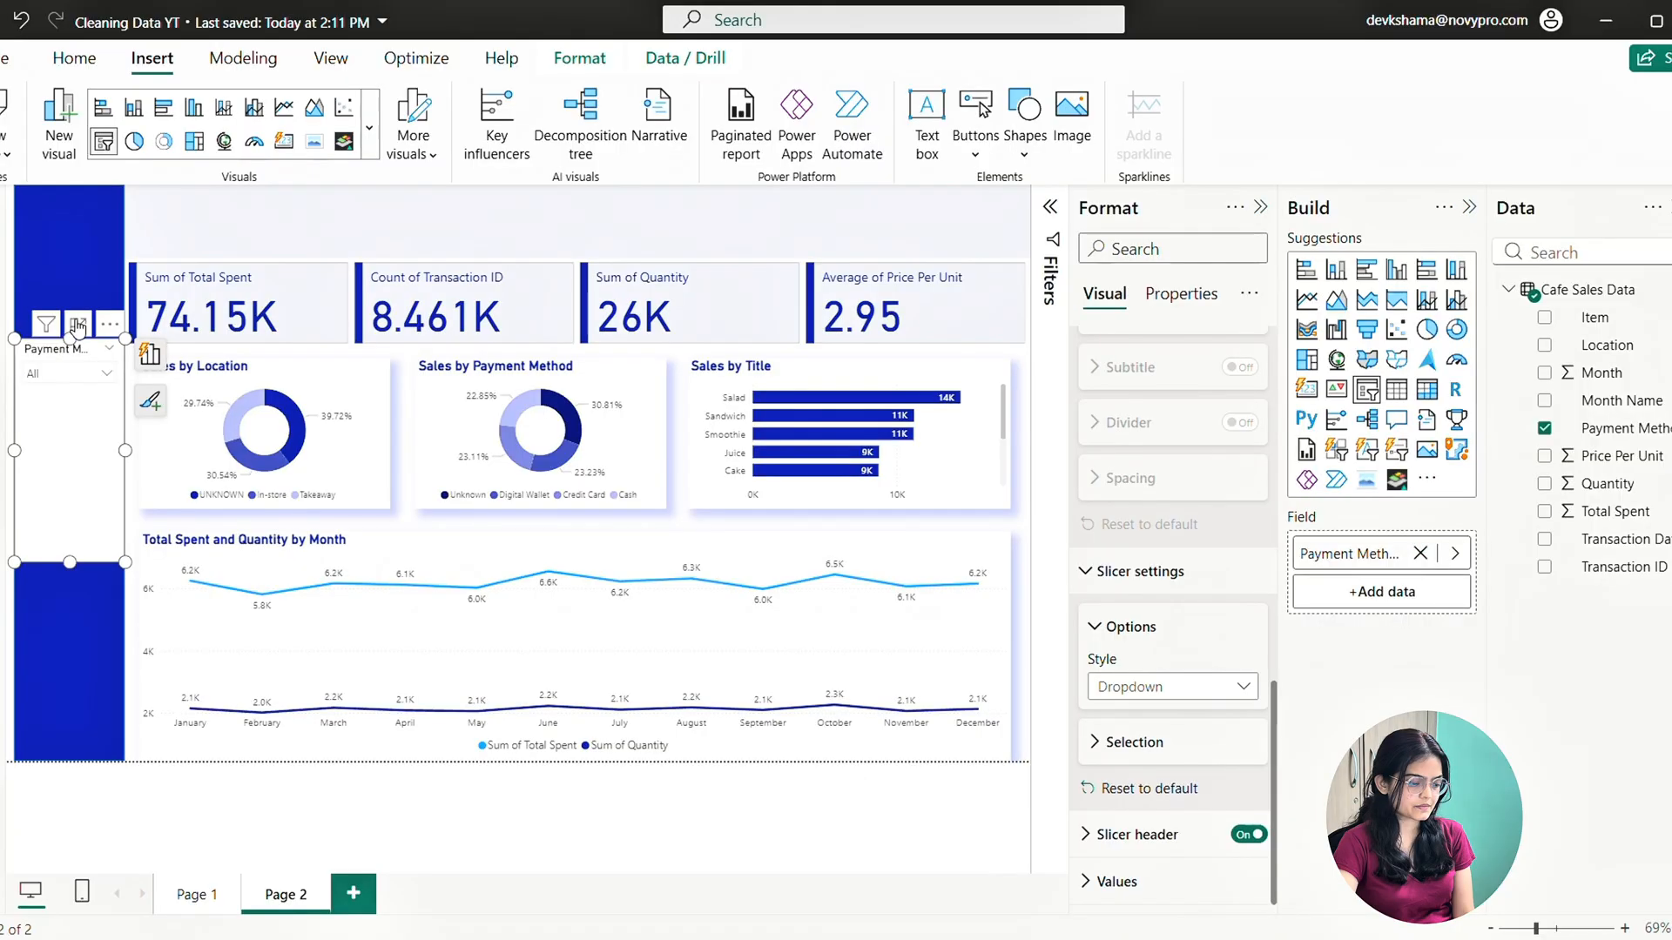
click(92, 380)
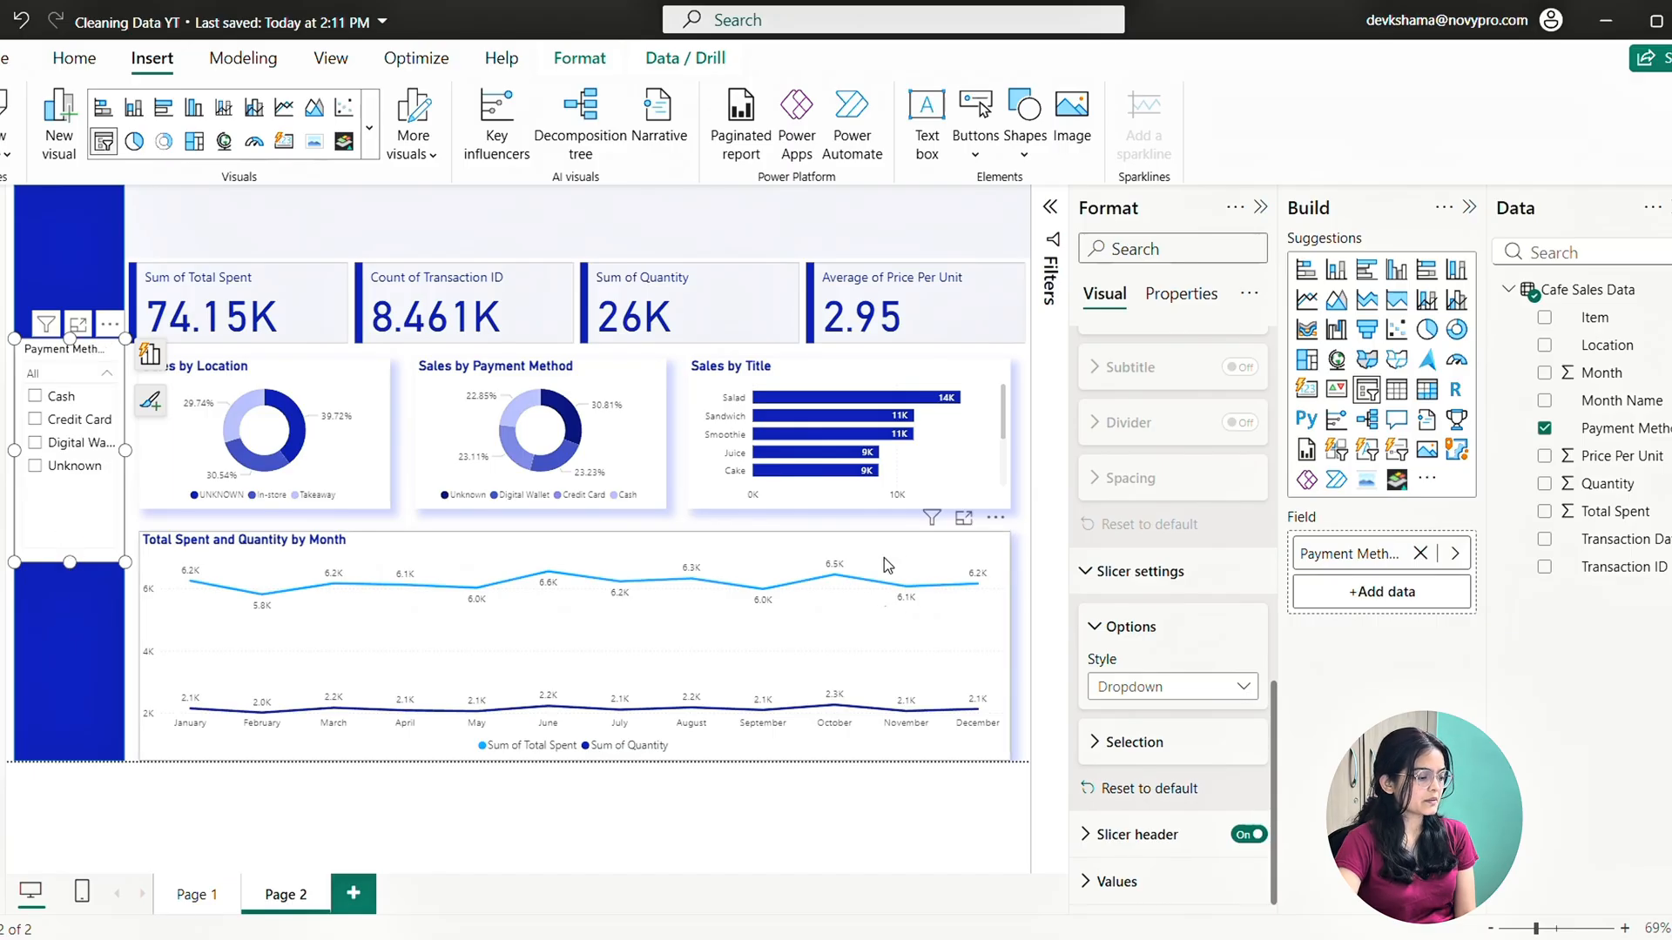
click(1127, 694)
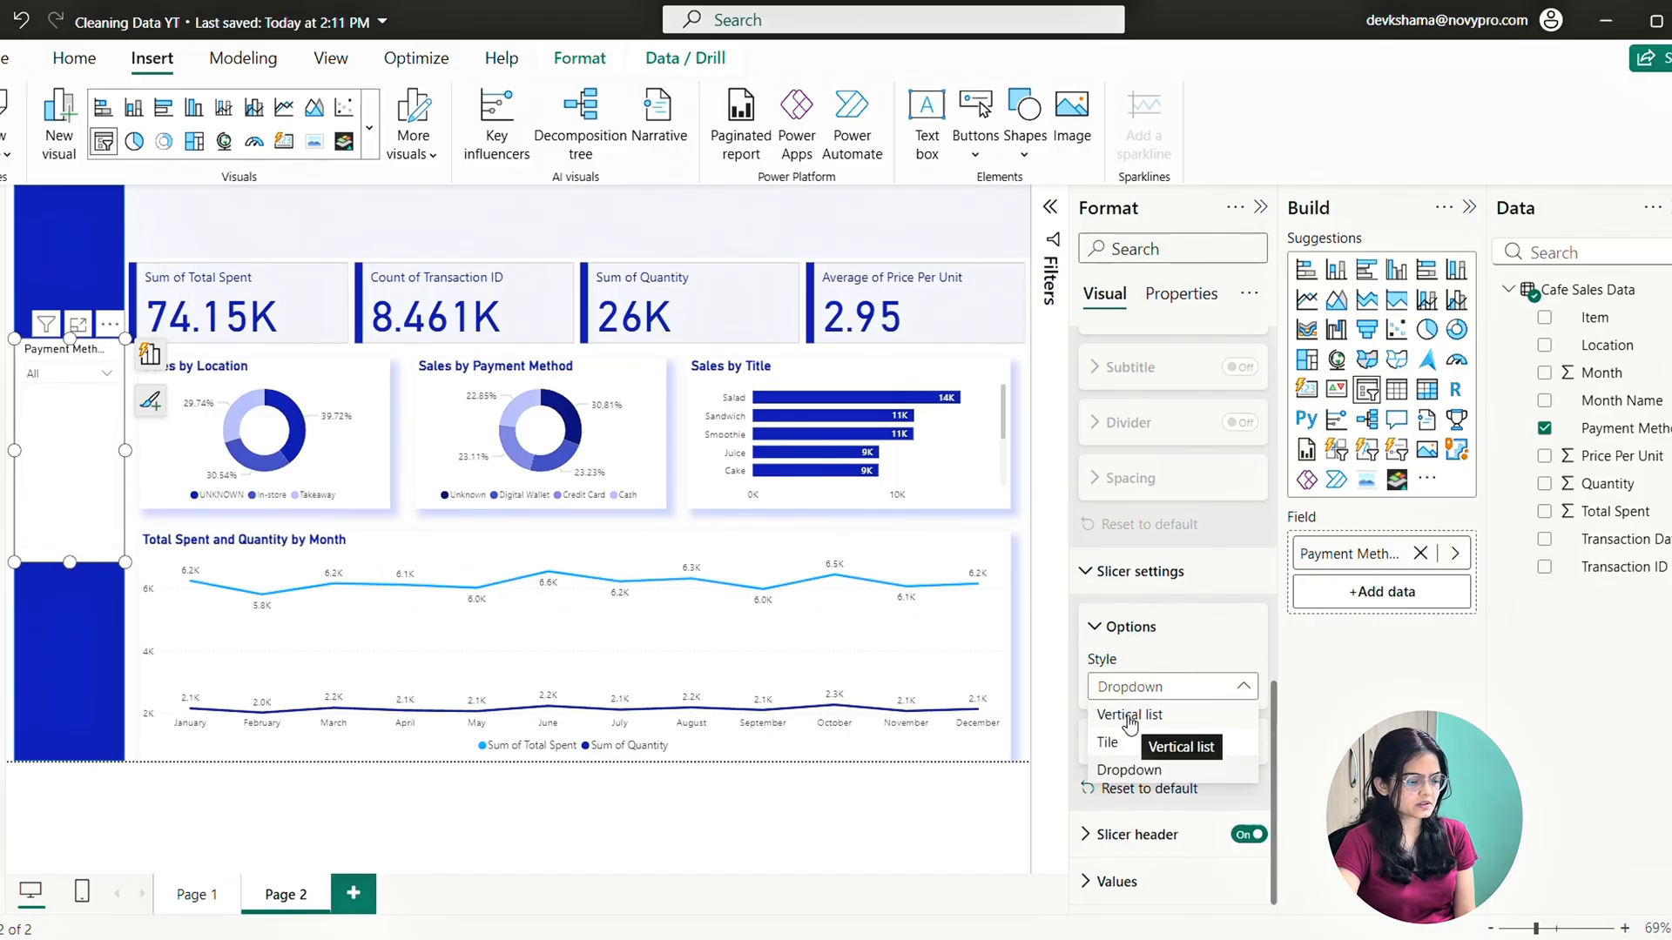
click(1136, 719)
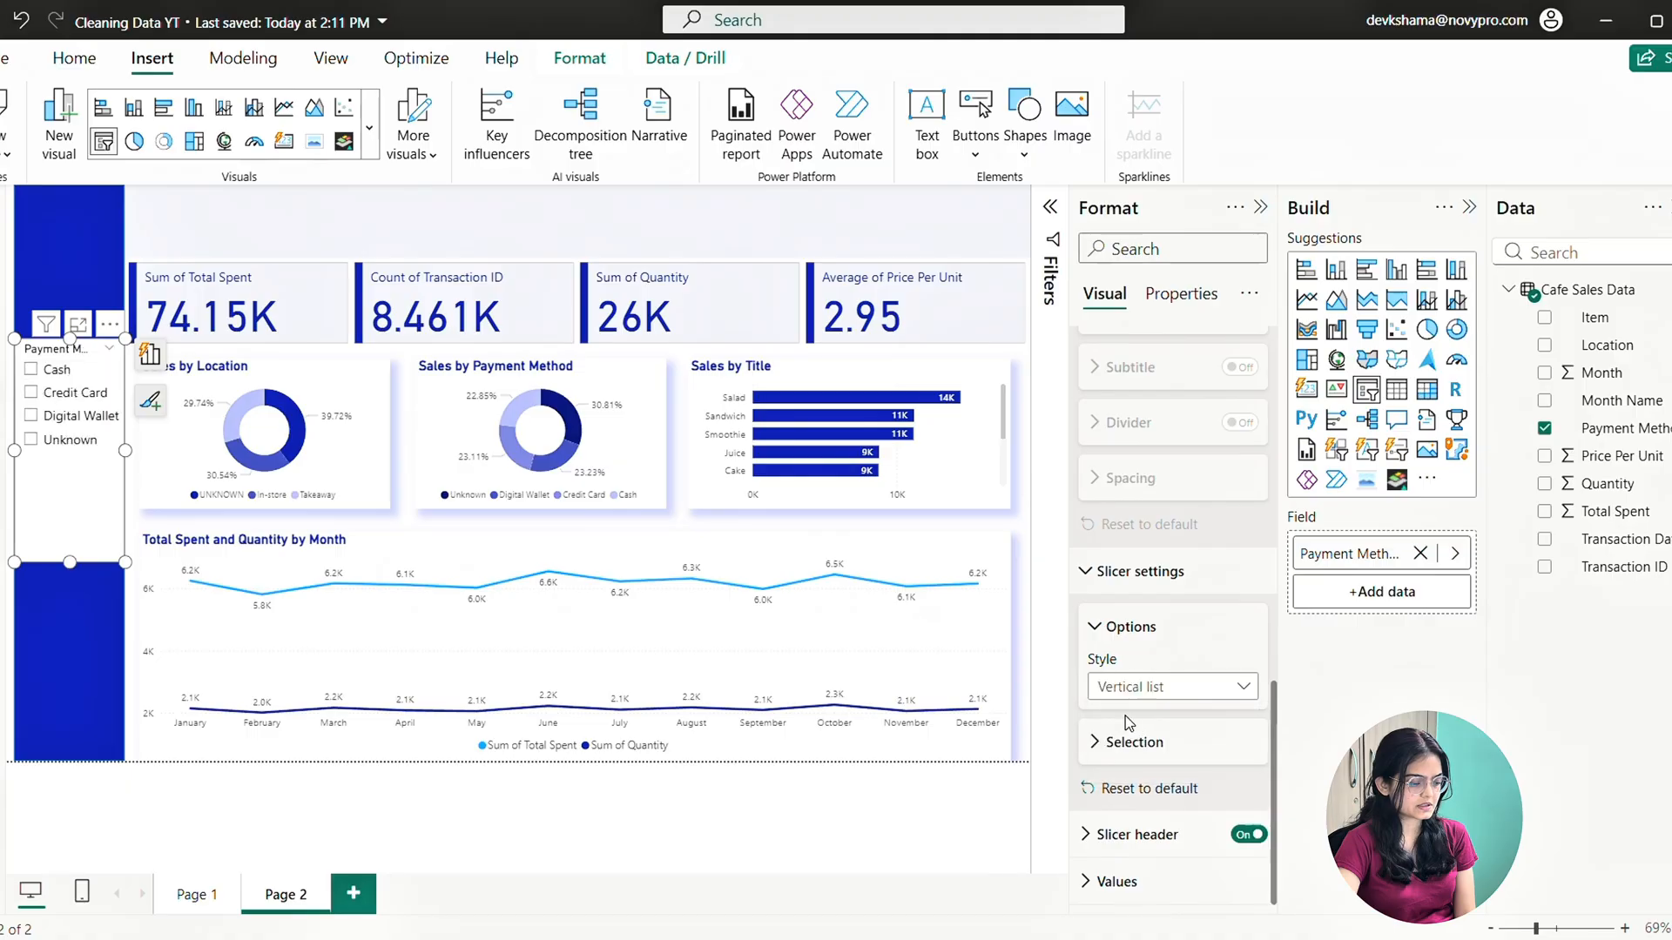
Set the Payment Method slicer's values font size to 9 and shrink the slicer to 126 wide and 129 high
drag(69, 503, 70, 464)
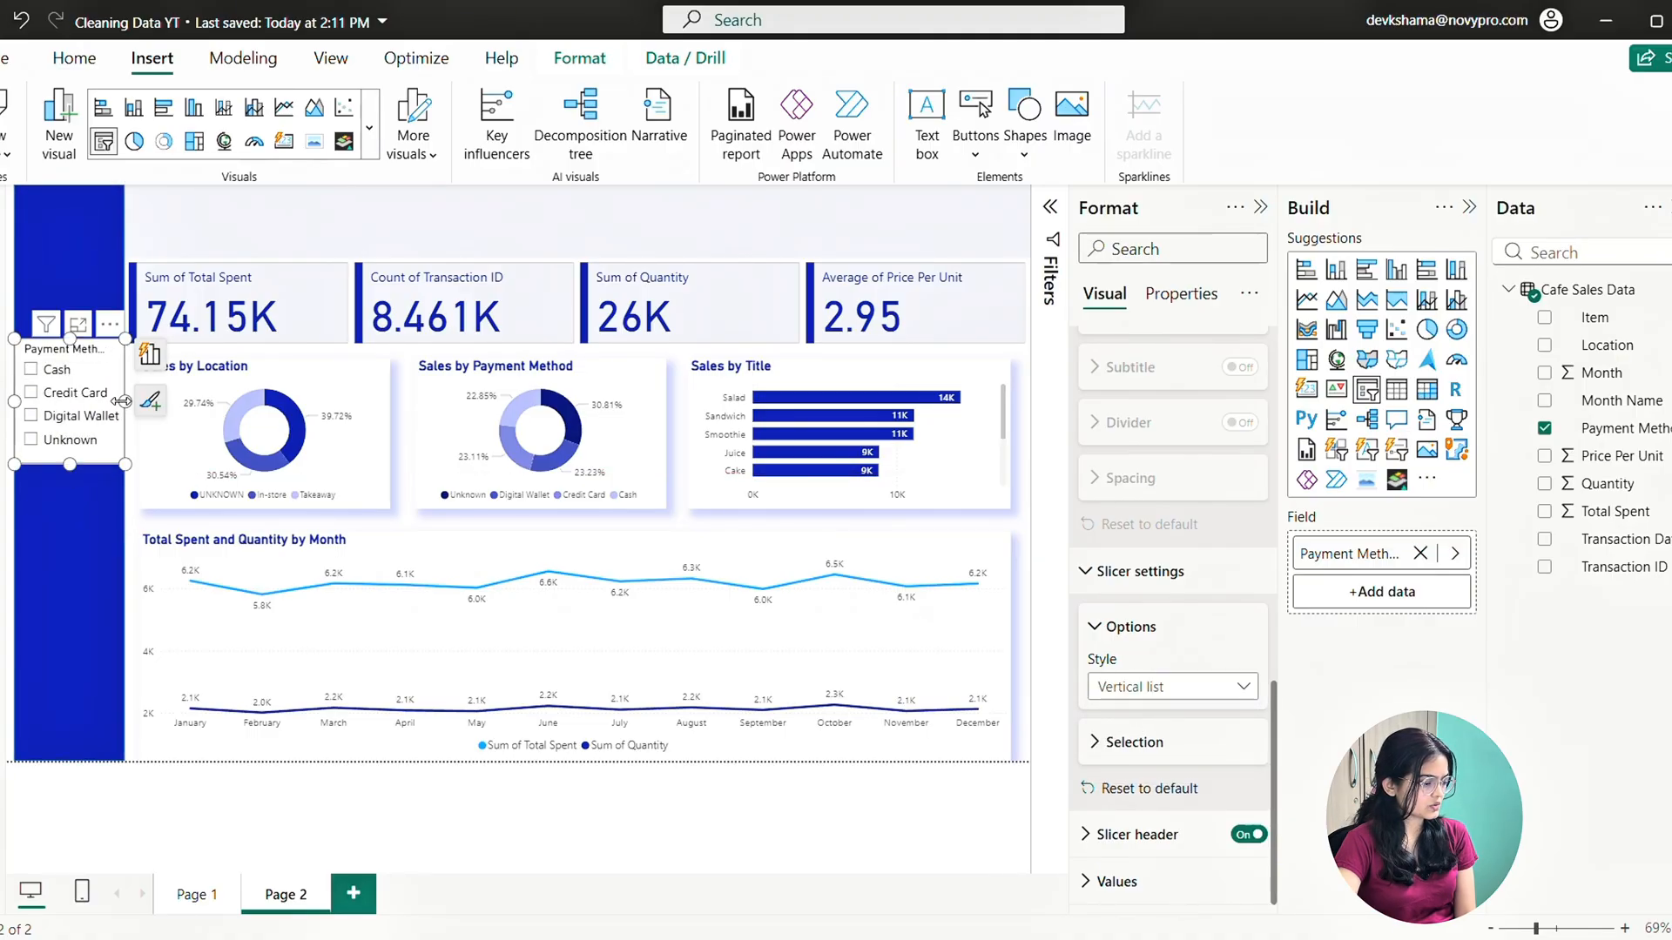
drag(122, 400, 113, 401)
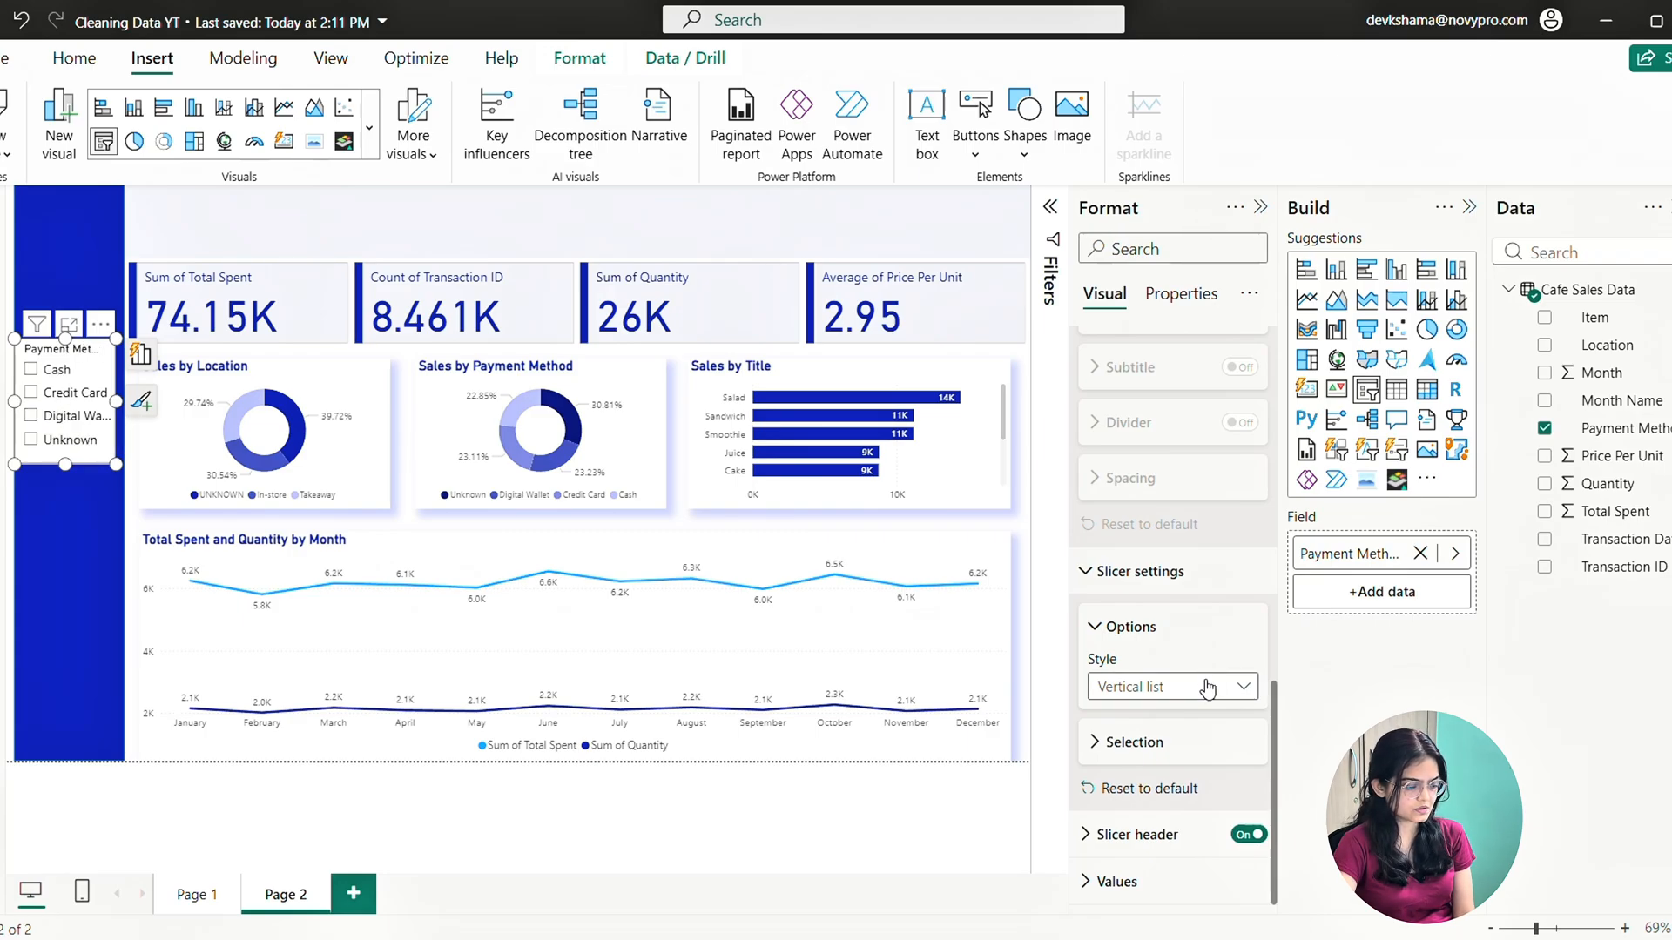
click(1117, 882)
scroll(1176, 740, down, 5)
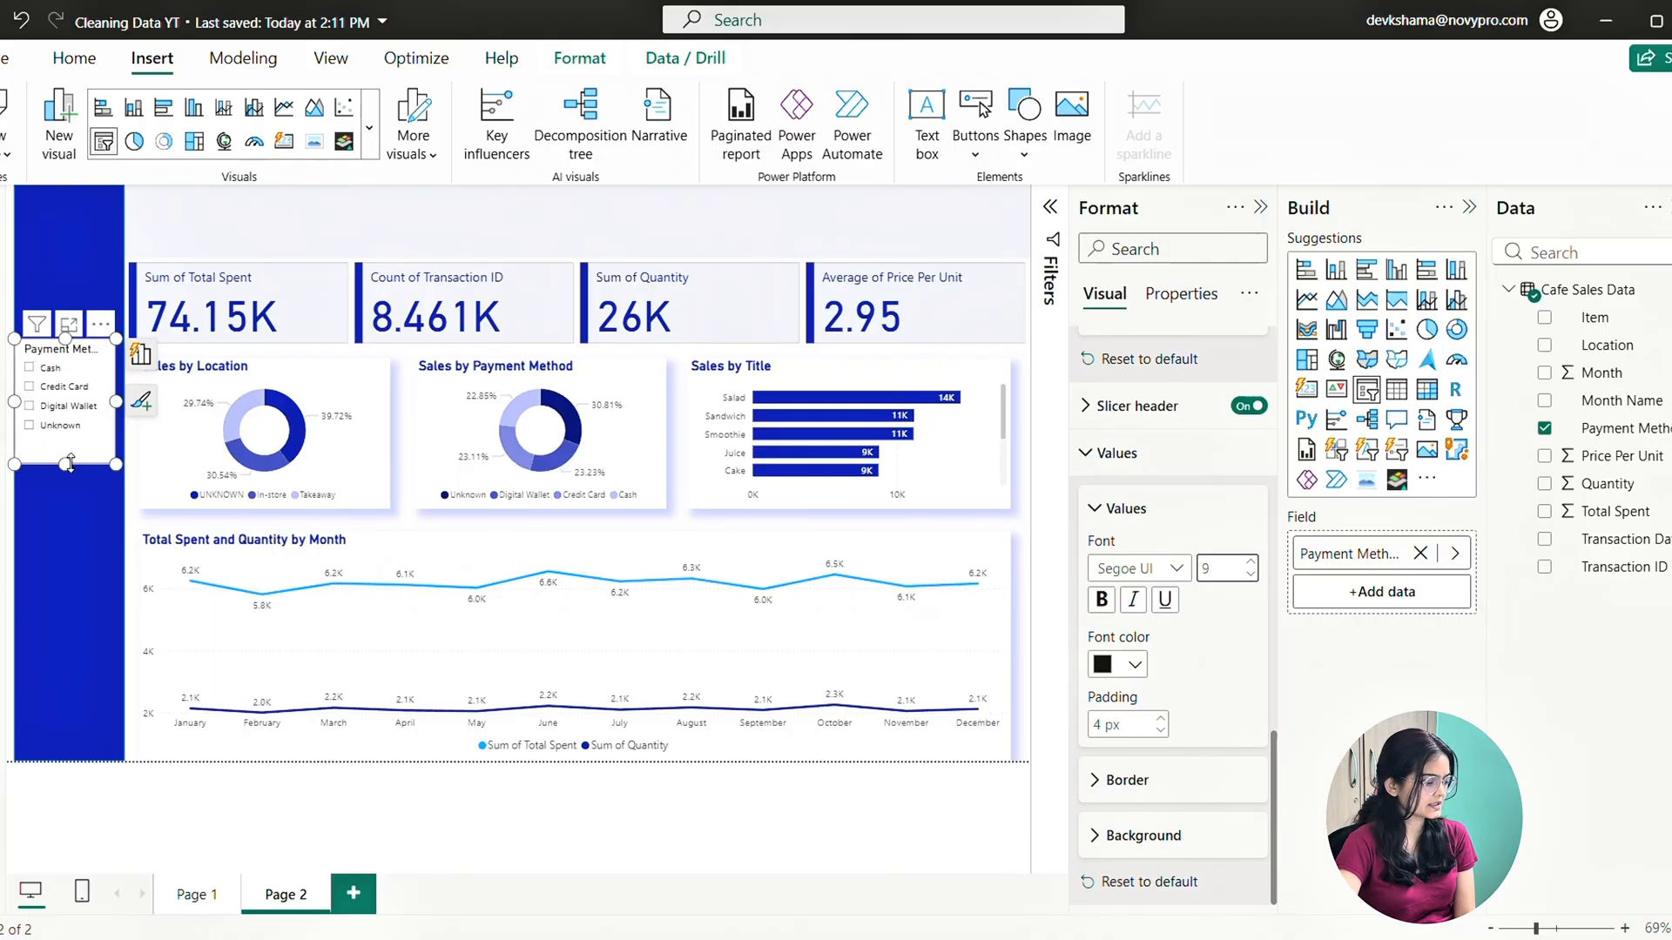
drag(70, 461, 68, 441)
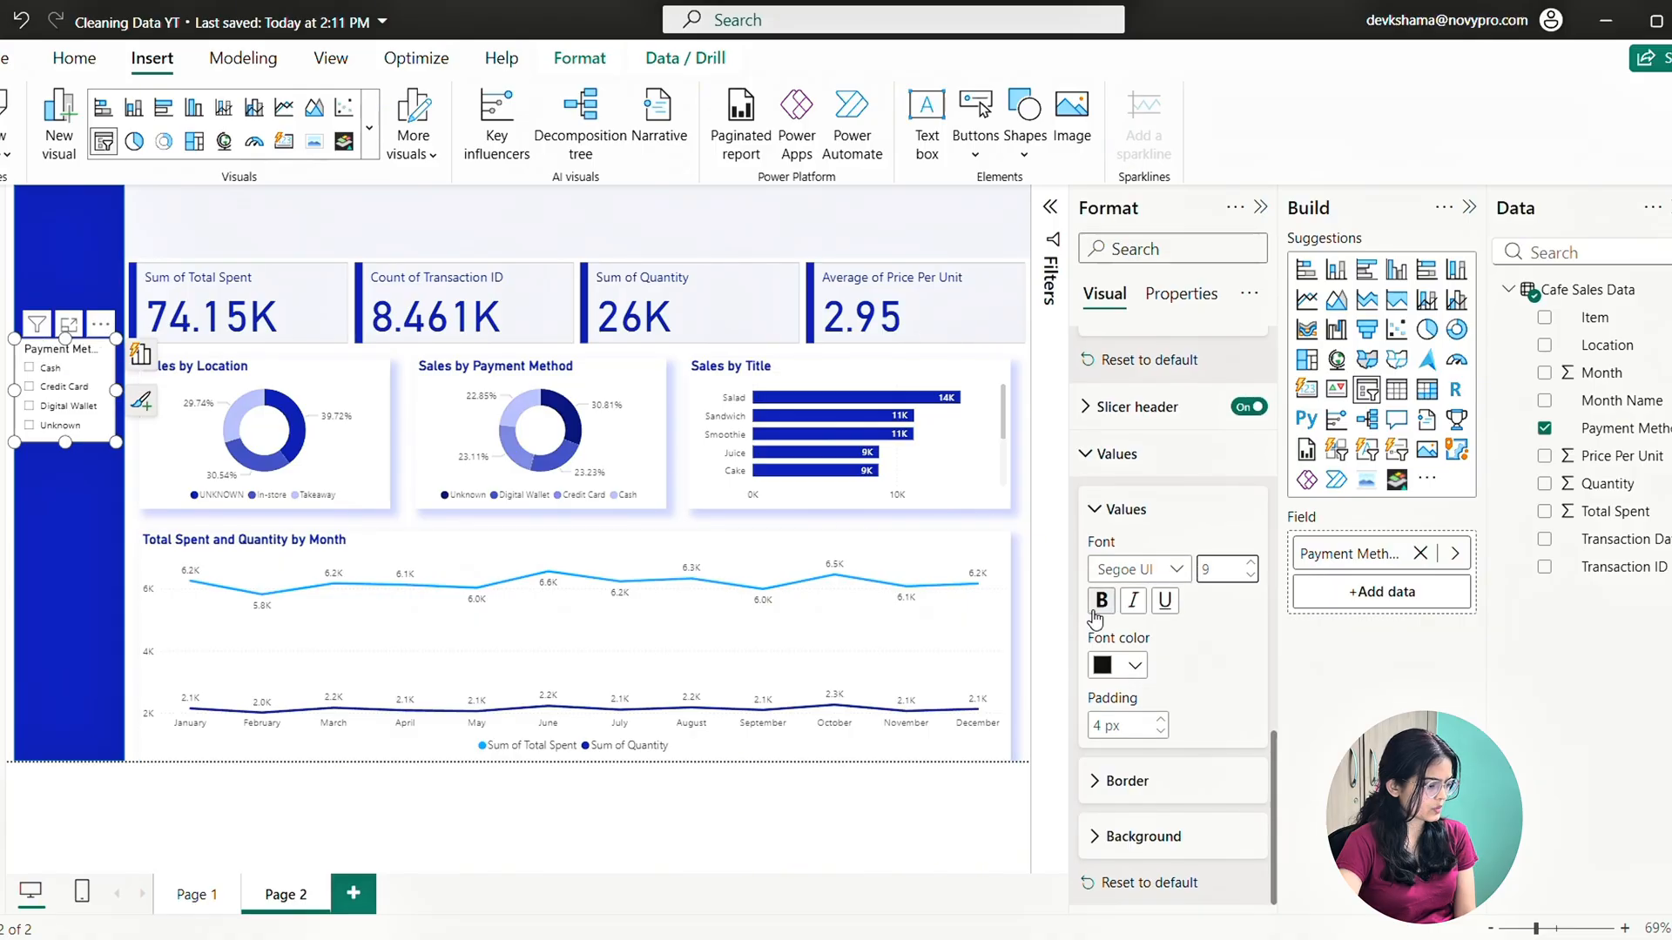
Turn off the slicer header of the Payment Method slicer
scroll(1106, 602, up, 10)
scroll(1106, 602, up, 2)
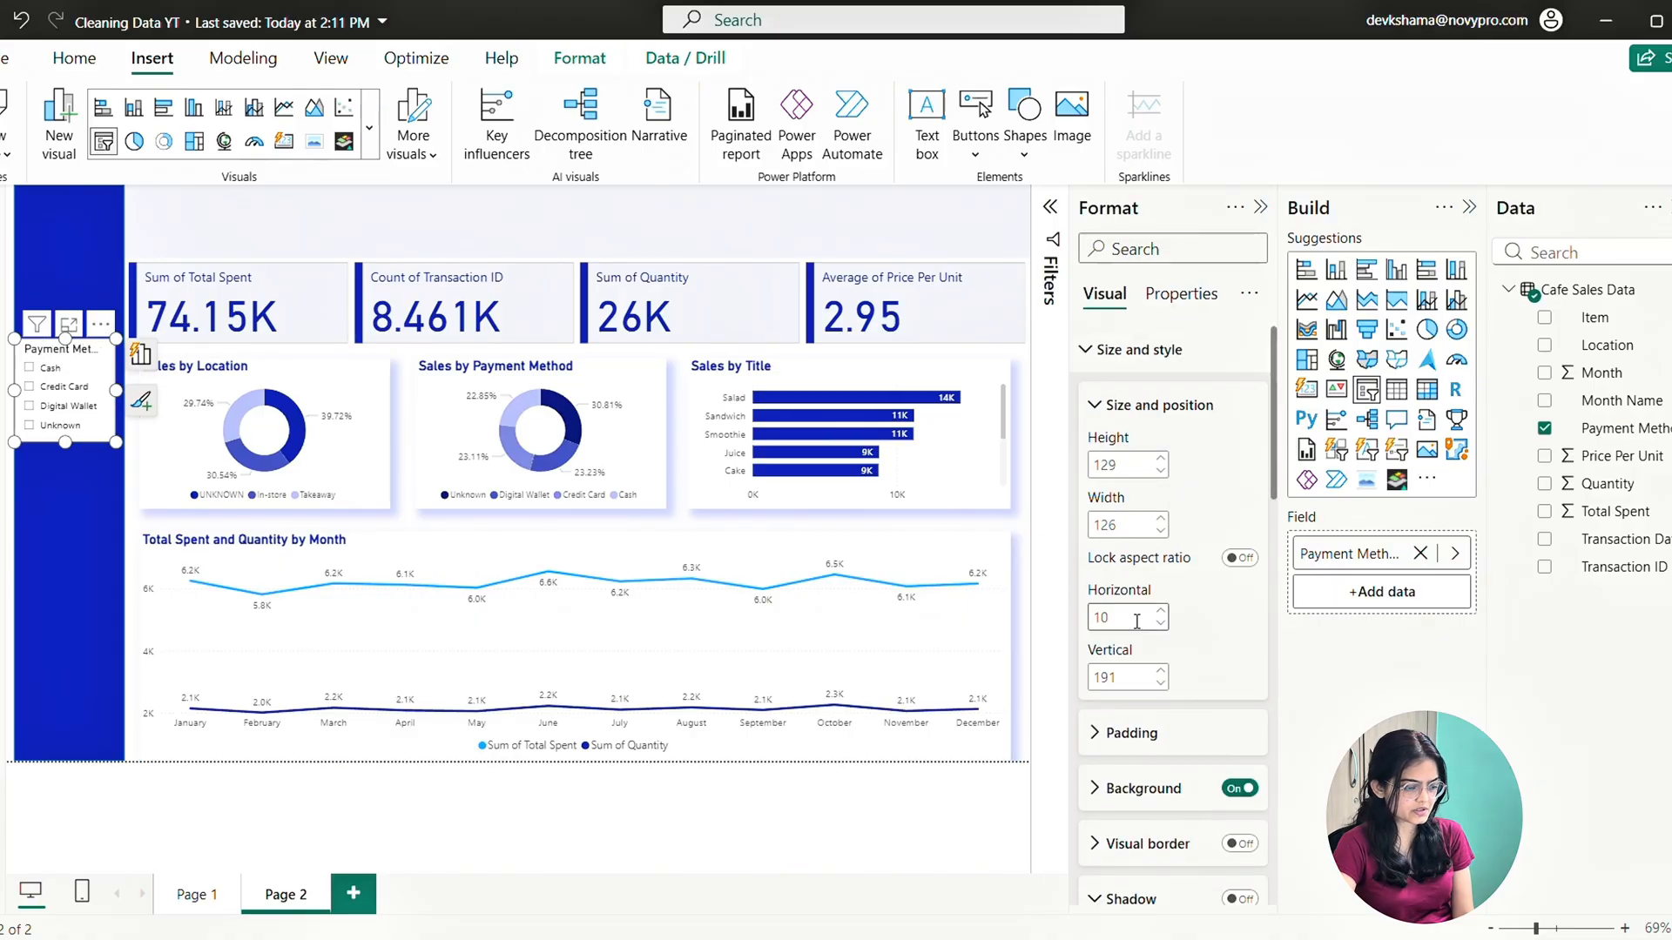
scroll(1136, 621, down, 15)
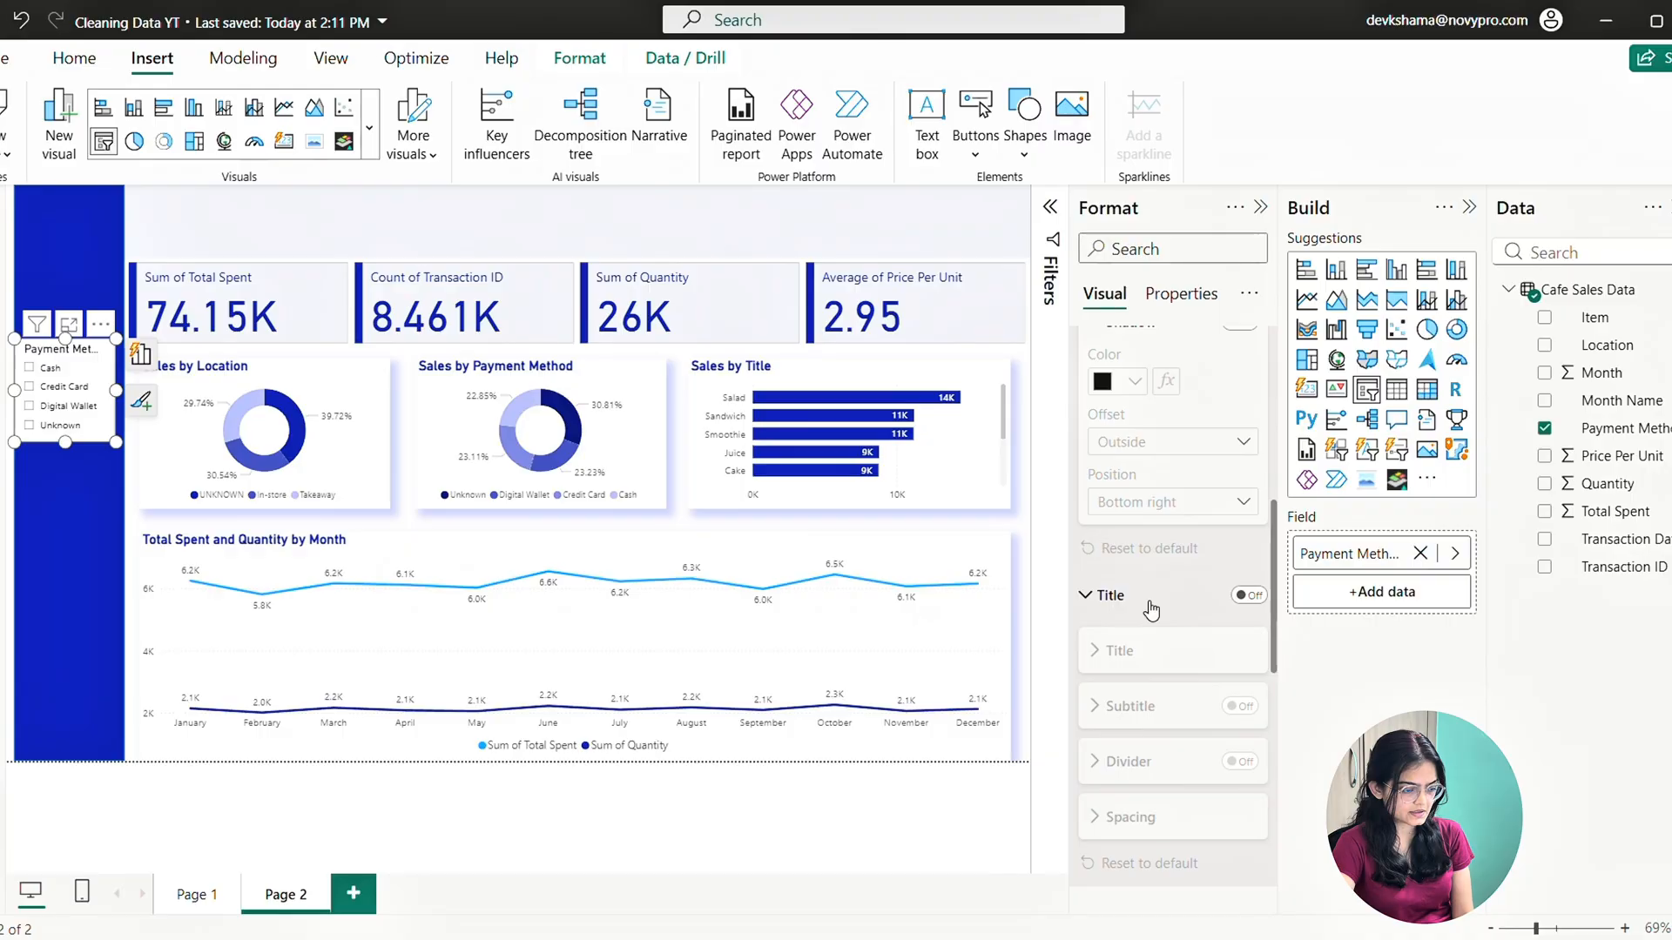
scroll(1151, 611, up, 15)
scroll(1153, 609, down, 8)
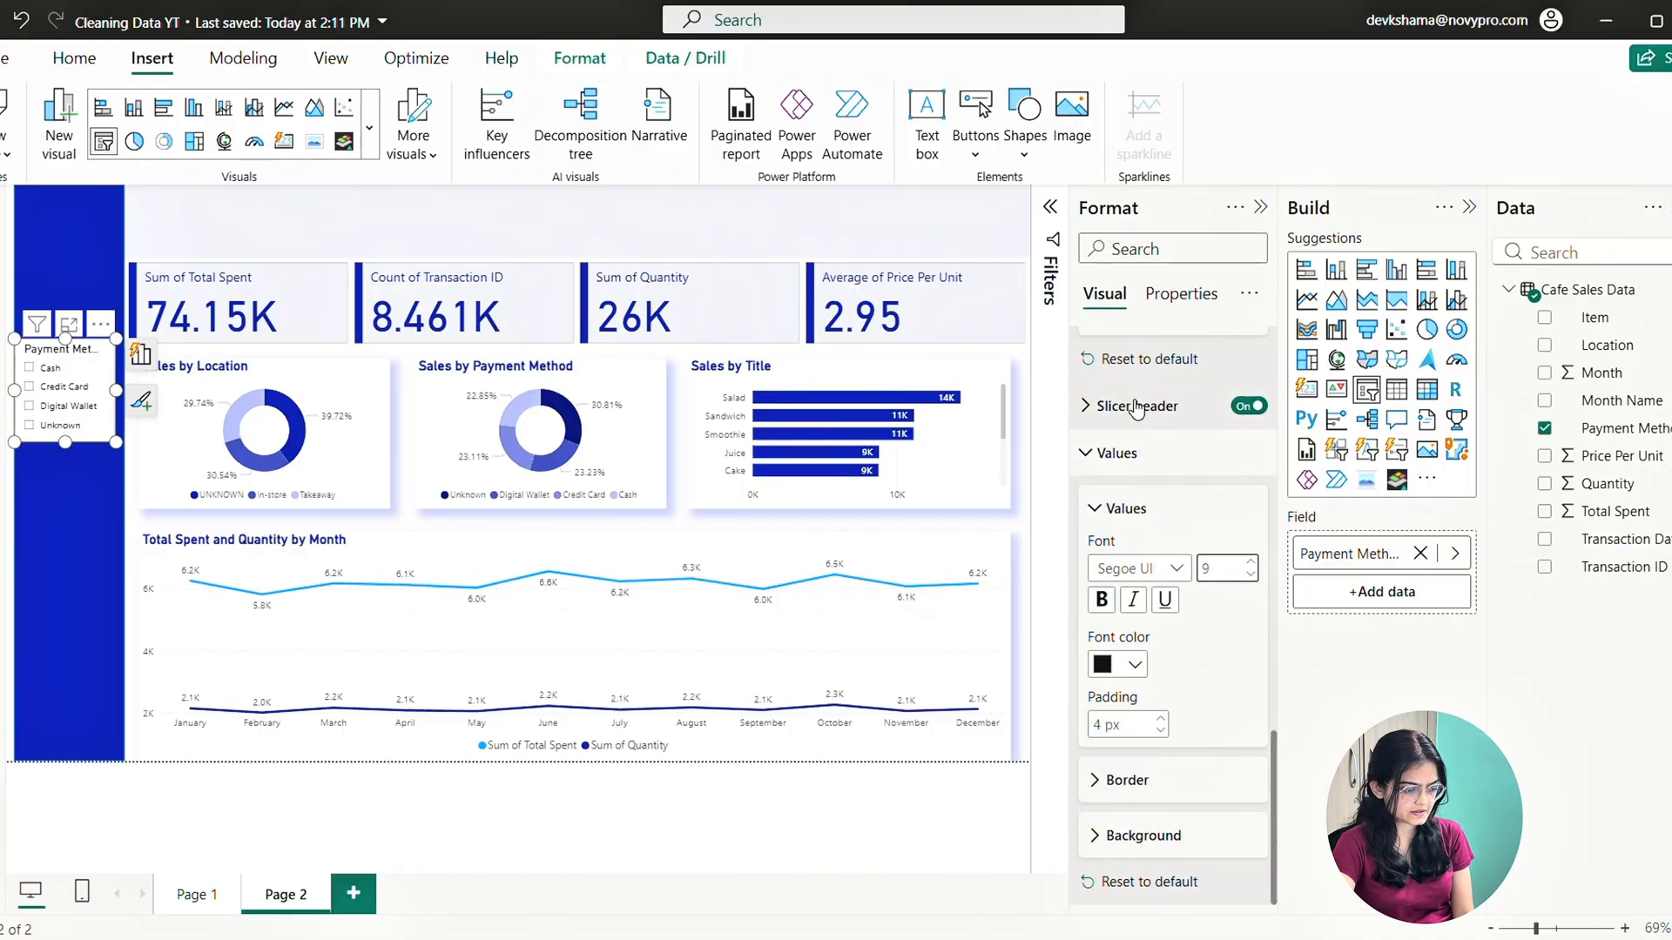
click(1248, 407)
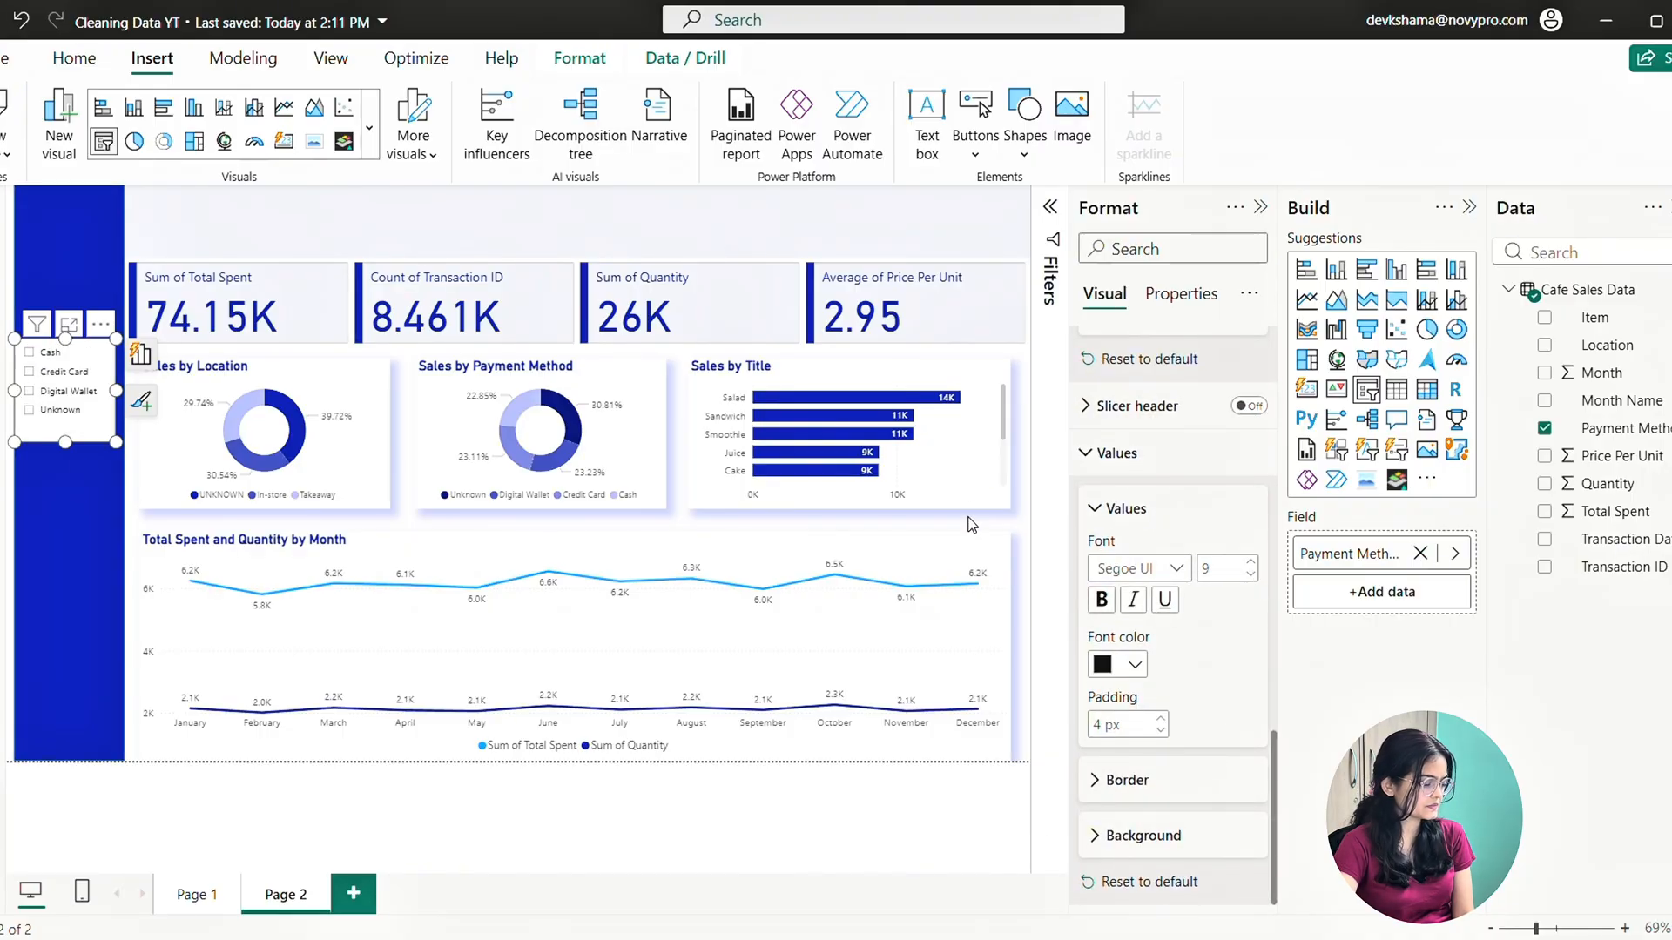
Set the Payment Method slicer's background to the recently used off-white color
scroll(1193, 544, down, 10)
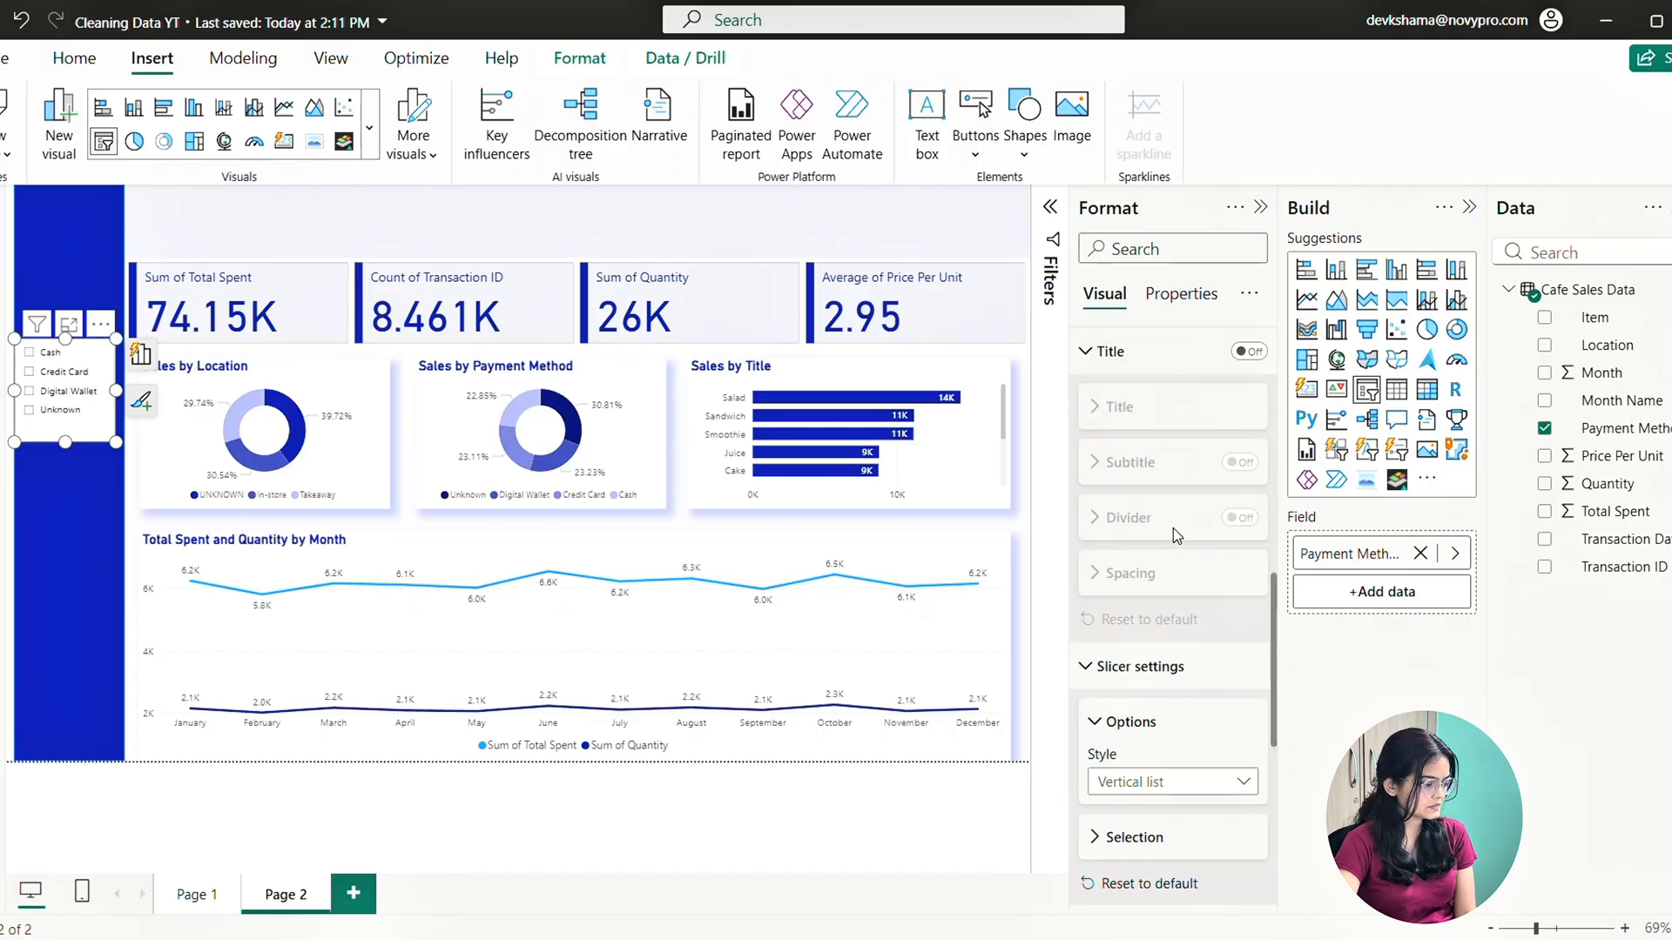
scroll(1172, 534, up, 5)
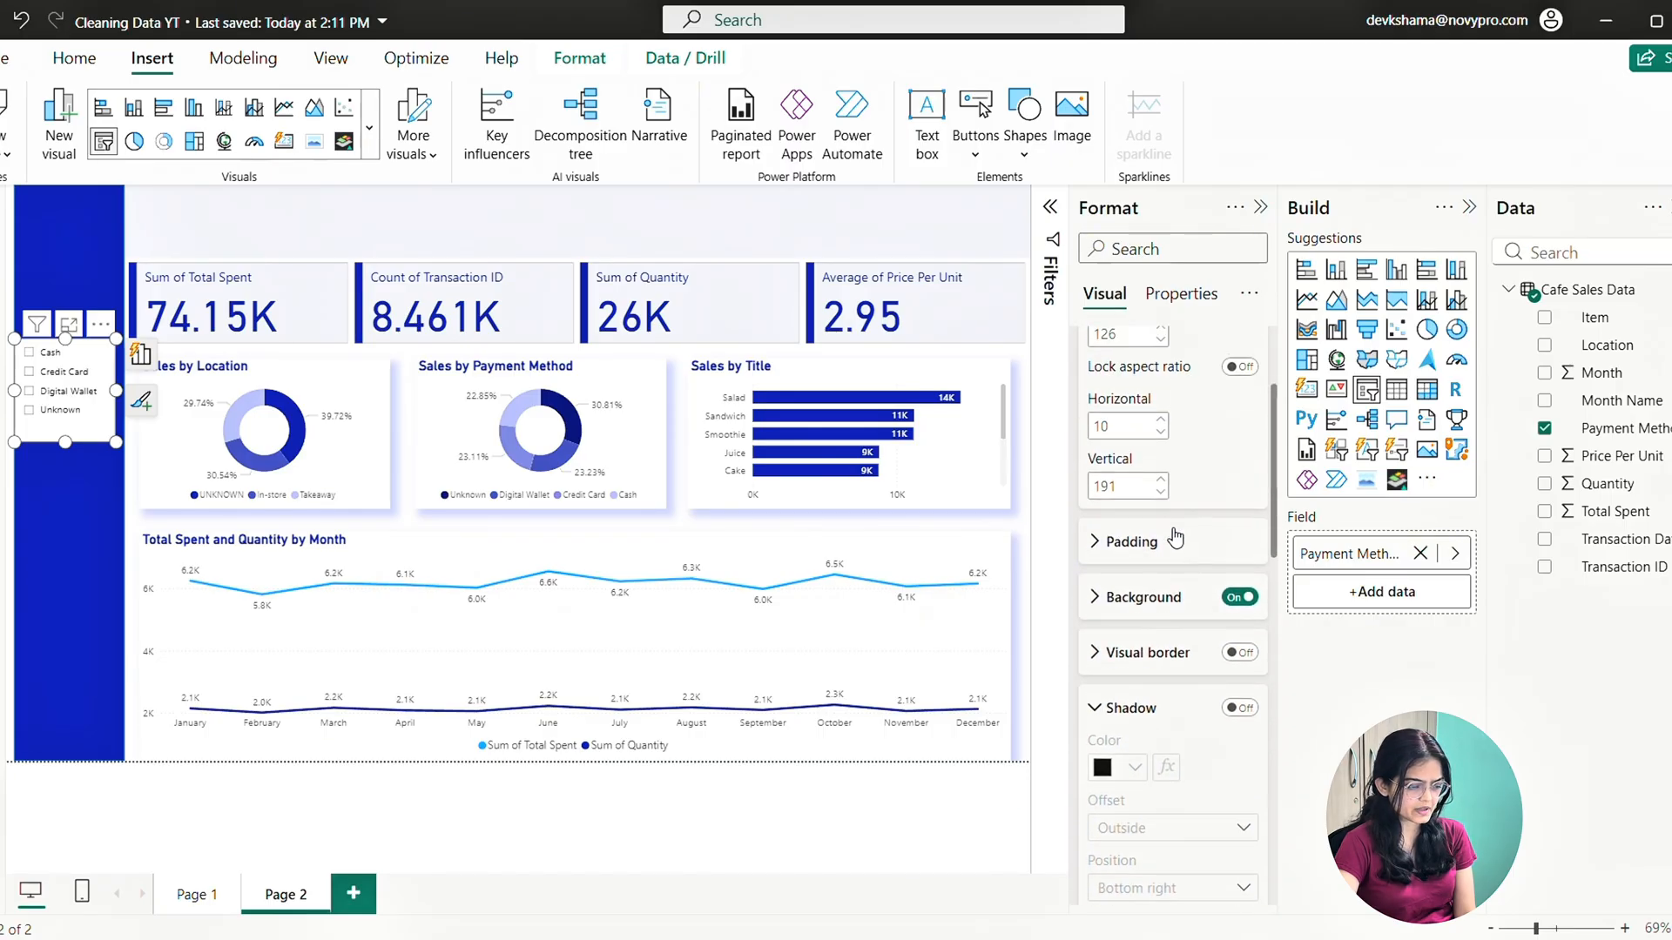
scroll(1112, 601, down, 3)
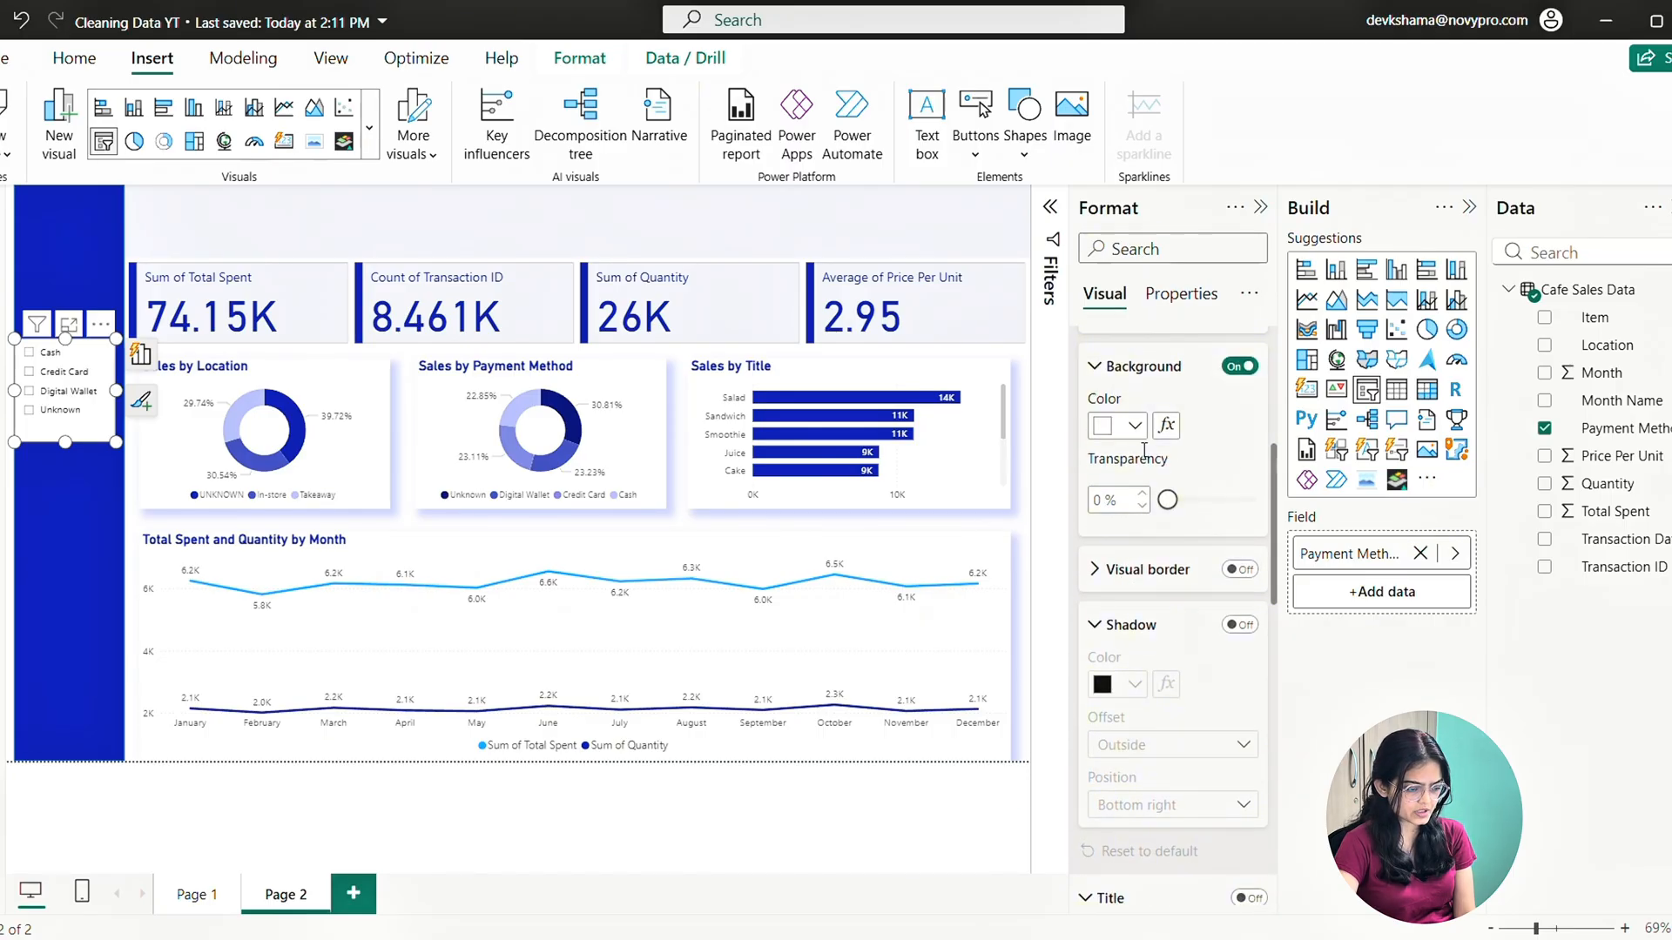
click(1135, 427)
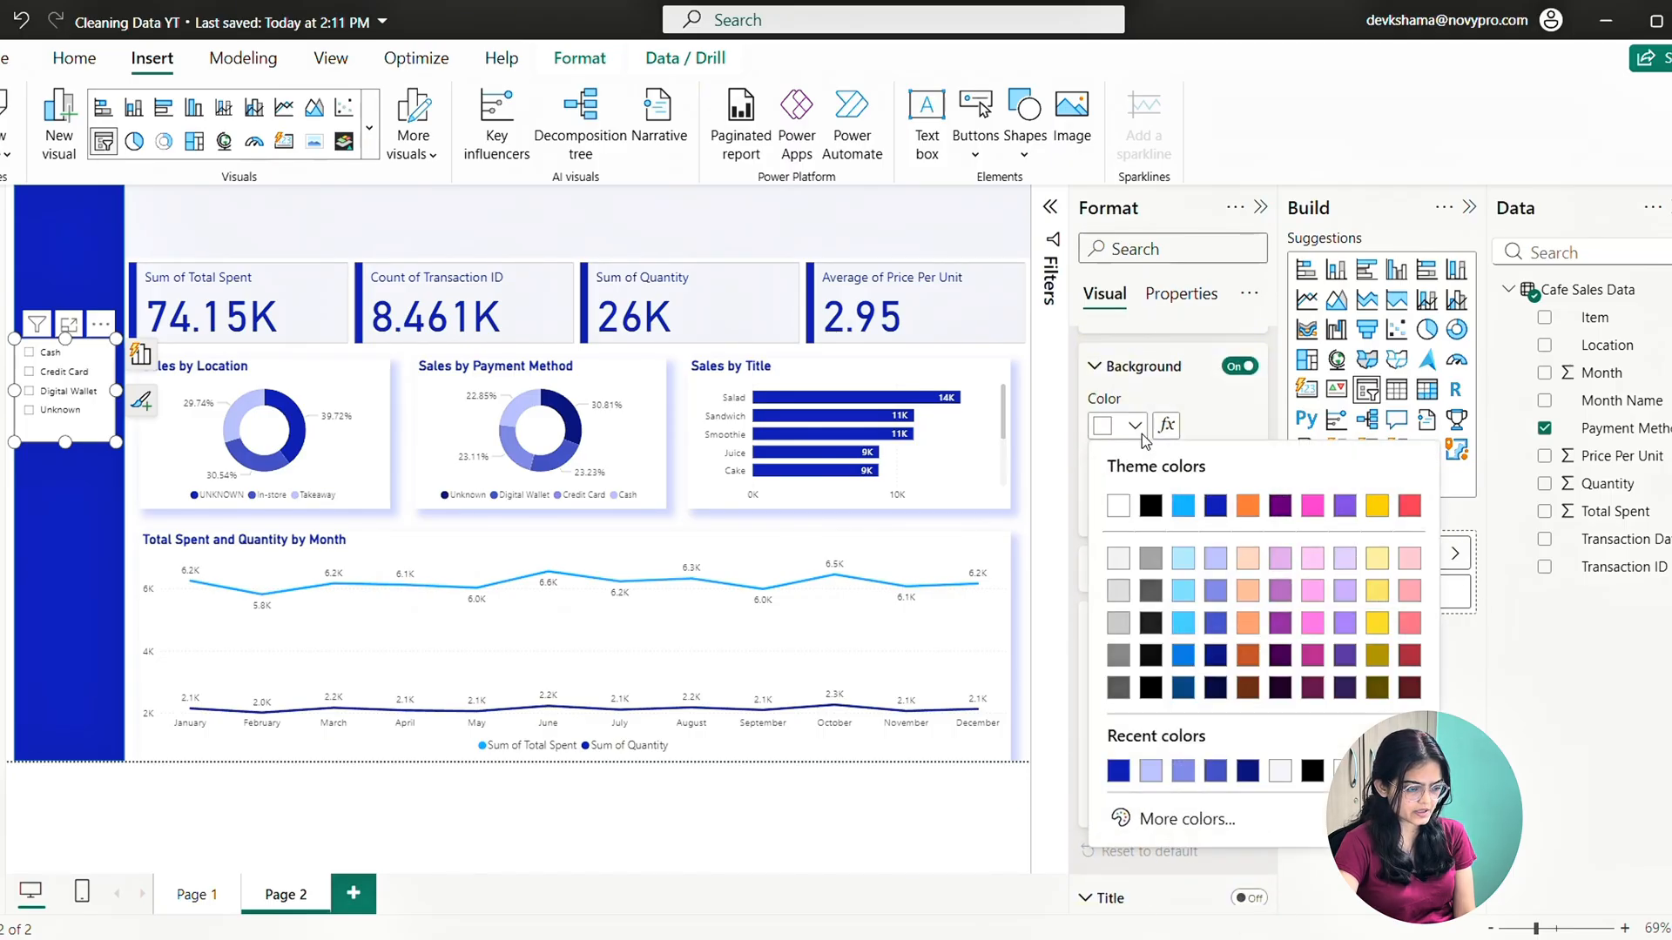
click(1283, 773)
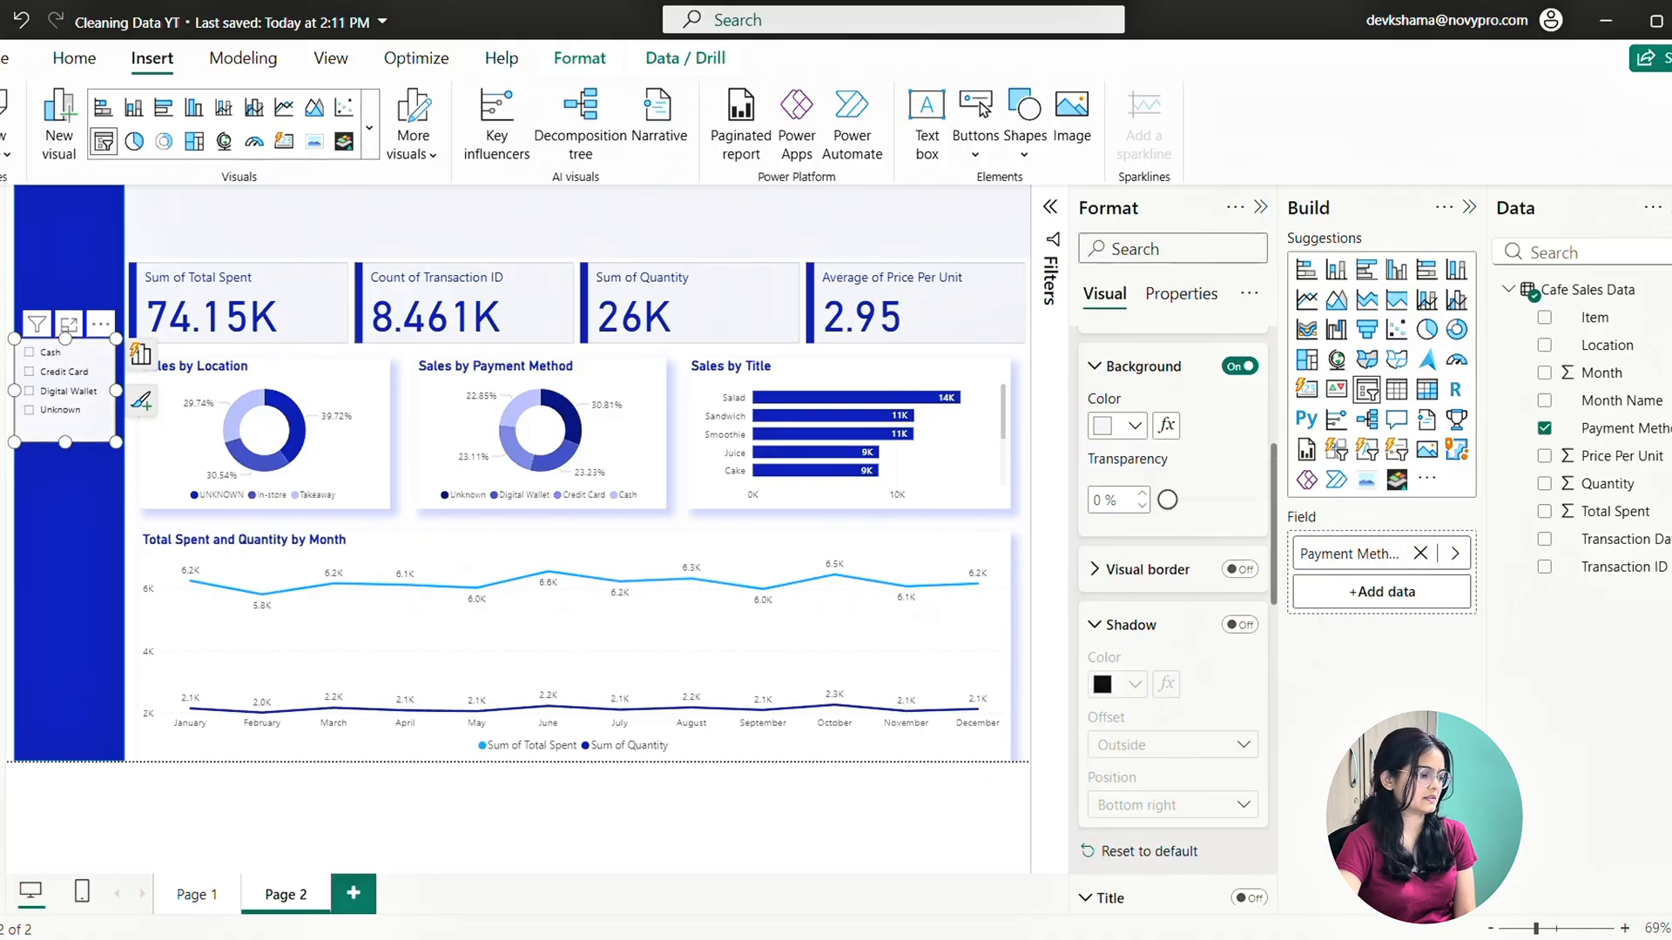
click(135, 532)
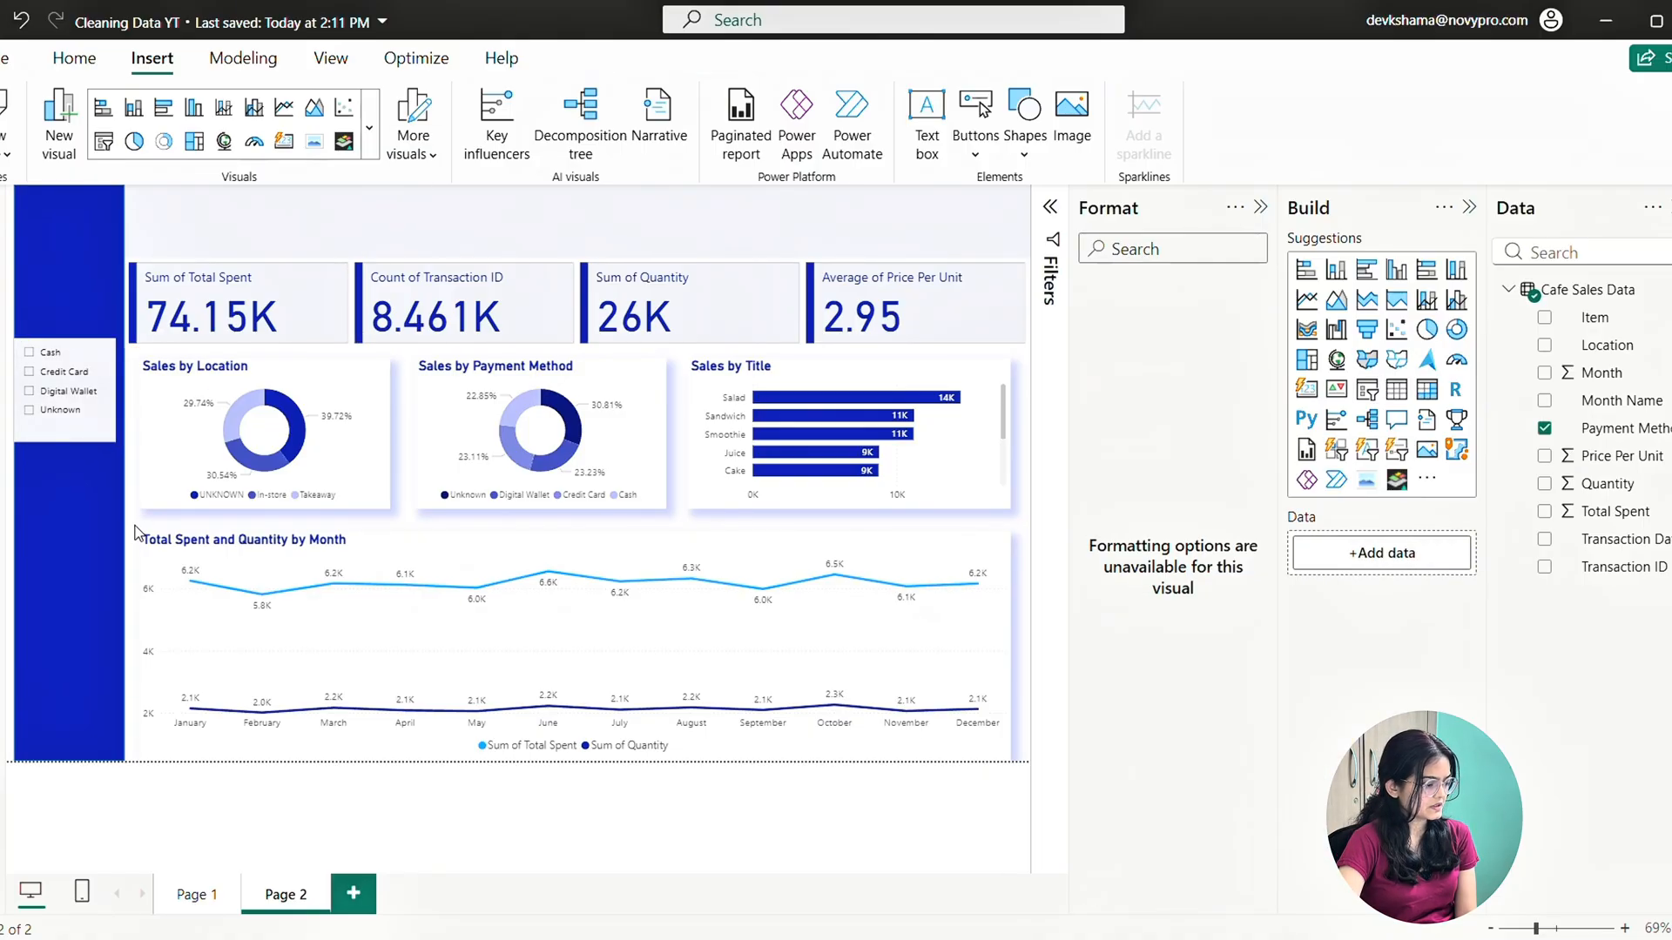
Center the Payment Method slicer on the blue sidebar at horizontal 15 and vertical 216, level with the donut charts' upper edge
click(96, 363)
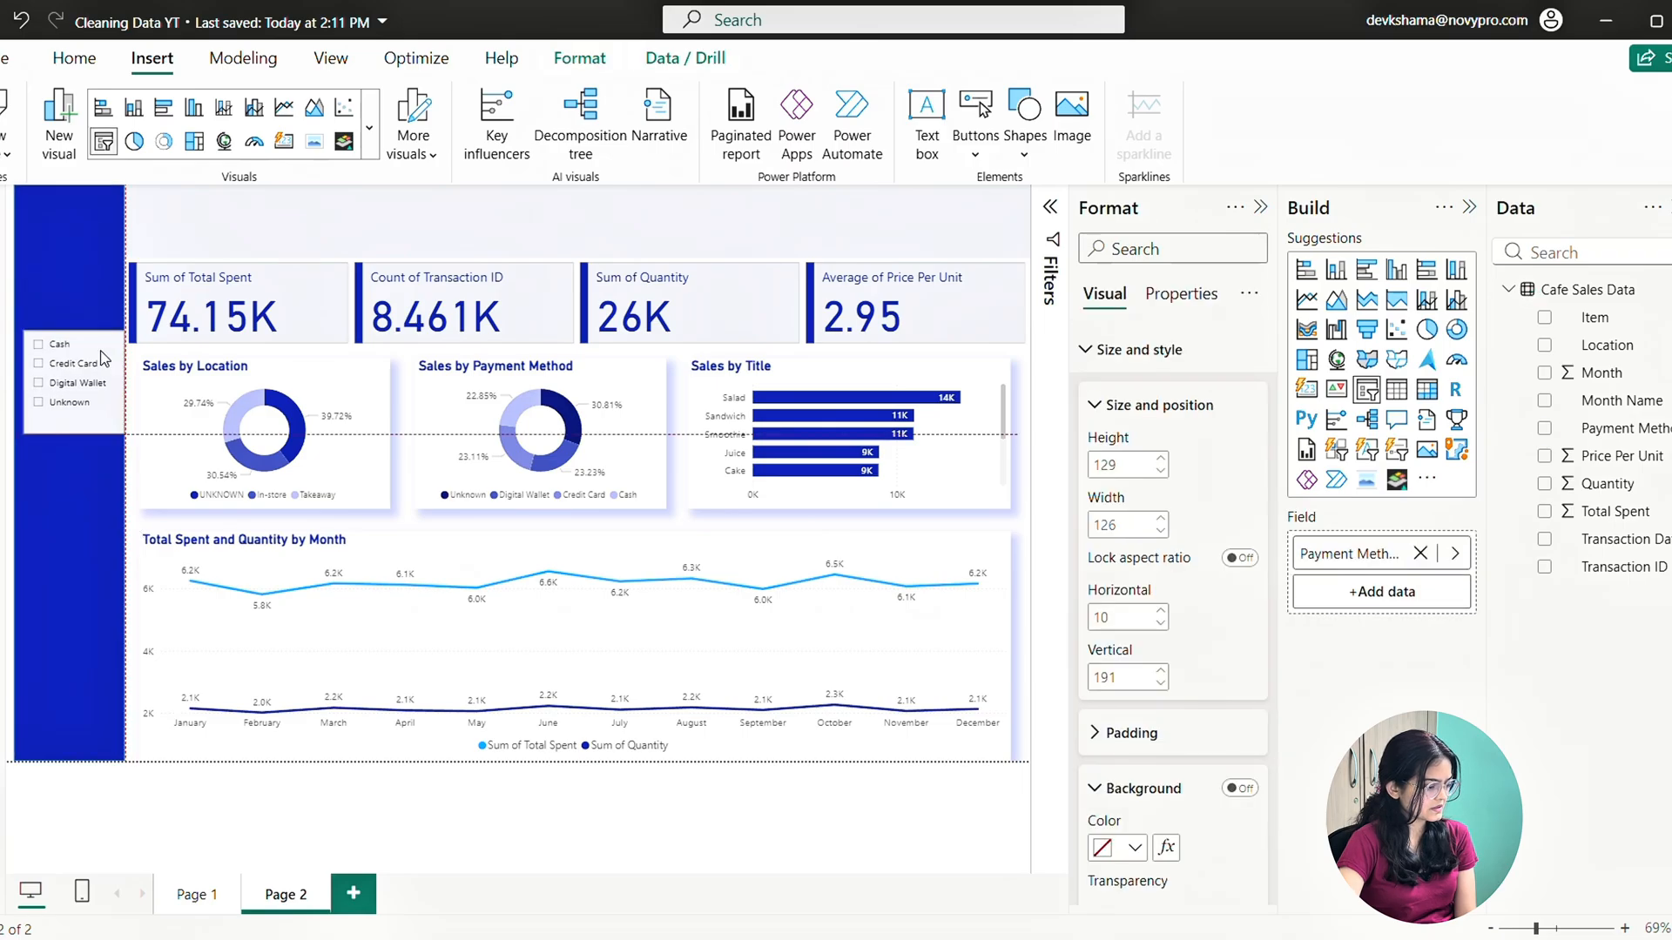
drag(96, 363, 90, 362)
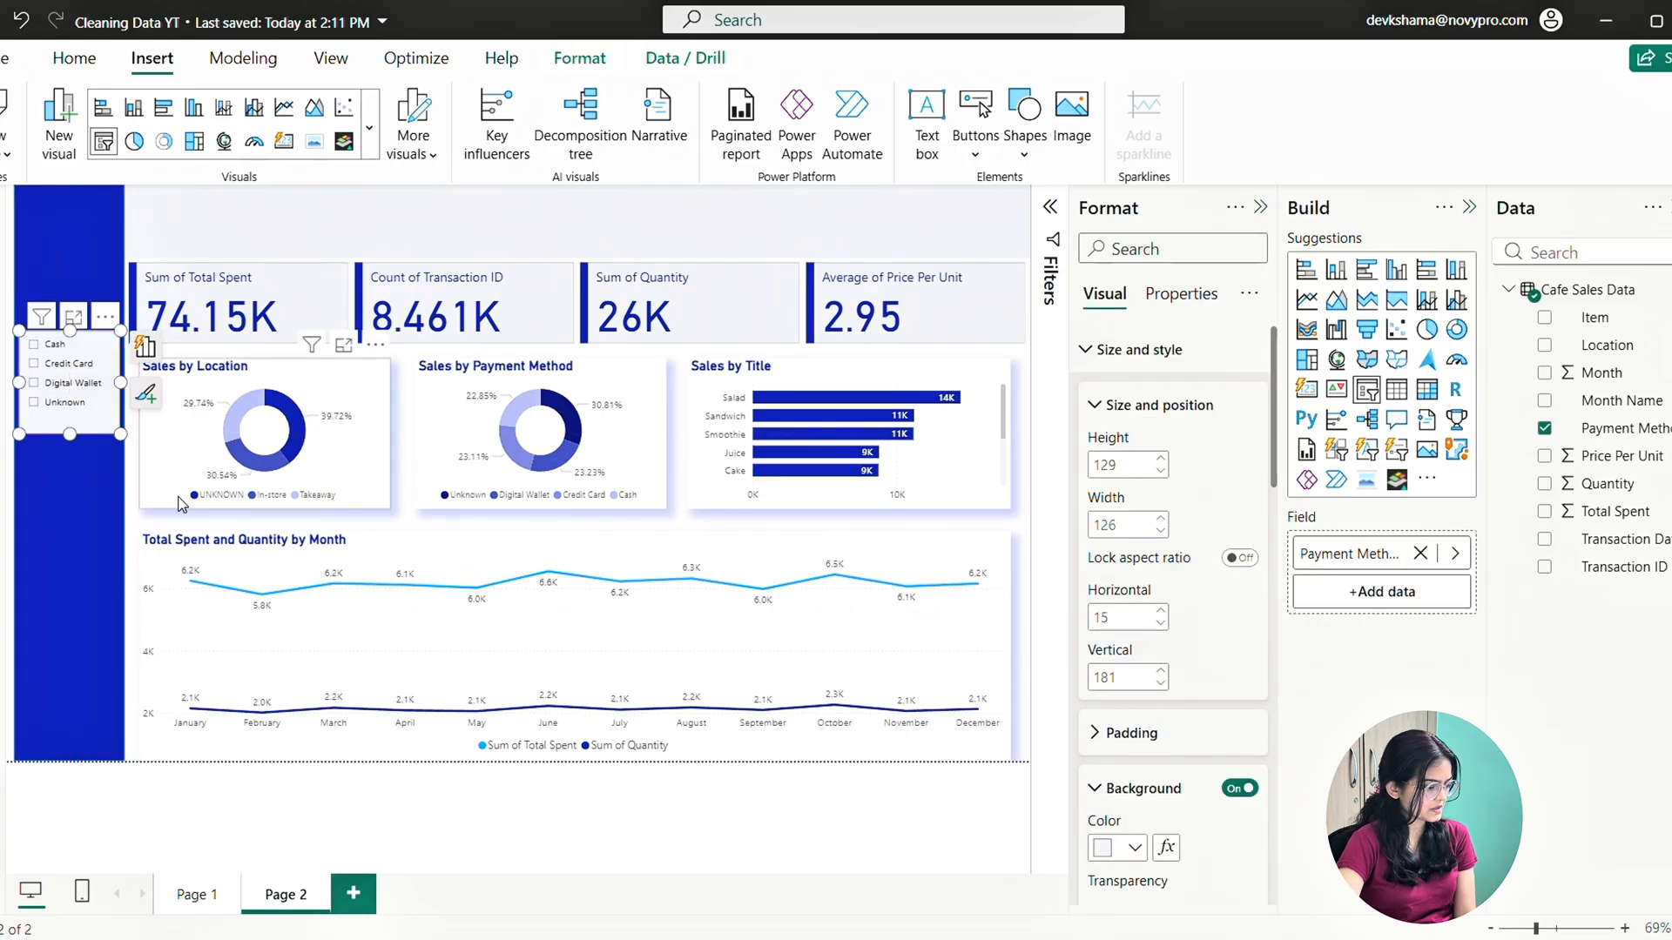
click(139, 531)
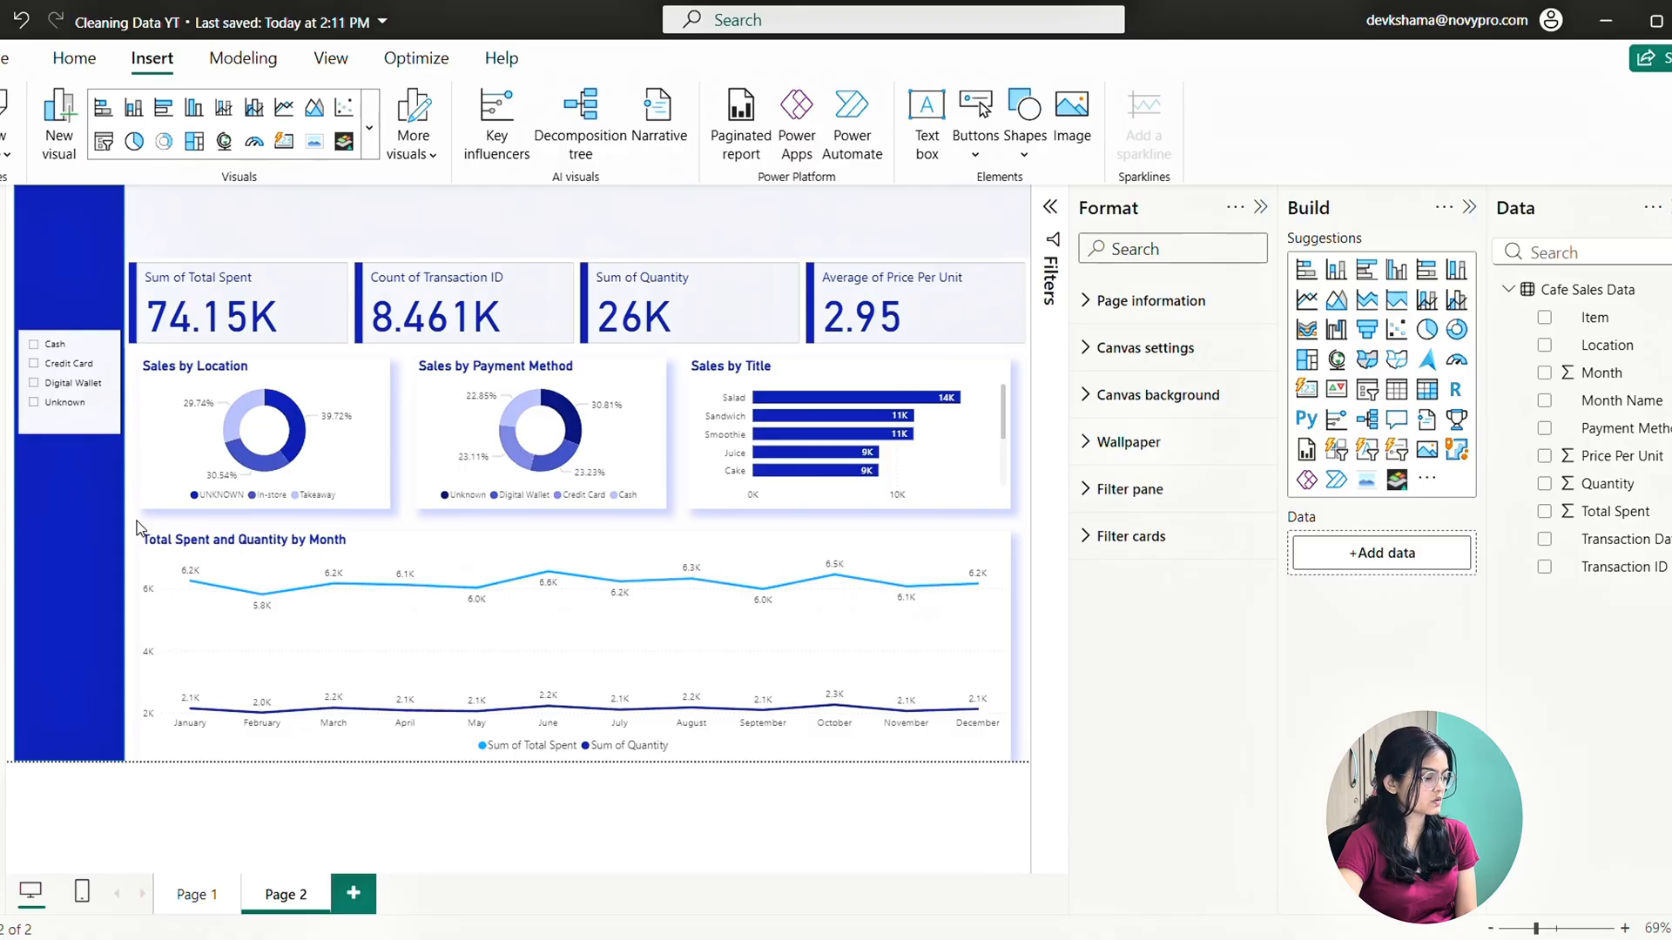
drag(105, 351, 106, 371)
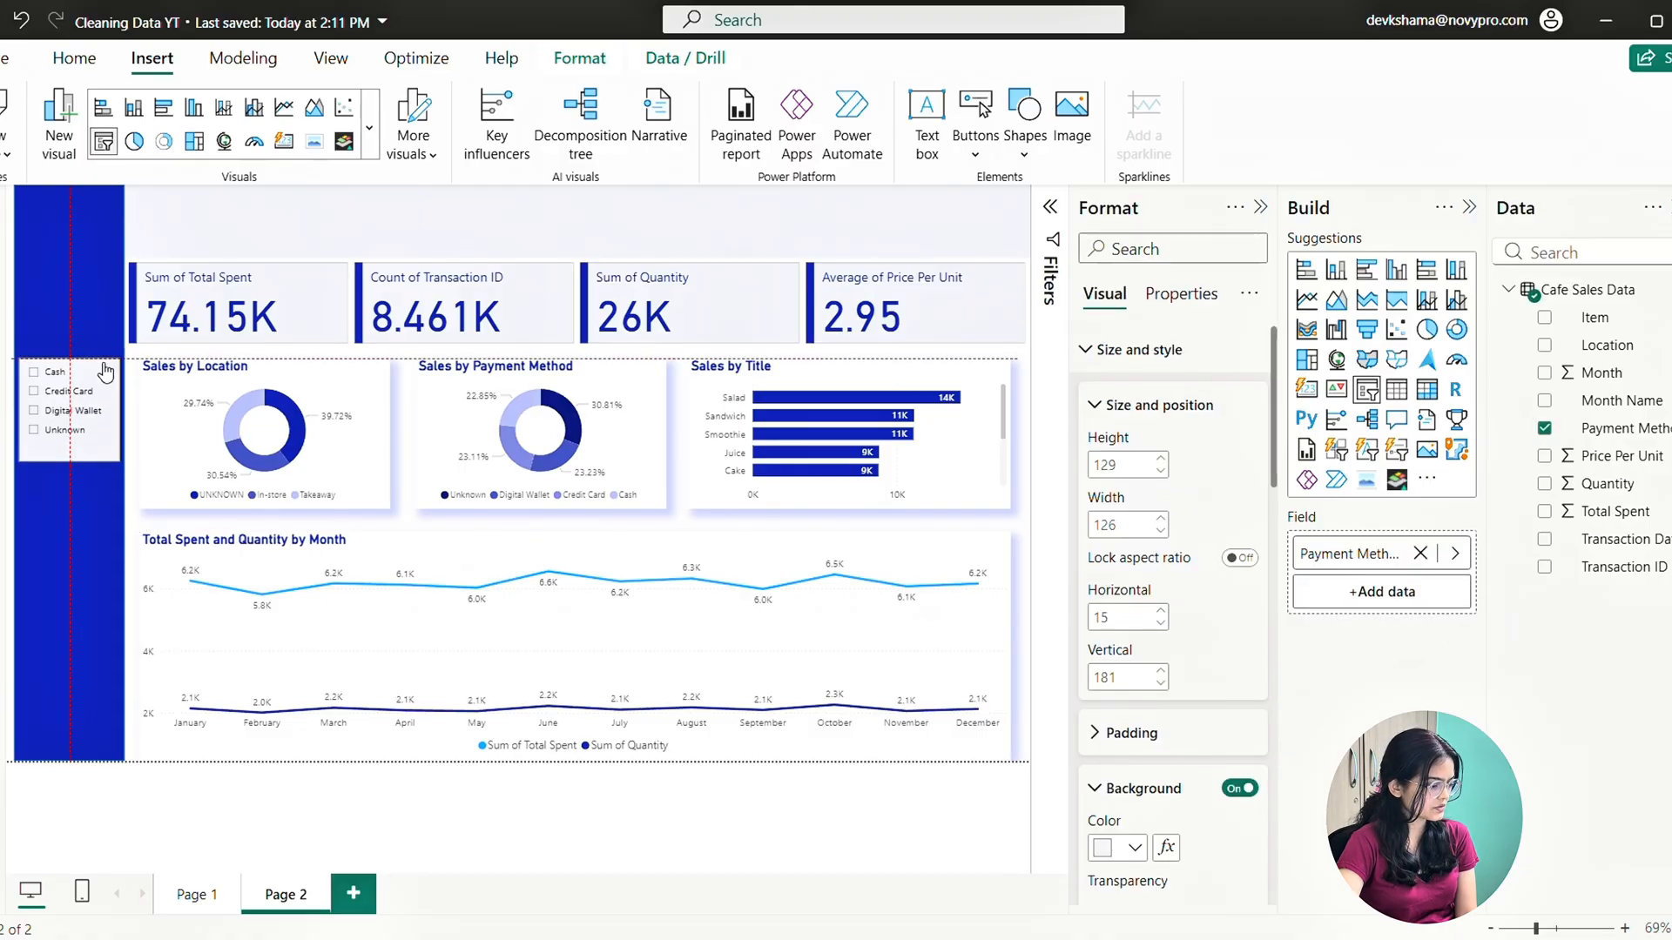
click(1021, 435)
click(75, 503)
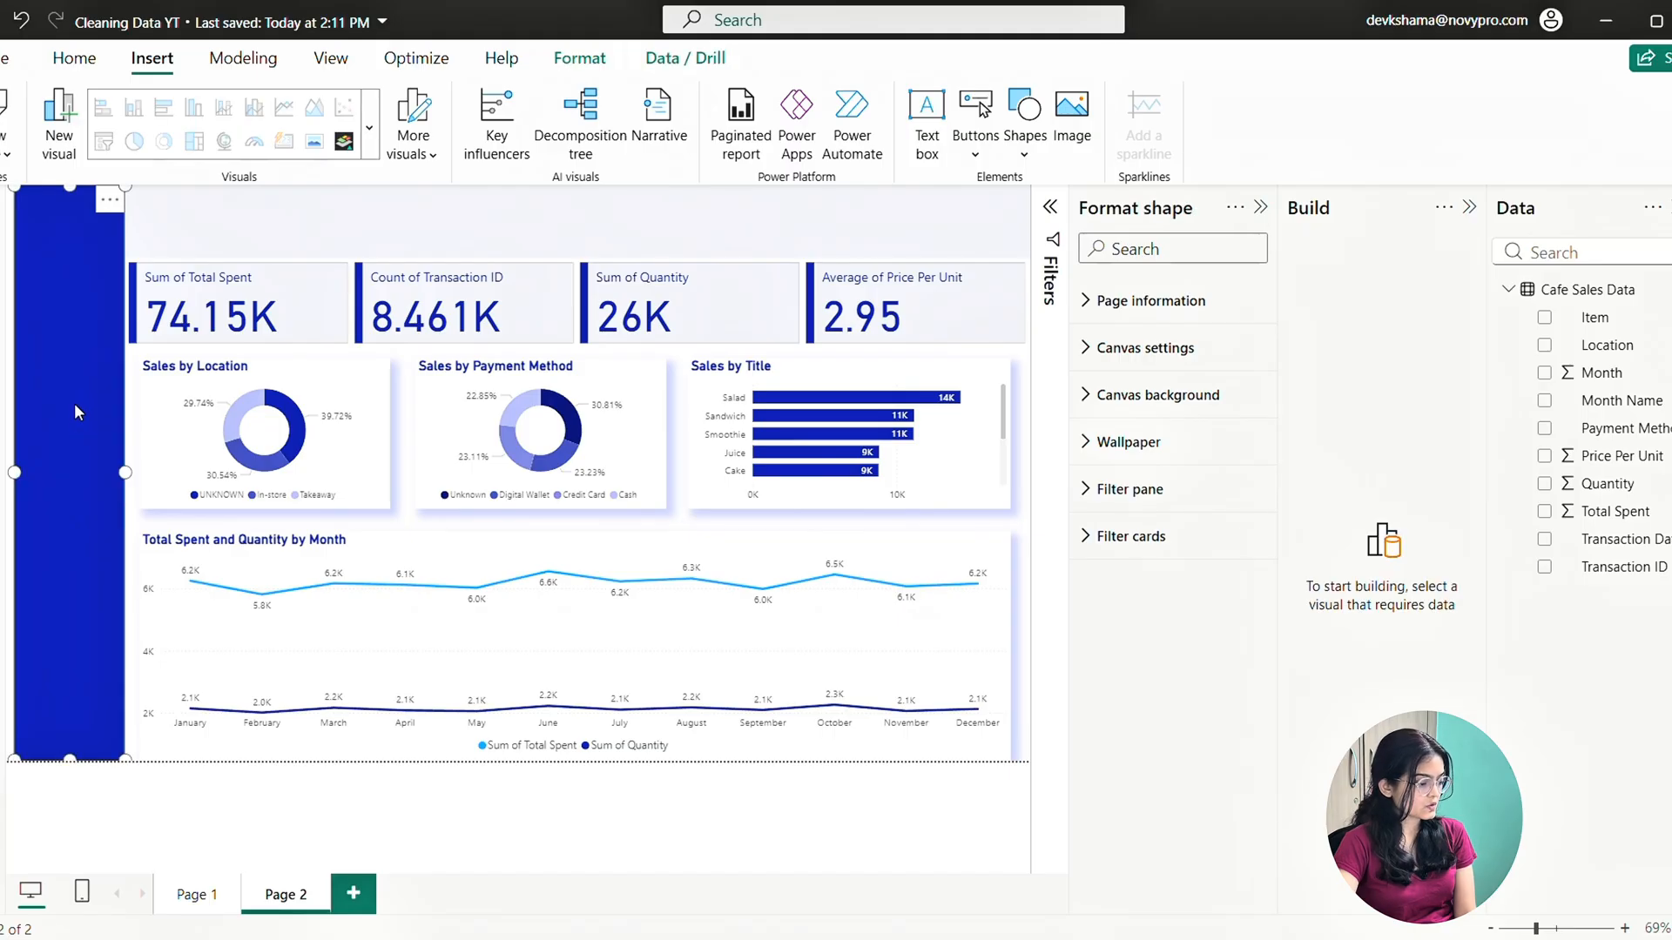
click(134, 524)
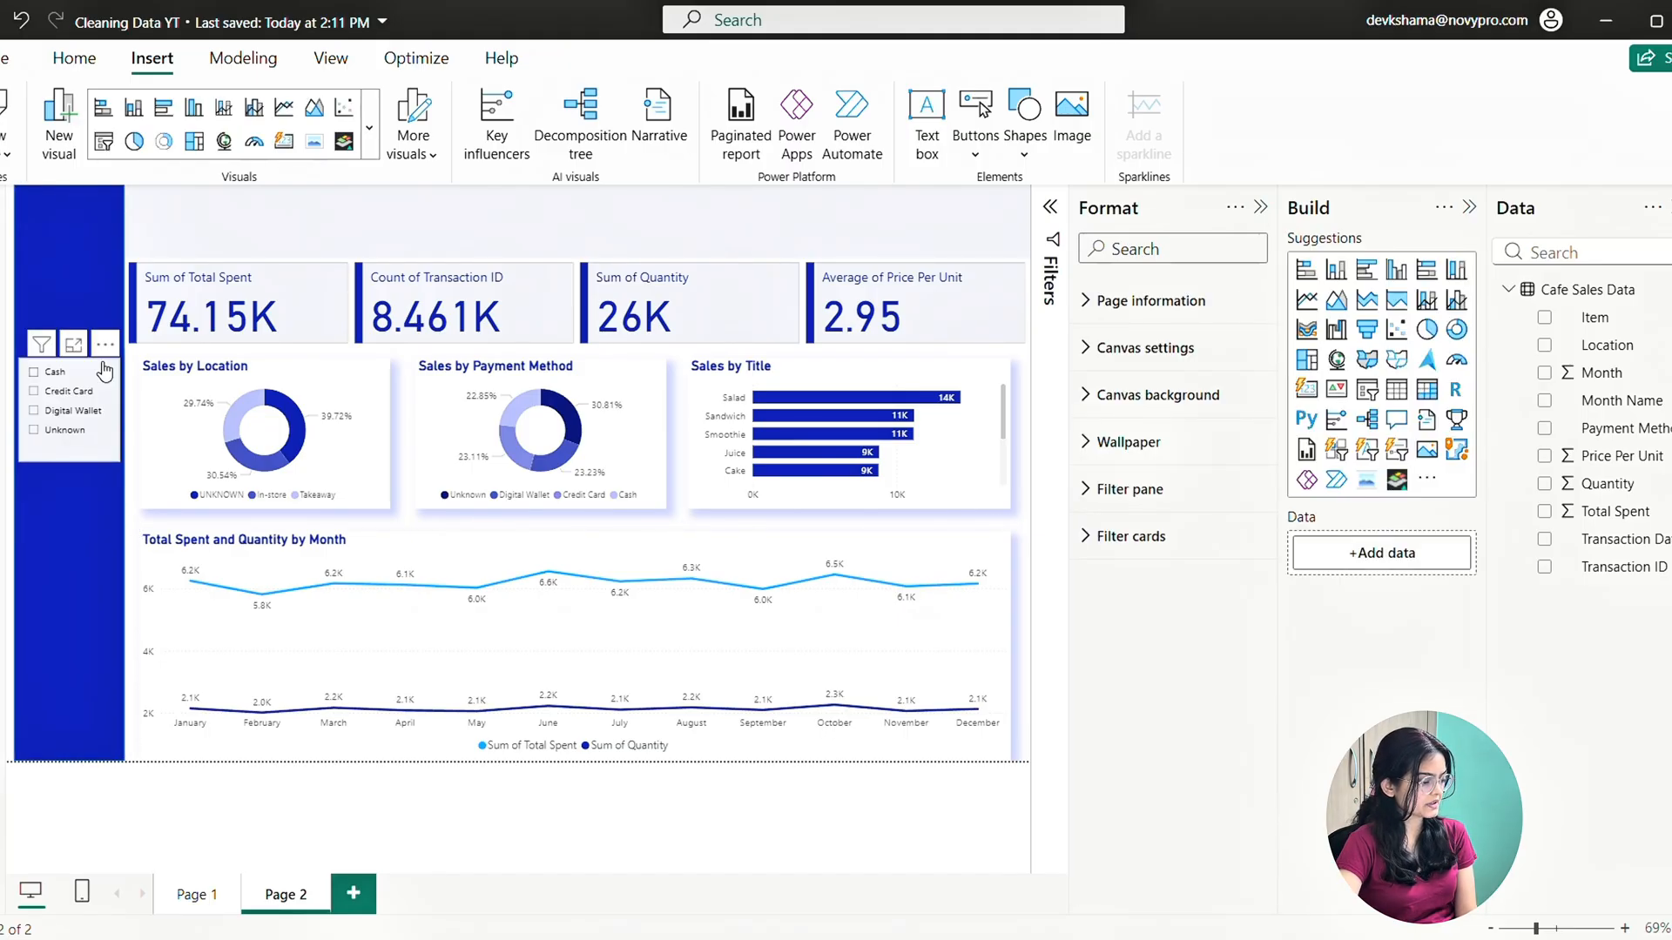
Duplicate the Payment Method slicer and place the copy below the original on the sidebar at horizontal 15 and vertical 360
click(104, 372)
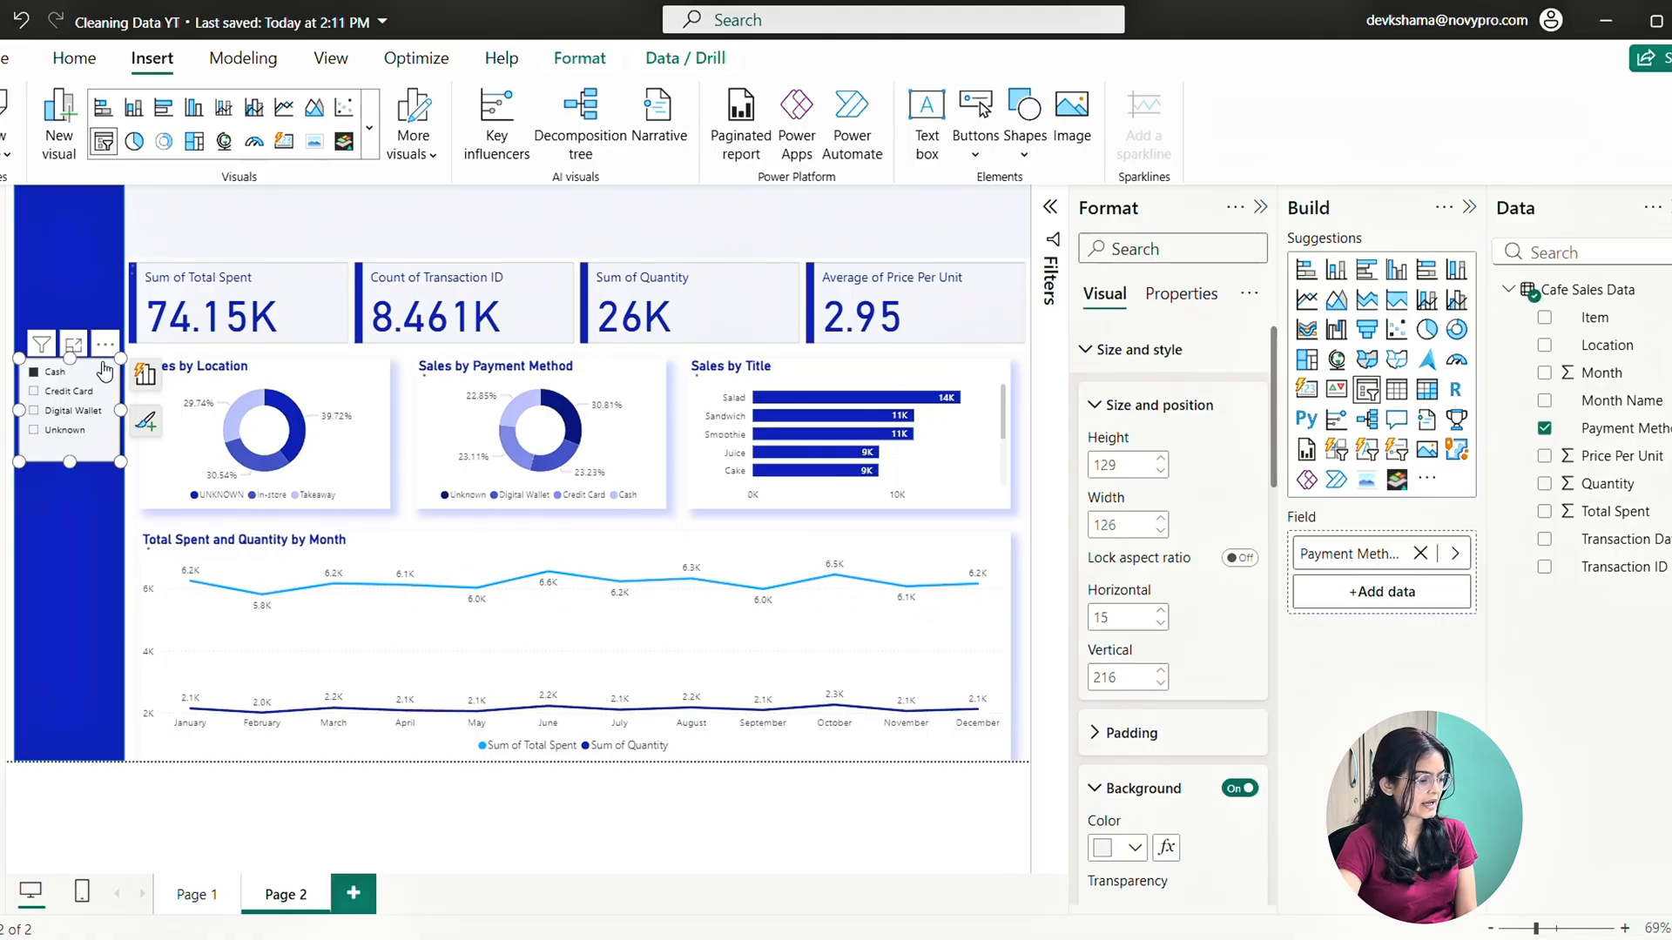
click(40, 378)
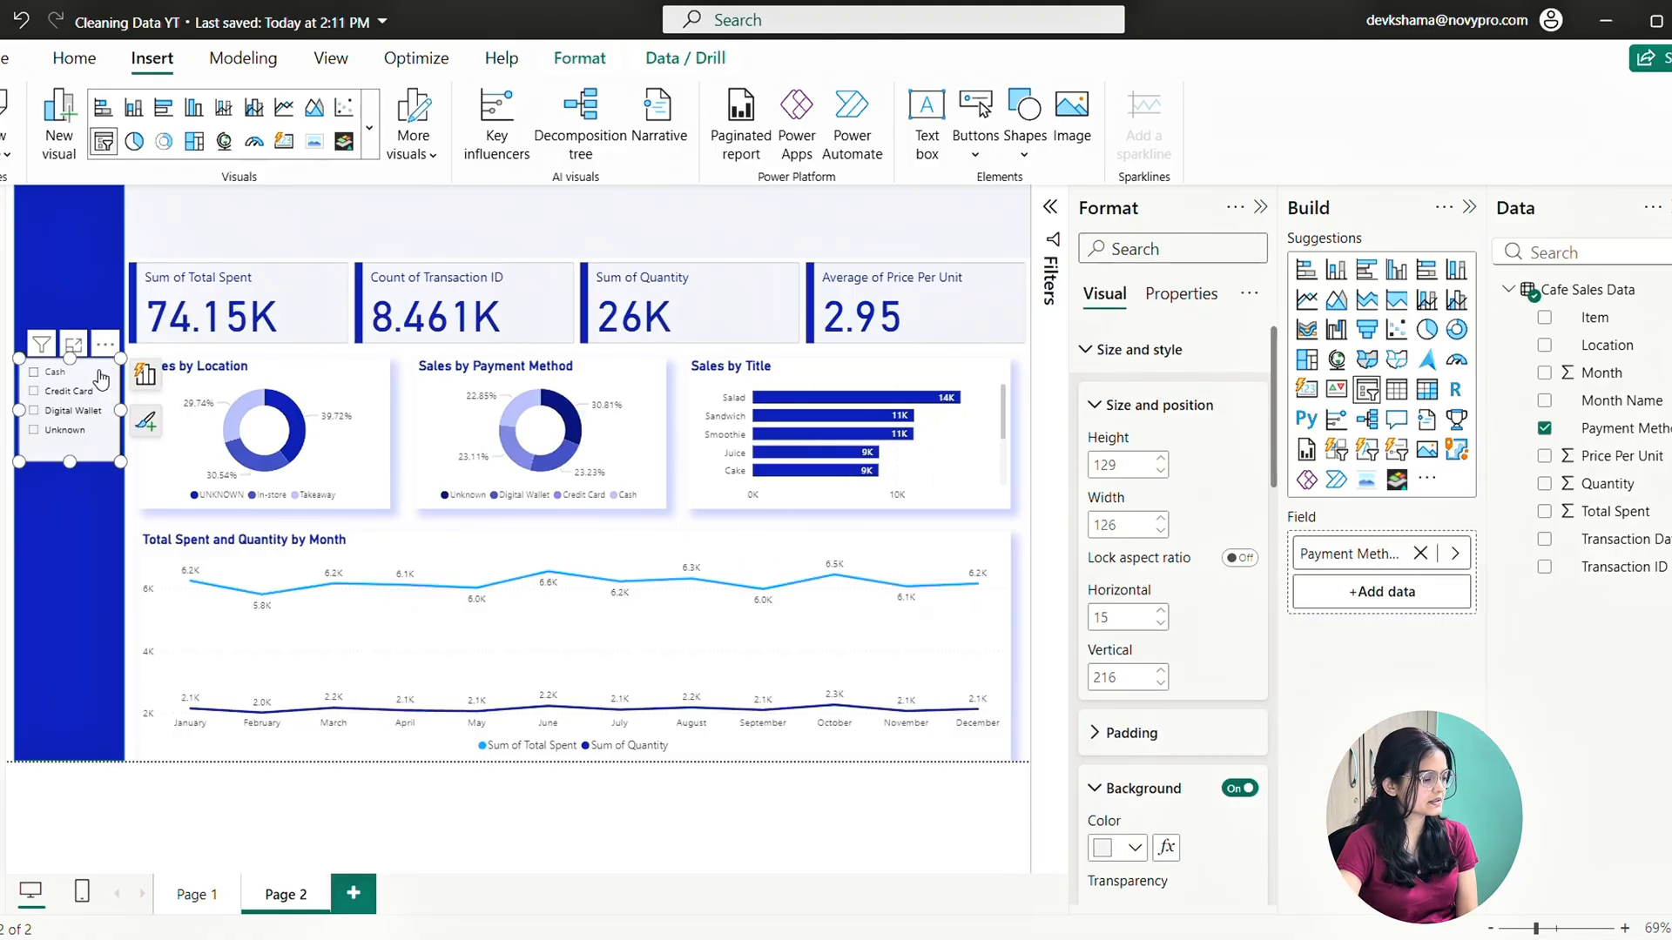
key(ctrl+v)
drag(100, 388, 84, 508)
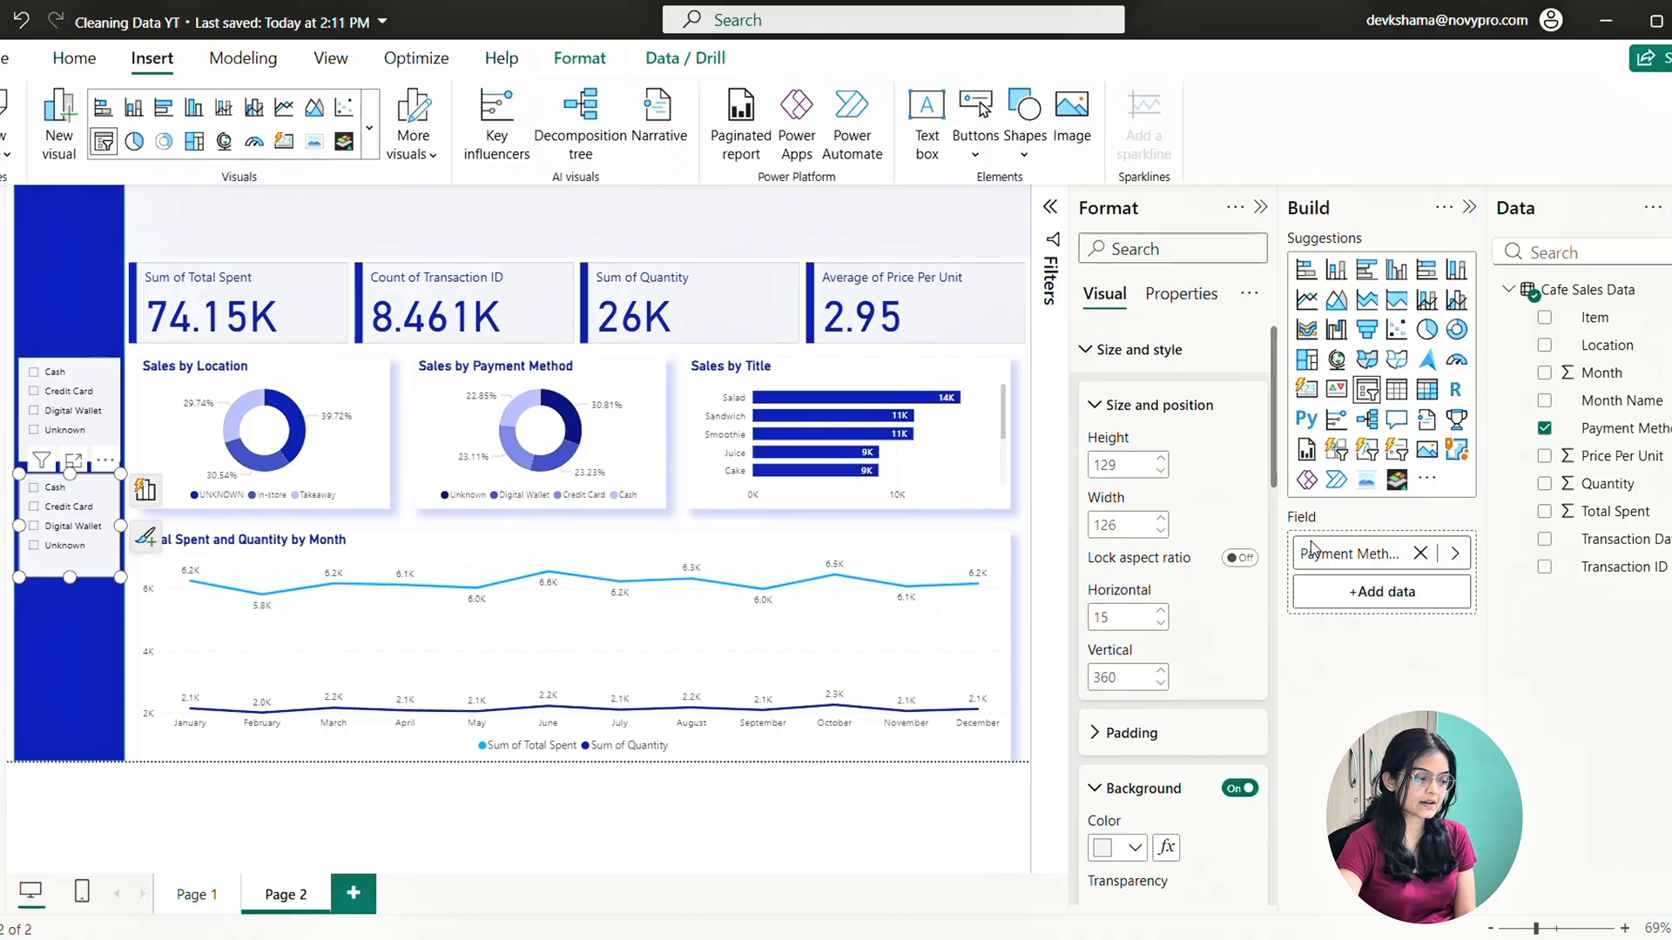
Replace the Payment Method field with Location in the duplicated slicer at the bottom of the sidebar
click(1421, 554)
click(1544, 346)
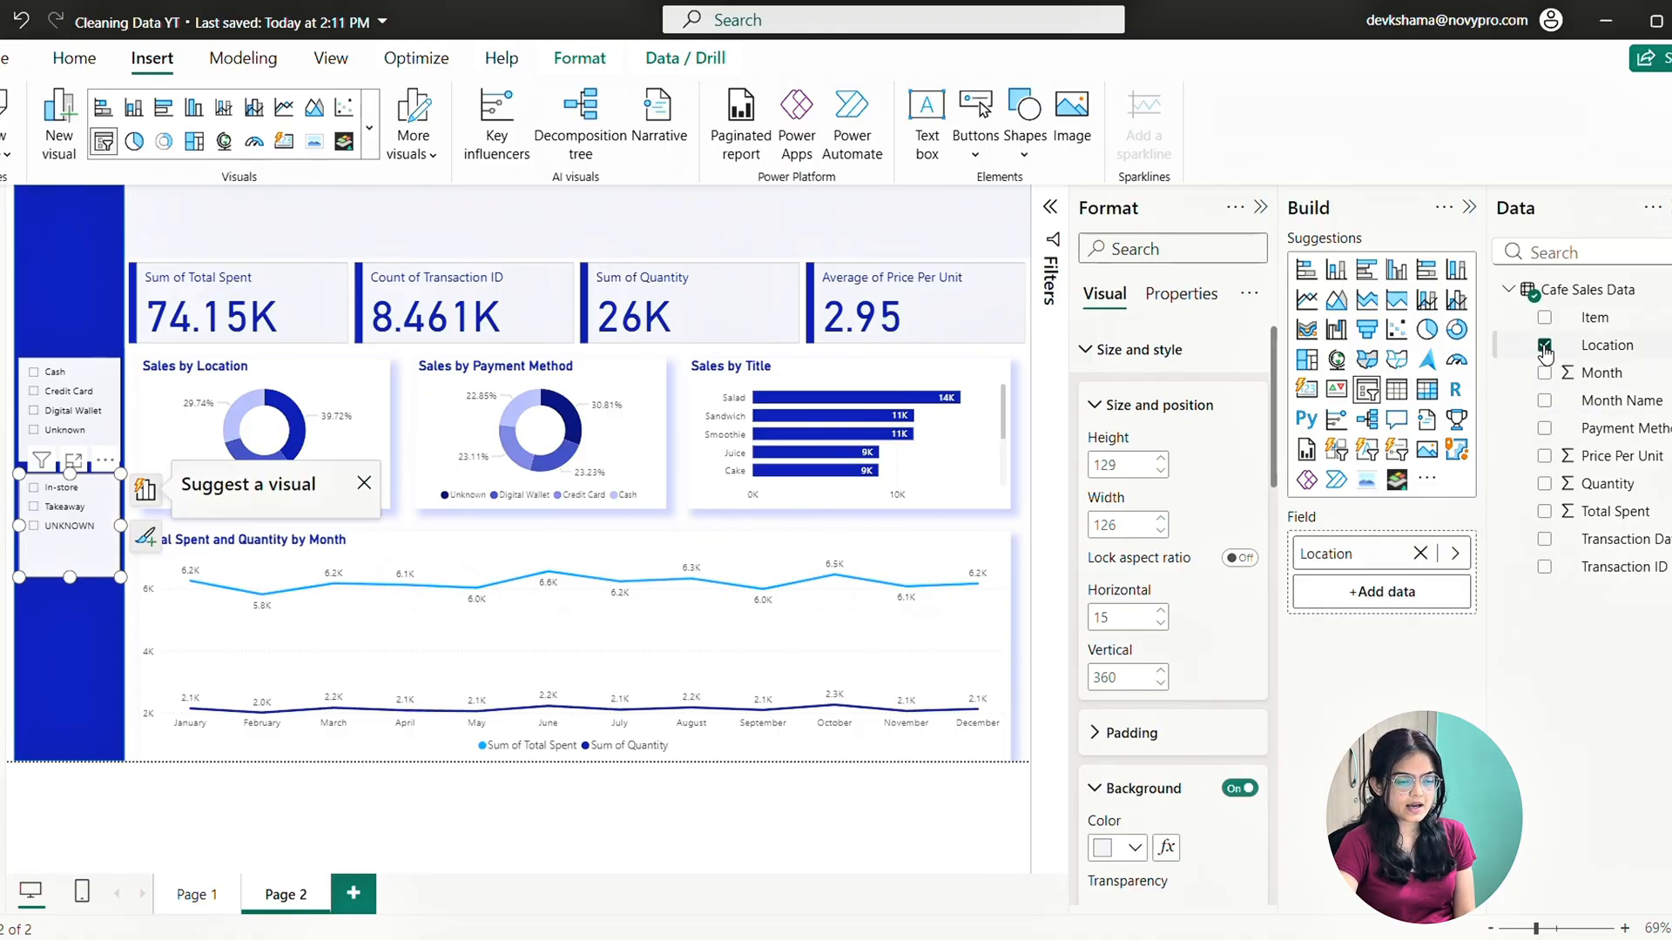
click(253, 484)
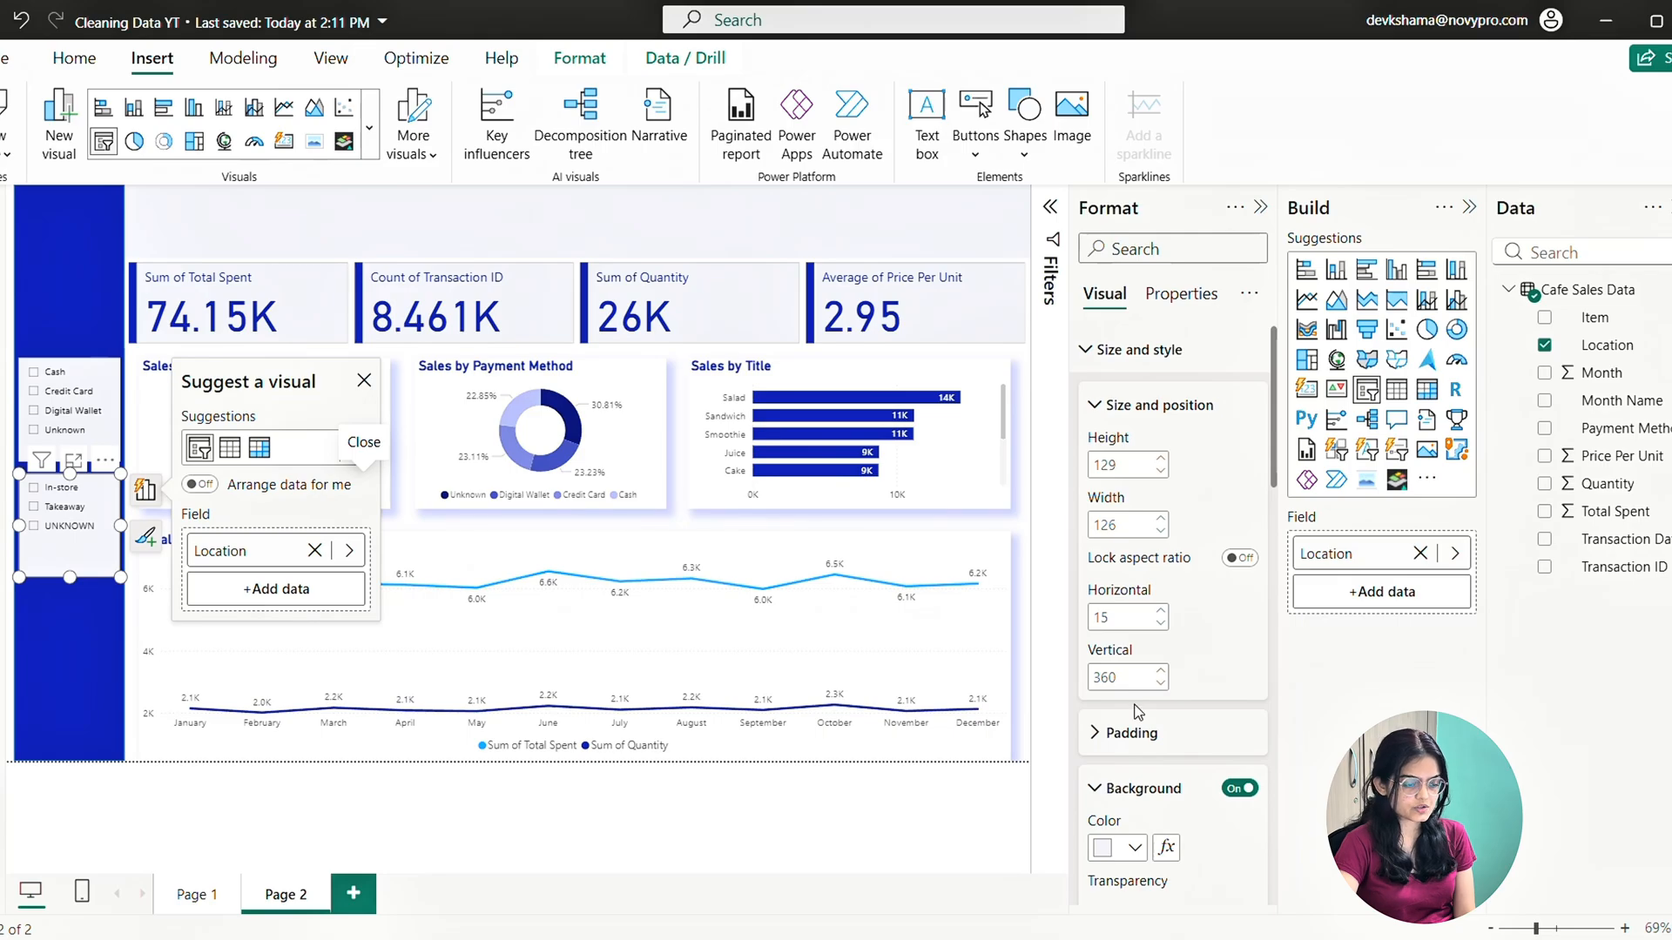
Set the Location slicer's style to Tile and increase its height so that all three location tiles fit
scroll(1138, 707, down, 10)
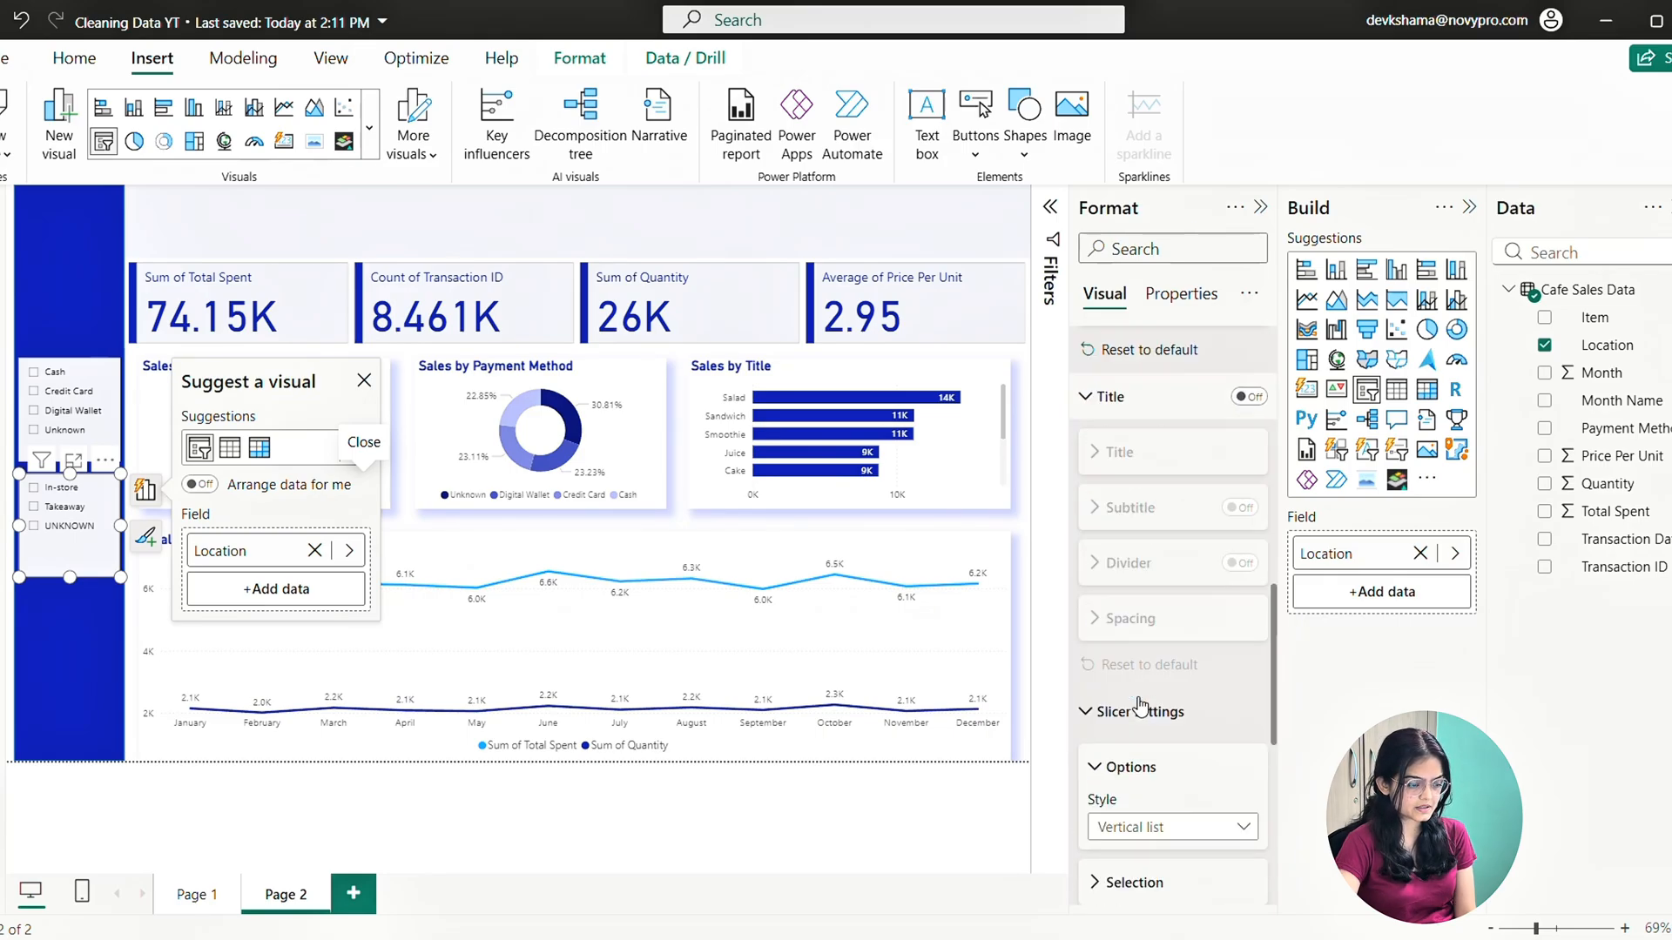
scroll(1141, 707, down, 4)
click(1143, 487)
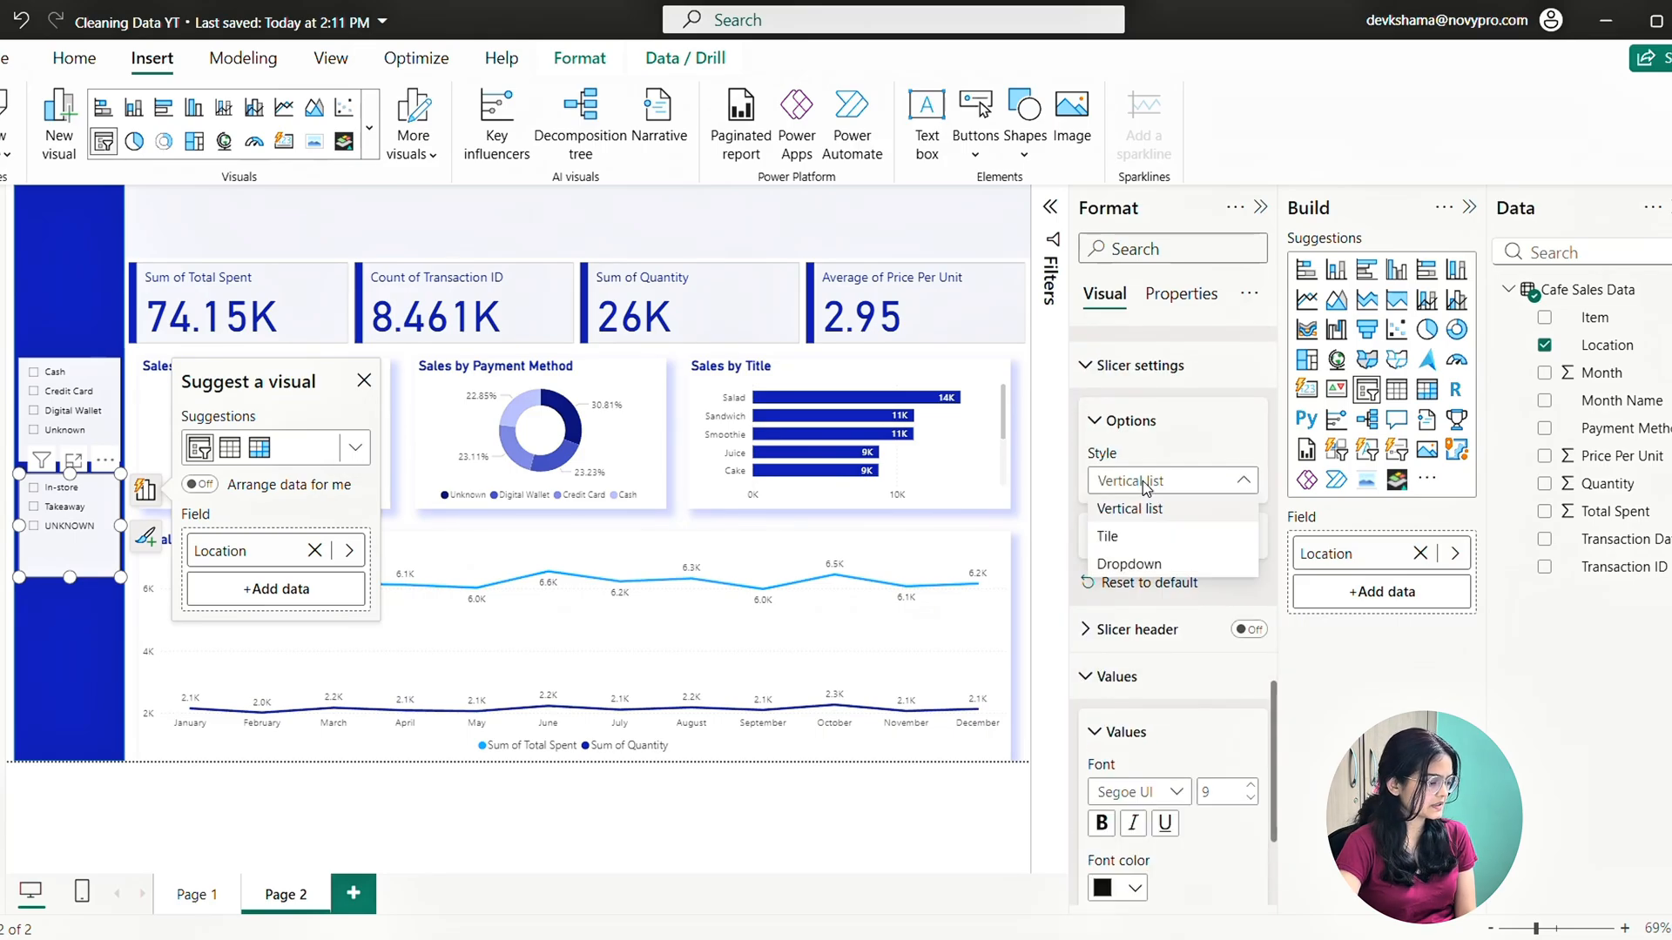
click(1108, 538)
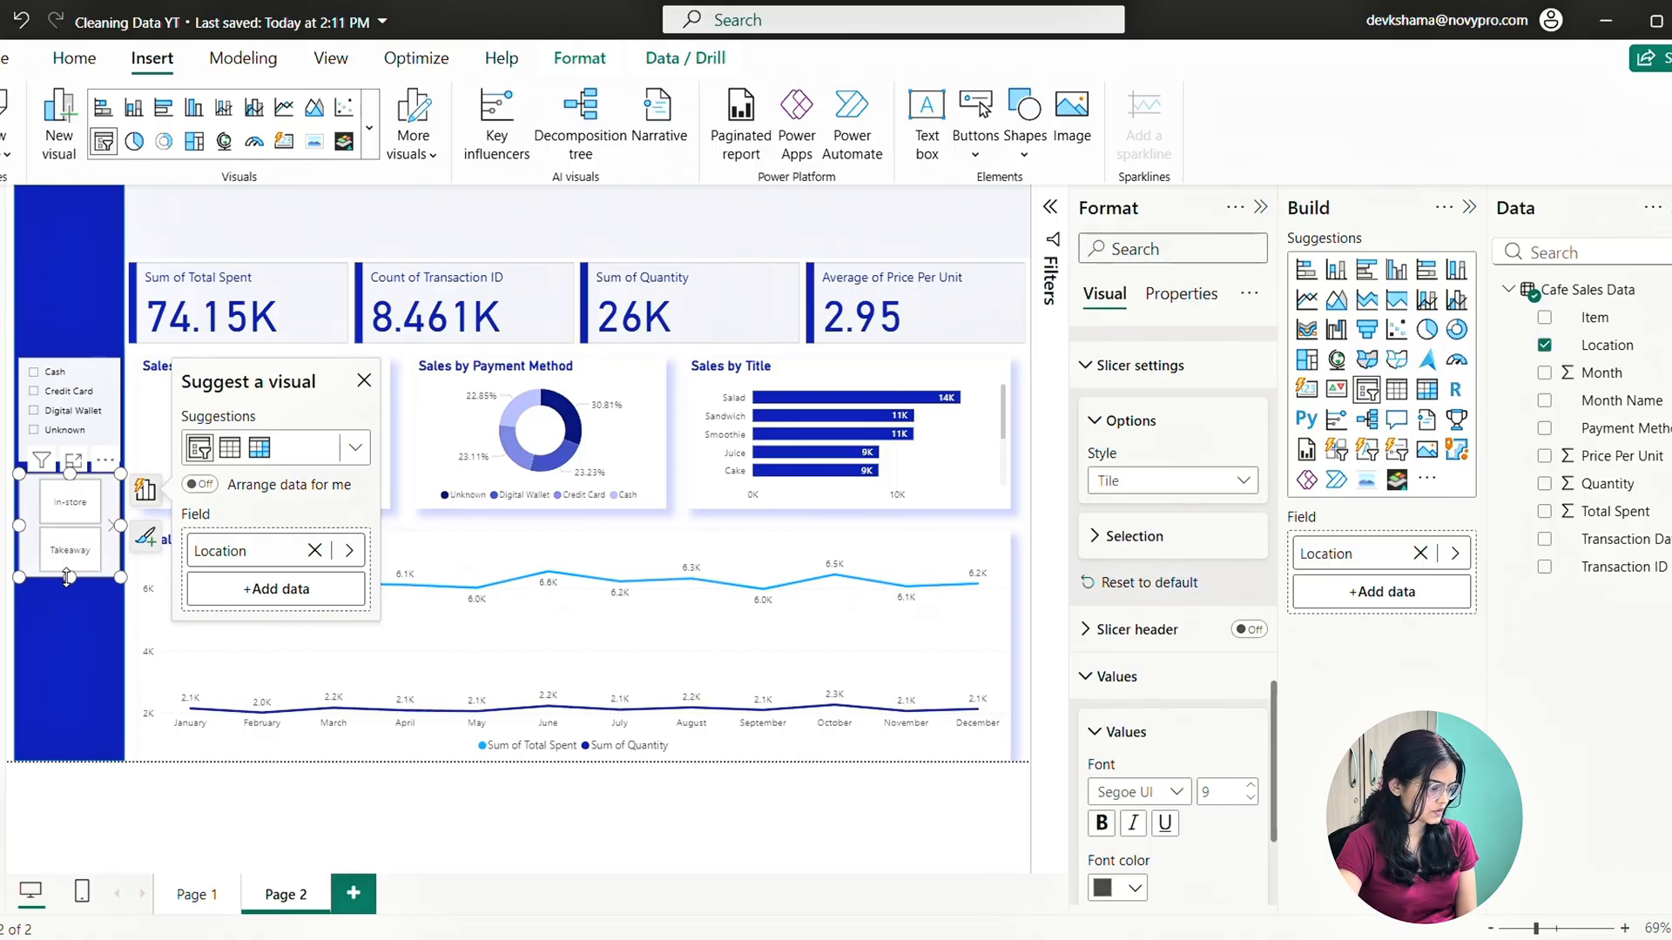
drag(68, 577, 55, 615)
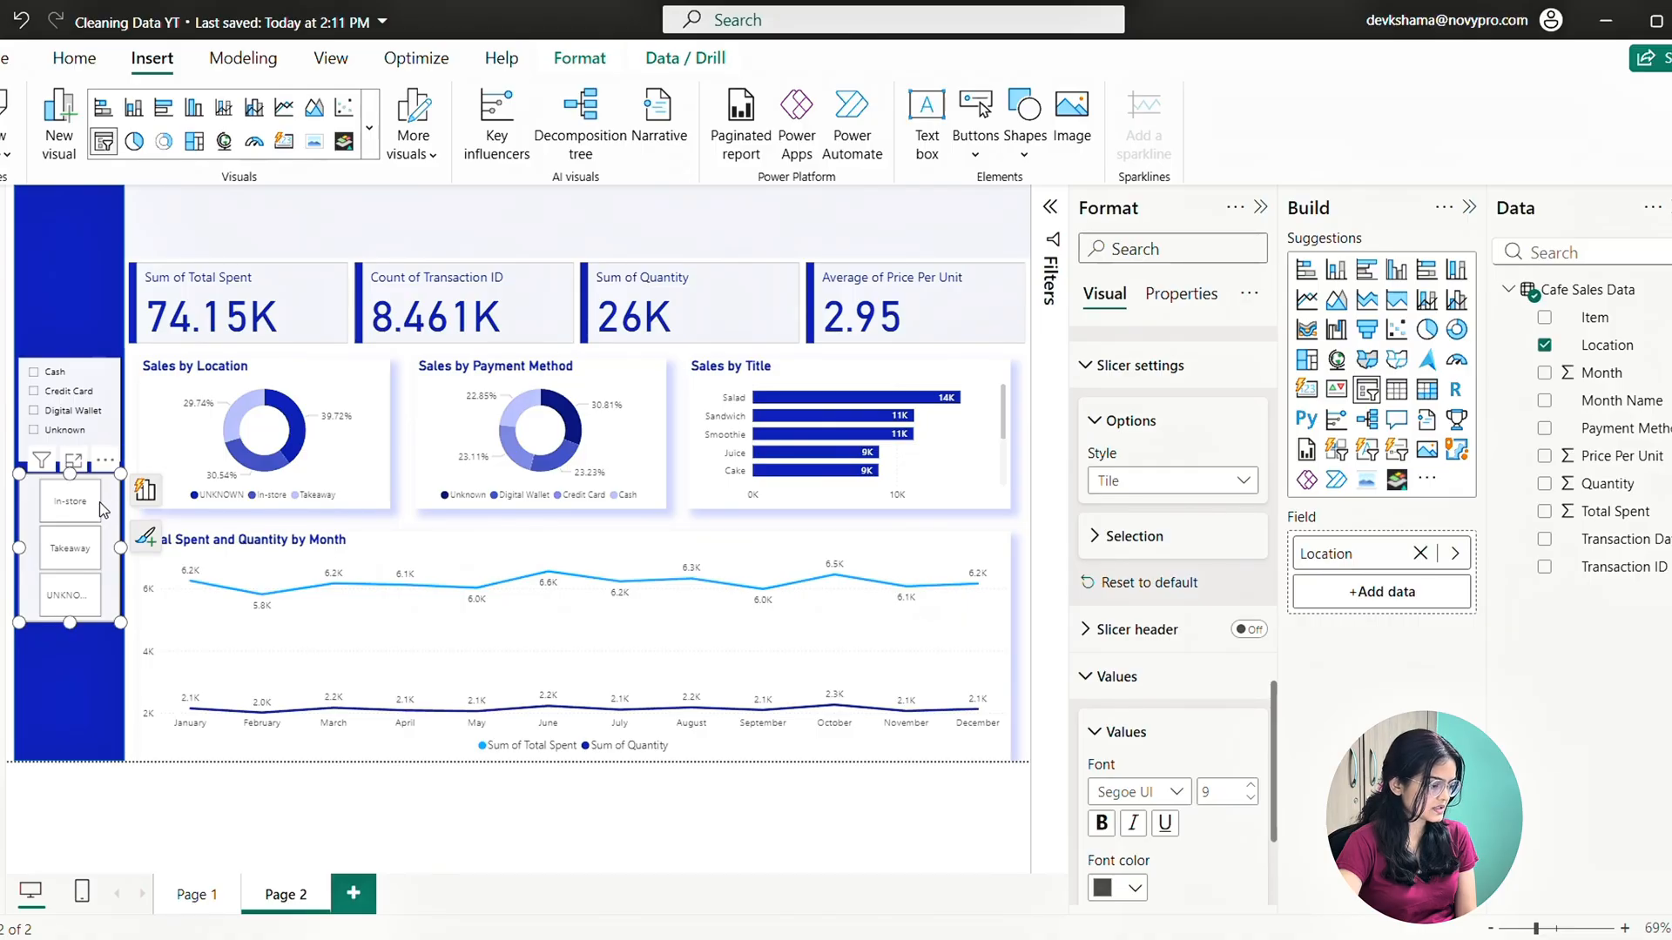
Test the Location slicer by filtering the dashboard to Takeaway, clear the filter and deselect the slicer
click(62, 557)
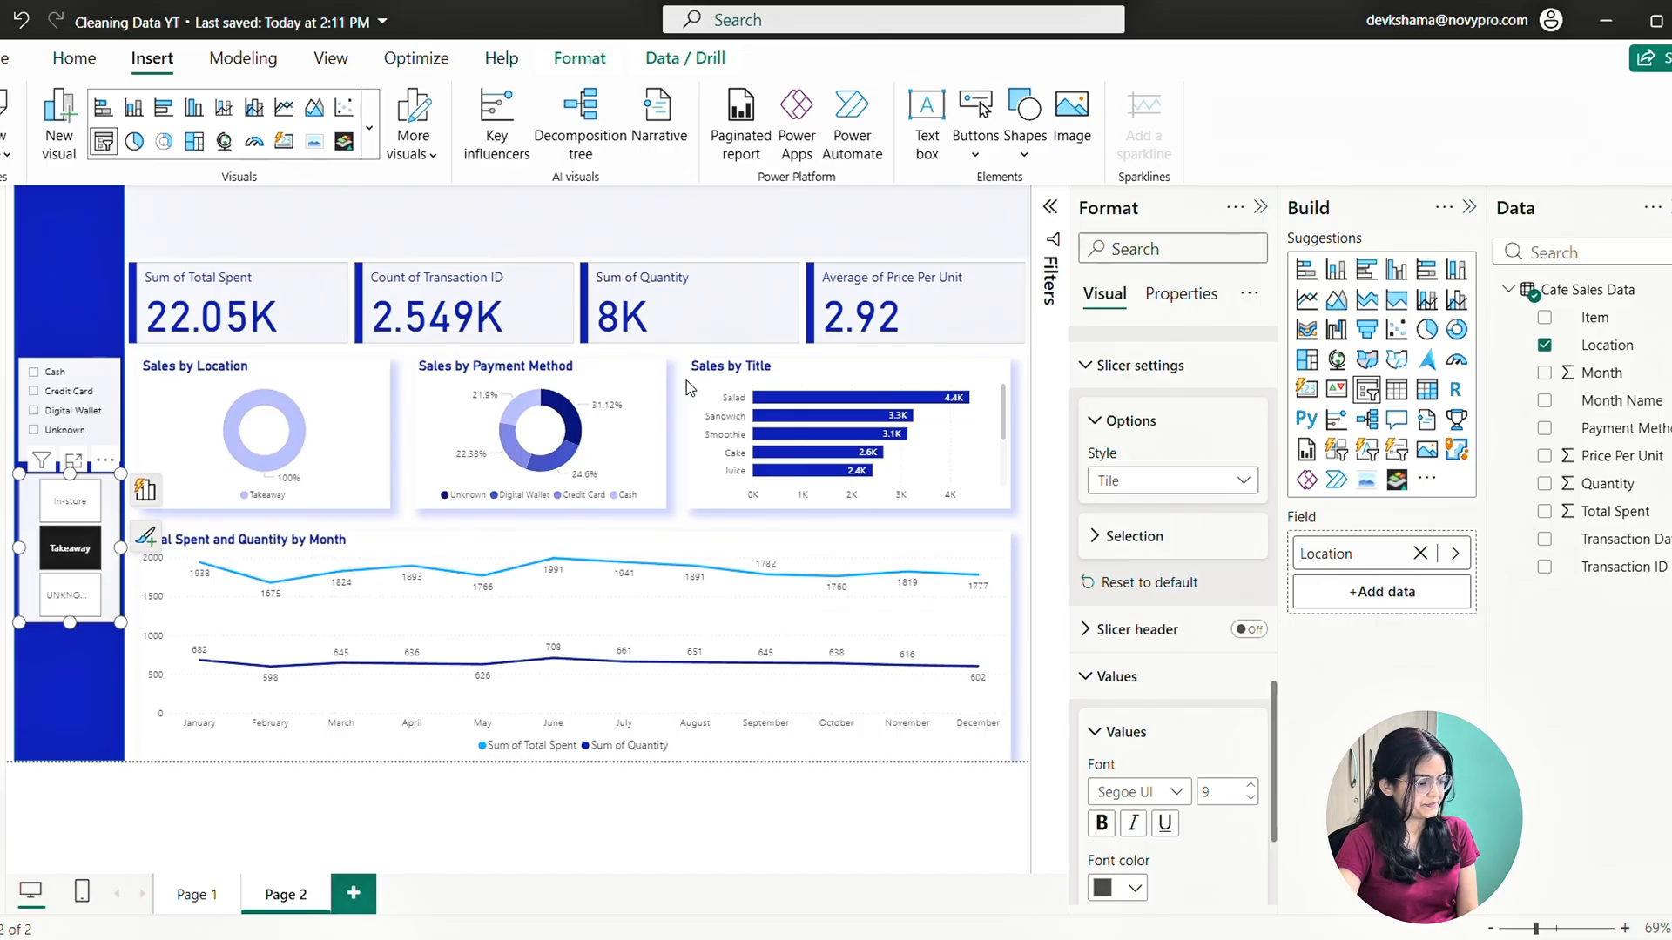
click(84, 567)
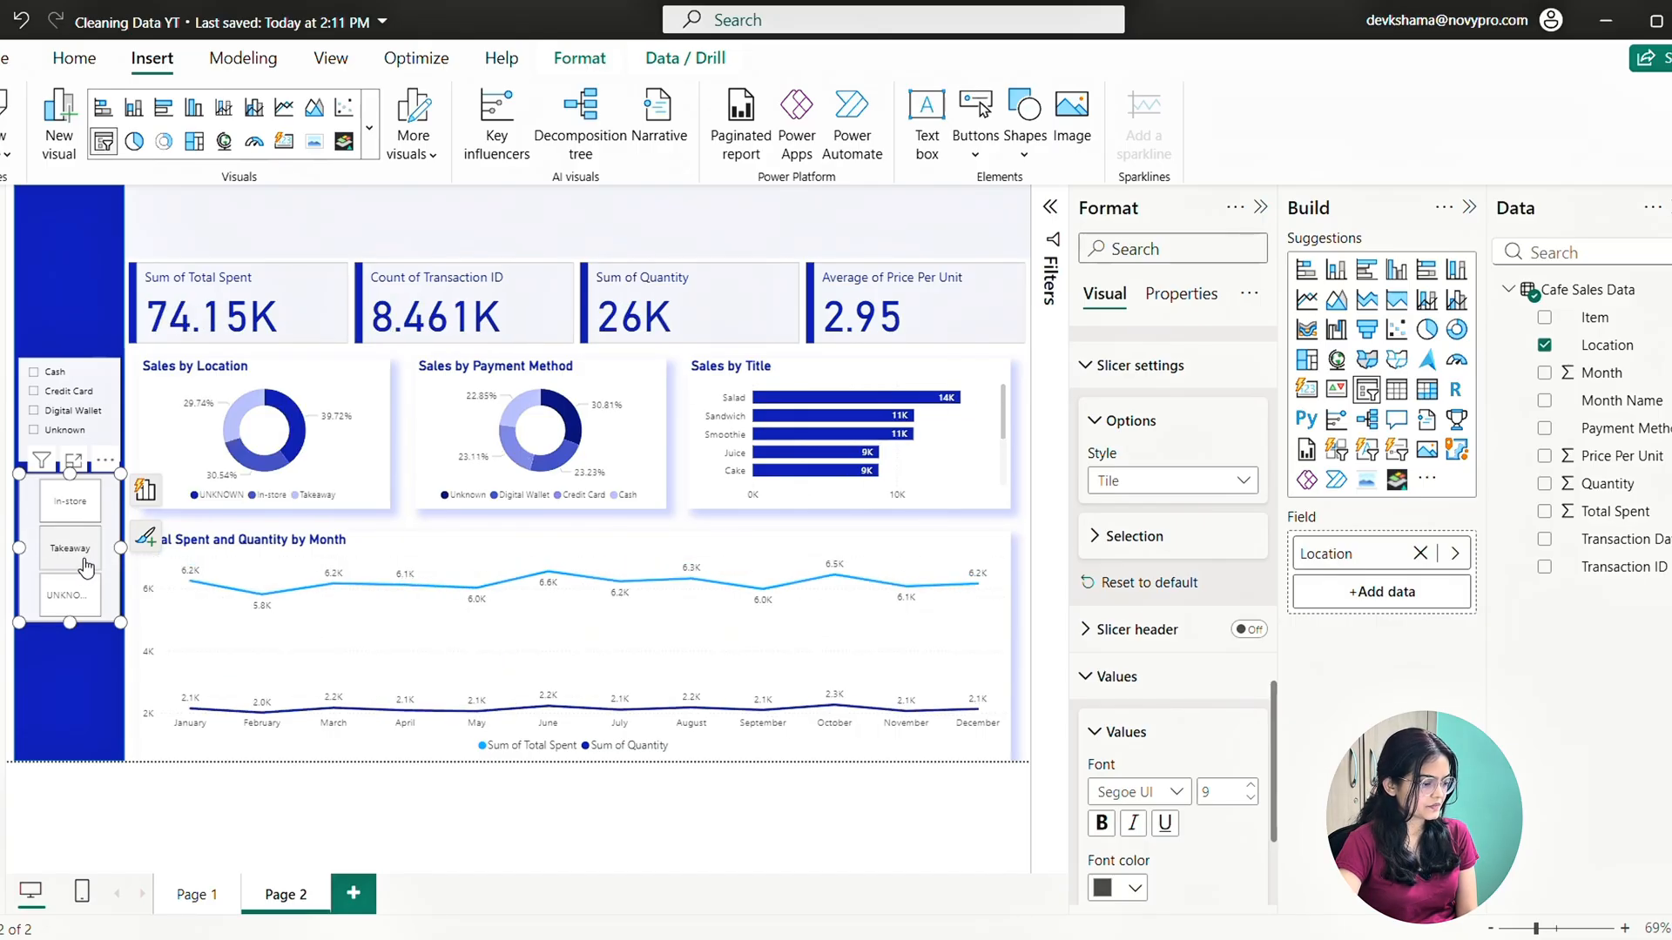
click(225, 529)
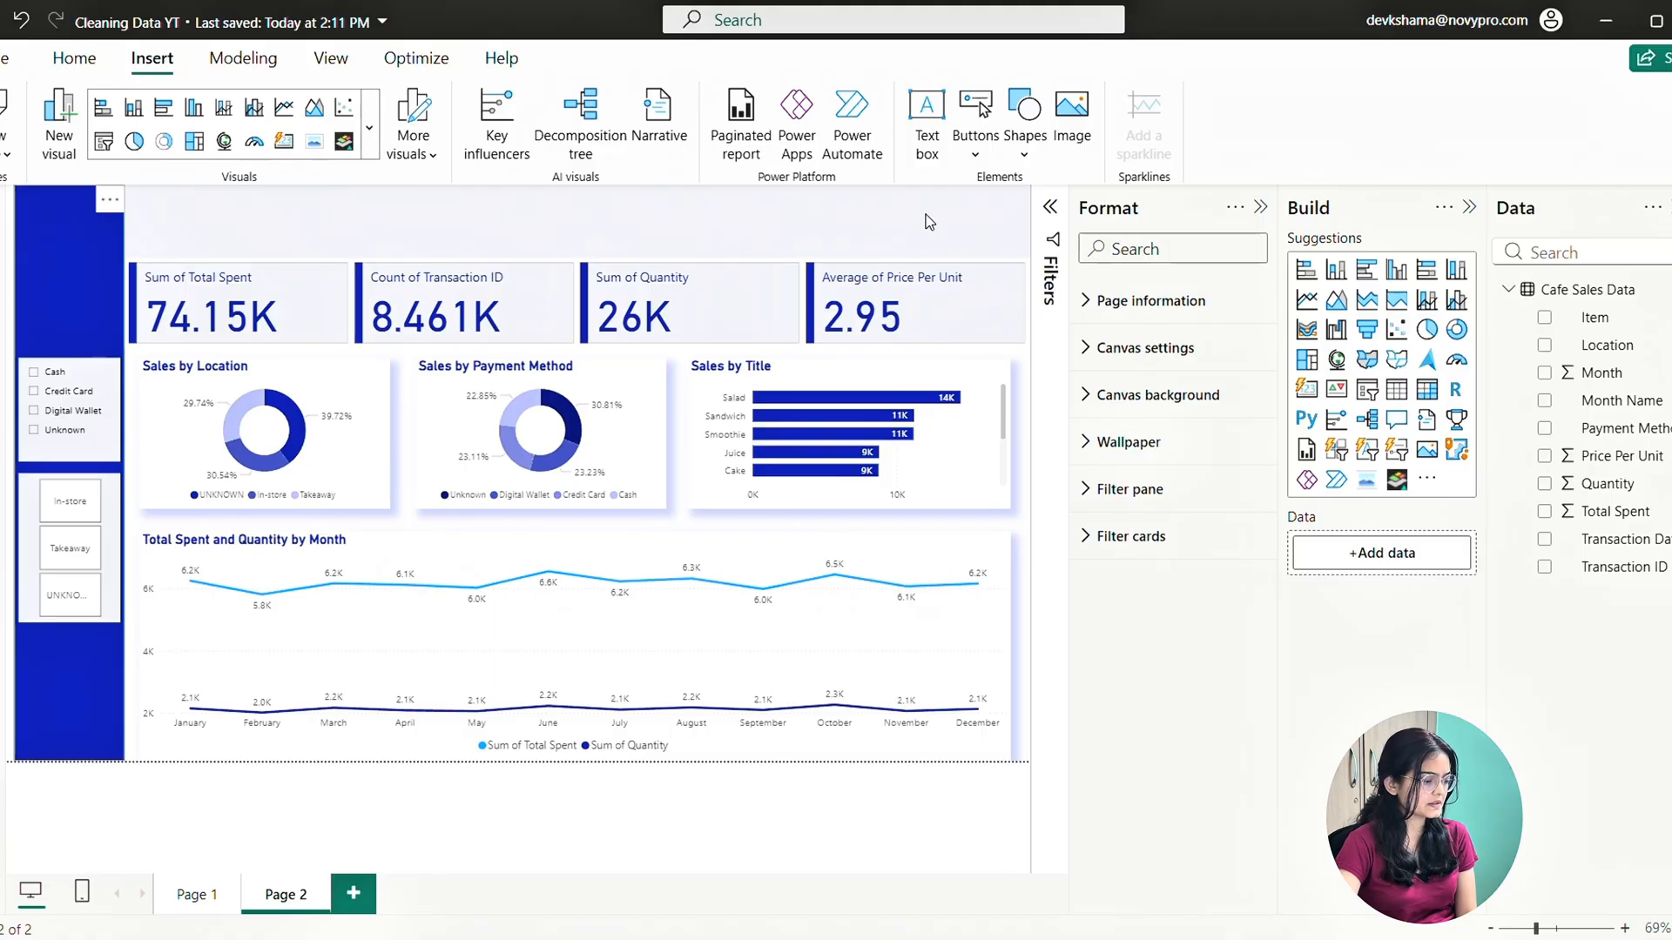
Add a new slicer for Transaction ID and enable its search option
click(1367, 392)
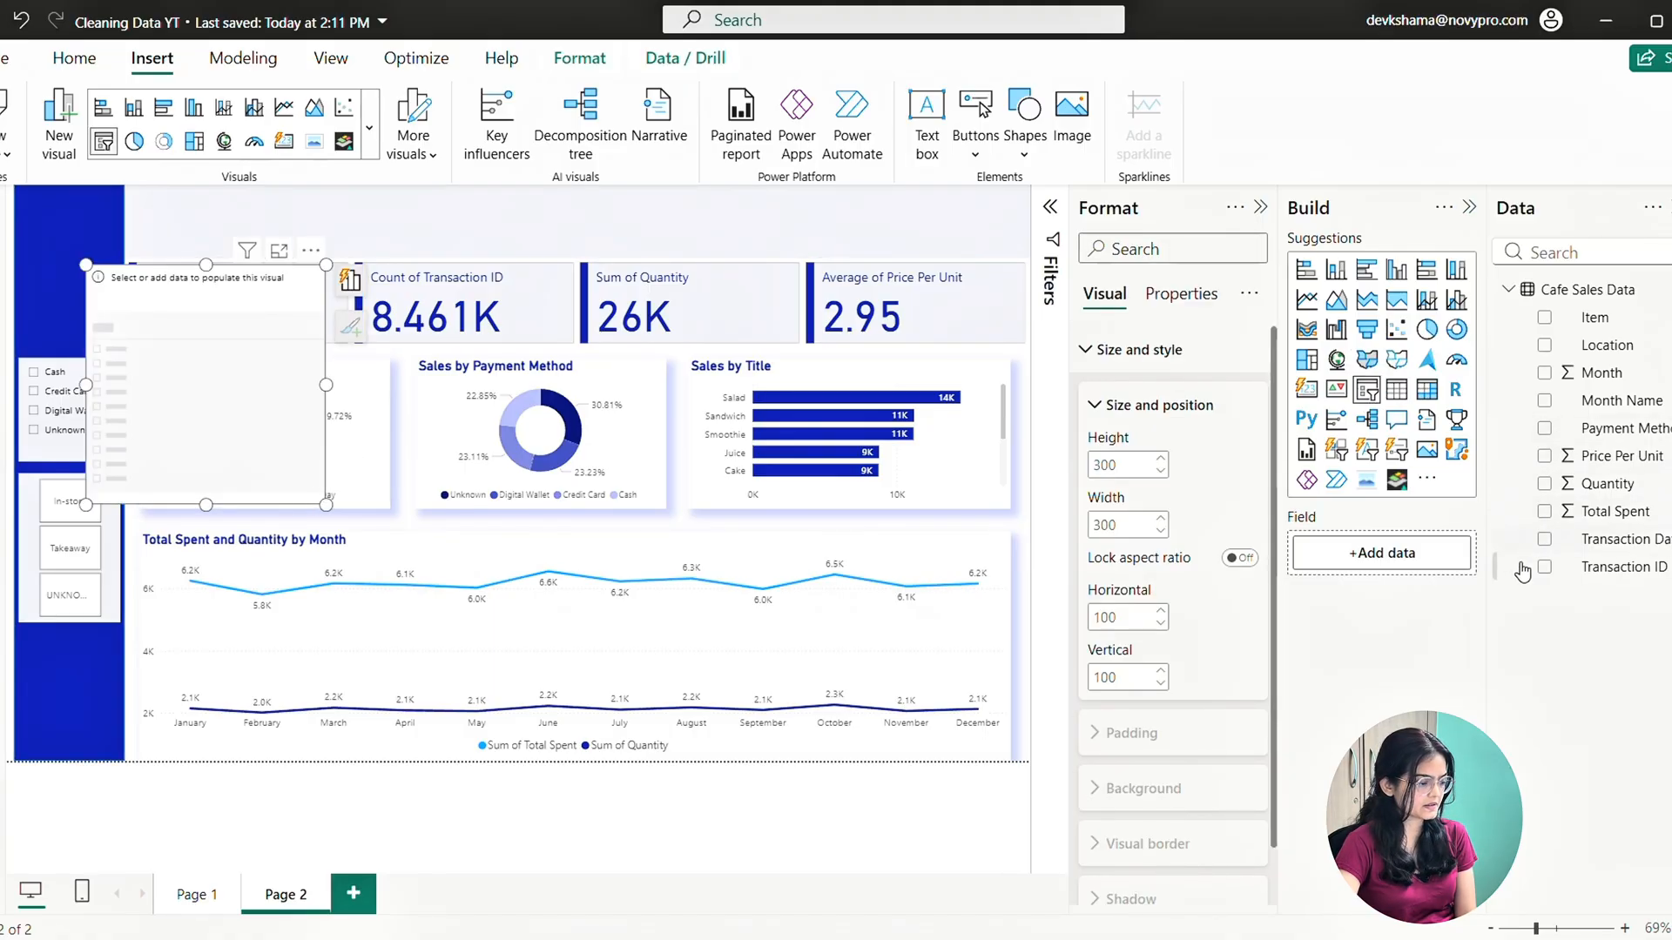
click(1543, 567)
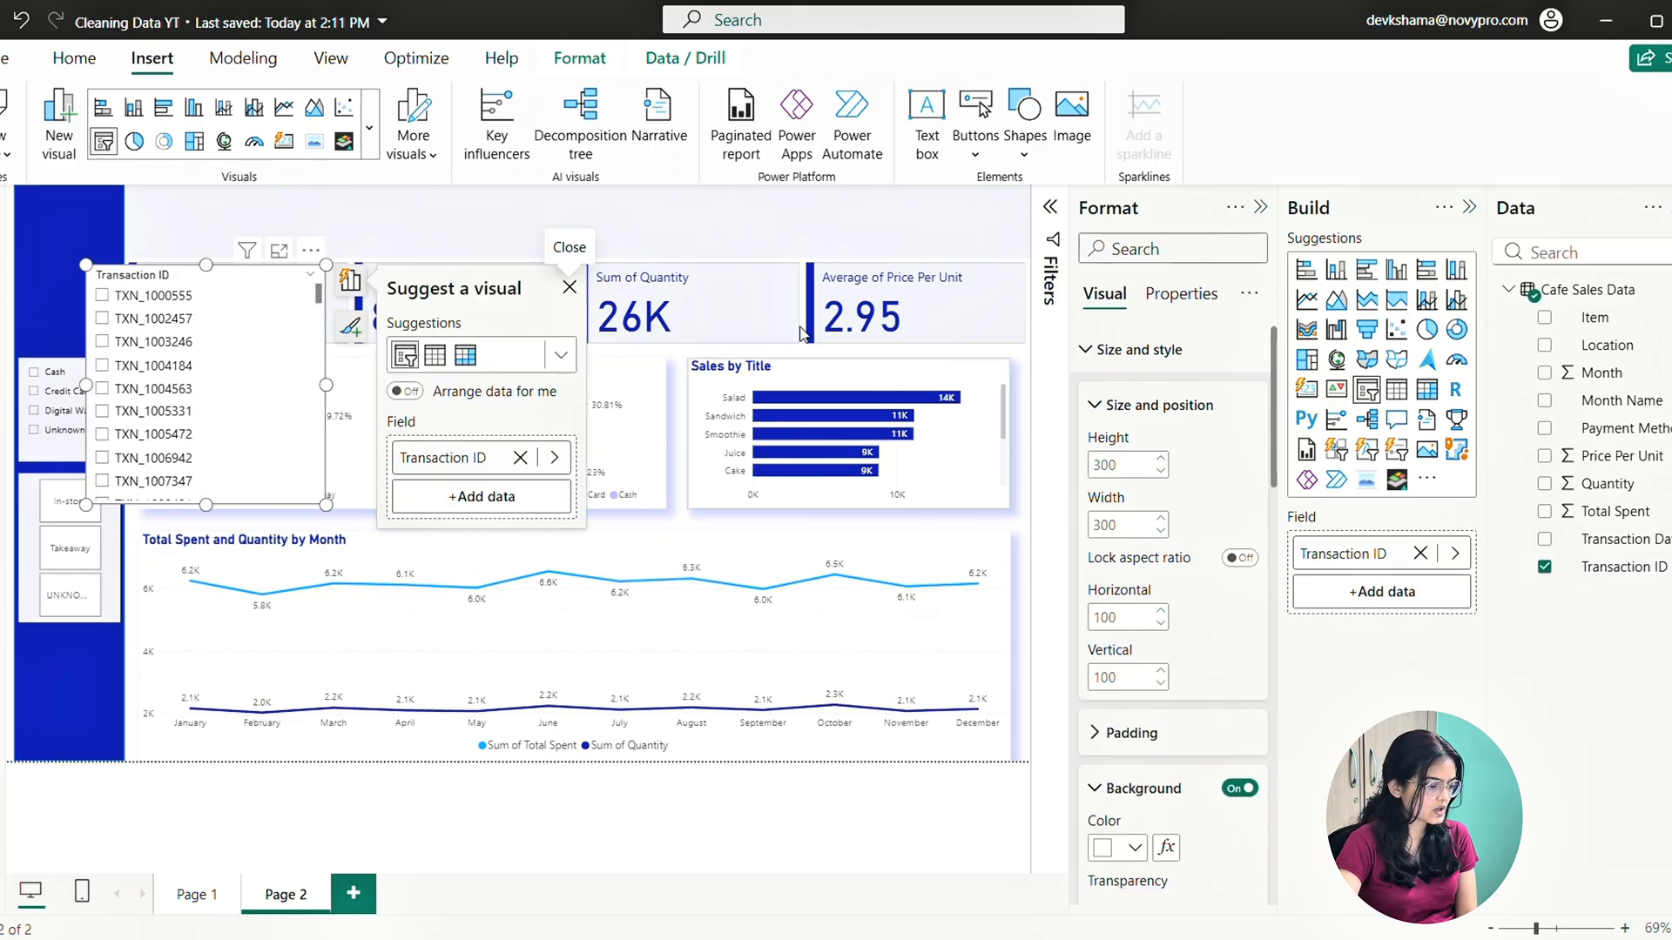
click(311, 251)
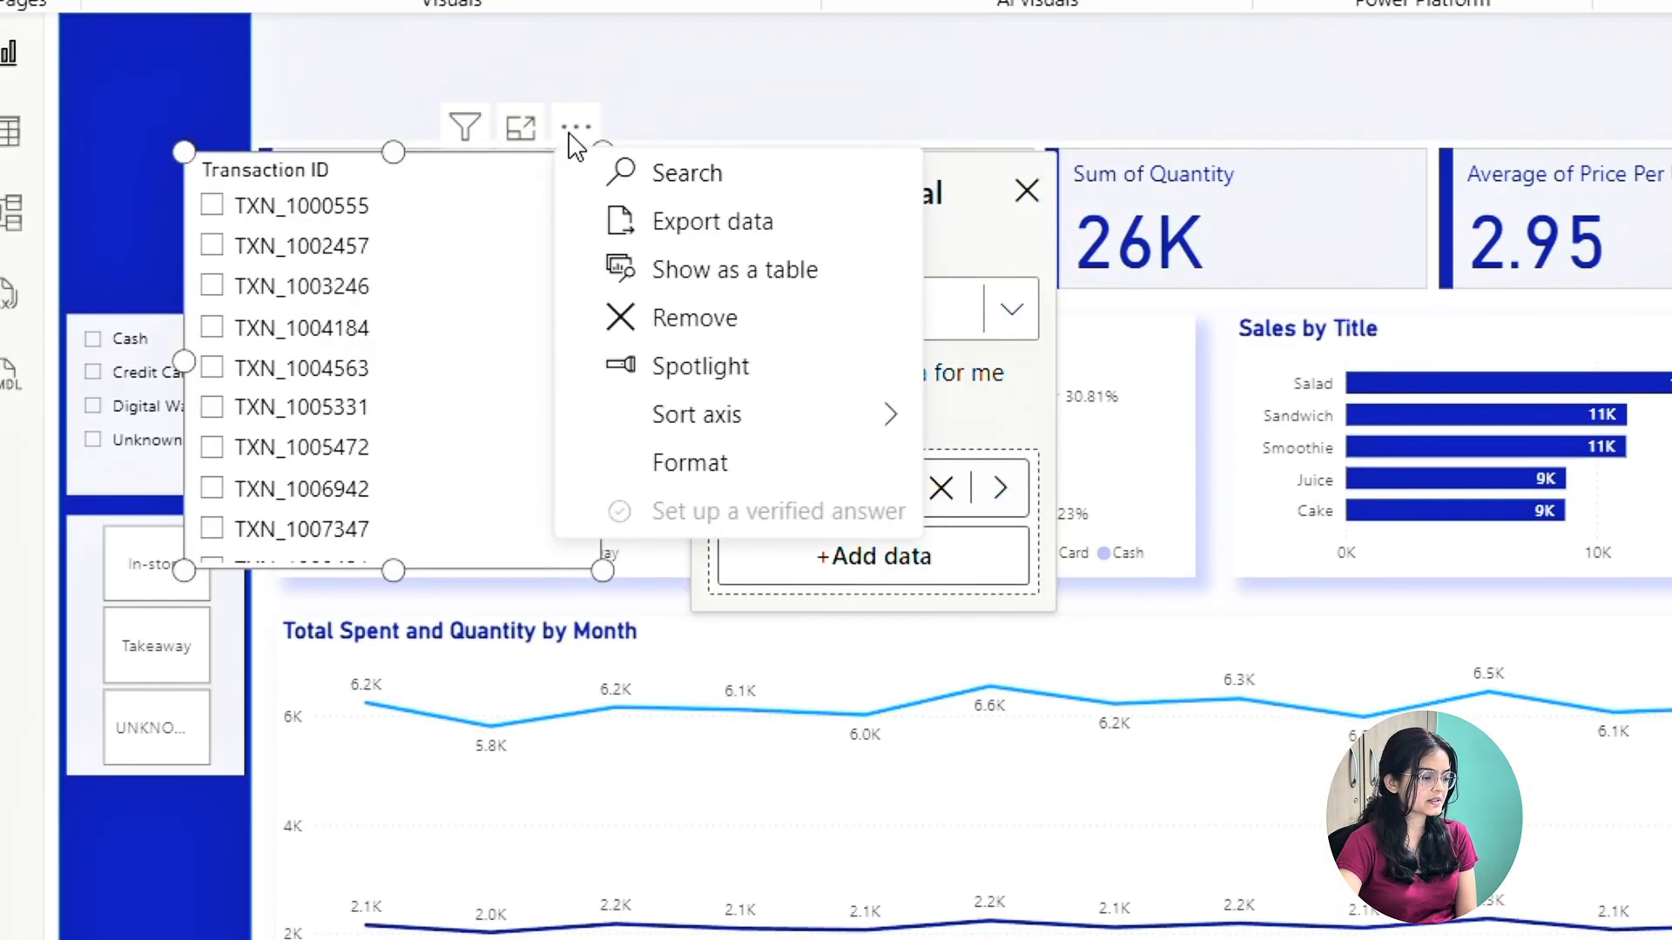
click(682, 181)
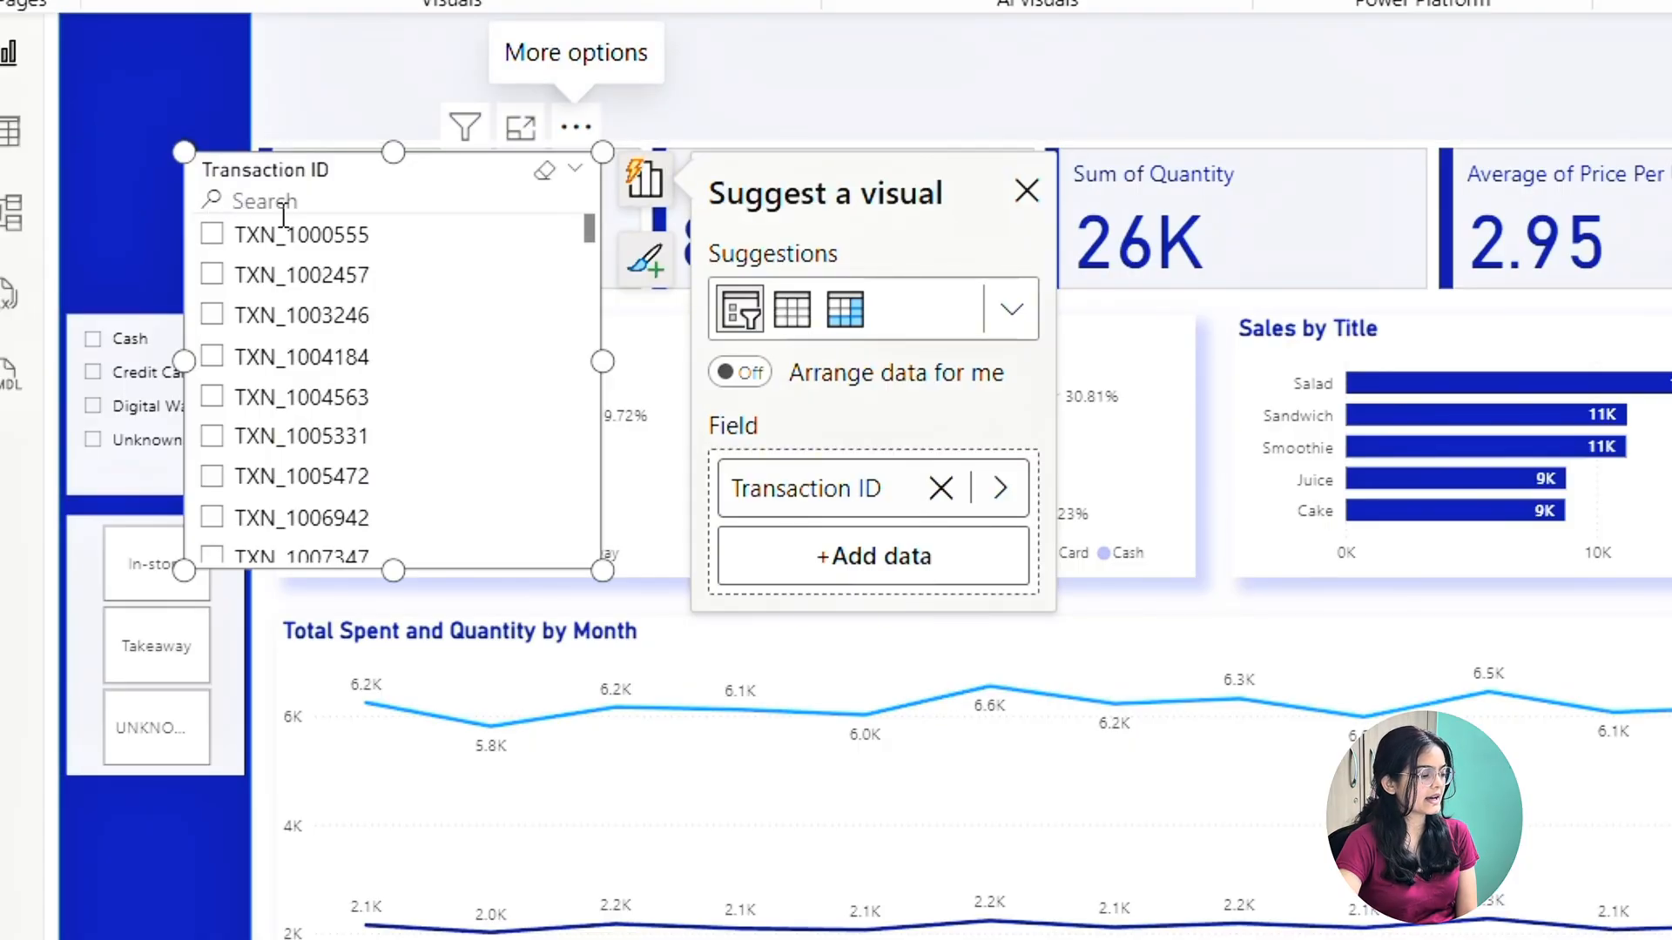
Shrink the Transaction ID slicer to about 223 by 49 and place it atop the blue sidebar at horizontal 15 and vertical 21
drag(393, 570, 470, 222)
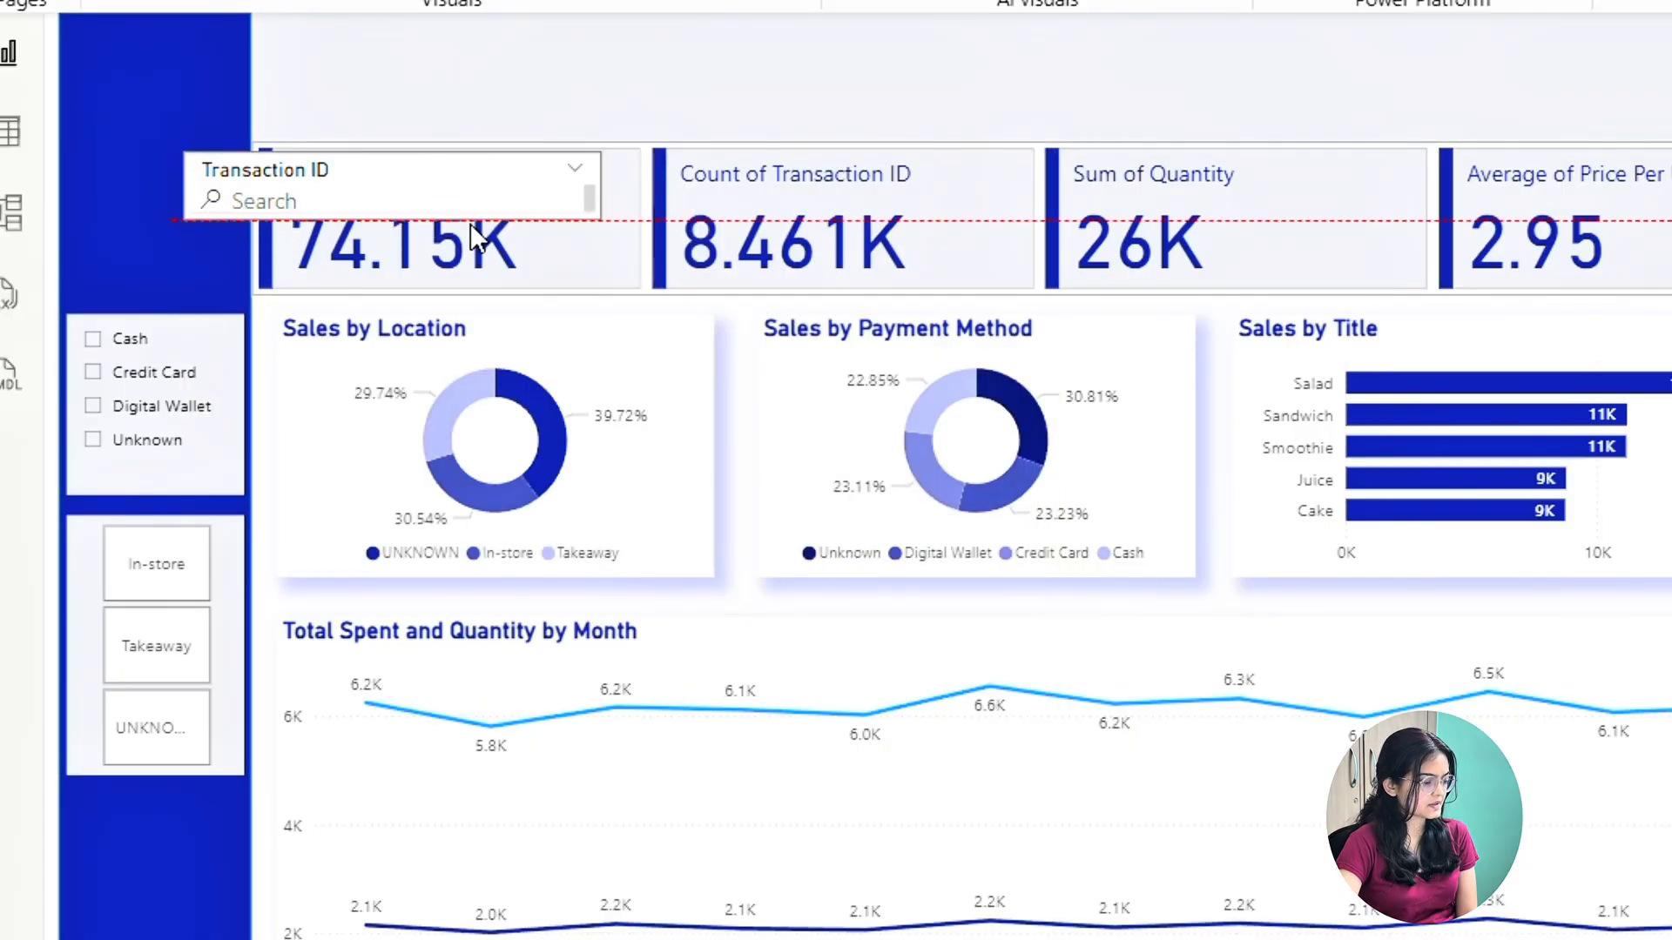
drag(599, 186, 481, 199)
drag(356, 186, 218, 78)
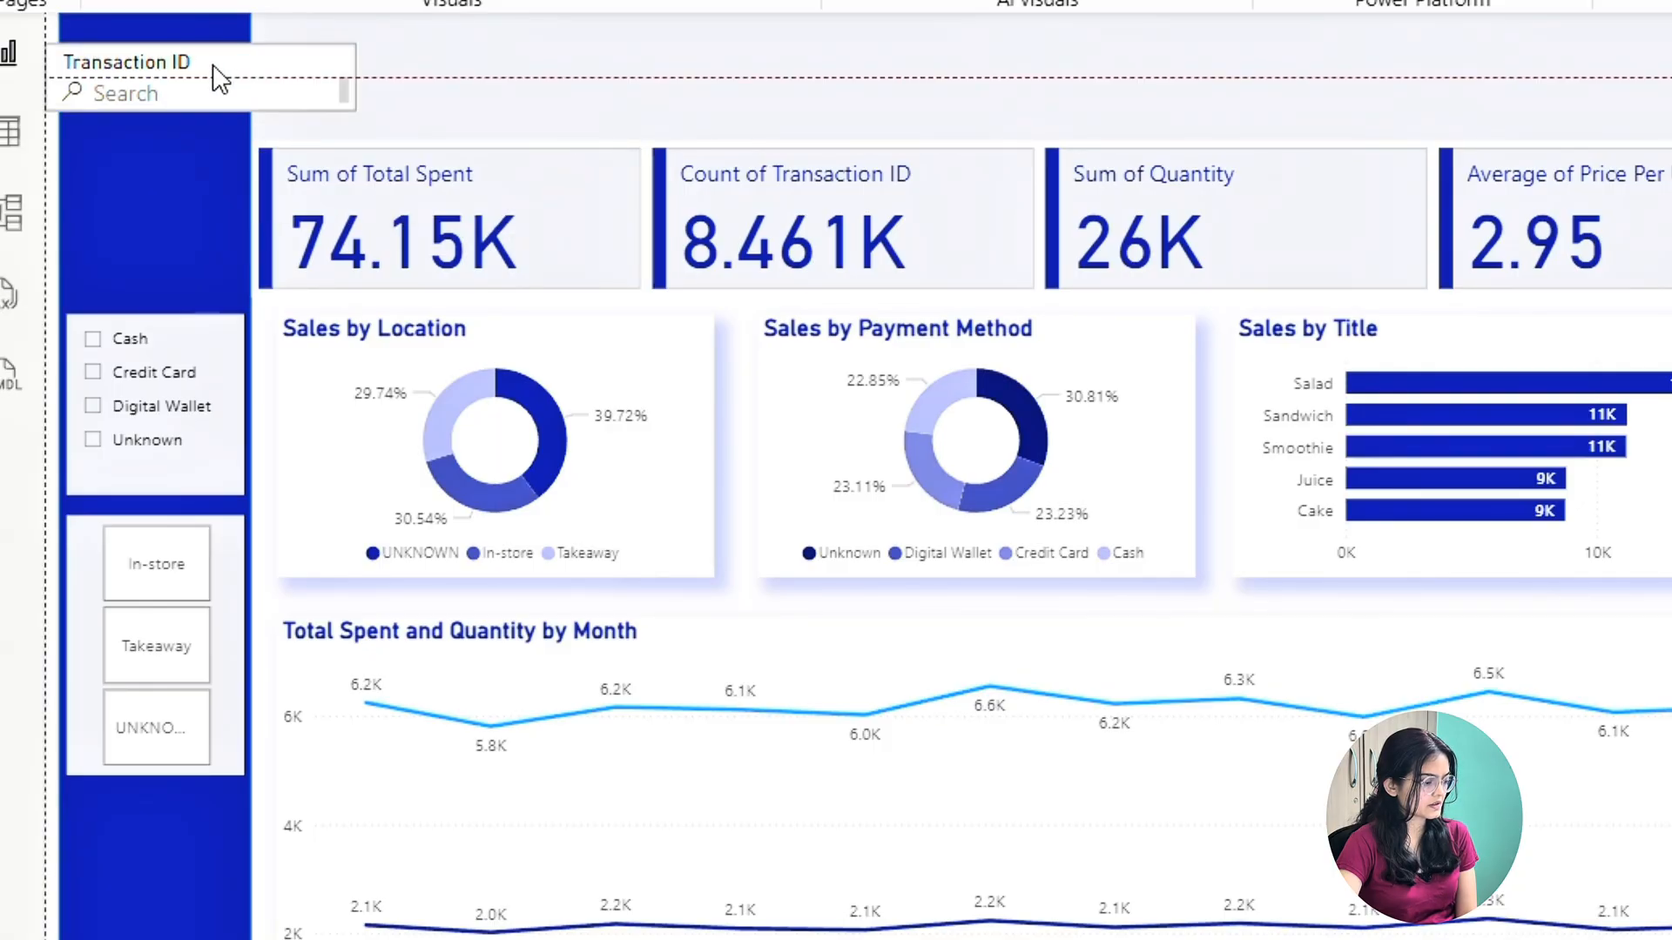
Turn off the Transaction ID slicer's header and fit the slicer to the sidebar at 126 wide and 37 high
scroll(1445, 745, up, 2)
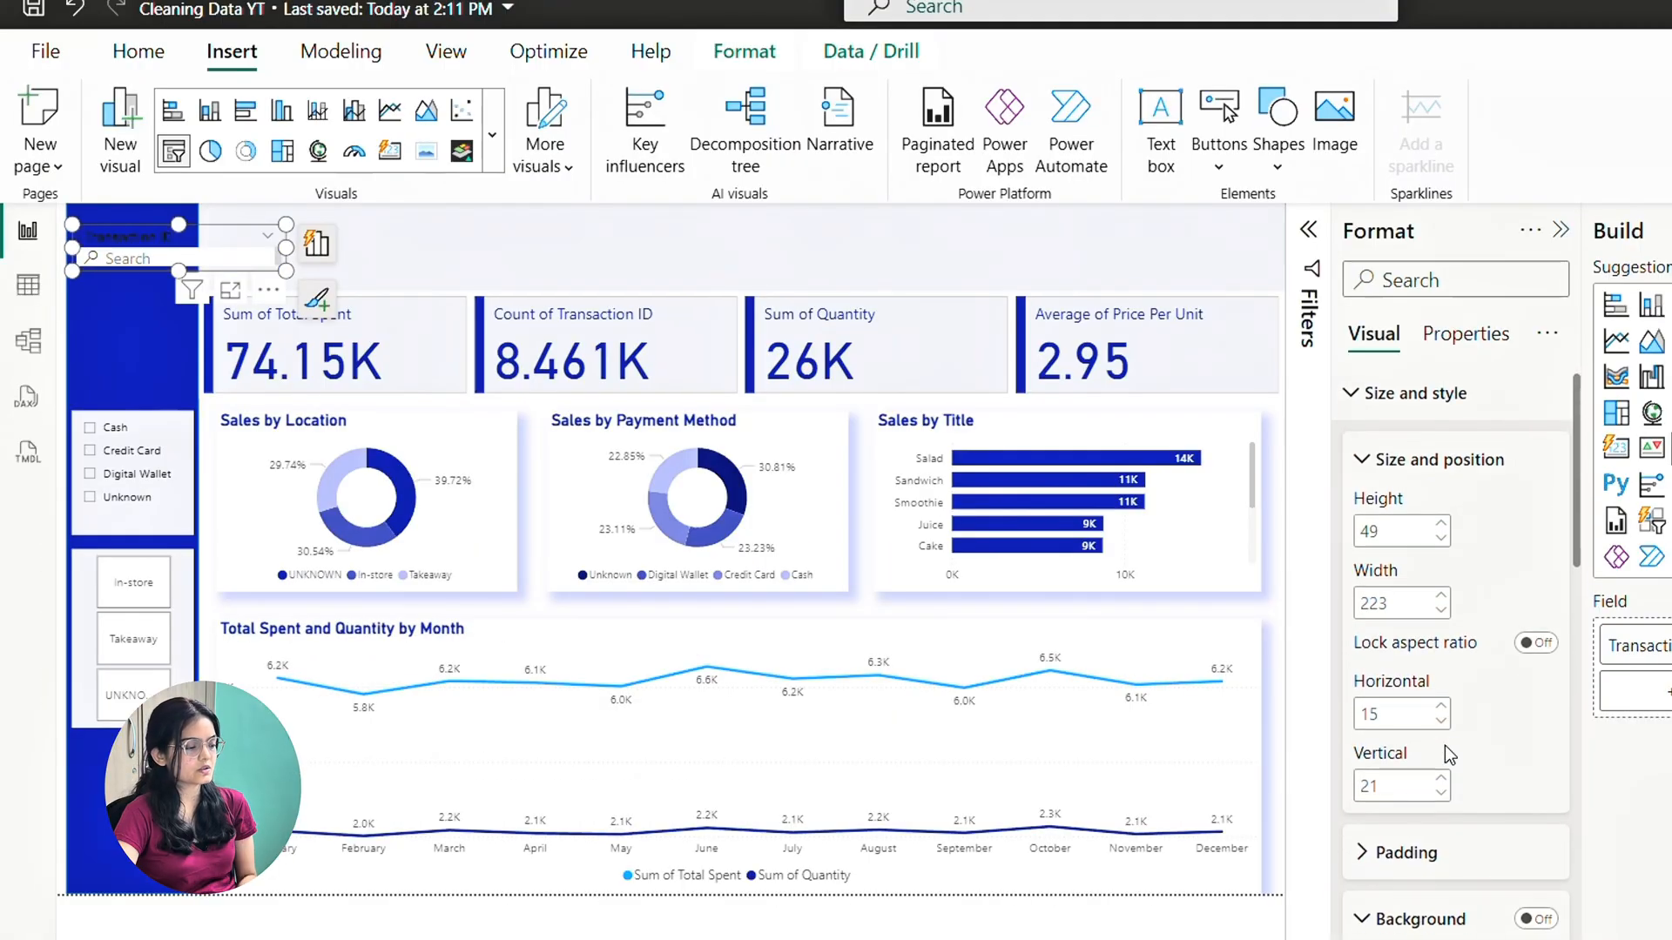
scroll(1445, 746, down, 8)
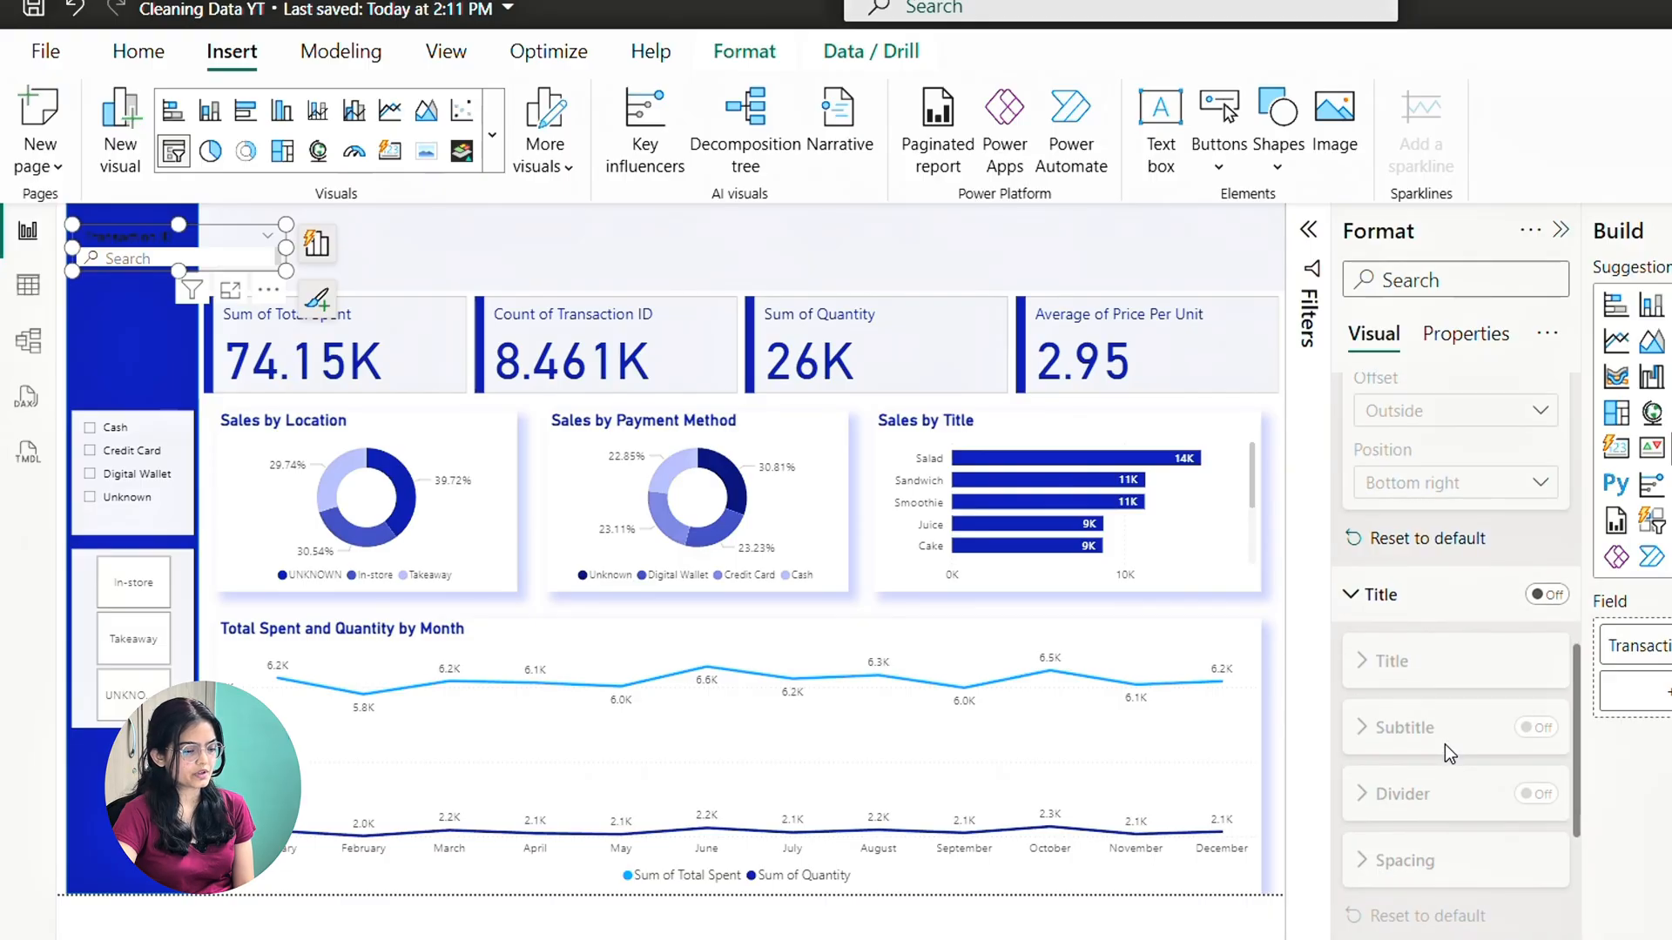
scroll(1448, 753, down, 5)
click(1546, 736)
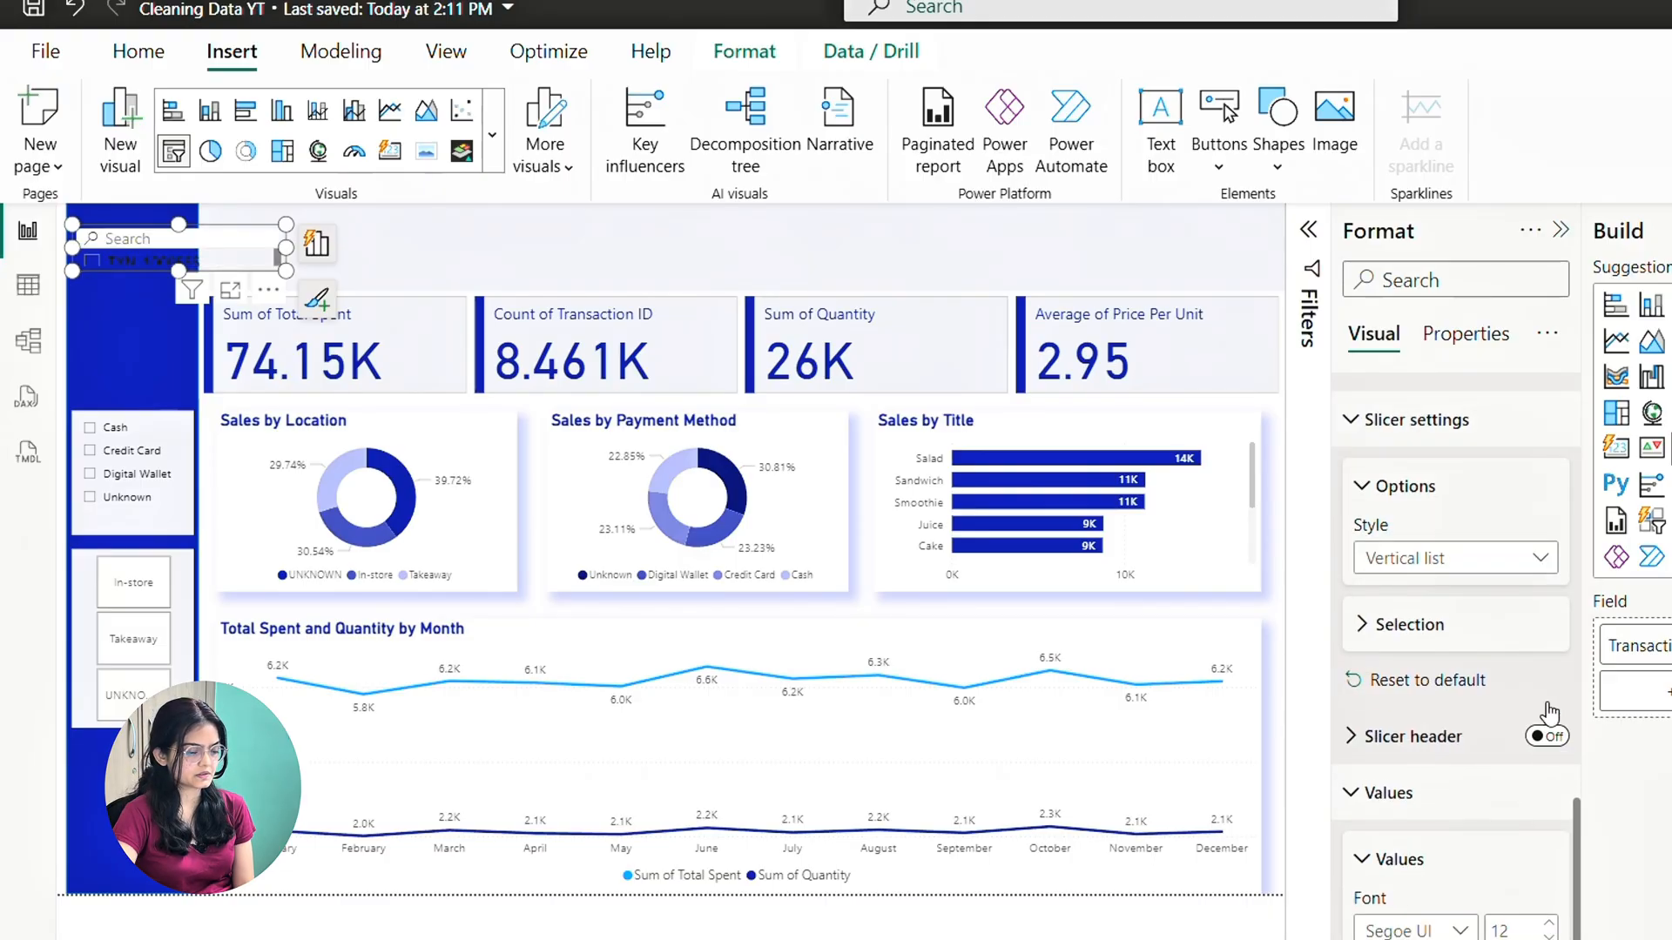
click(131, 365)
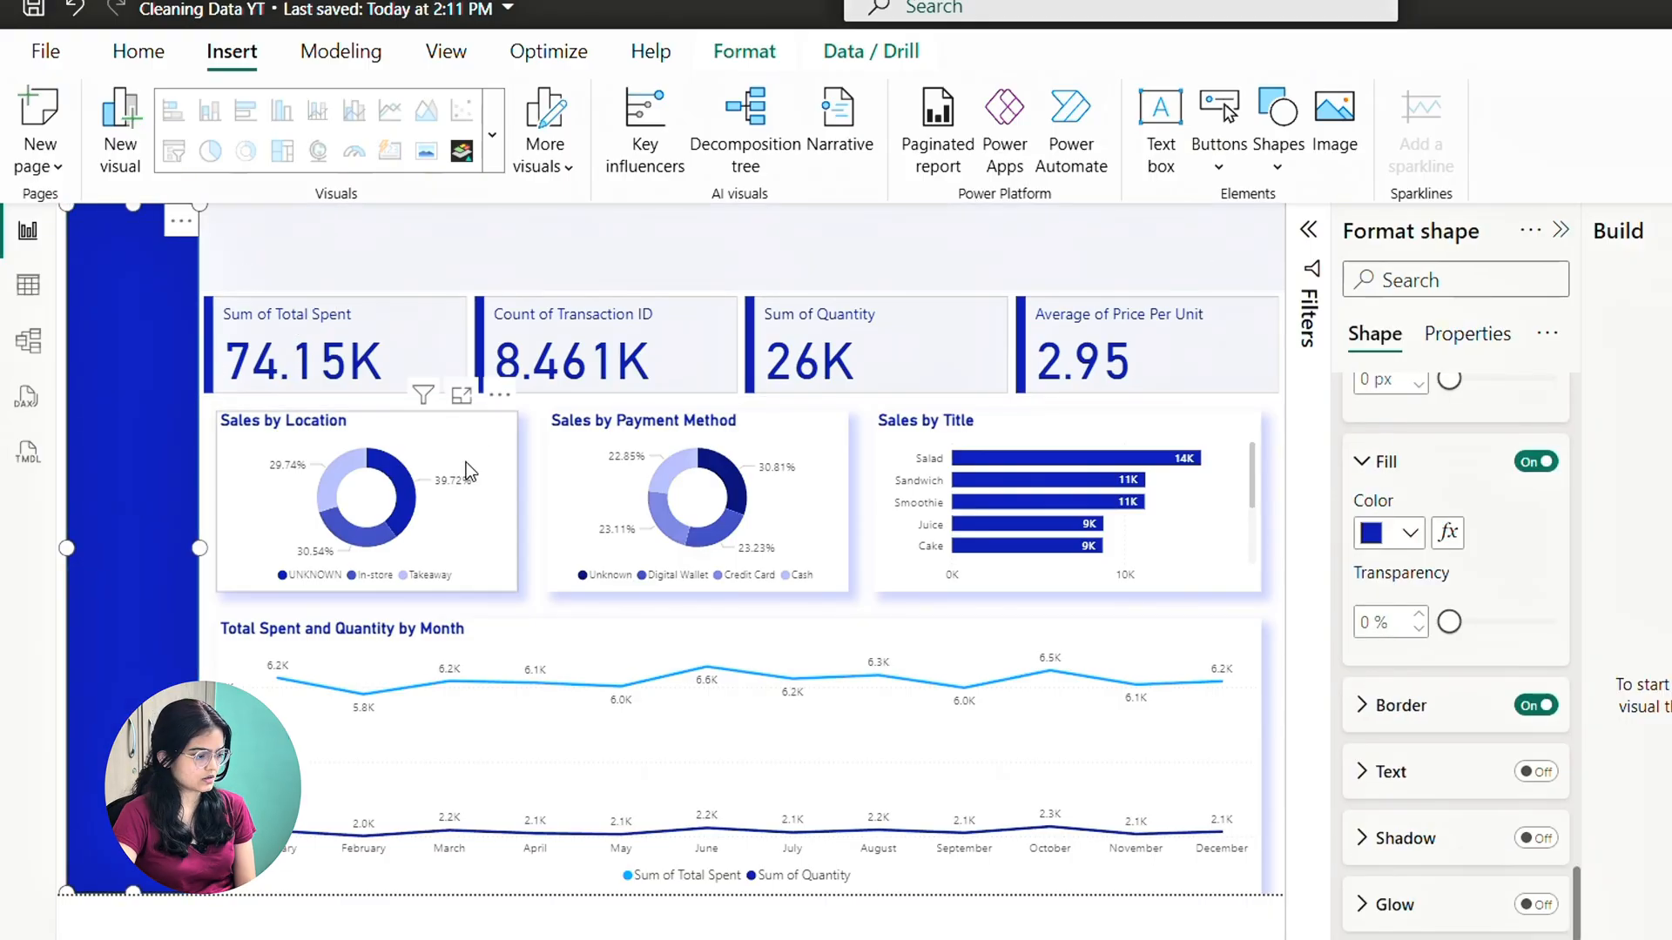
click(525, 404)
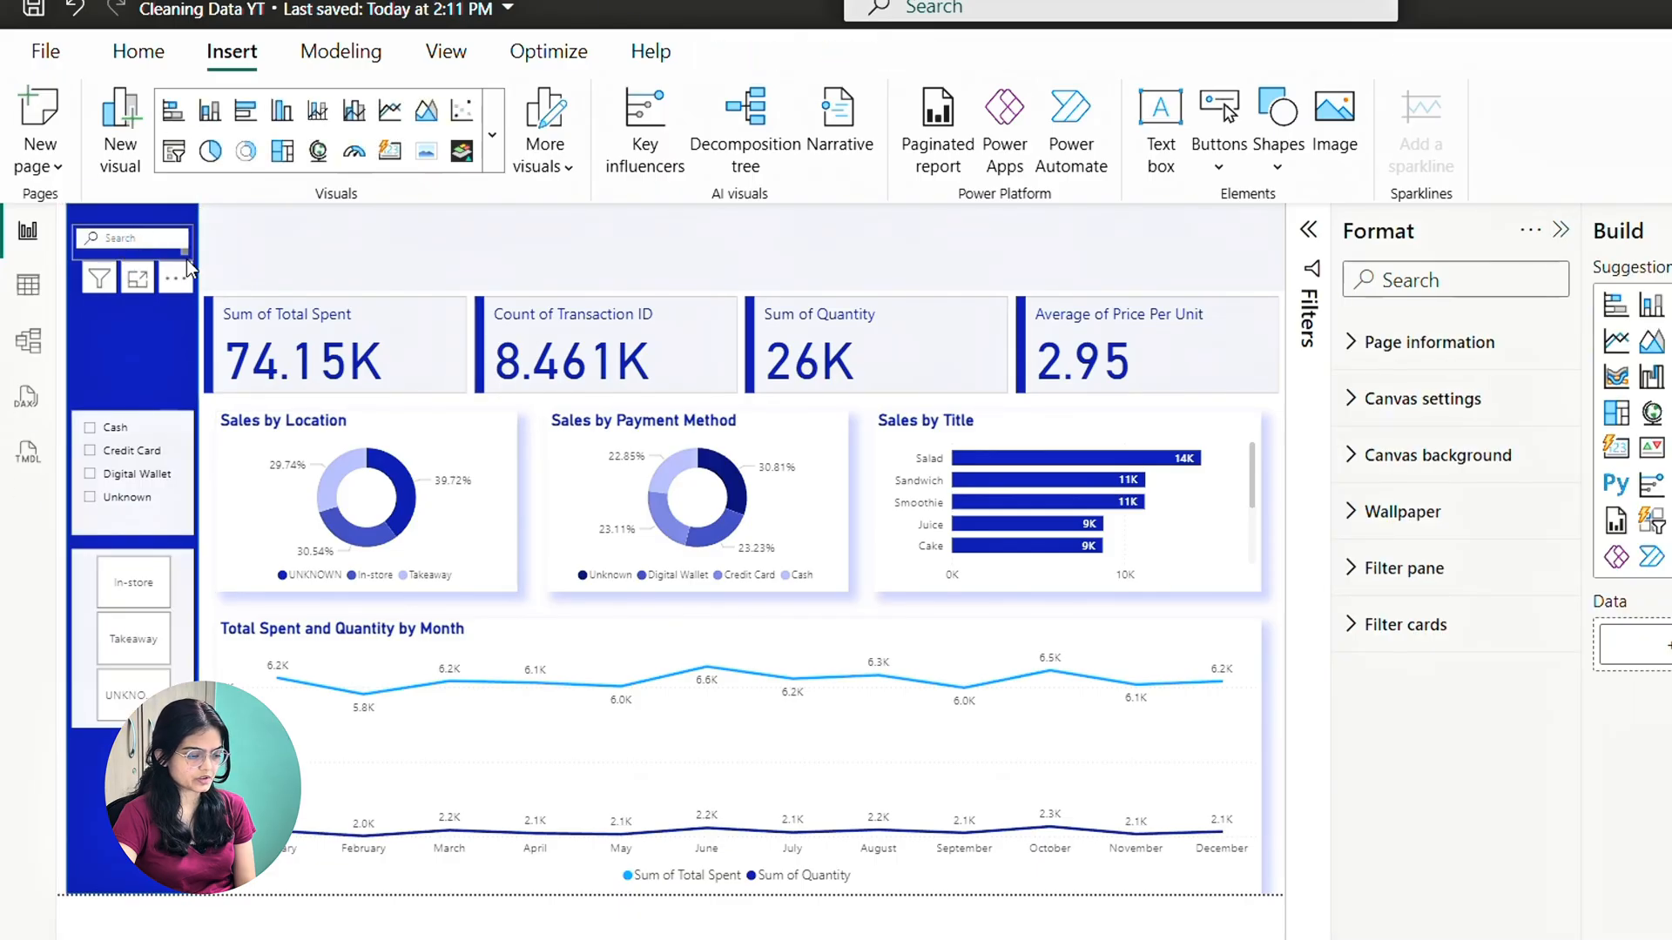
Change the Transaction ID slicer's style to Dropdown
click(186, 259)
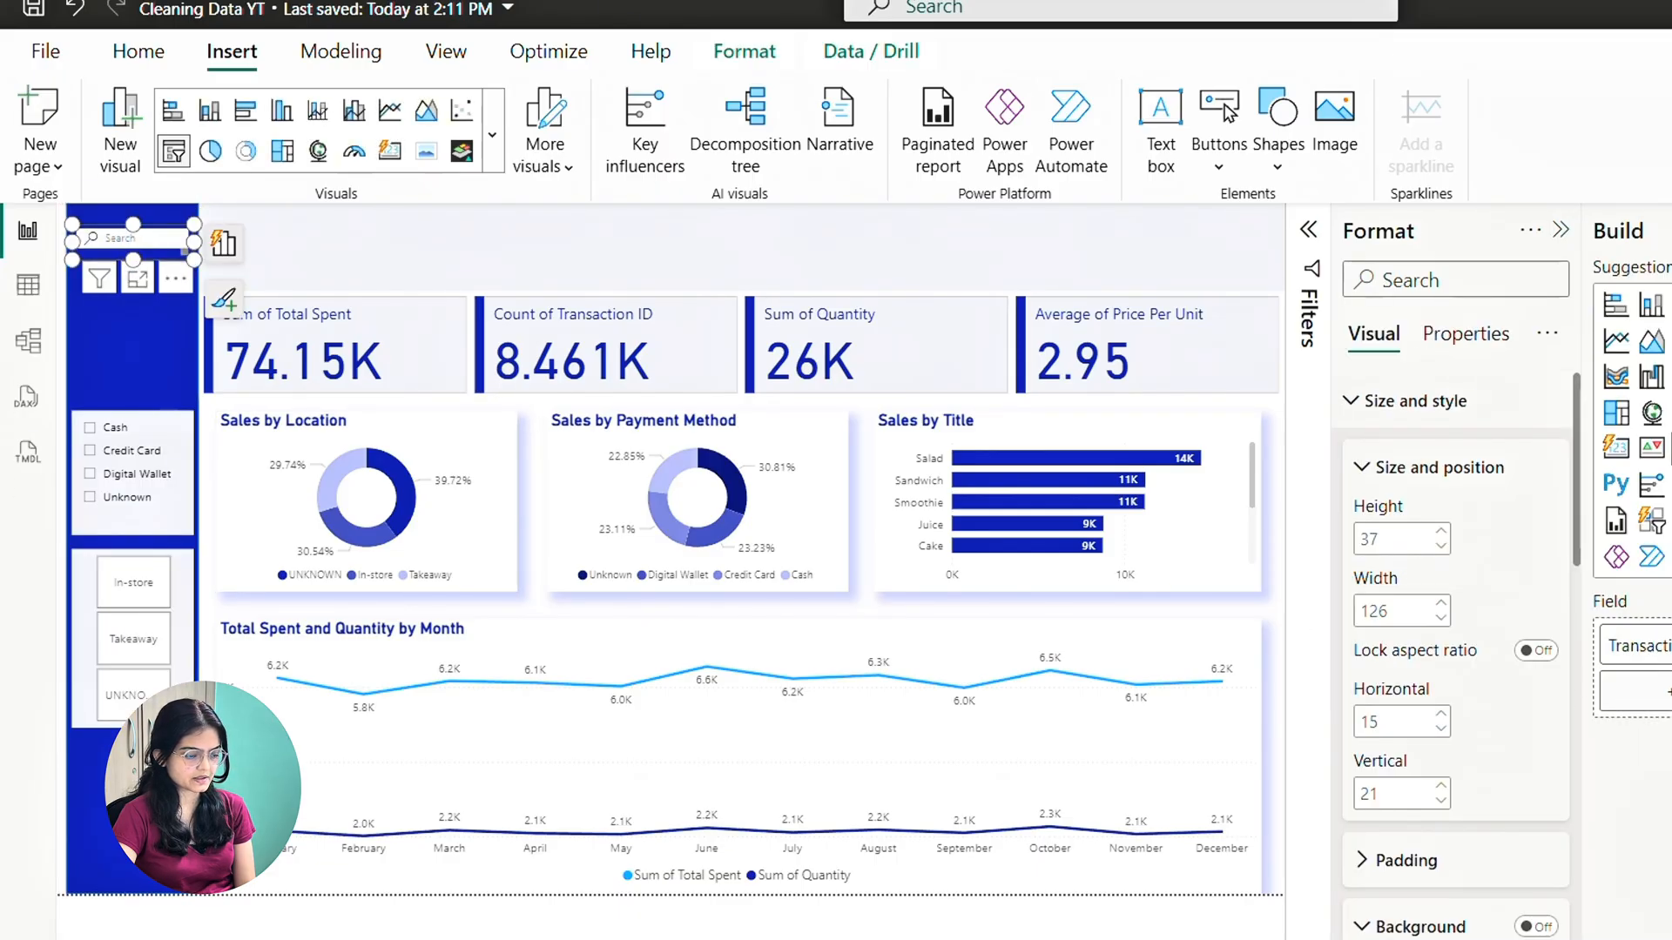
scroll(1448, 802, down, 5)
click(1428, 558)
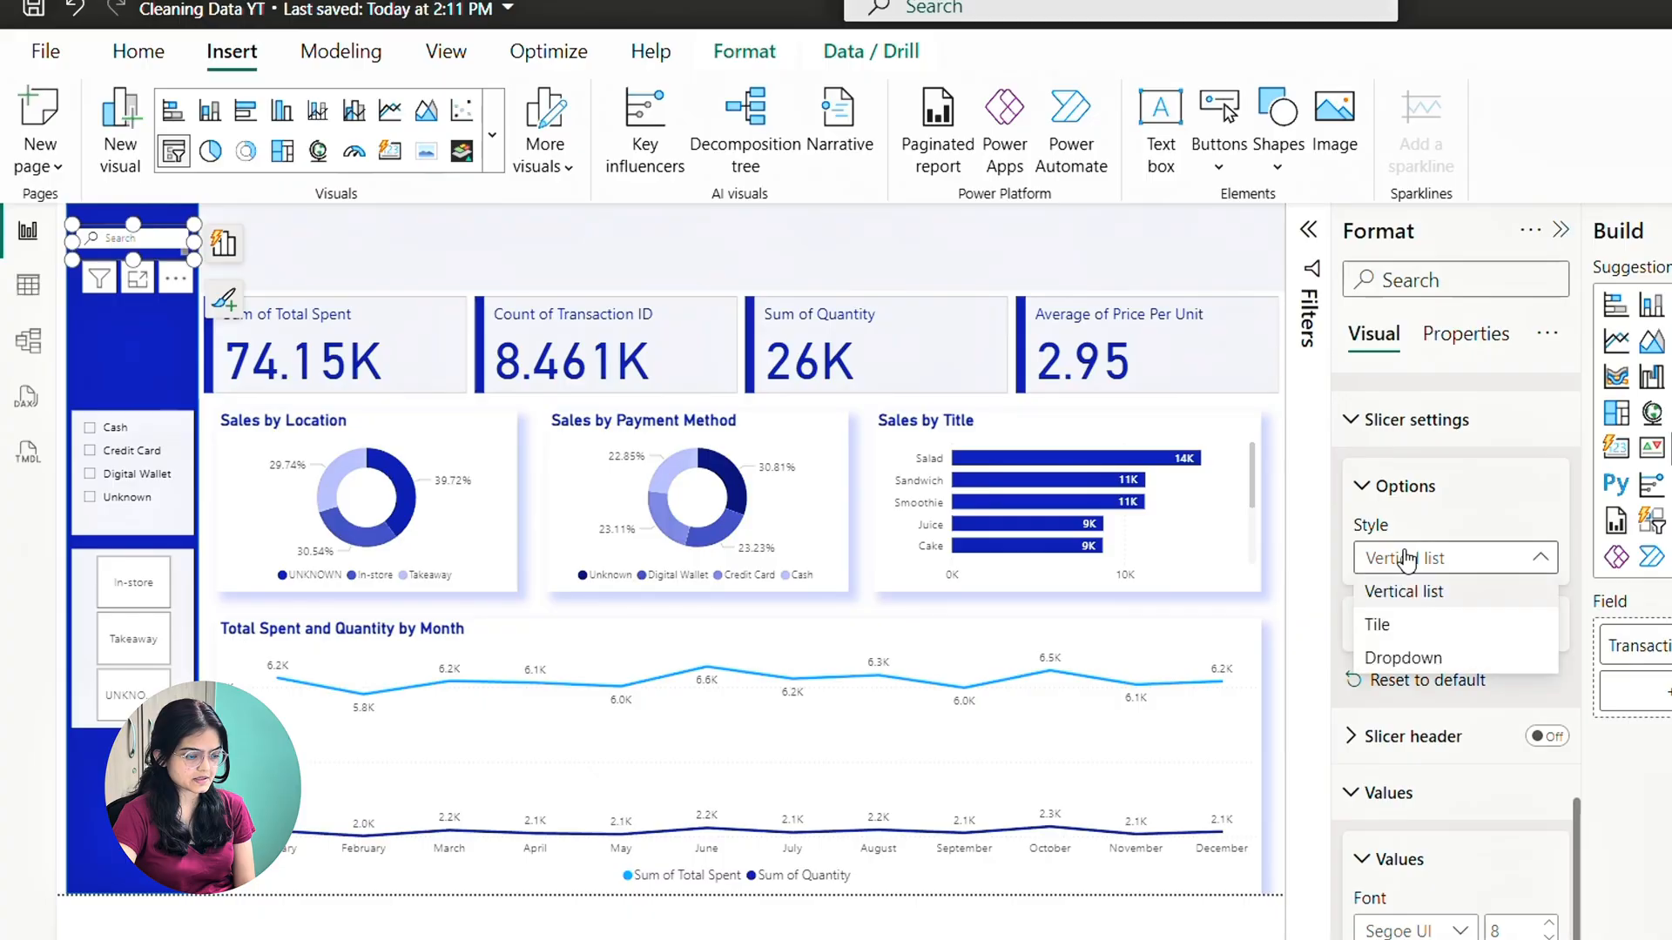
click(1403, 658)
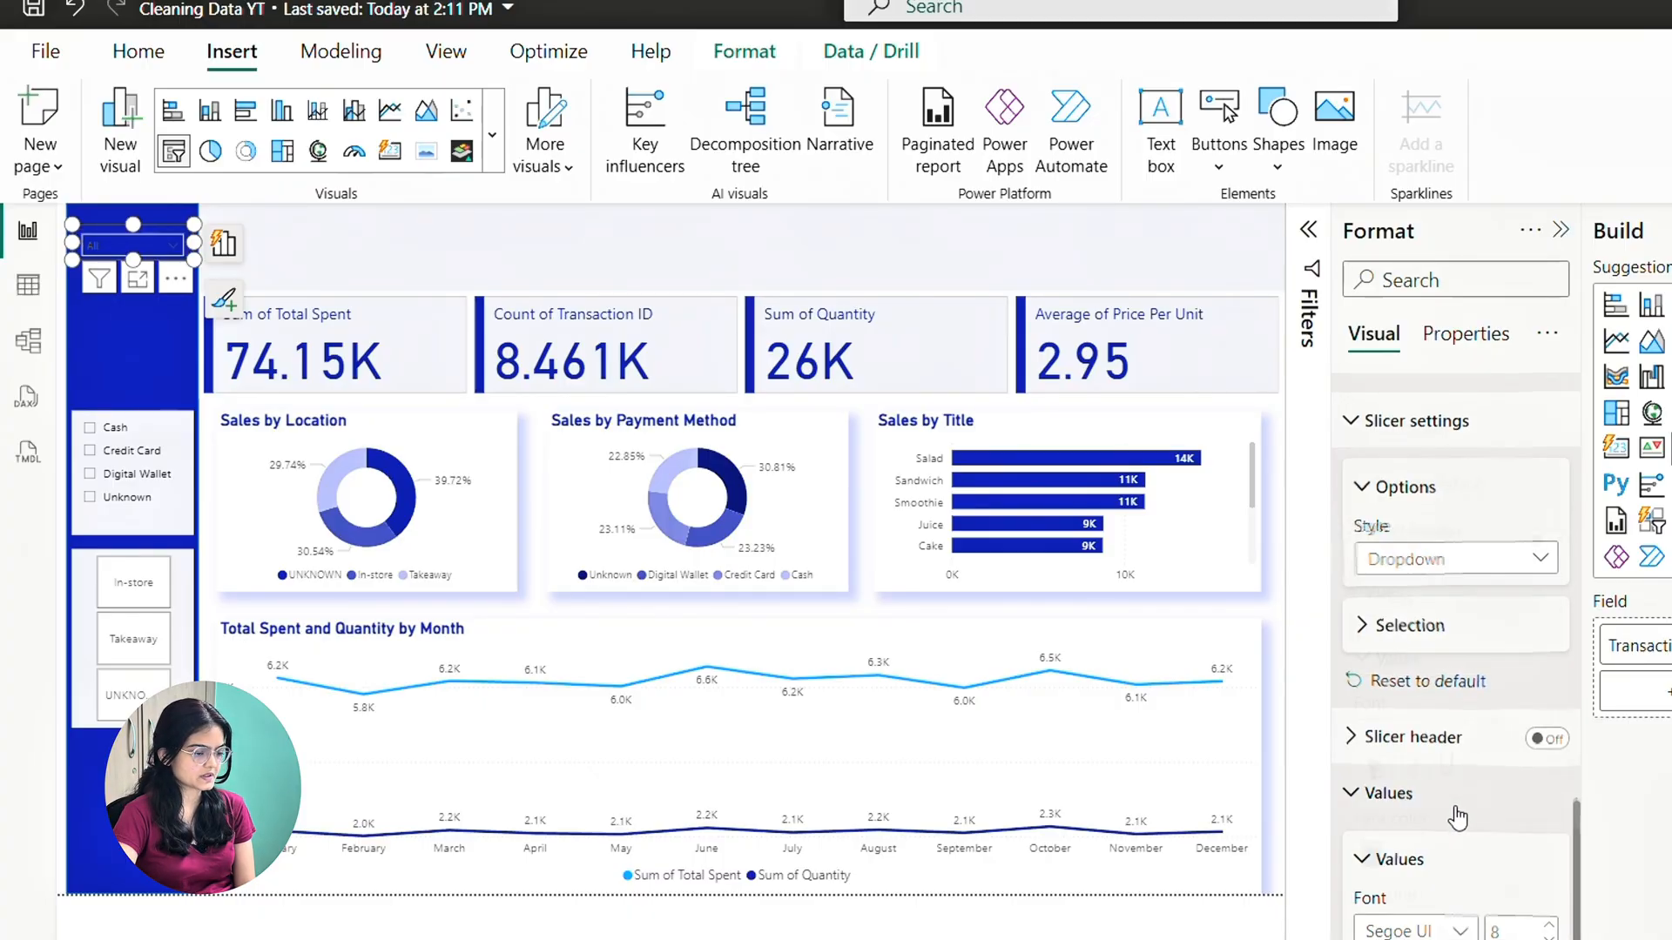
Set the font color of the Transaction ID slicer's values to white and check its expanded list
scroll(1454, 810, down, 3)
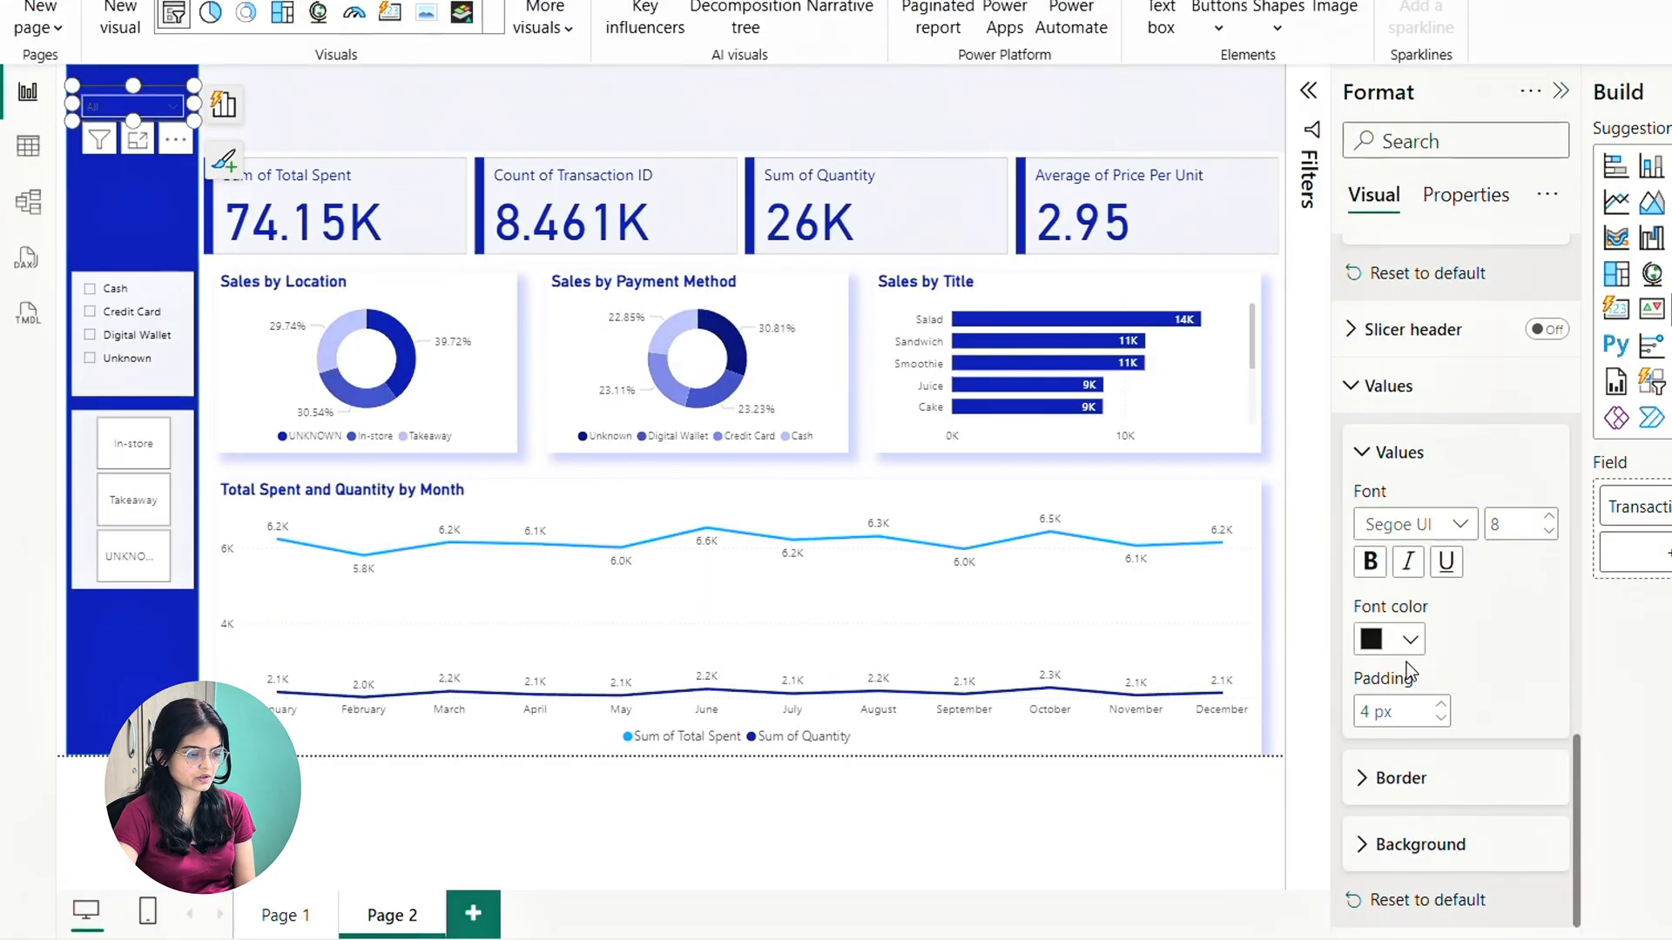
click(1409, 777)
click(1659, 520)
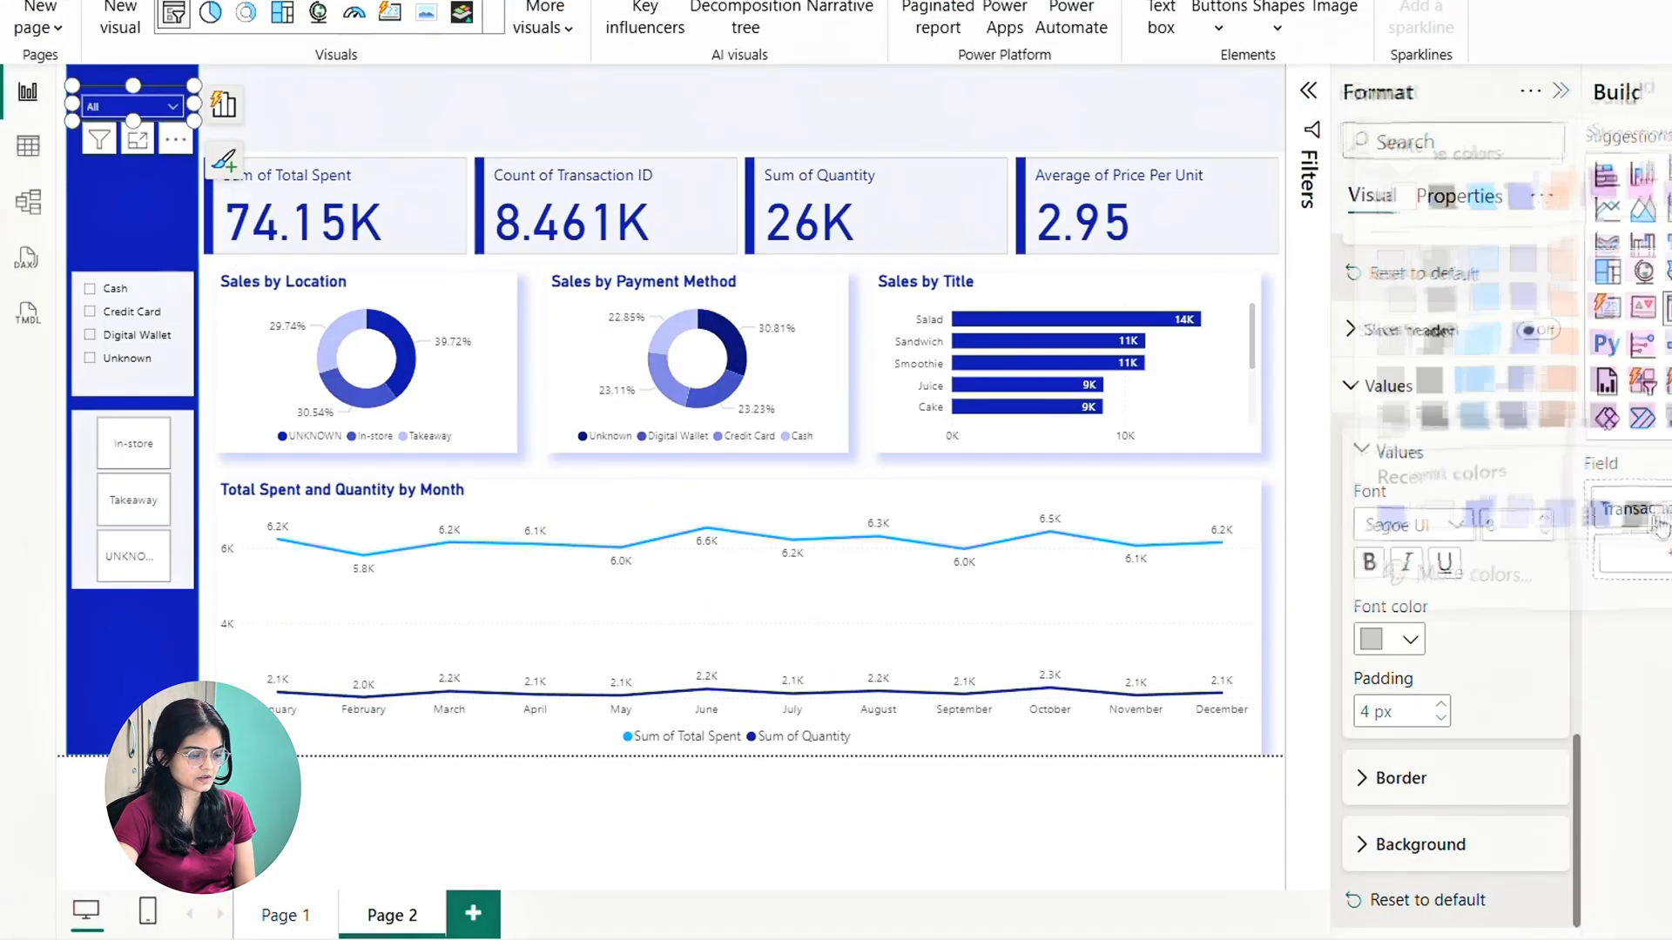
click(111, 108)
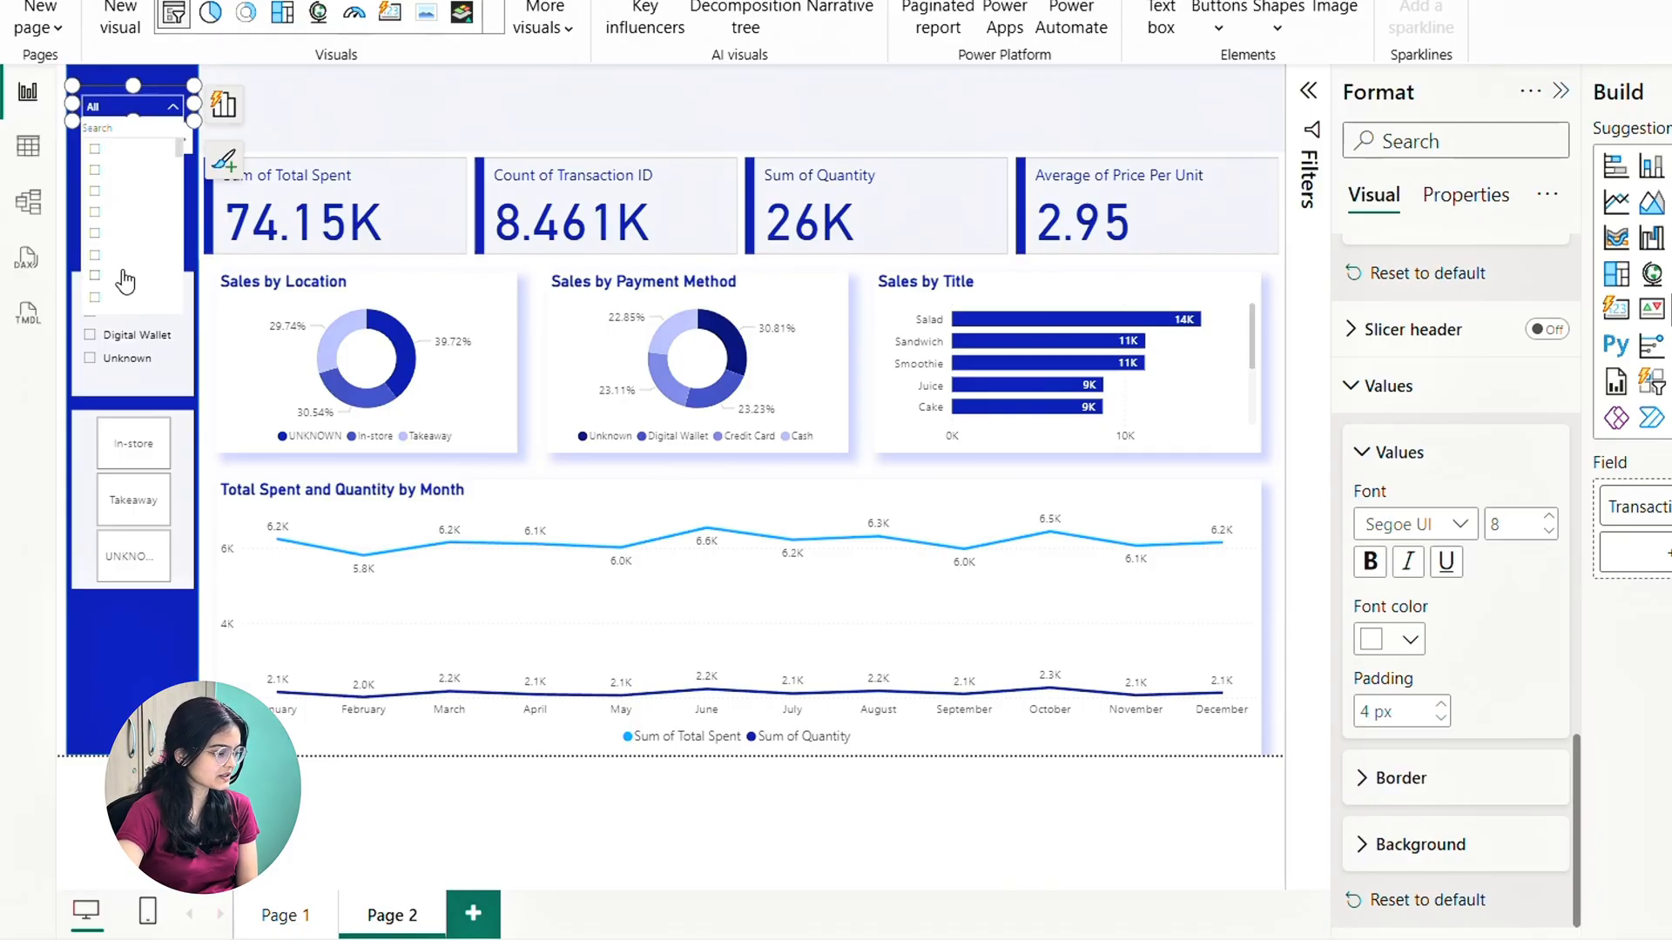
click(122, 107)
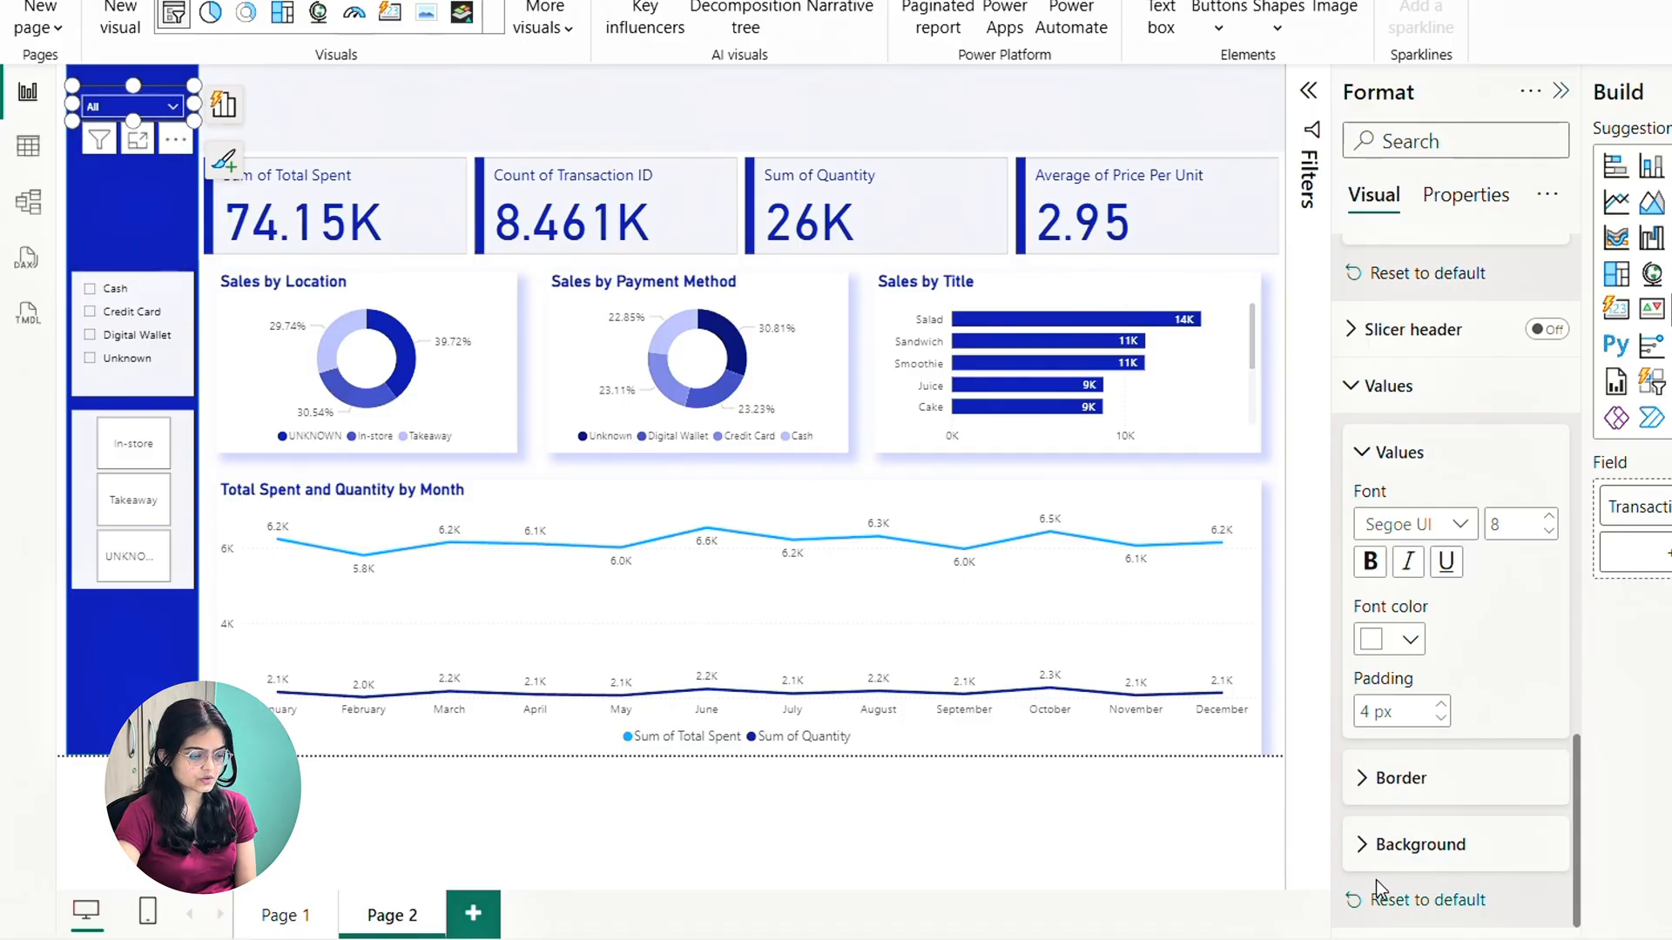
Try the recently used medium blue as the Transaction ID slicer's values background and check its expanded list
click(1393, 849)
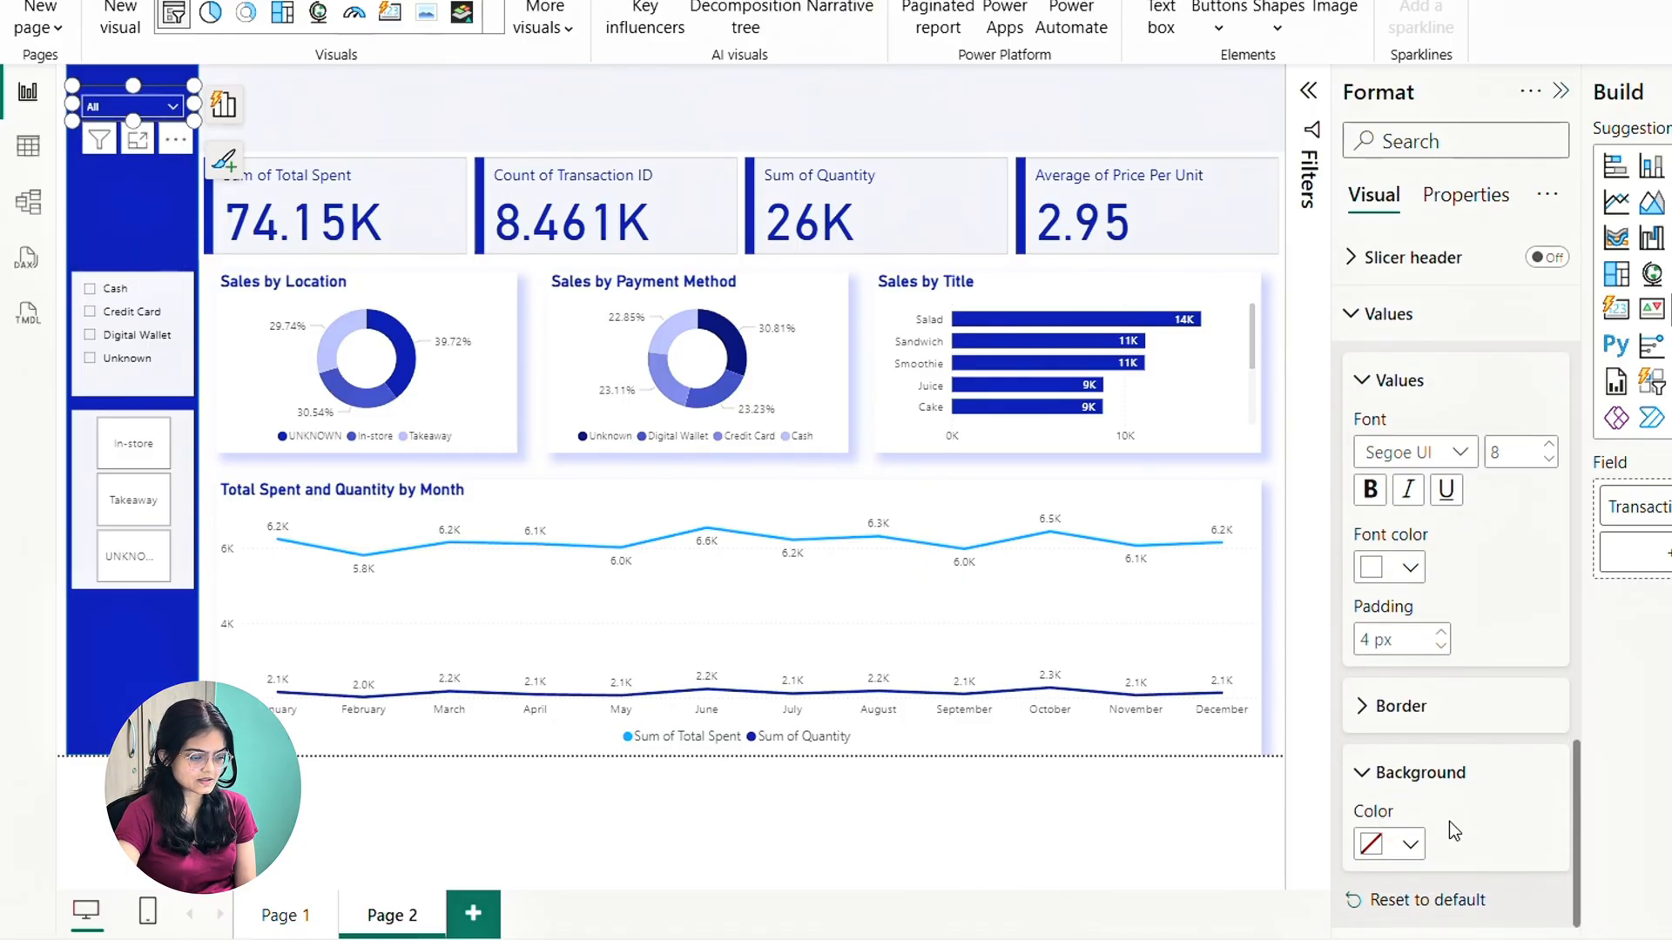
click(1410, 844)
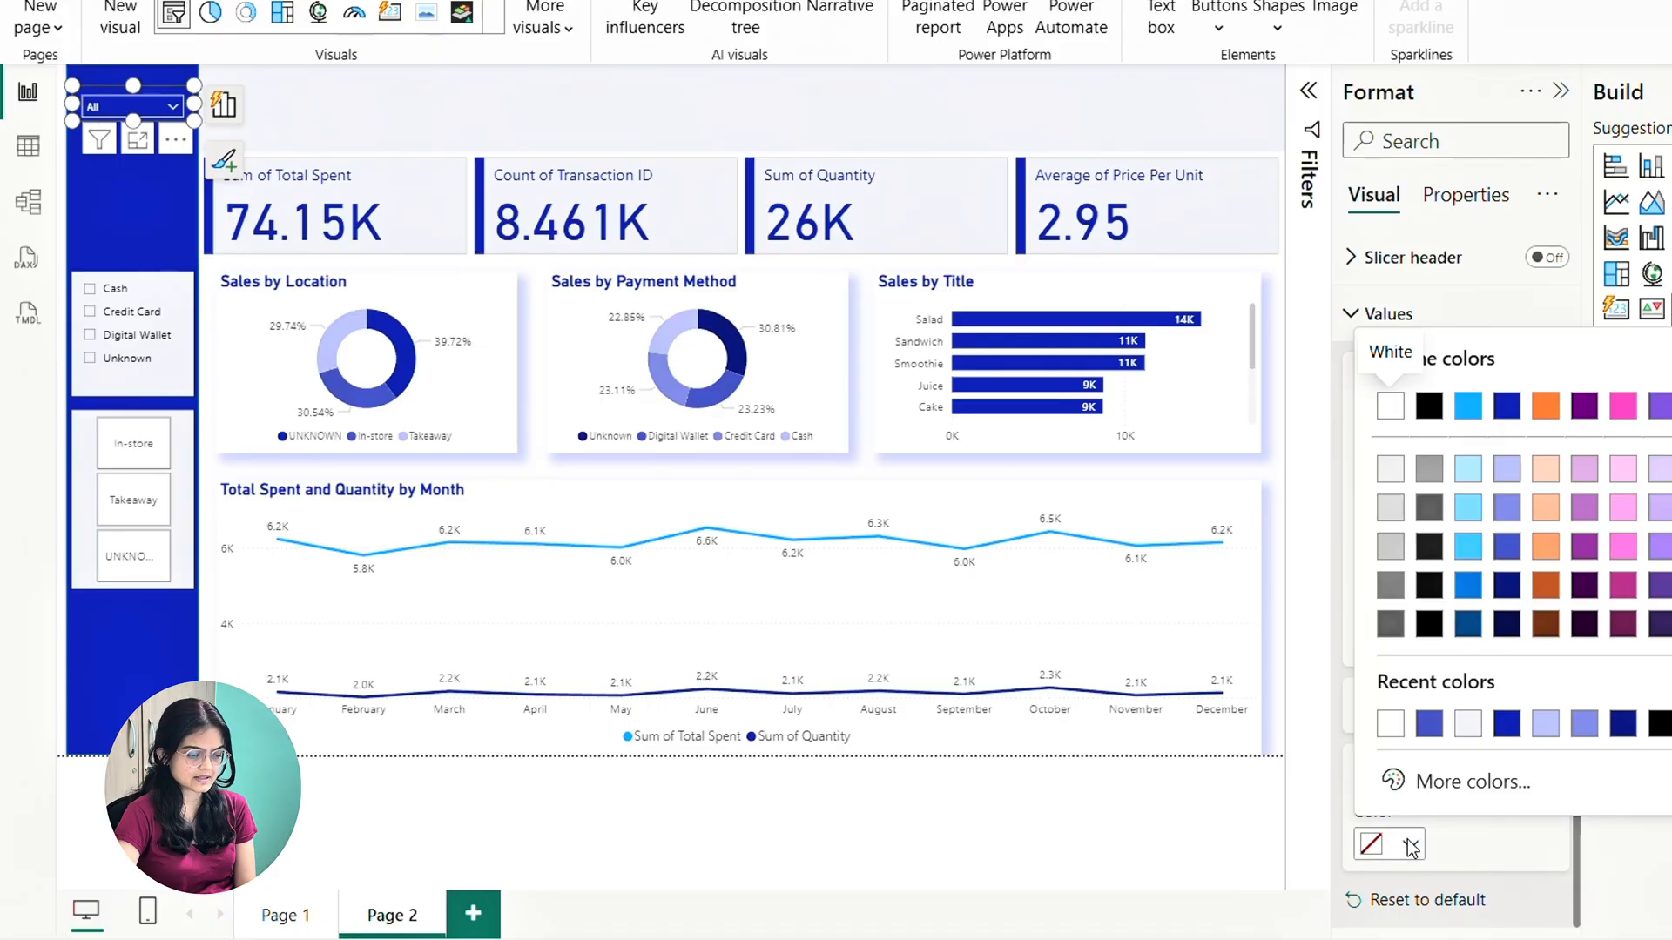
click(1429, 726)
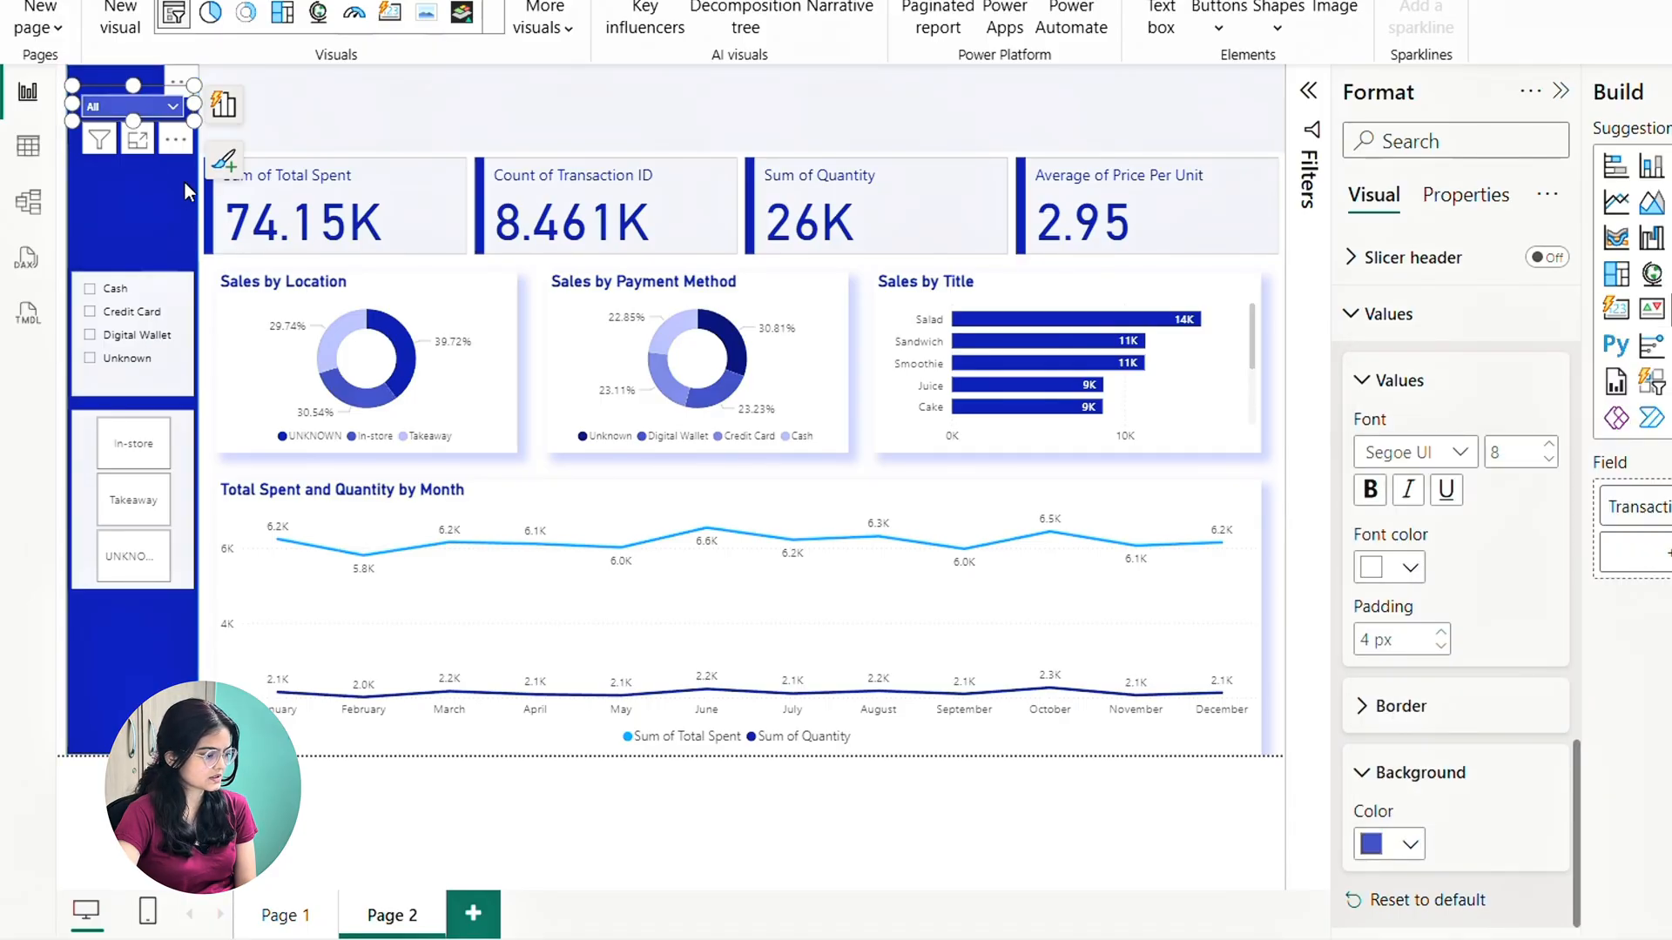
click(153, 104)
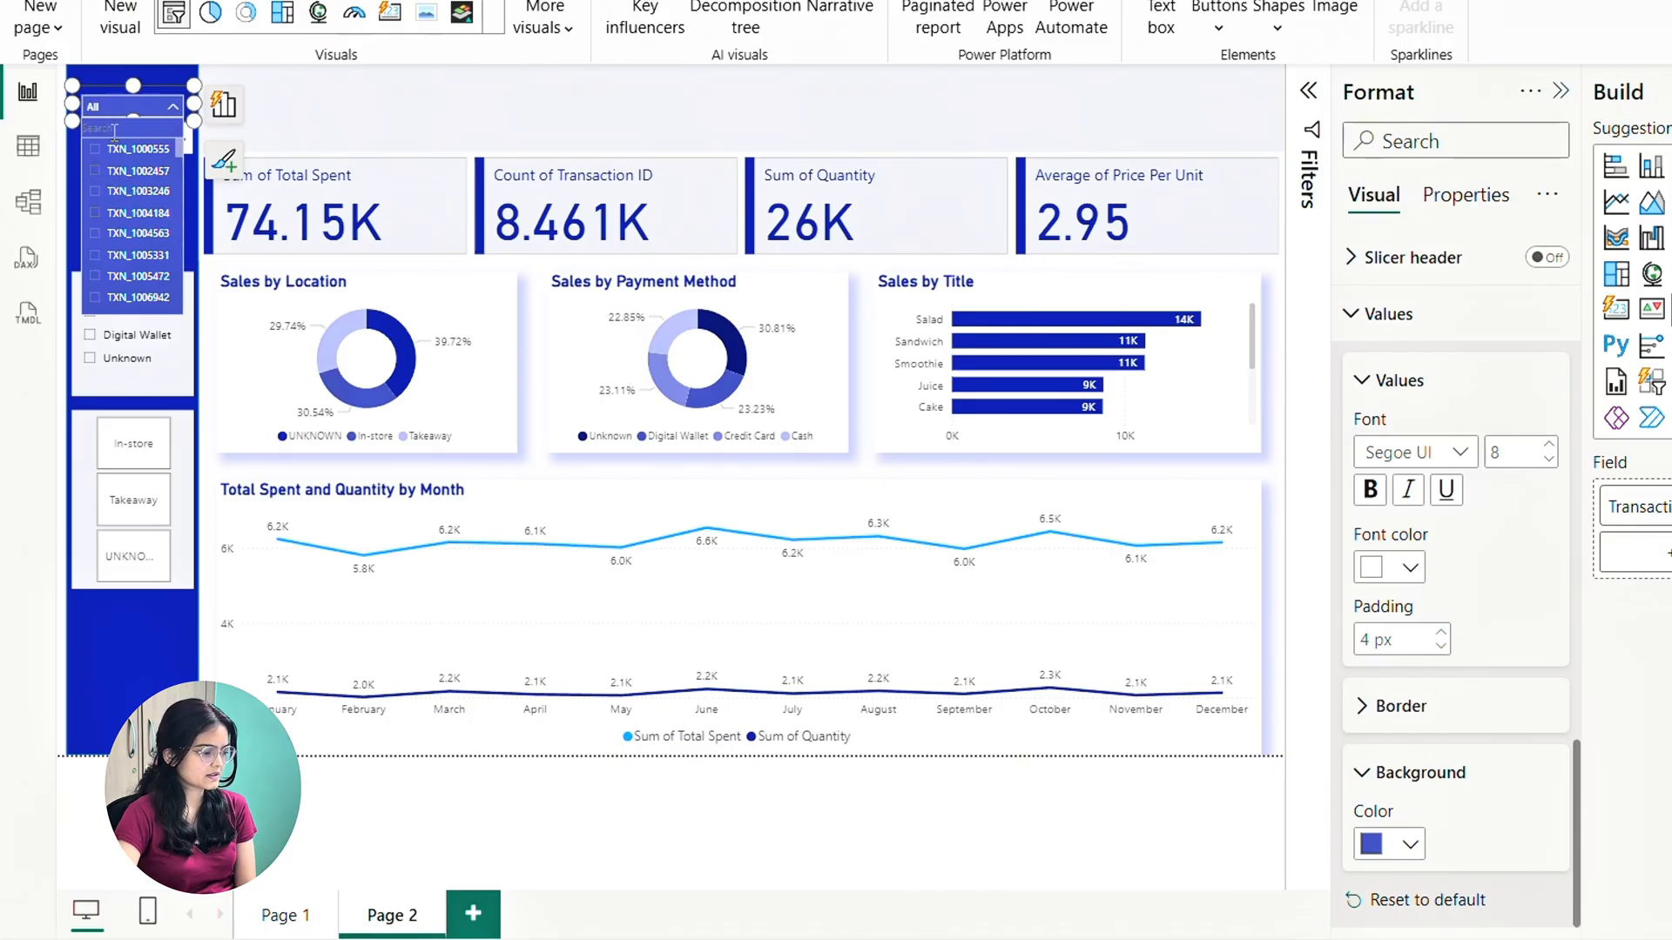
Set the Transaction ID slicer's values background to the sidebar's recently used dark blue, check its expanded list and deselect the slicer
click(1386, 845)
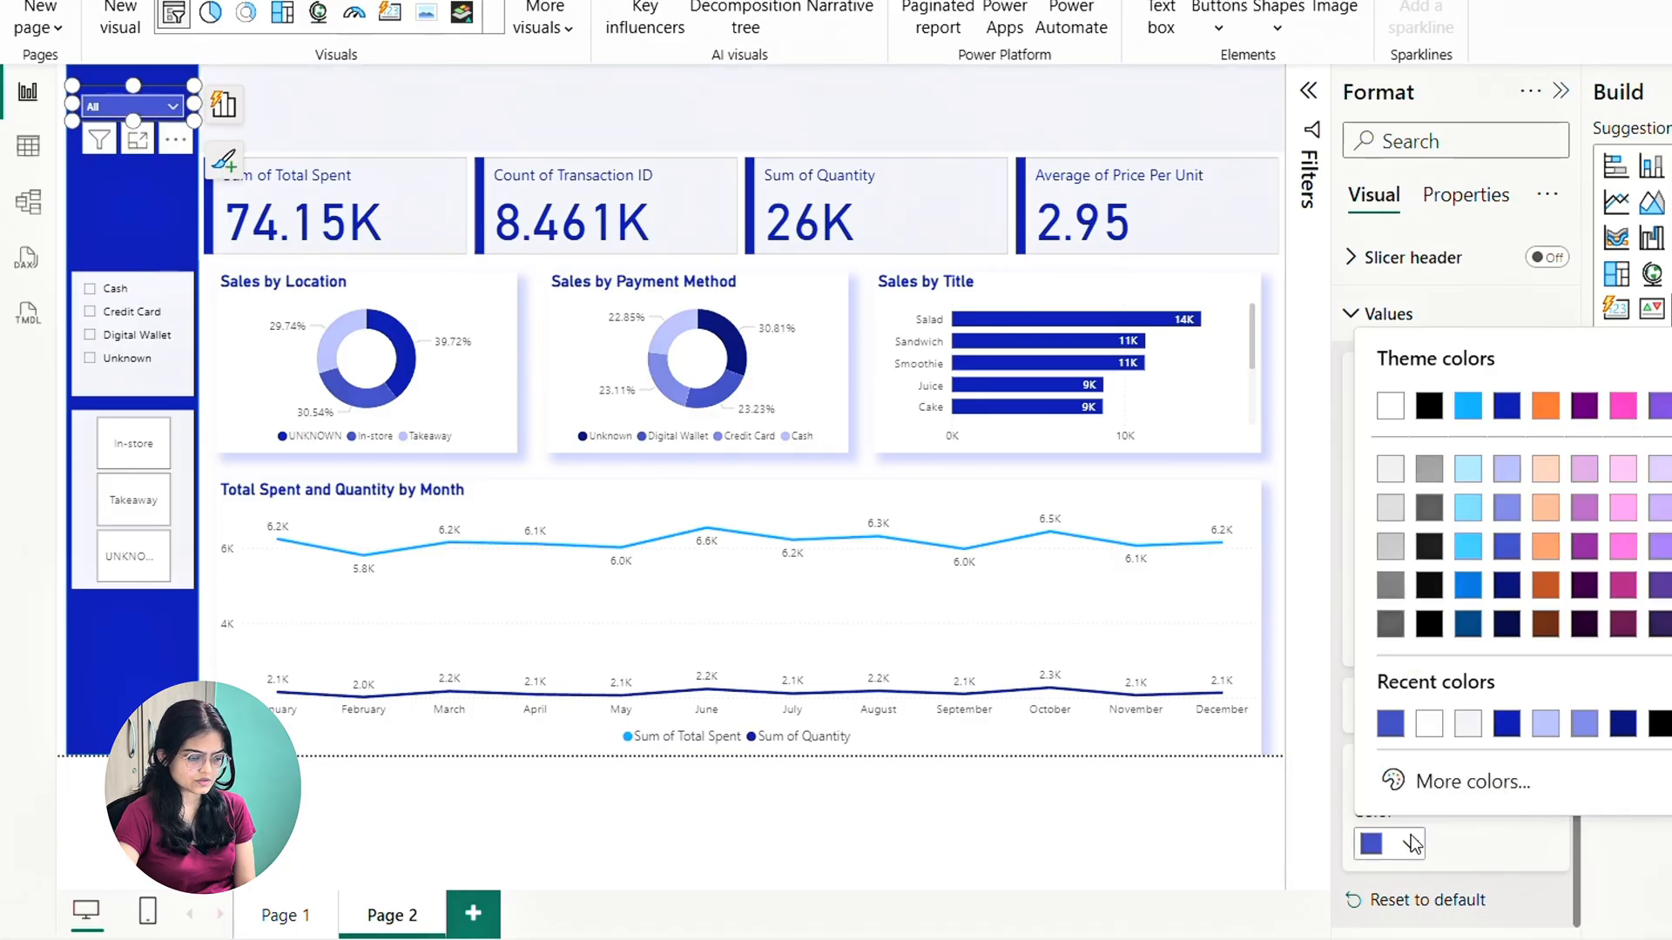
click(1518, 726)
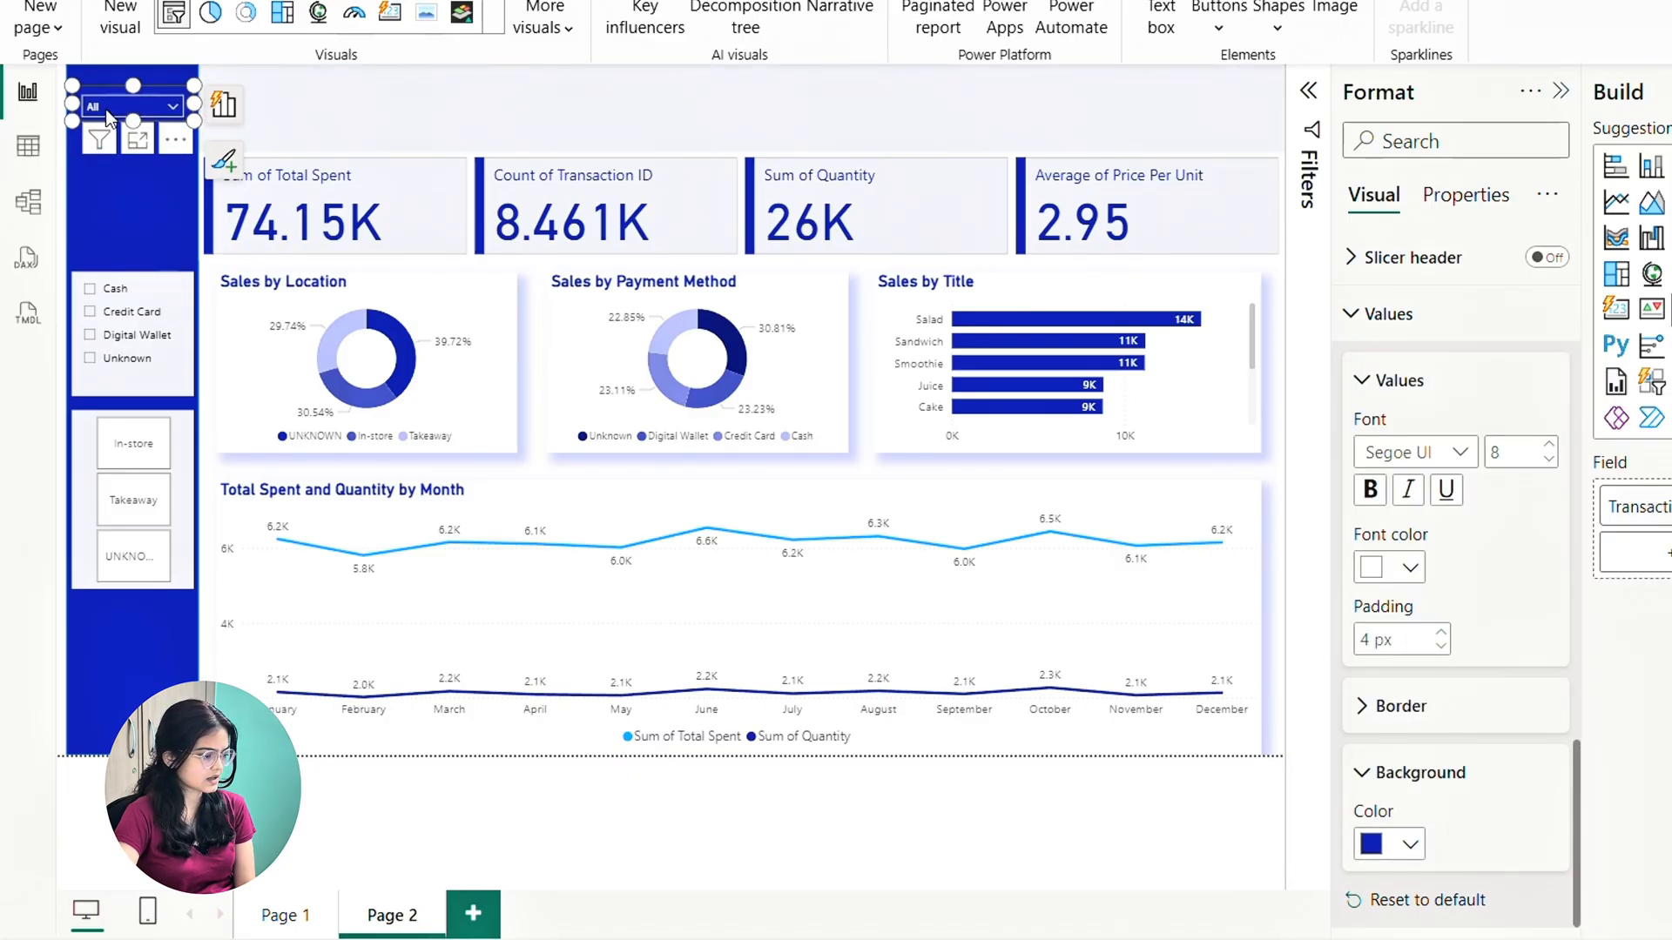
click(109, 116)
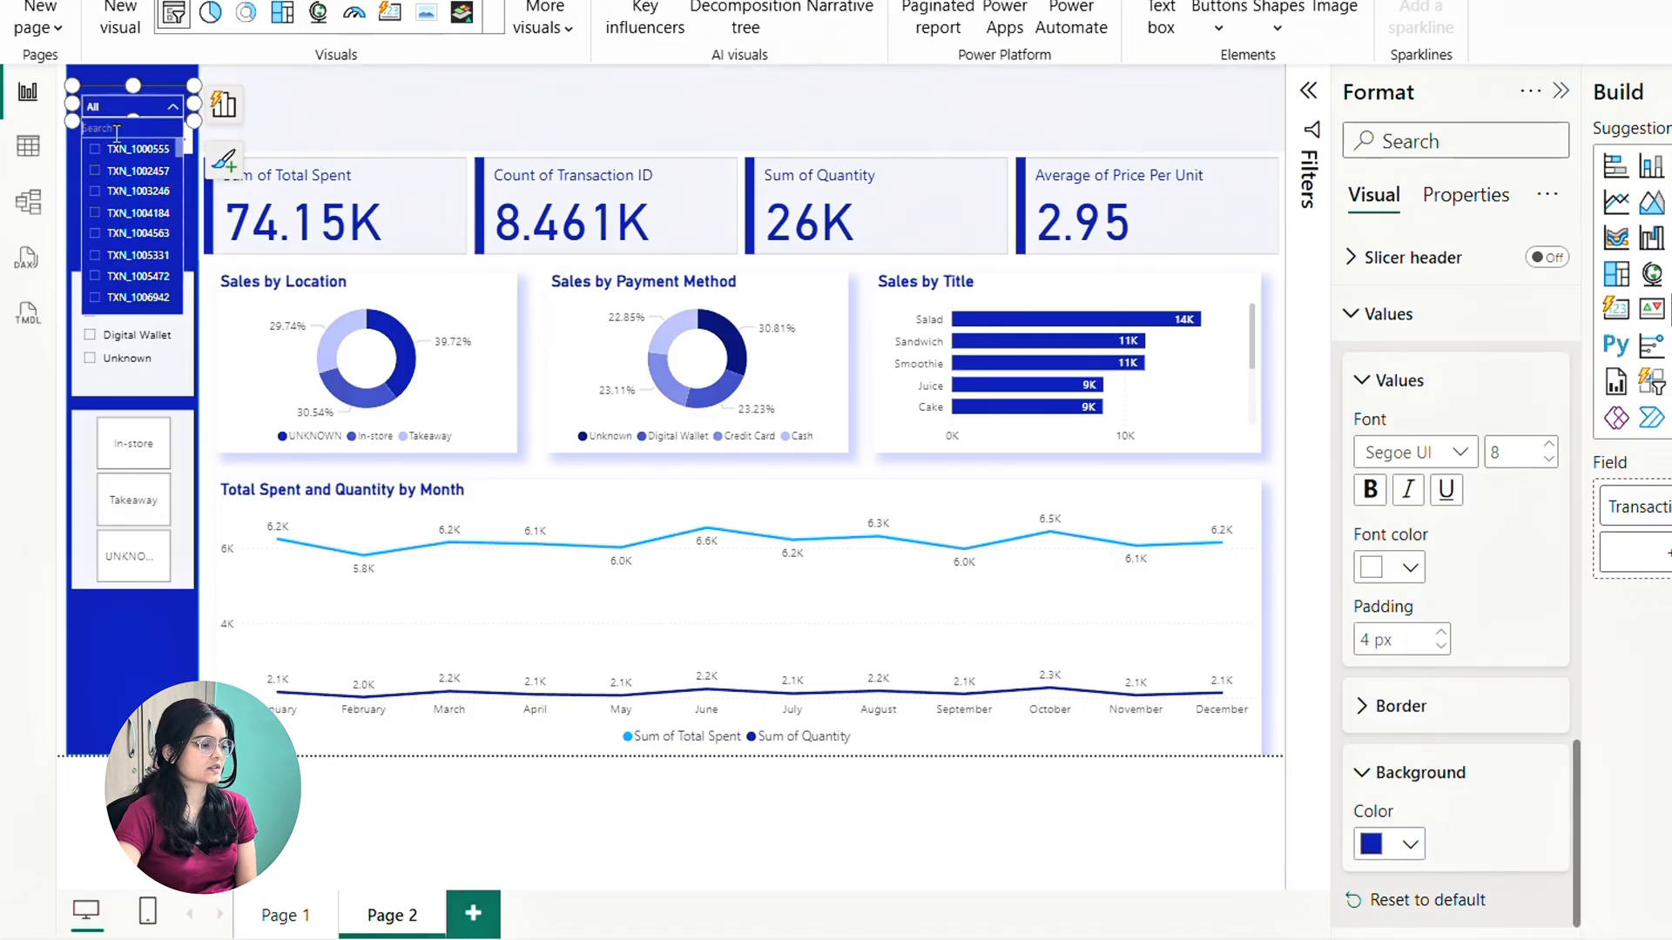
click(530, 301)
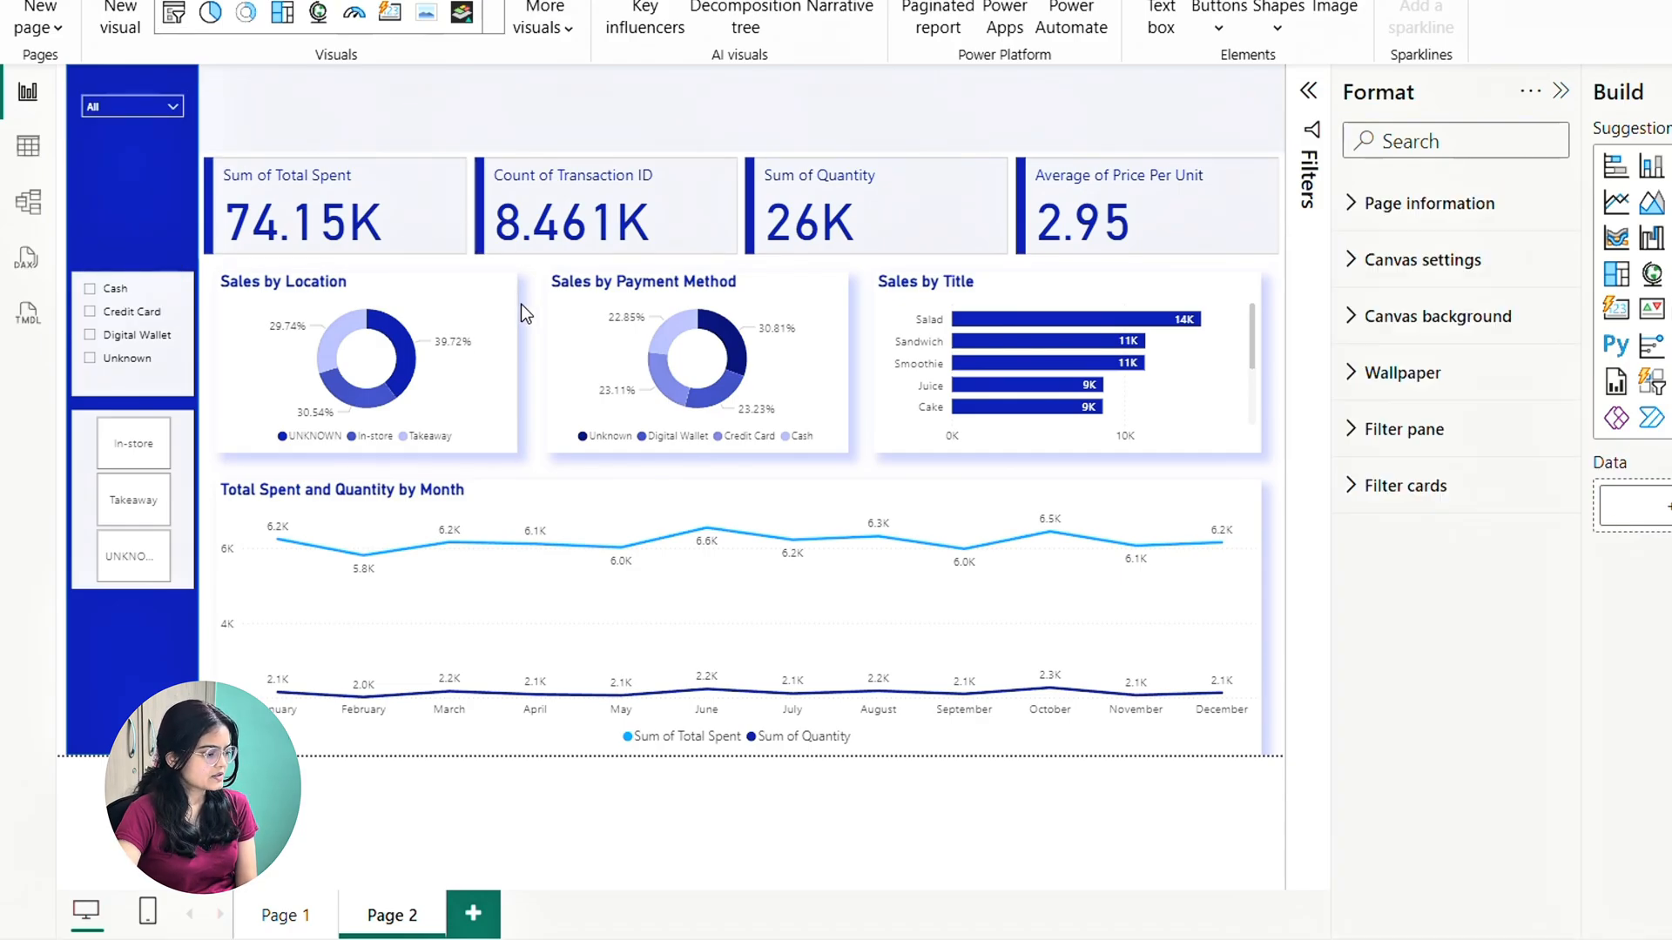
Search the Transaction ID slicer's dropdown list for a partial transaction ID
click(111, 112)
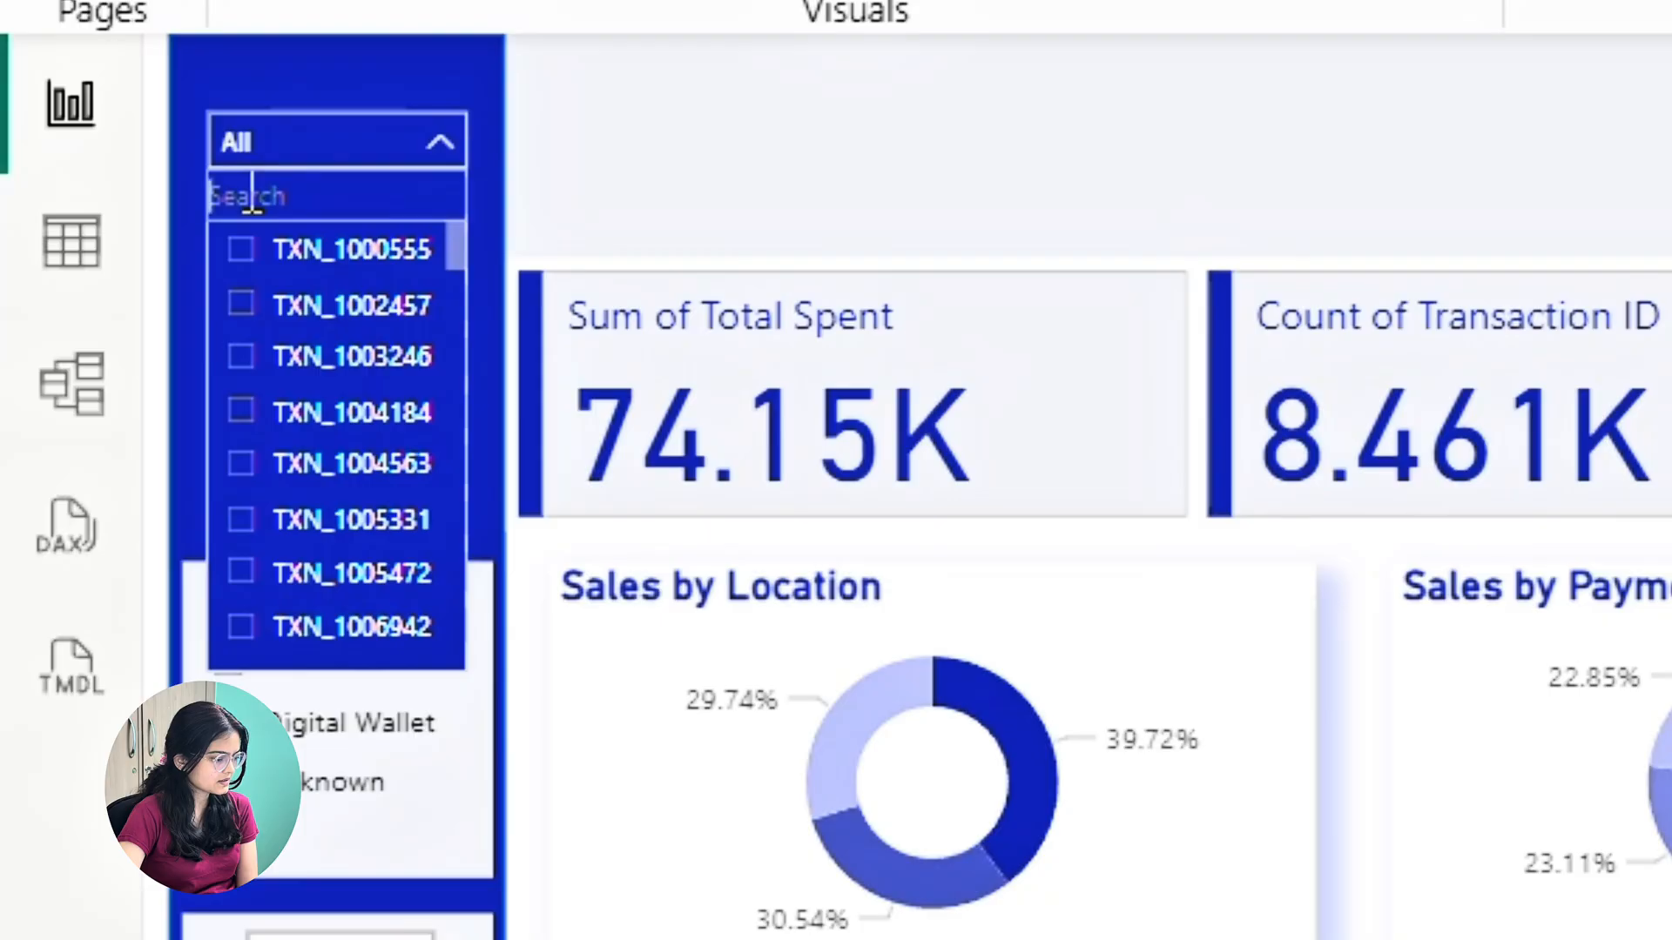
click(251, 197)
text(txn)
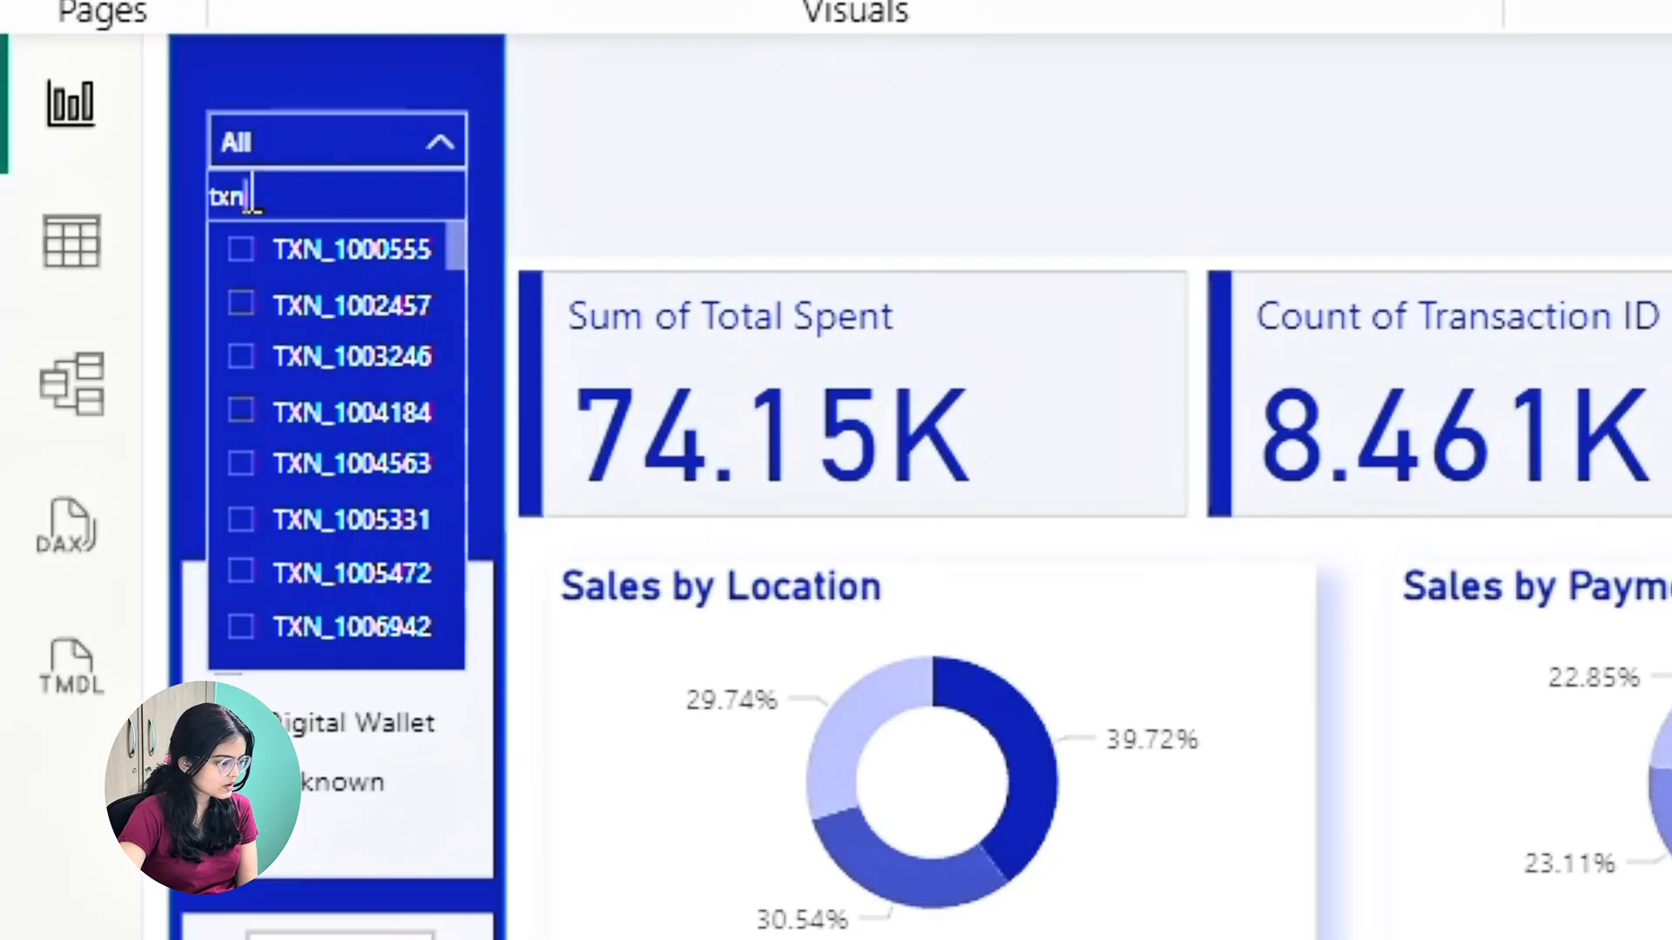
text(_1)
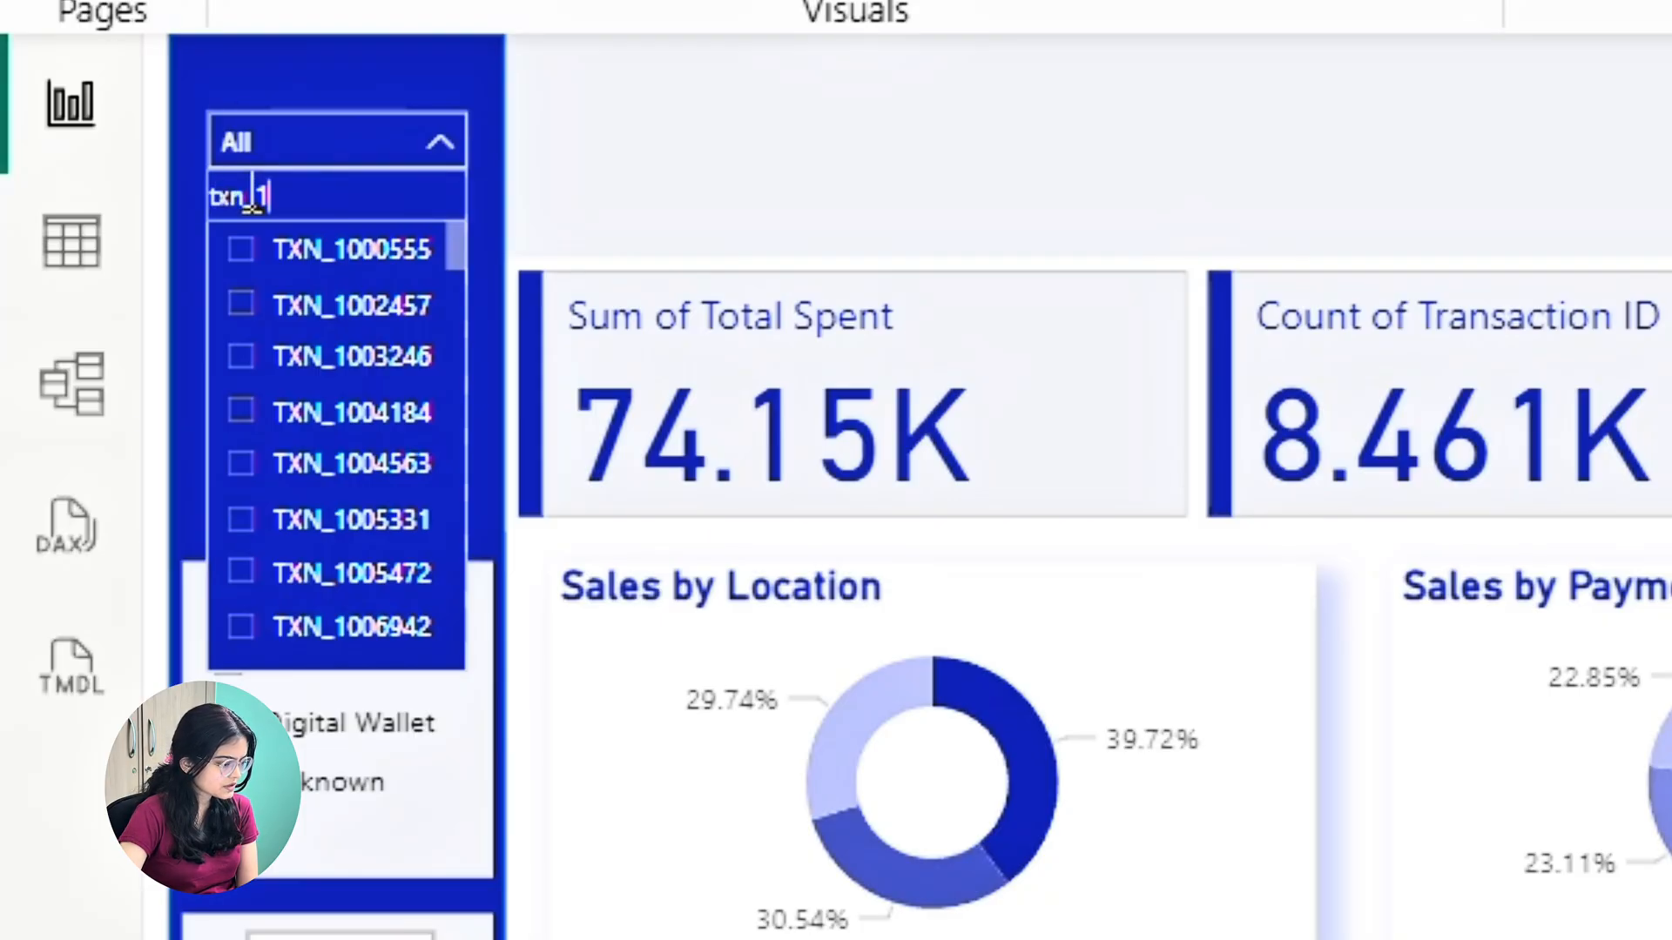
text(000)
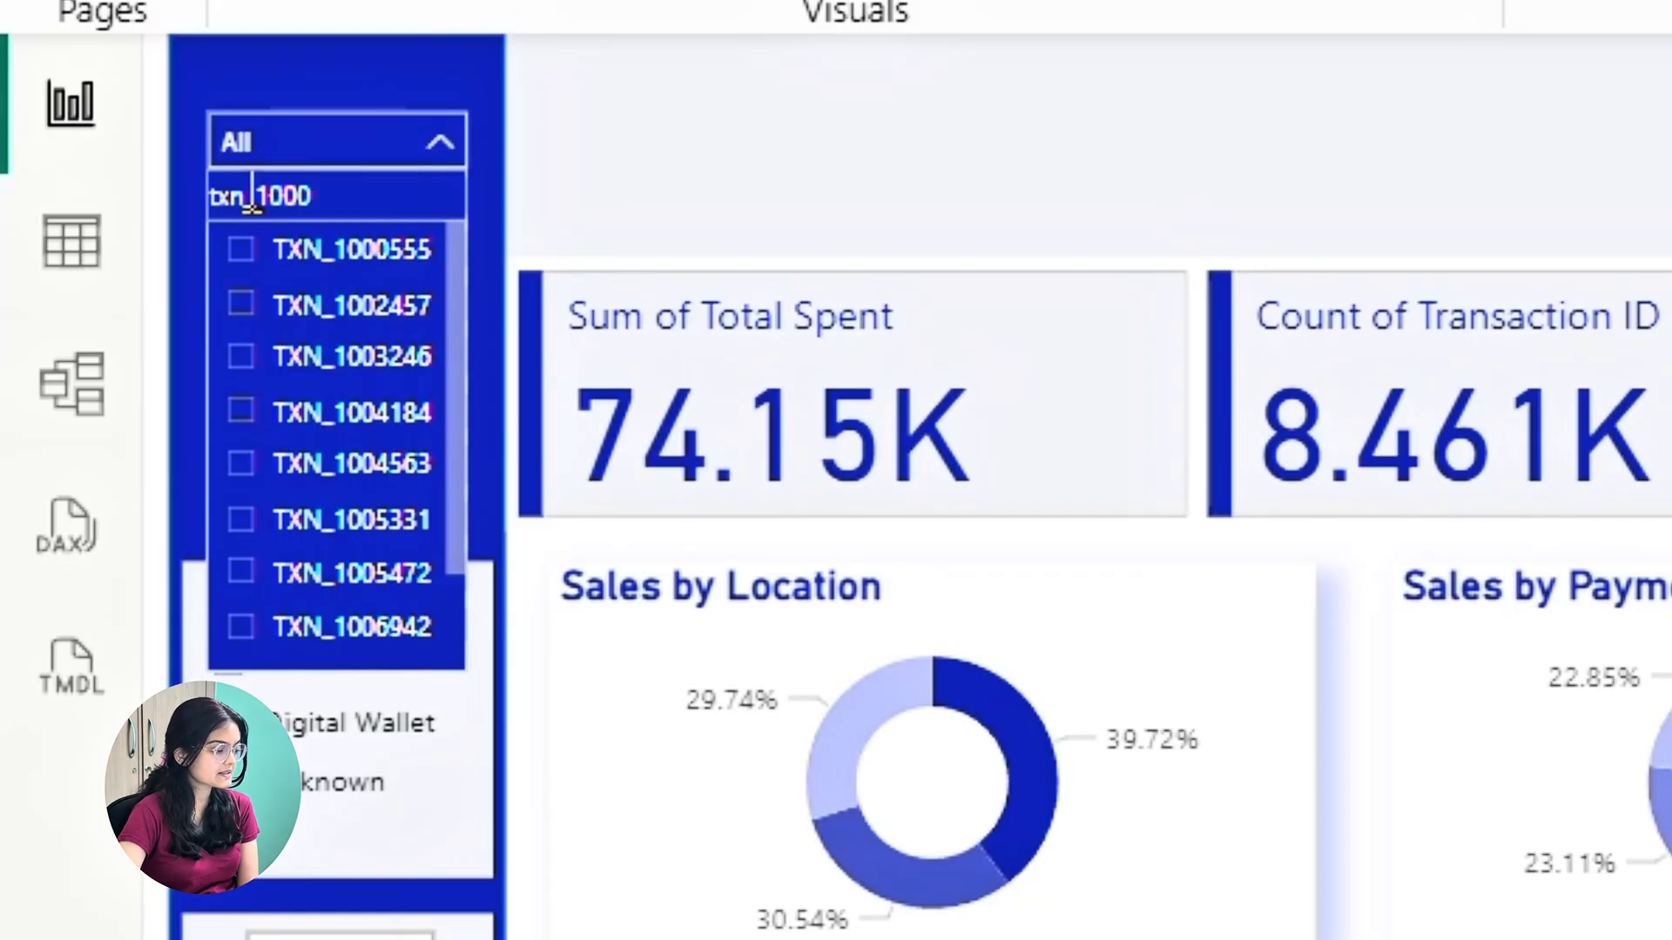
text(55)
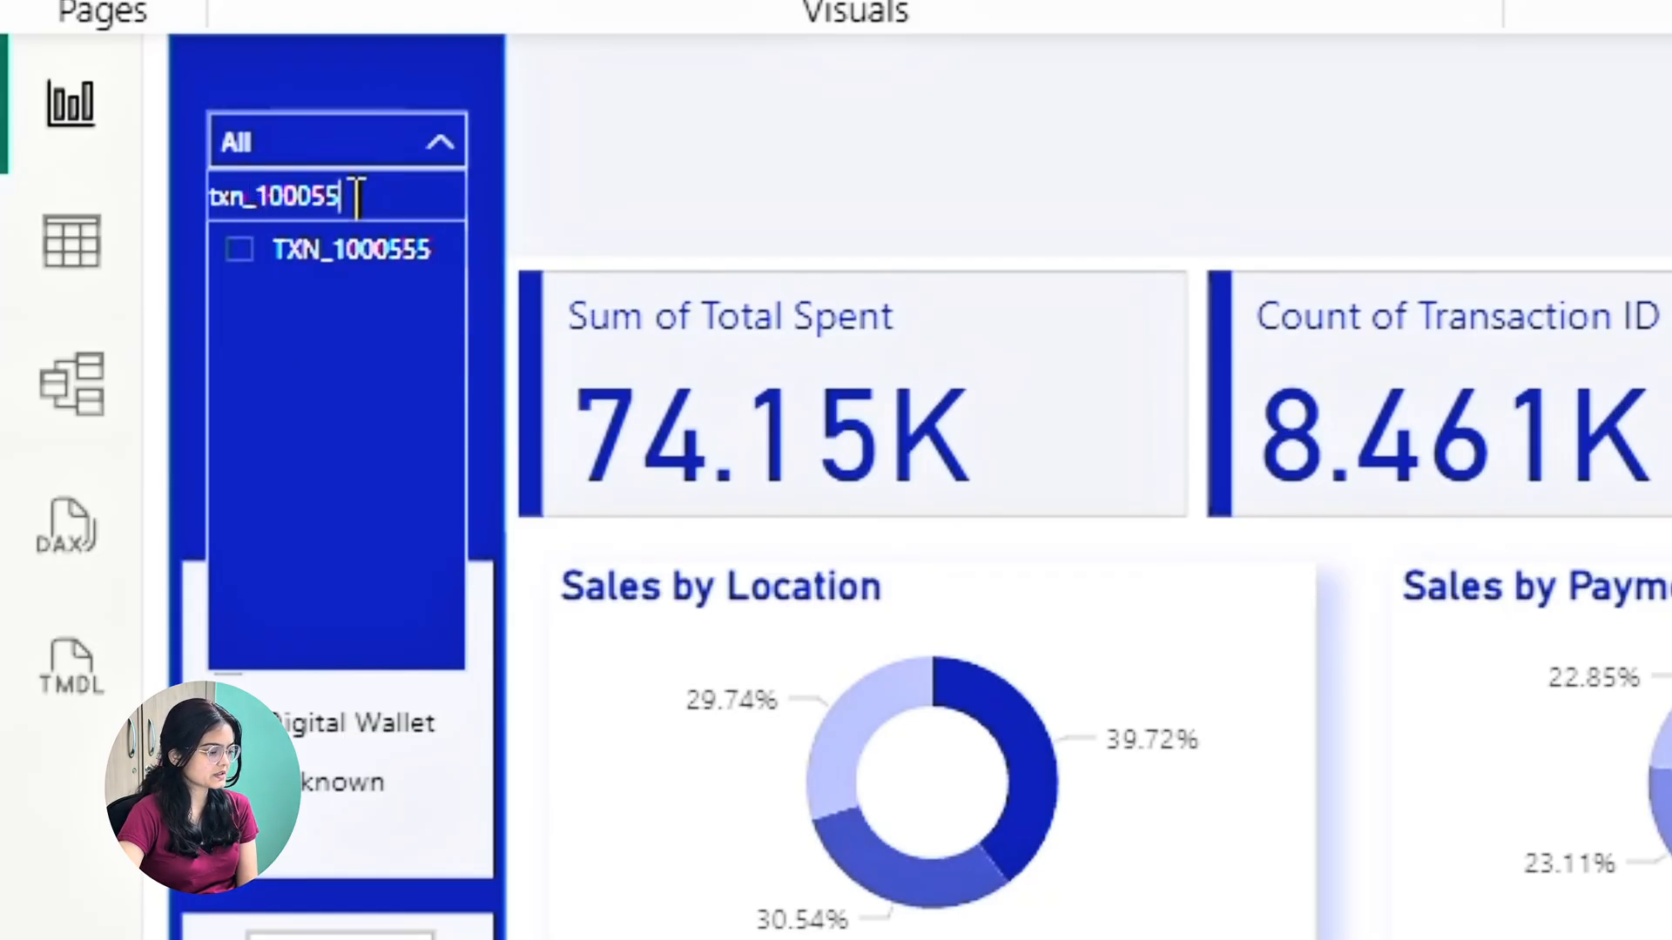
Clear the search text in the Transaction ID slicer and close its dropdown list
key(BackSpace)
key(BackSpace)
key(BackSpace)
key(BackSpace)
key(BackSpace)
key(BackSpace)
key(BackSpace)
key(BackSpace)
key(BackSpace)
key(BackSpace)
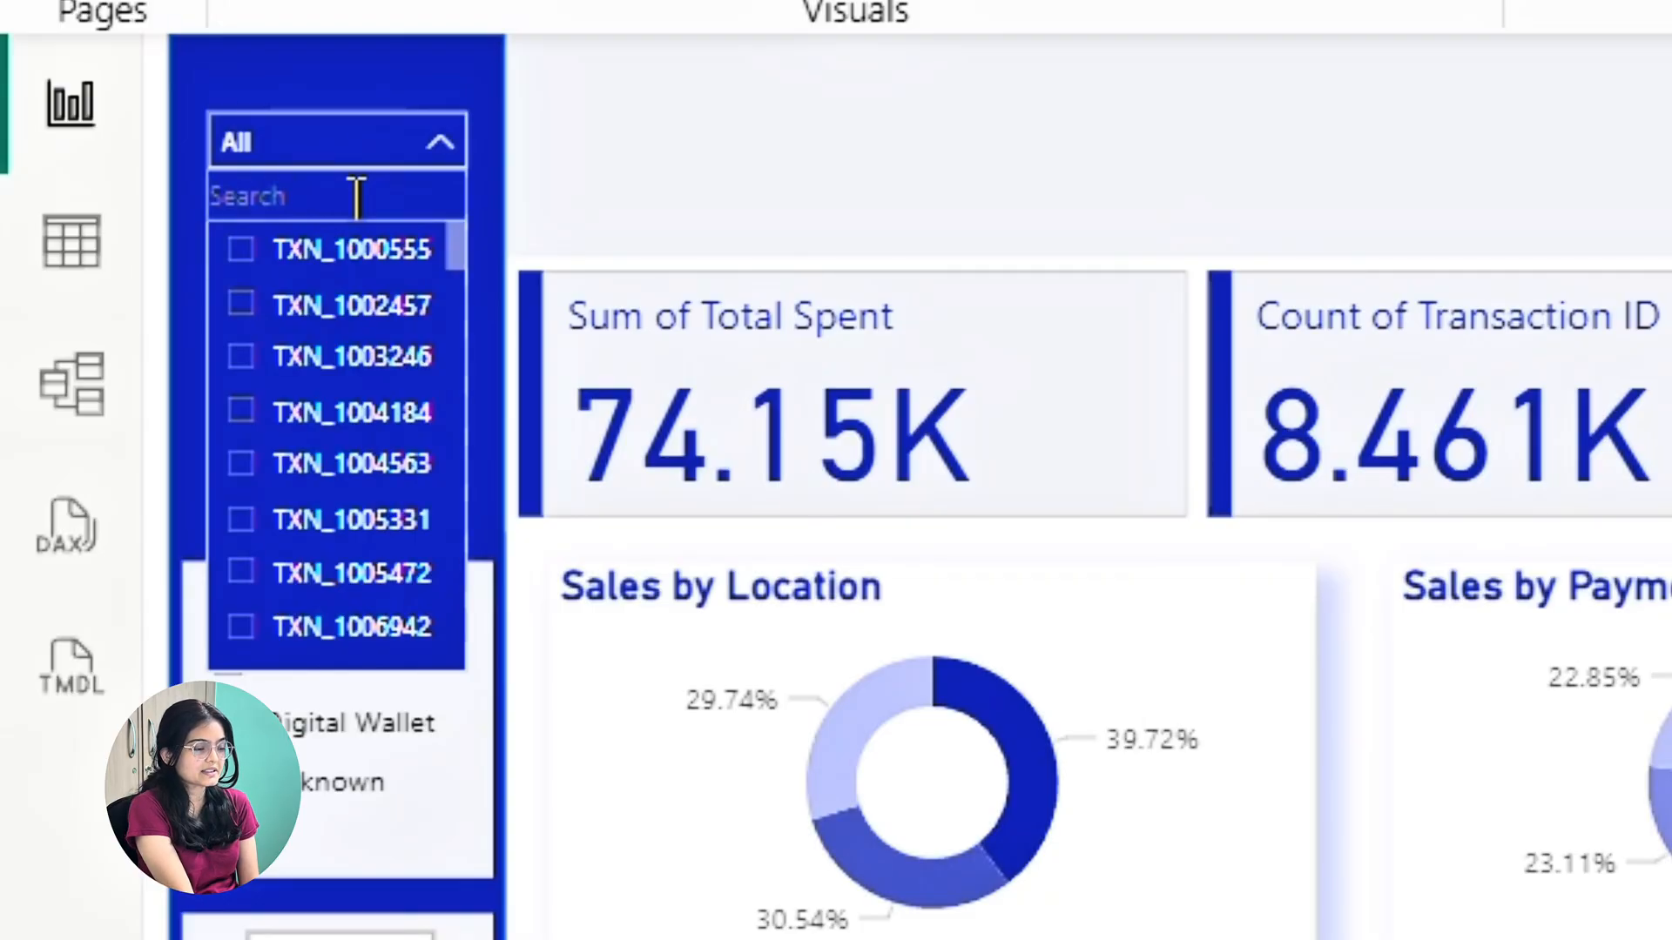
click(1316, 552)
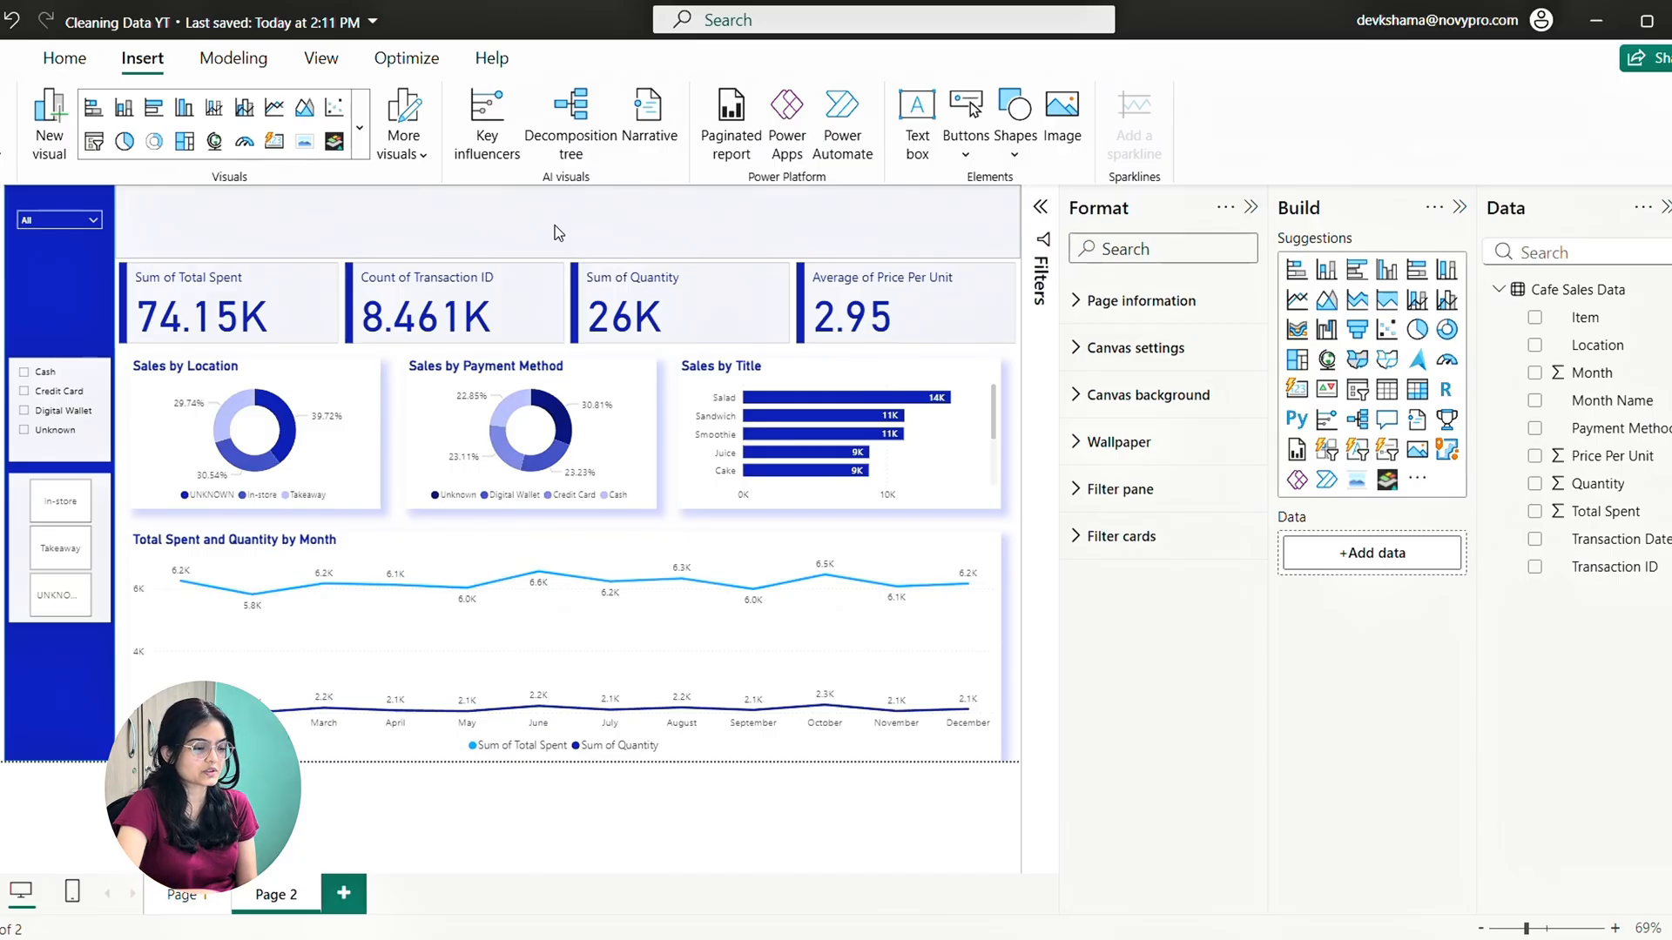
Insert a text box on the page, reshape it into a wide, short box and shift it towards the header
click(916, 122)
click(223, 342)
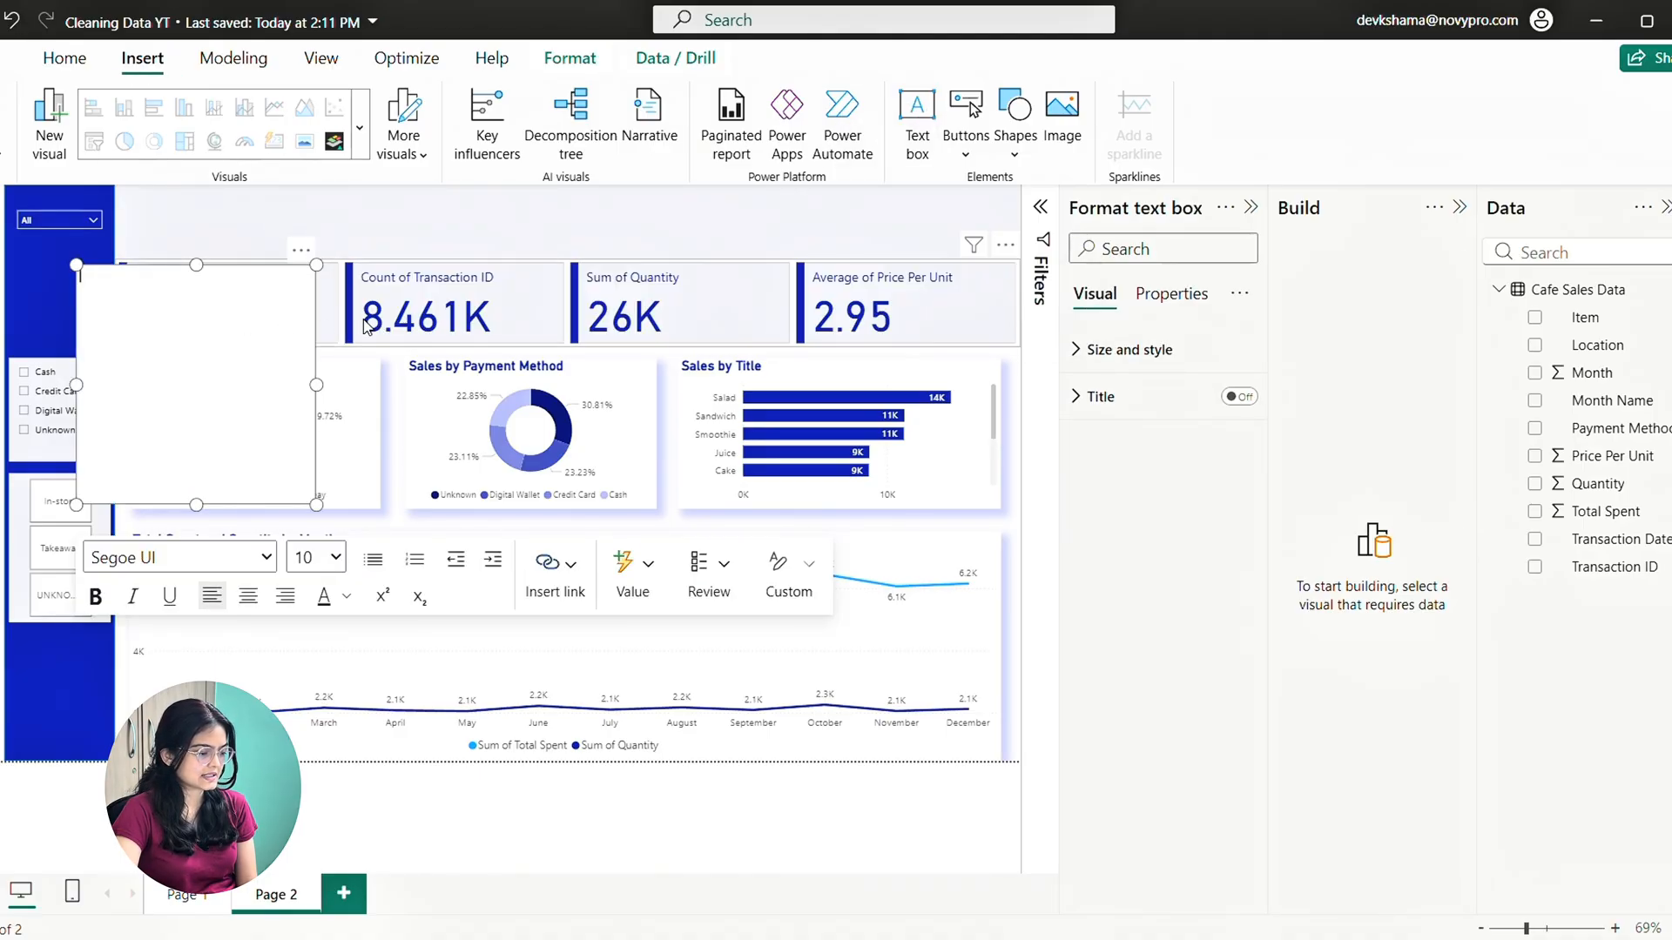
drag(319, 503, 457, 382)
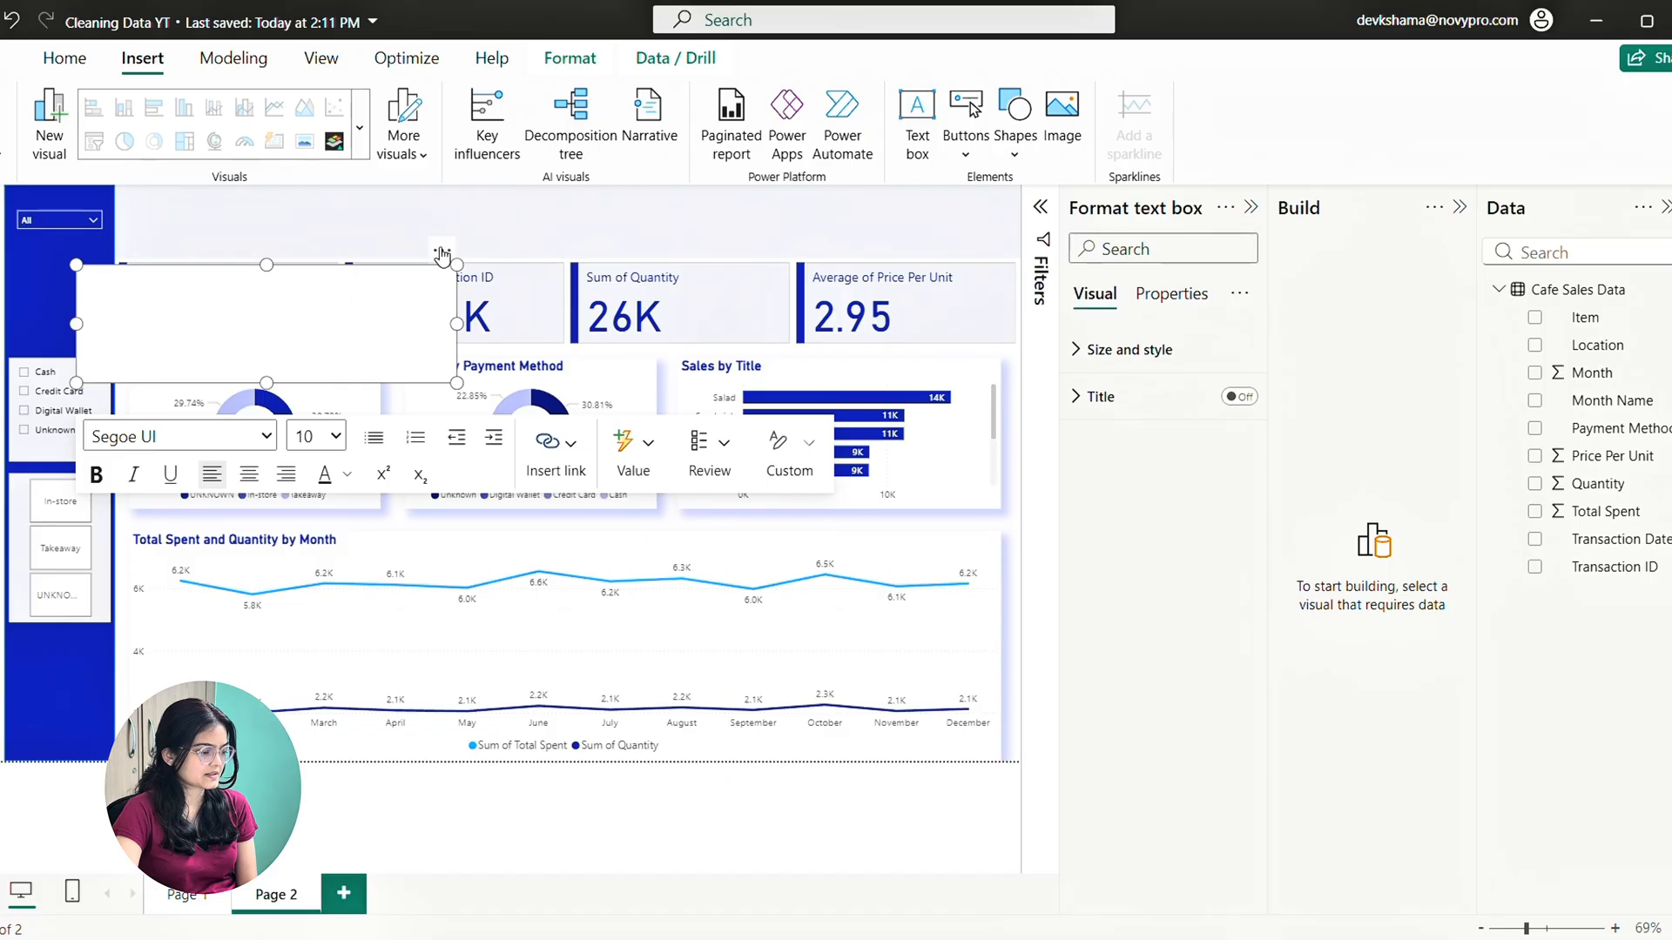
drag(442, 254, 532, 235)
Enter the title CAFE SALES DASHBOARD in the new text box
click(404, 307)
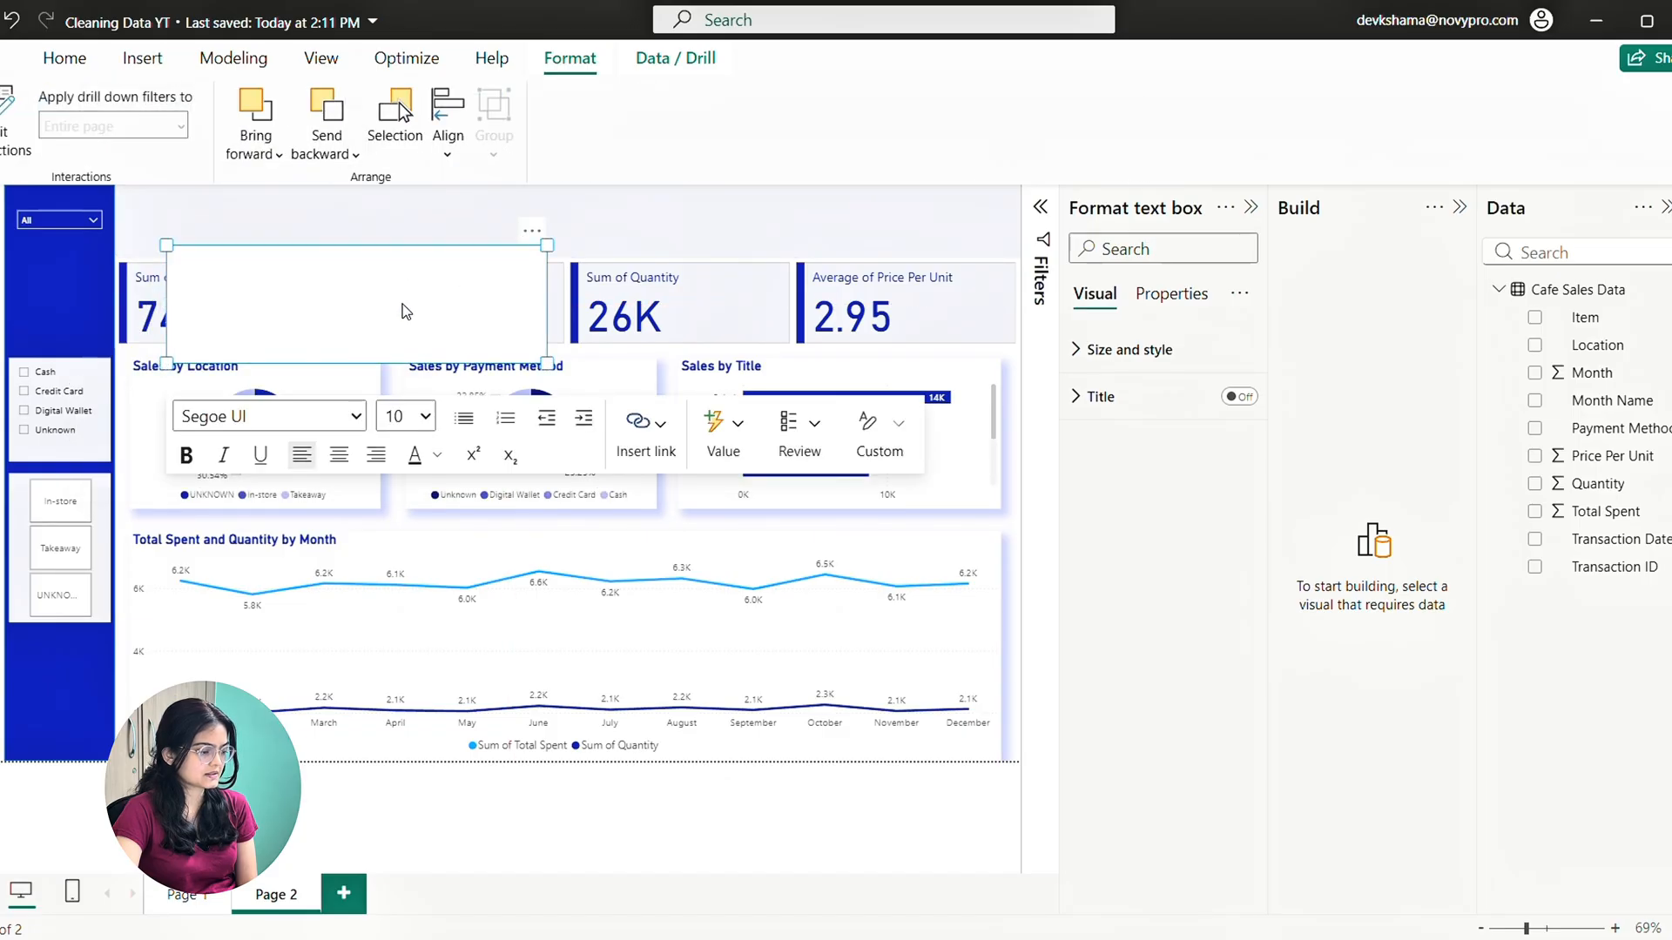
text(CAFE SA)
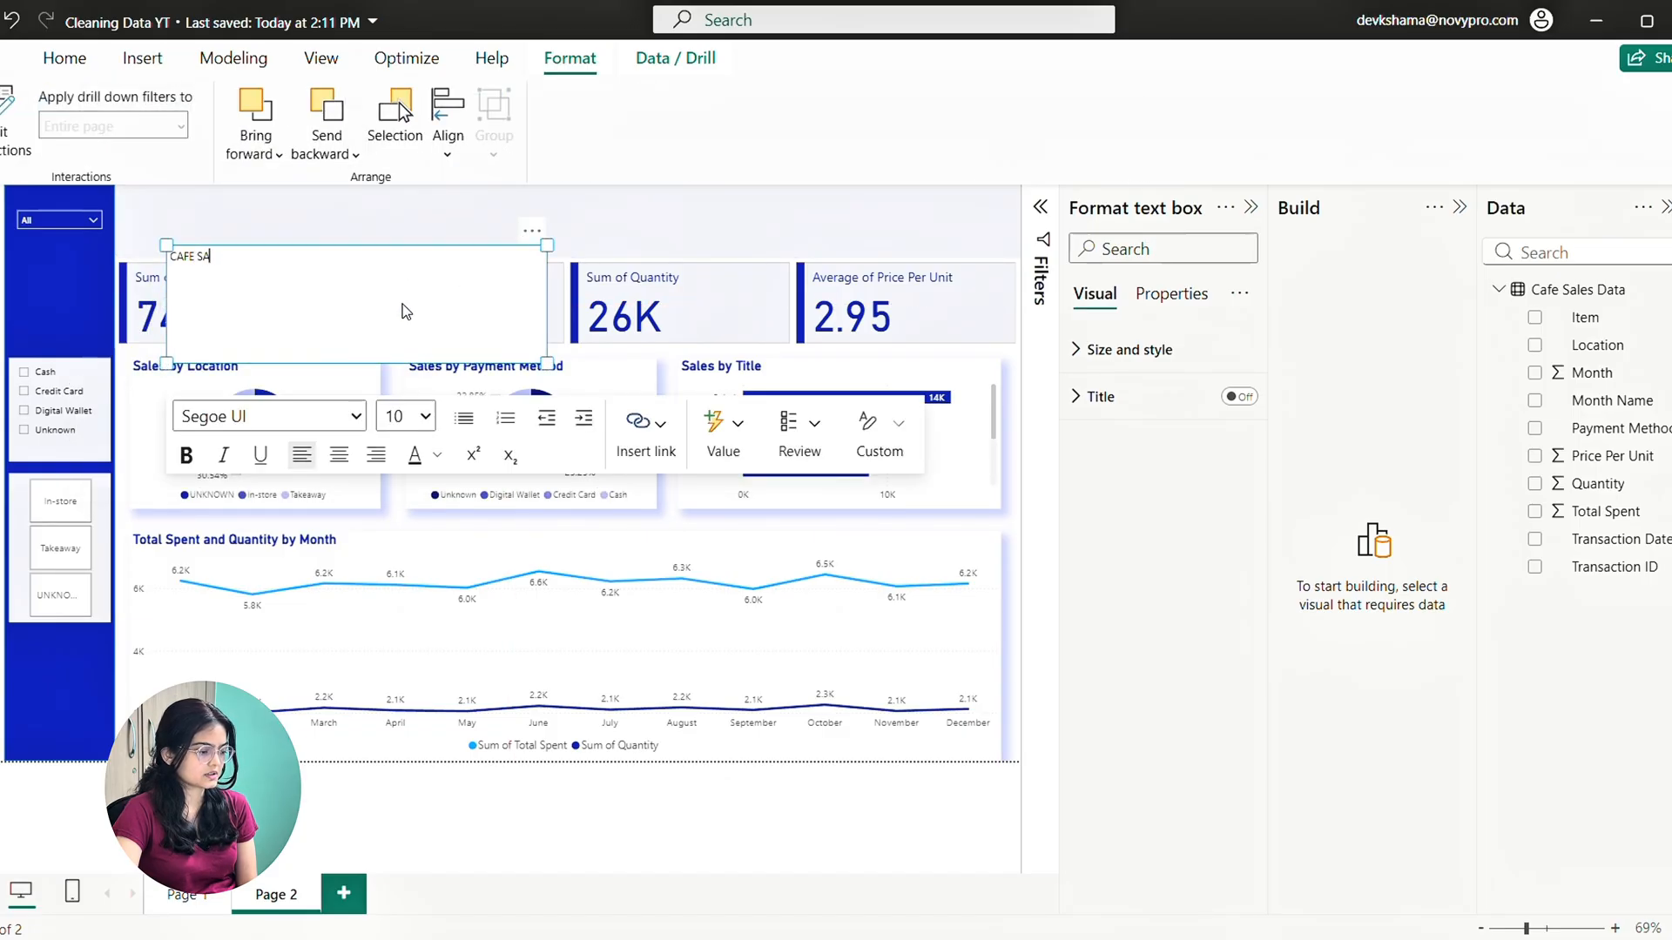
text(LES DASH)
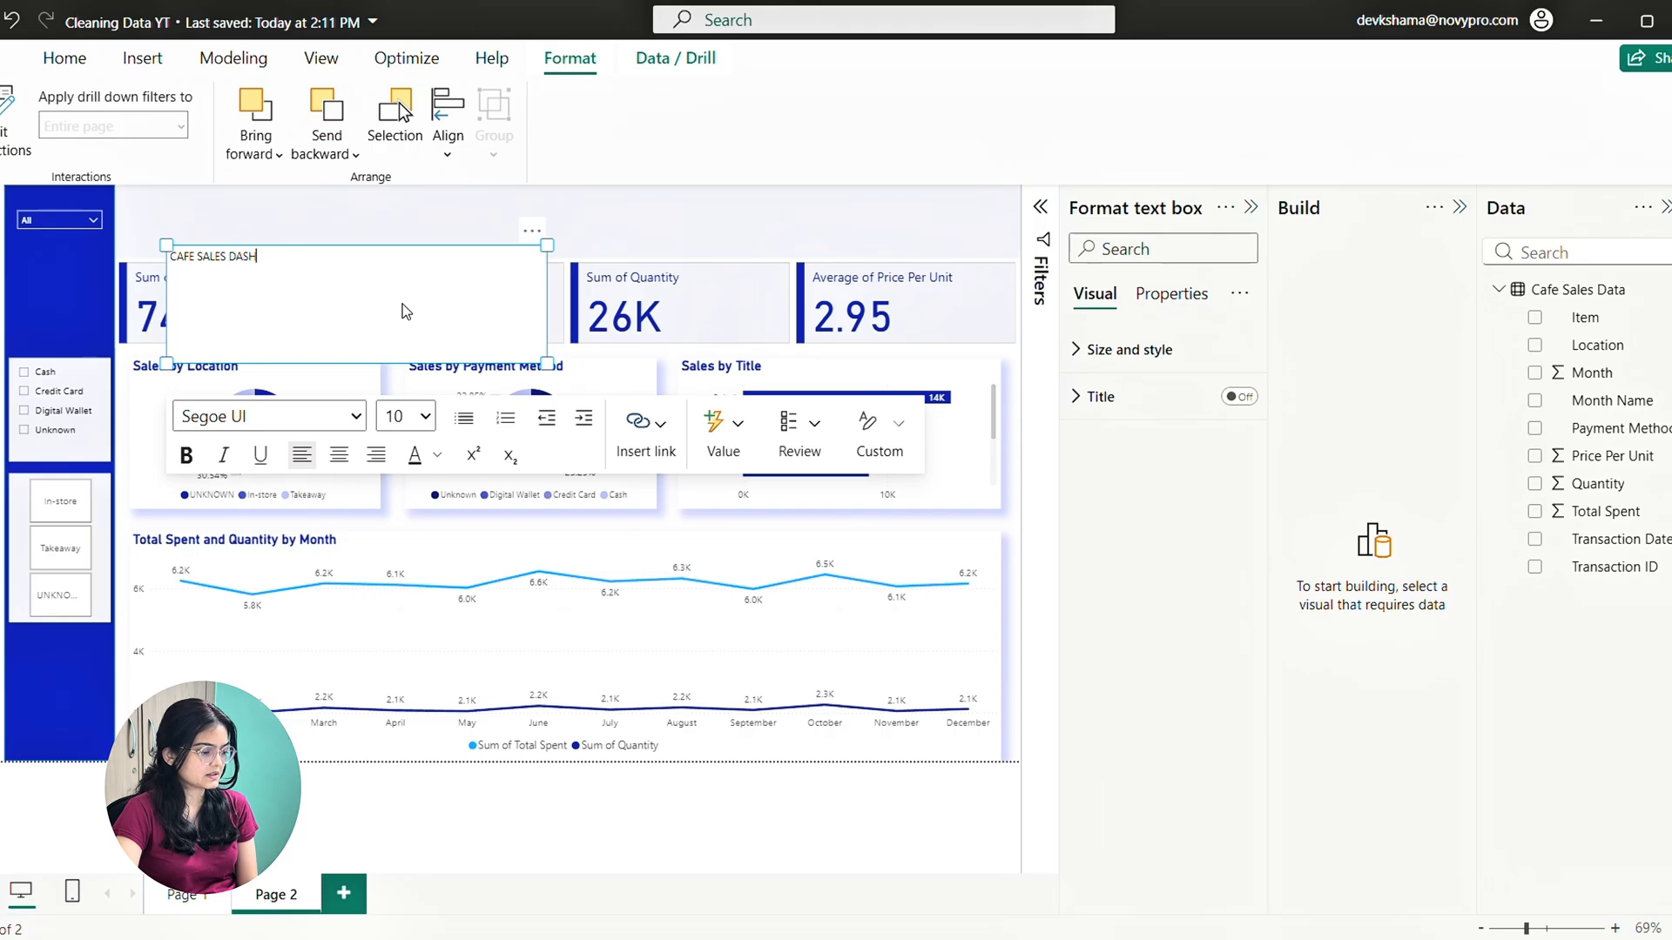
text(BOARD)
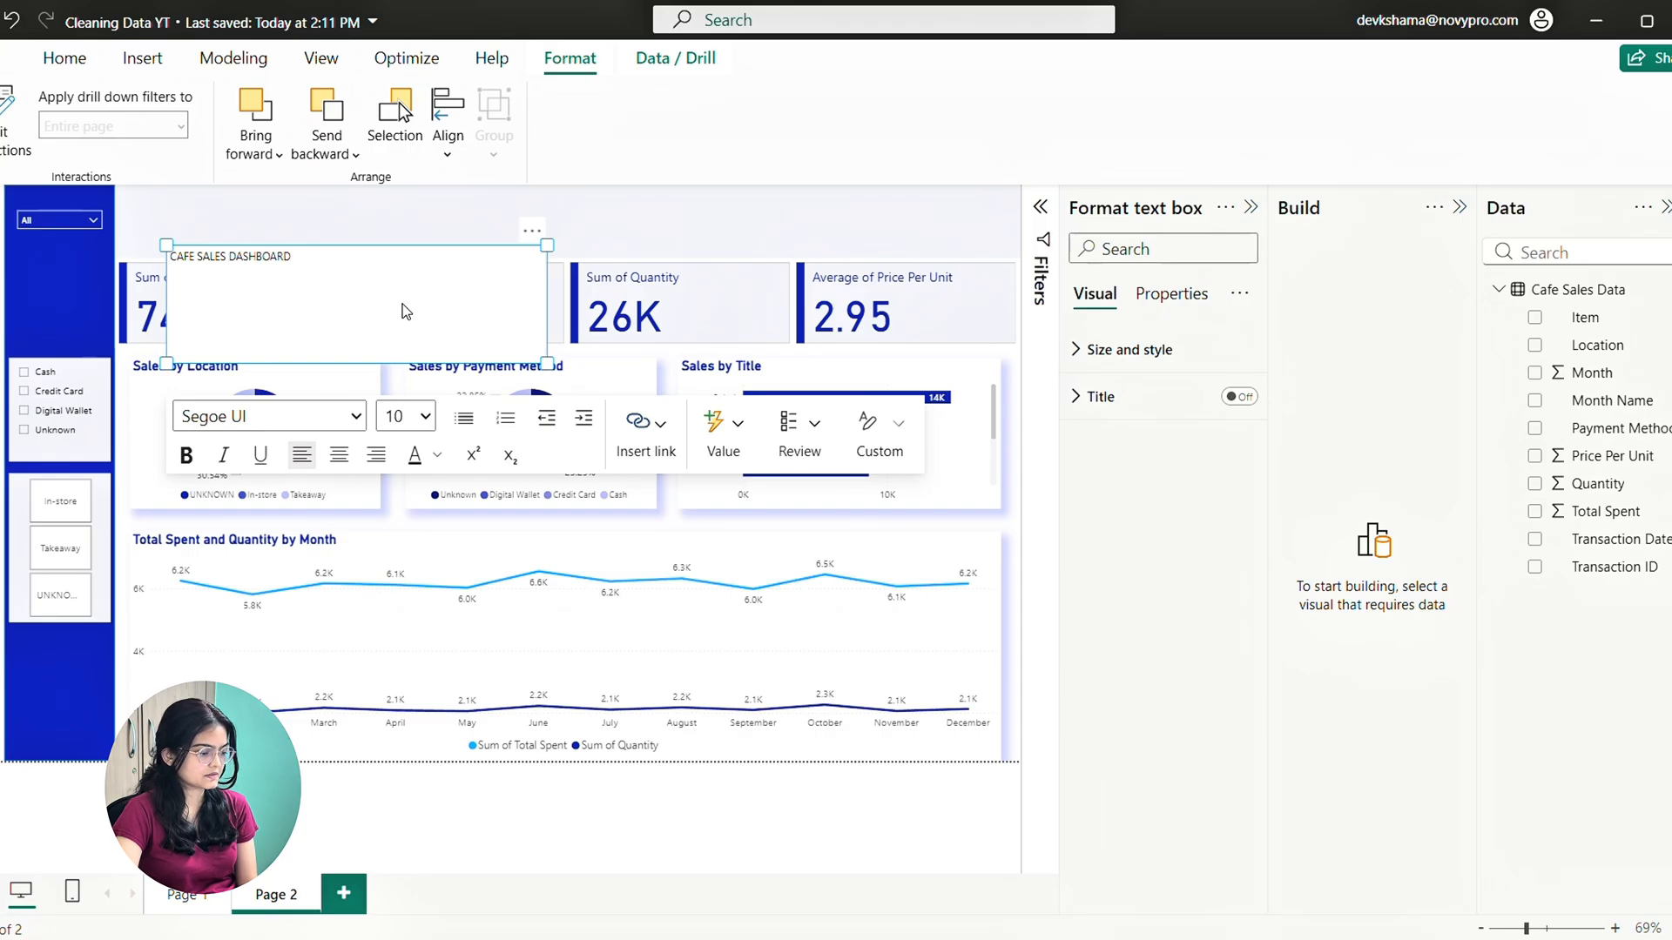
Try font sizes 24 and 40 on the CAFE SALES DASHBOARD title
triple_click(262, 259)
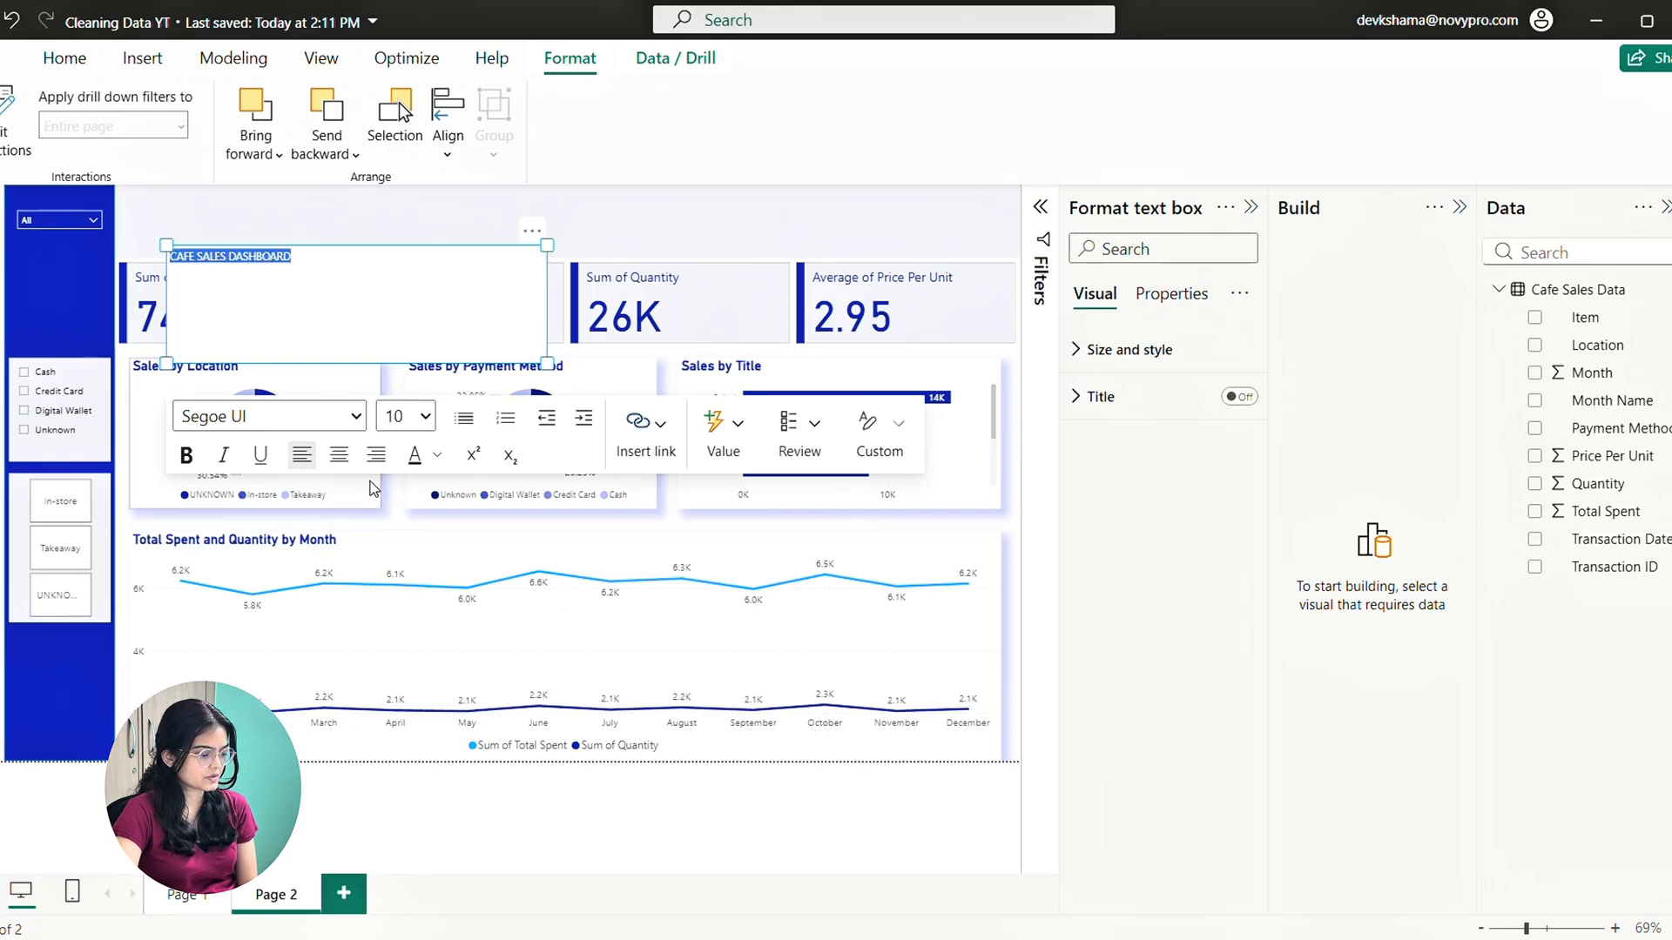
click(406, 416)
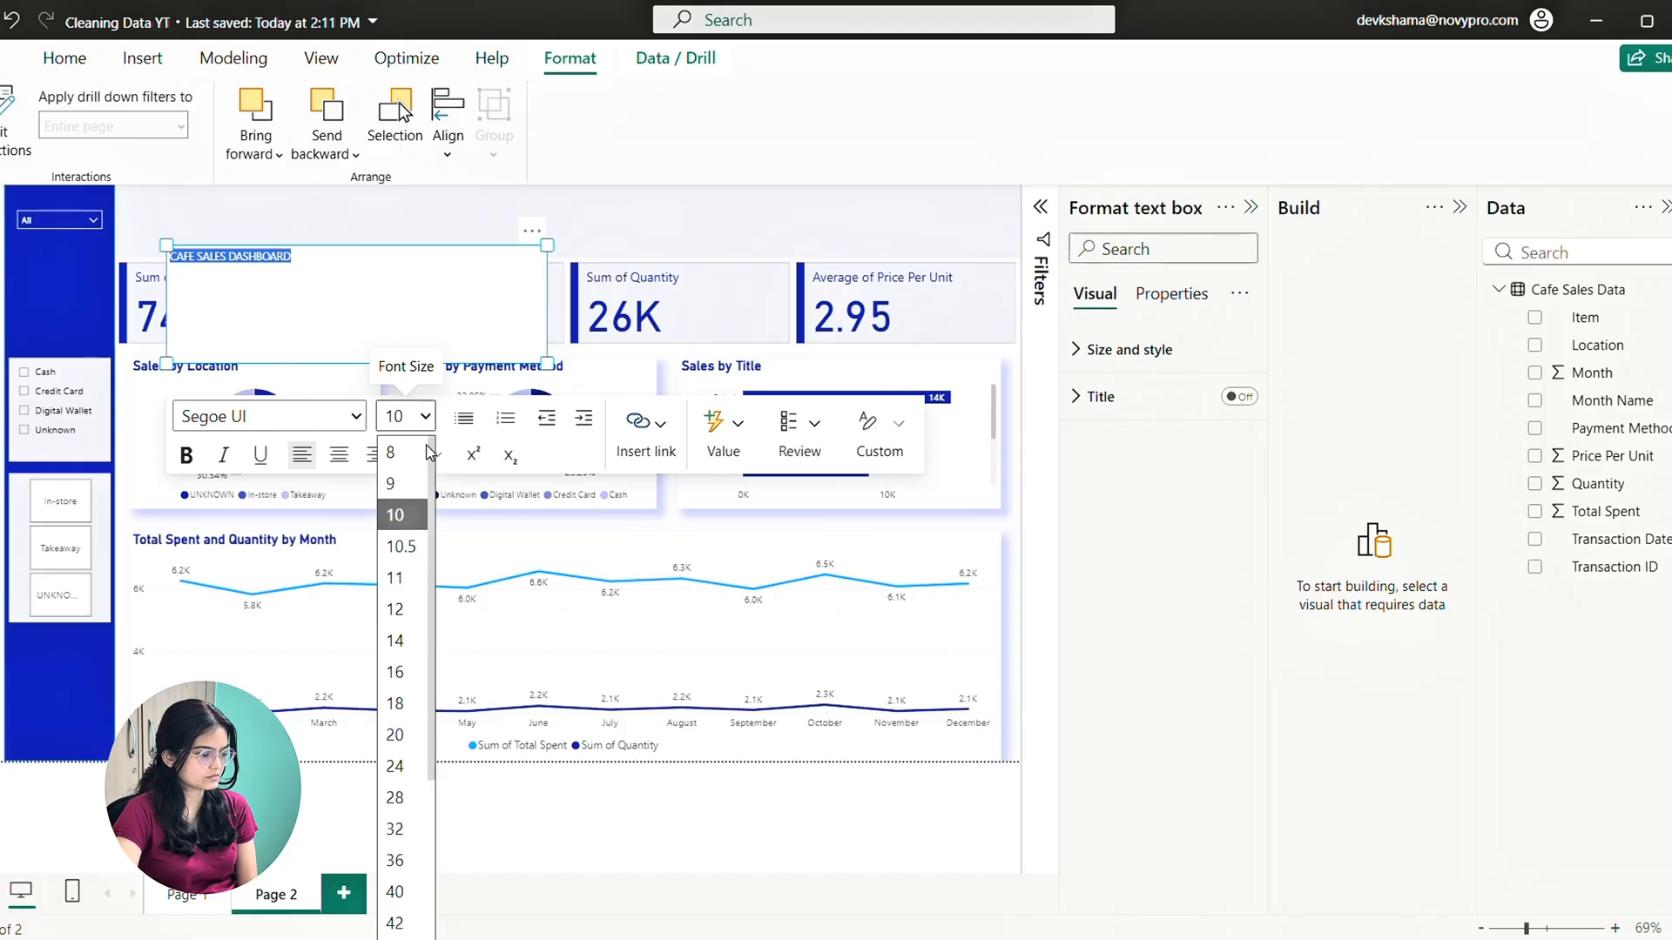
click(394, 764)
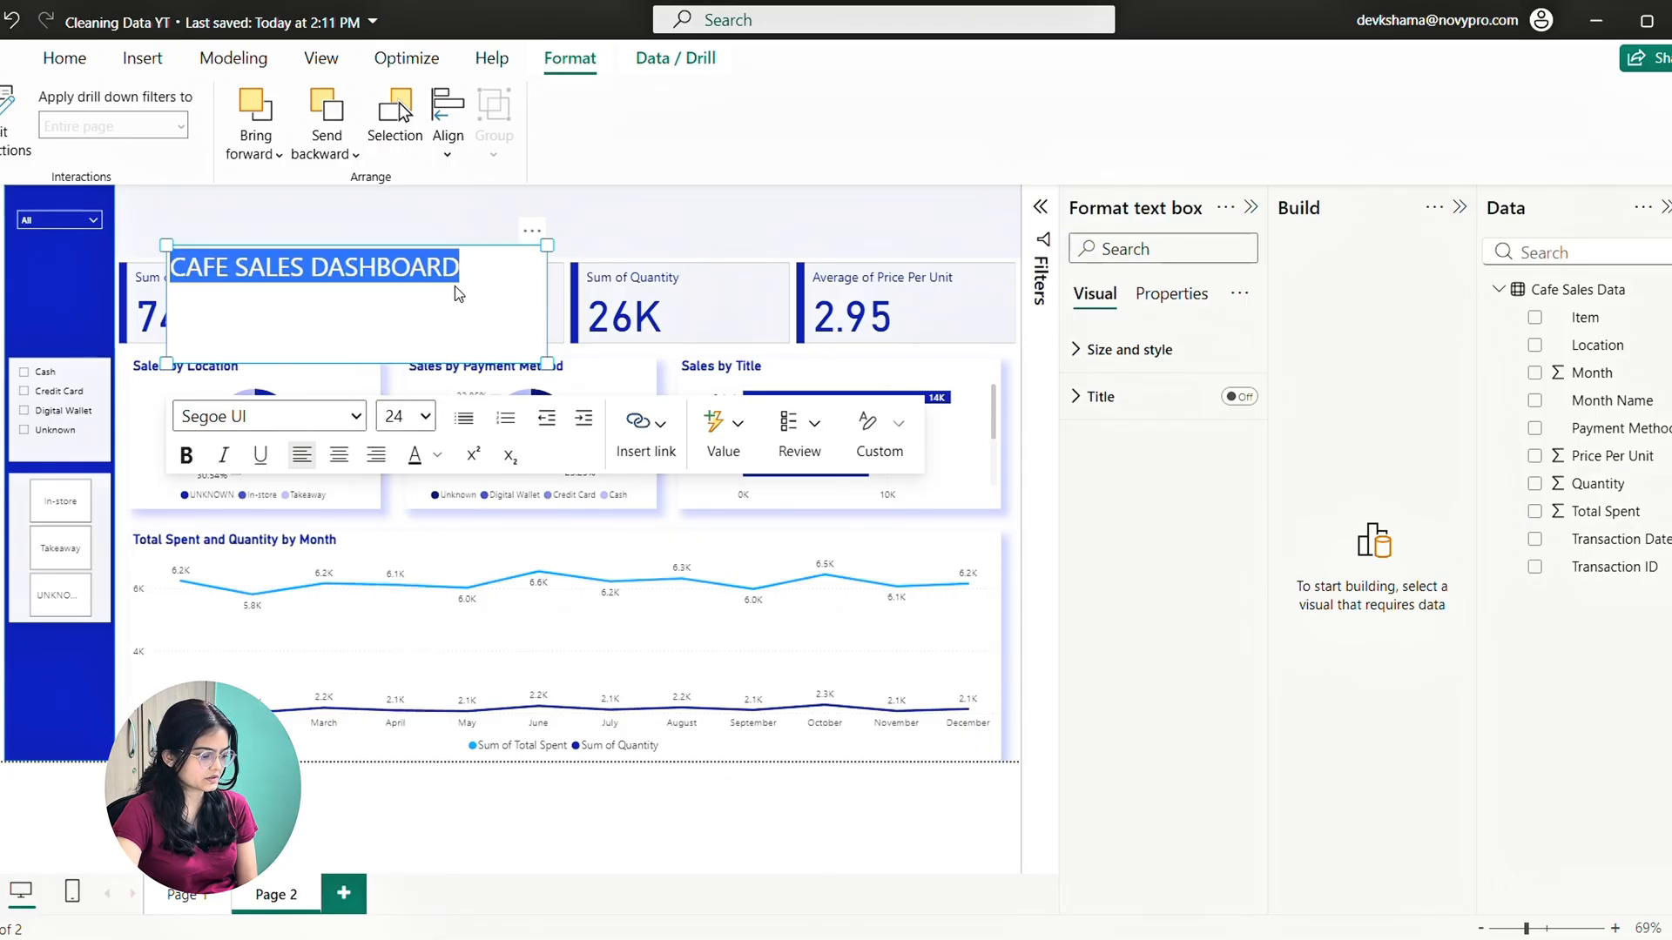
click(418, 416)
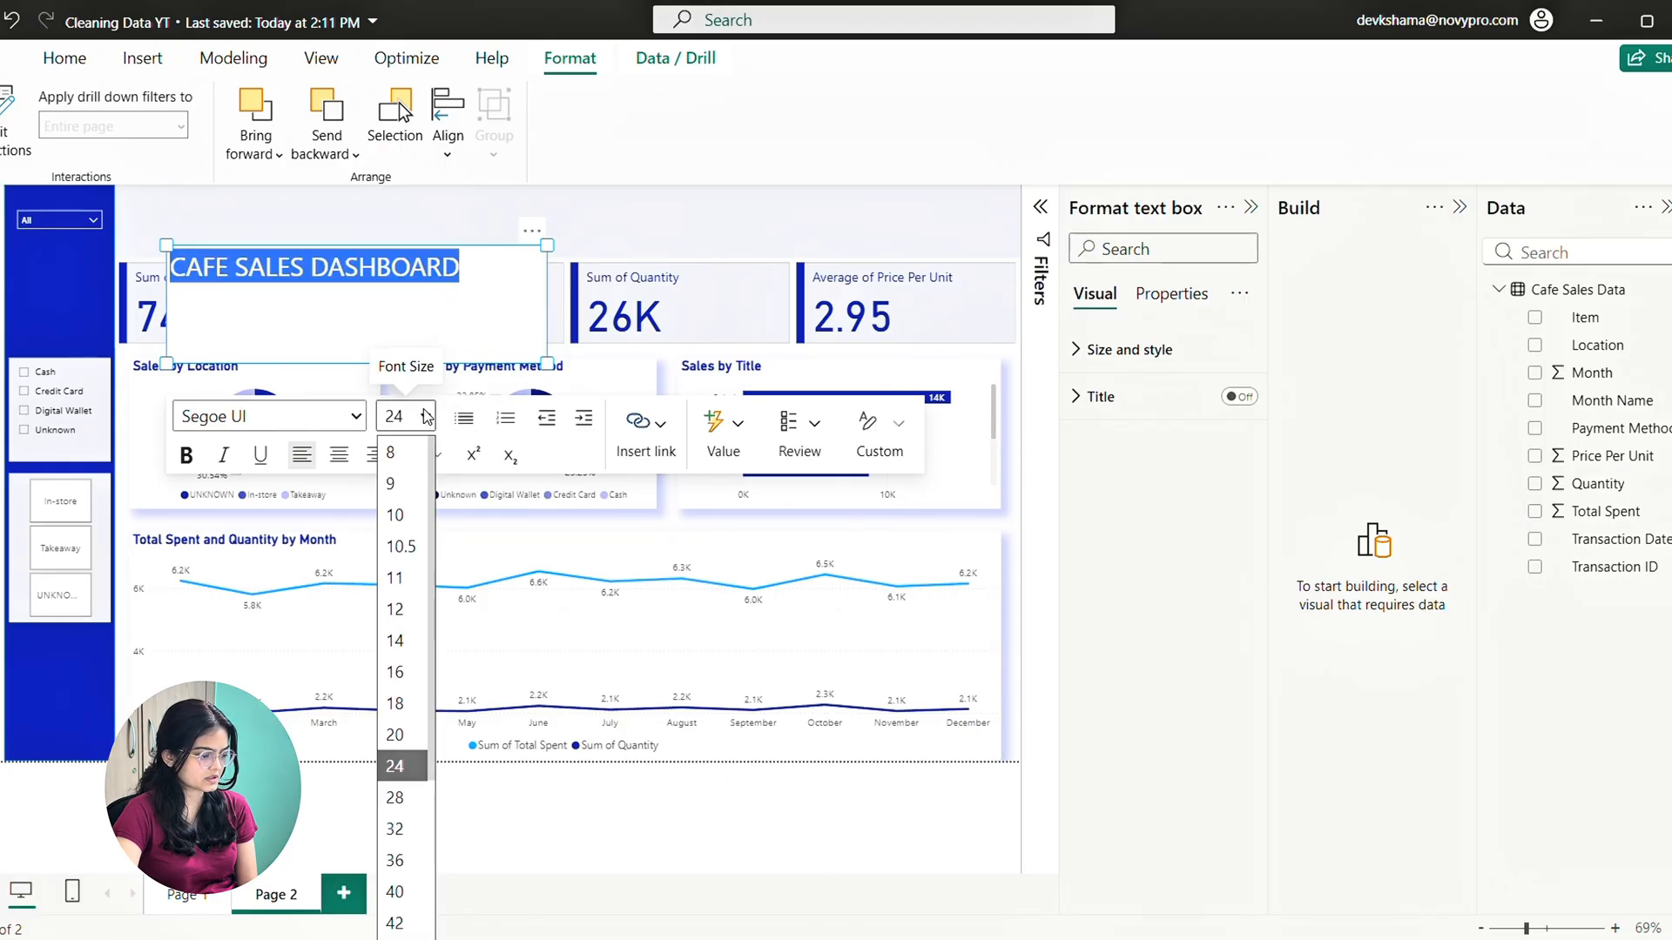
click(397, 898)
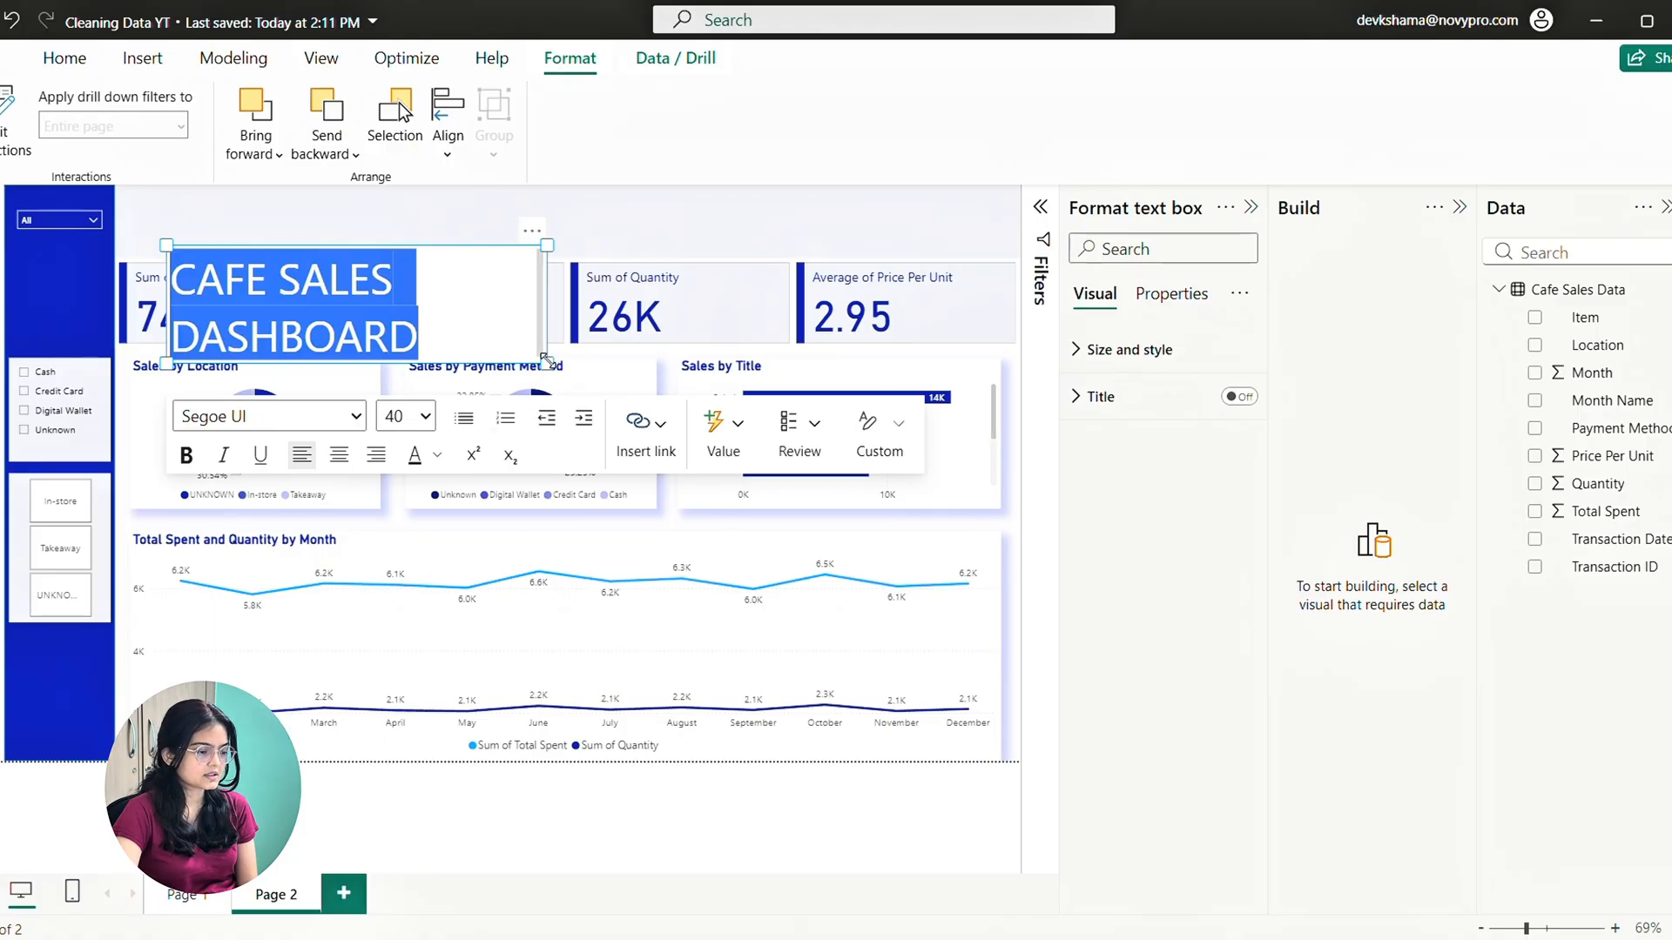
Widen the title text box to fit one line, move it up into the header band and set its font size to 32
drag(544, 359, 720, 334)
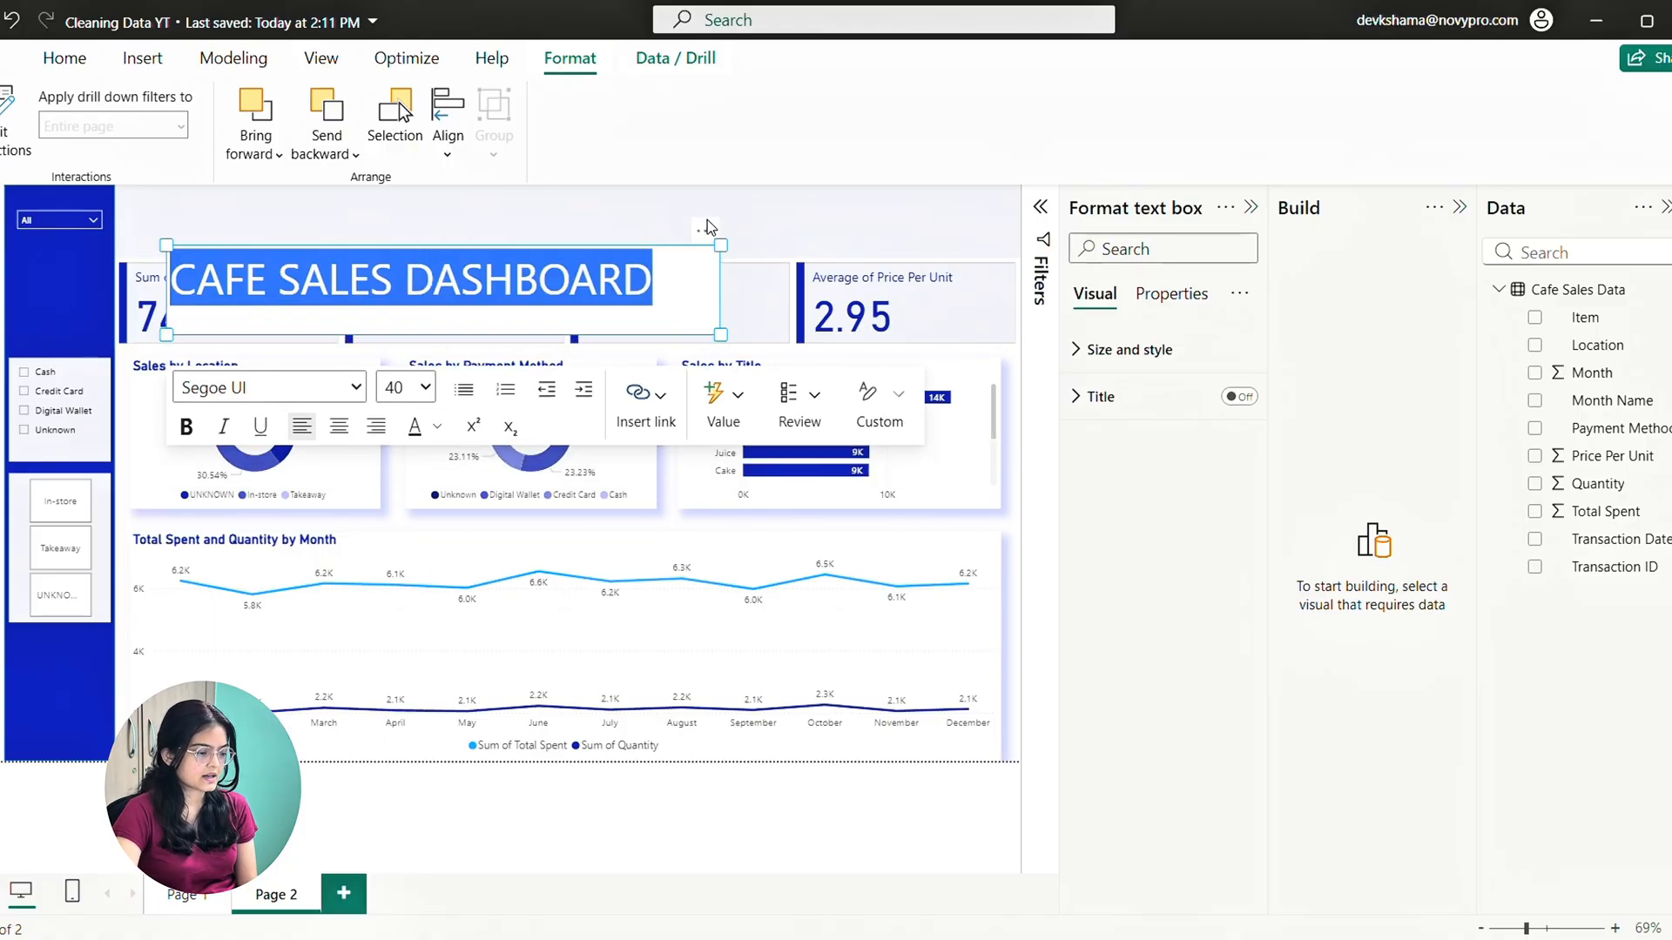
drag(707, 224, 906, 174)
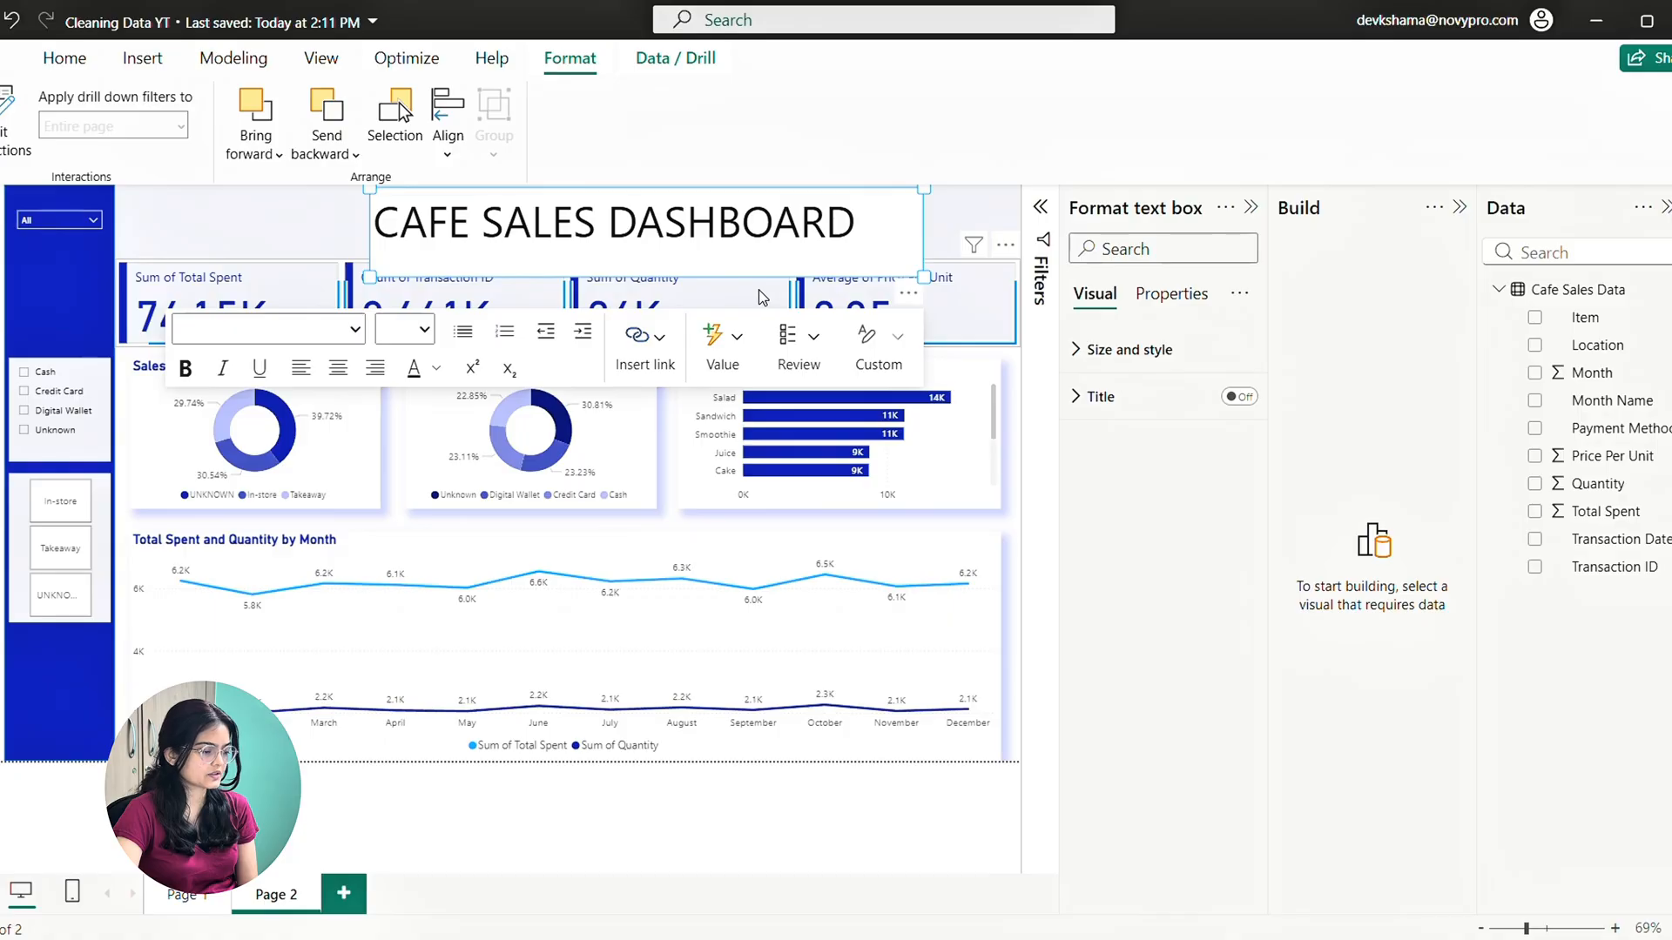
click(354, 331)
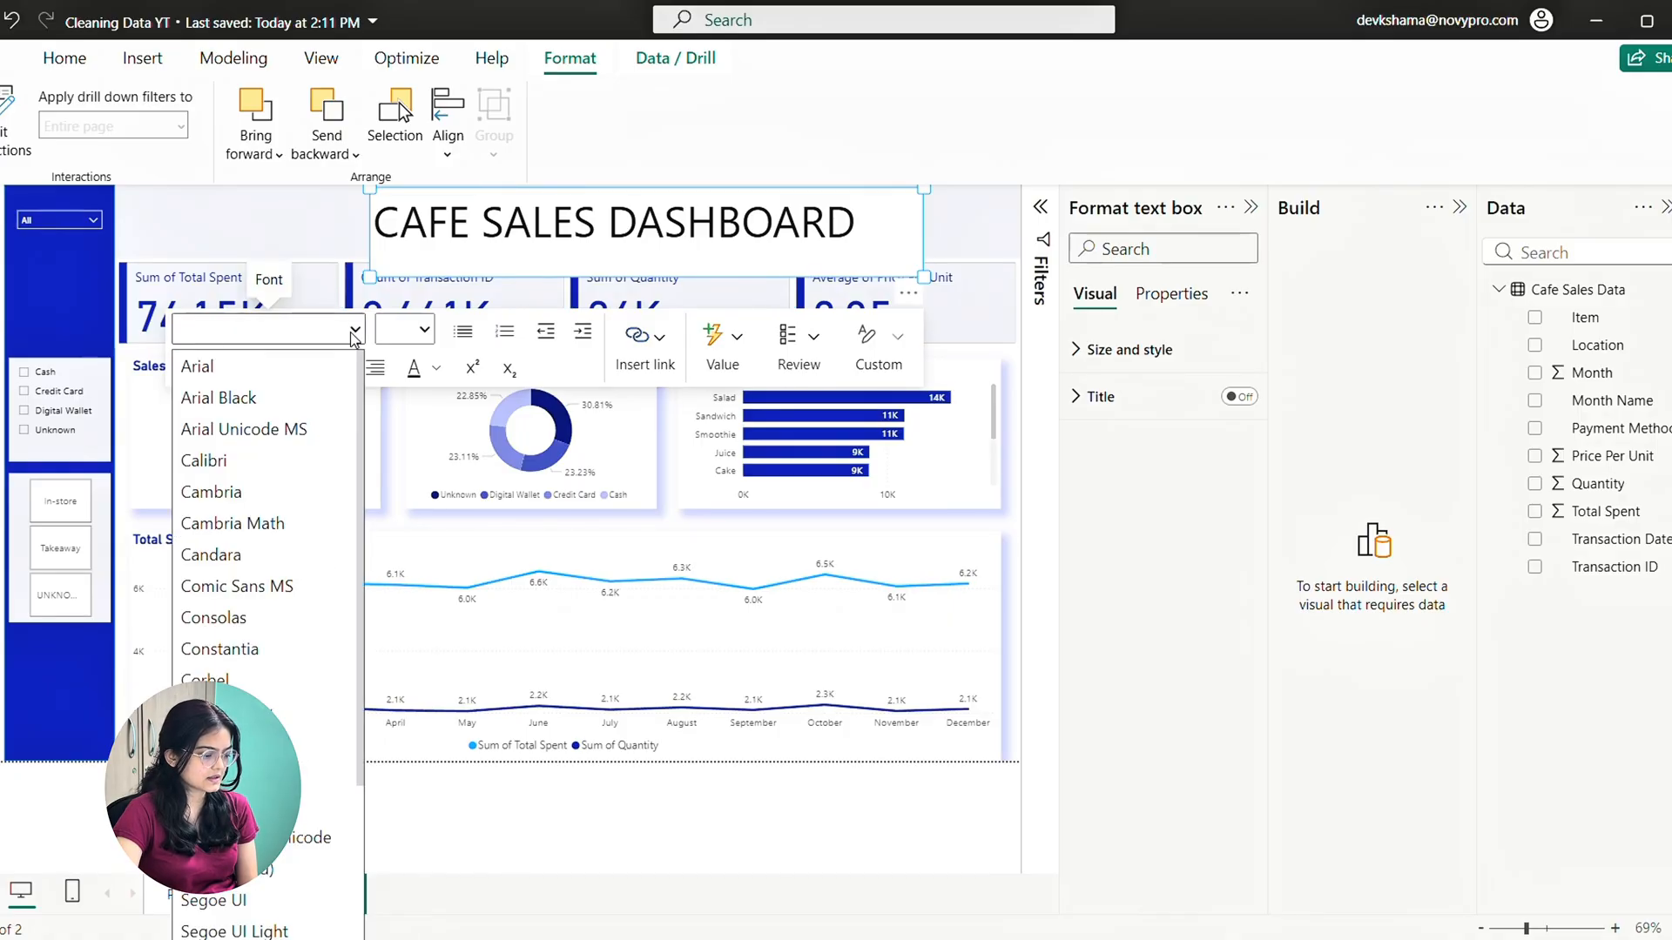
click(424, 330)
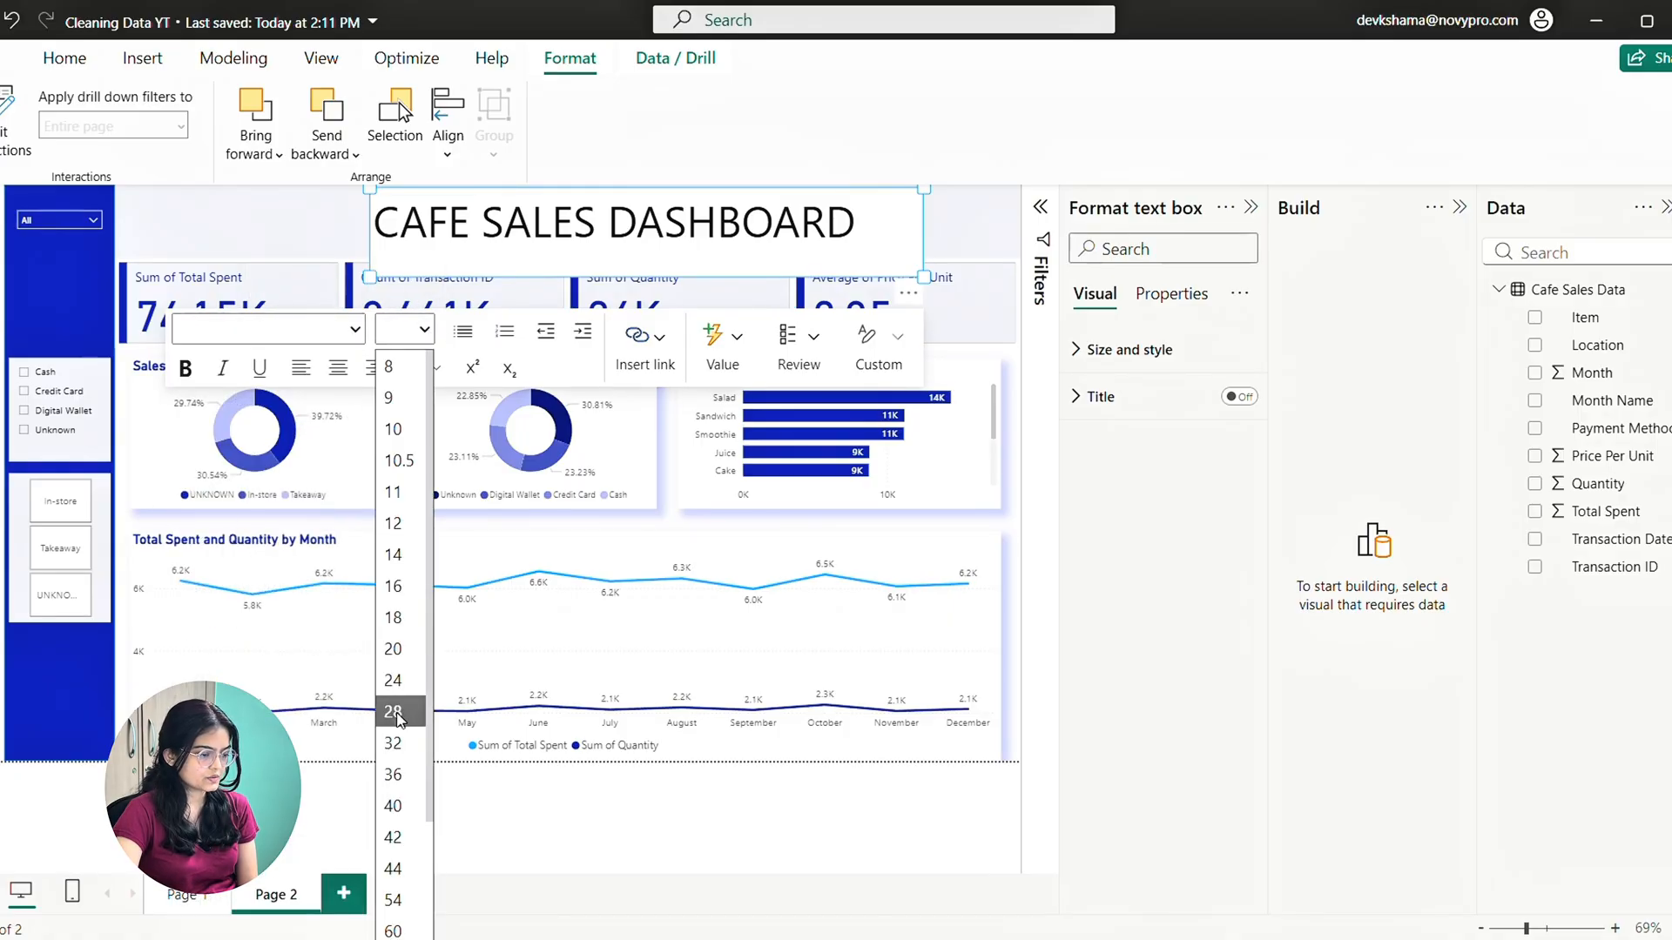
click(394, 747)
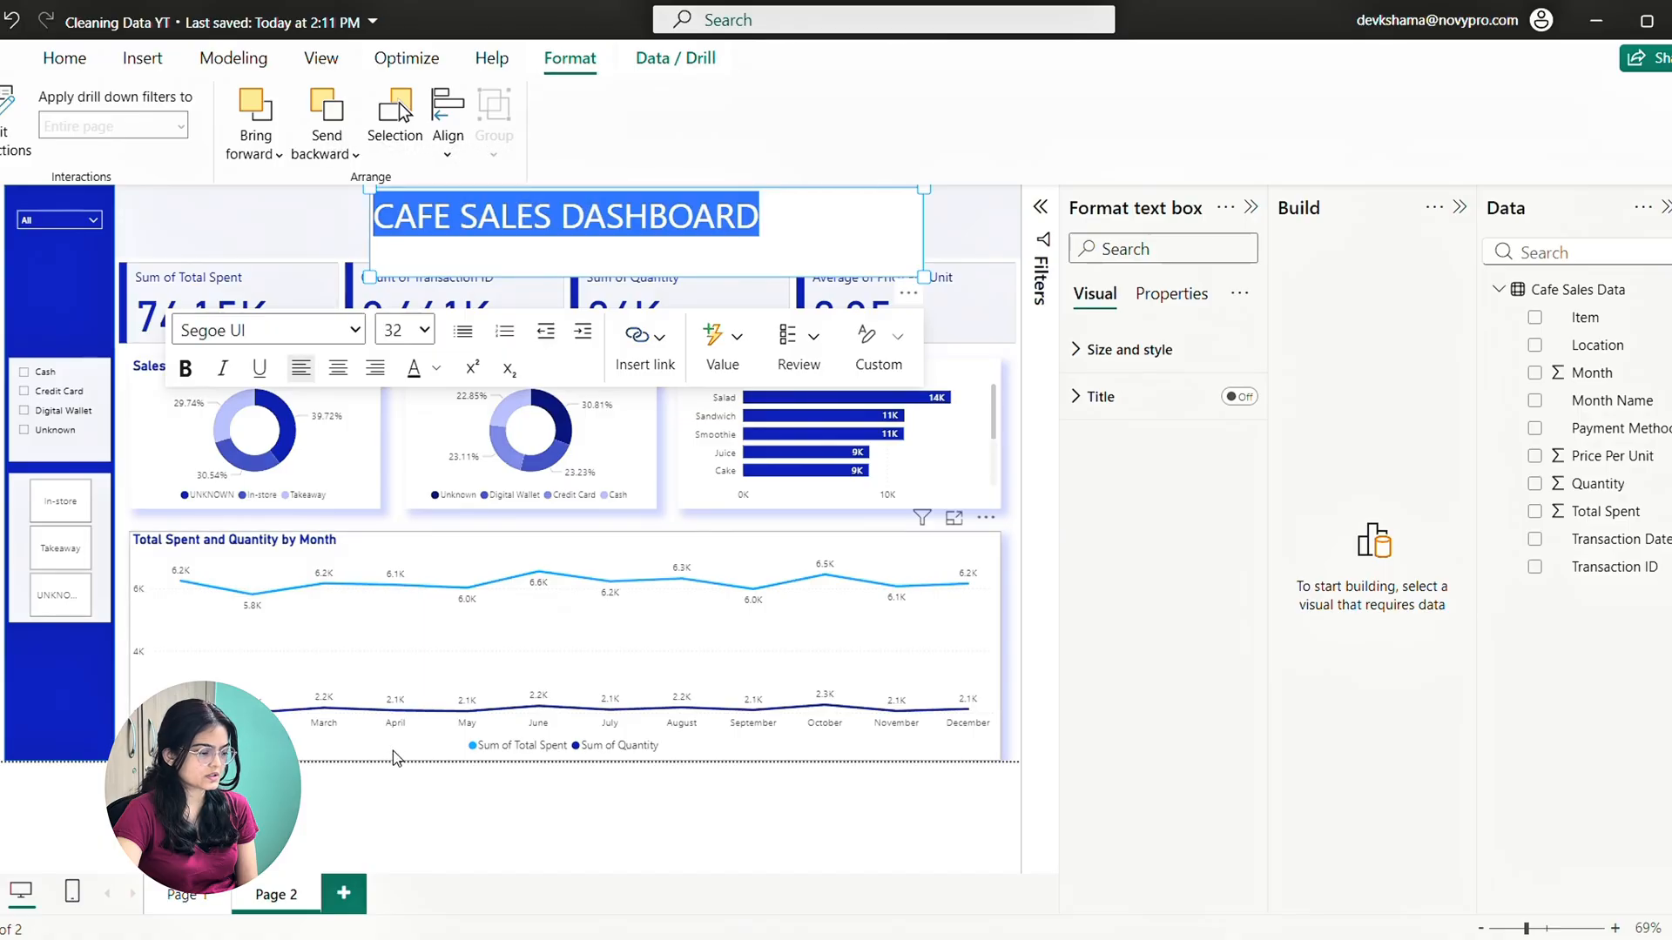
Make the dashboard title bold and color it the recently used dark blue of the sidebar
click(199, 369)
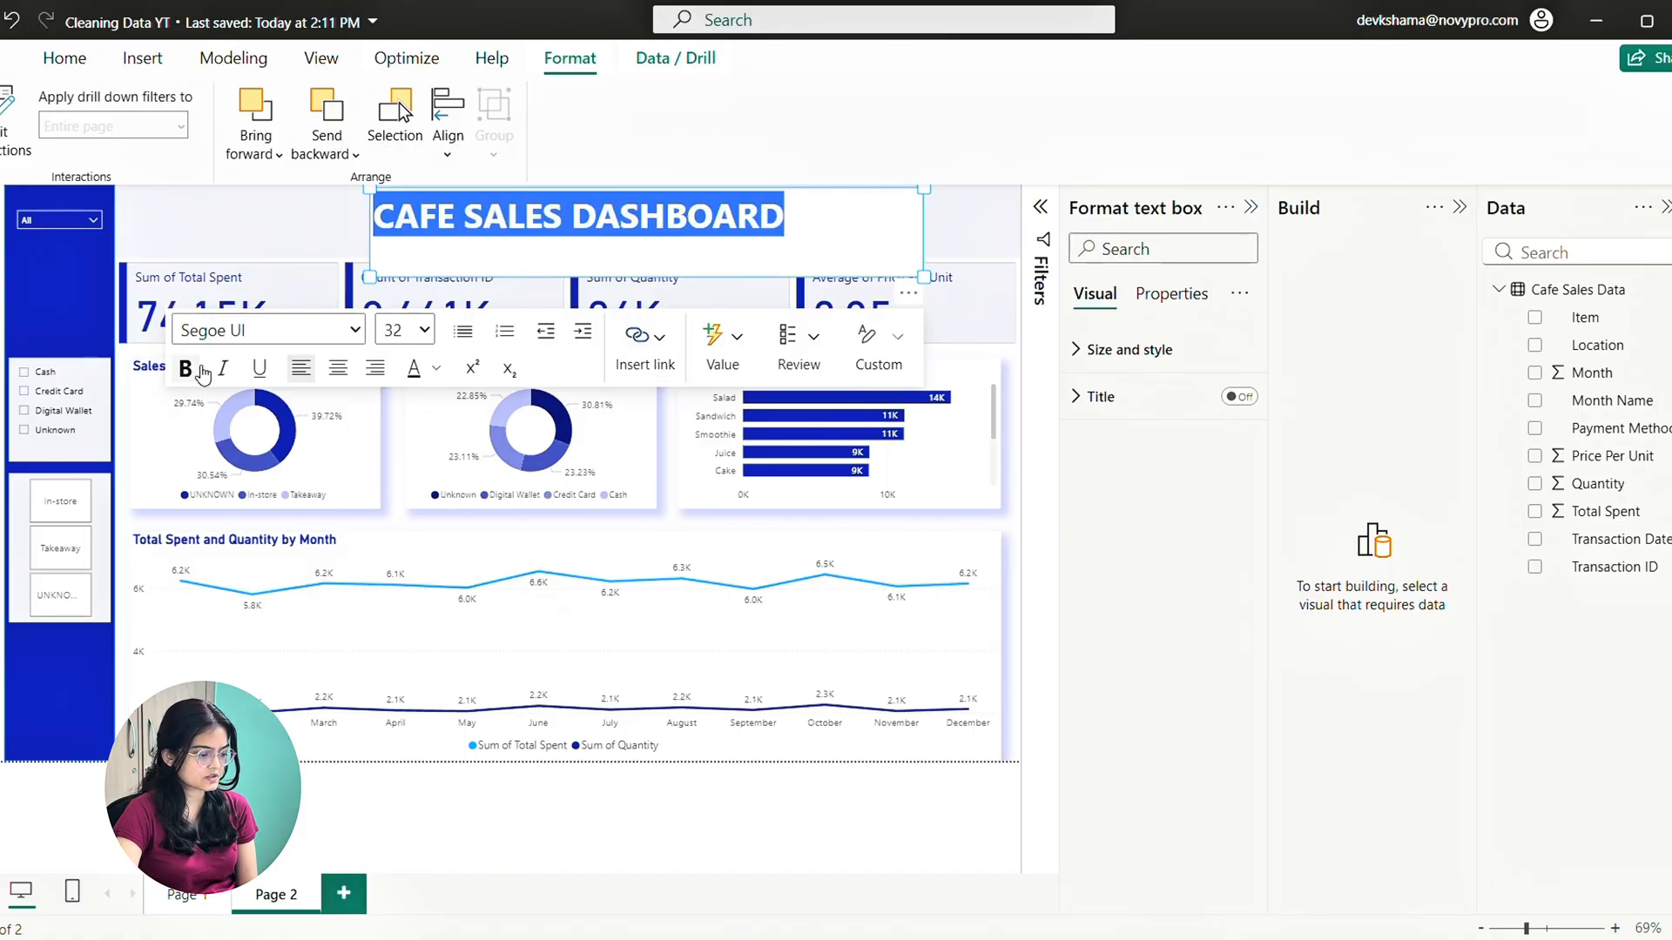
click(437, 367)
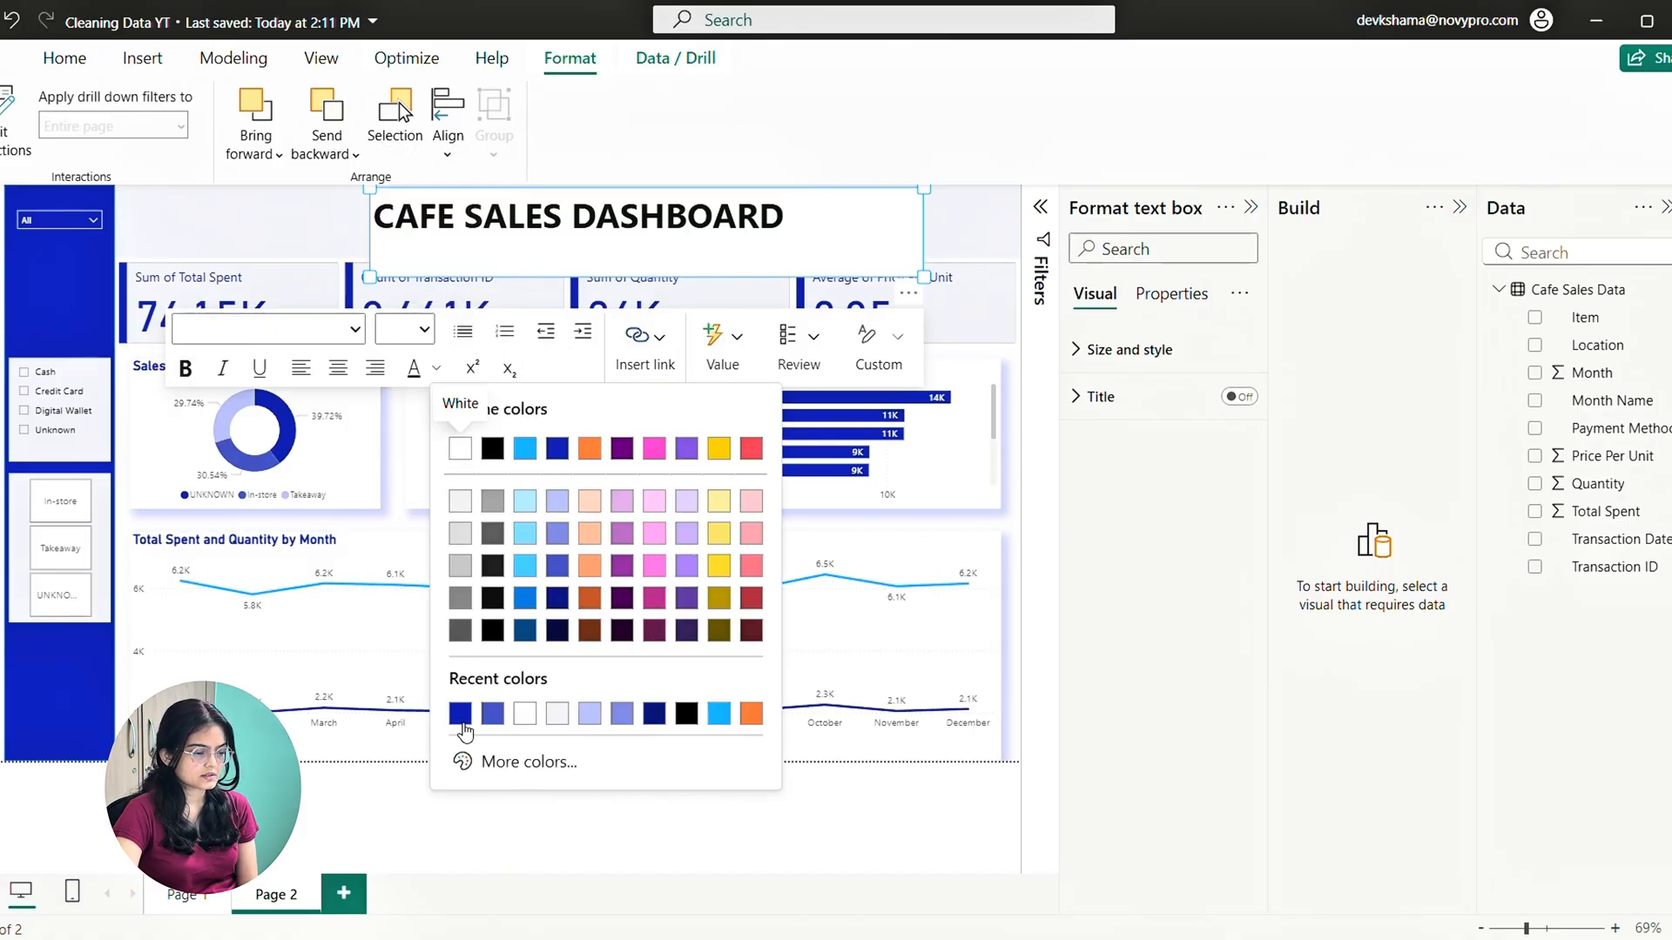
click(462, 720)
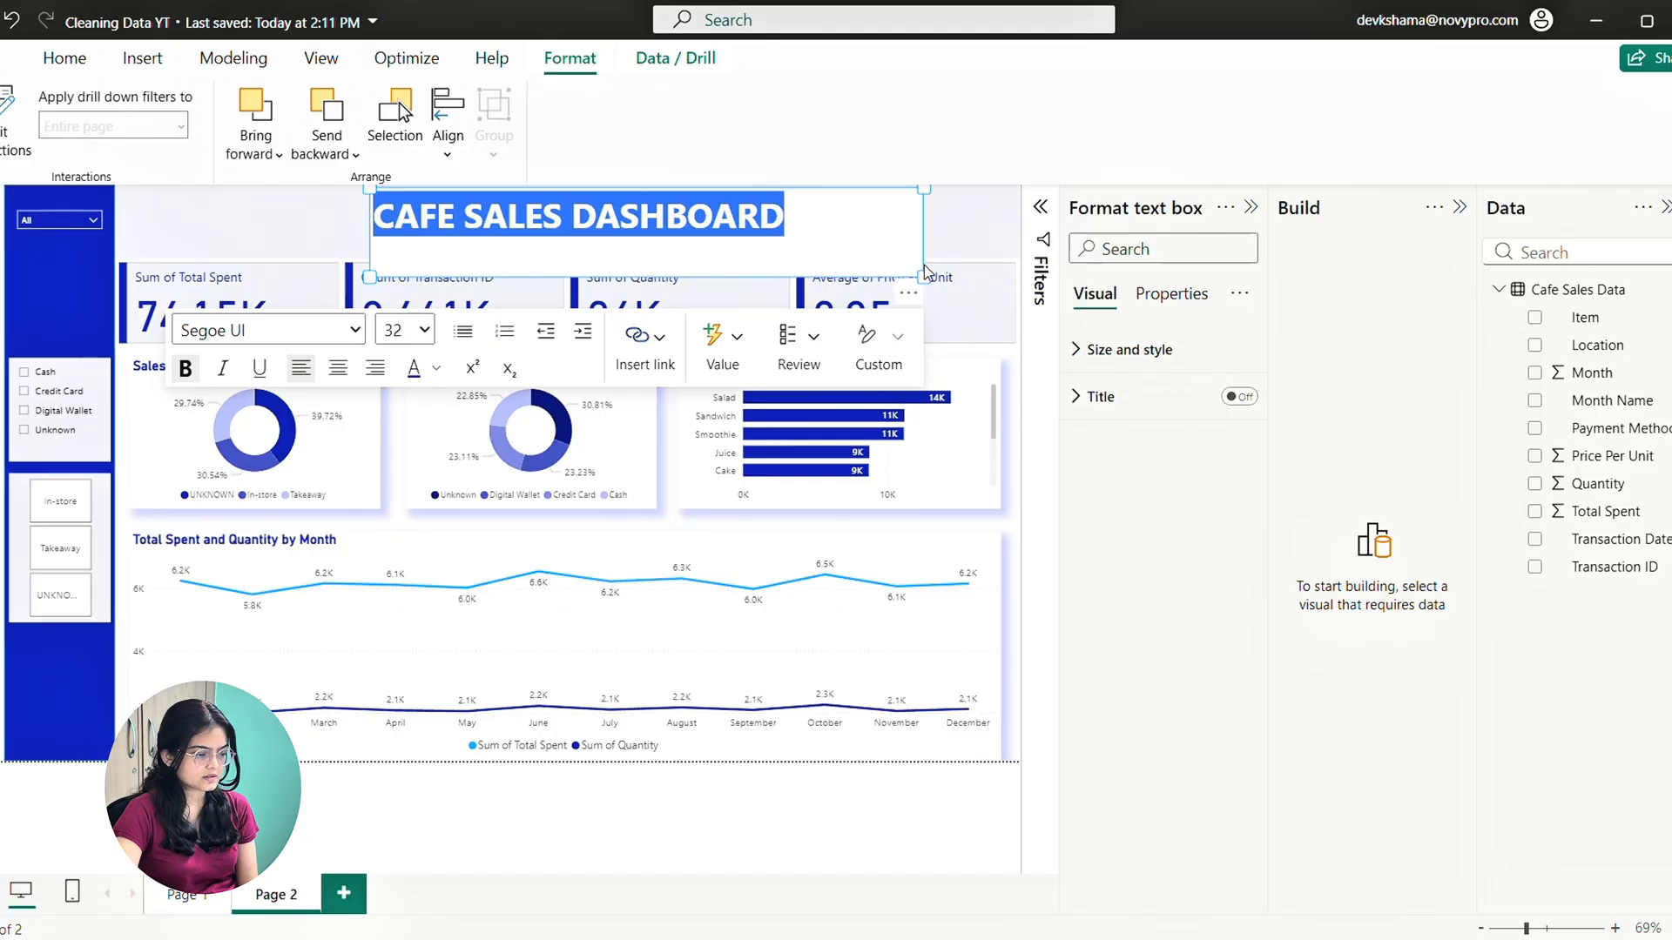
Shrink the title text box to fit its text and move it to the right end of the header band
drag(927, 273, 803, 248)
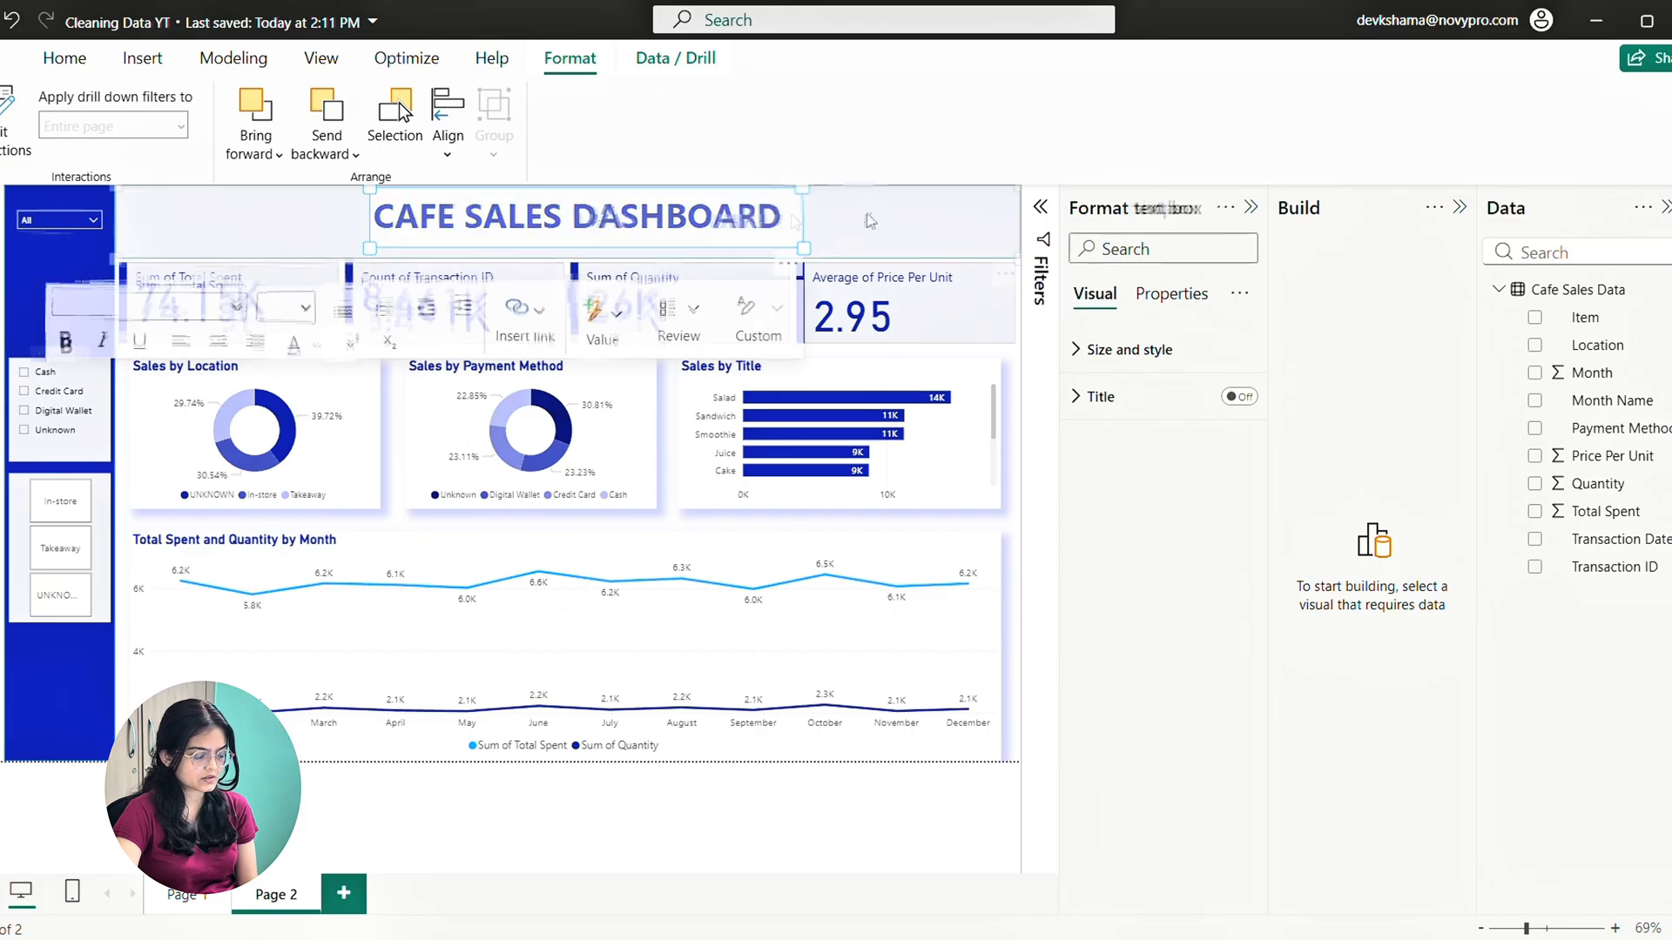
click(675, 214)
click(1011, 384)
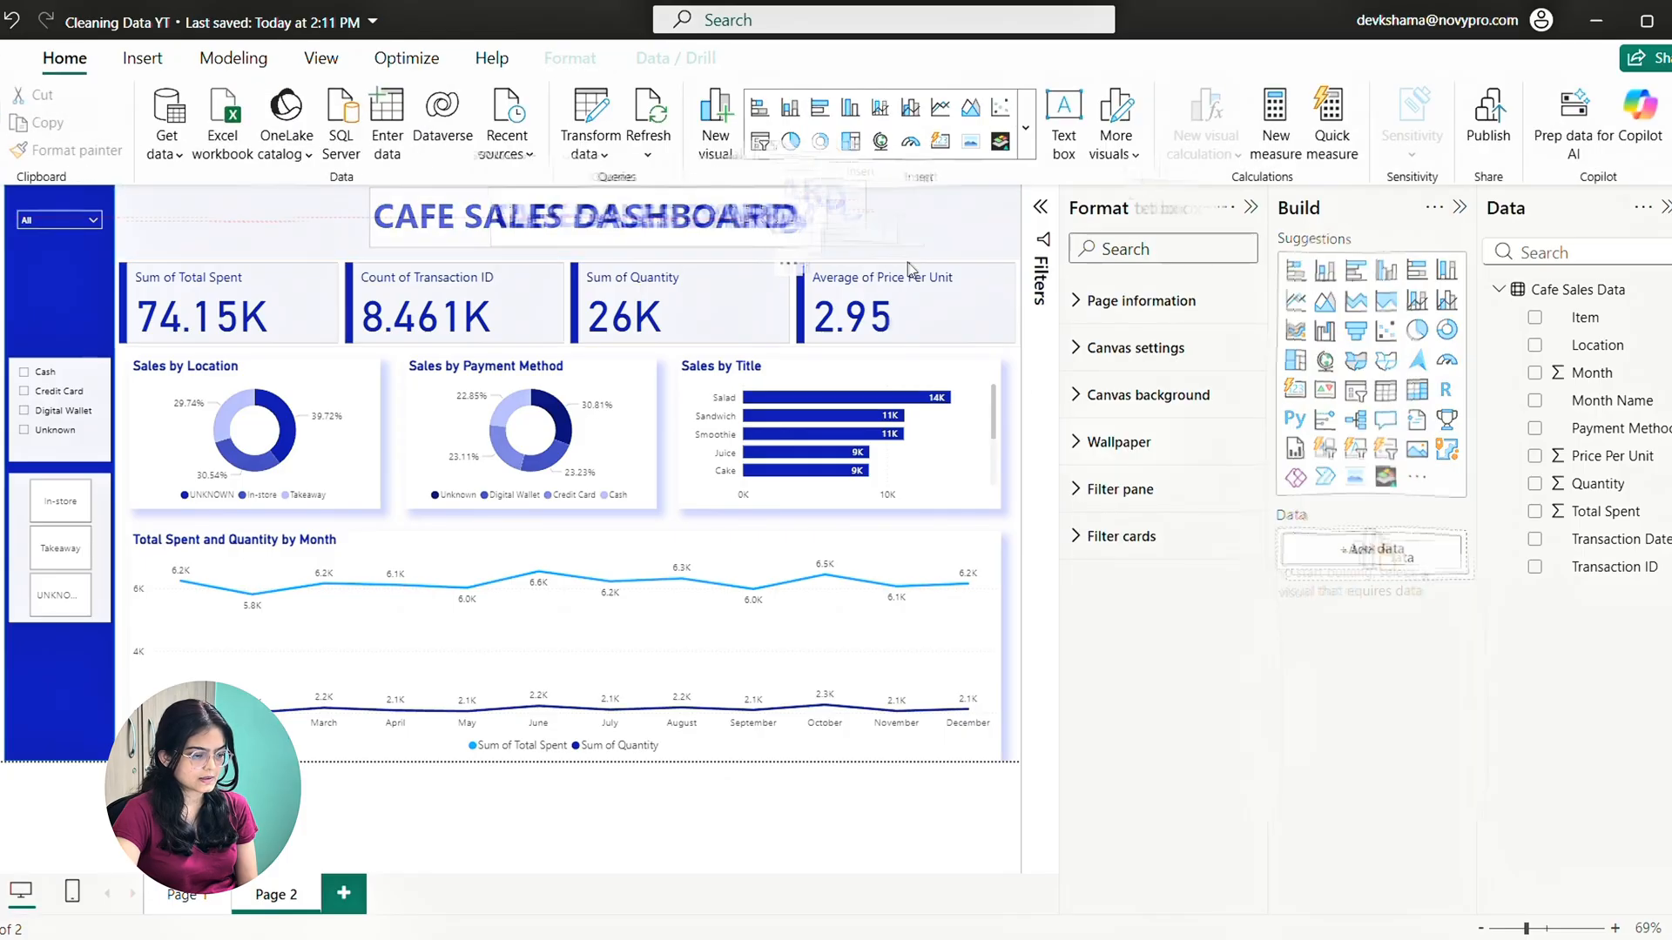
drag(791, 272, 994, 265)
click(1010, 381)
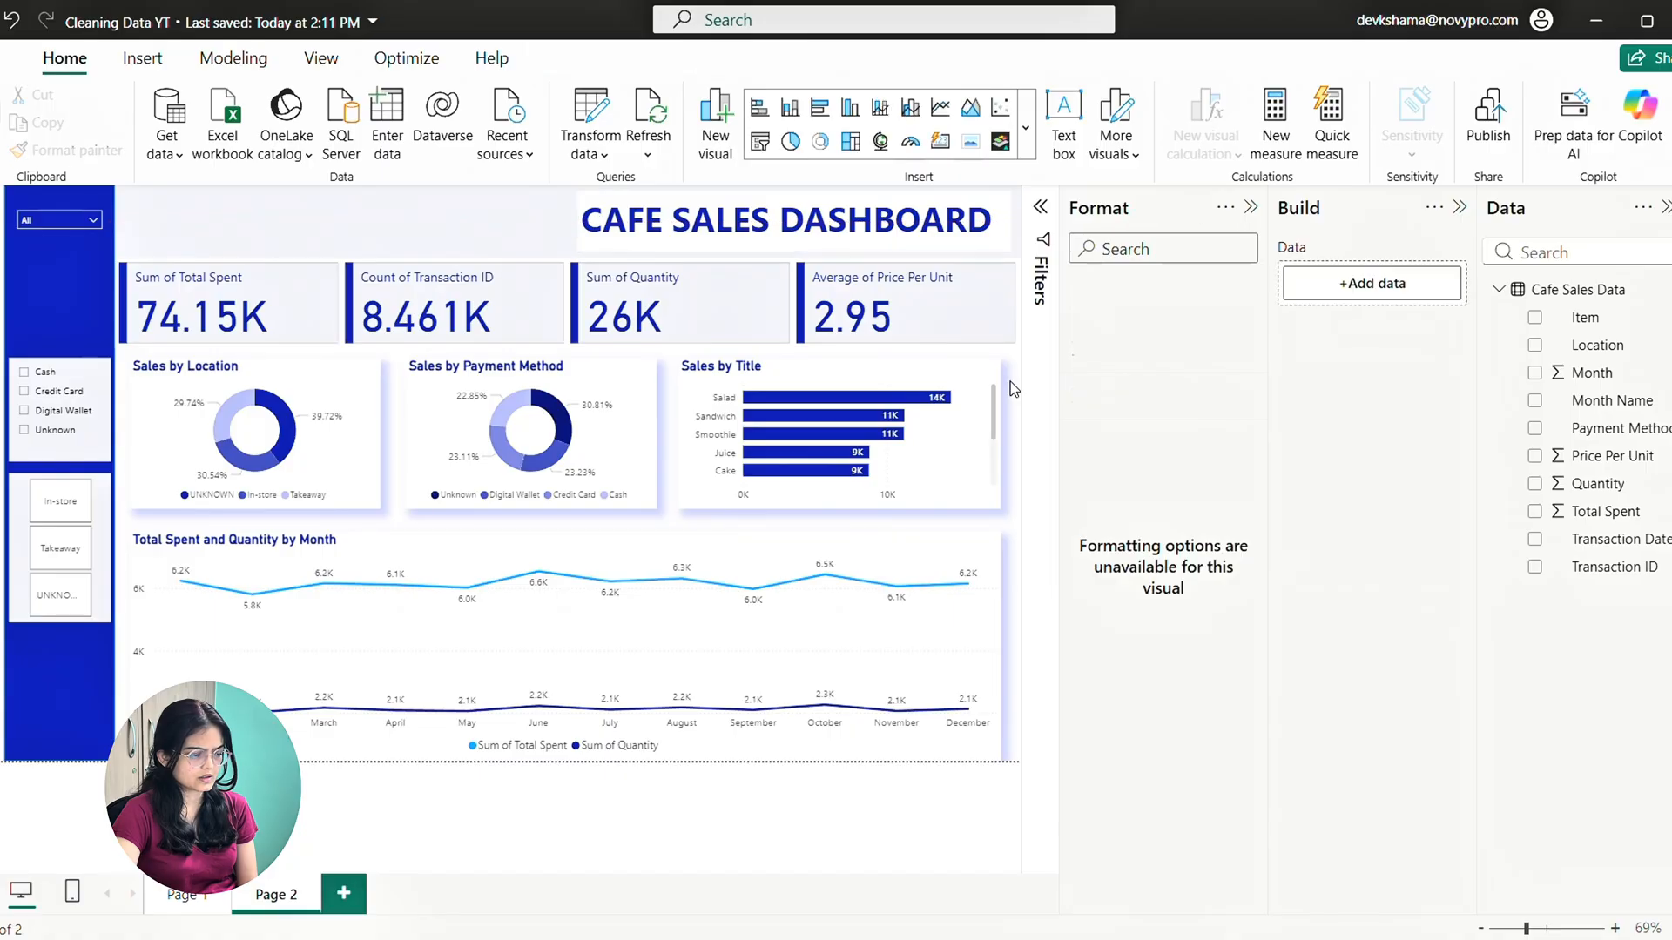
Turn off the background of the title text box and deselect it
click(1010, 246)
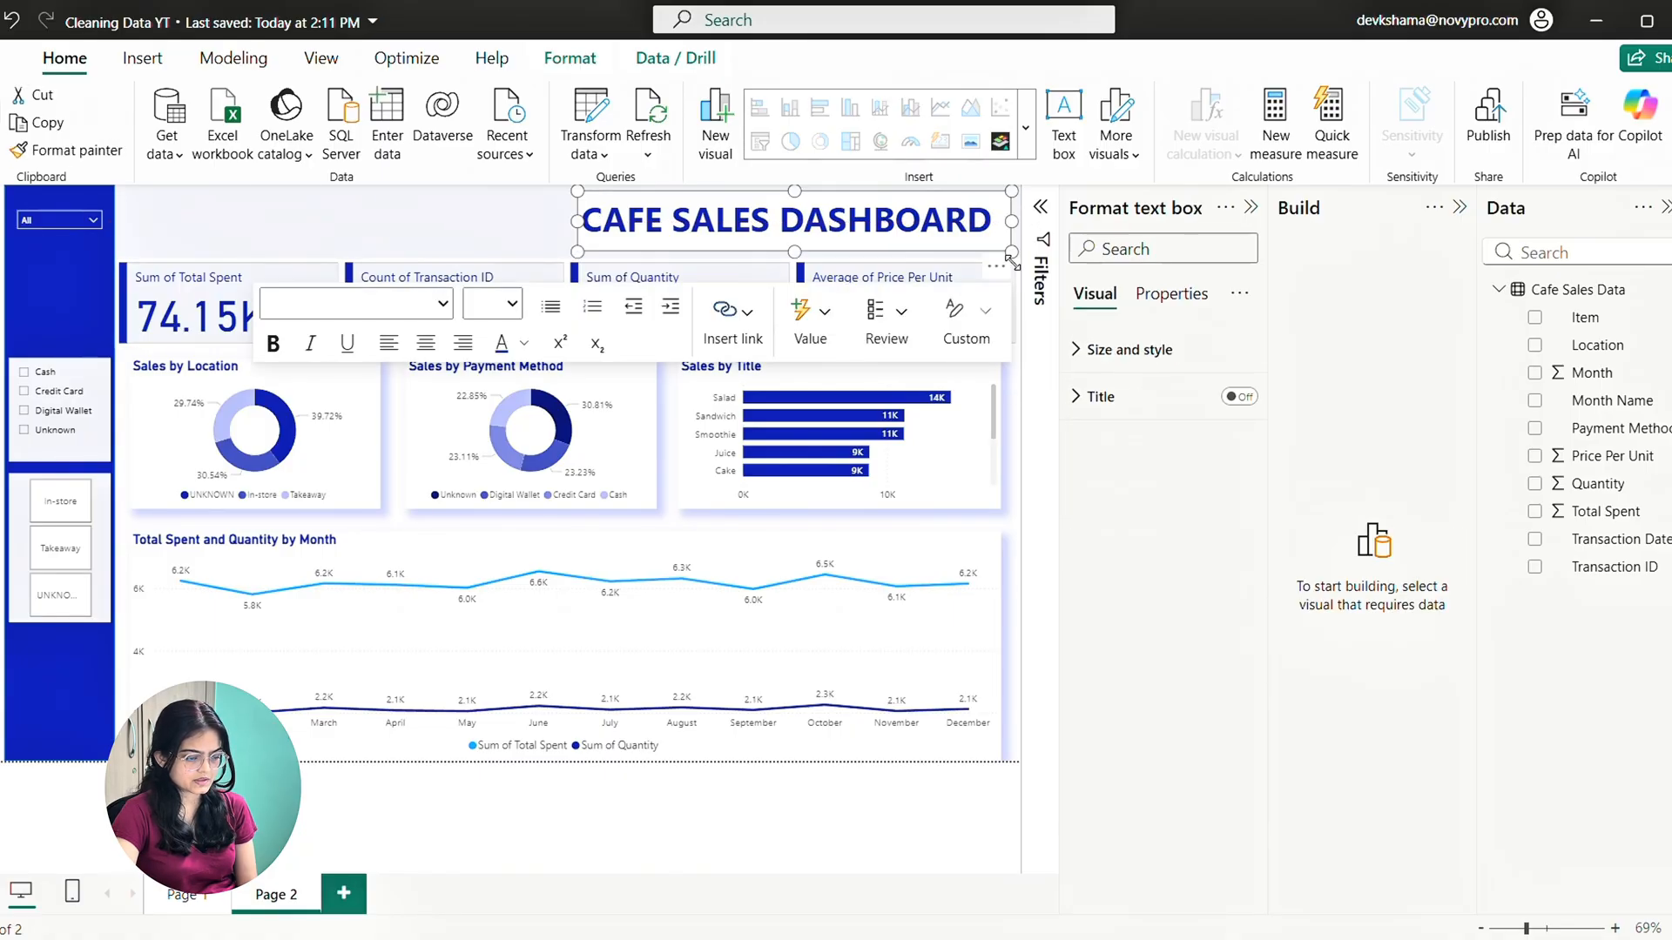
click(1091, 349)
scroll(1130, 651, down, 1)
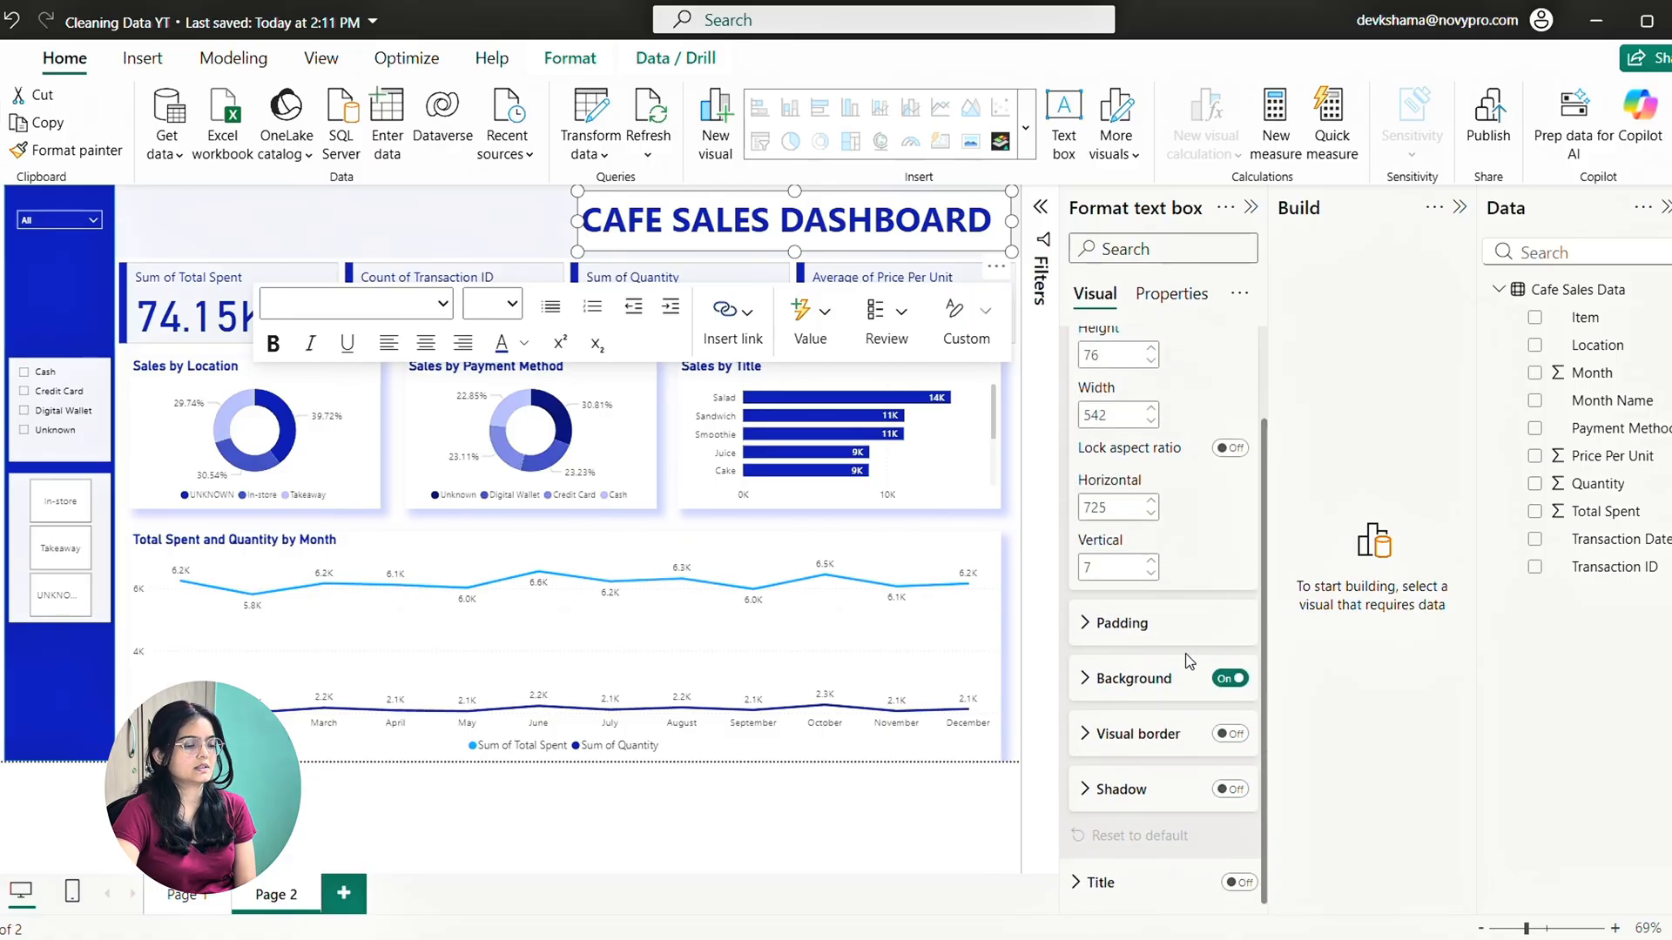
click(1230, 679)
click(1016, 396)
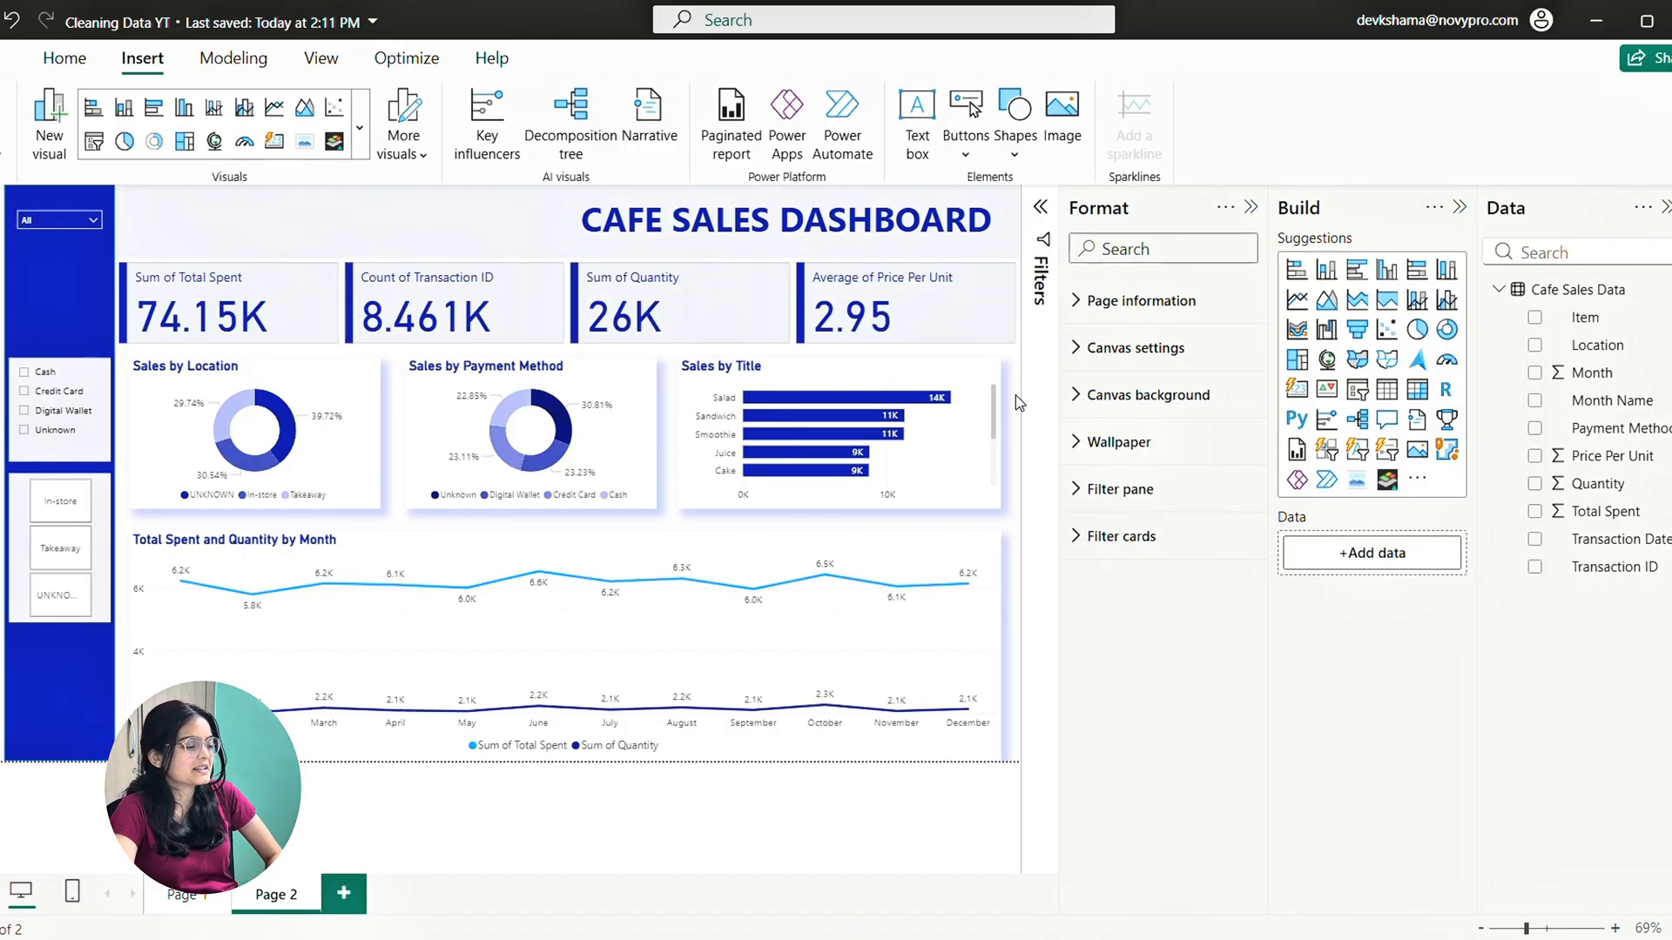
Insert an image on the page and load the cafe picture 8m88brnh.jpg into it
click(1062, 114)
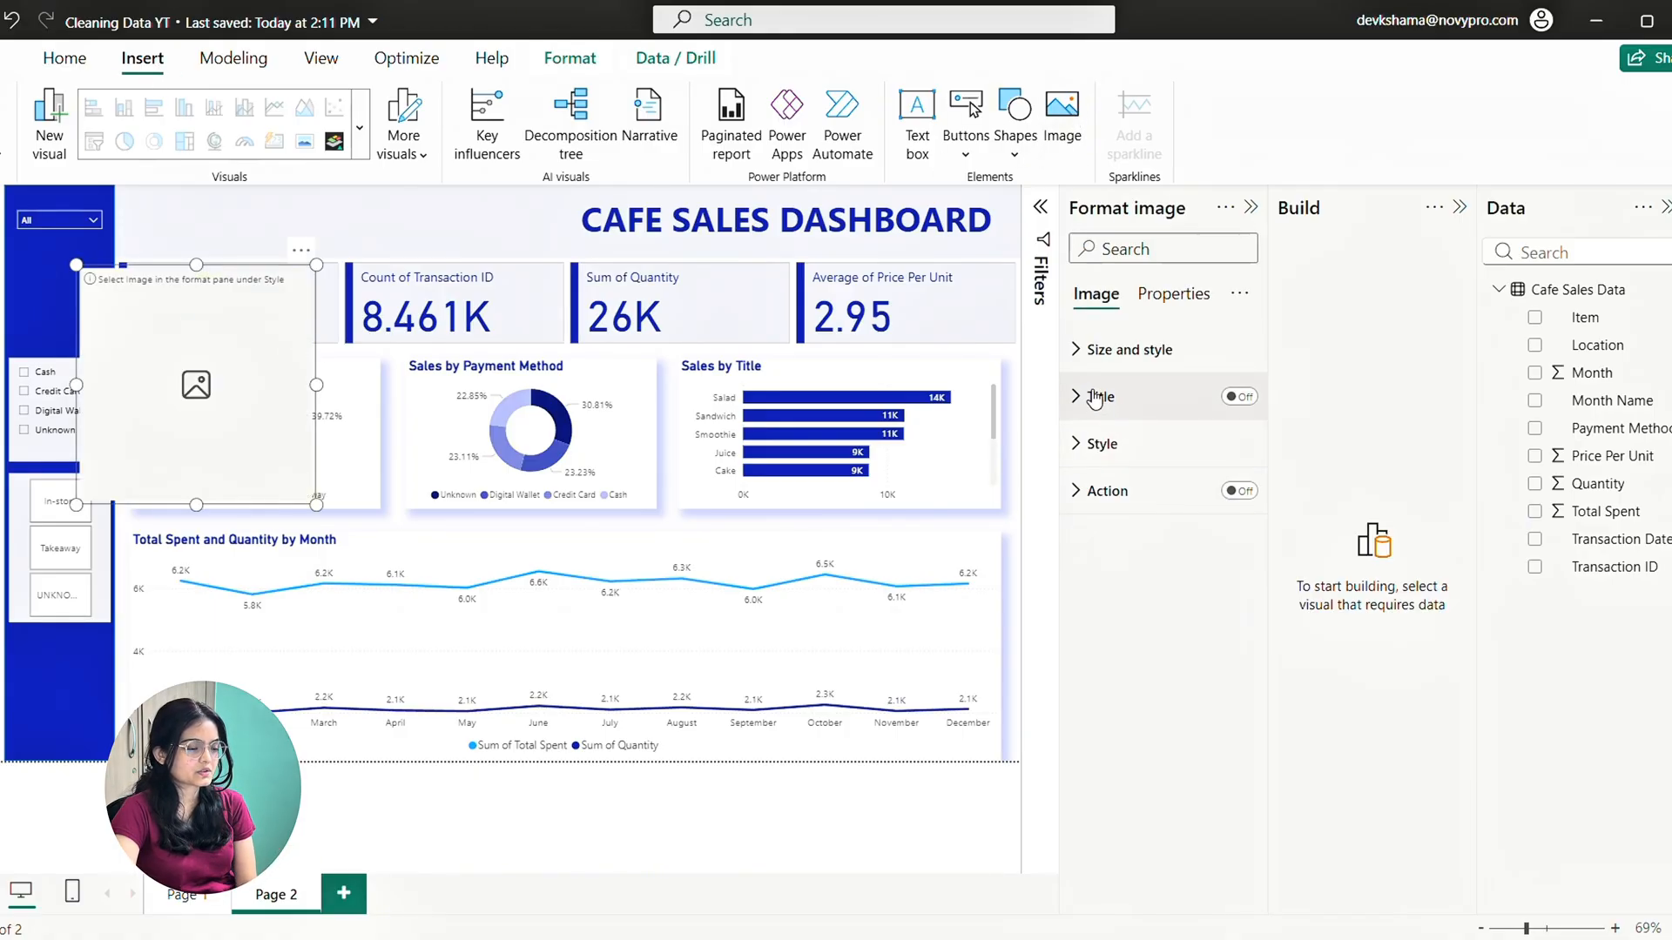
click(1111, 615)
scroll(1111, 616, down, 3)
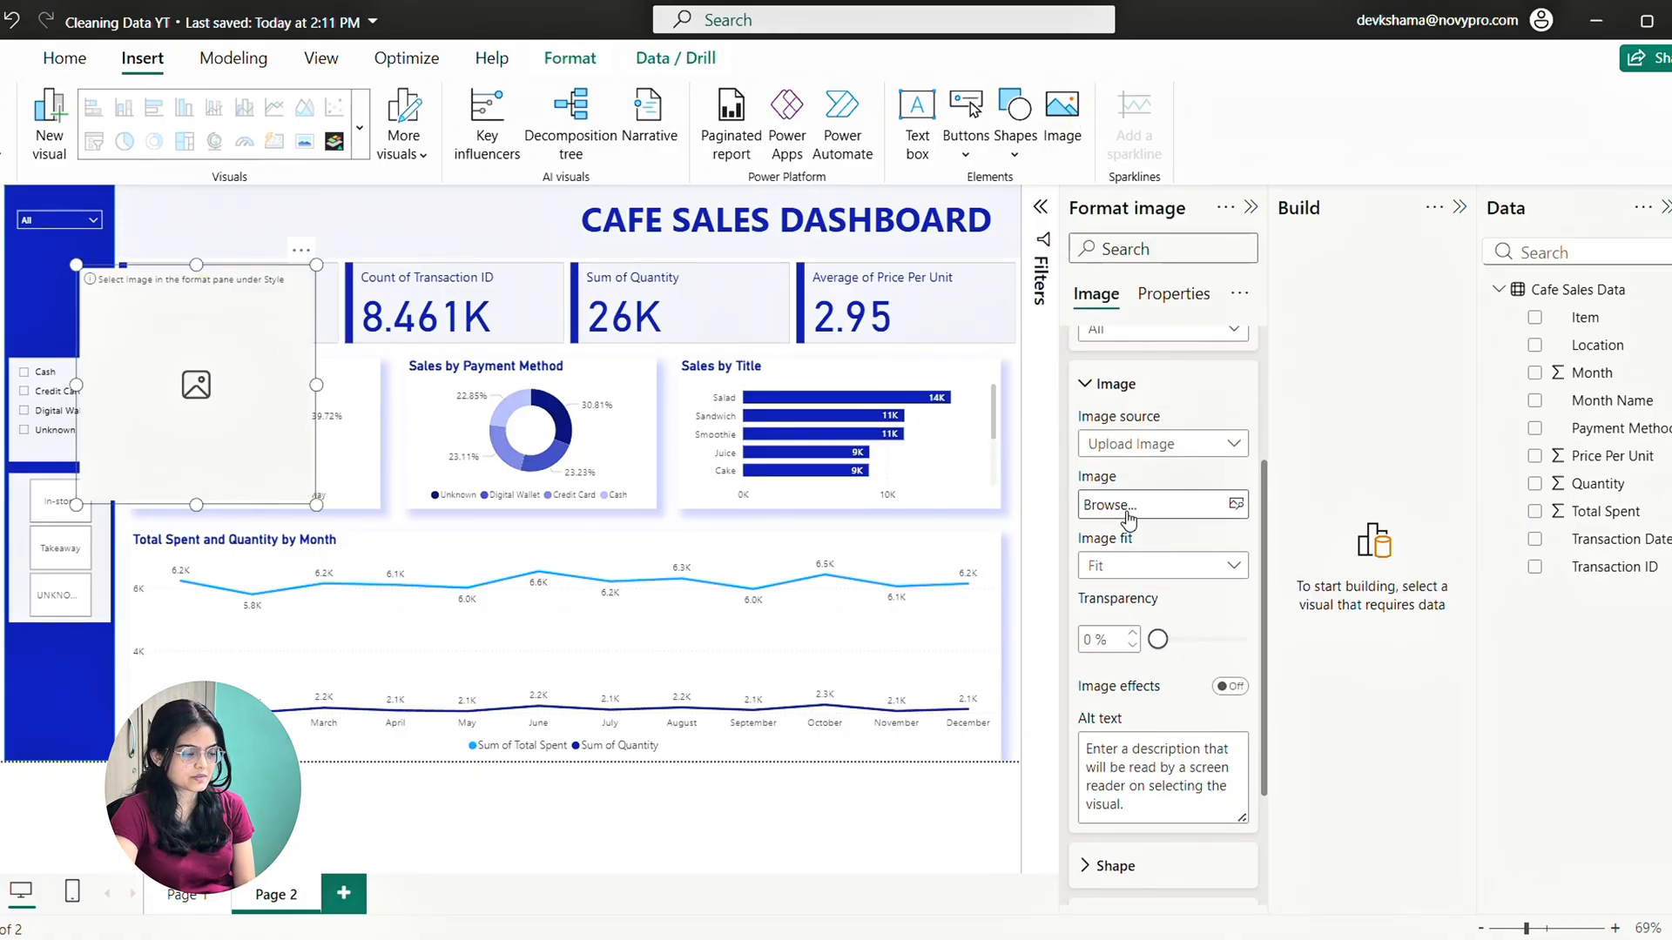
click(1236, 506)
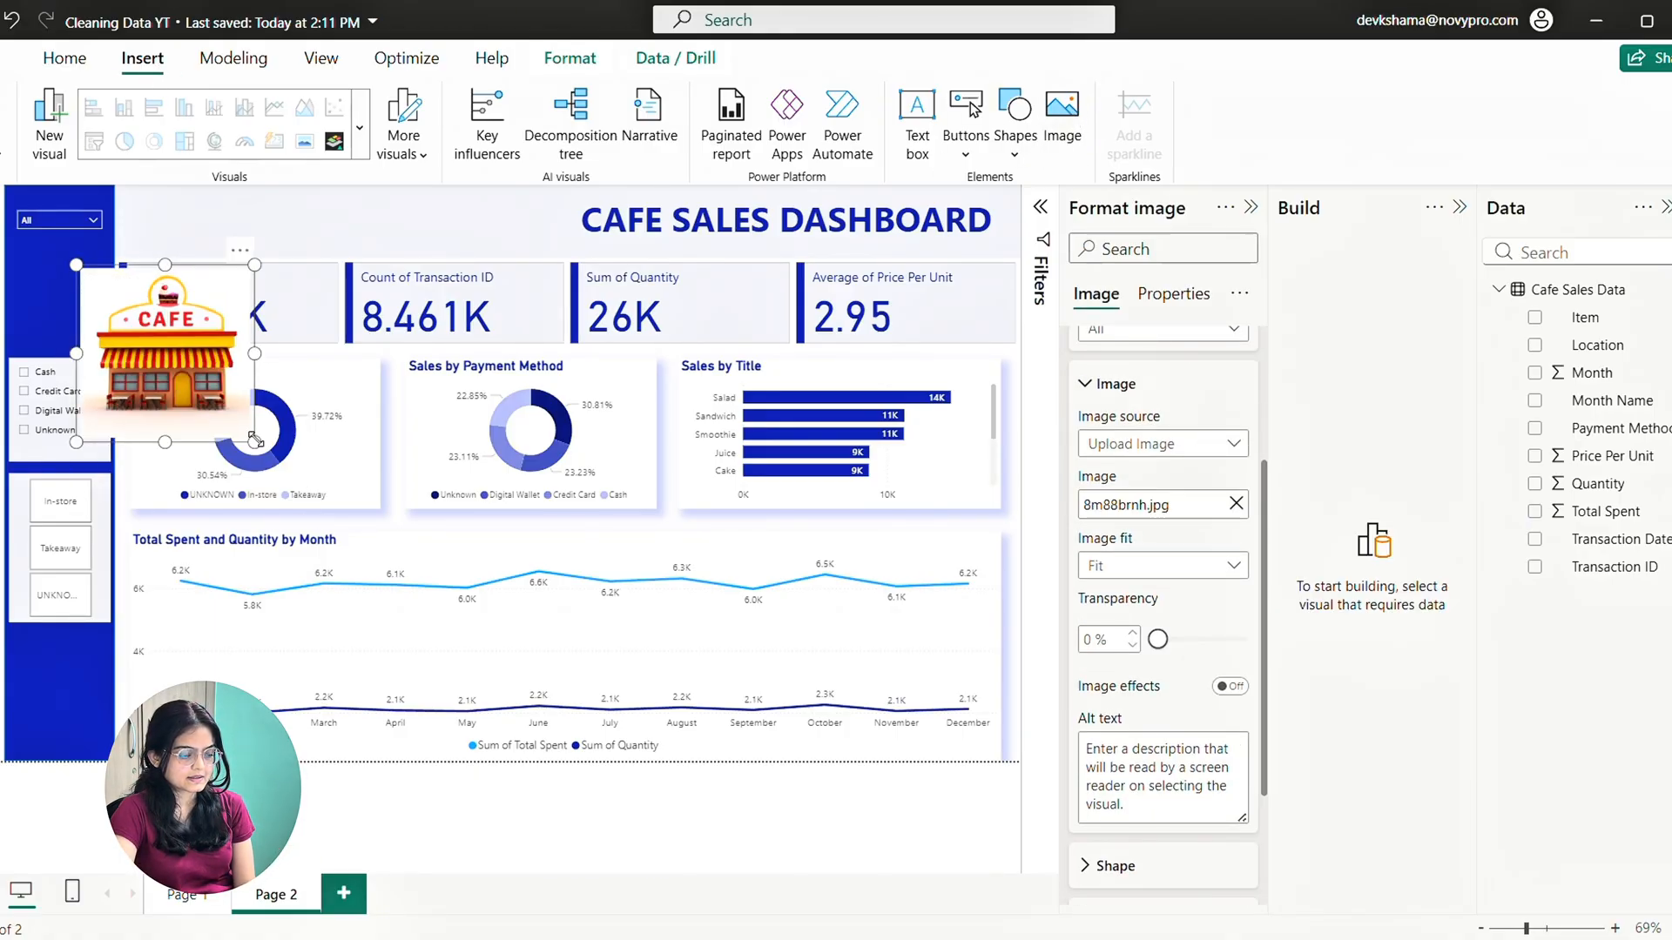
Shrink the cafe image to icon size, shift the dashboard title left, and place the image beside it at the header's right end
drag(255, 440, 717, 320)
drag(994, 259, 926, 266)
click(975, 231)
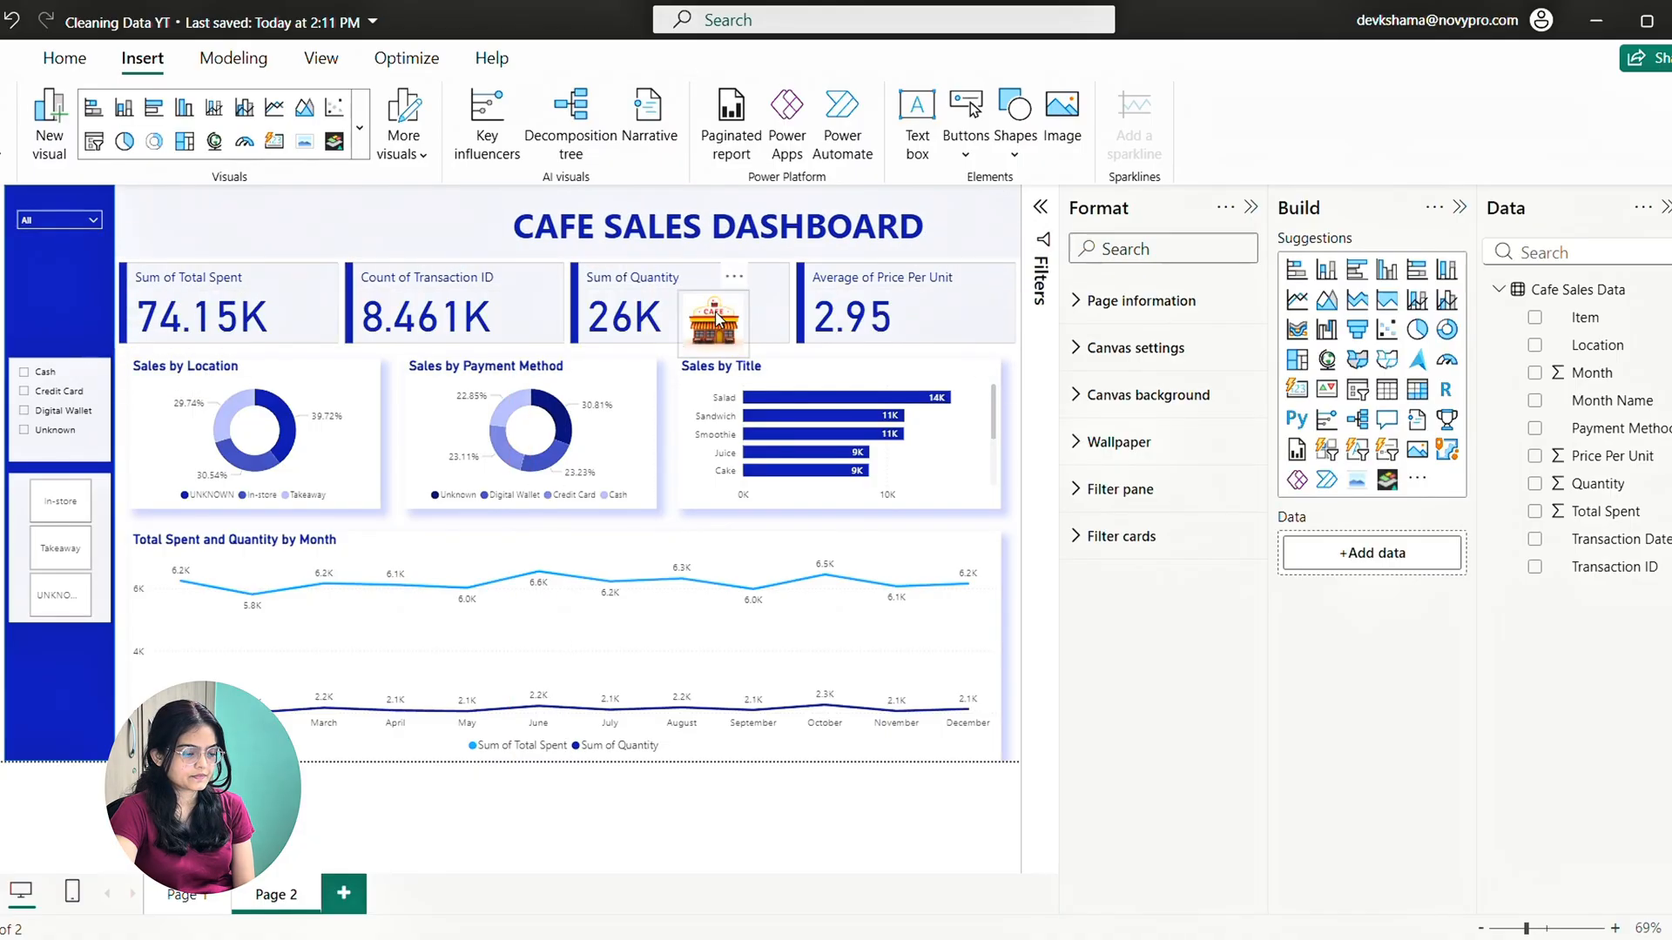
drag(716, 319, 968, 220)
key(Escape)
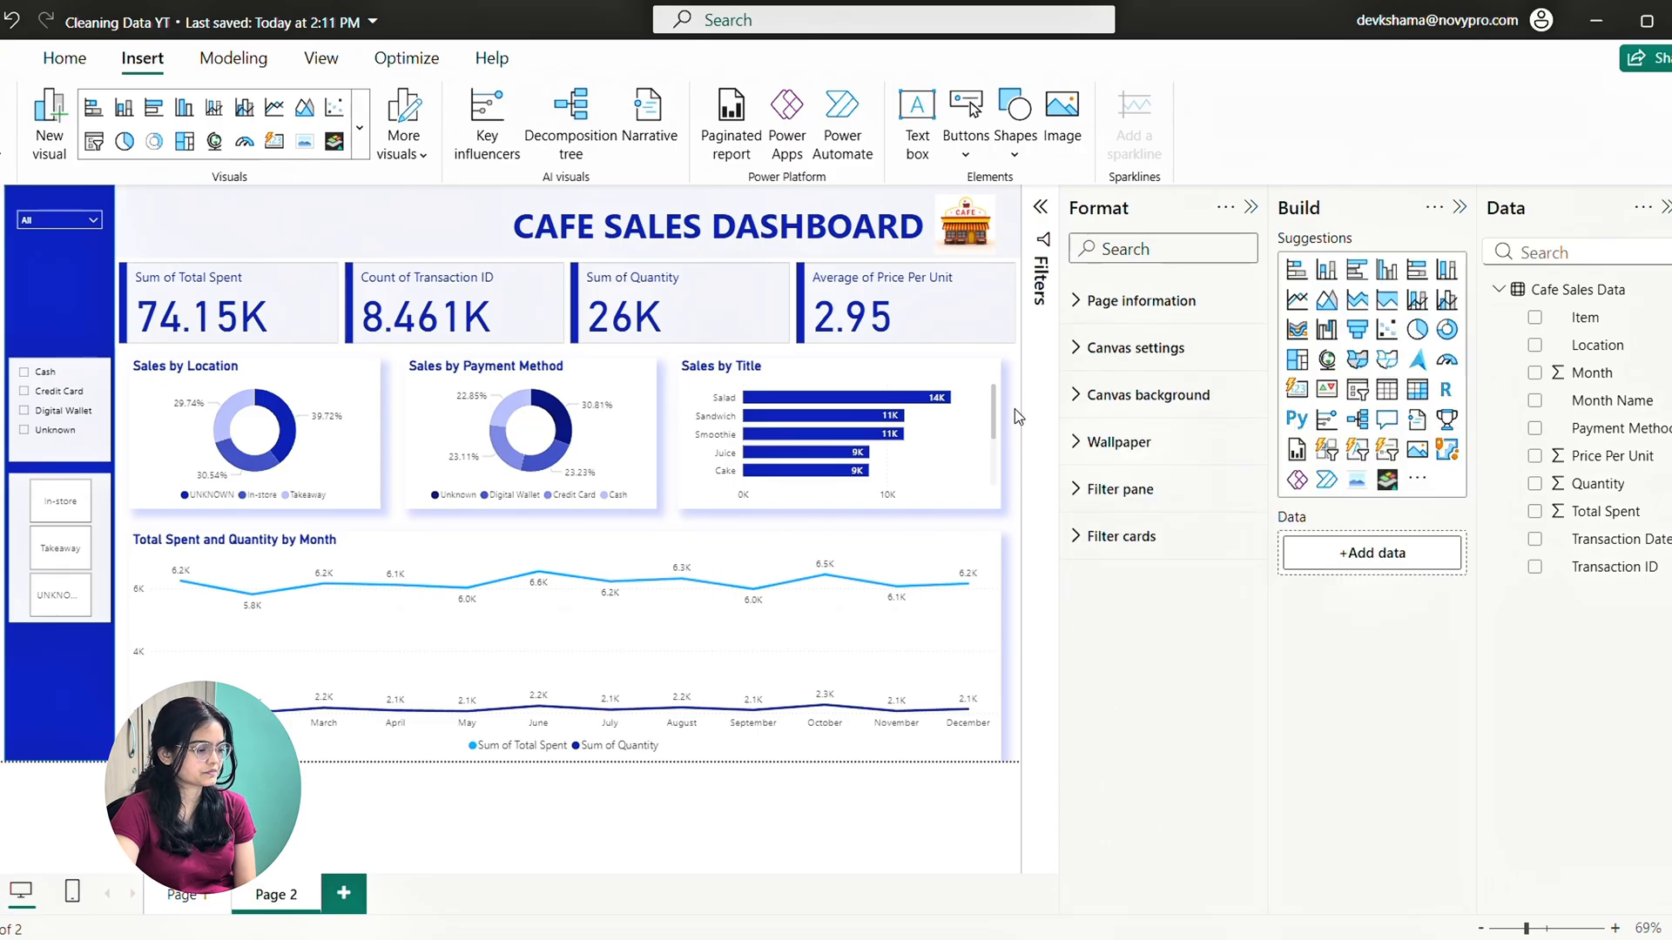
Nudge the title text box slightly to the right, closer to the cafe image
click(966, 224)
click(923, 247)
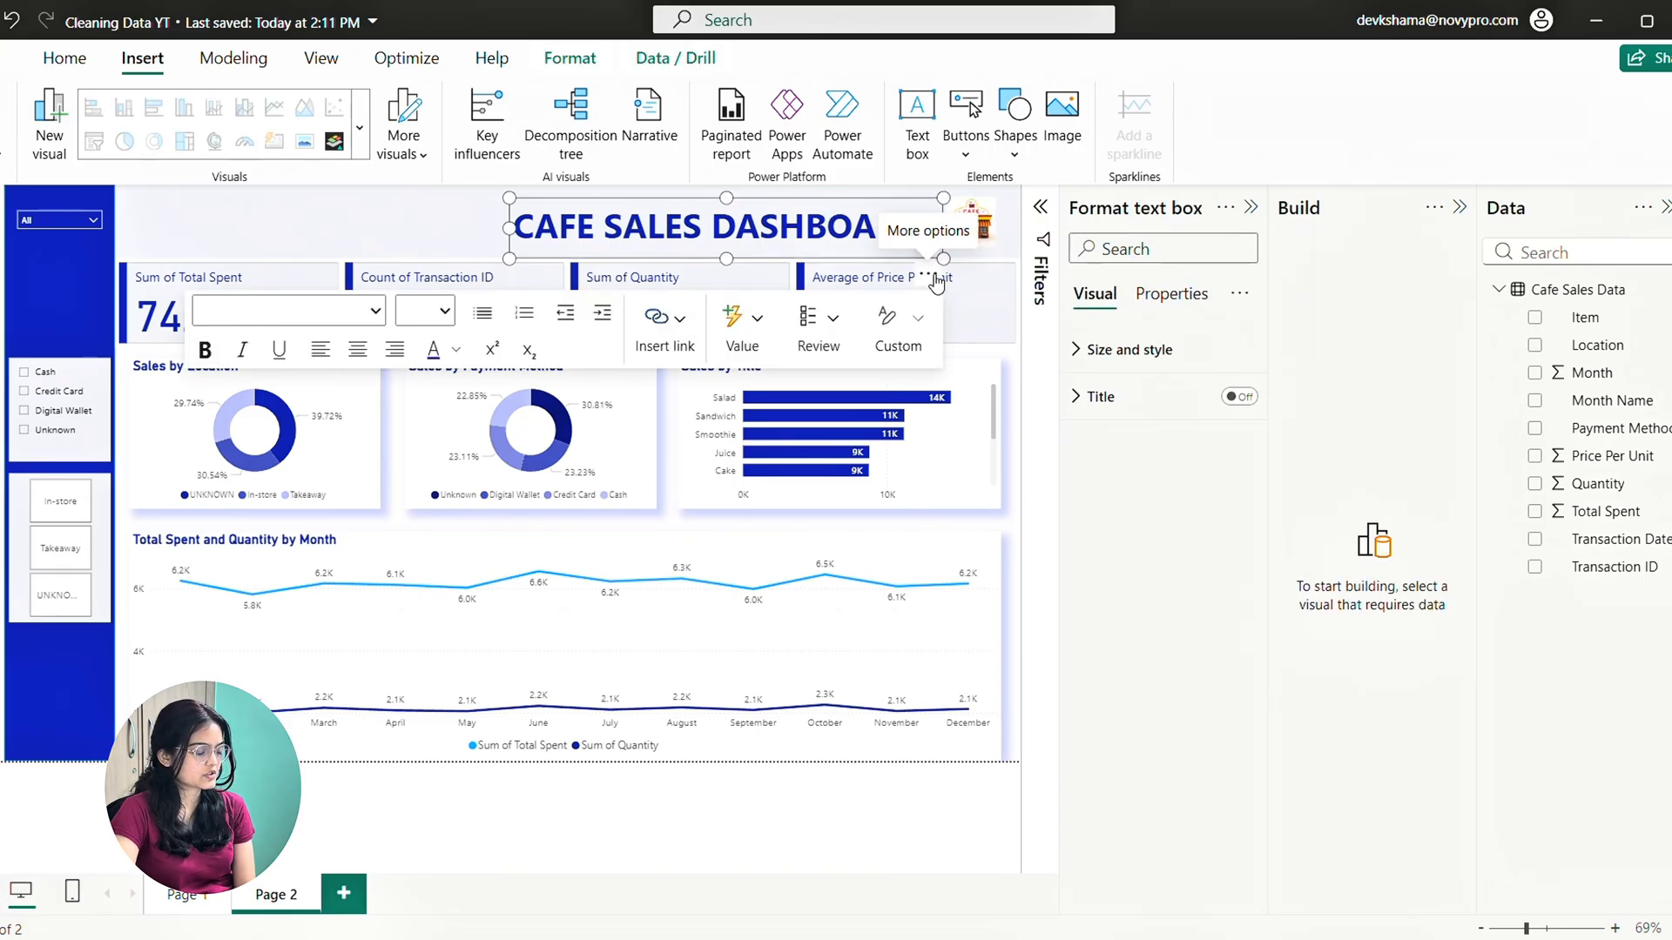
drag(936, 283, 947, 278)
Deselect the title and collapse the Format, Build and Data panes to enlarge the canvas
click(1012, 391)
click(1251, 208)
click(1460, 208)
click(1665, 209)
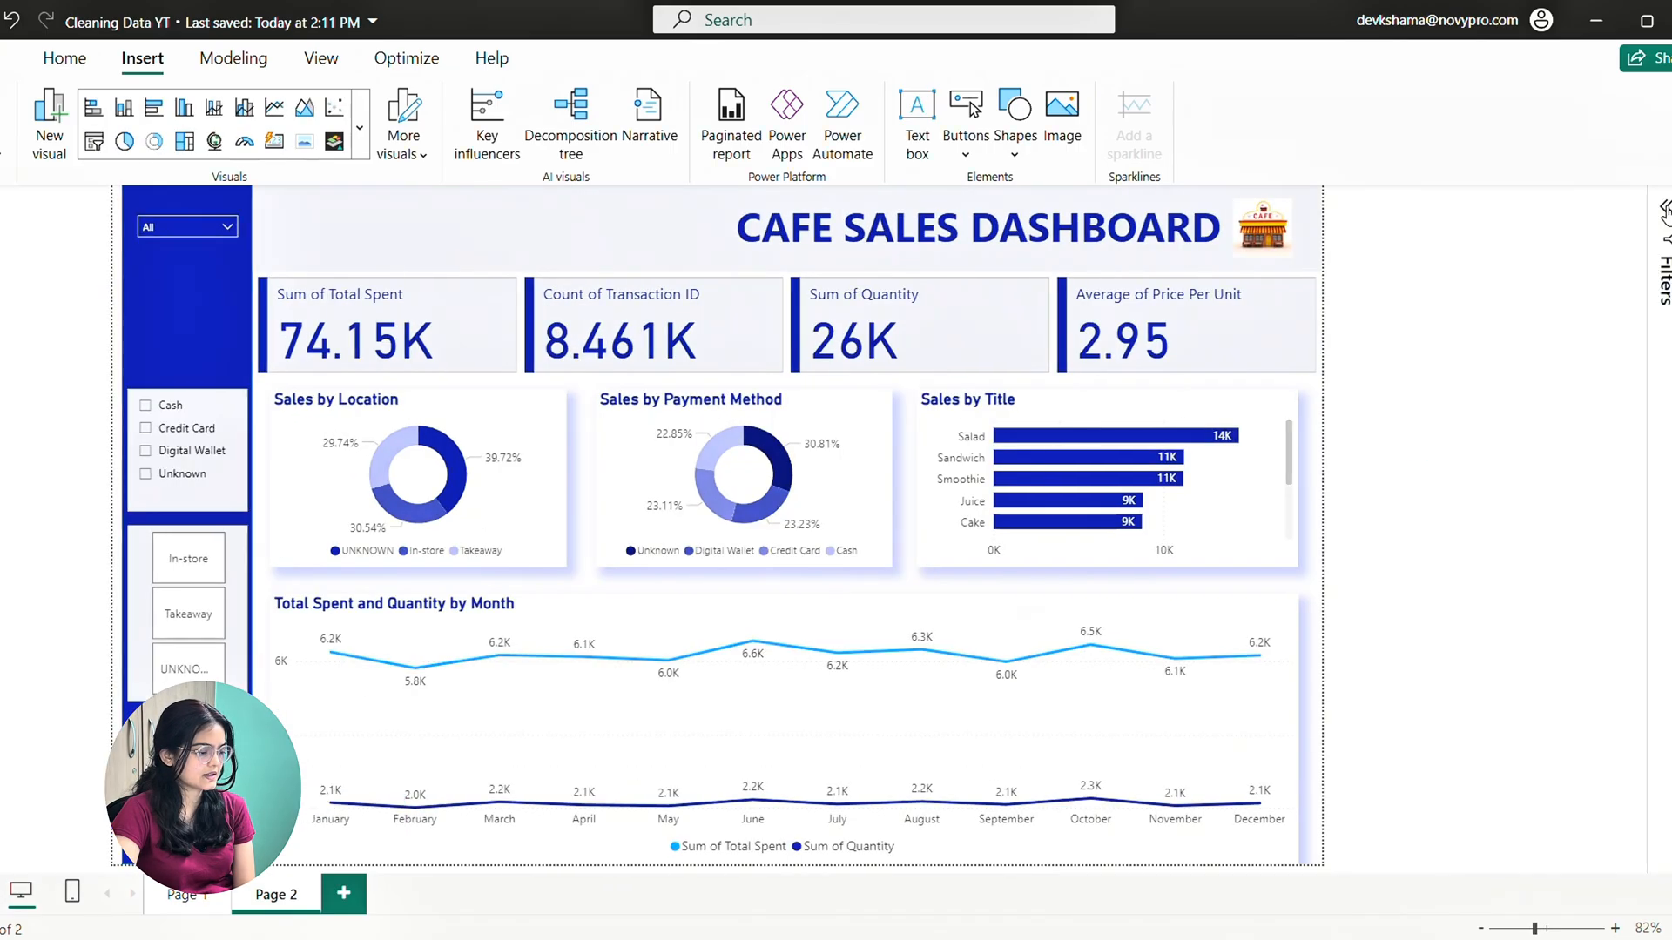
Resize the KPI card row on both sides so its edges line up with the charts below
click(1396, 348)
drag(1426, 327, 1403, 329)
click(1391, 476)
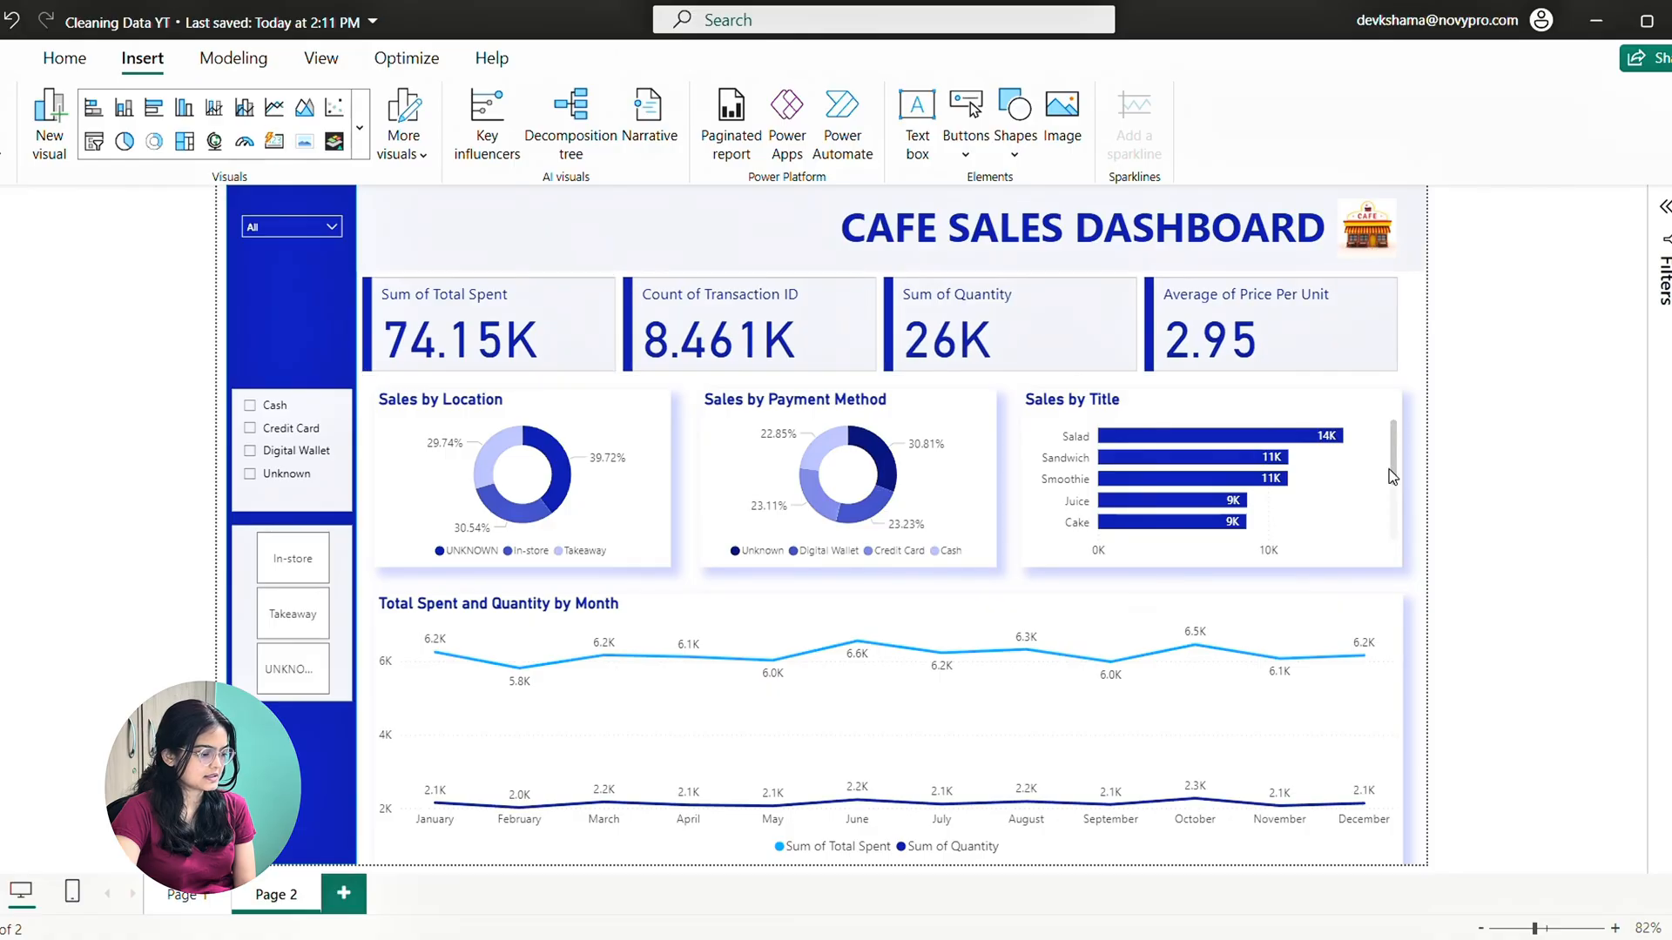
click(405, 315)
drag(358, 324, 374, 323)
click(1421, 504)
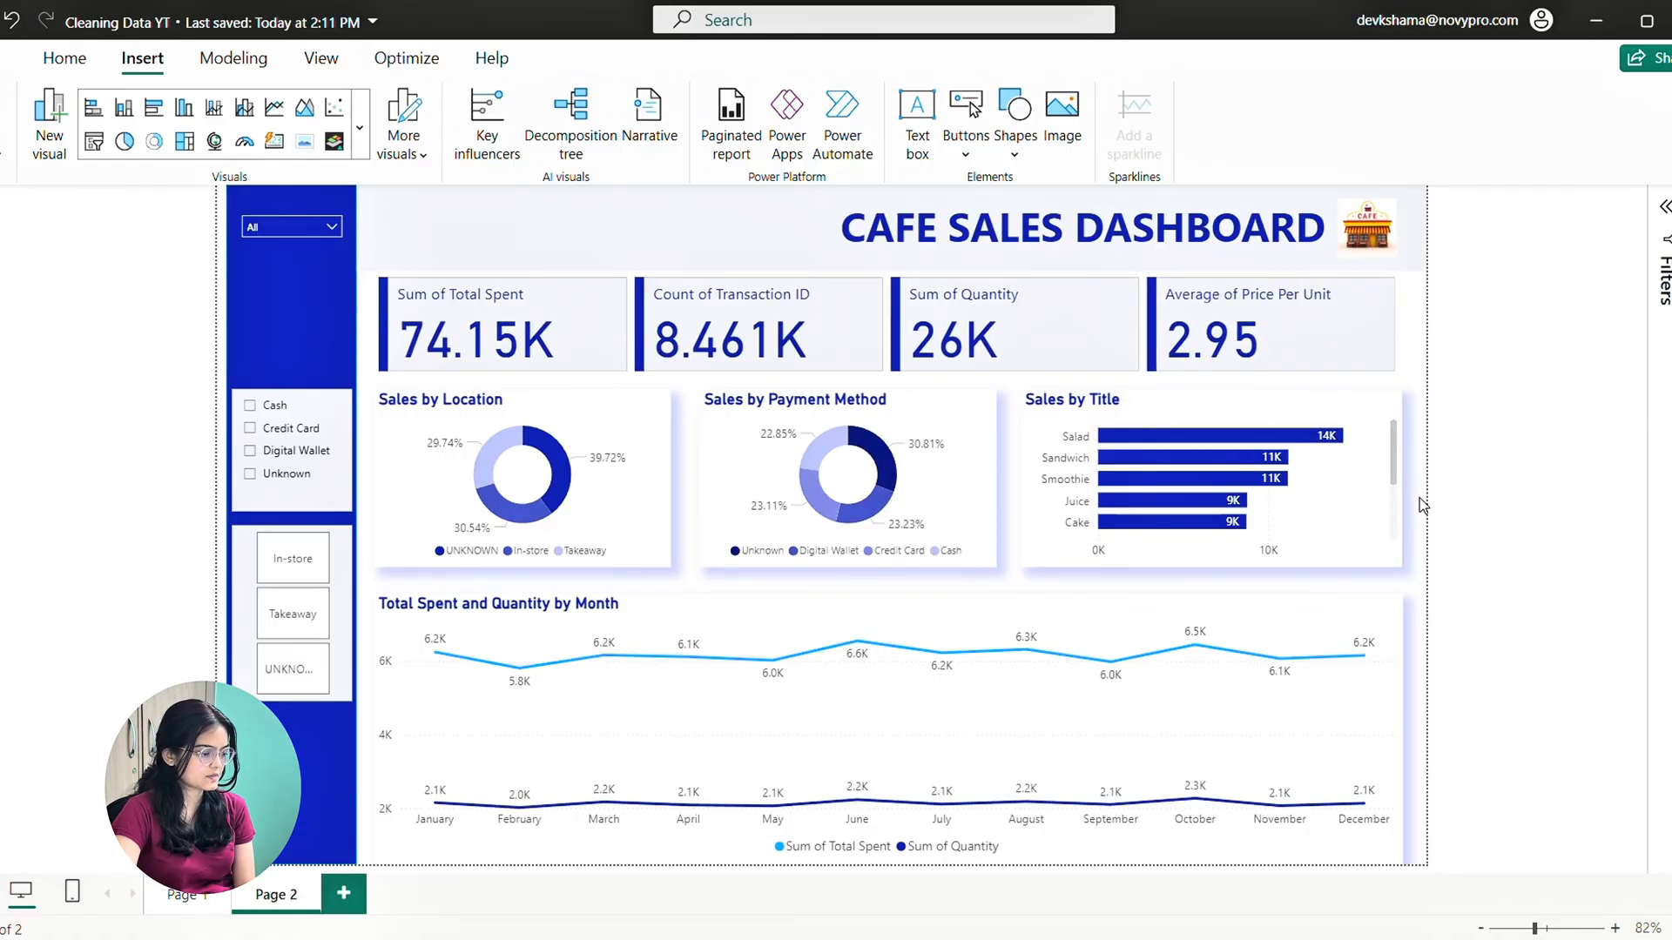
click(1401, 331)
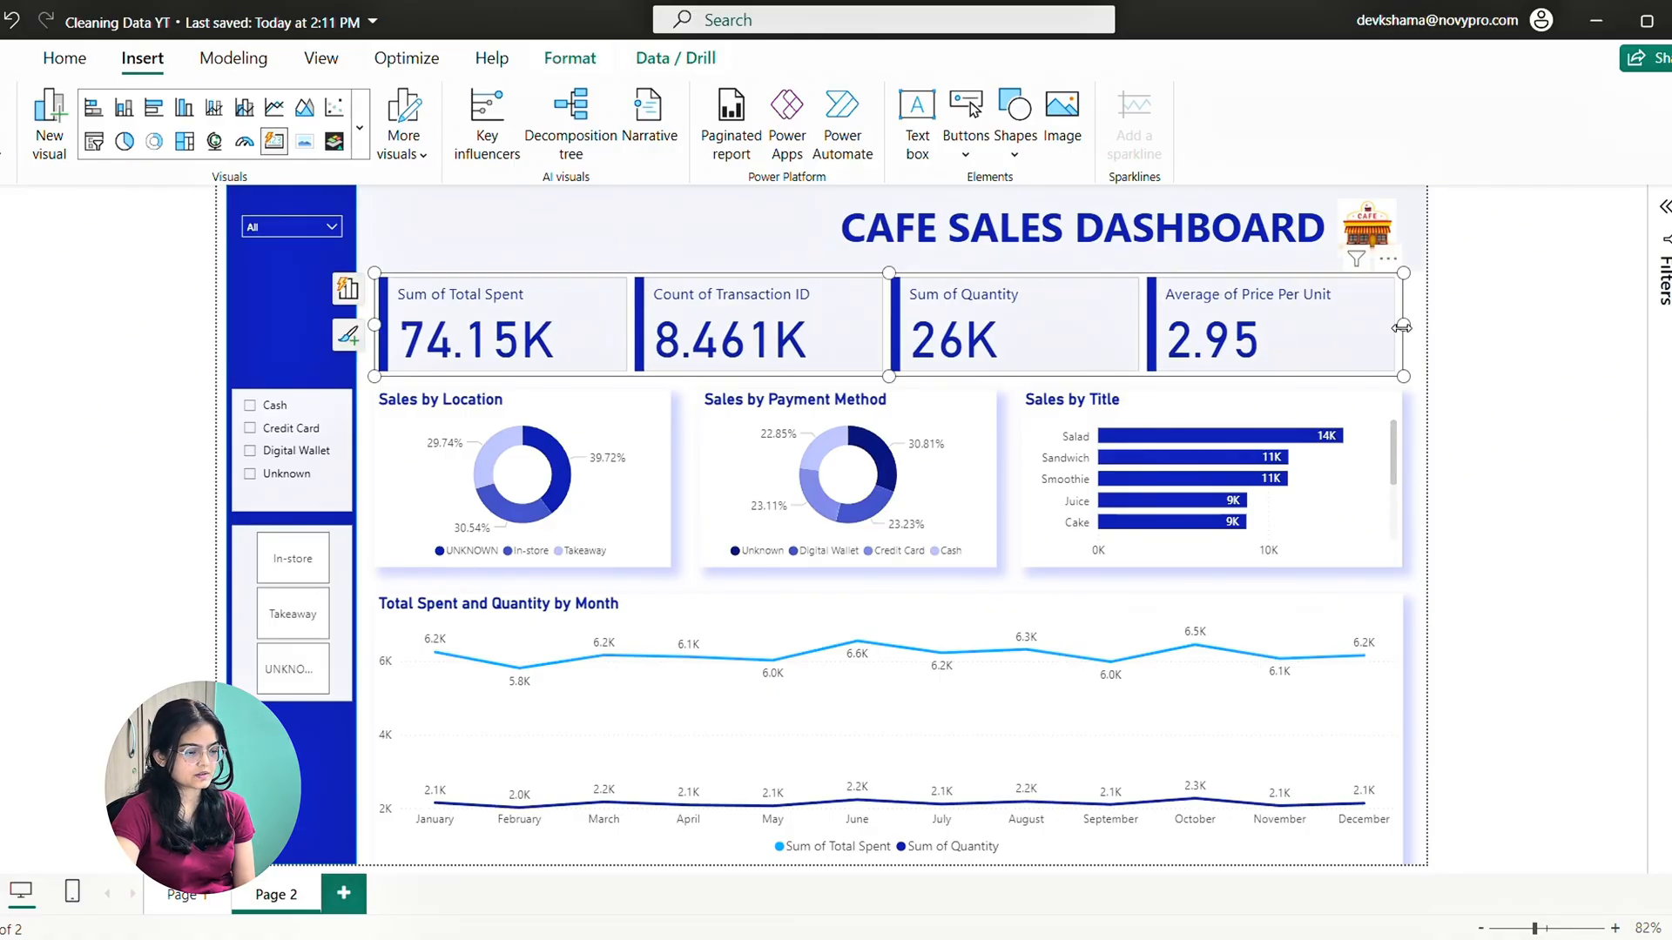
drag(1403, 328, 1411, 327)
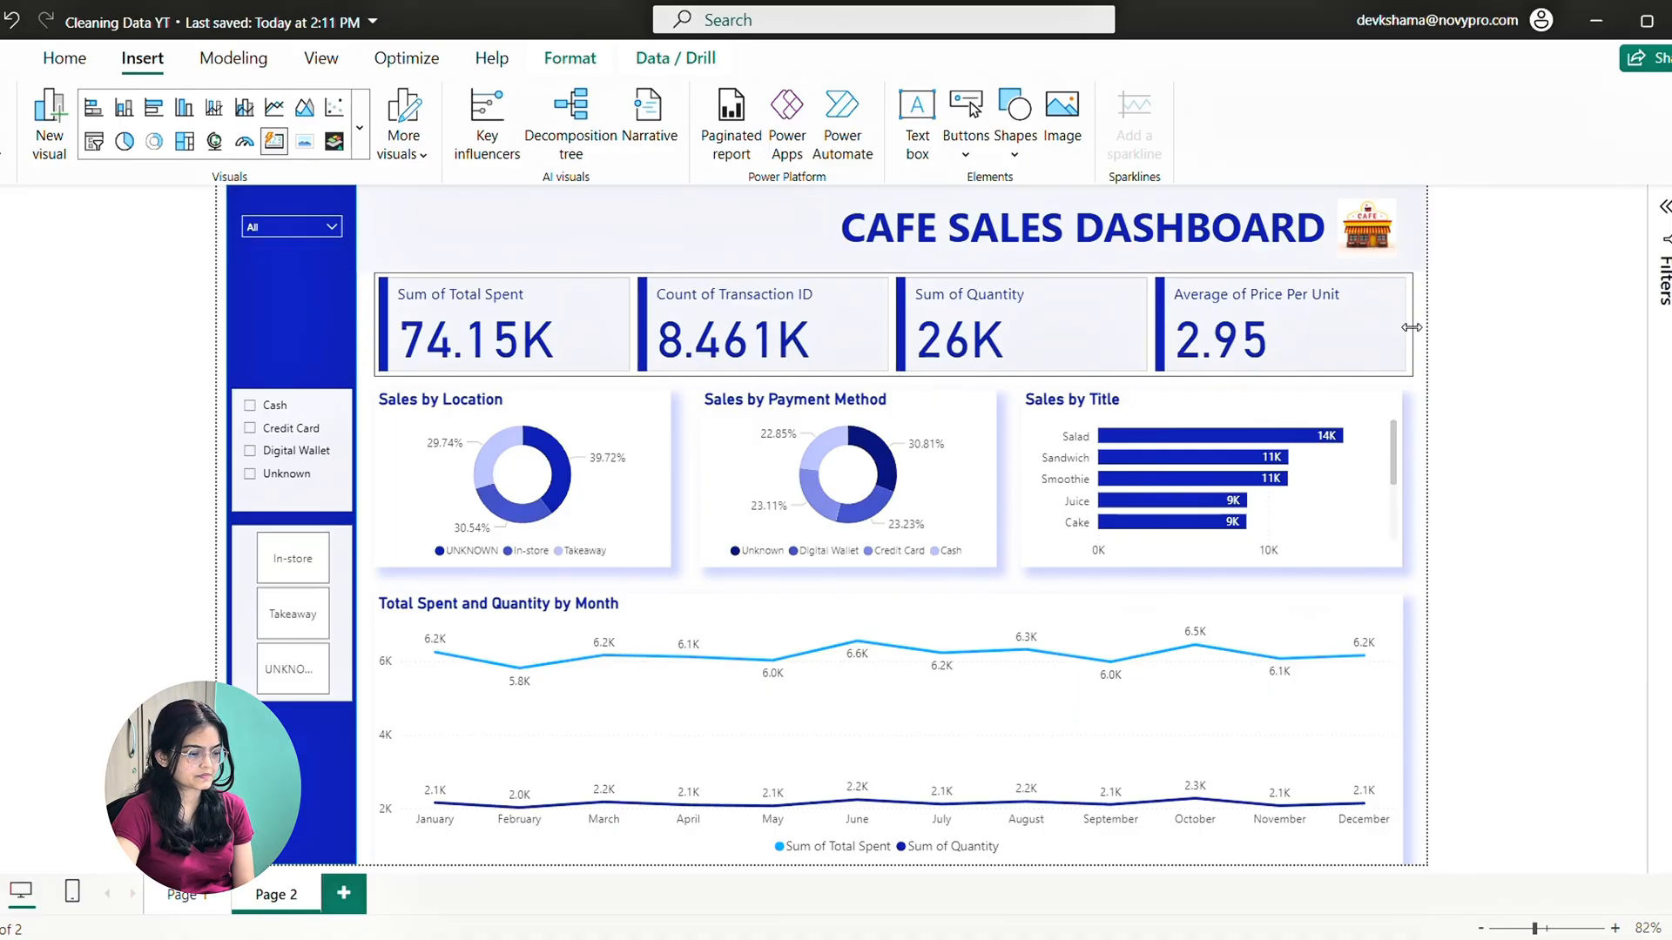
click(1421, 421)
Test the payment method slicer by filtering the dashboard to Credit Card and clearing that selection
click(250, 428)
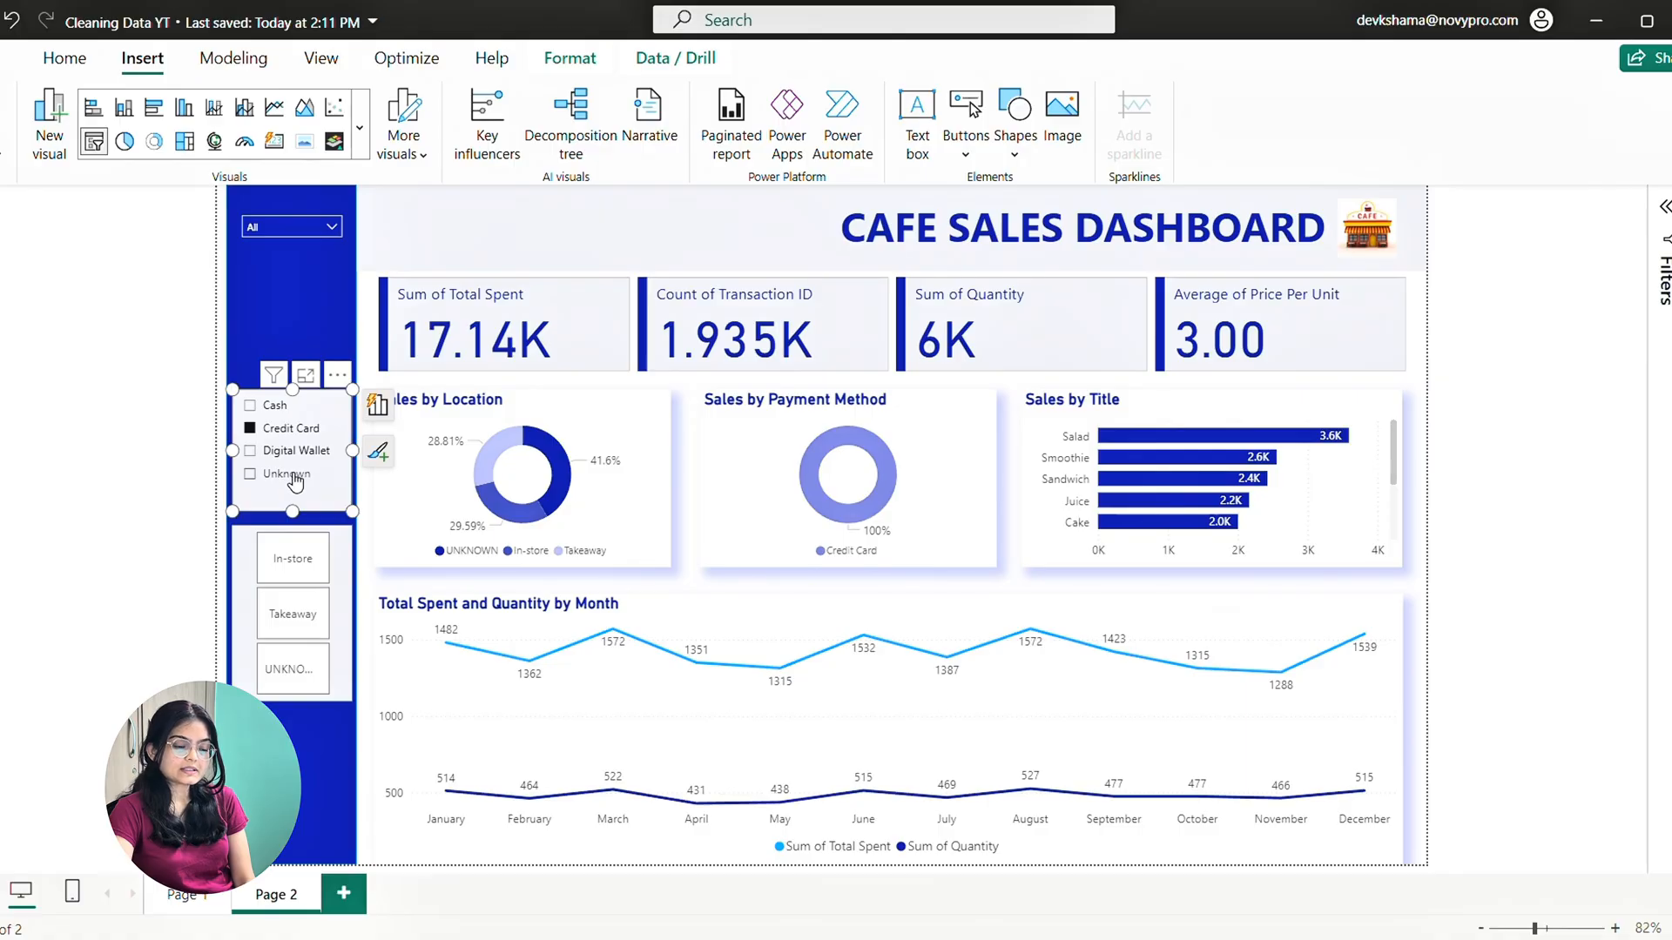
click(250, 430)
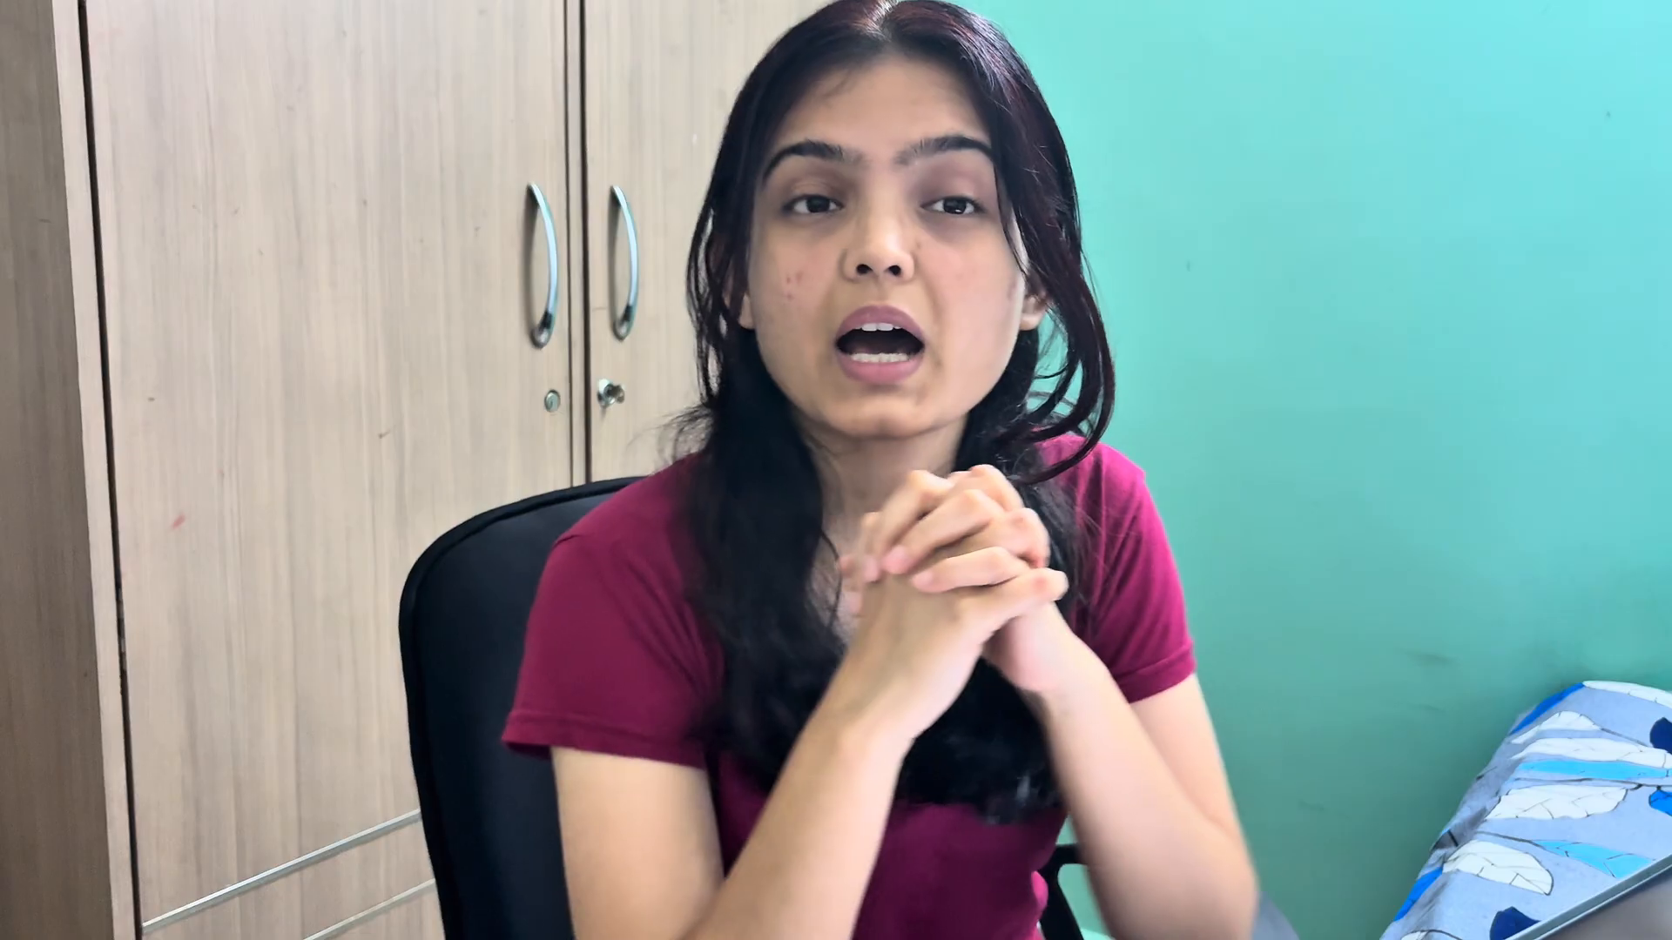